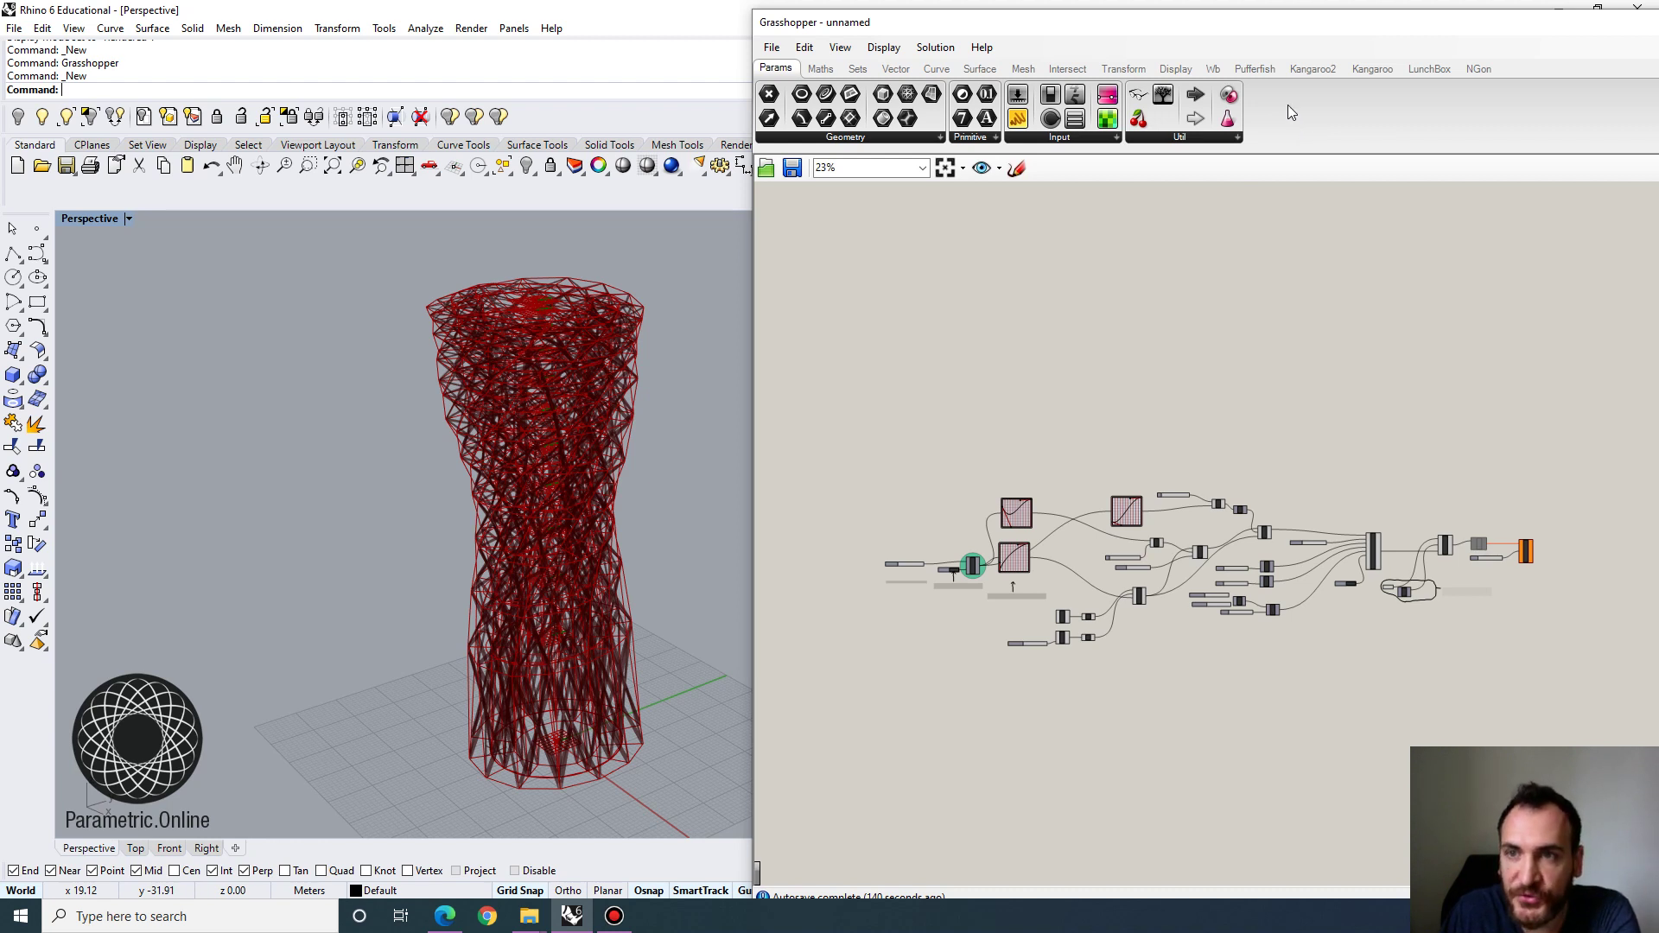
# Show the Pufferfish components and arrange the Grasshopper window beside the Rhino viewport, widened so the whole definition fits.
pyautogui.click(1255, 68)
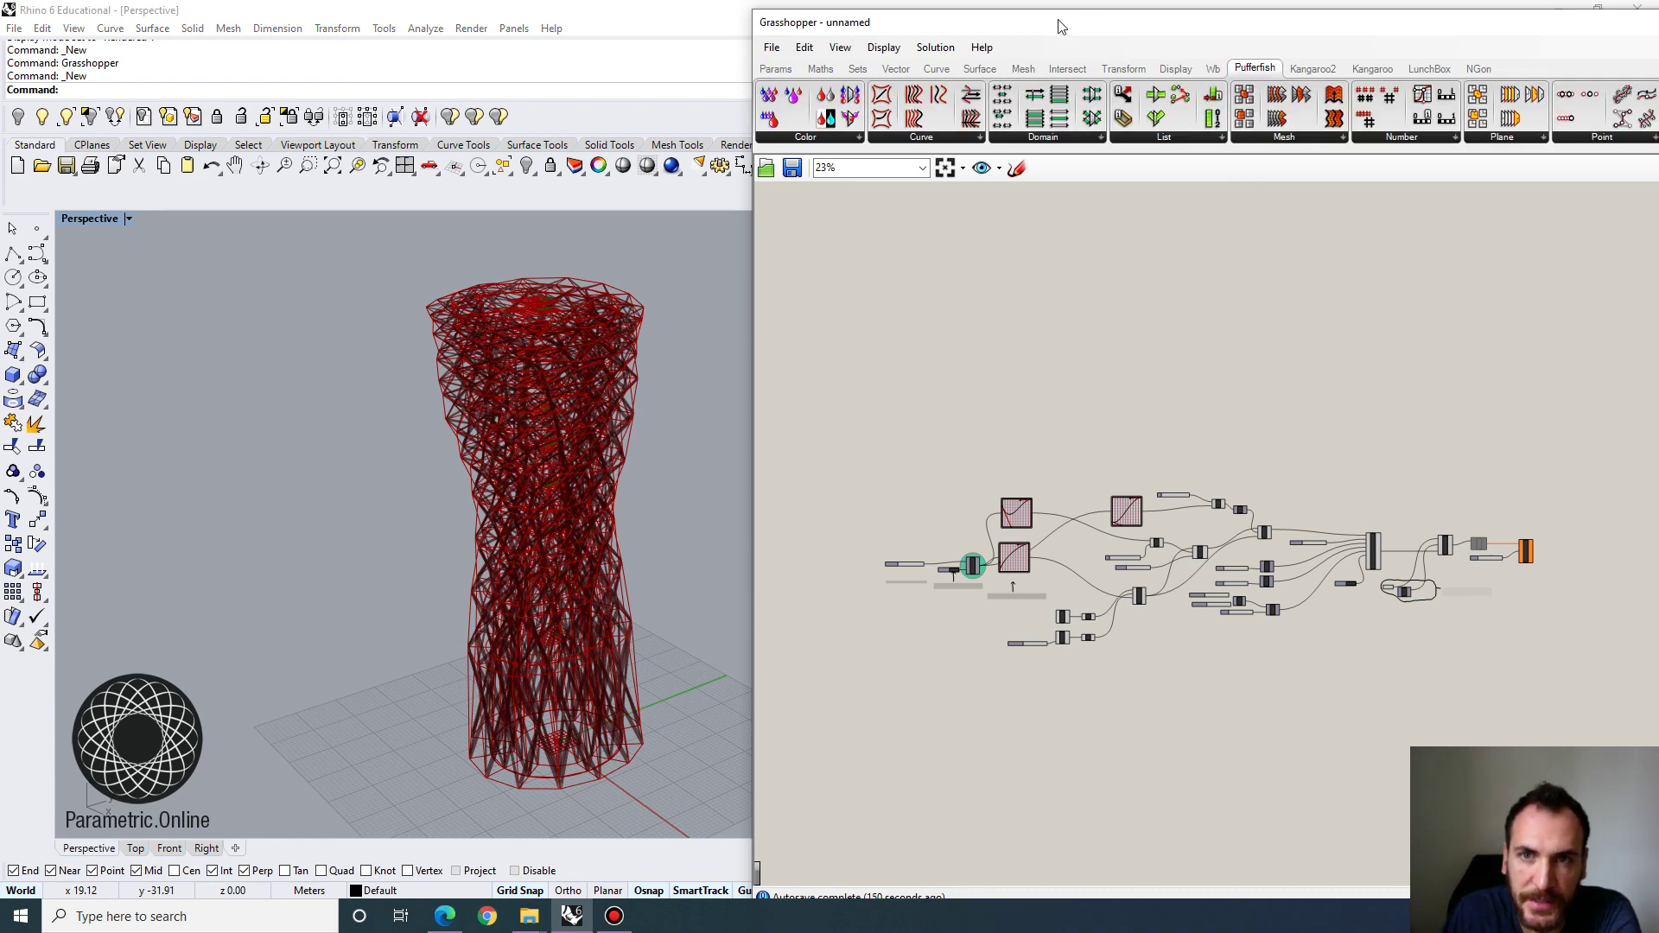
pyautogui.moveTo(1061, 23); pyautogui.dragTo(1653, 97)
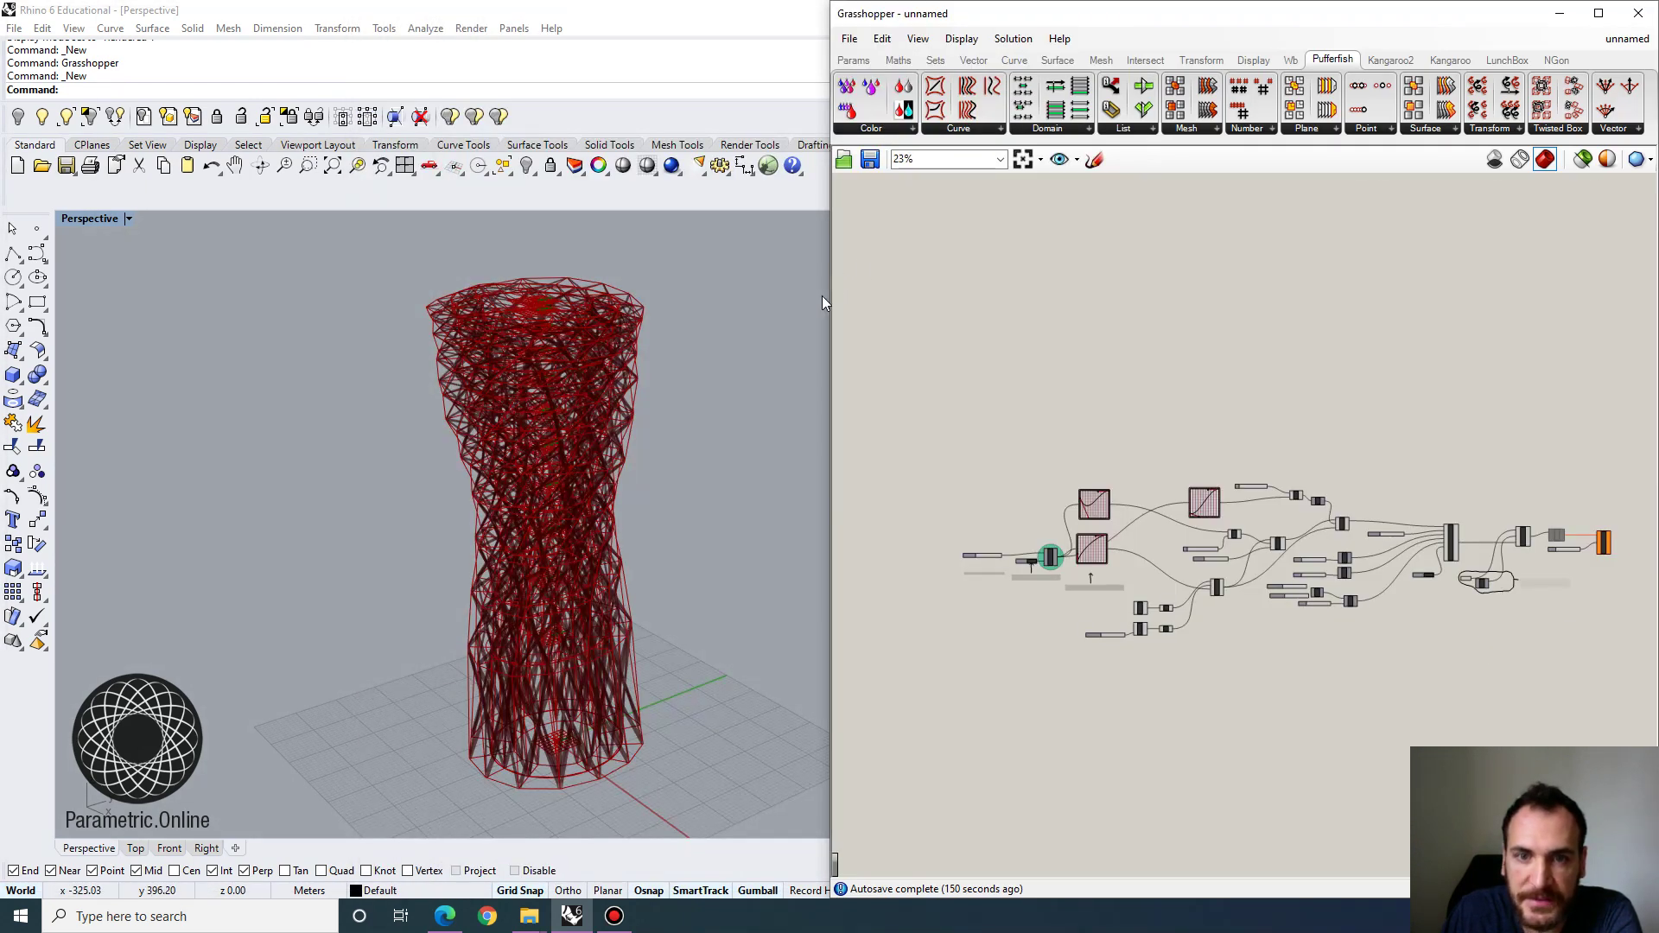
pyautogui.moveTo(825, 296); pyautogui.dragTo(644, 295)
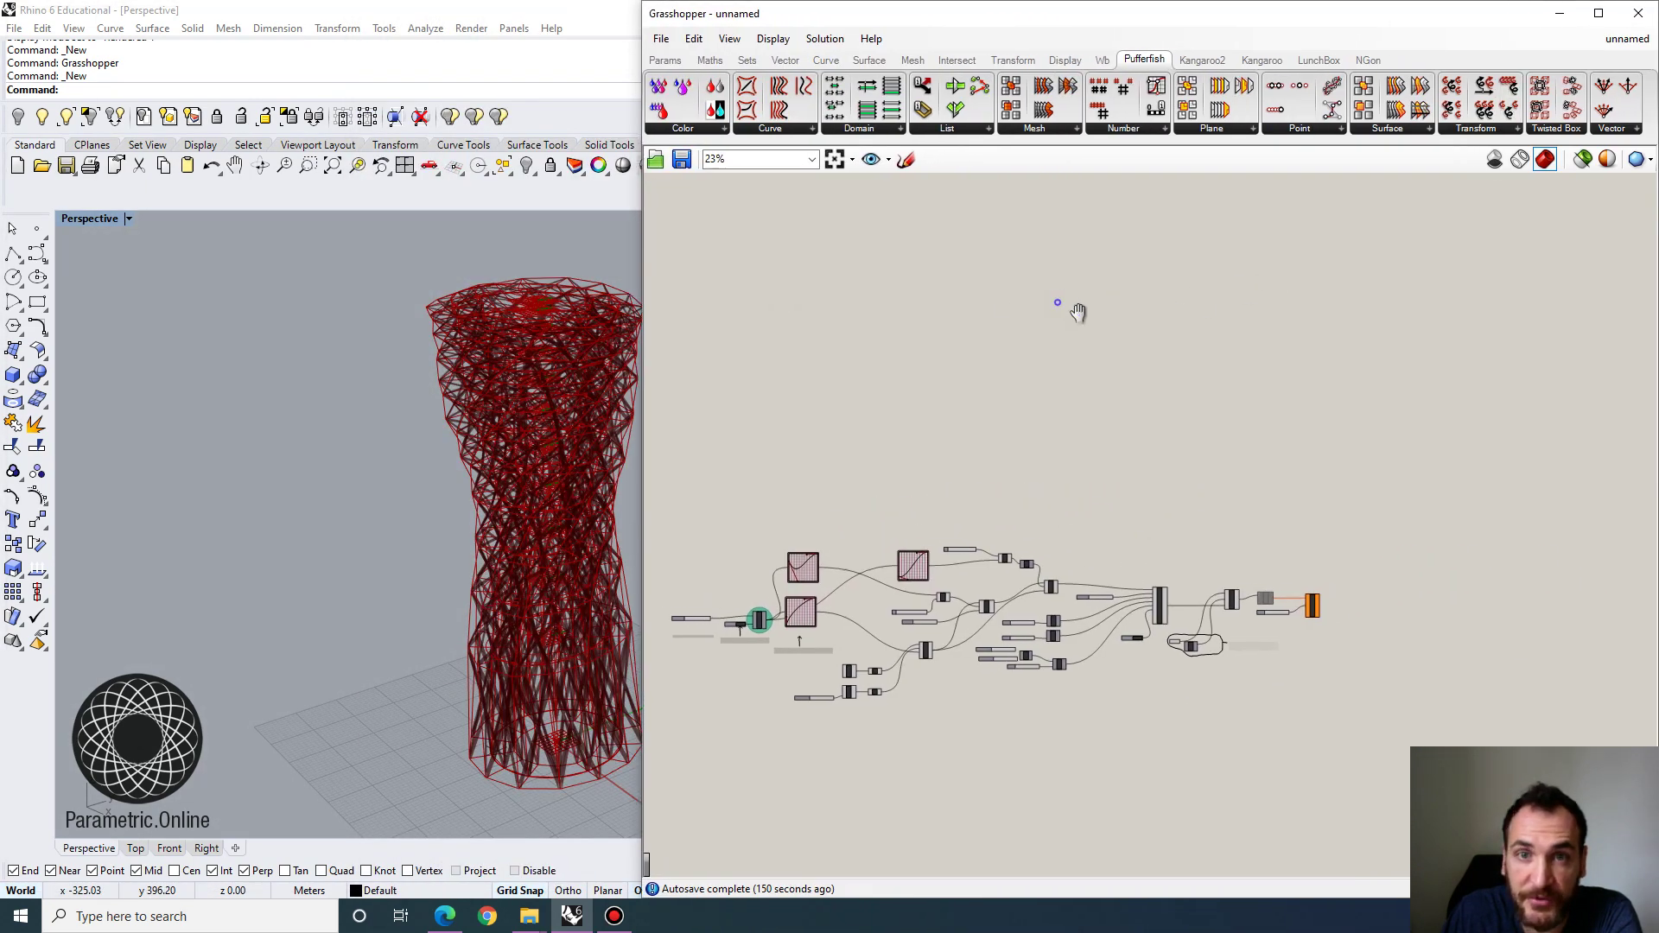
pyautogui.moveTo(895, 378); pyautogui.dragTo(919, 332, button='right')
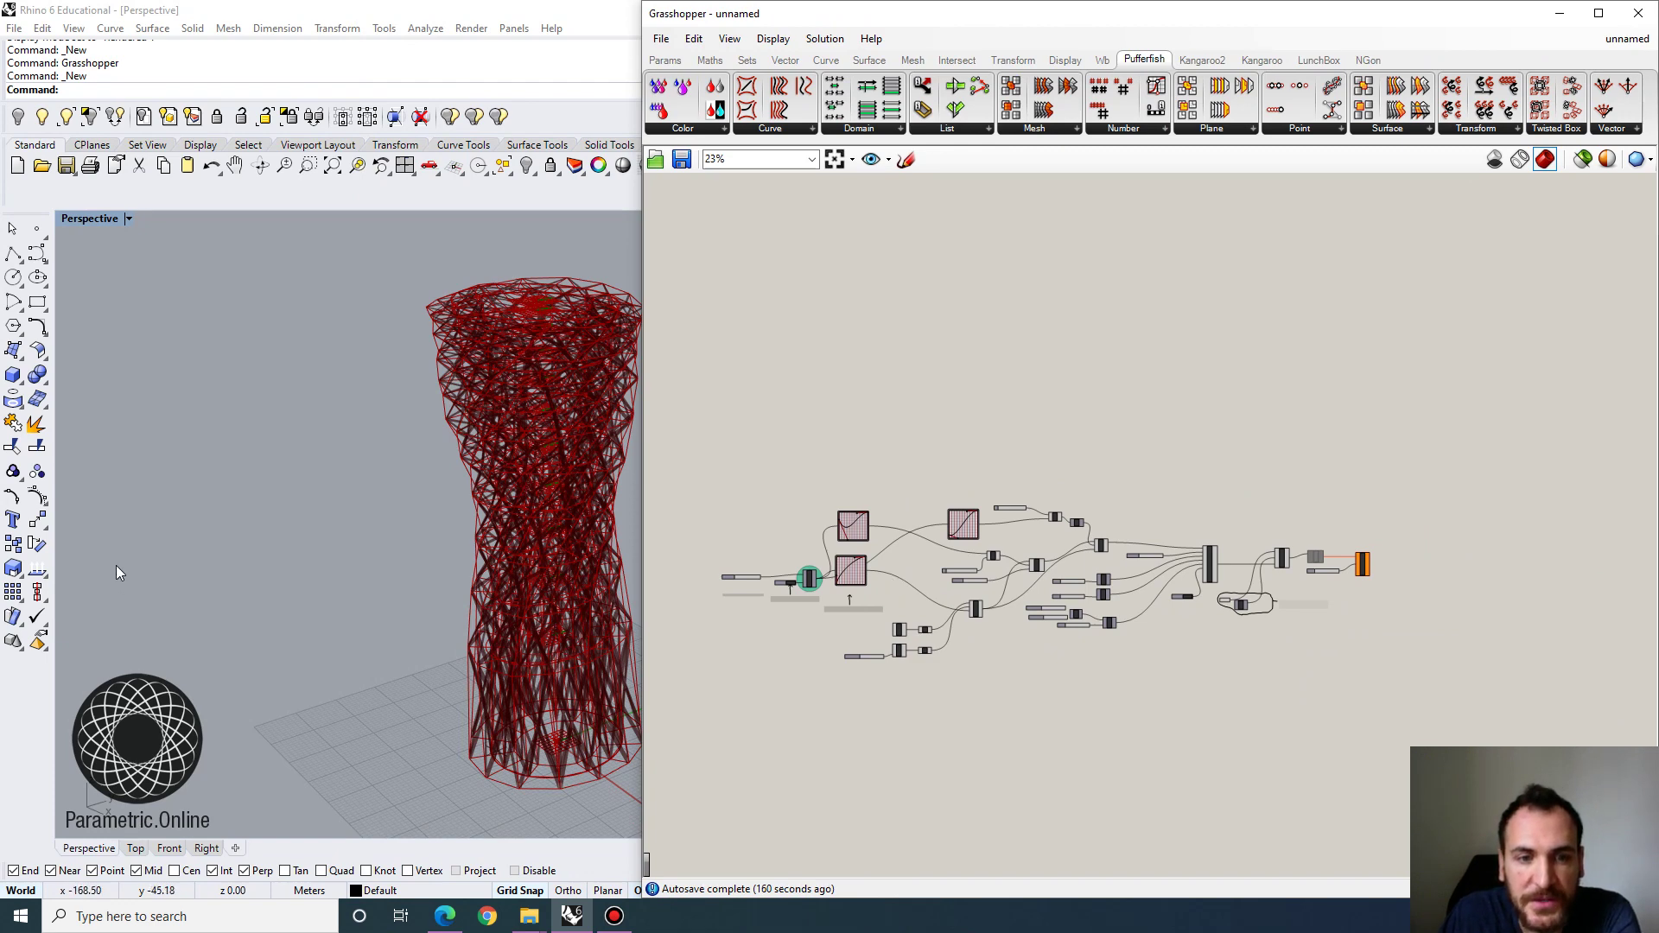
pyautogui.moveTo(116, 566); pyautogui.dragTo(469, 624, button='right')
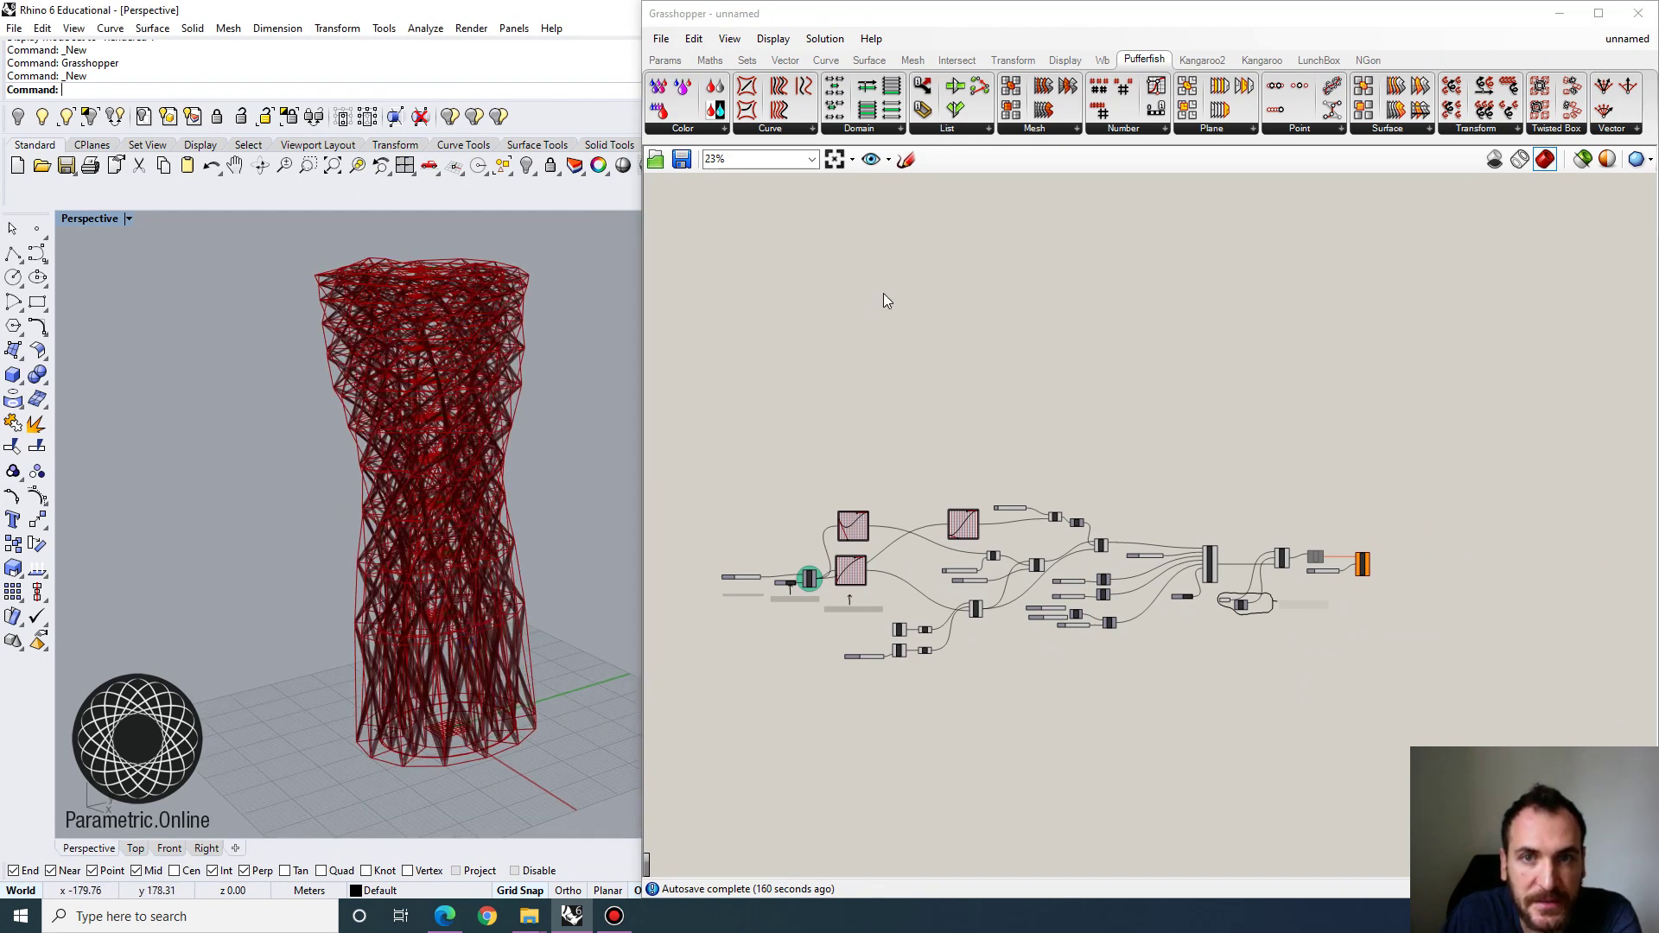
# Look through Pufferfish's curve, plane and twisted box components and examine the tower preview from several angles.
pyautogui.click(773, 131)
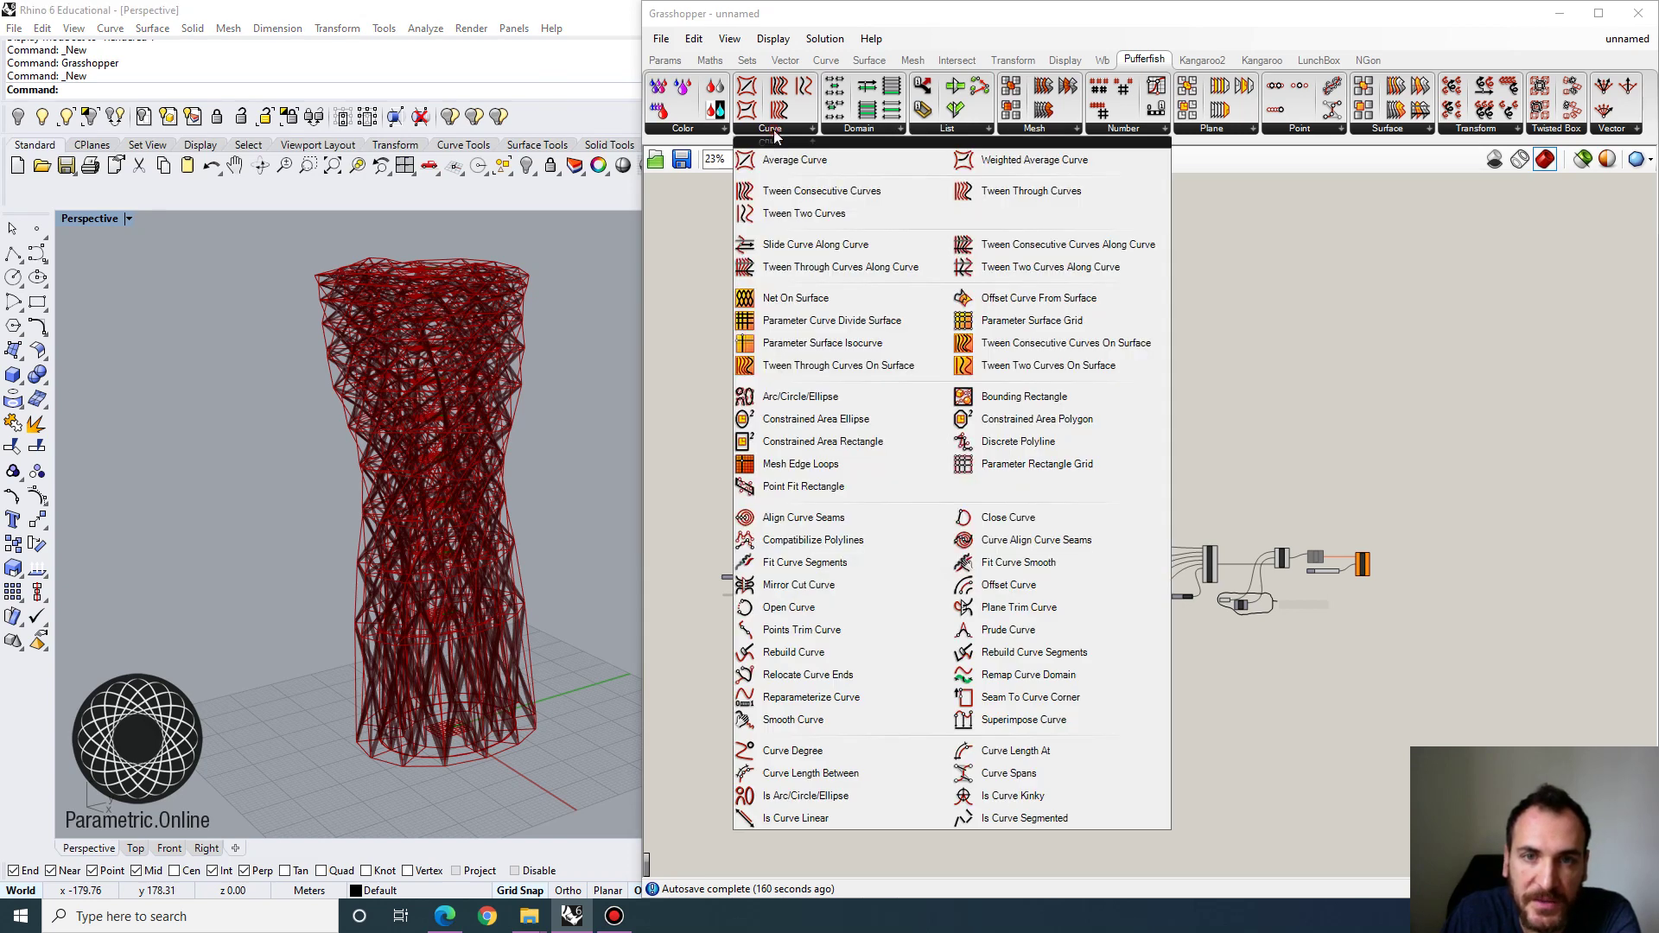
pyautogui.click(1221, 131)
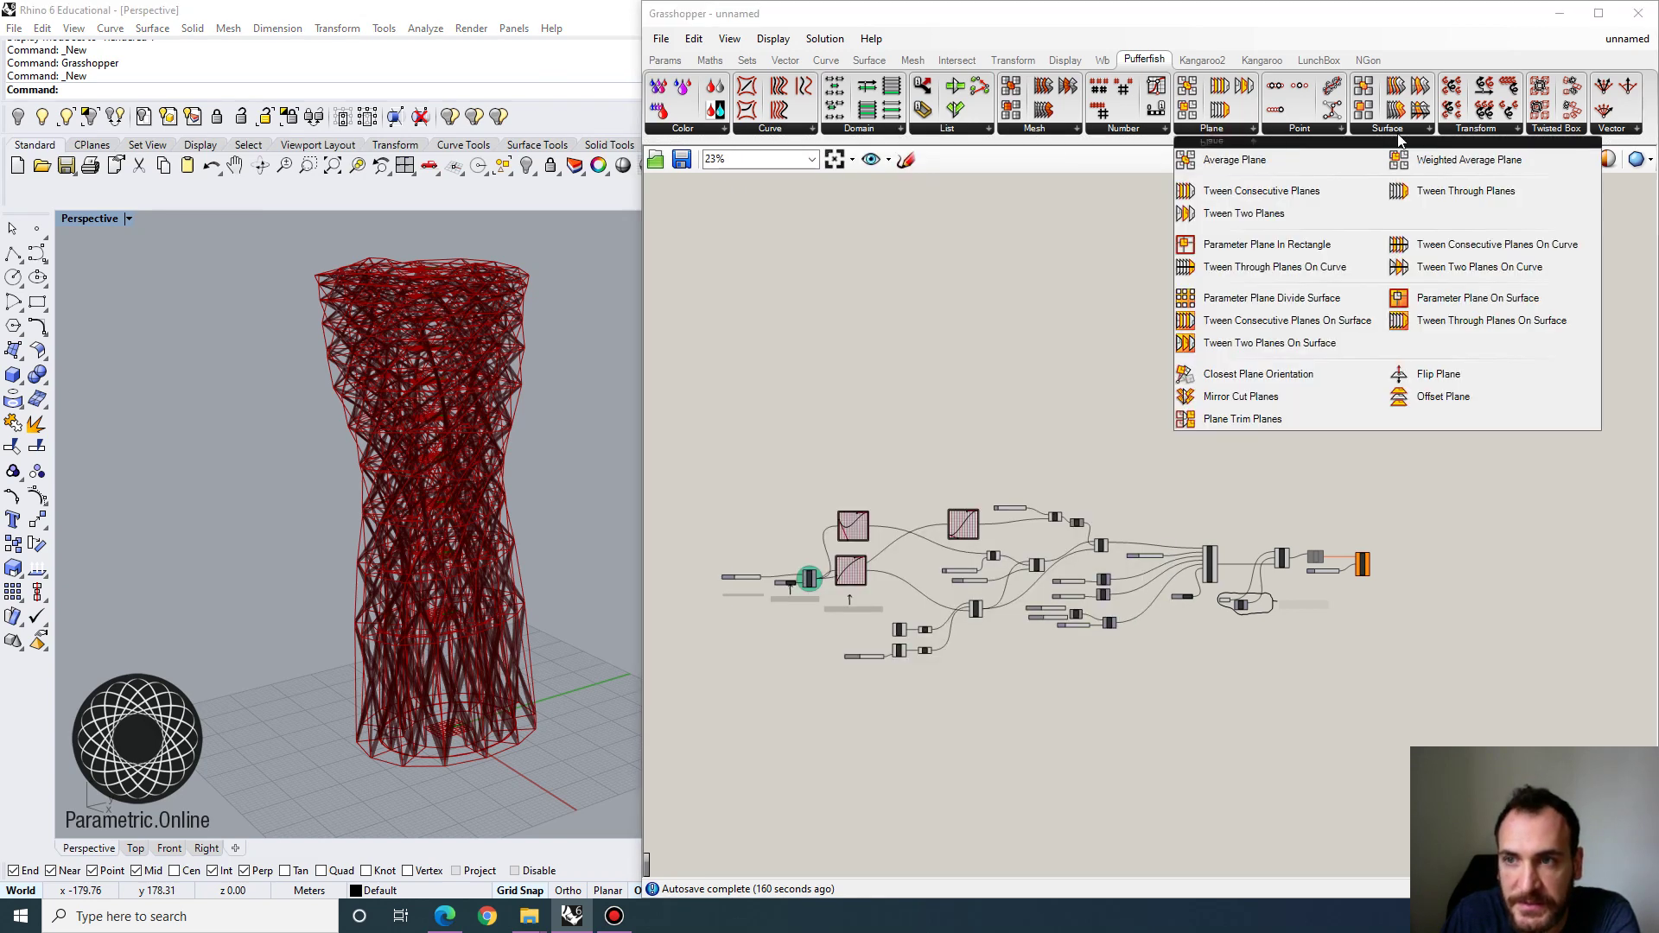
pyautogui.click(1546, 130)
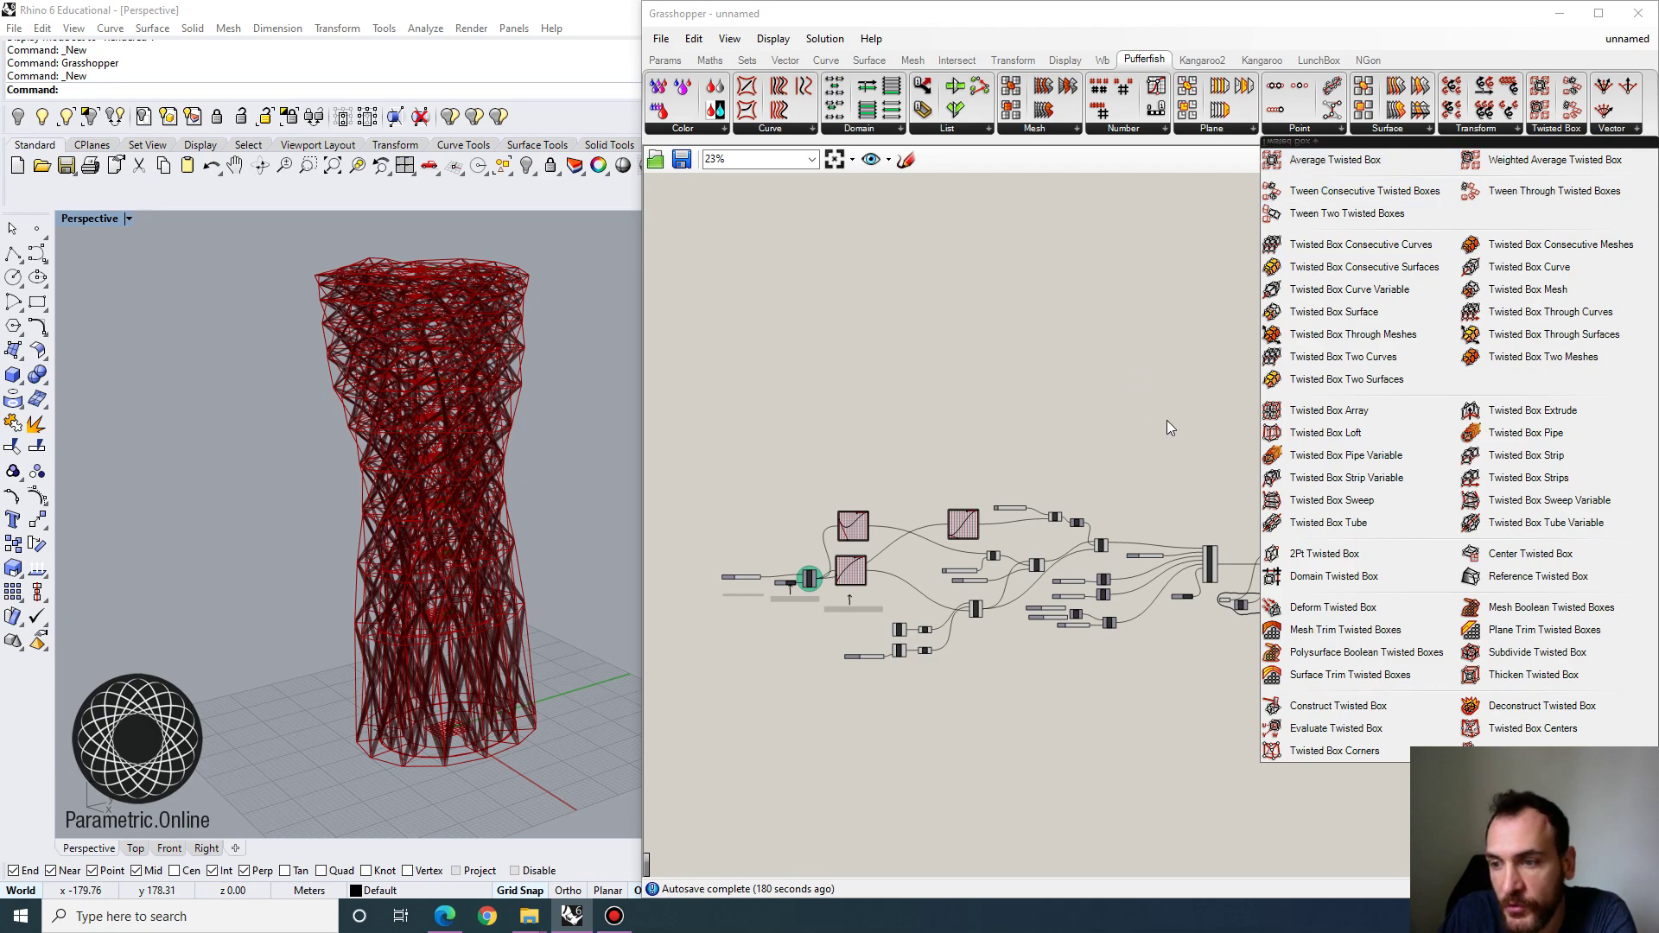
pyautogui.scroll(5, 412, 510)
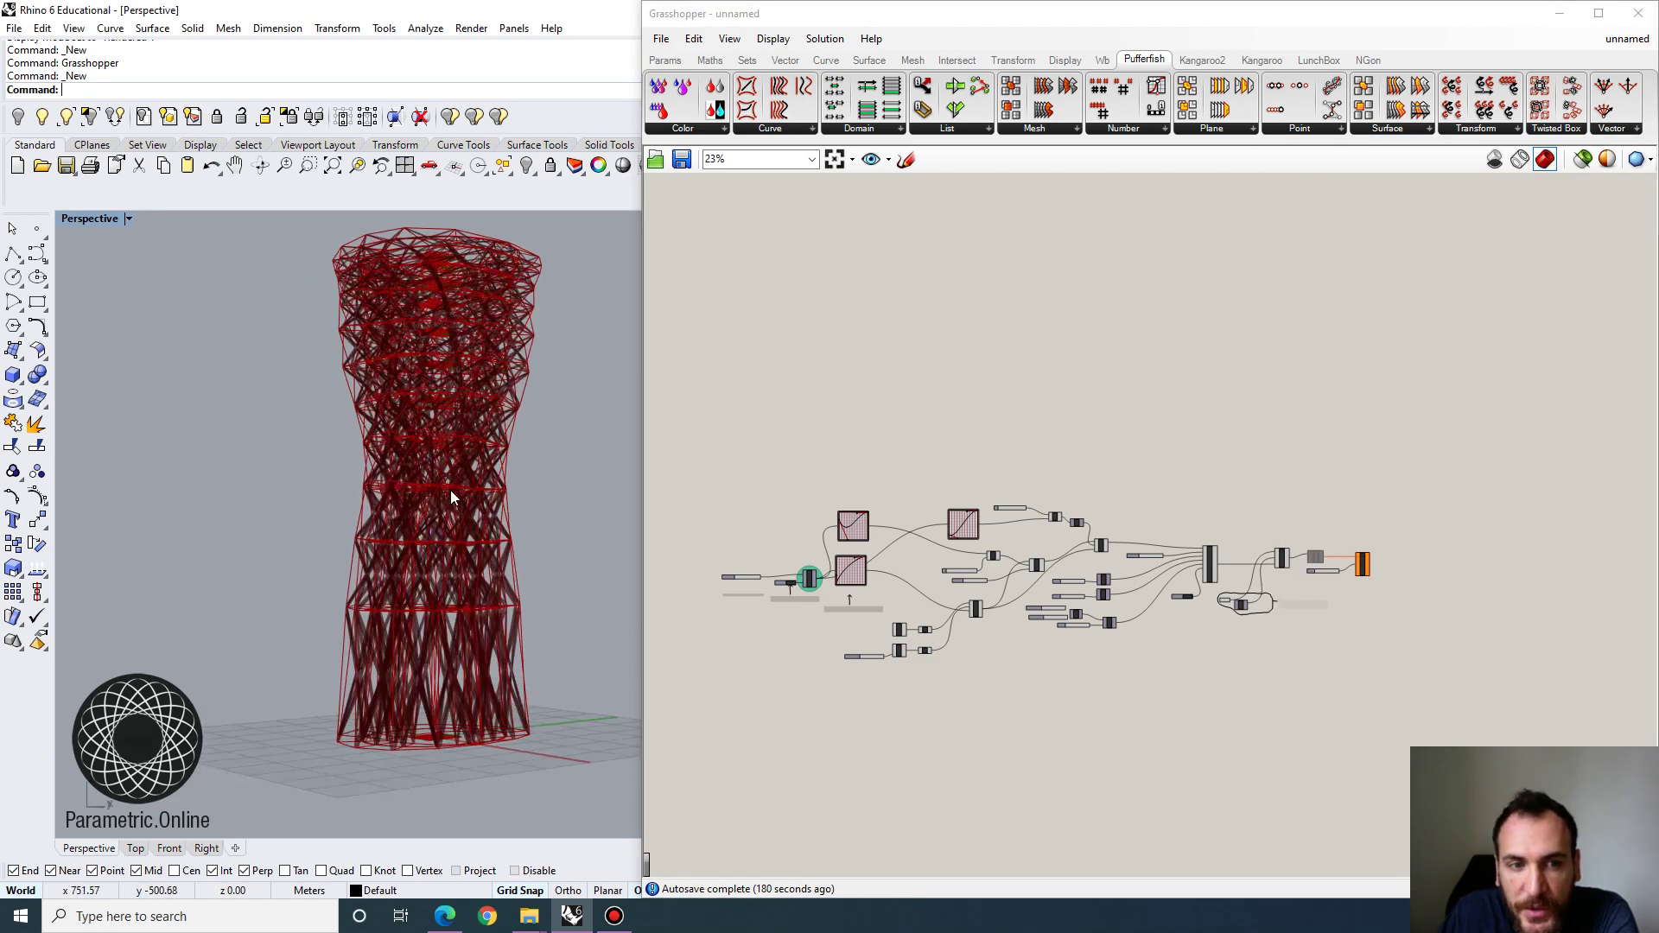
pyautogui.scroll(-8, 452, 432)
pyautogui.moveTo(494, 409); pyautogui.dragTo(439, 458, button='right')
pyautogui.scroll(5, 453, 434)
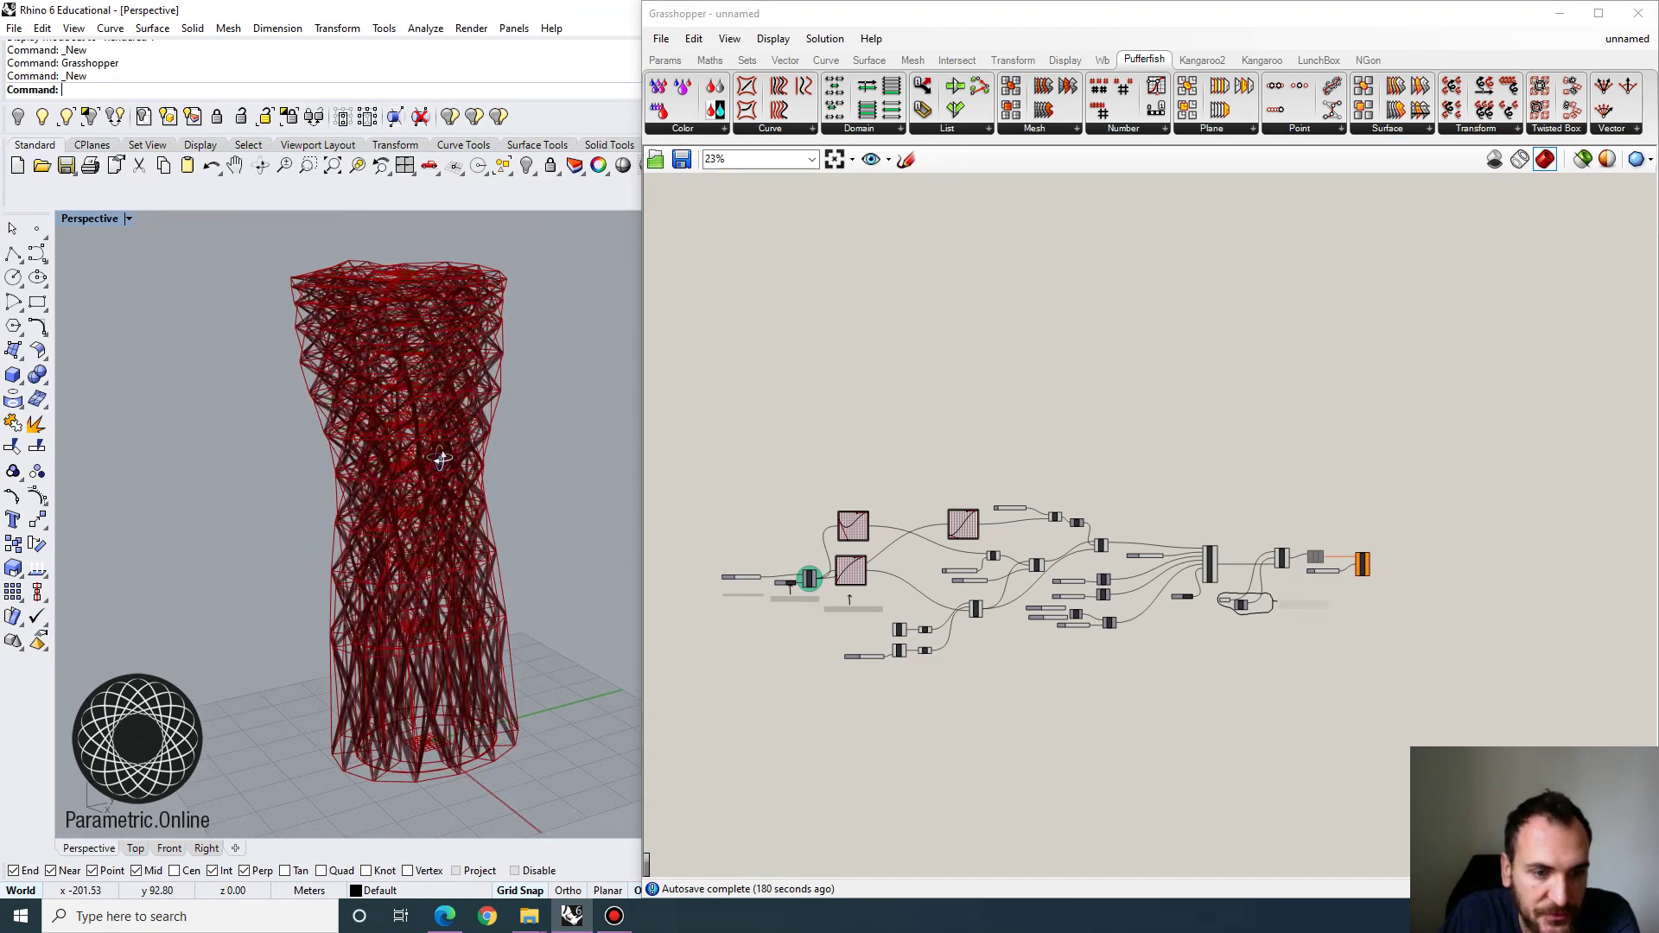
pyautogui.moveTo(384, 665); pyautogui.dragTo(408, 635, button='right')
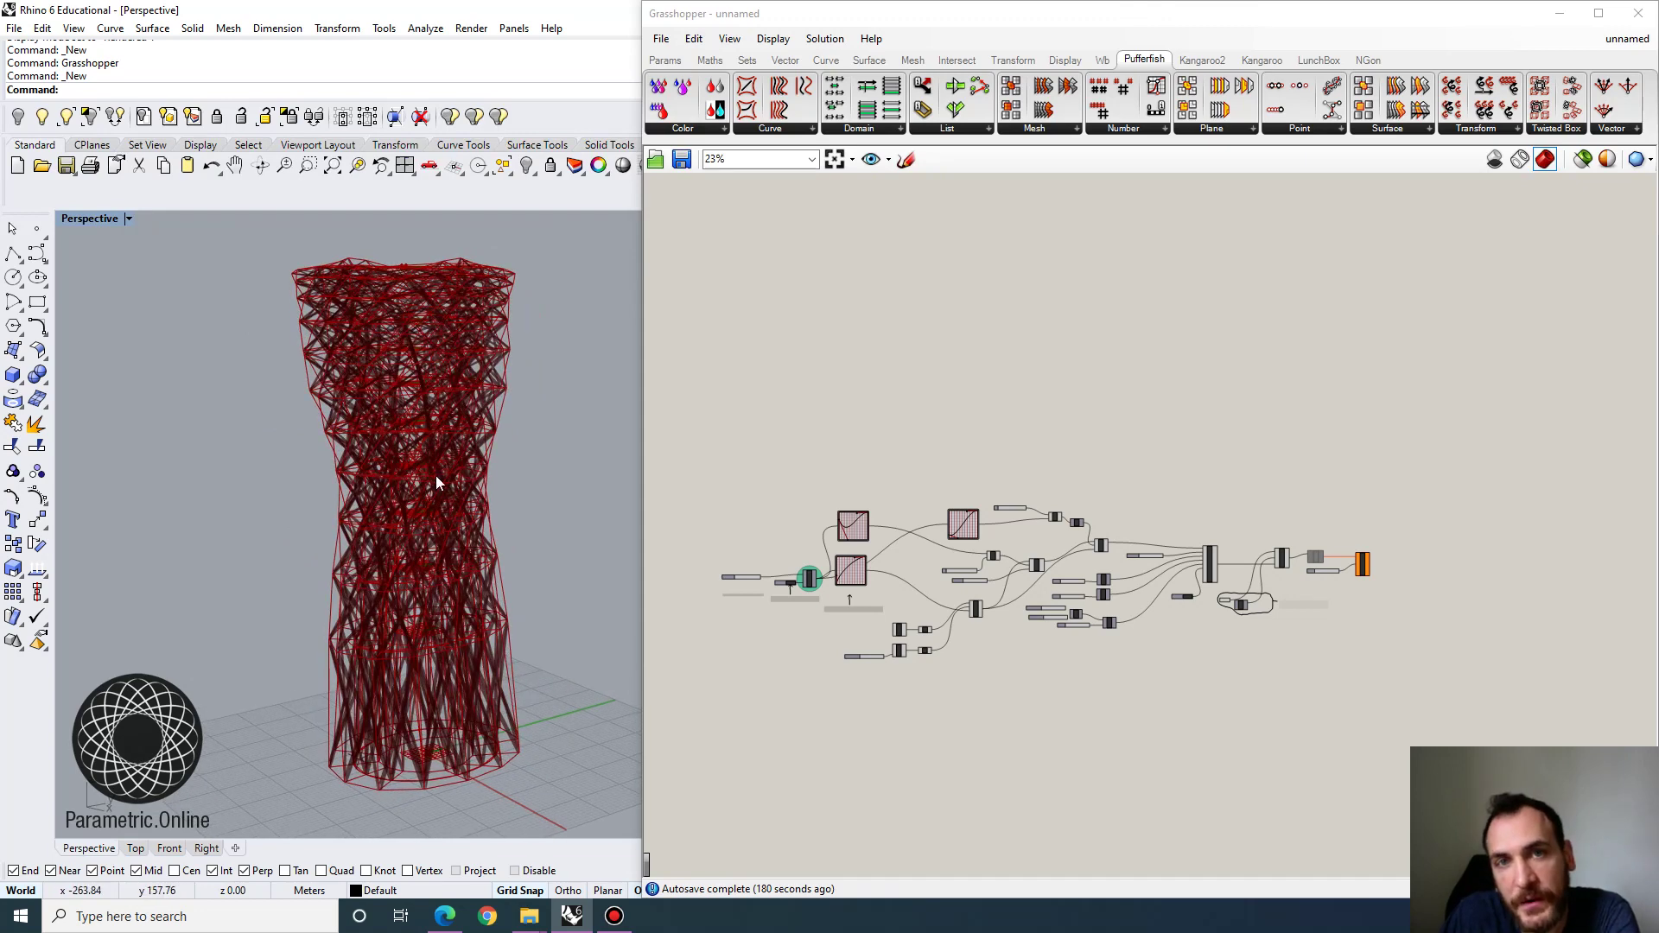
# Enable the wbJoin component between Morph2Tbox and wbCatmullClark.
pyautogui.moveTo(1395, 578); pyautogui.dragTo(1425, 546, button='right')
pyautogui.scroll(5, 1428, 546)
pyautogui.moveTo(1016, 524); pyautogui.dragTo(1151, 546, button='right')
pyautogui.scroll(-1, 1155, 545)
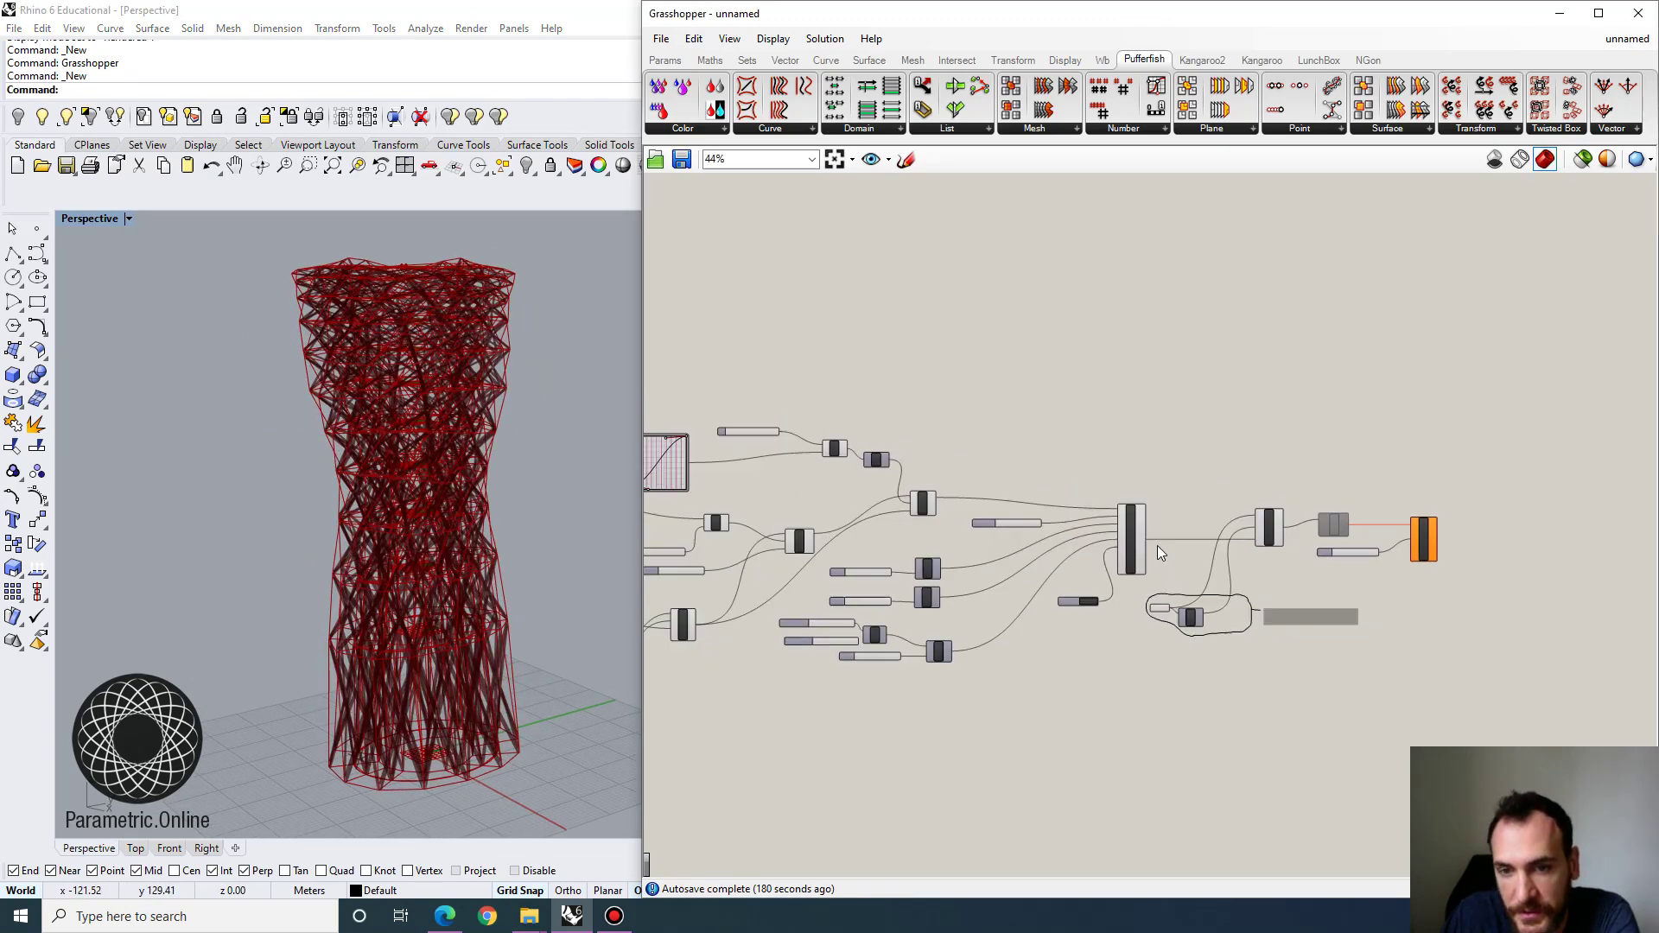
pyautogui.scroll(4, 1220, 532)
pyautogui.scroll(2, 1262, 522)
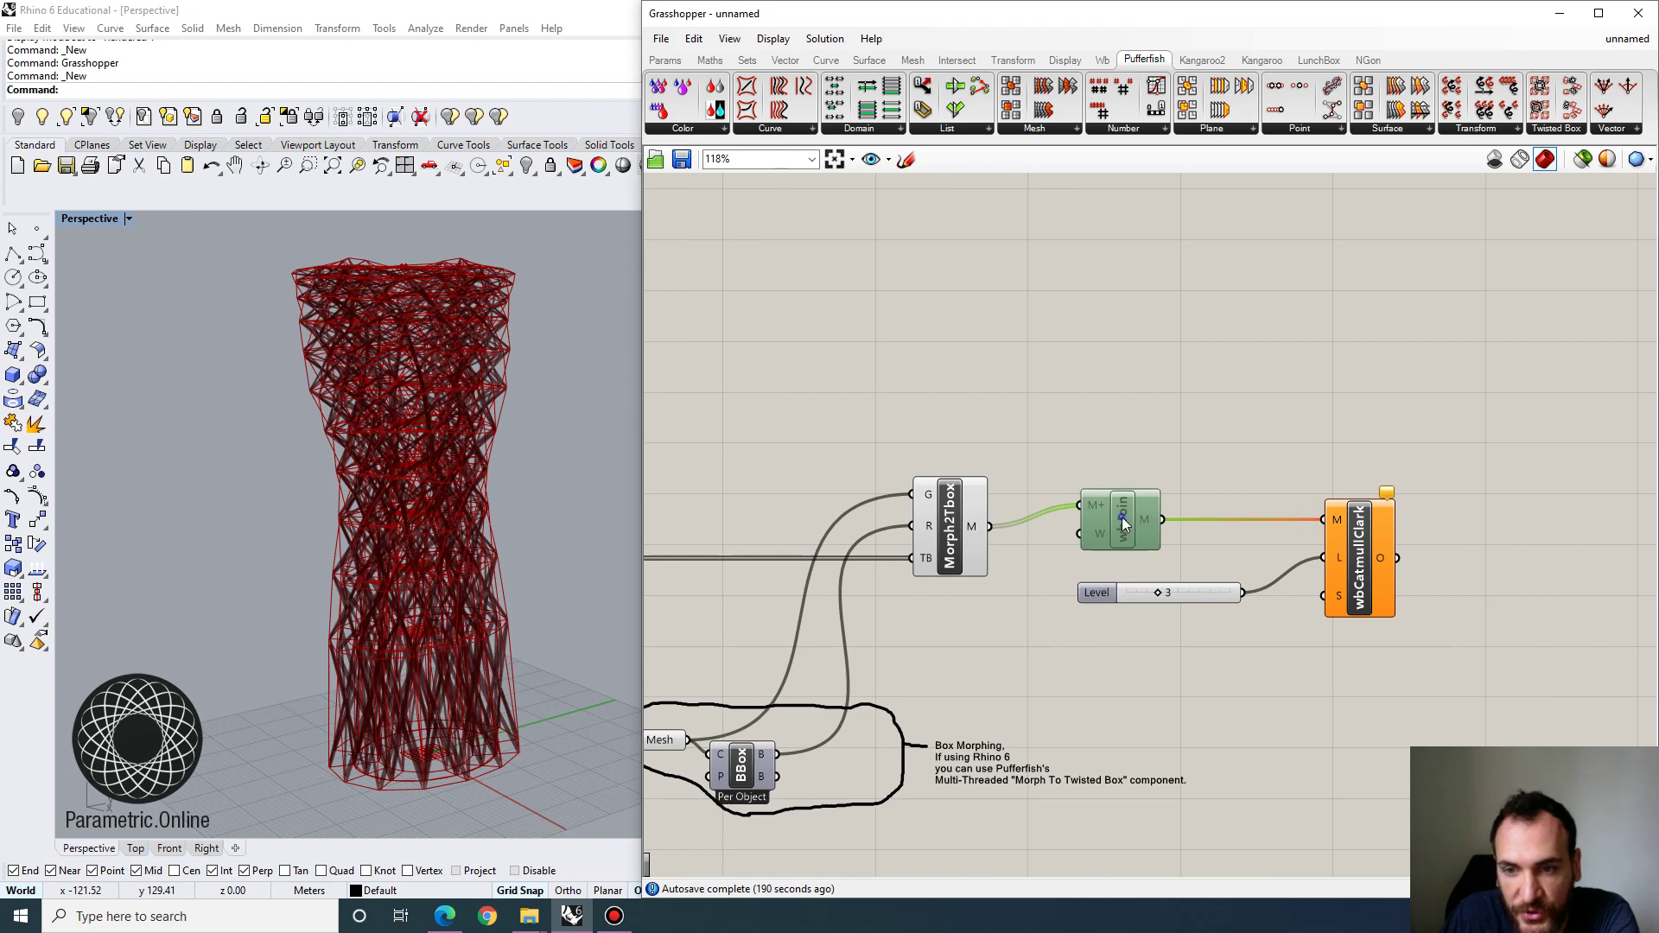
pyautogui.rightClick(1121, 517)
pyautogui.click(1171, 570)
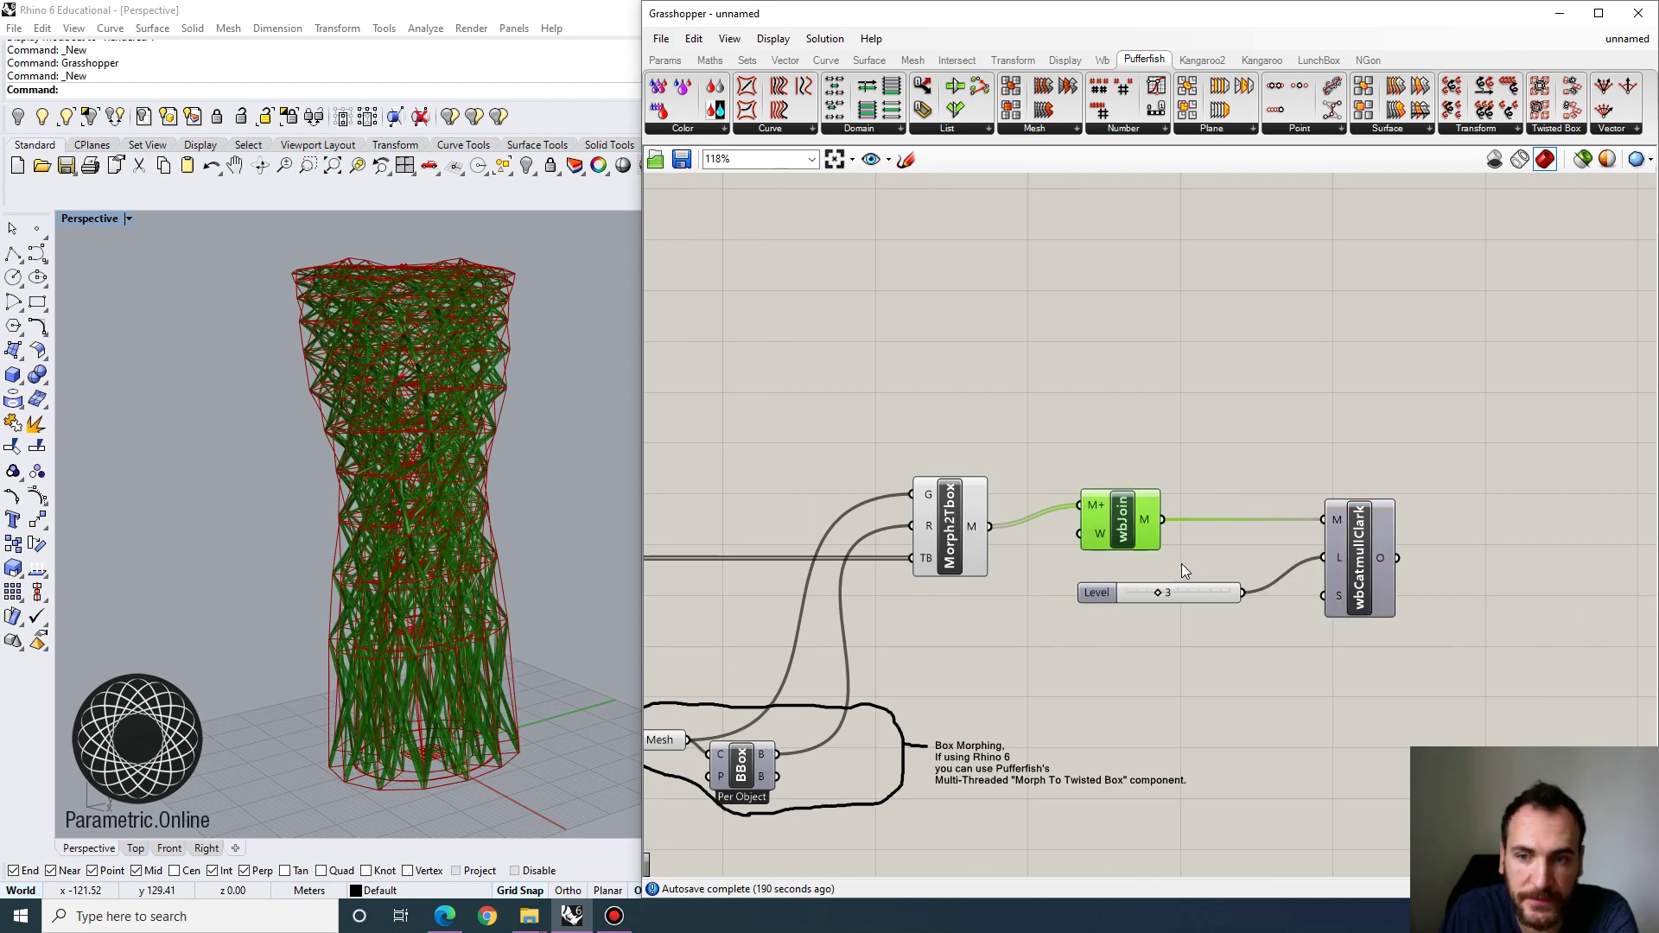
# Bake the wbCatmullClark mesh with the default attributes and move the baked tower away from the preview.
pyautogui.rightClick(1360, 562)
pyautogui.click(1393, 623)
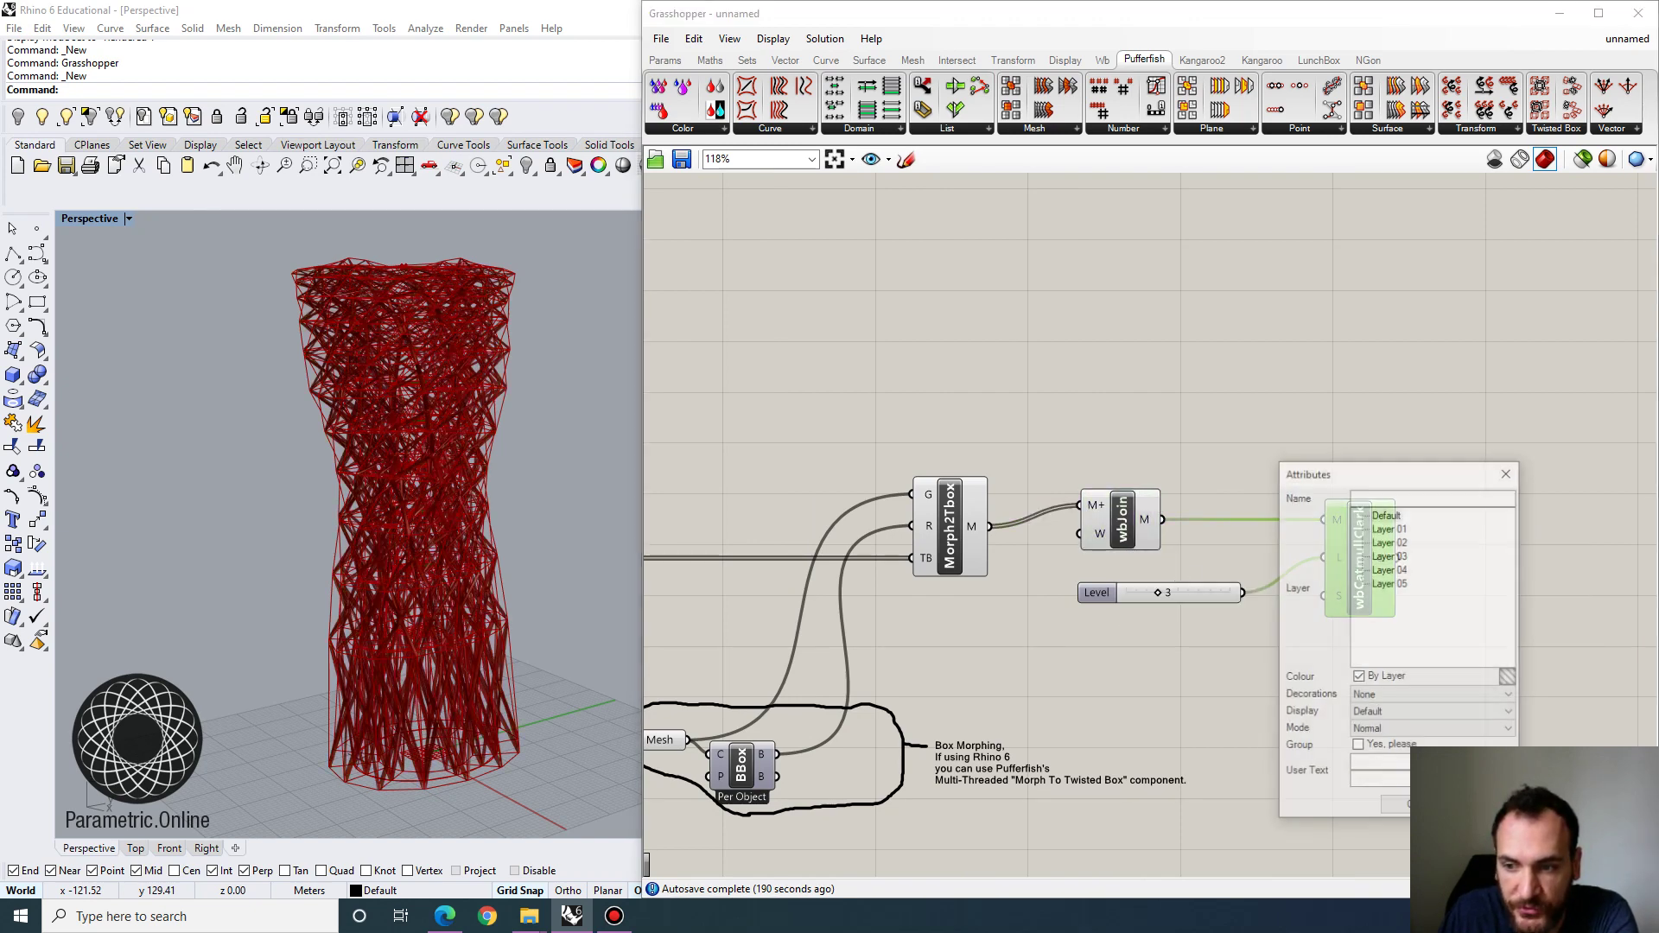
pyautogui.click(1415, 806)
pyautogui.scroll(-4, 511, 536)
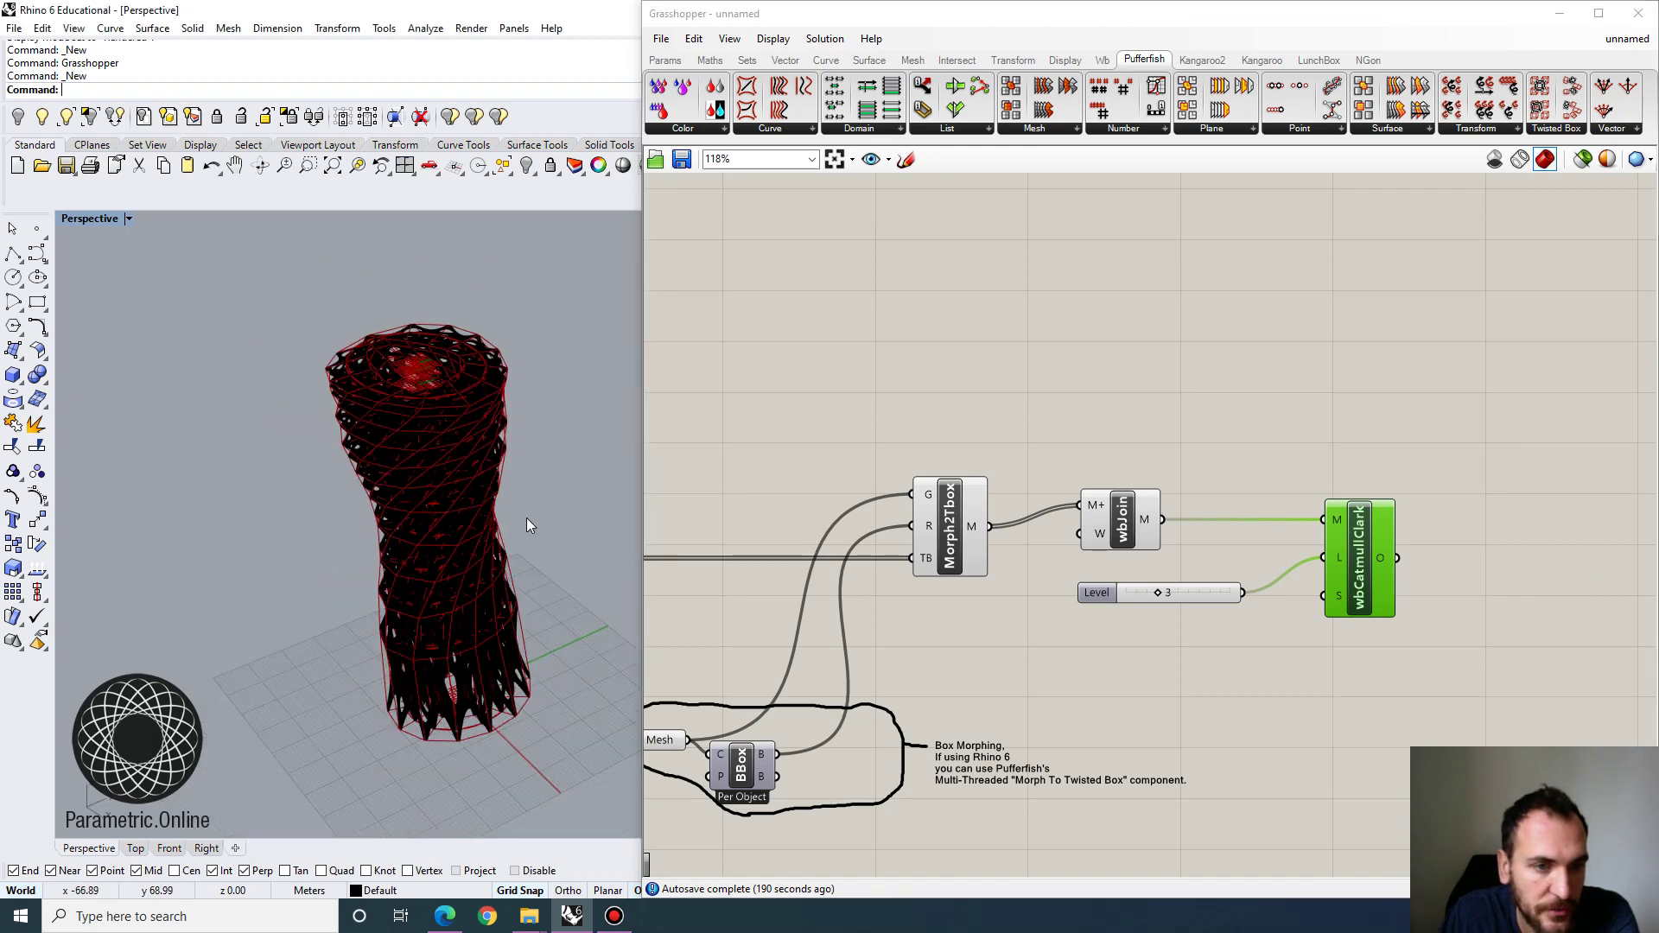
pyautogui.moveTo(526, 517); pyautogui.dragTo(519, 550, button='right')
pyautogui.moveTo(461, 573); pyautogui.dragTo(335, 590)
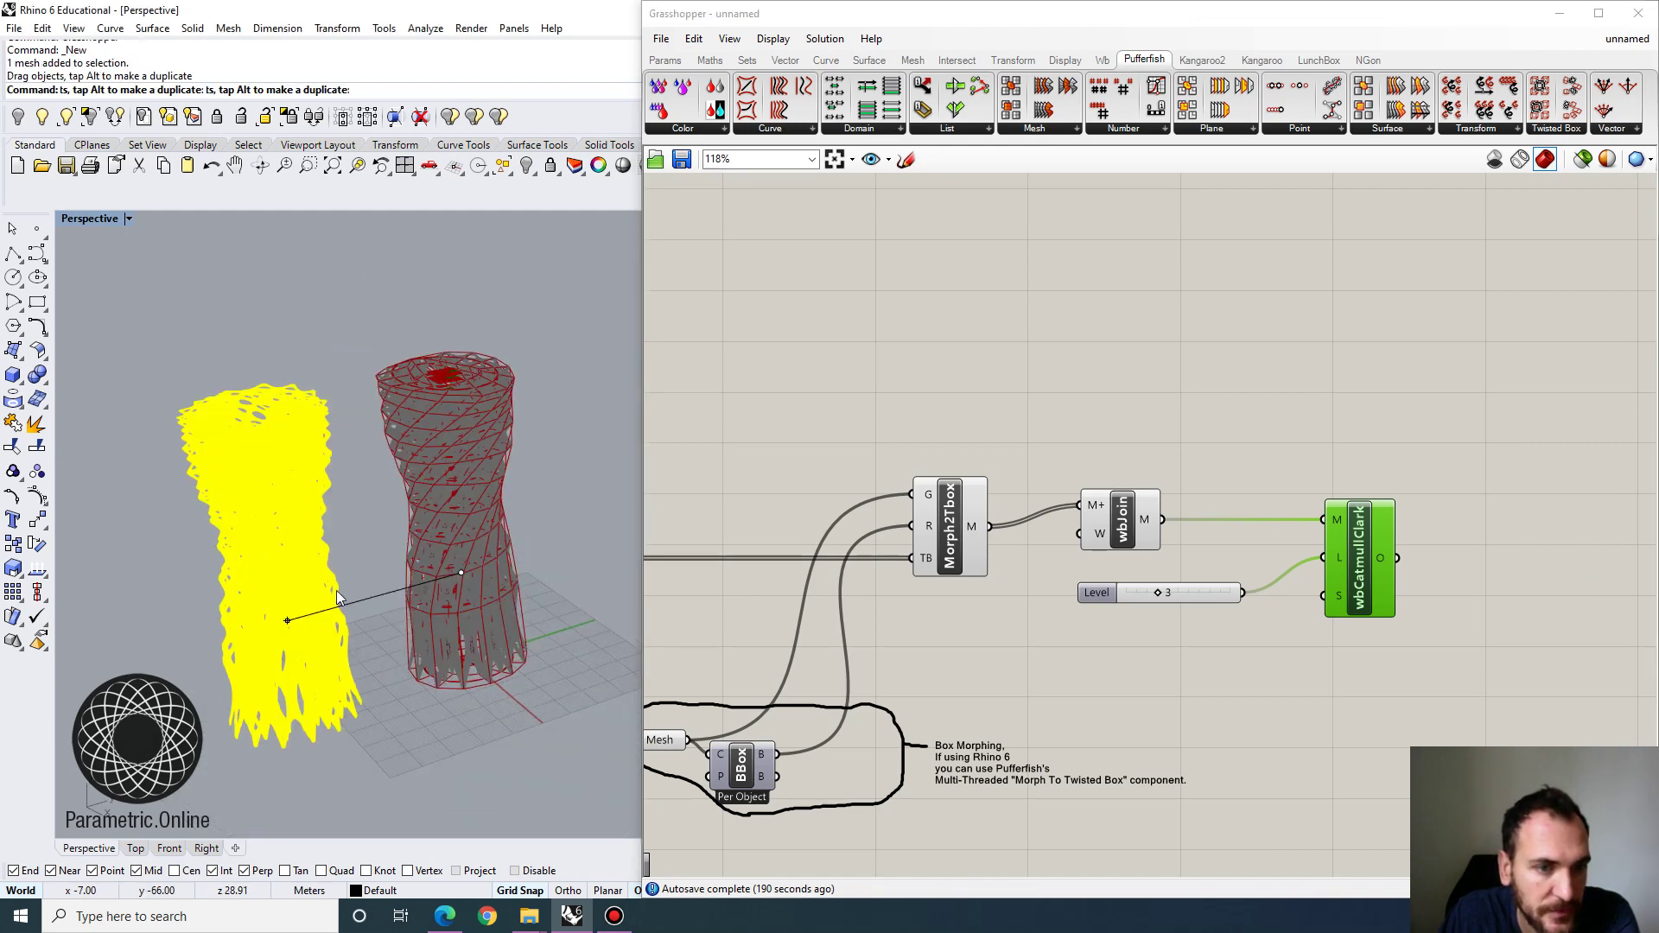
# Set the Perspective viewport to Rendered display and examine the baked tower's openings from outside and above.
pyautogui.click(107, 220)
pyautogui.click(134, 296)
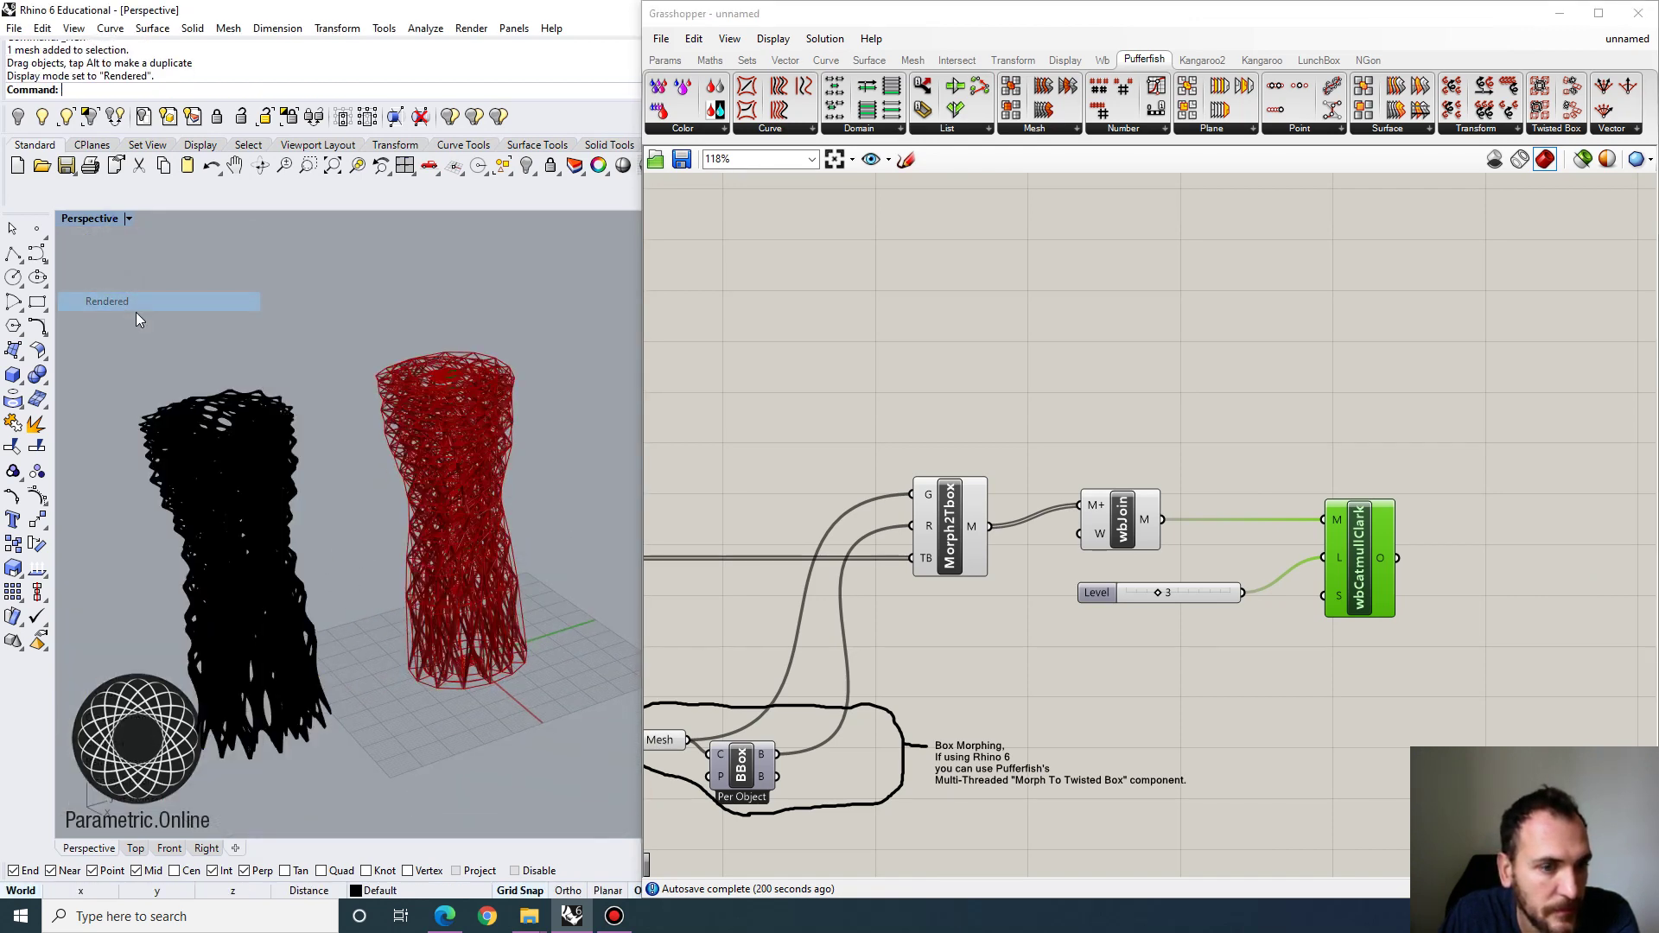
pyautogui.moveTo(136, 313); pyautogui.dragTo(149, 273, button='right')
pyautogui.scroll(4, 210, 445)
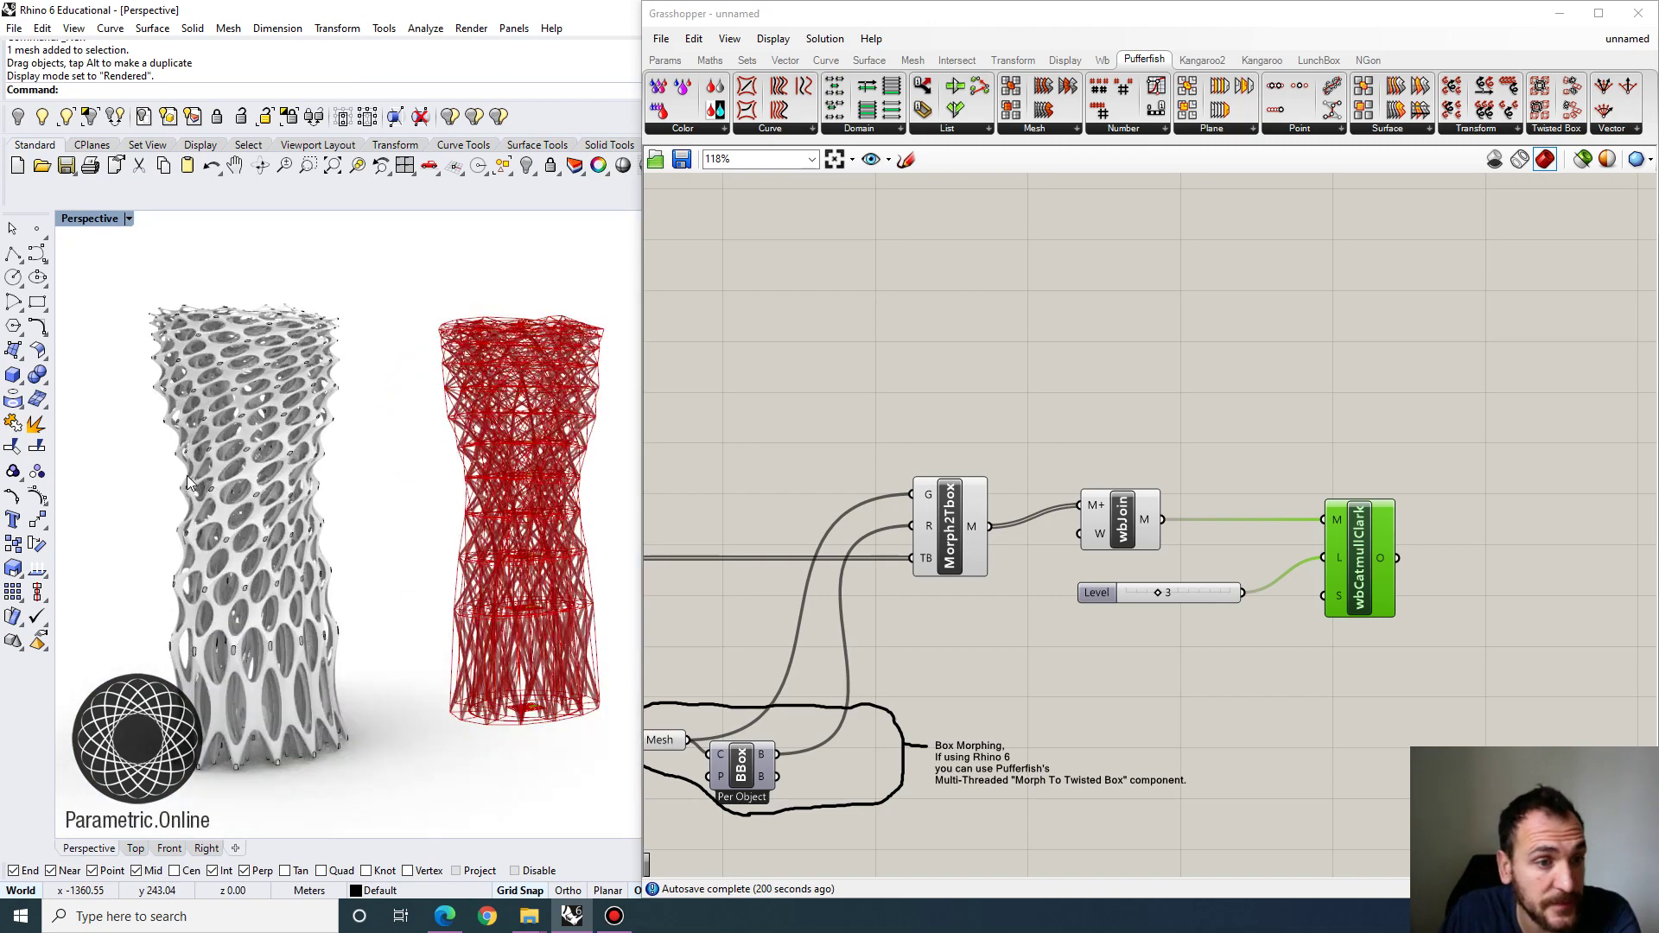
pyautogui.scroll(-4, 355, 437)
pyautogui.scroll(4, 288, 412)
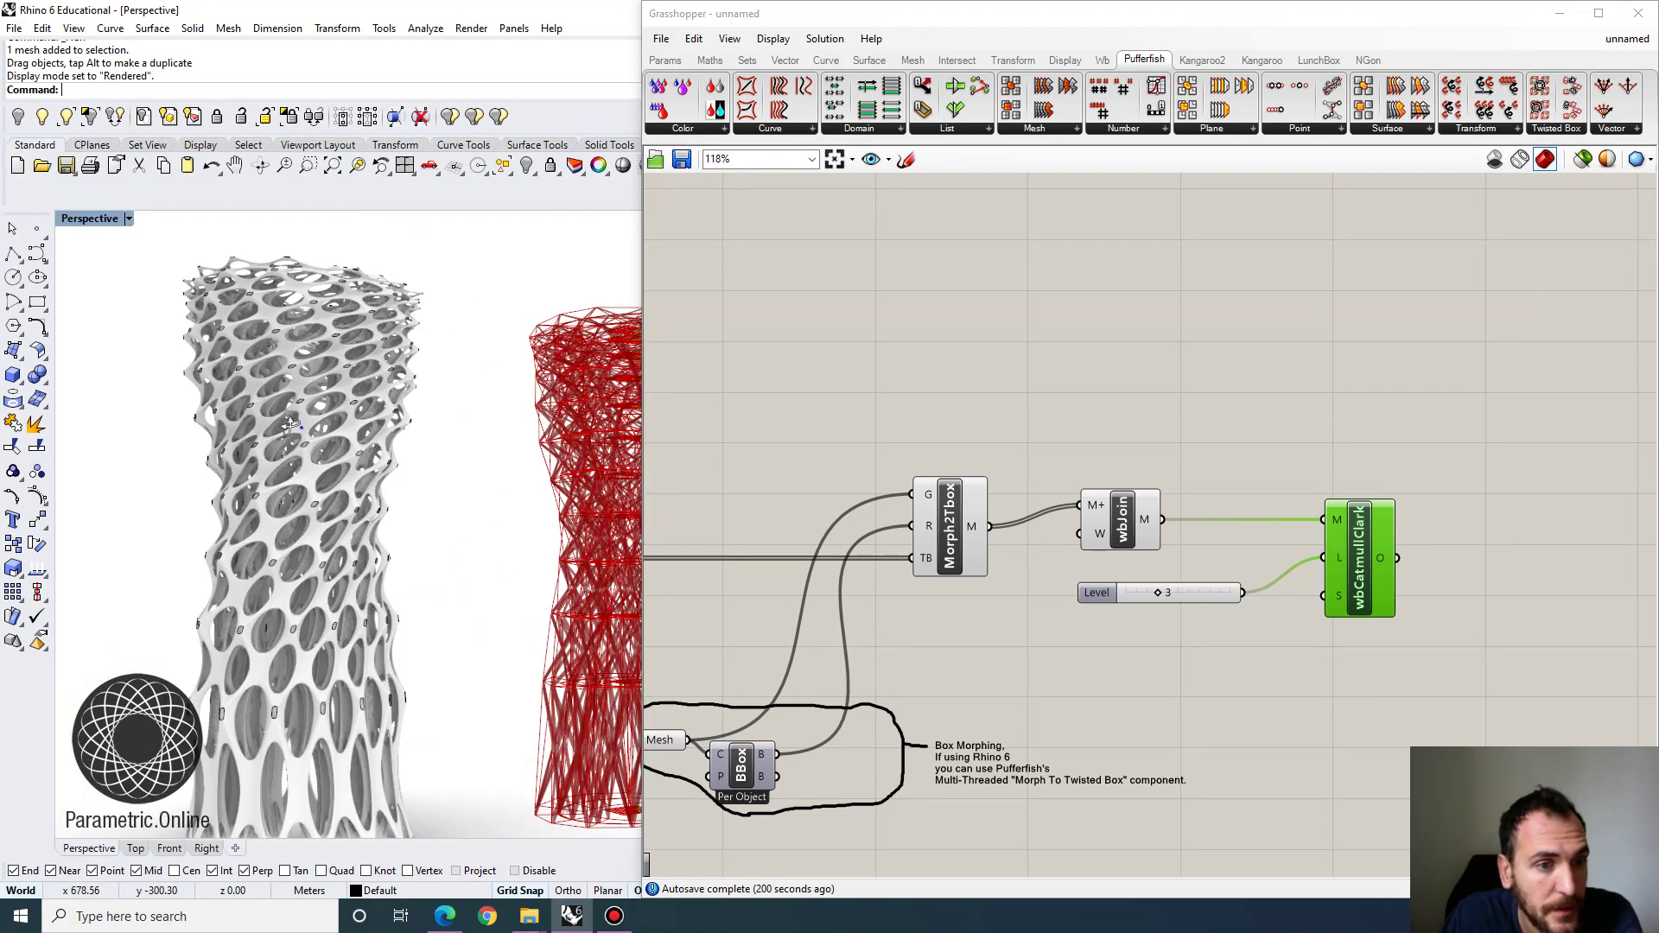
pyautogui.moveTo(308, 336); pyautogui.dragTo(310, 439, button='right')
pyautogui.scroll(5, 235, 567)
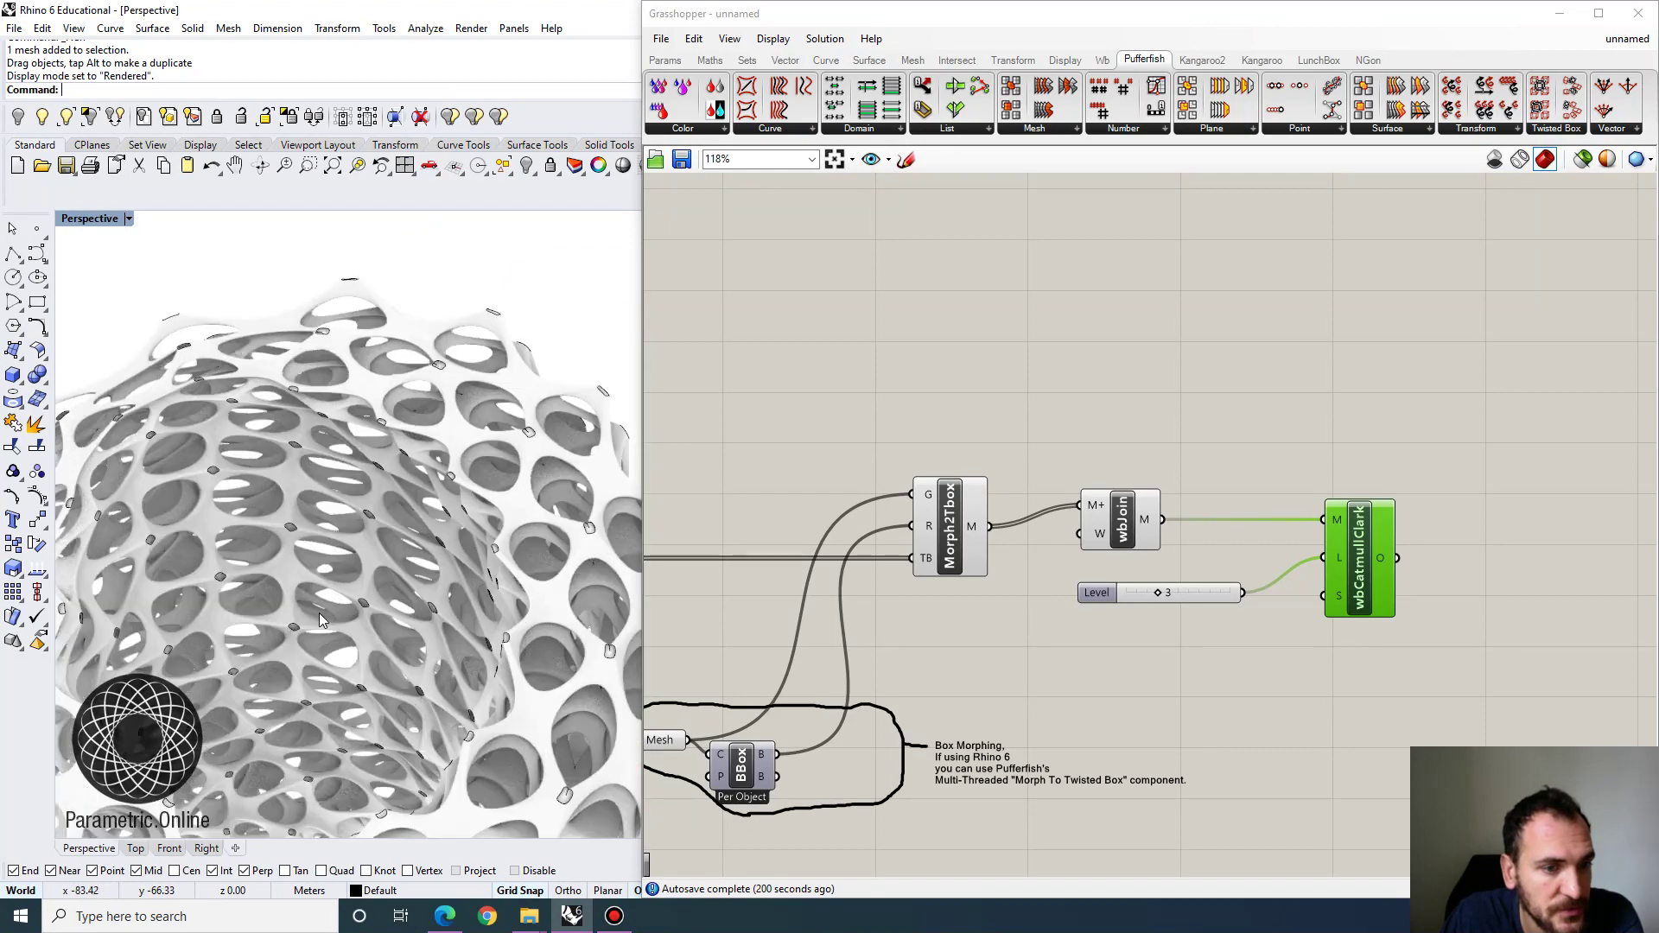
pyautogui.scroll(-5, 408, 492)
pyautogui.moveTo(407, 492); pyautogui.dragTo(403, 389, button='right')
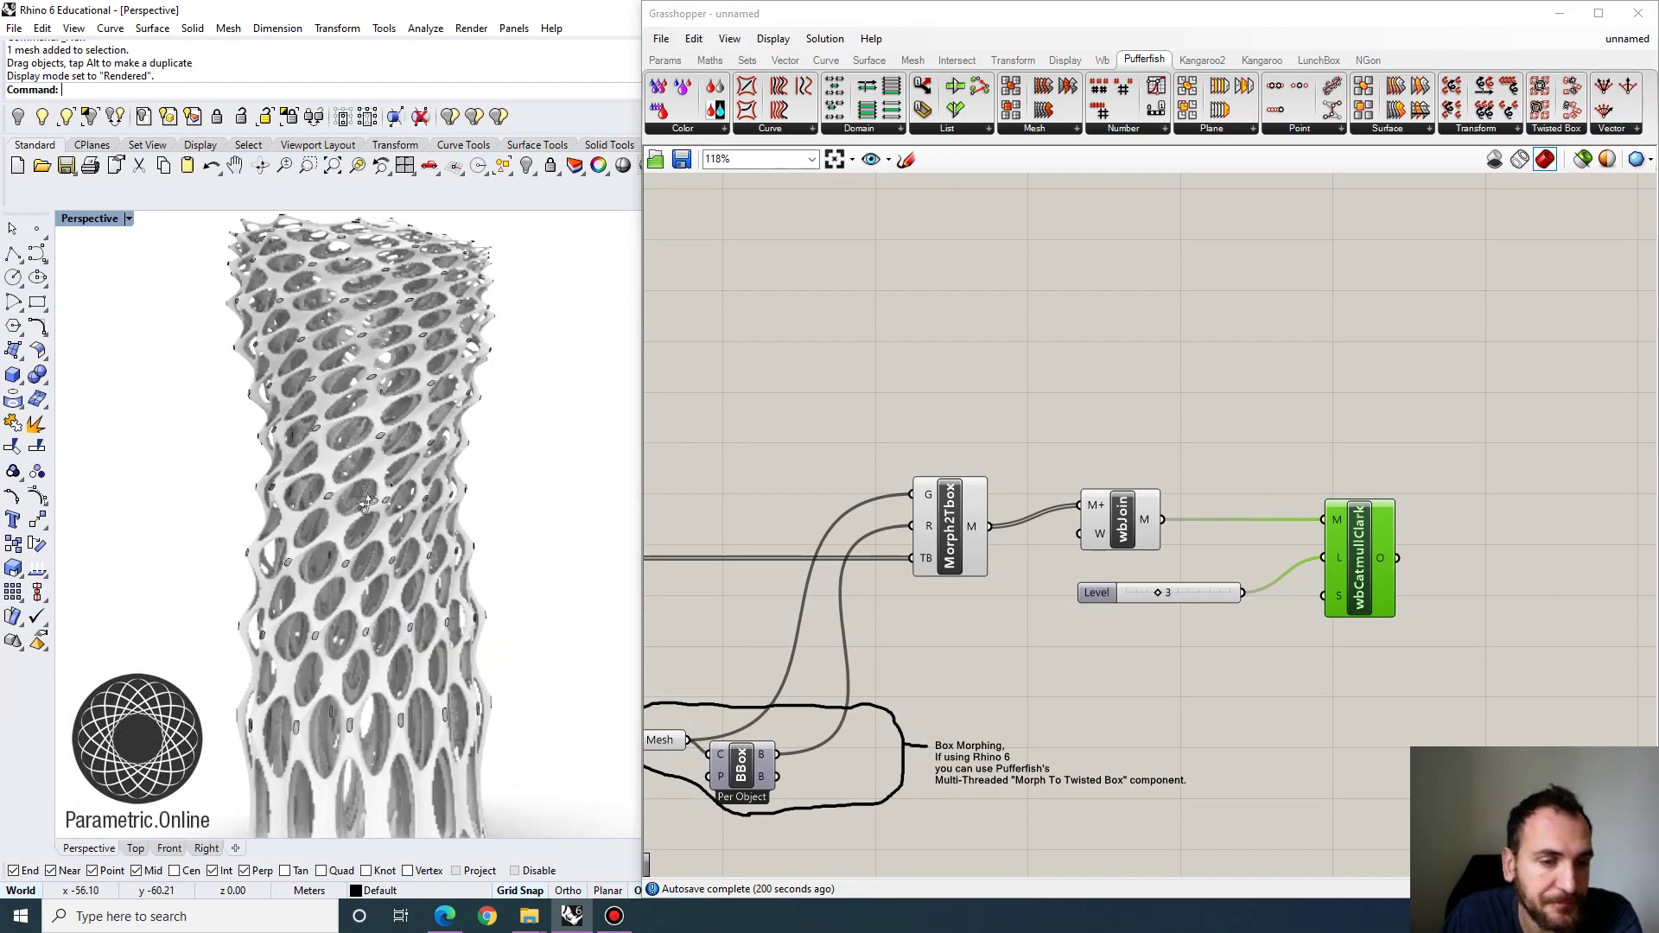
pyautogui.scroll(-2, 386, 495)
pyautogui.moveTo(385, 495); pyautogui.dragTo(347, 507, button='right')
pyautogui.scroll(-5, 415, 505)
pyautogui.scroll(4, 525, 478)
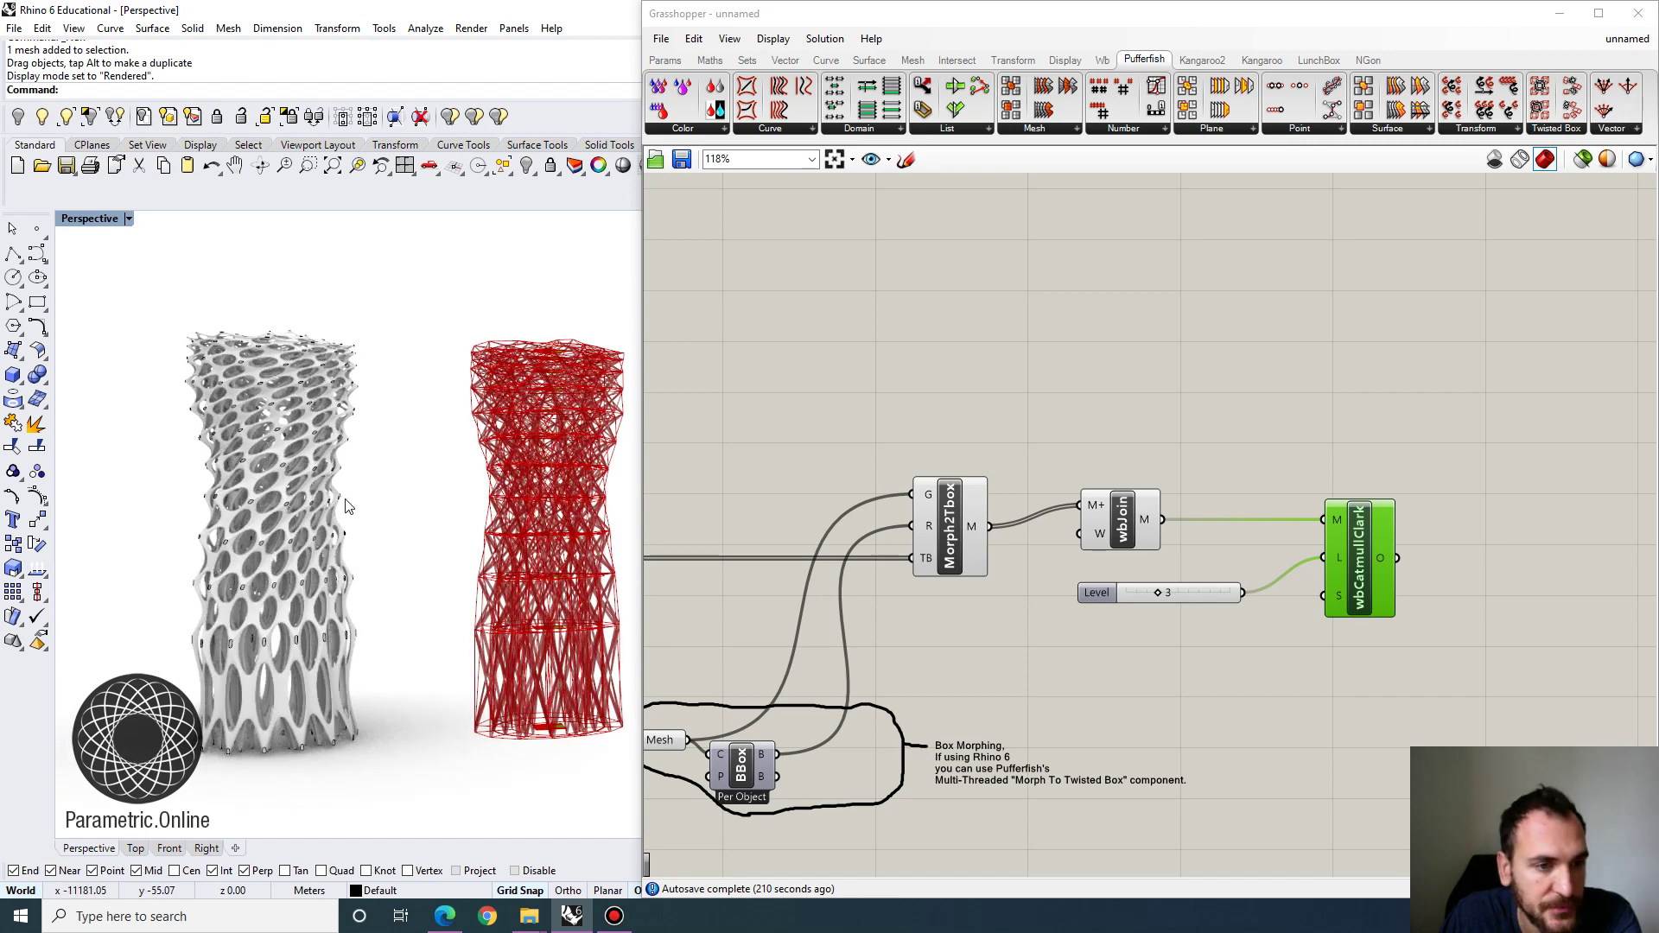
# Delete the baked tower mesh and start a new, empty Grasshopper document.
pyautogui.click(316, 506)
pyautogui.press('Delete')
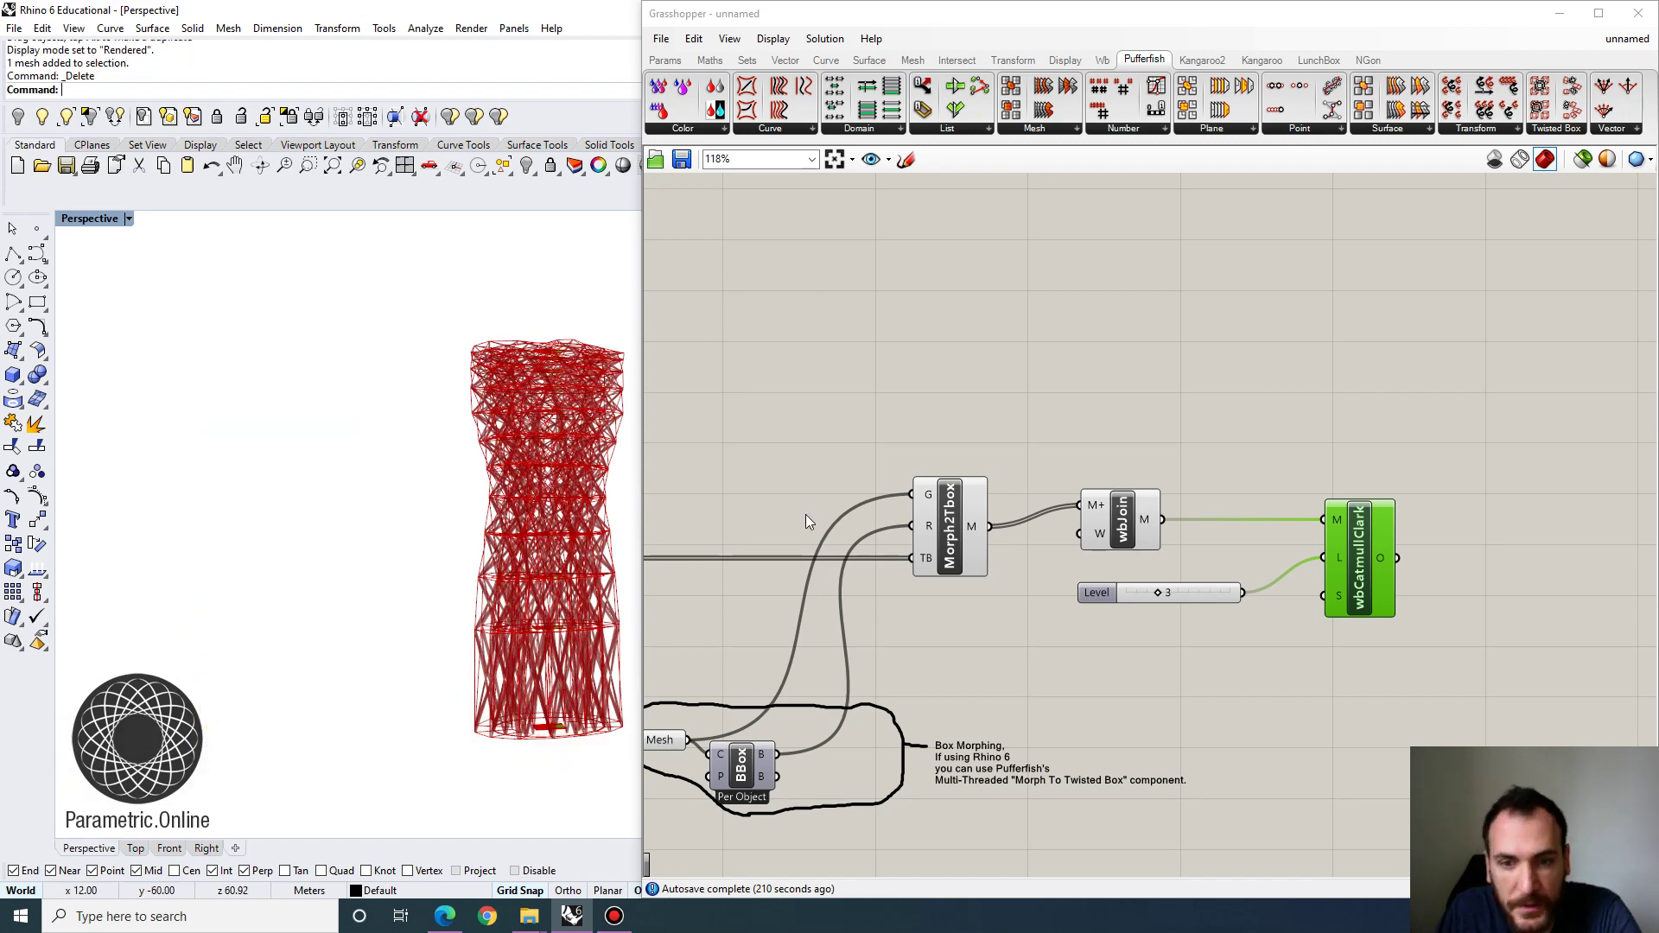
pyautogui.scroll(-3, 312, 530)
pyautogui.scroll(-5, 1064, 391)
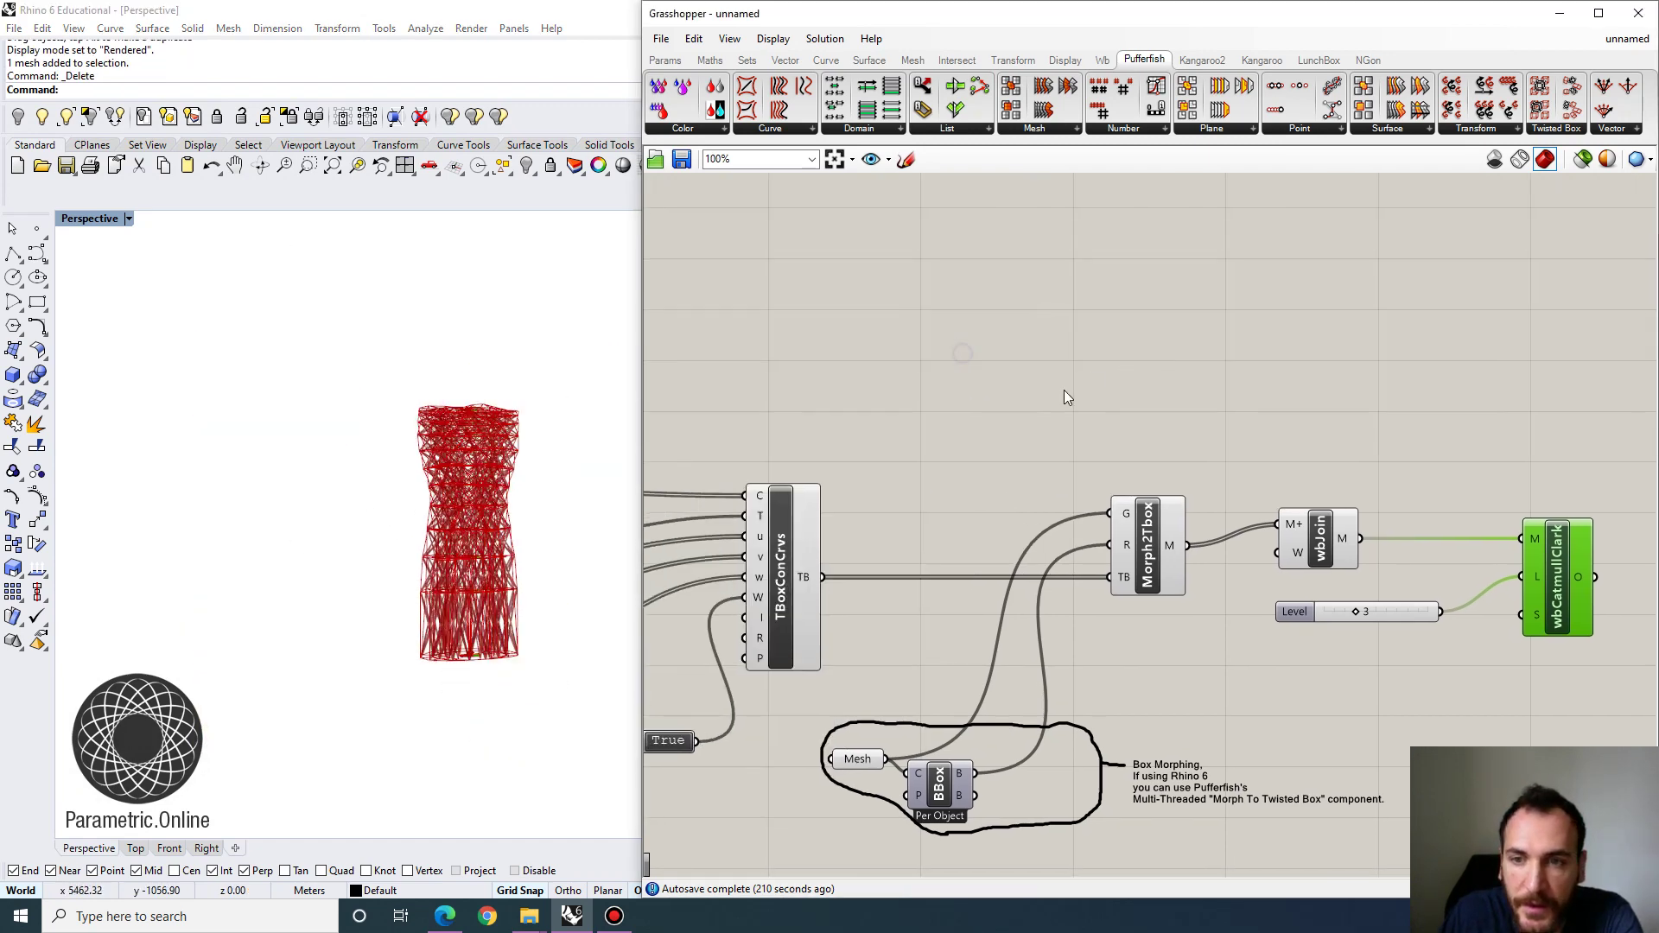
pyautogui.click(661, 39)
pyautogui.click(716, 58)
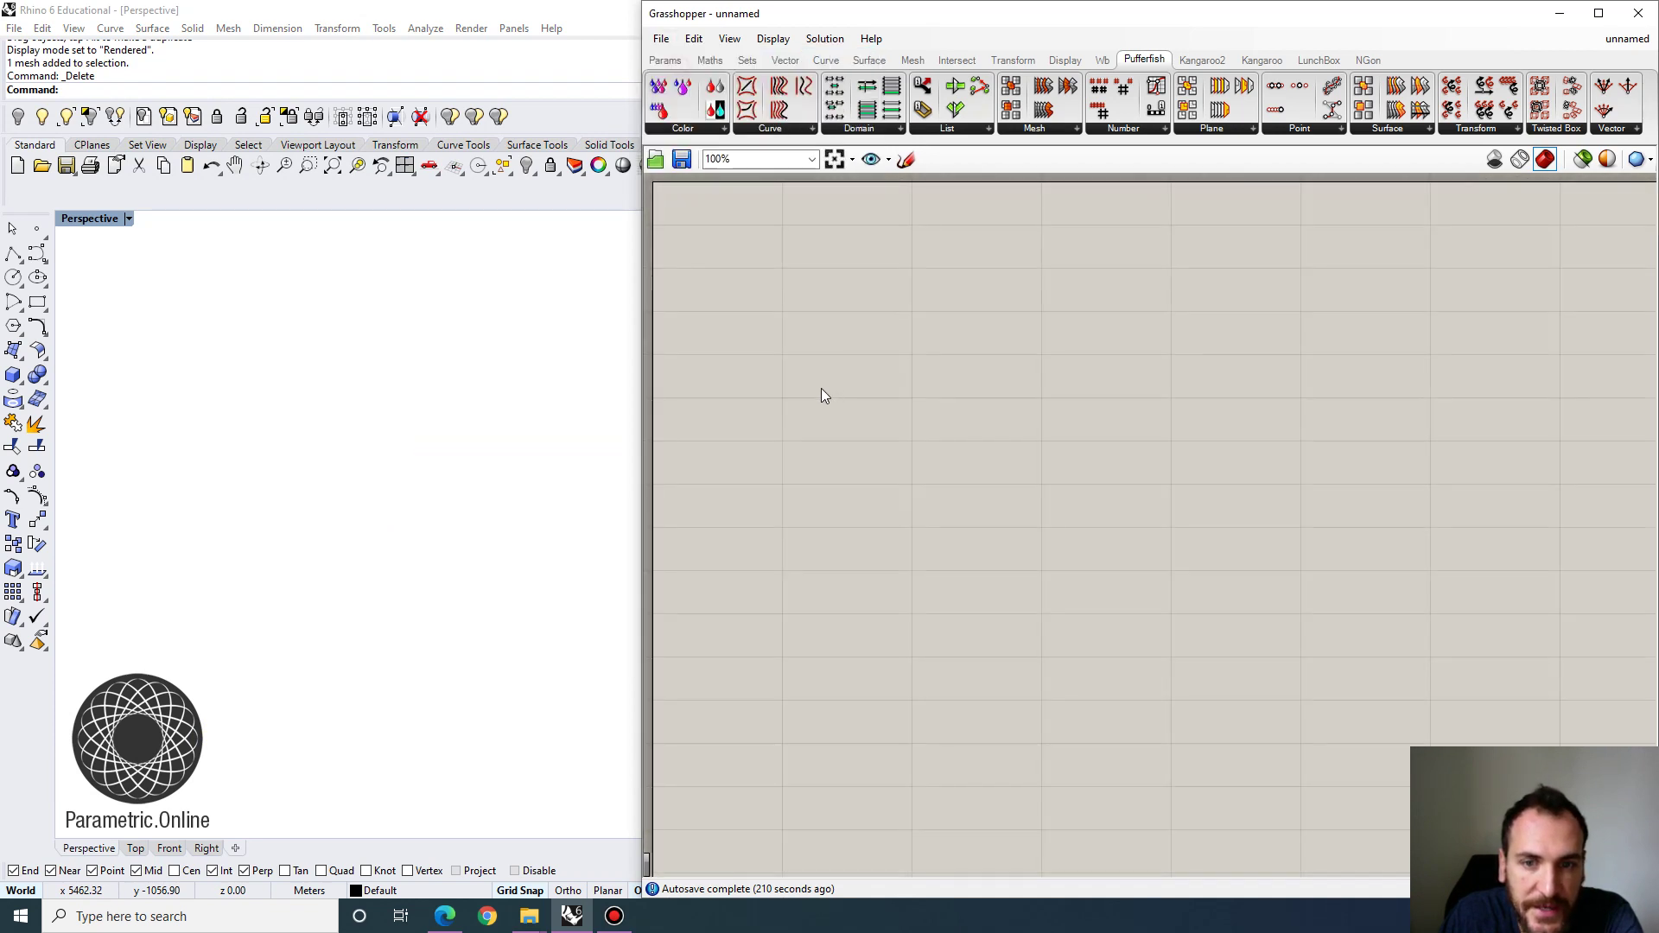
# Set the Perspective viewport to Wireframe display and frame the construction grid.
pyautogui.click(90, 219)
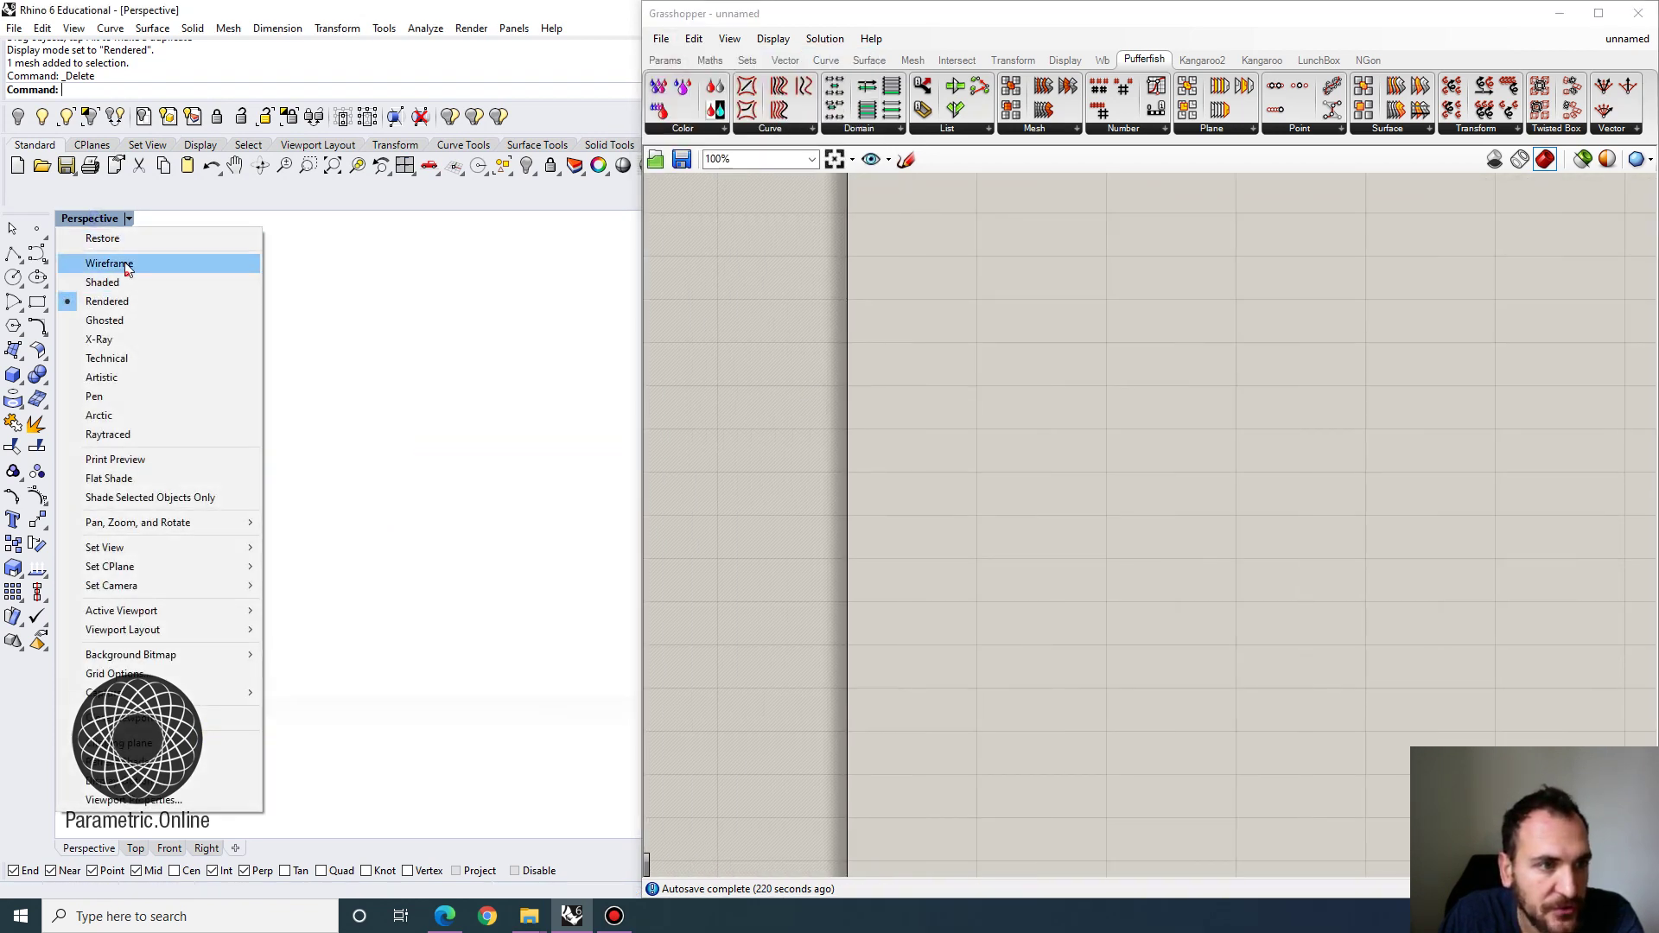
pyautogui.click(99, 260)
pyautogui.scroll(8, 178, 532)
pyautogui.scroll(-6, 417, 418)
pyautogui.scroll(7, 454, 364)
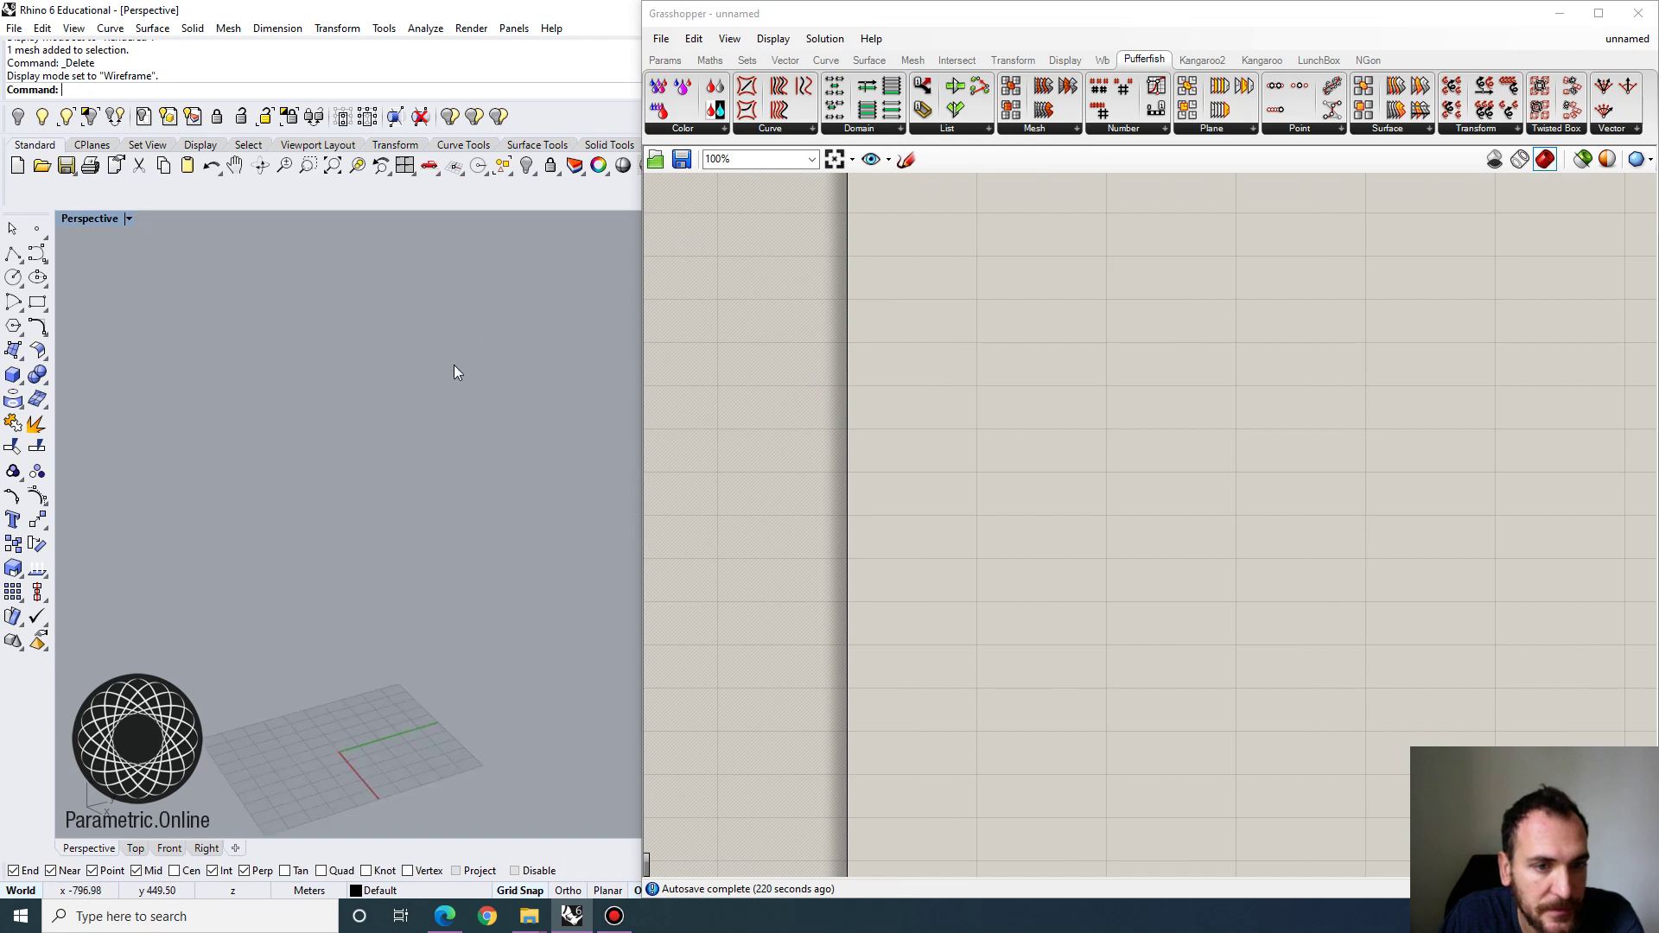
pyautogui.moveTo(389, 492); pyautogui.dragTo(385, 460, button='right')
pyautogui.scroll(-4, 302, 502)
pyautogui.moveTo(301, 506); pyautogui.dragTo(338, 533, button='right')
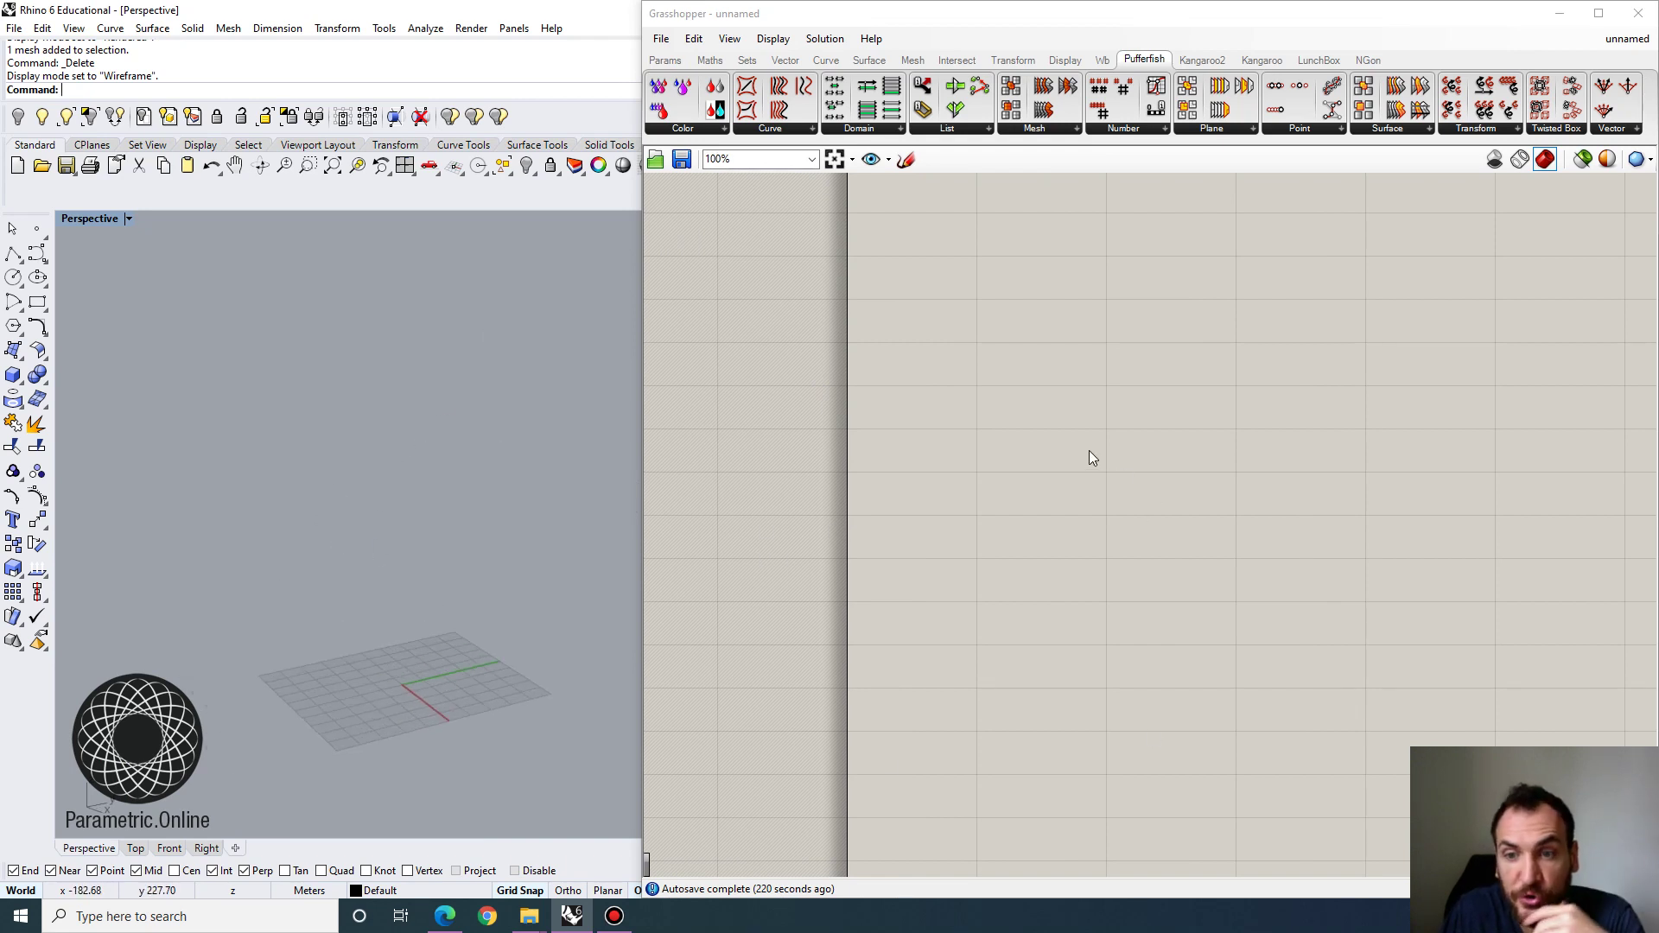
# Add an XY Plane component to the empty Grasshopper canvas.
pyautogui.moveTo(1170, 438); pyautogui.dragTo(1039, 450, button='right')
pyautogui.scroll(-1, 1039, 450)
pyautogui.moveTo(1019, 511); pyautogui.dragTo(989, 477, button='right')
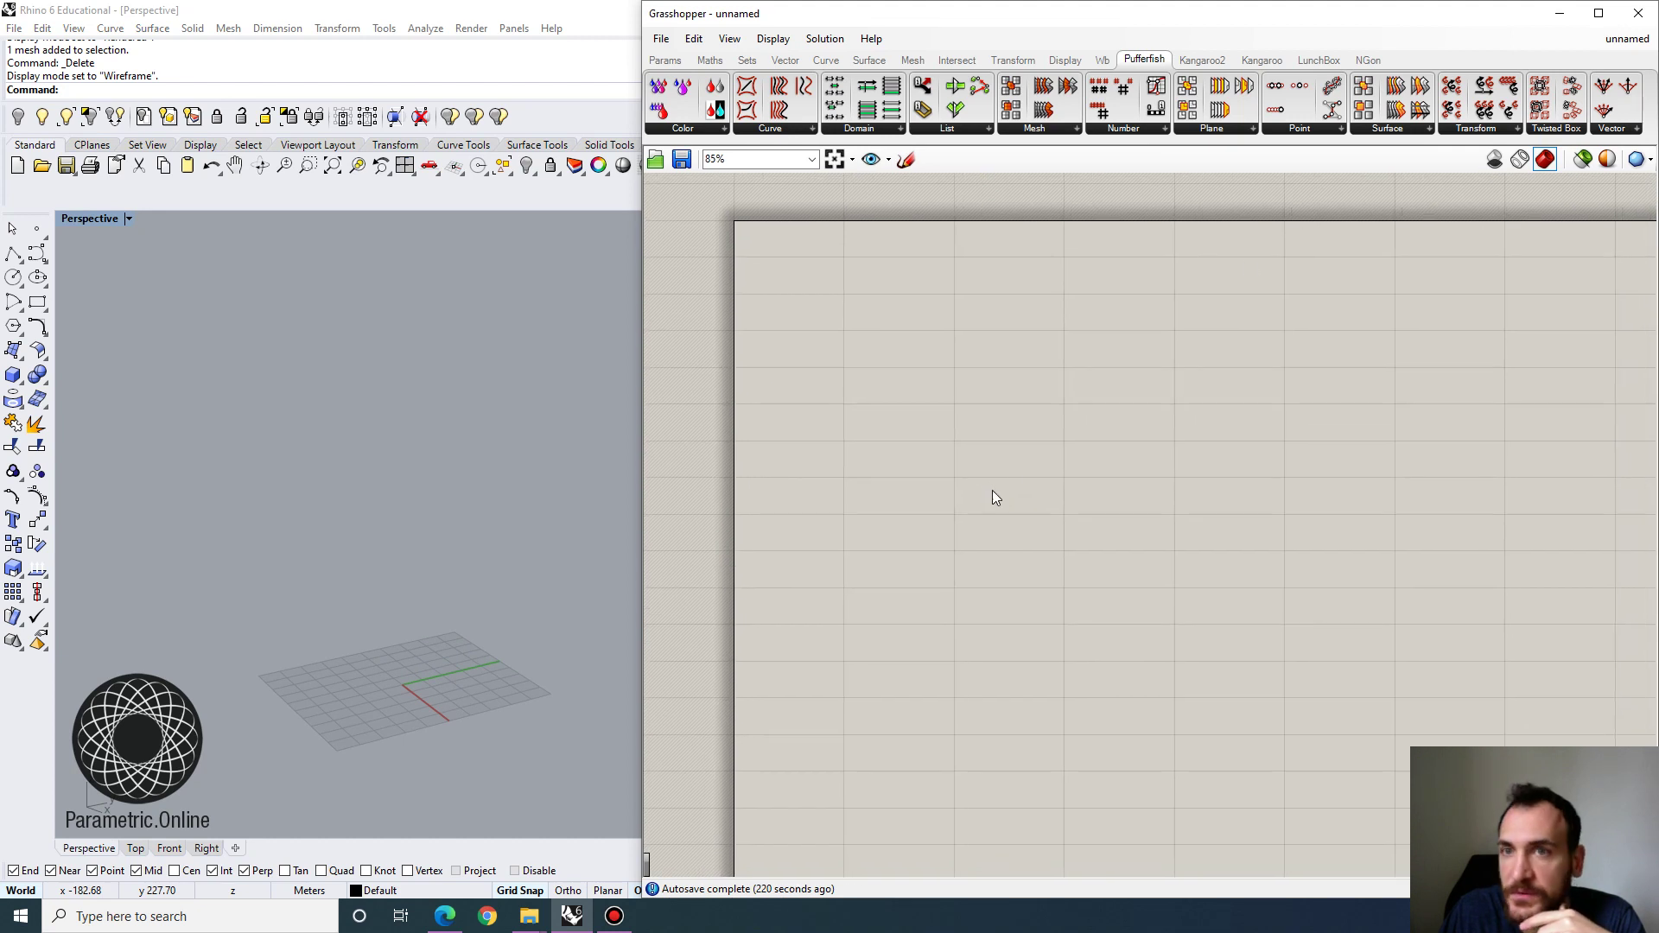
pyautogui.doubleClick(1056, 515)
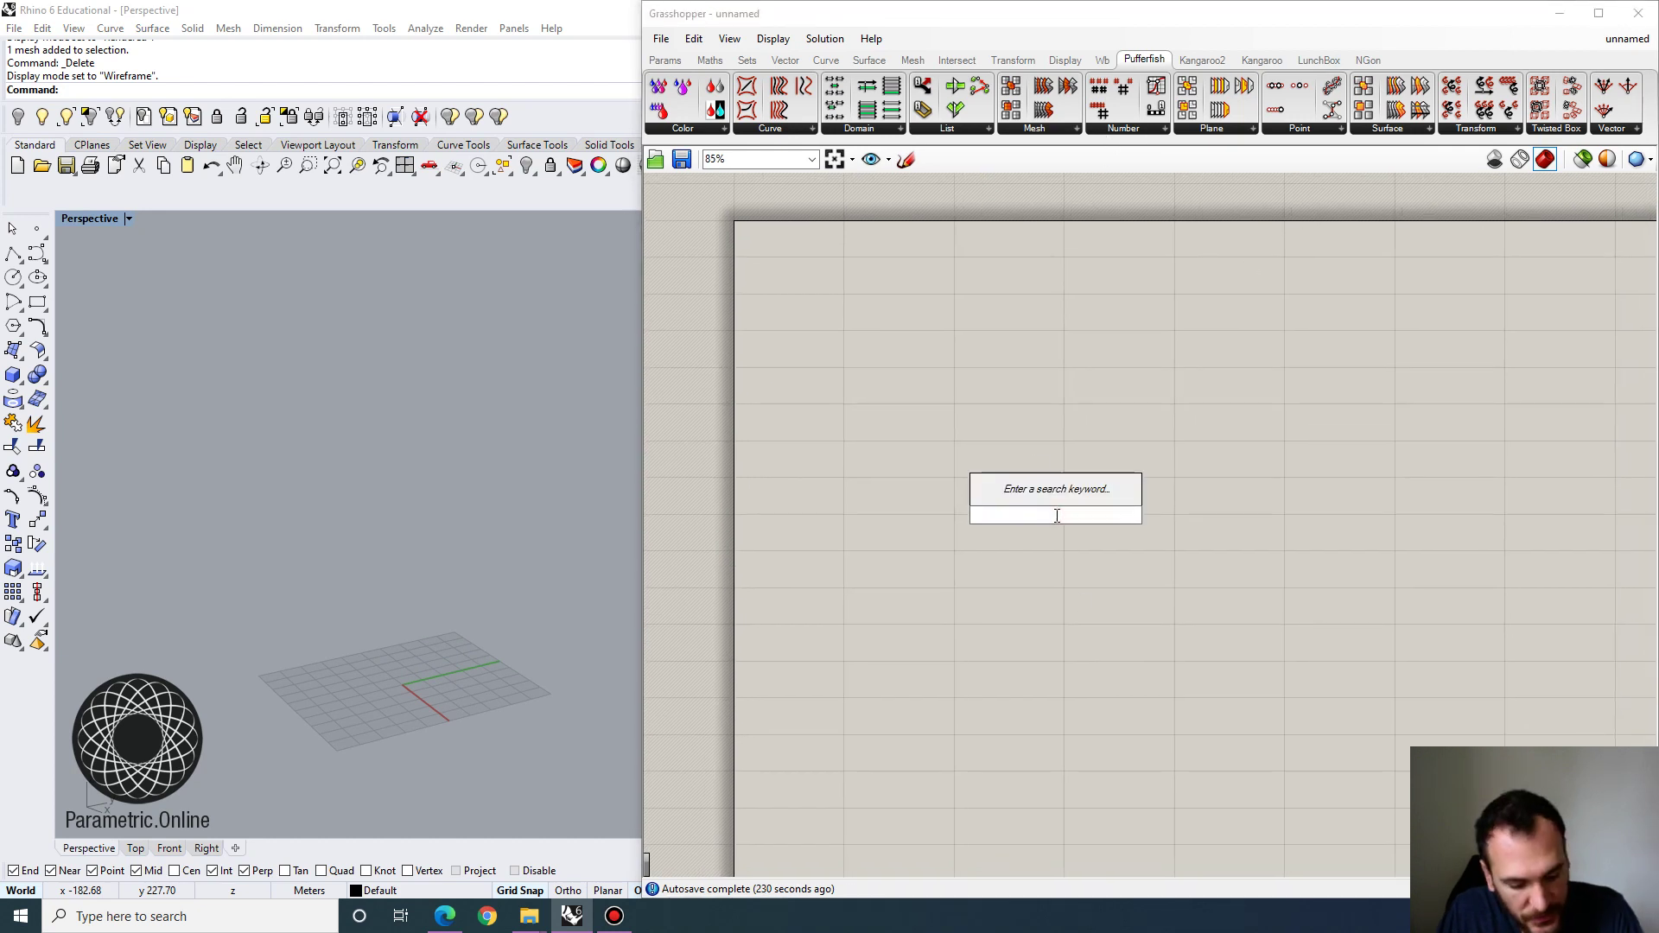
pyautogui.write('xy')
pyautogui.click(1031, 501)
pyautogui.moveTo(1055, 514); pyautogui.dragTo(1087, 518)
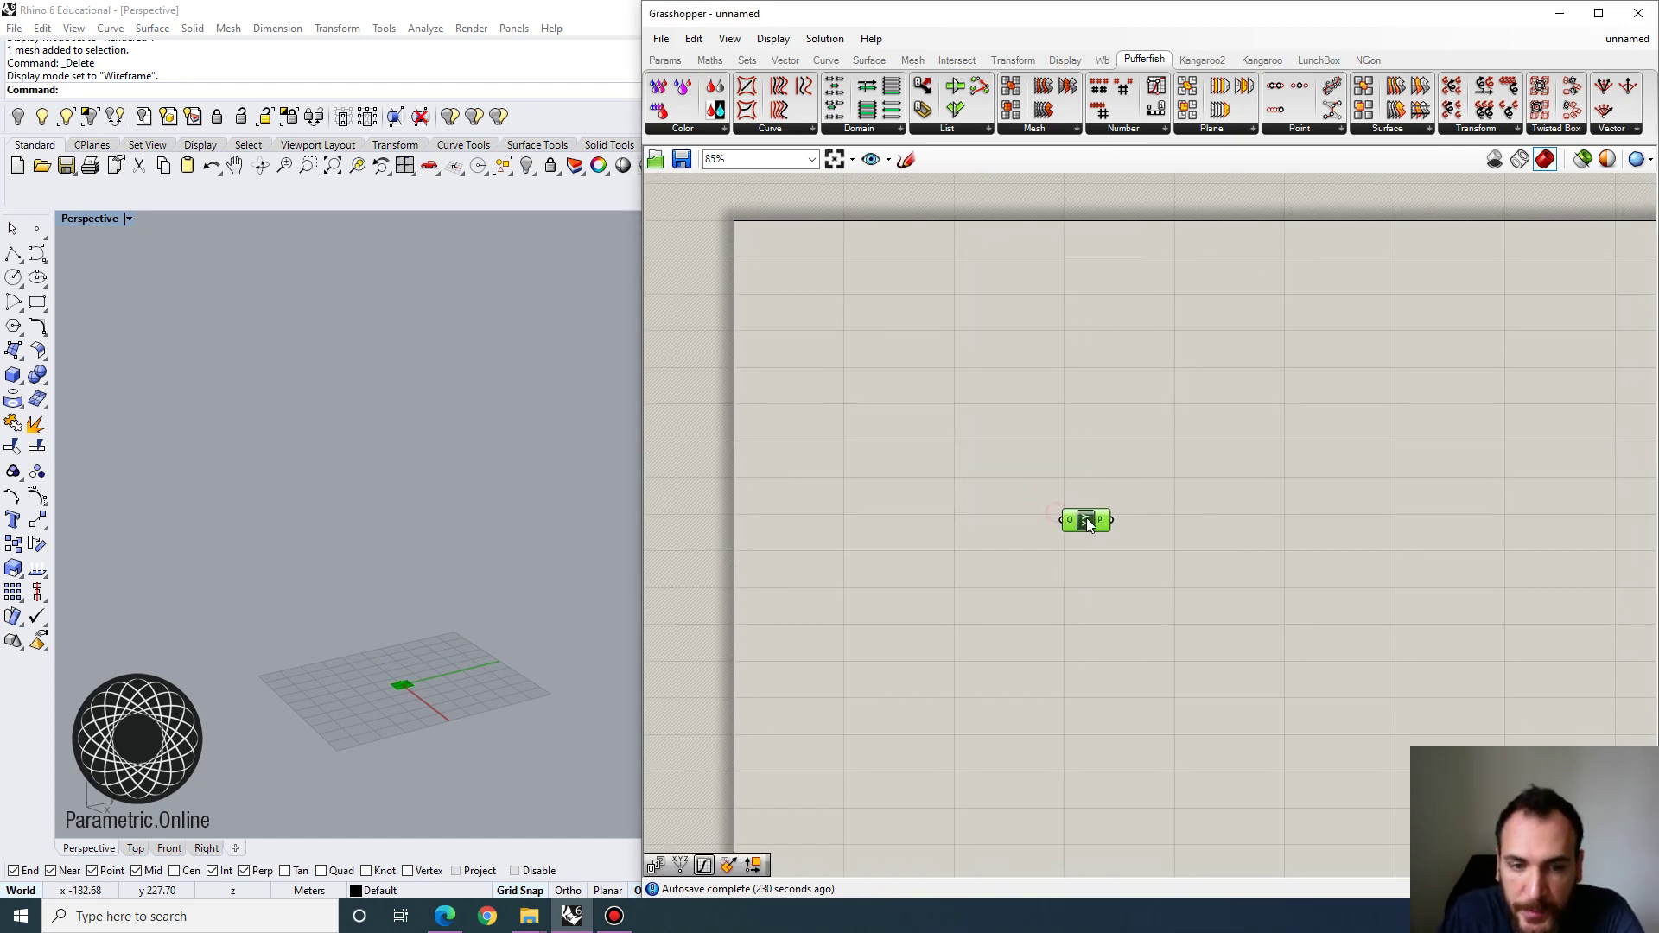
# Add a Construct Point component with X, Y and Z inputs ahead of the XY Plane component.
pyautogui.scroll(4, 937, 530)
pyautogui.doubleClick(927, 553)
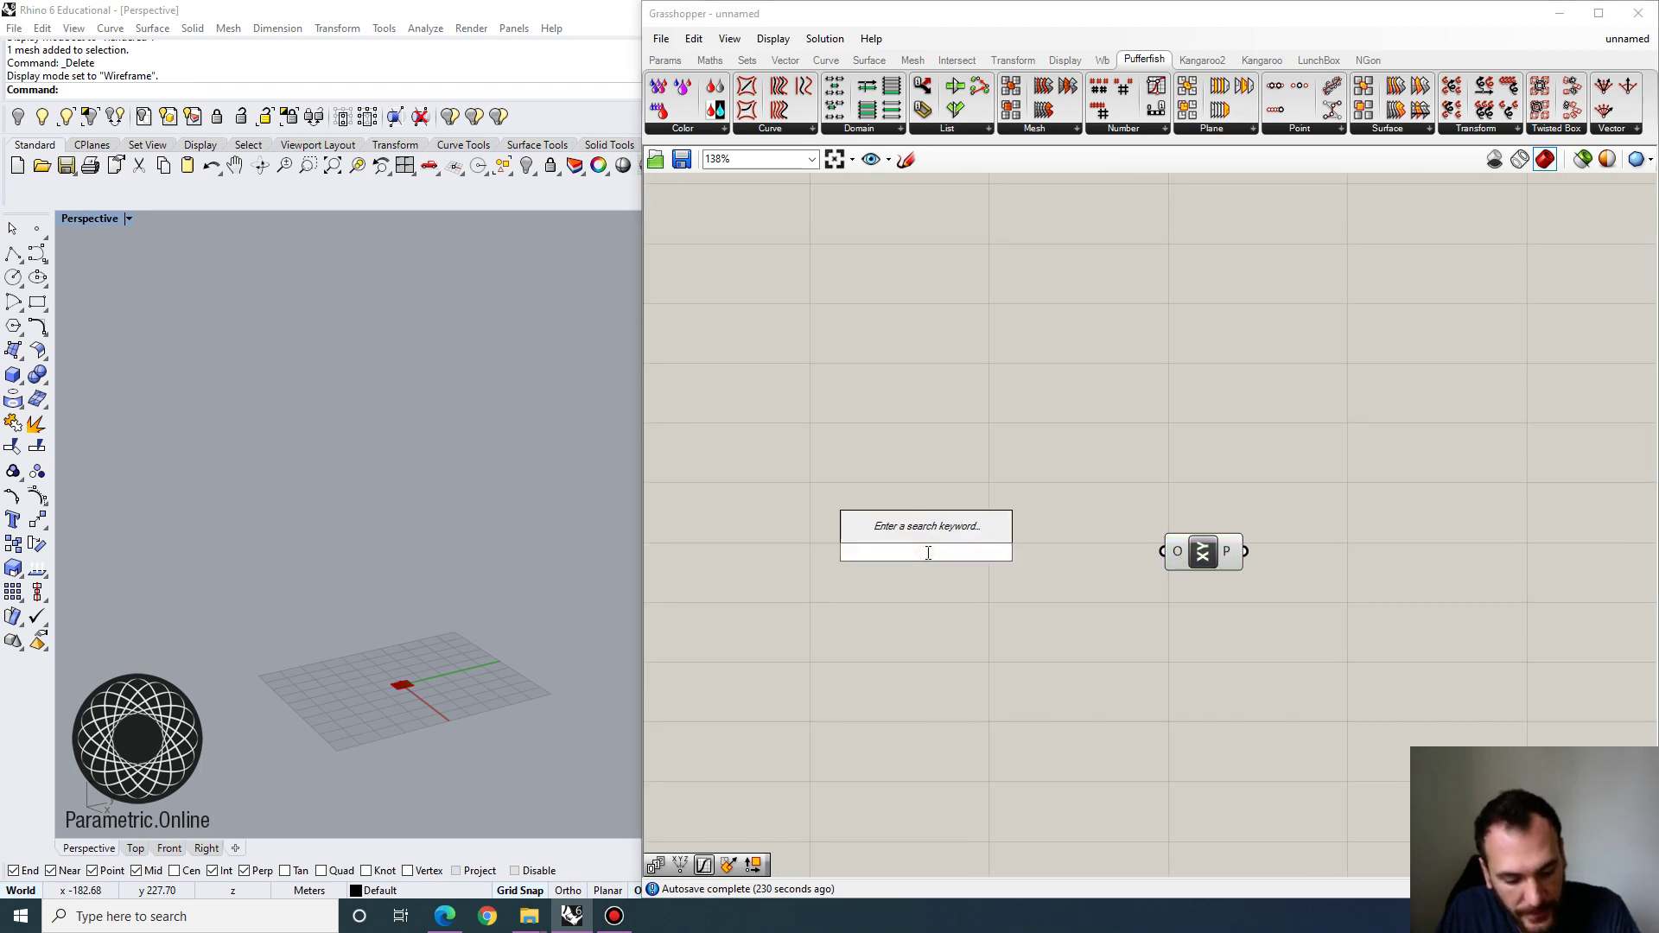
pyautogui.write('xyz')
pyautogui.click(914, 488)
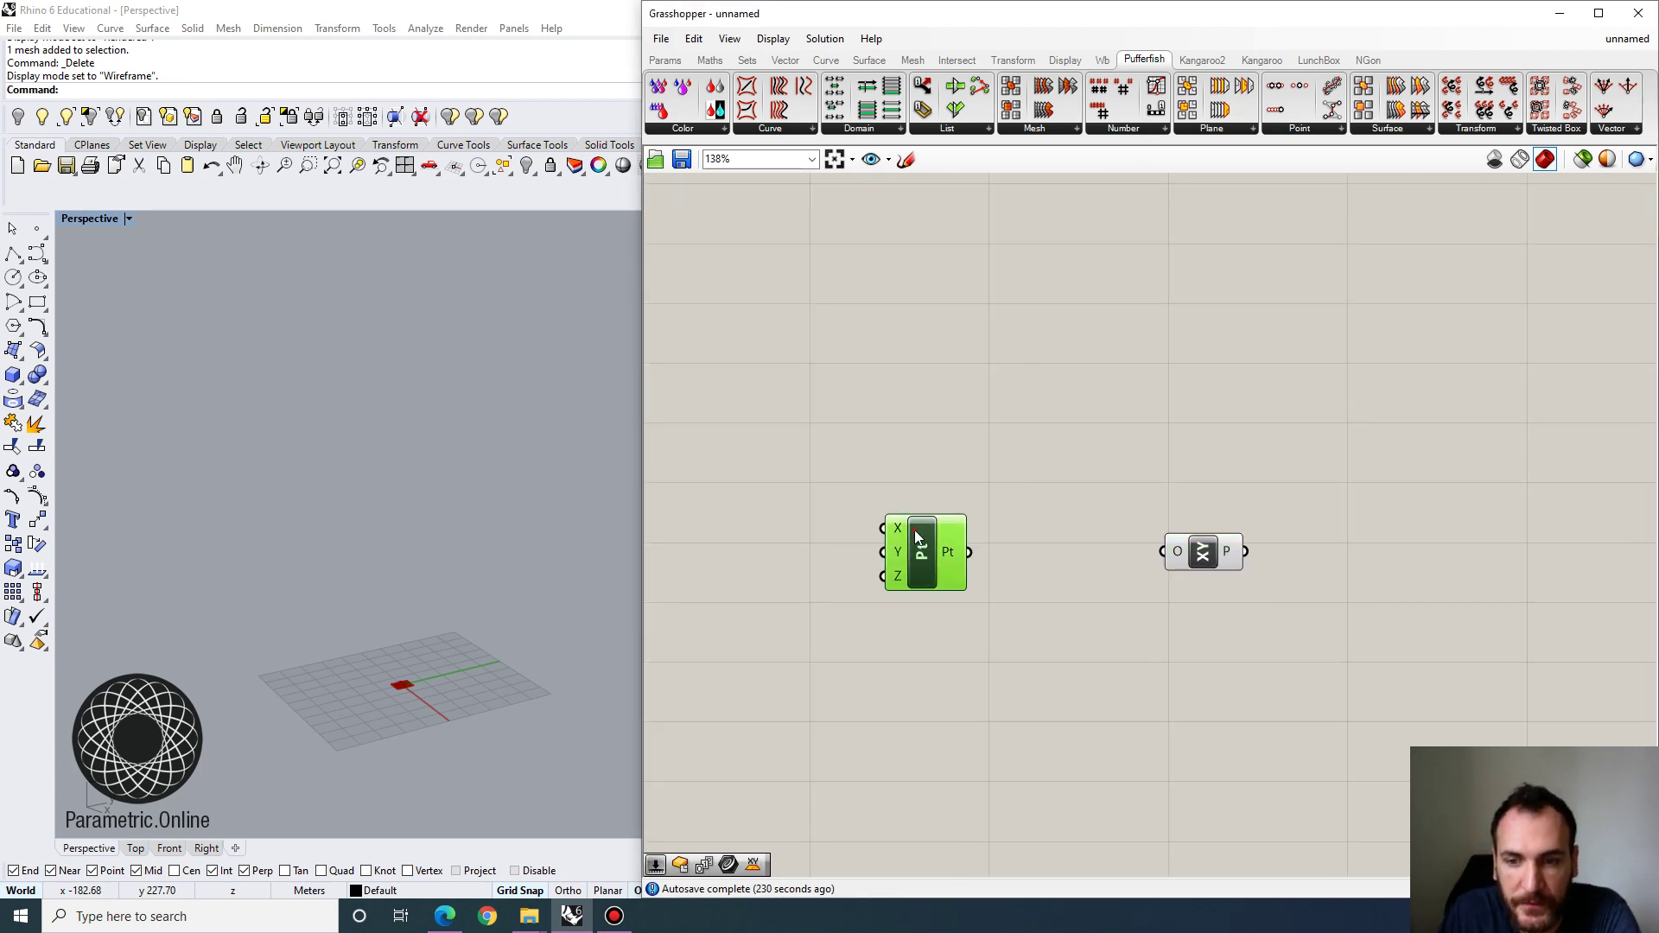
# Add a number slider set to 100 and connect it to the Construct Point's Z input.
pyautogui.doubleClick(869, 541)
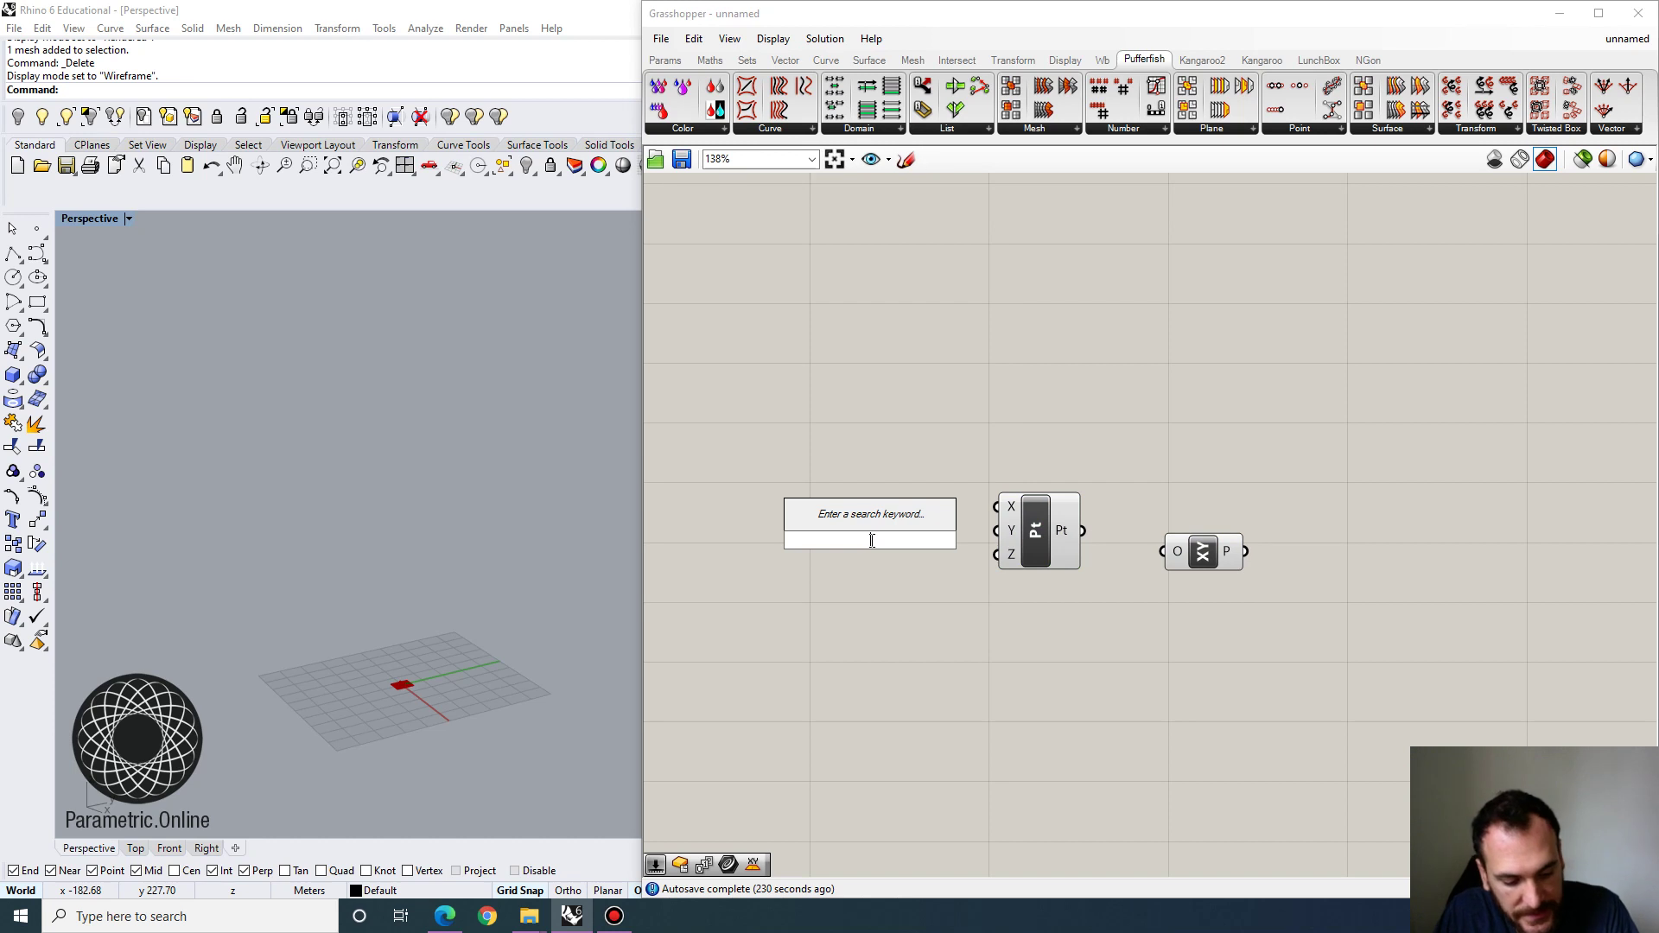
pyautogui.write('100')
pyautogui.press('BackSpace')
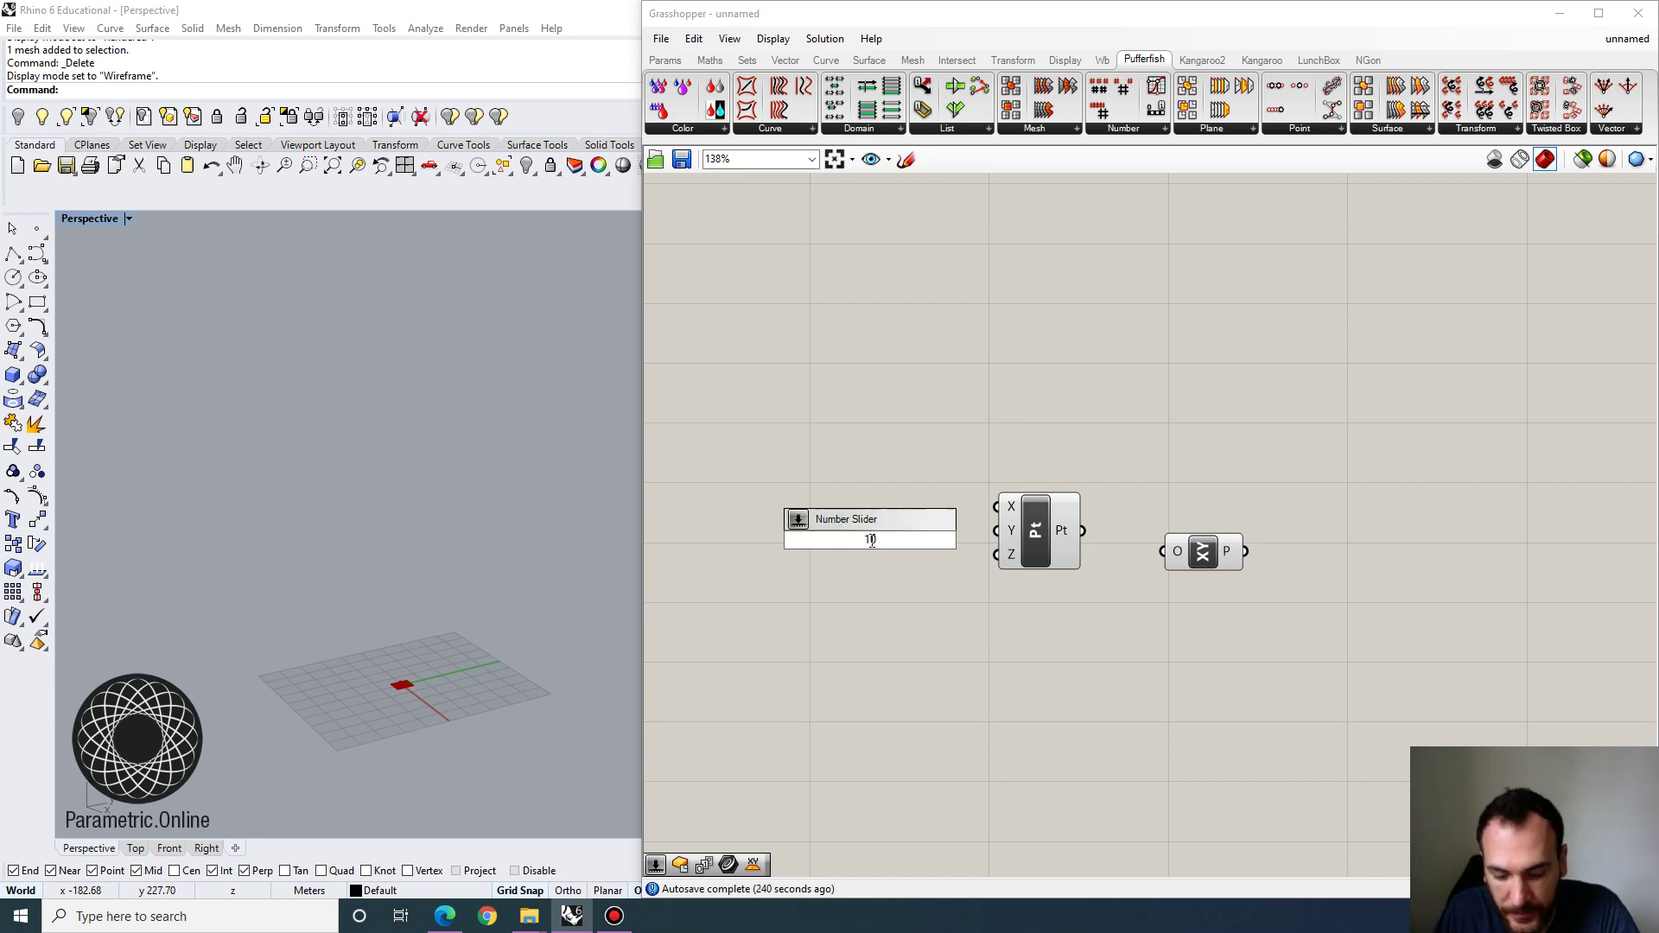
pyautogui.write('0')
pyautogui.press('Return')
pyautogui.moveTo(953, 553); pyautogui.dragTo(998, 554)
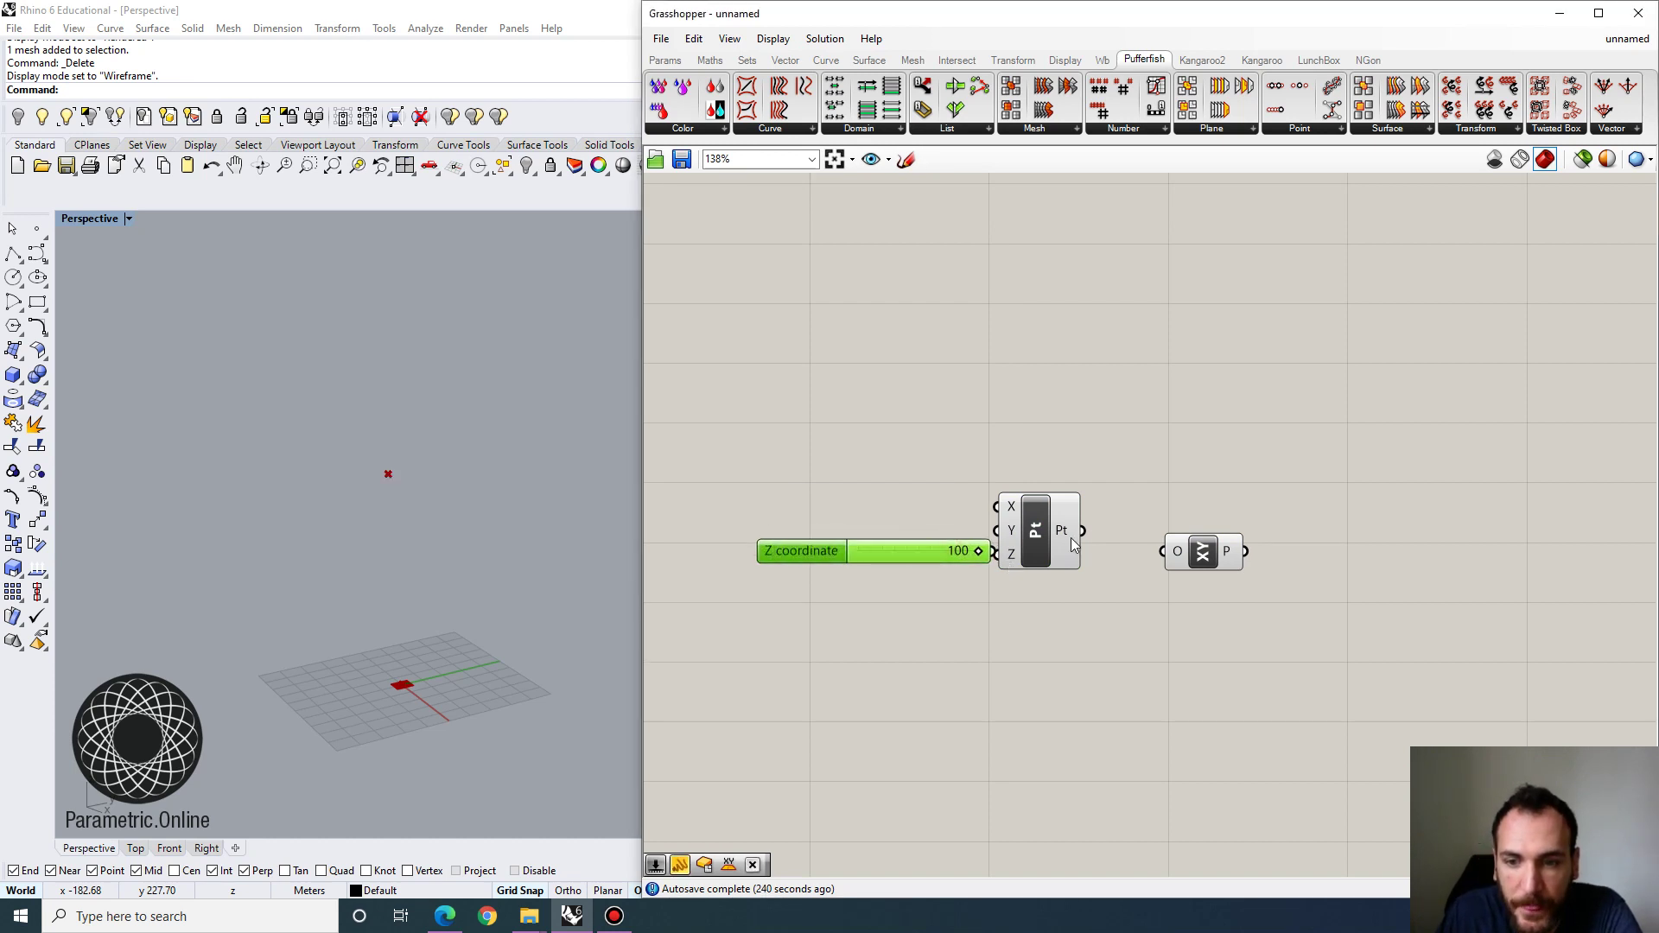
# Connect the point to the XY Plane's origin, duplicate the slider, point and plane chain, and set the copy's Z coordinate to 0.
pyautogui.click(1198, 560)
pyautogui.moveTo(1234, 581); pyautogui.dragTo(735, 508)
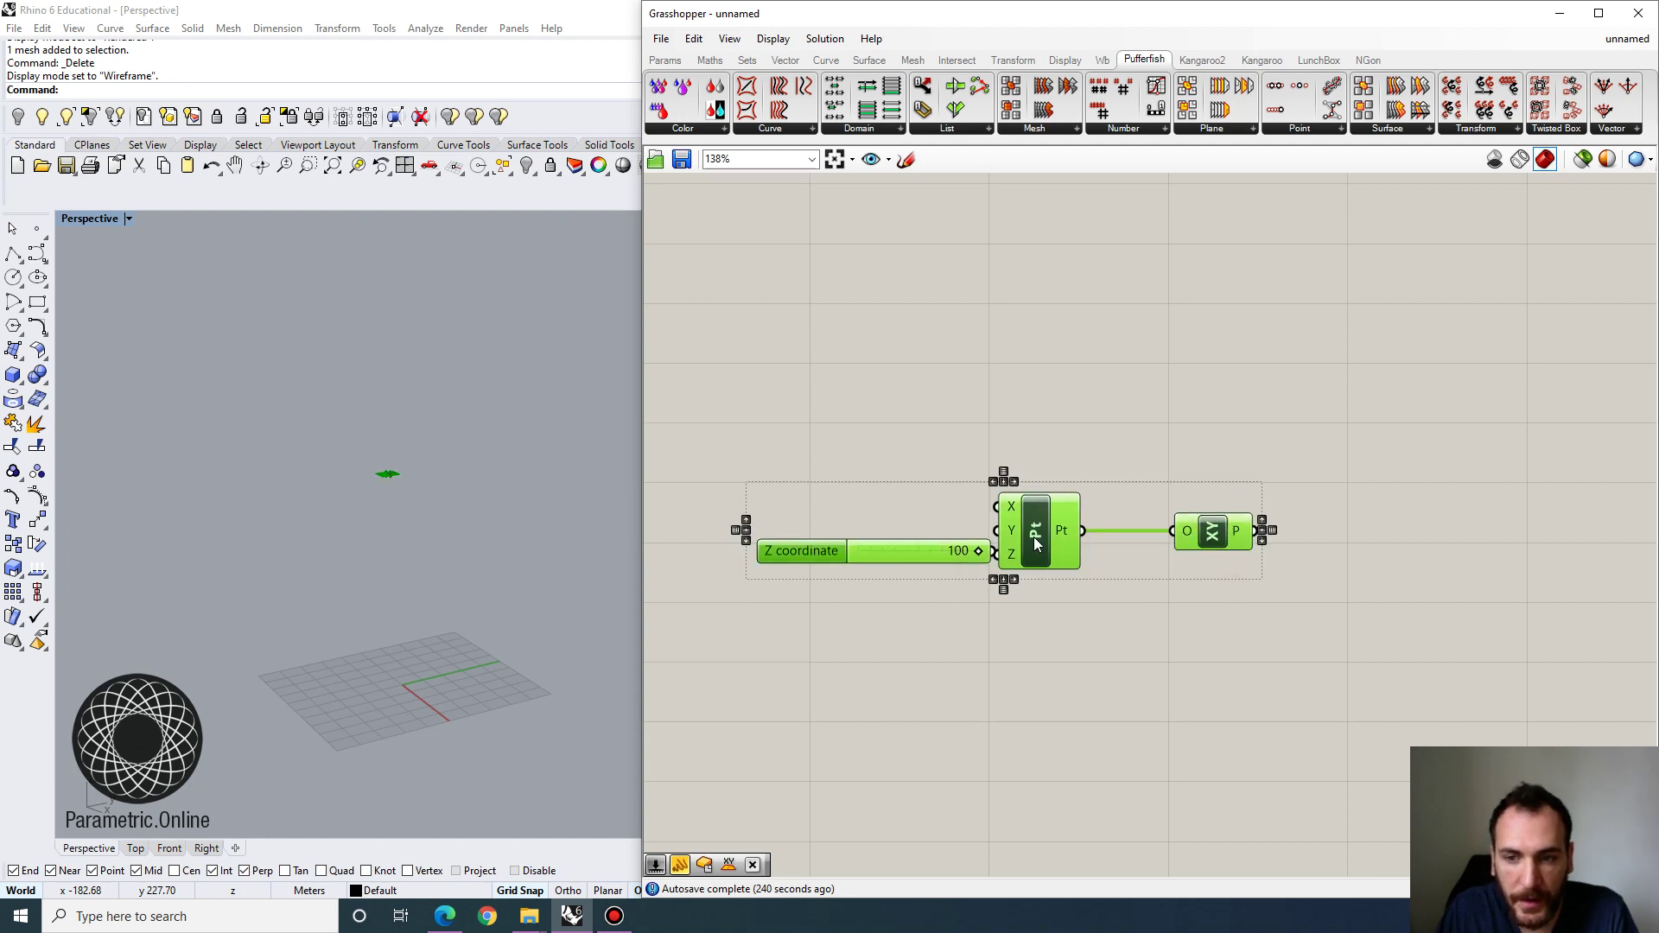
pyautogui.keyDown('alt'); pyautogui.moveTo(1033, 536); pyautogui.dragTo(744, 411); pyautogui.keyUp('alt')
pyautogui.click(971, 437)
pyautogui.moveTo(292, 624); pyautogui.dragTo(454, 657, button='right')
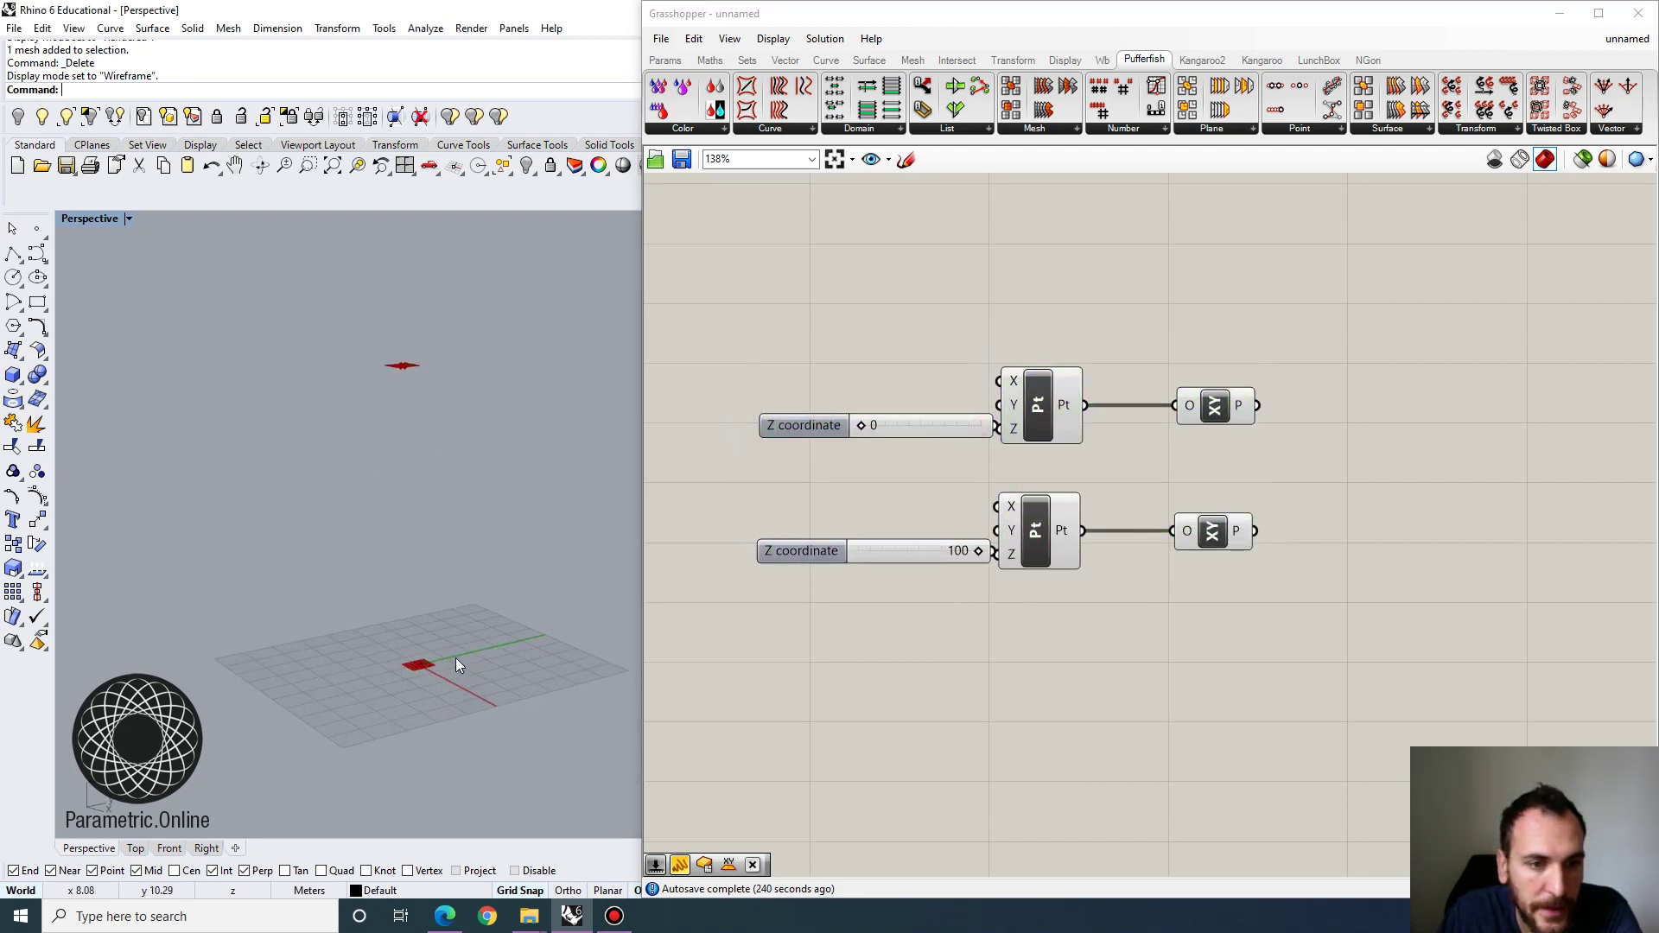
pyautogui.click(900, 425)
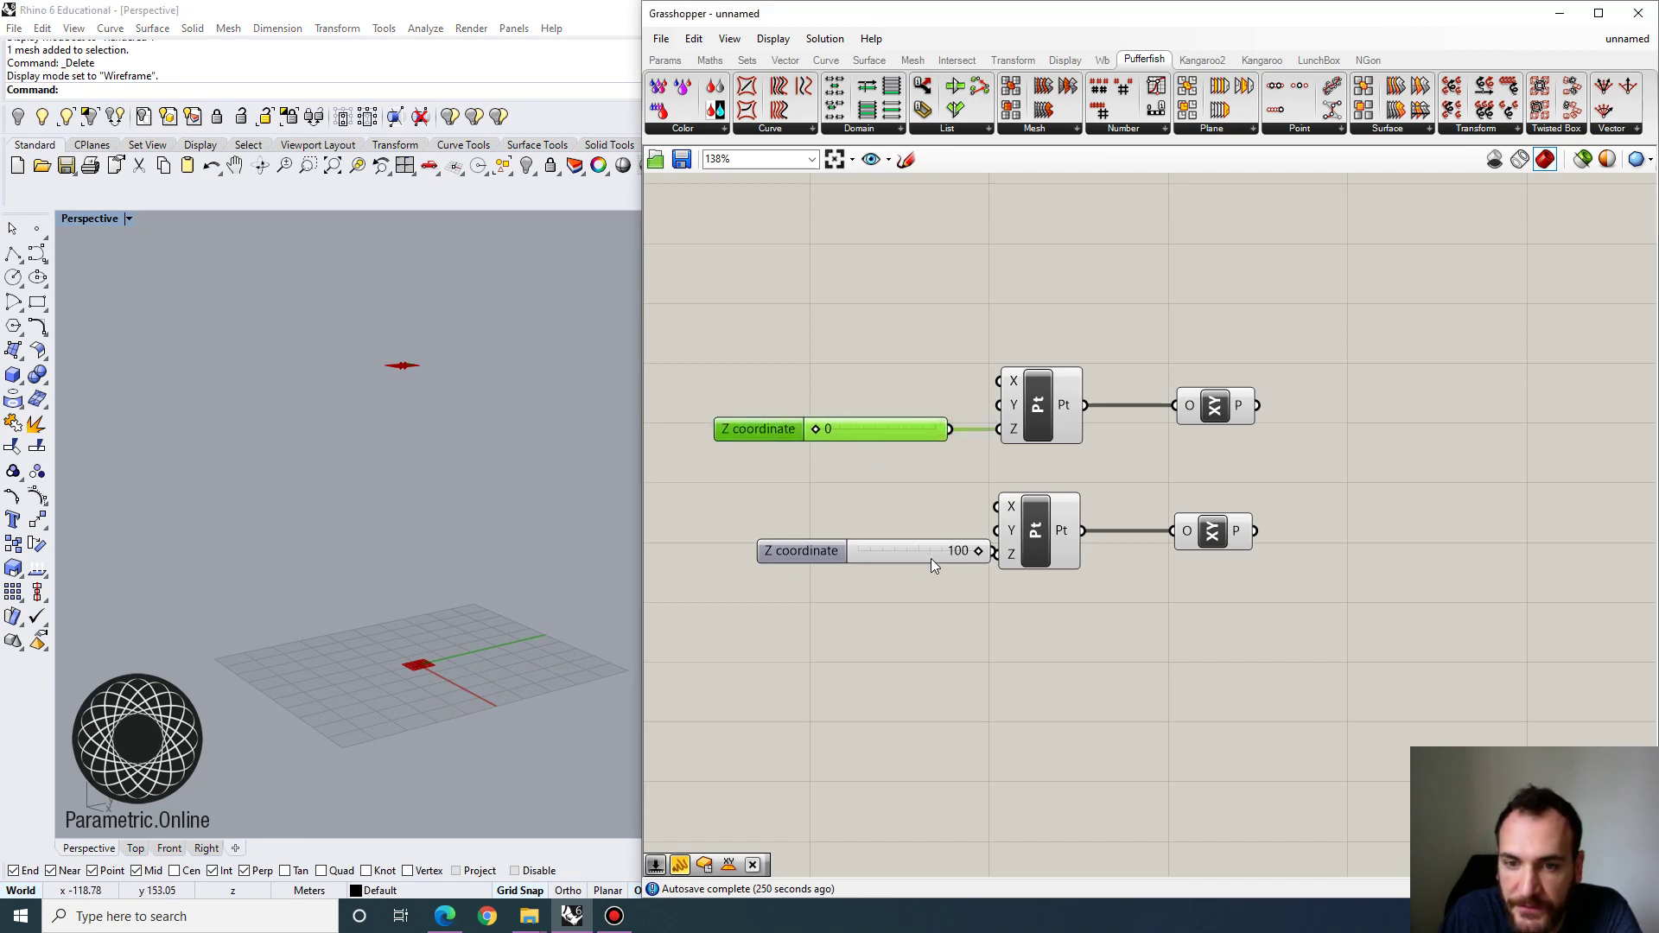
pyautogui.click(889, 551)
# Add a Pufferfish Tween Two Planes component after the two XY Plane components.
pyautogui.moveTo(1201, 349); pyautogui.dragTo(1066, 416, button='right')
pyautogui.scroll(-3, 1168, 378)
pyautogui.moveTo(1167, 378); pyautogui.dragTo(1061, 406, button='right')
pyautogui.scroll(3, 1081, 380)
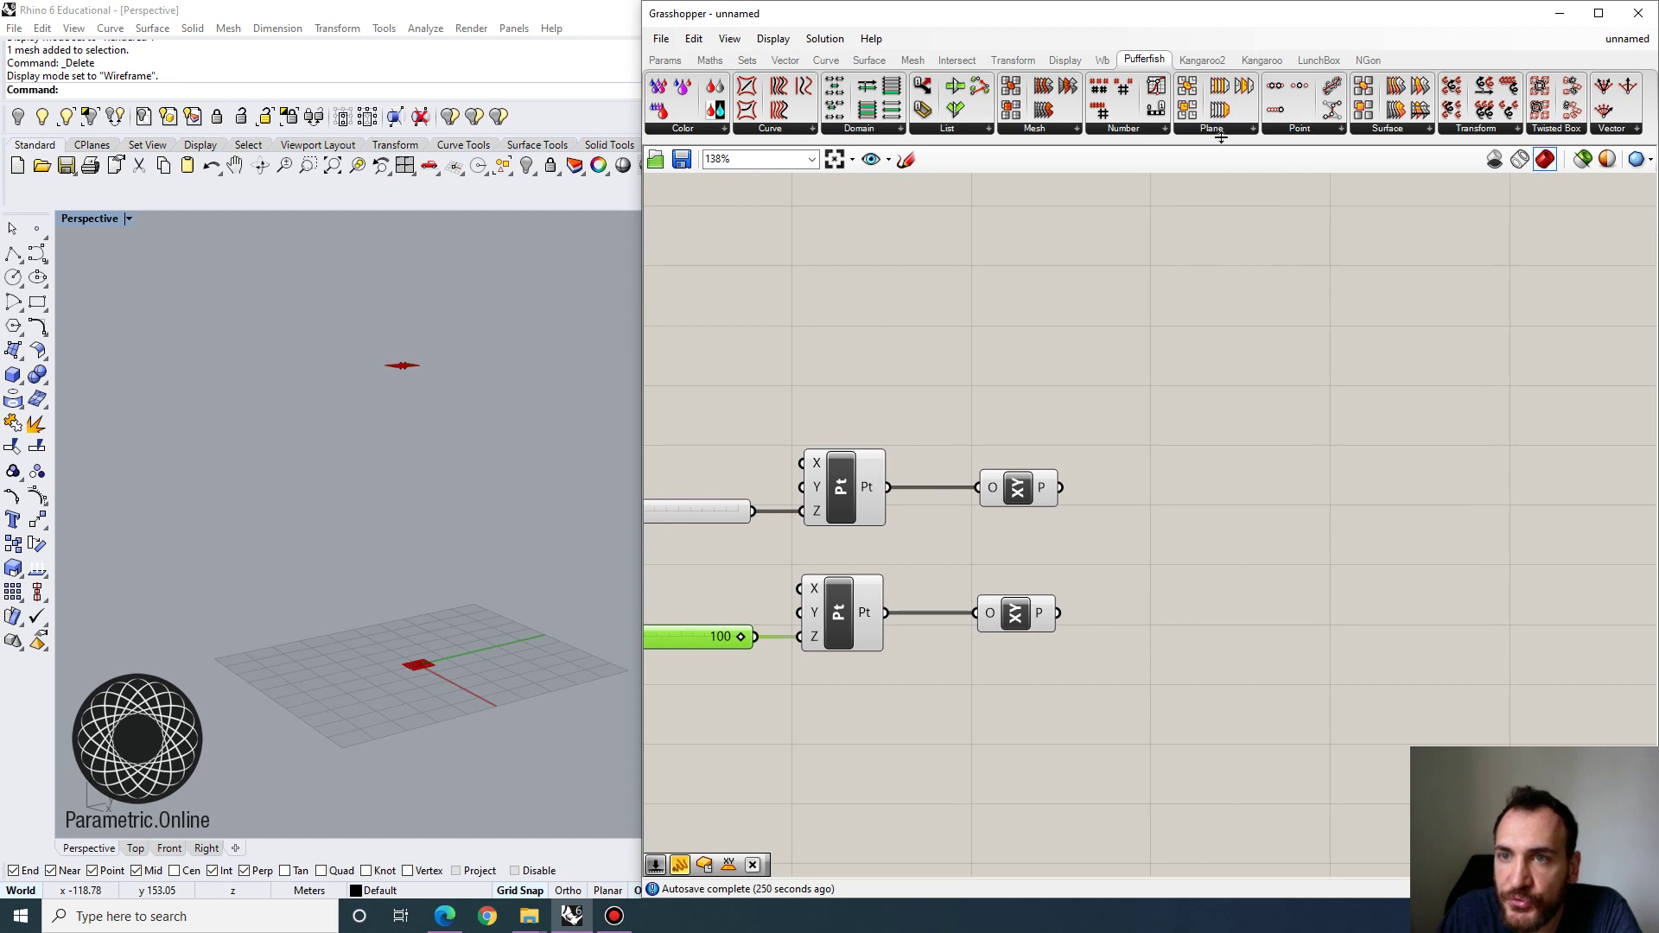
pyautogui.click(1215, 131)
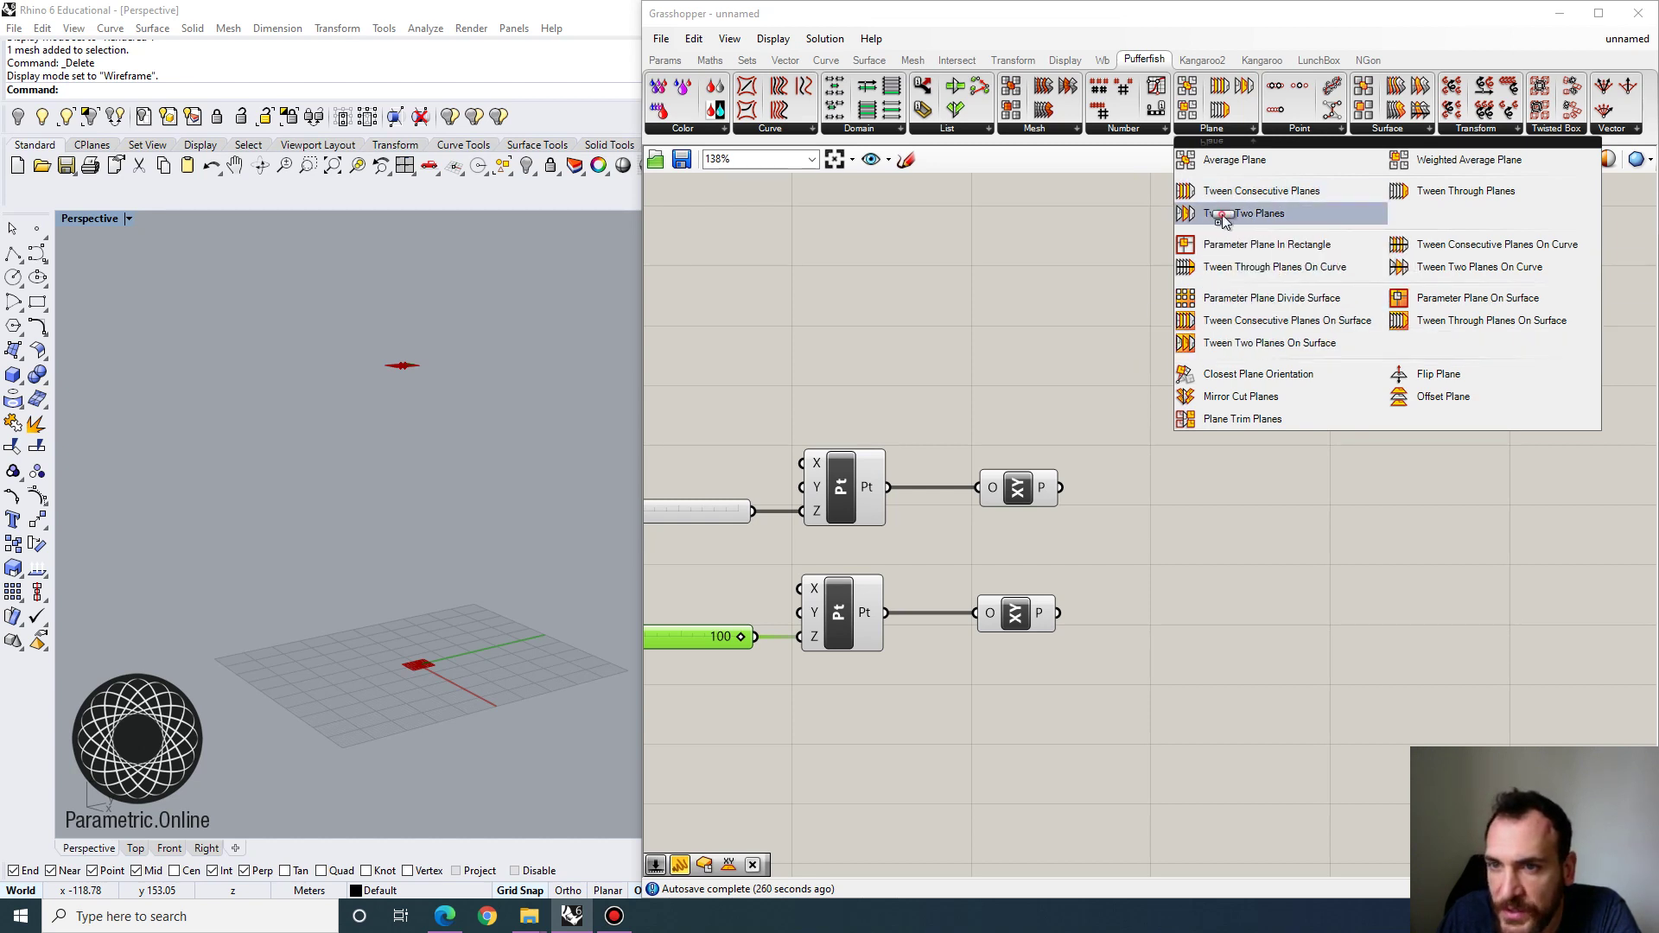
pyautogui.moveTo(1219, 214); pyautogui.dragTo(1327, 548)
pyautogui.moveTo(1204, 524); pyautogui.dragTo(1149, 461, button='right')
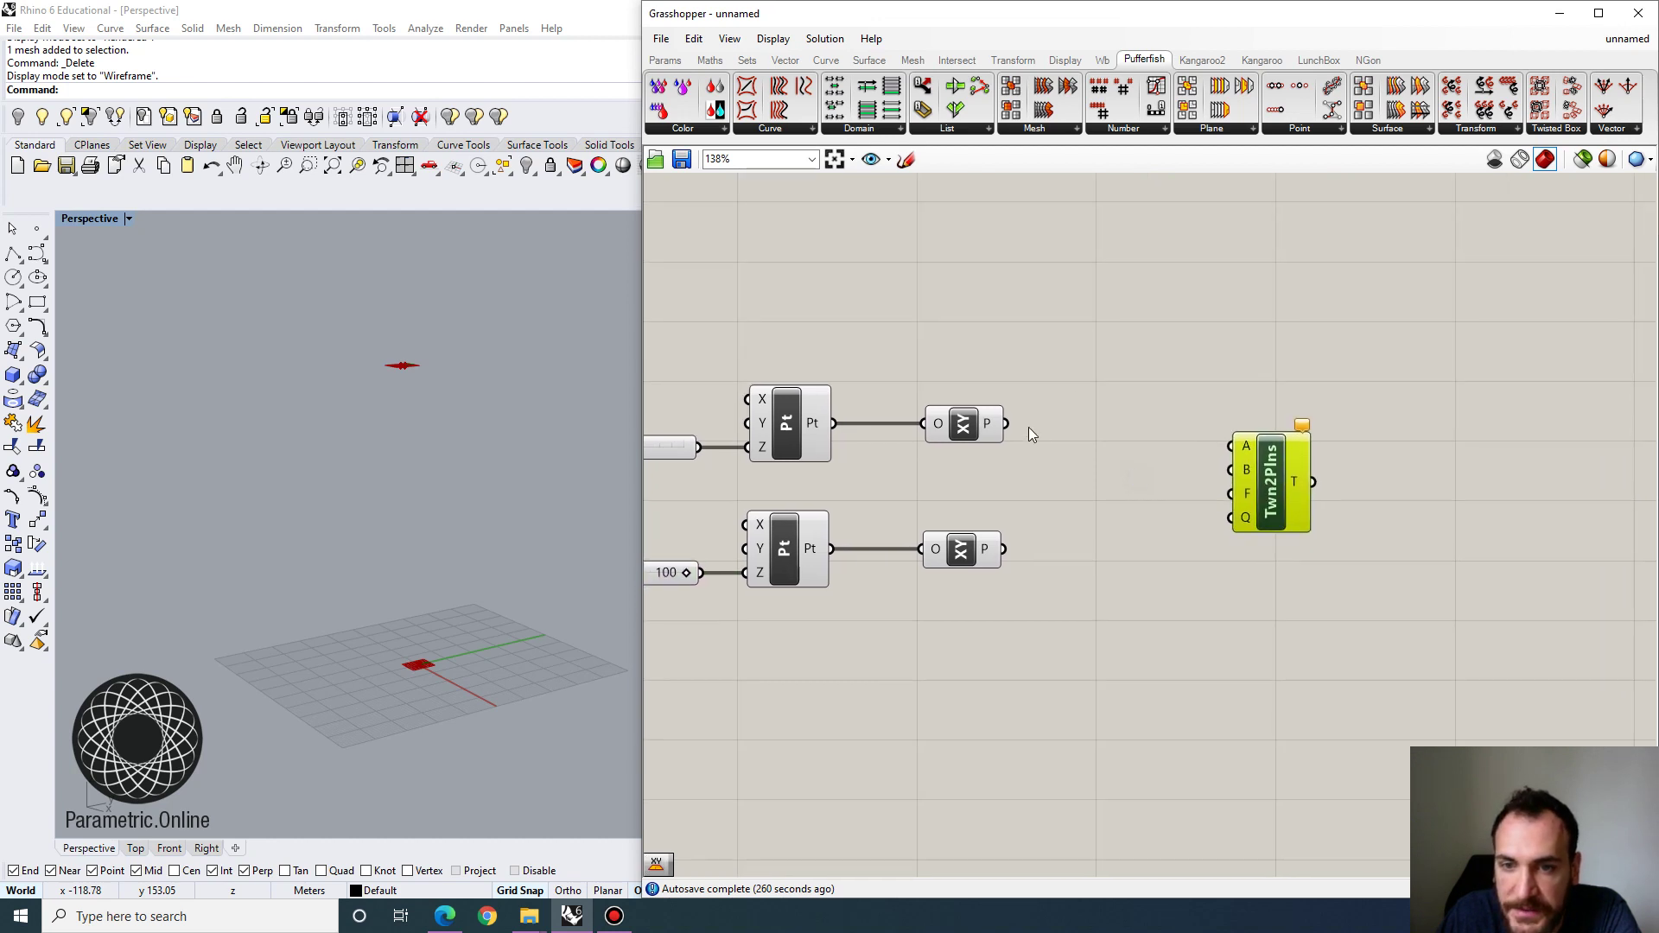
# Connect the Z 0 plane to input A and the Z 100 plane to input B of Tween Two Planes.
pyautogui.click(955, 428)
pyautogui.moveTo(1002, 426); pyautogui.dragTo(1230, 446)
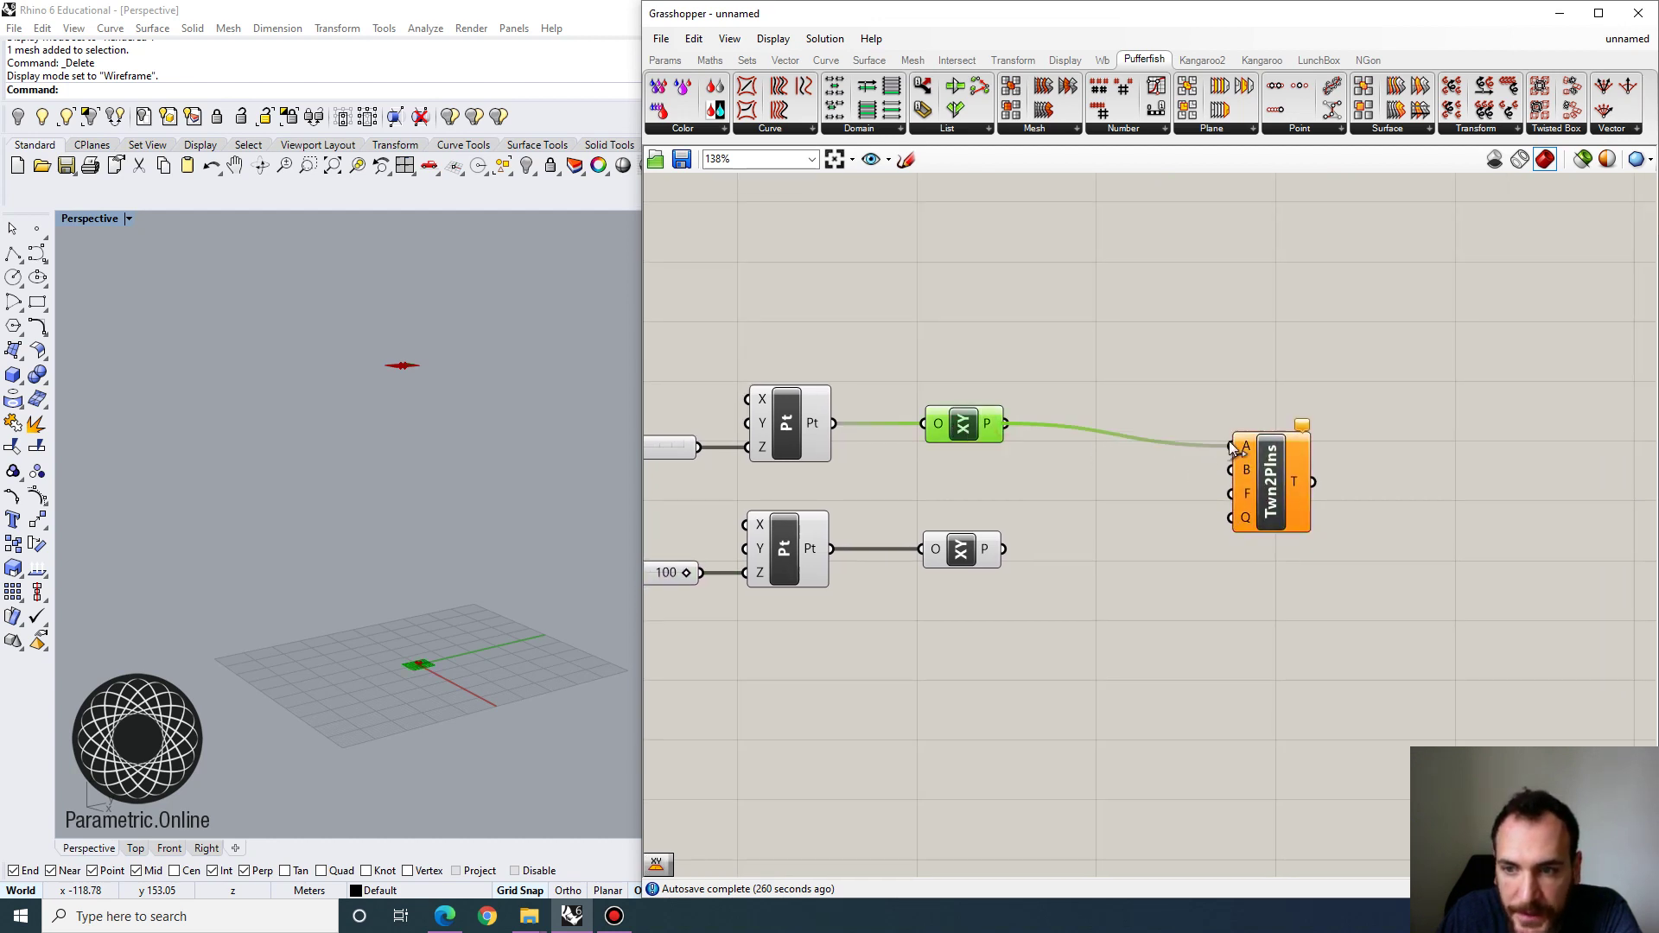
pyautogui.scroll(3, 1233, 448)
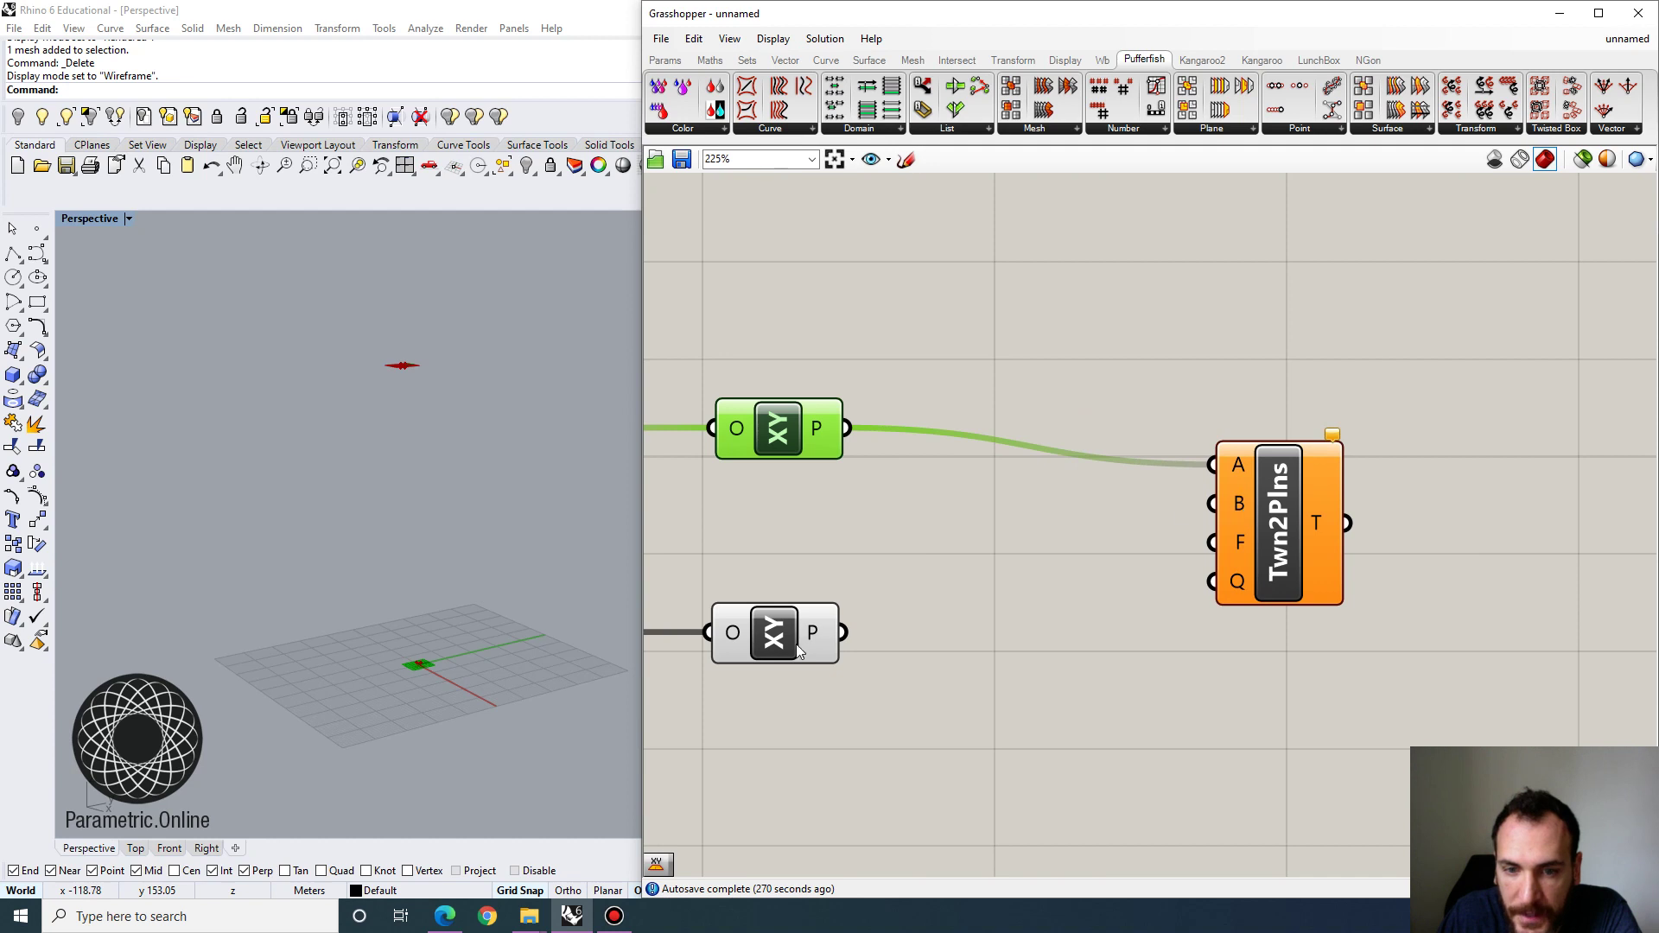
pyautogui.moveTo(844, 633); pyautogui.dragTo(1219, 562)
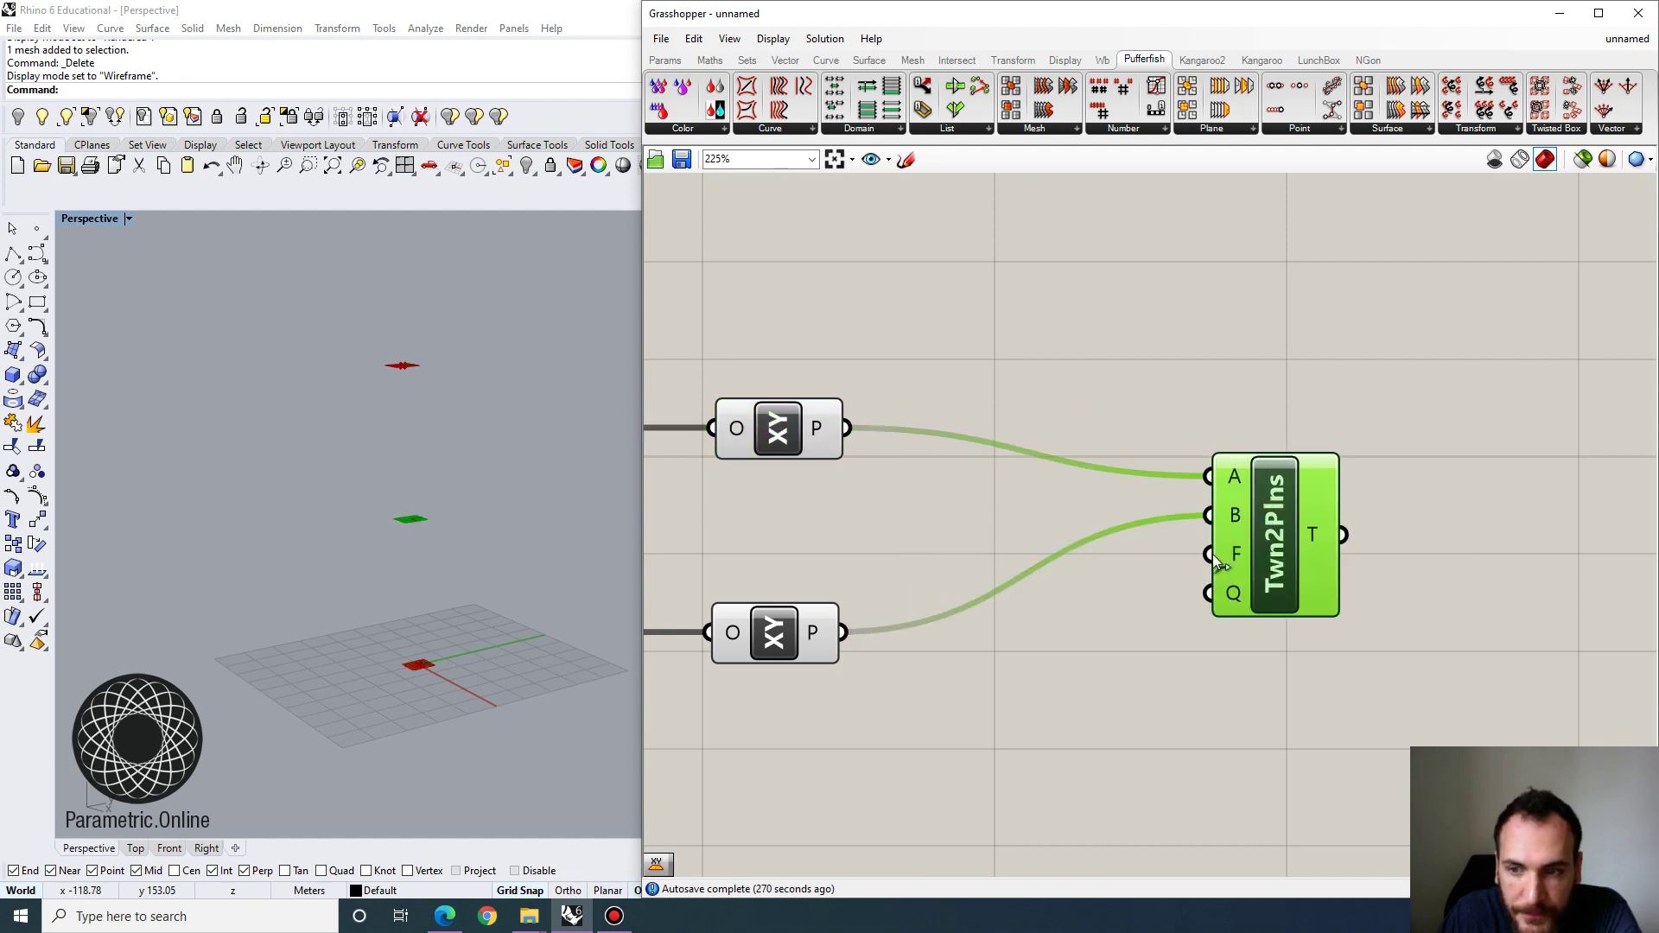
pyautogui.moveTo(1232, 566)
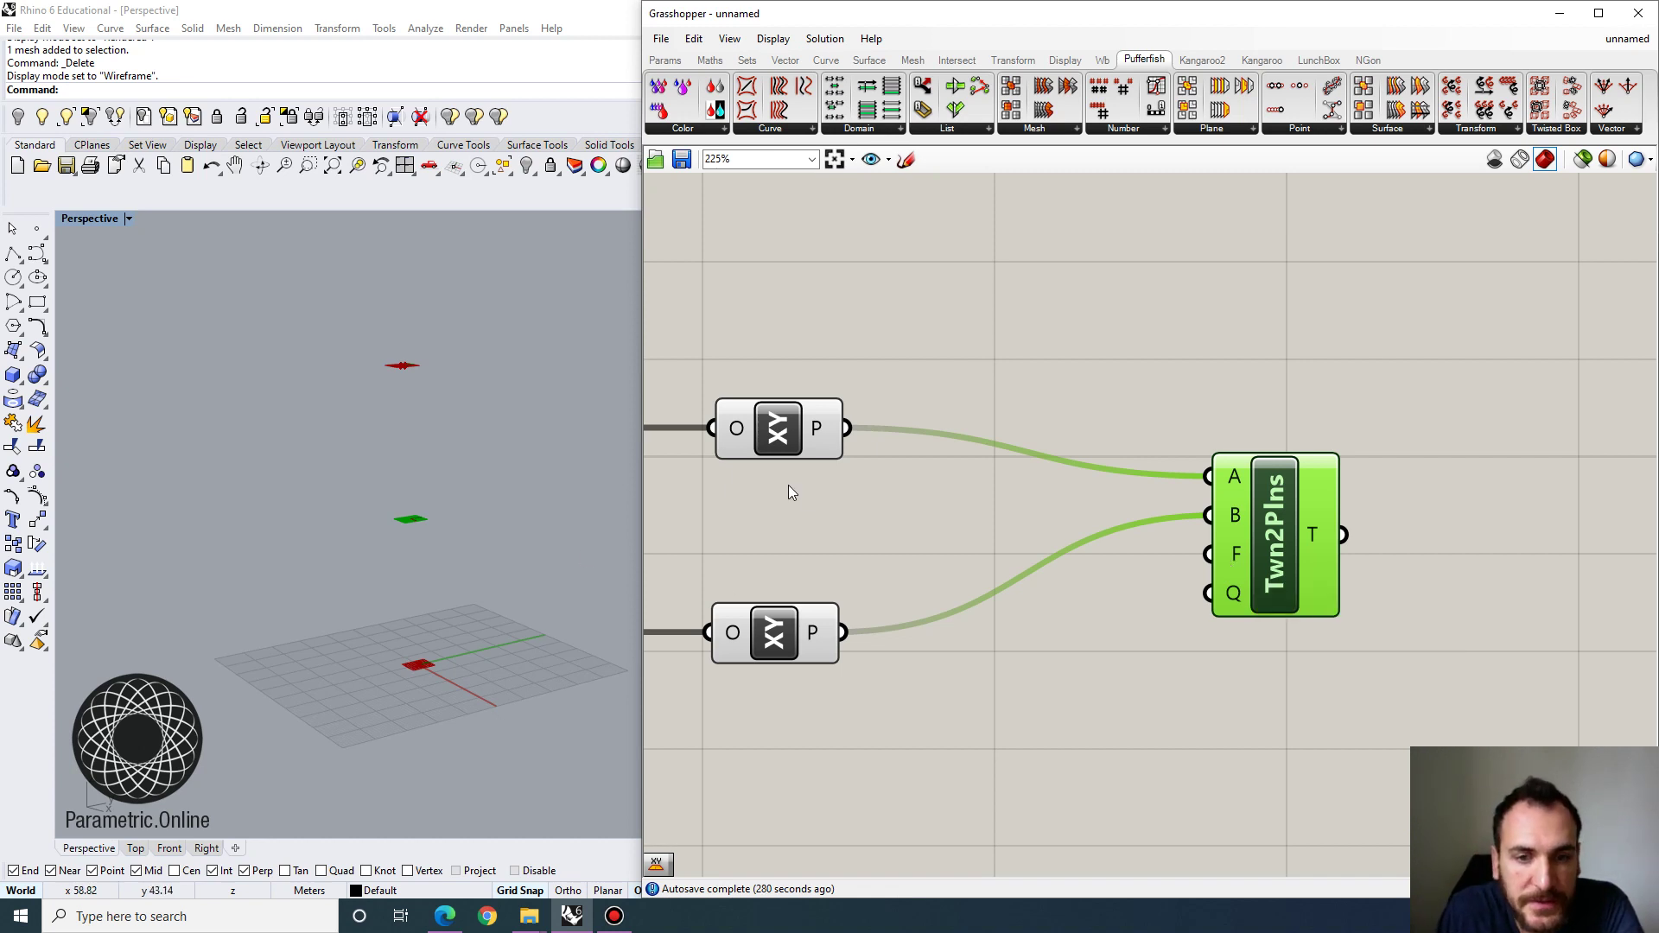
pyautogui.click(786, 445)
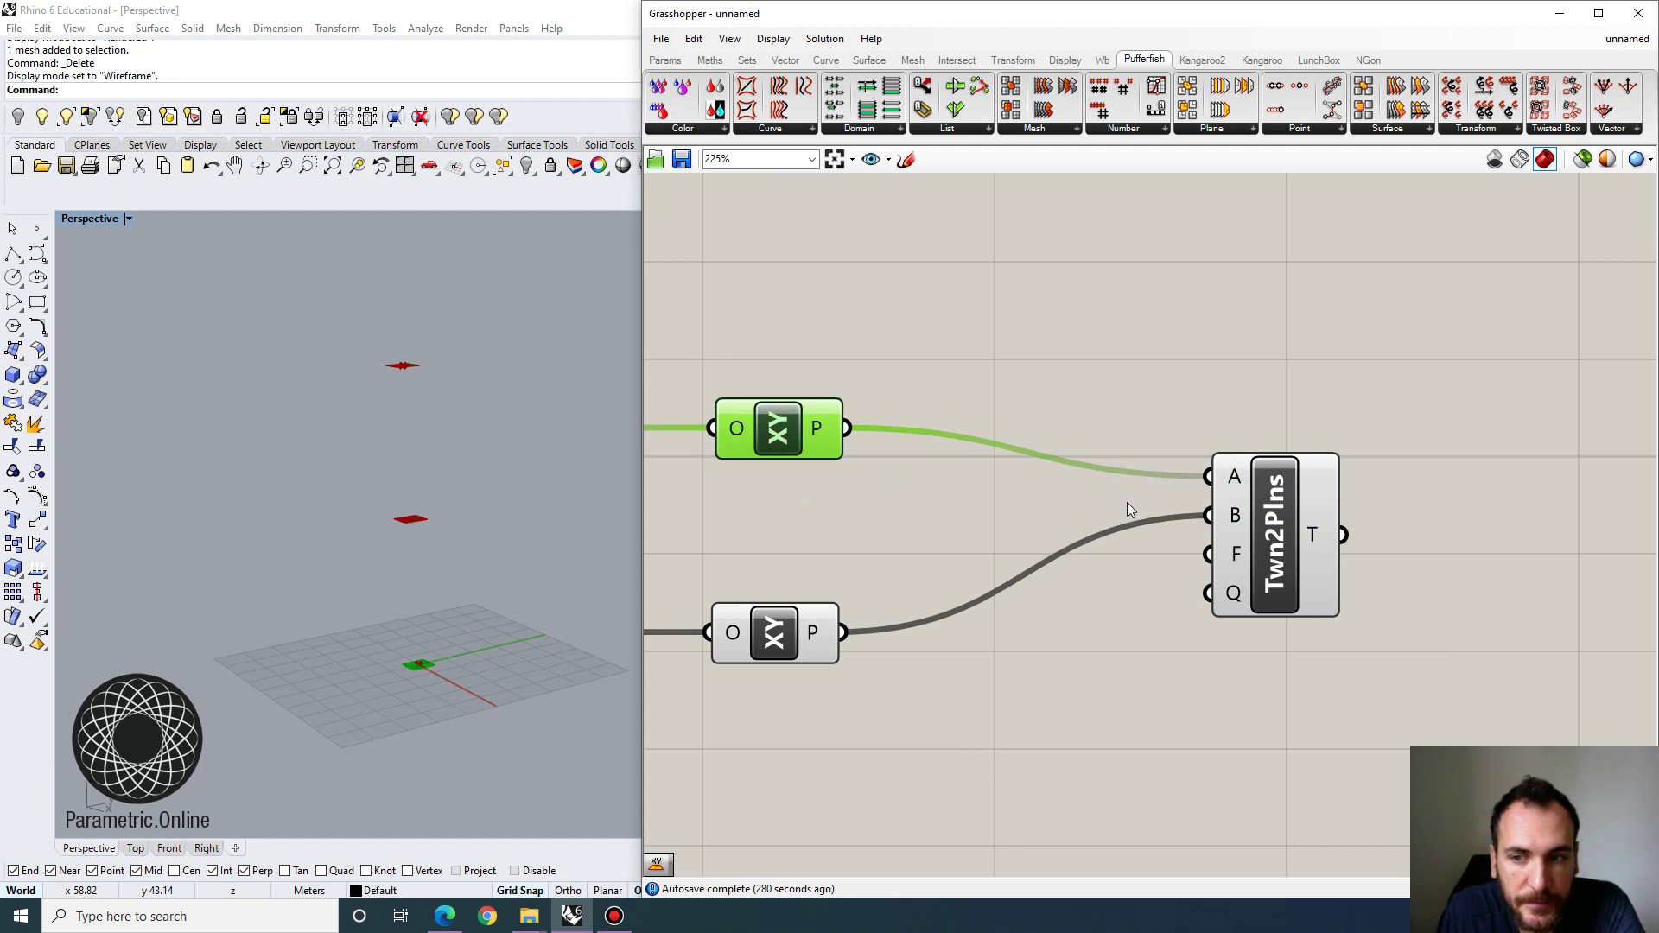
pyautogui.click(783, 643)
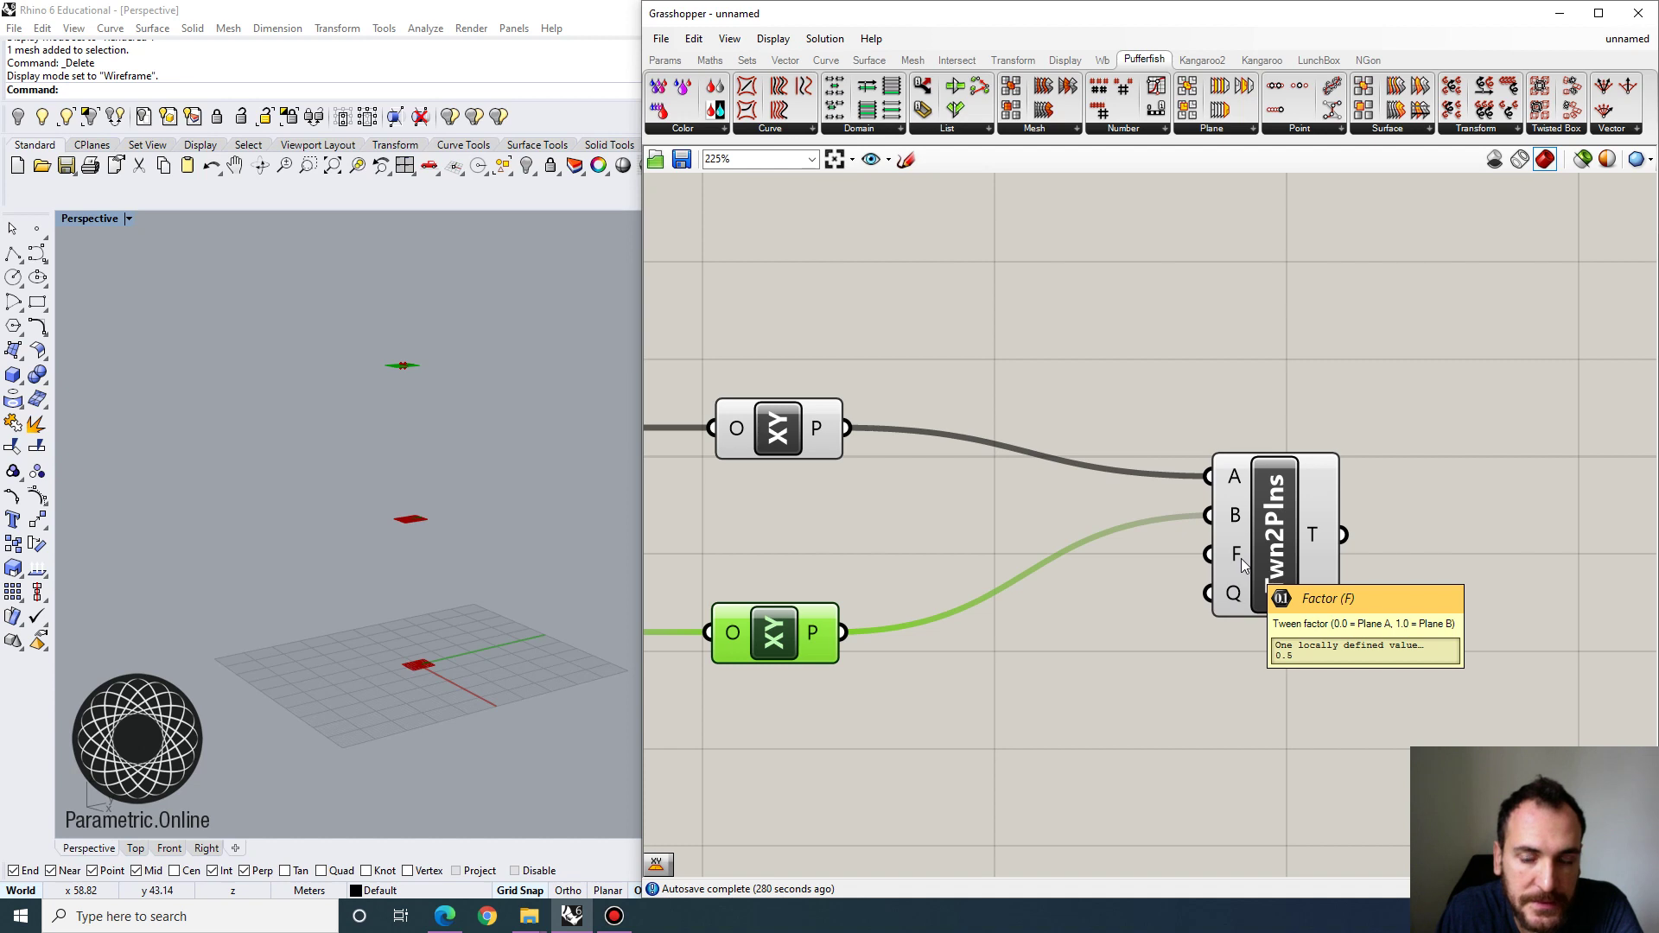
# Add a Range component below the XY Plane components.
pyautogui.scroll(-2, 1242, 564)
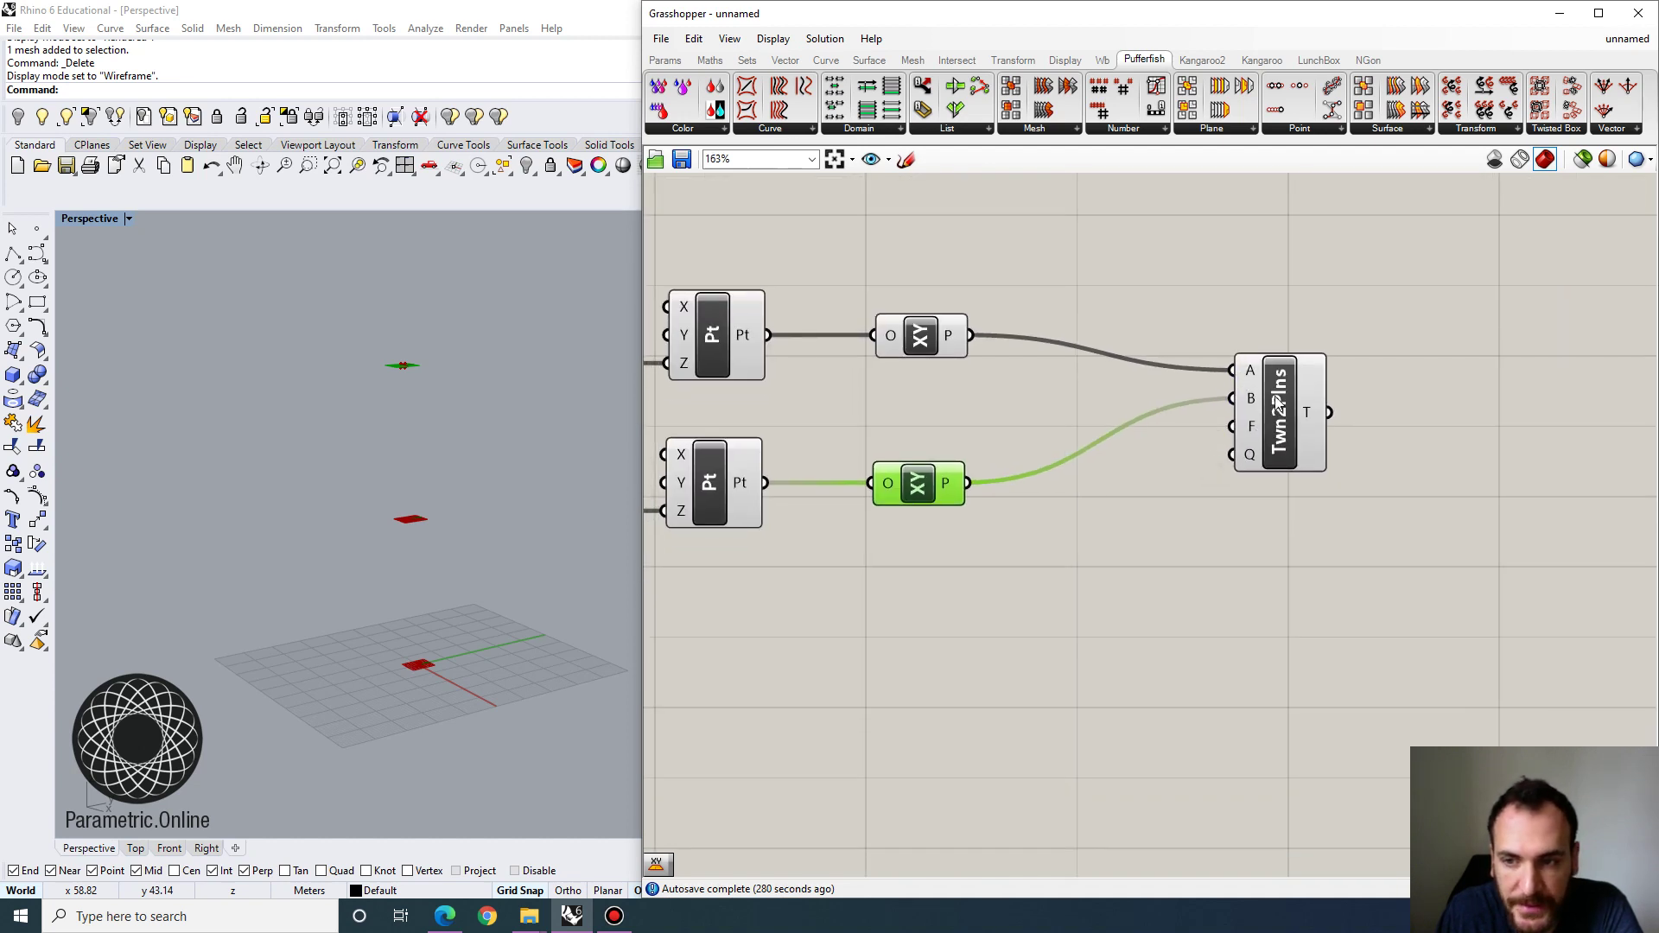
pyautogui.scroll(2, 1253, 433)
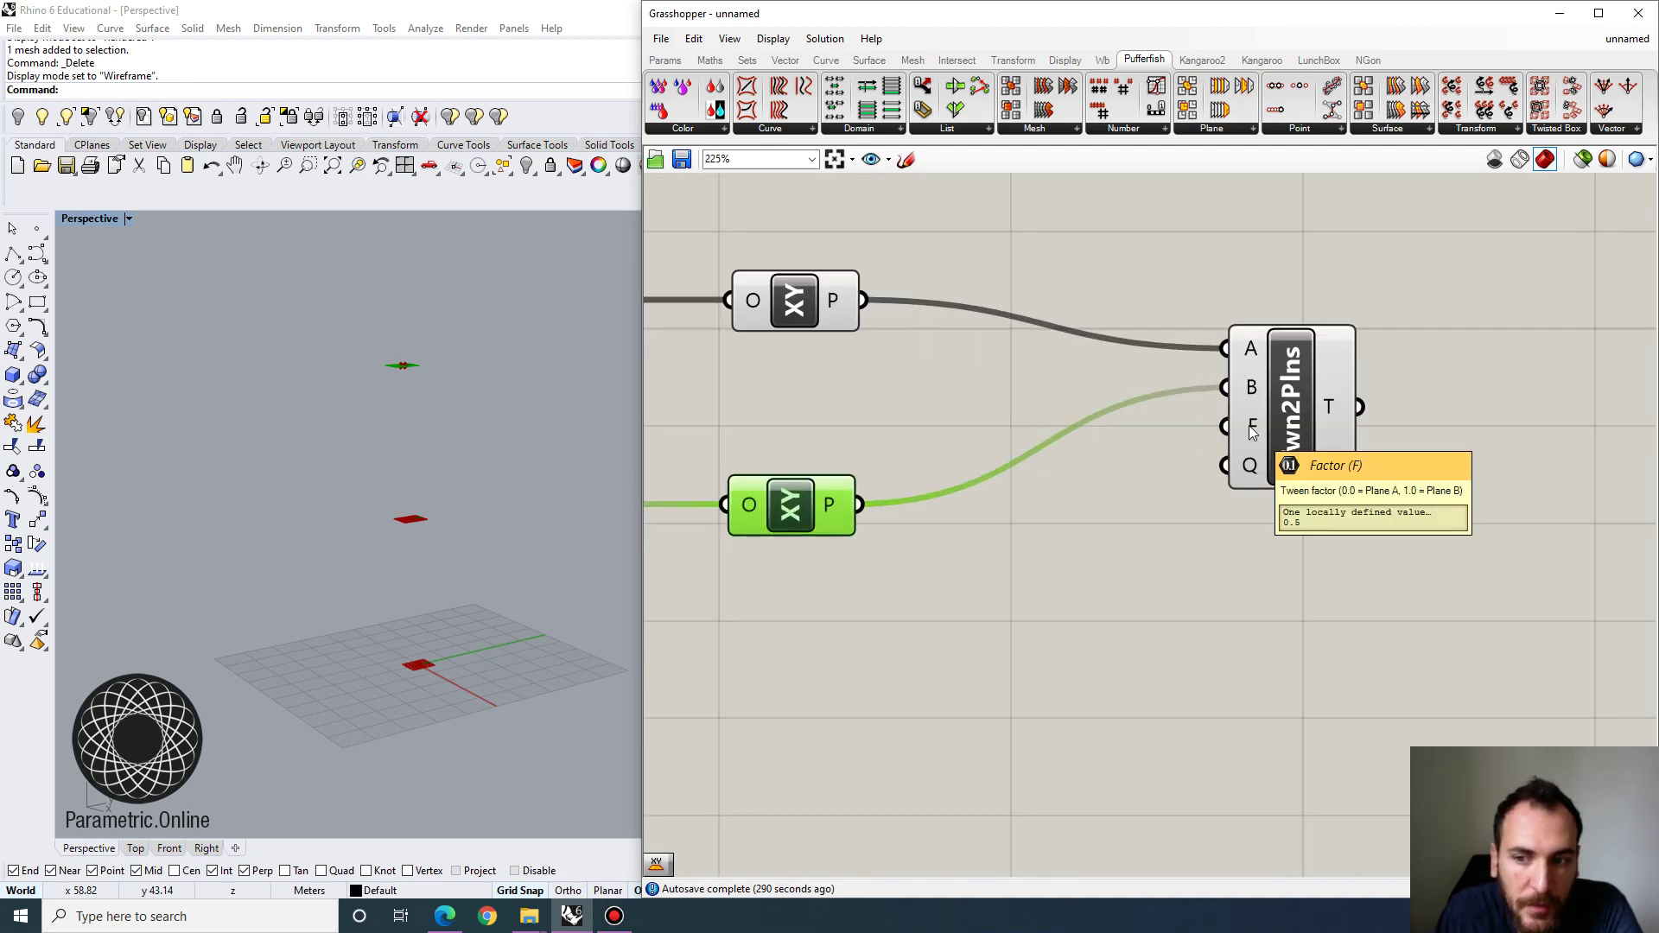
pyautogui.doubleClick(1040, 717)
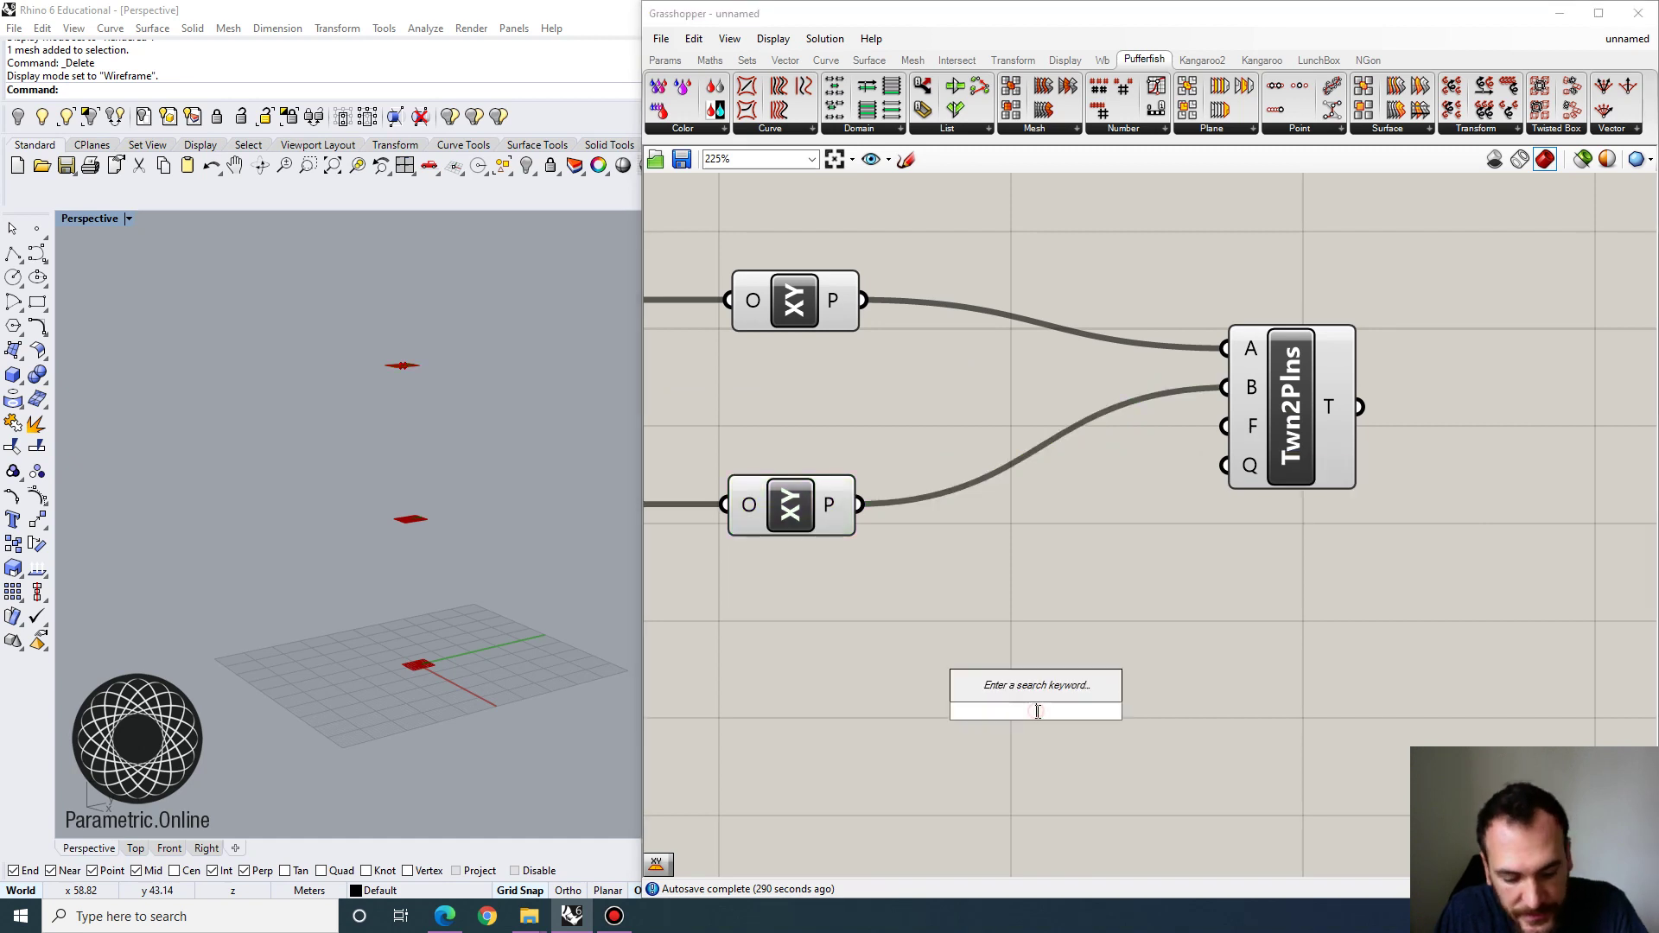
pyautogui.write('range')
pyautogui.click(1016, 696)
pyautogui.moveTo(875, 683); pyautogui.dragTo(934, 637, button='right')
# Add a number slider set to 10 and connect it to the Range's N (steps) input.
pyautogui.doubleClick(823, 654)
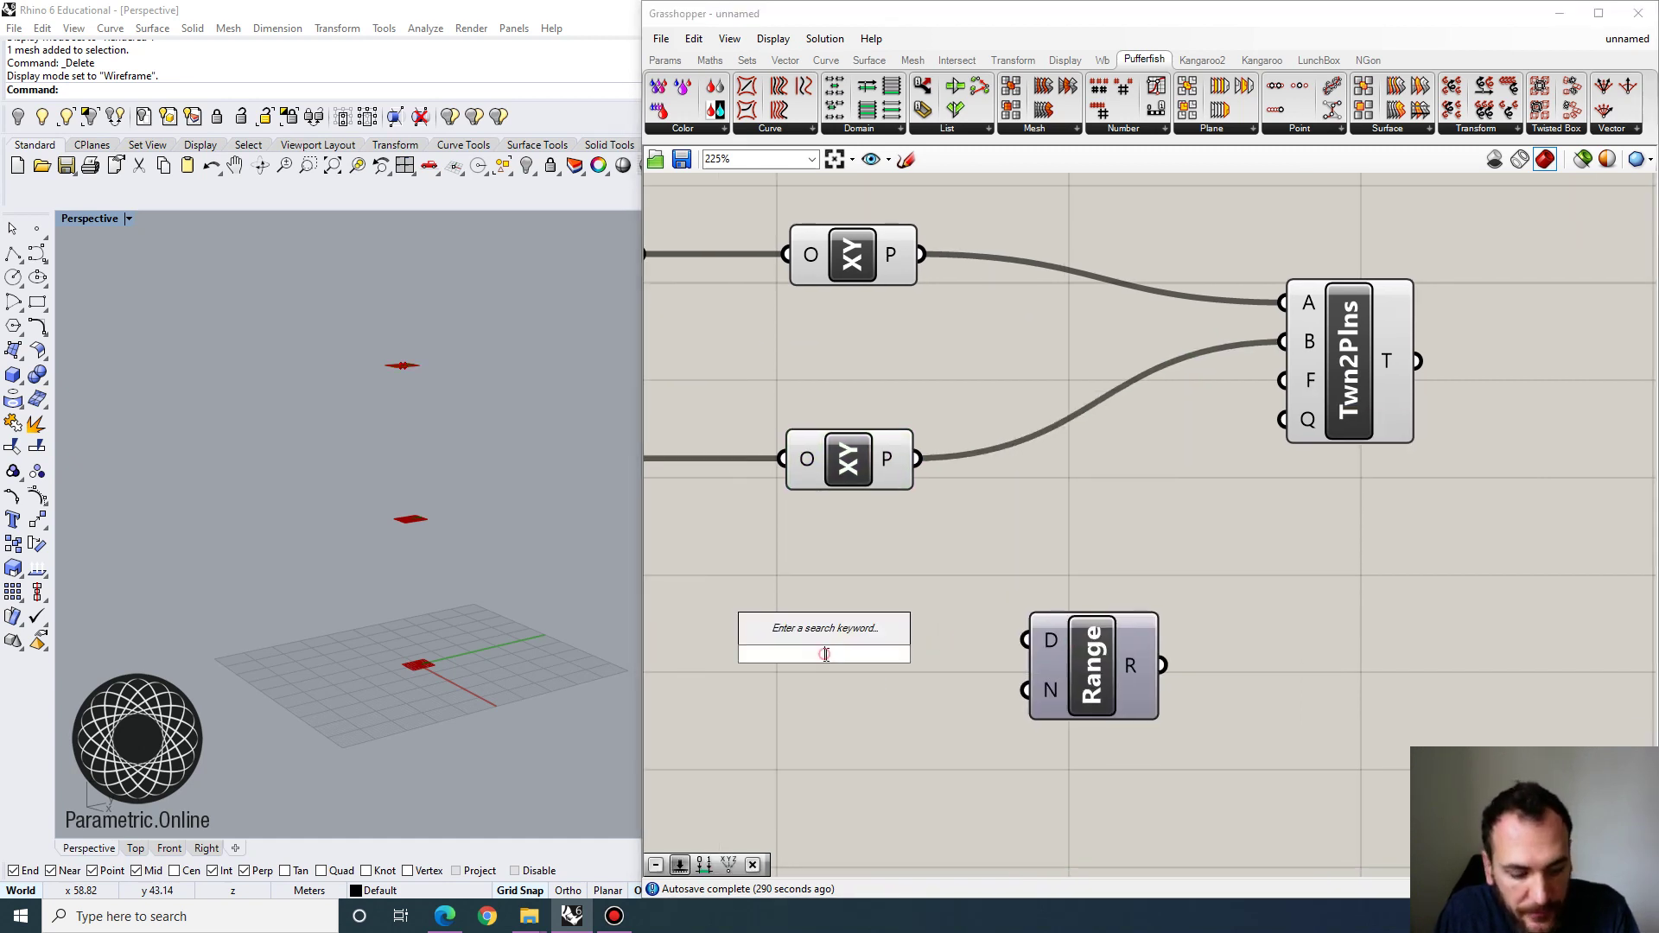
pyautogui.write('10')
pyautogui.press('Return')
pyautogui.moveTo(878, 672); pyautogui.dragTo(862, 712)
pyautogui.moveTo(966, 692); pyautogui.dragTo(1027, 690)
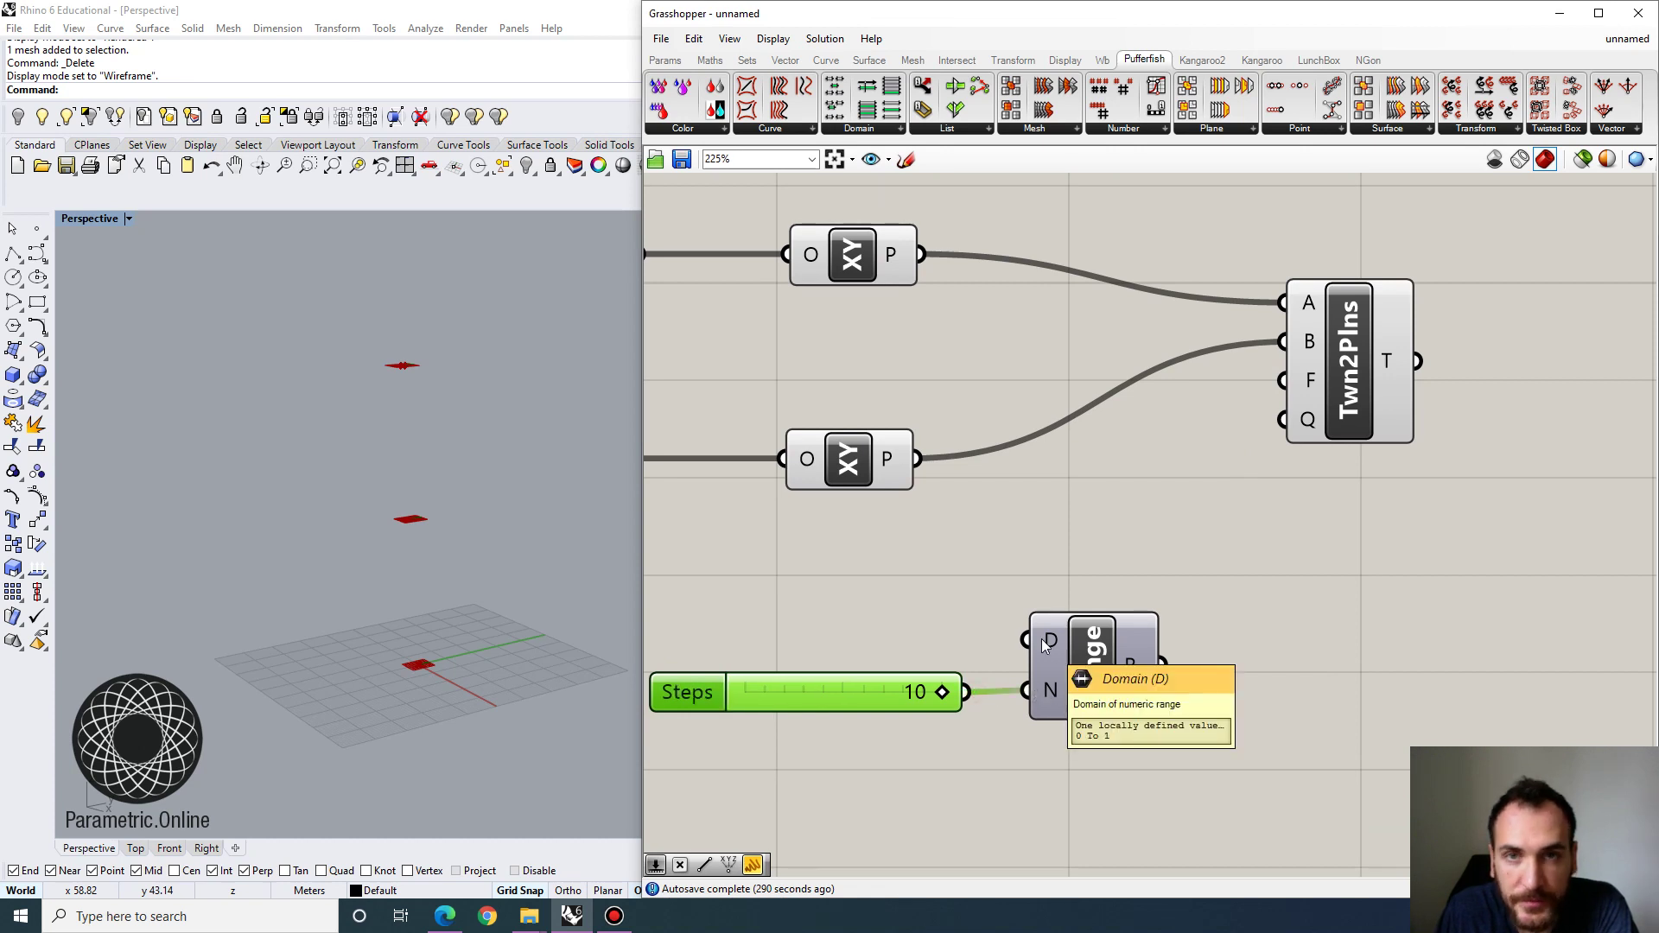
# Connect the Range output to the Factor input of Tween Two Planes and check the tweened planes in the Perspective viewport.
pyautogui.moveTo(1160, 665); pyautogui.dragTo(1283, 381)
pyautogui.click(1348, 349)
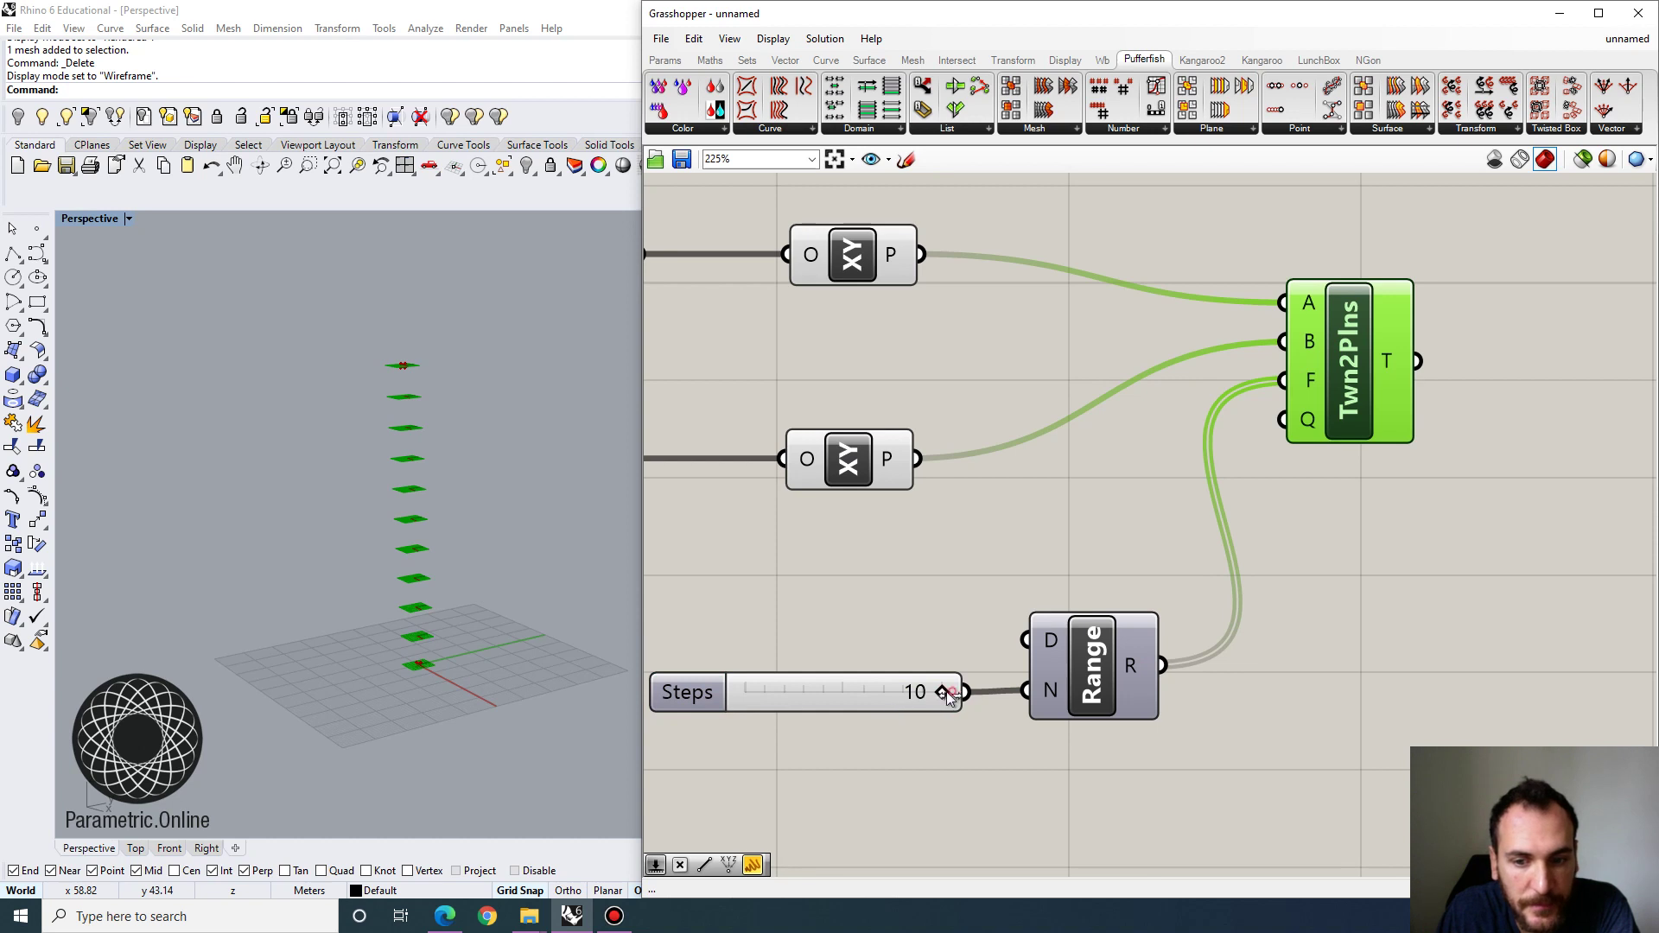
pyautogui.moveTo(941, 693)
pyautogui.mouseDown()
pyautogui.moveTo(827, 698)
pyautogui.moveTo(944, 694)
pyautogui.mouseUp()
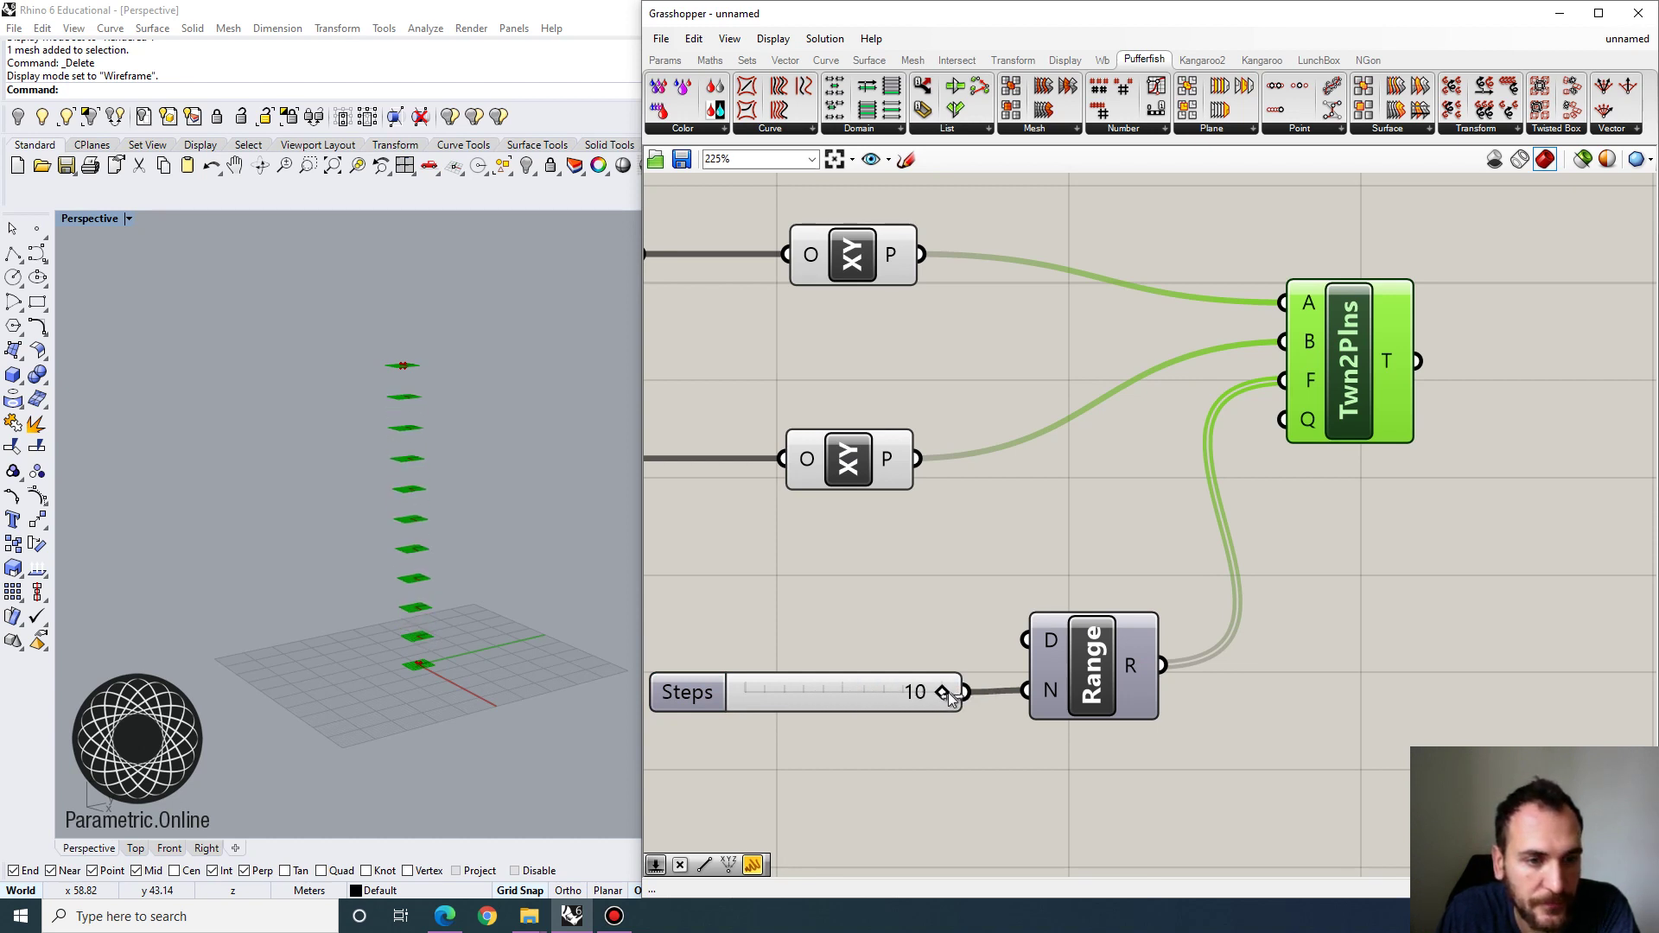
pyautogui.moveTo(382, 574); pyautogui.dragTo(484, 570, button='right')
pyautogui.scroll(3, 373, 546)
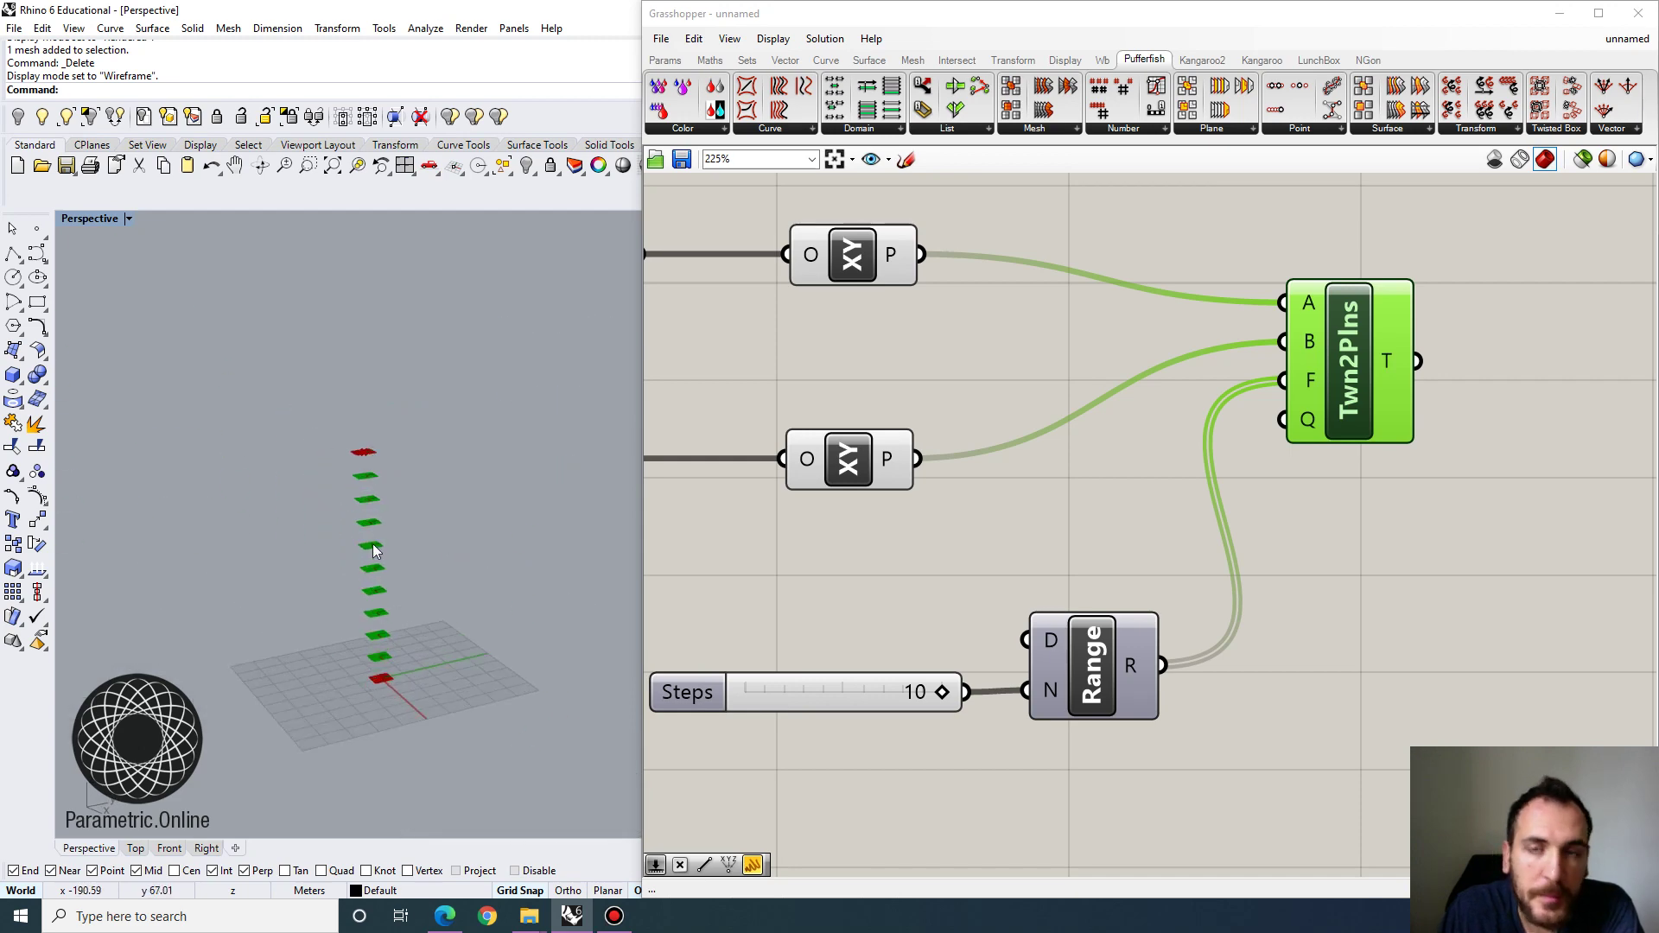
pyautogui.click(1149, 443)
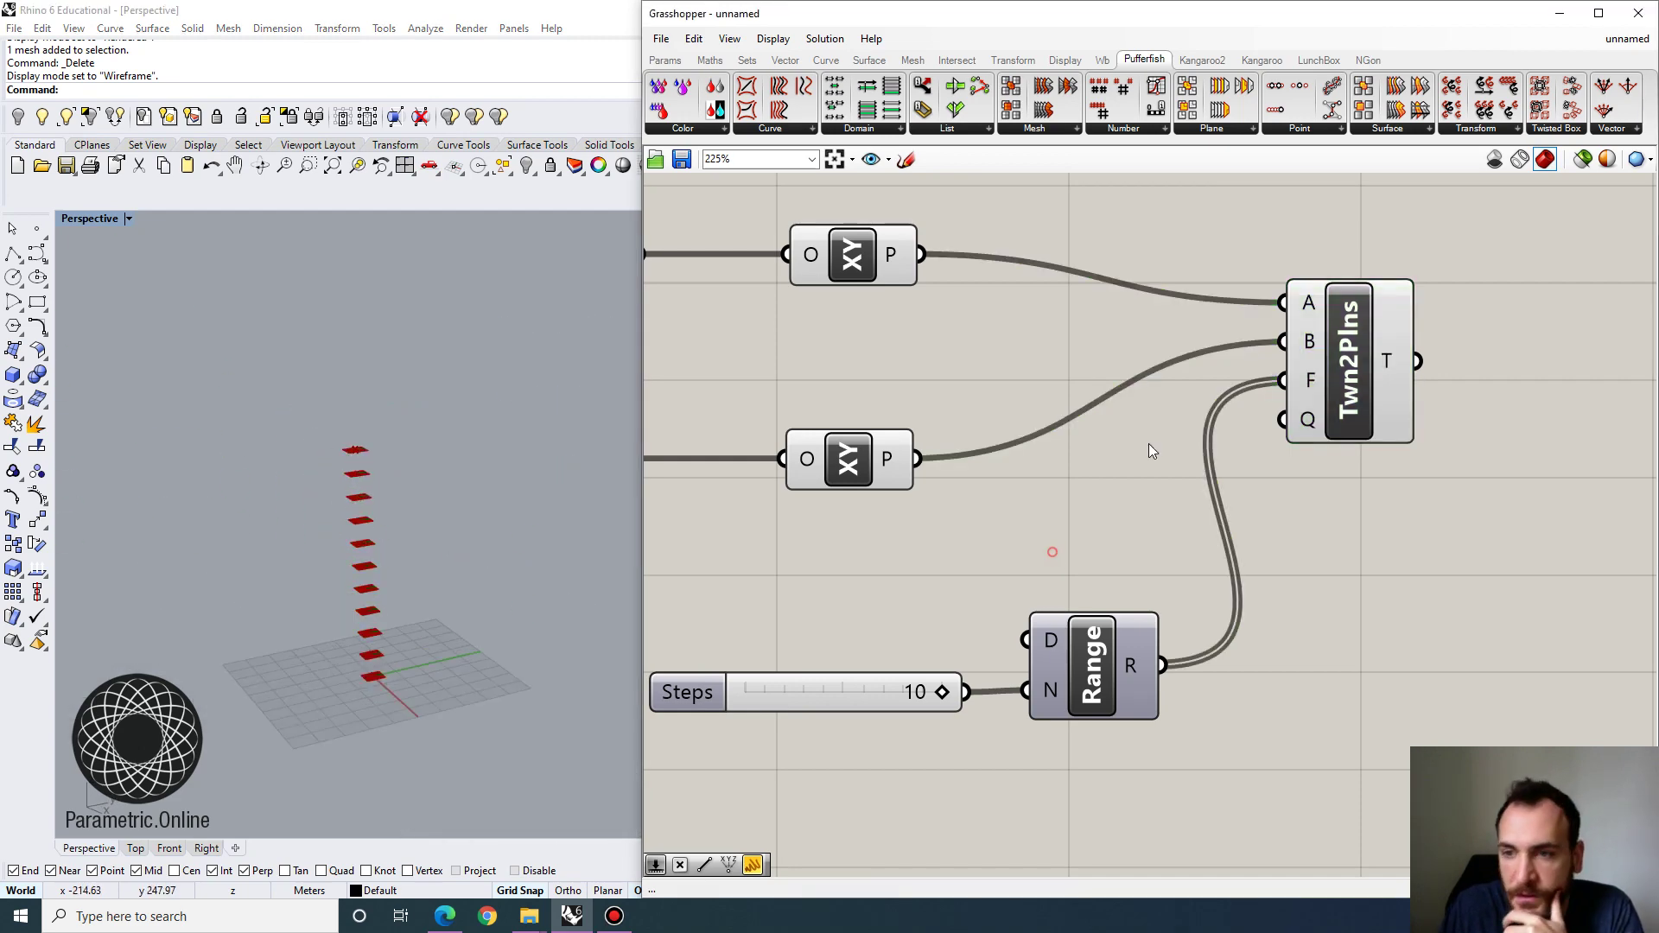
# Check the Factor values and spread out Tween Two Planes, the Range and its slider to free space between them.
pyautogui.scroll(-2, 1319, 339)
pyautogui.moveTo(1307, 365)
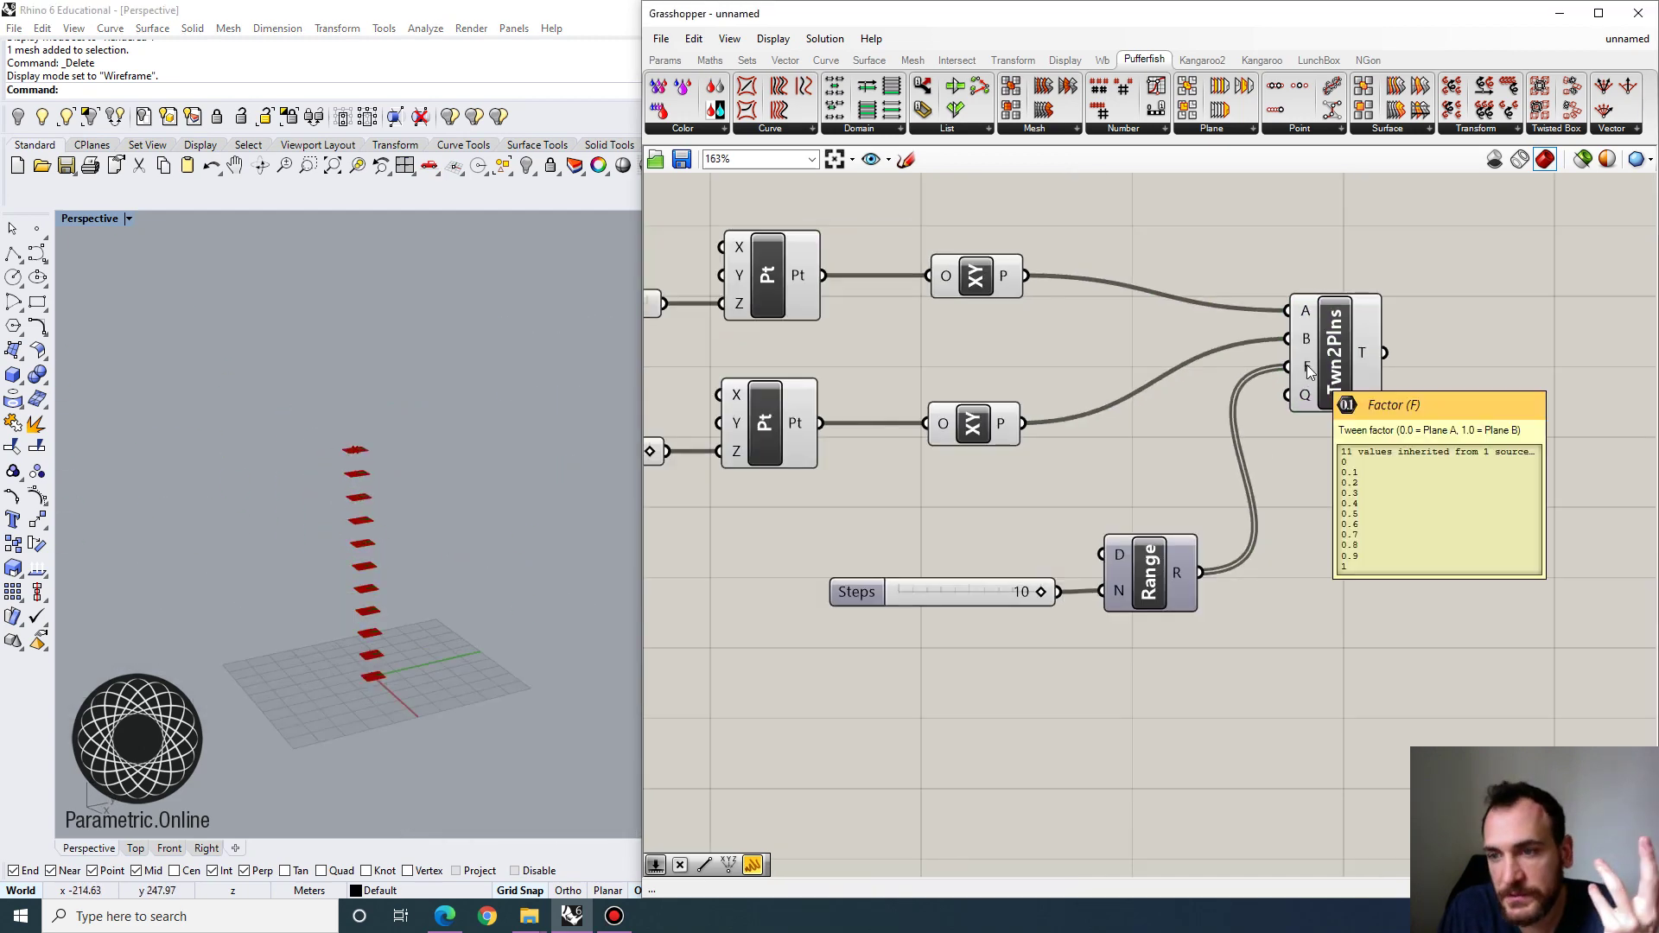
pyautogui.scroll(-2, 1174, 468)
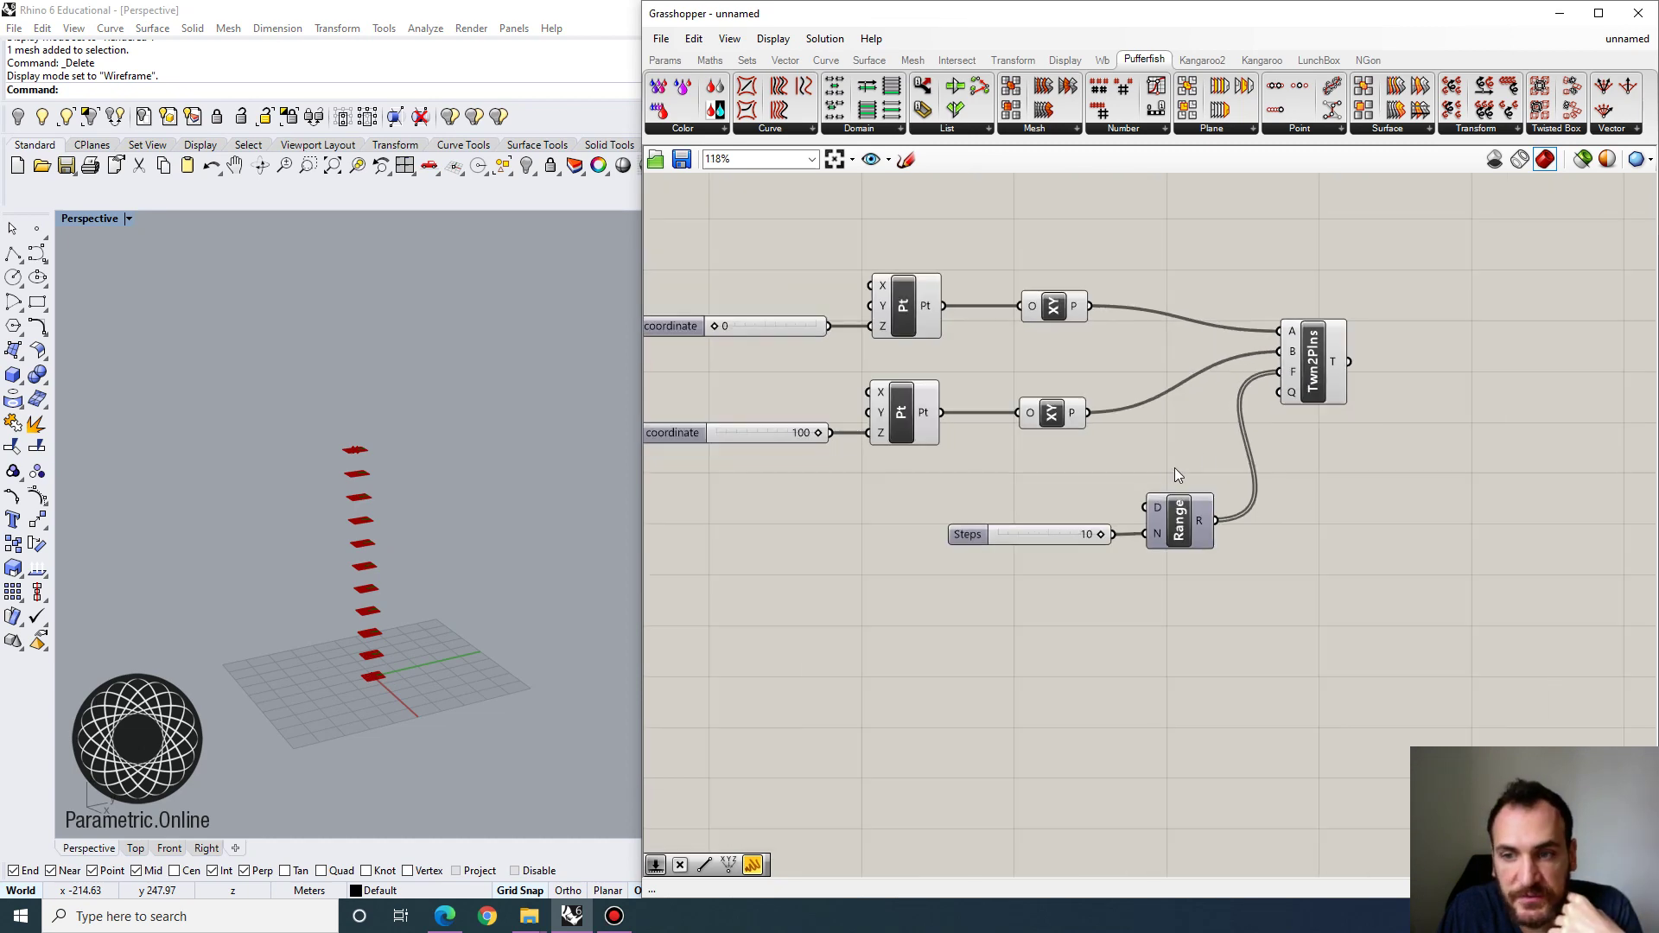
pyautogui.moveTo(1174, 468); pyautogui.dragTo(1210, 482, button='right')
pyautogui.scroll(2, 1330, 470)
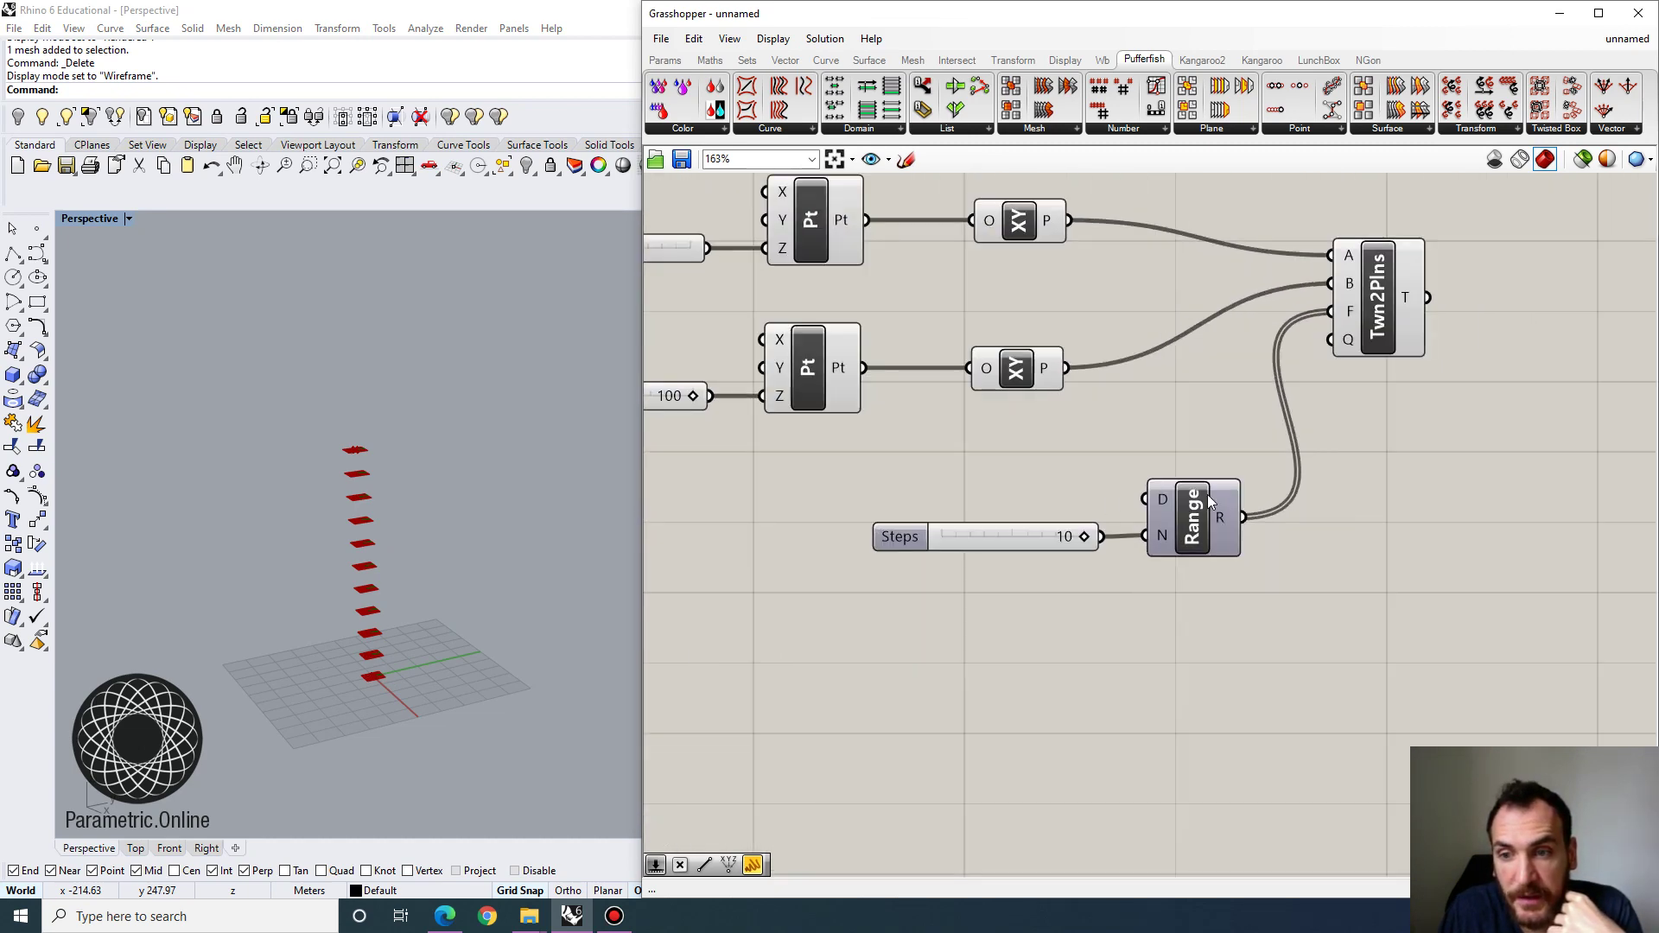
pyautogui.scroll(-2, 1153, 540)
pyautogui.moveTo(1296, 368); pyautogui.dragTo(1417, 376)
pyautogui.moveTo(1244, 659); pyautogui.dragTo(1052, 521)
pyautogui.moveTo(1153, 541); pyautogui.dragTo(965, 576)
# Add a Graph Mapper beside the Range component and set its graph type to Bezier.
pyautogui.doubleClick(1150, 624)
pyautogui.write('graph')
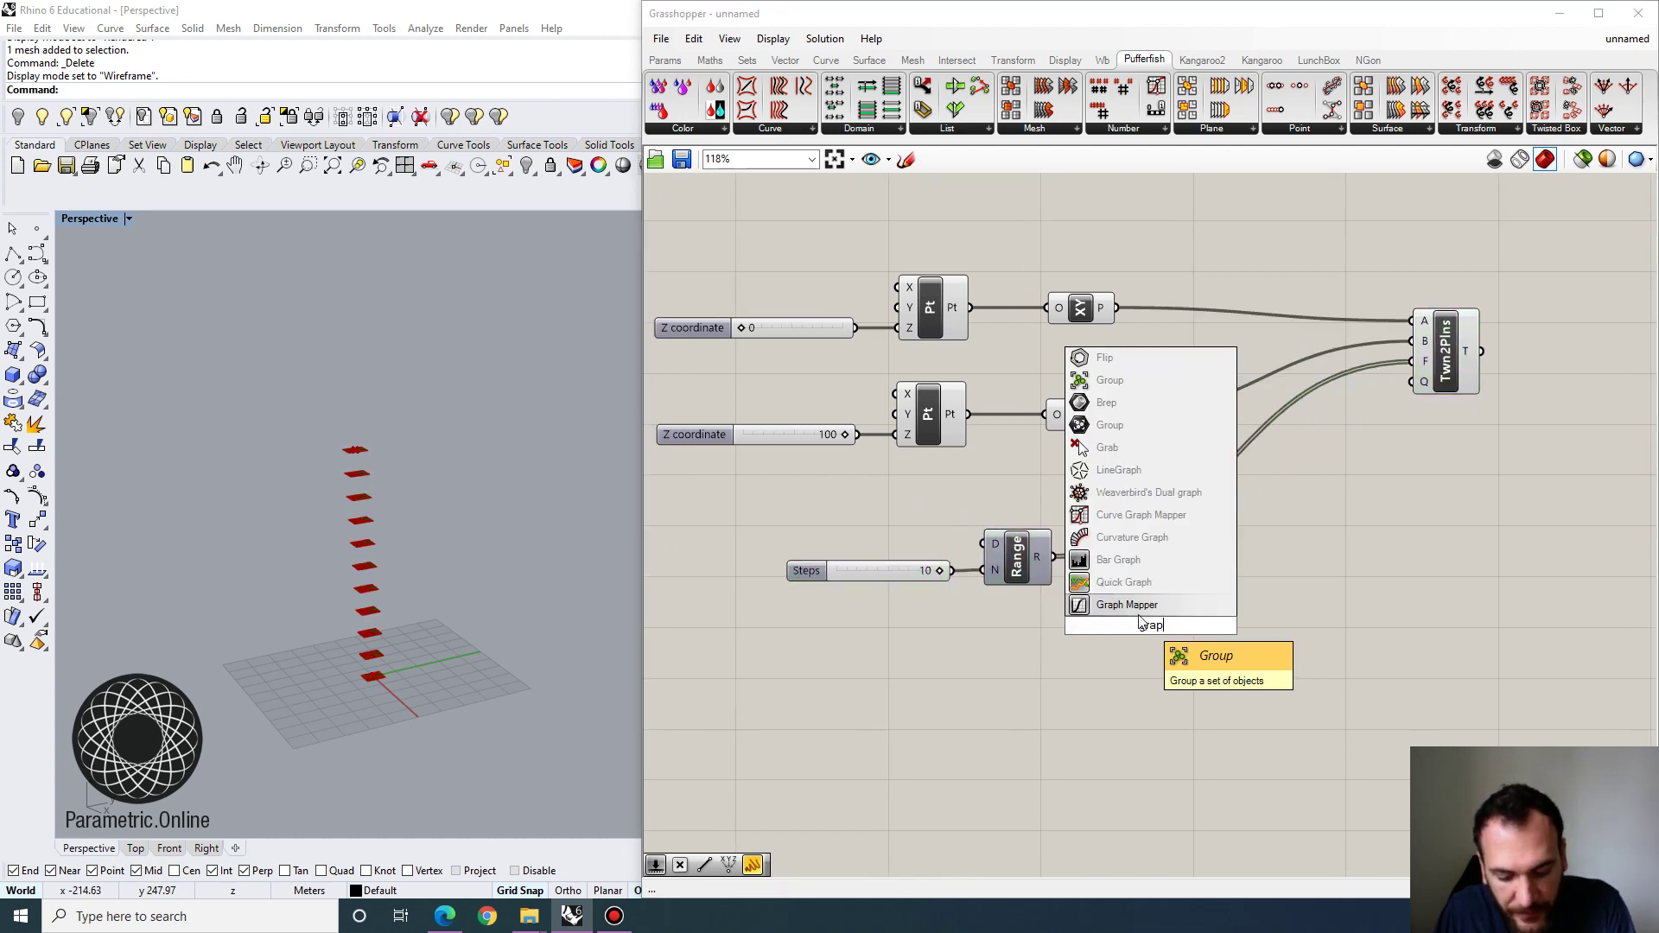
pyautogui.click(1131, 583)
pyautogui.moveTo(1169, 621); pyautogui.dragTo(1220, 617)
pyautogui.rightClick(1216, 626)
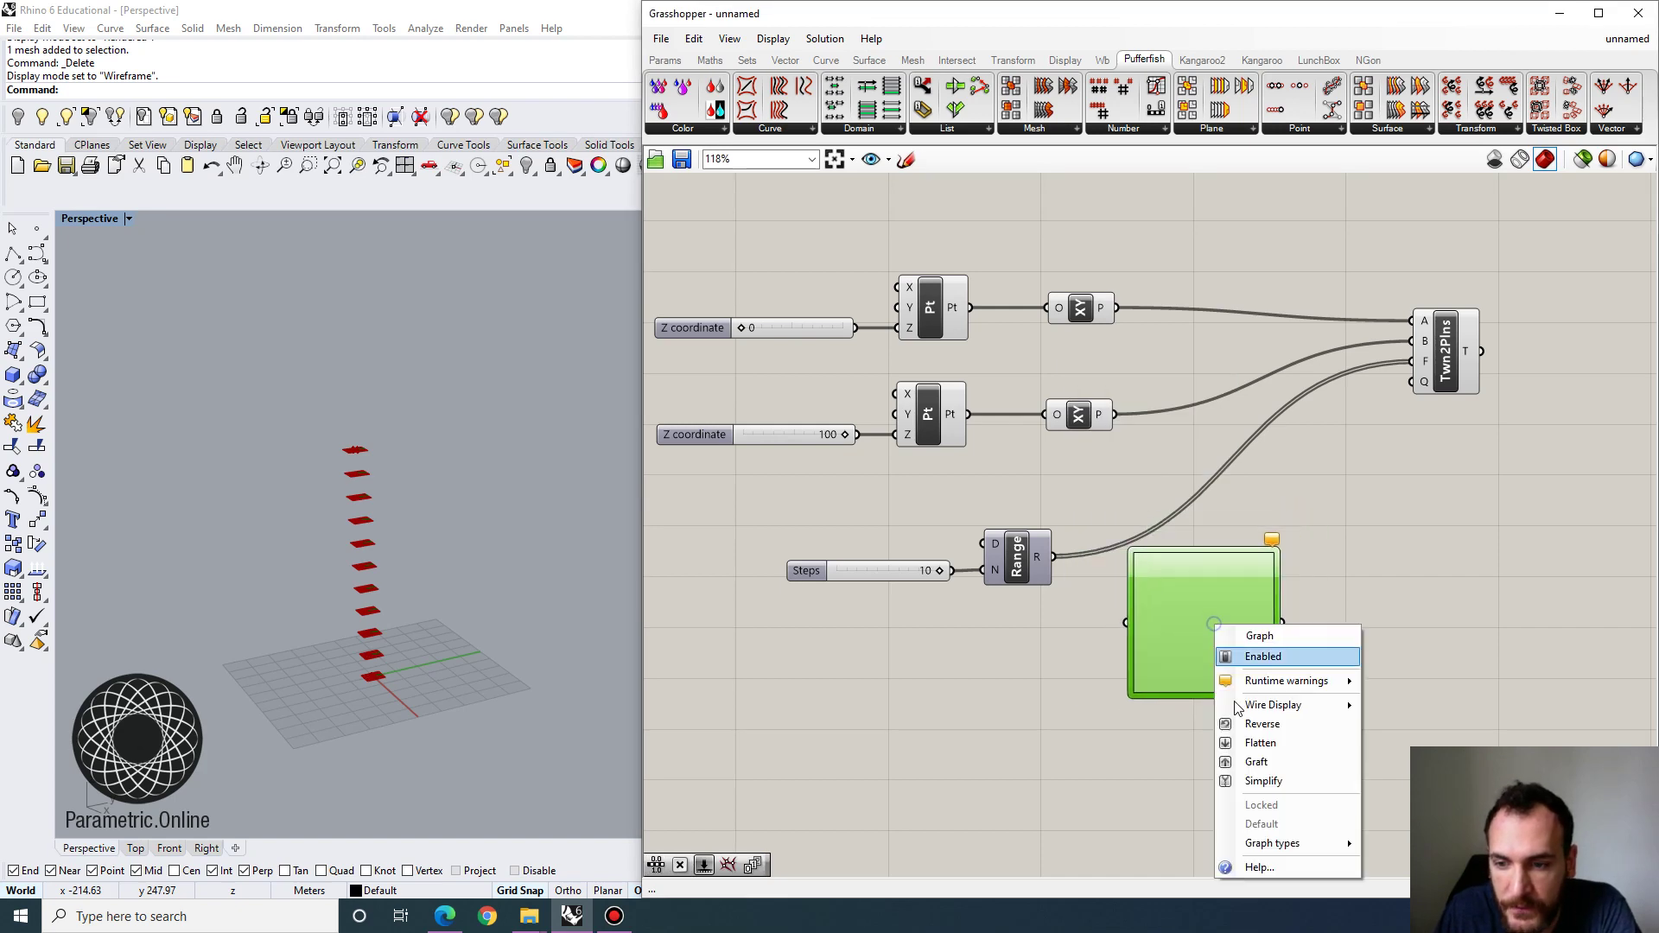
pyautogui.moveTo(1326, 852)
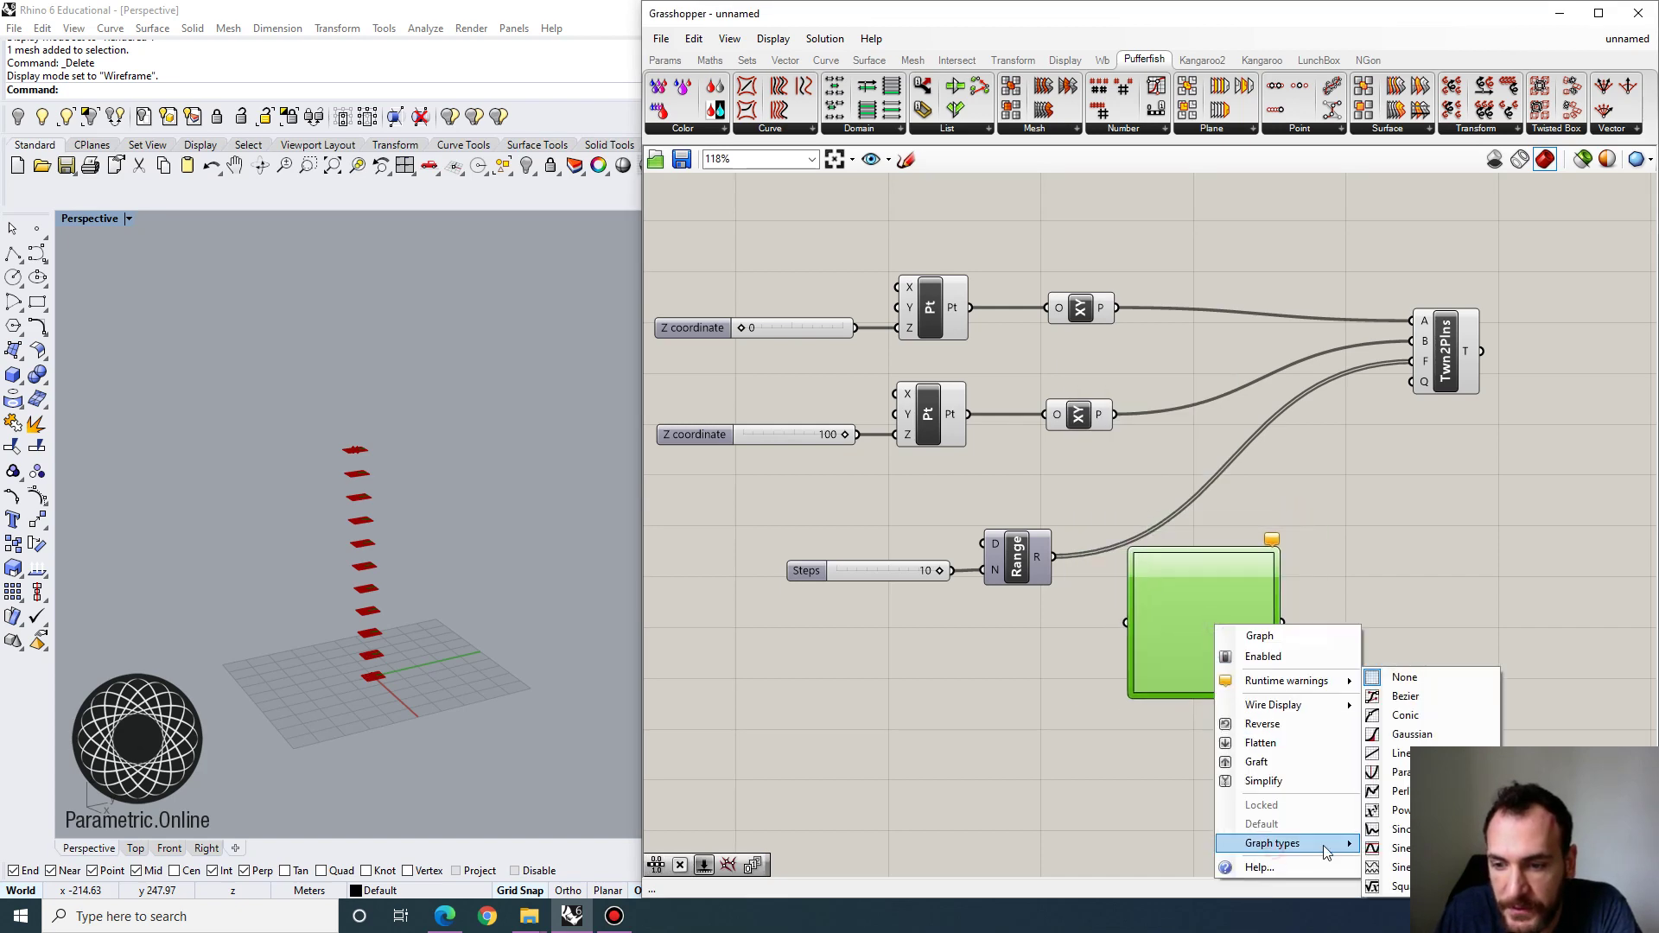
pyautogui.click(1405, 696)
# Shape the Graph Mapper's Bezier into a smooth S-curve that flattens at both ends.
pyautogui.scroll(2, 1180, 642)
pyautogui.moveTo(1204, 725); pyautogui.dragTo(1219, 720)
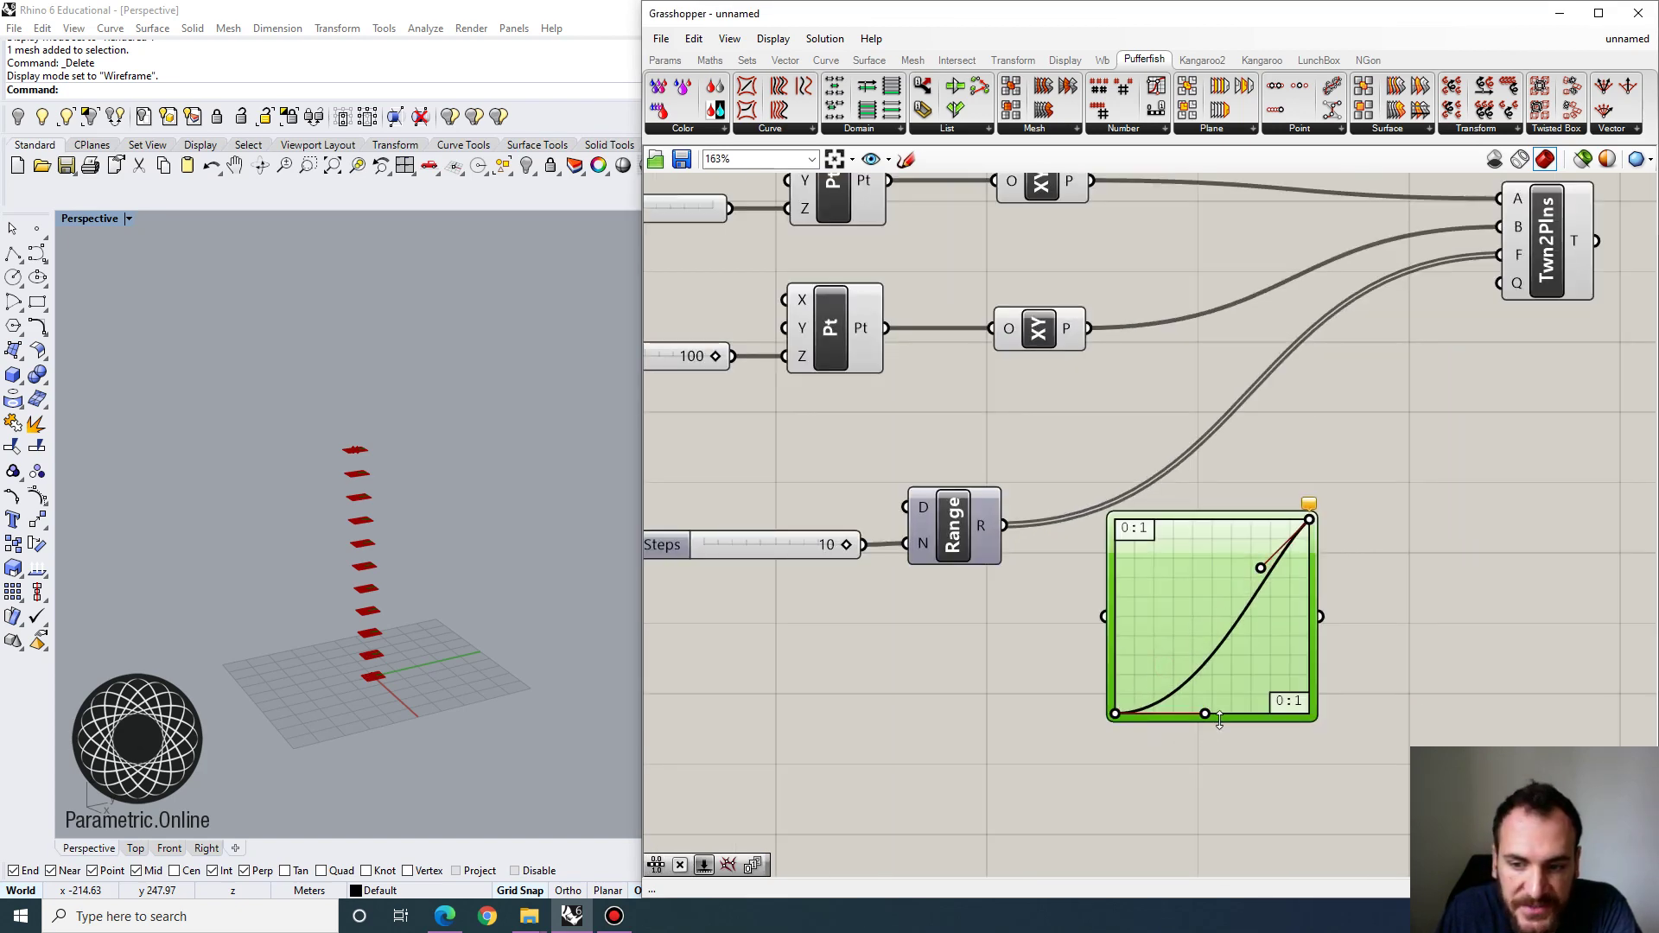
pyautogui.moveTo(1270, 605); pyautogui.dragTo(1236, 574)
# Connect the Range output to the Graph Mapper input and reposition the components below the plane chains.
pyautogui.scroll(-3, 1235, 573)
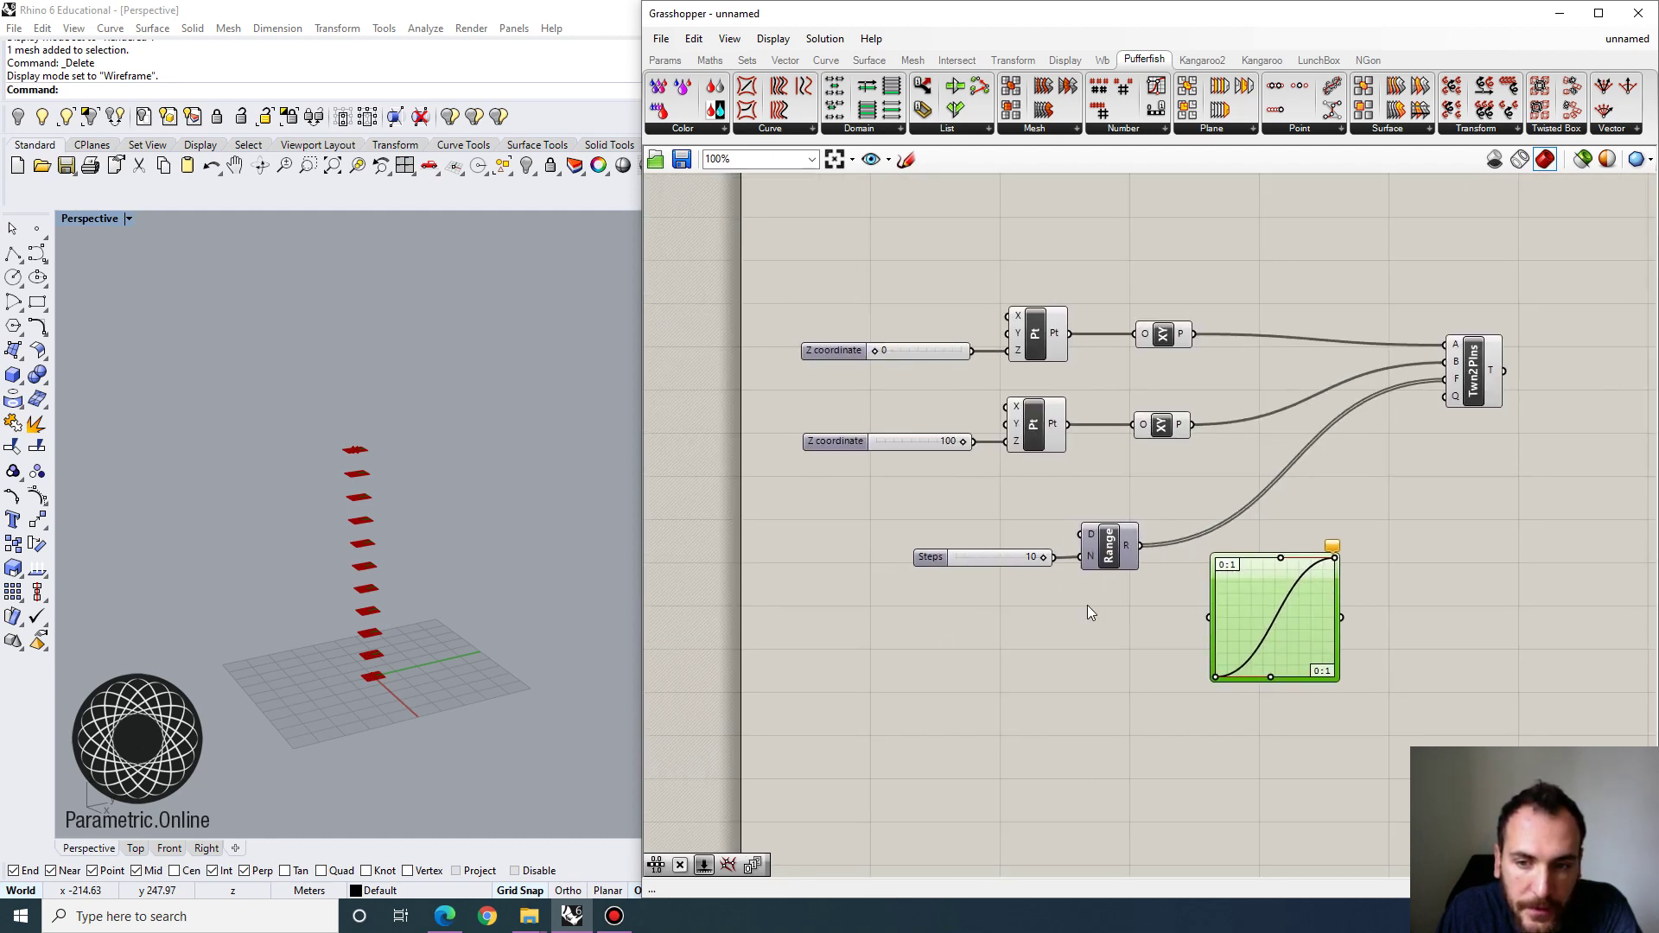
pyautogui.moveTo(1087, 612); pyautogui.dragTo(1210, 617)
pyautogui.click(1111, 635)
pyautogui.moveTo(1245, 597); pyautogui.dragTo(1230, 635)
# Add a Panel beside the Graph Mapper, connect the mapper's output to it, and enlarge it to list all the values.
pyautogui.moveTo(1412, 620); pyautogui.dragTo(1282, 598, button='right')
pyautogui.click(1283, 598)
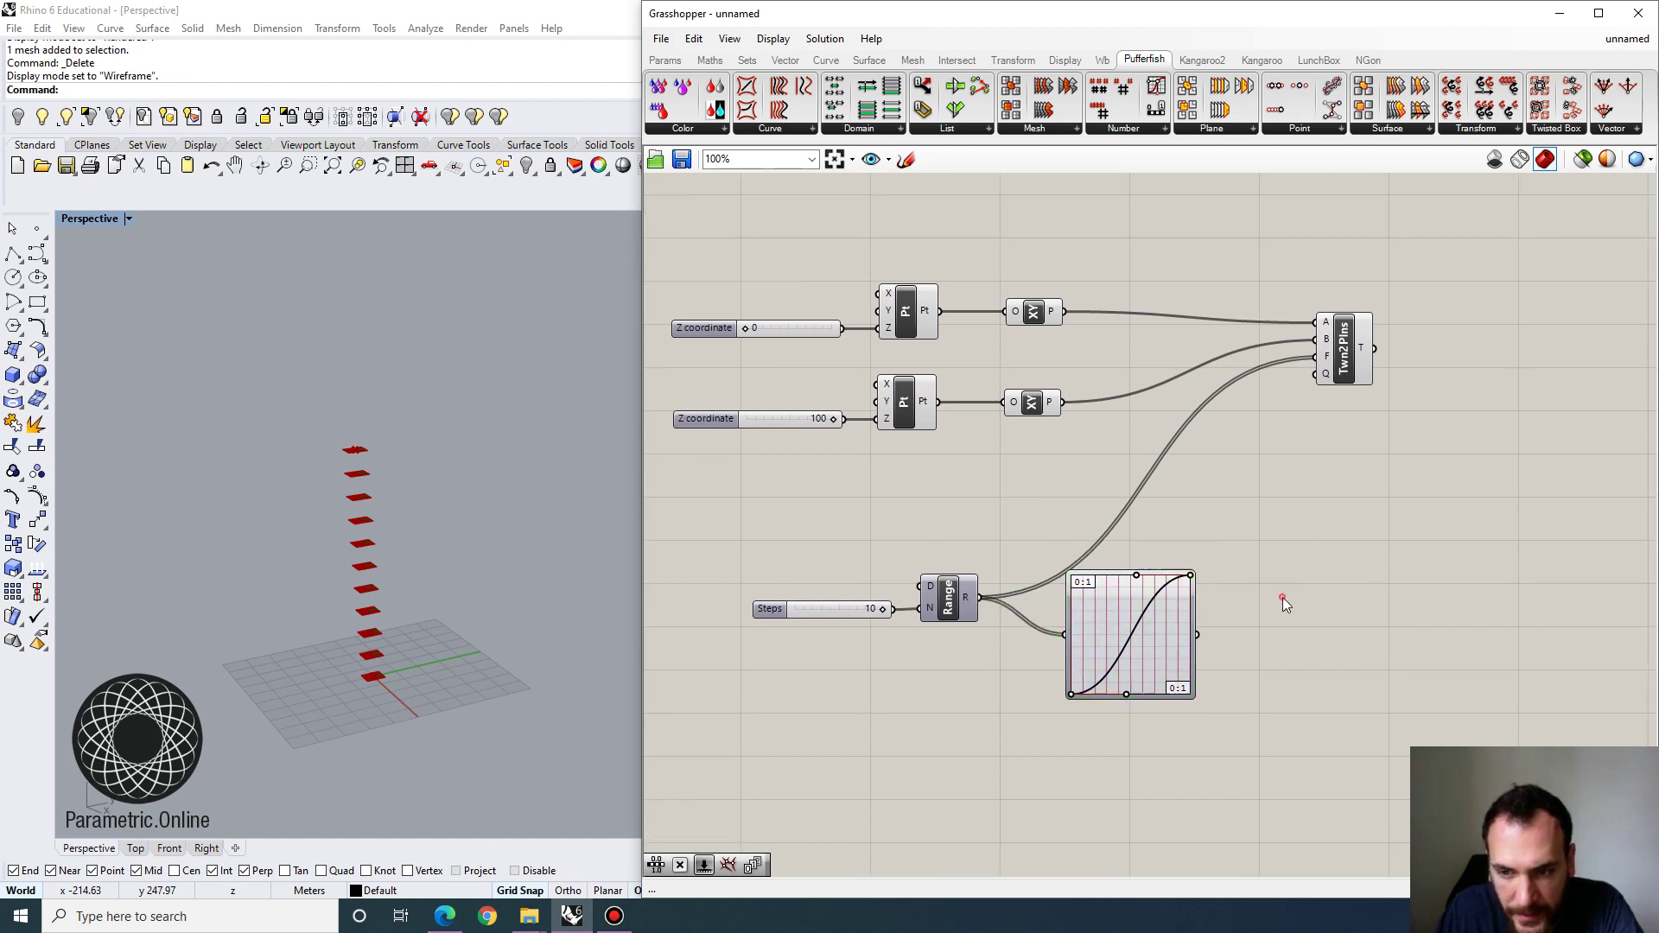
pyautogui.doubleClick(1282, 598)
pyautogui.write('panel')
pyautogui.press('Return')
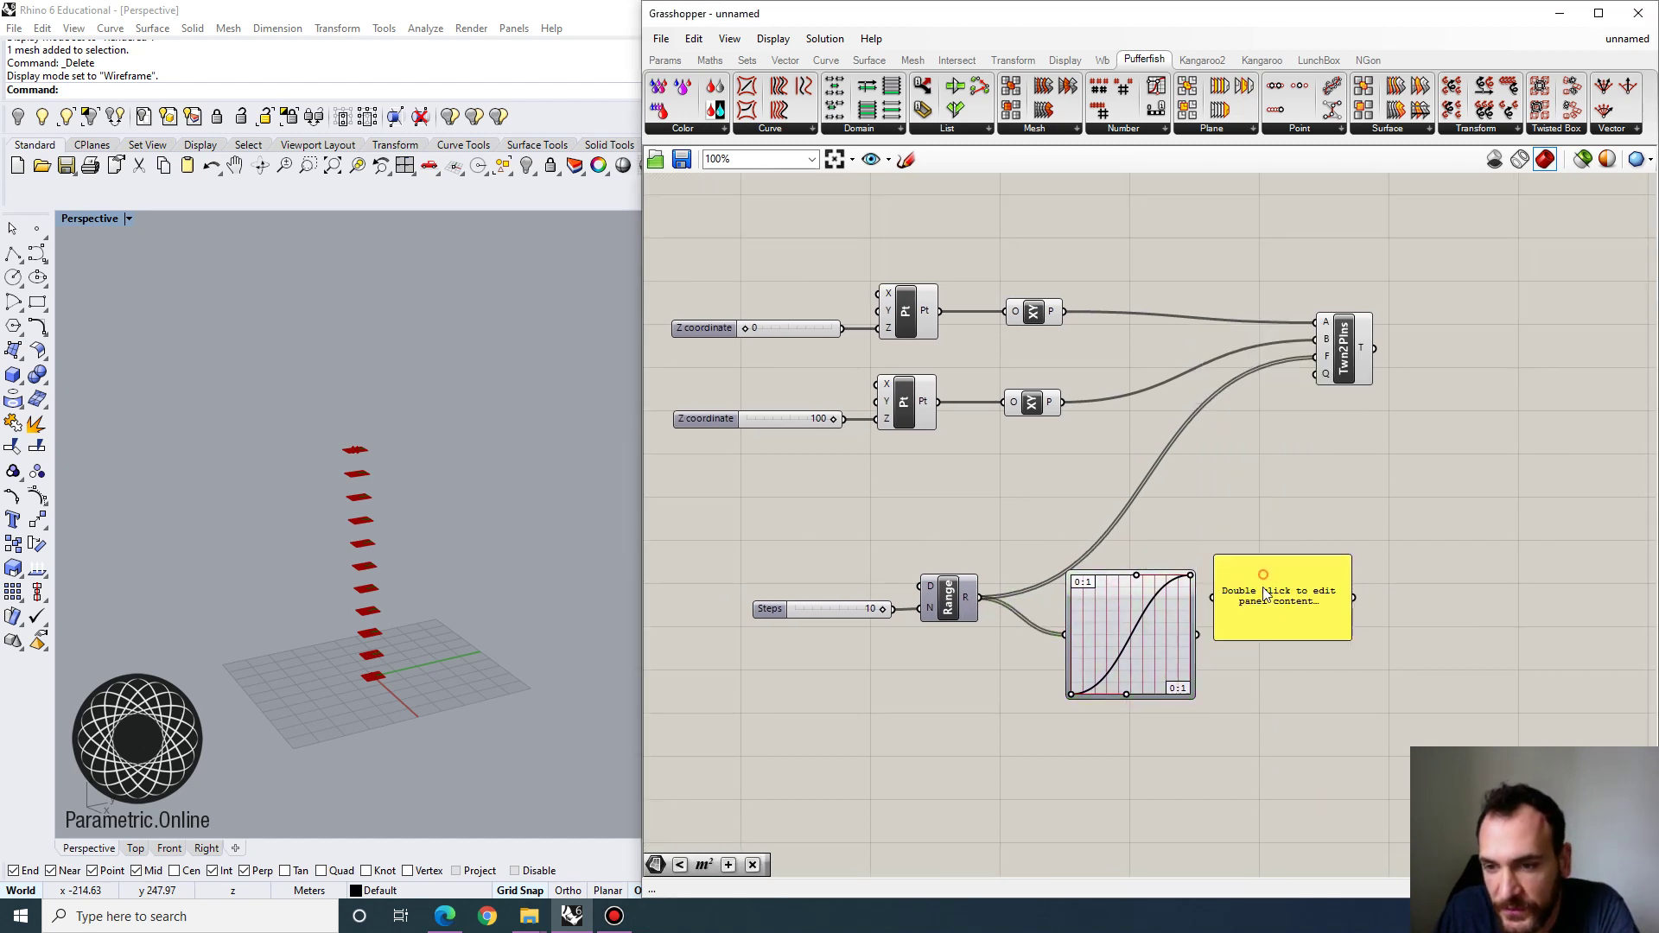
pyautogui.moveTo(1265, 592); pyautogui.dragTo(1290, 574)
pyautogui.moveTo(1200, 636); pyautogui.dragTo(1286, 716)
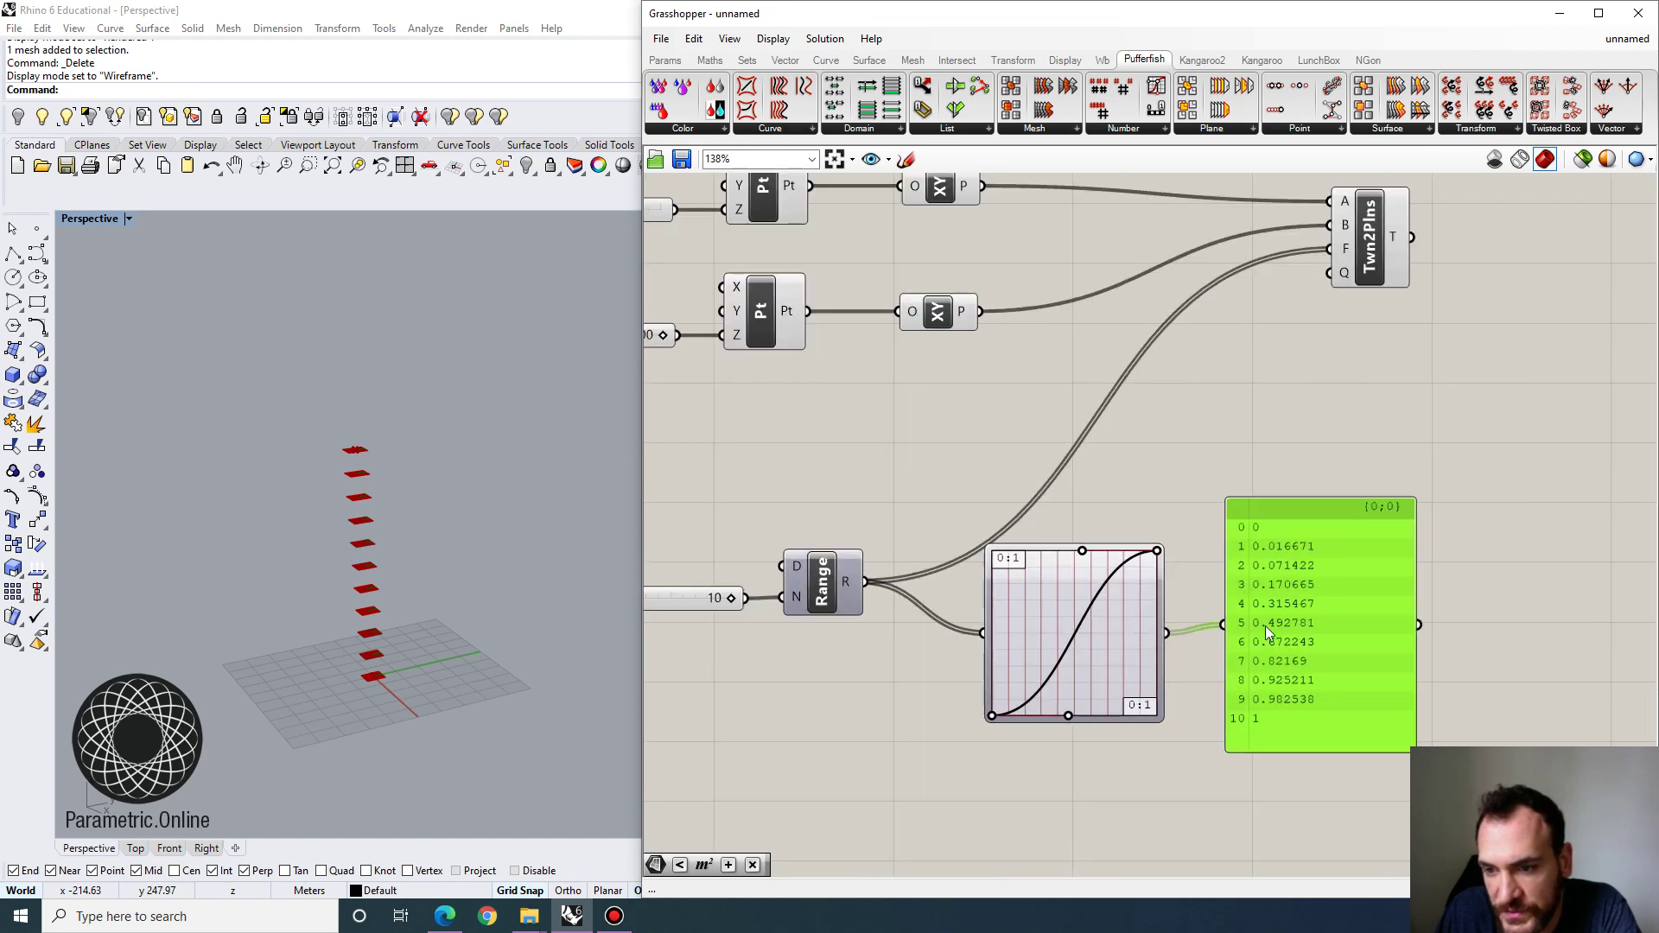
# Replace the Range wire at the plane tween's factor input with the Graph Mapper's output.
pyautogui.scroll(-1, 1210, 619)
pyautogui.moveTo(1175, 631); pyautogui.dragTo(1329, 316)
pyautogui.click(1342, 299)
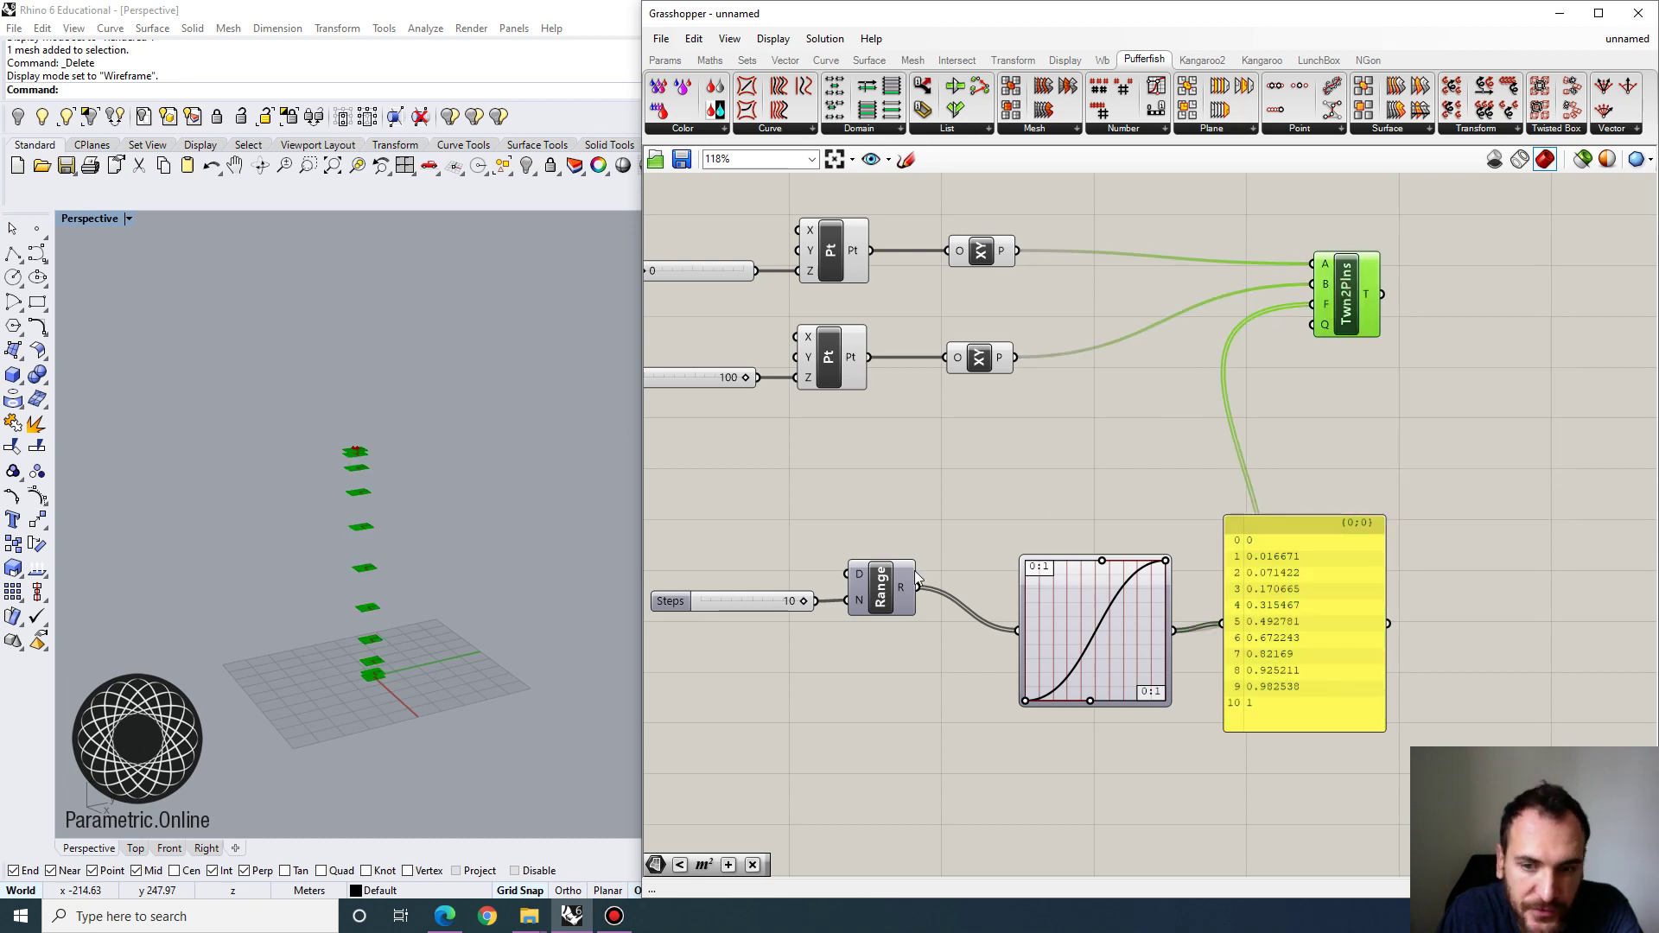
# Reshape the Graph Mapper's Bezier so it rises steeply from the start, and delete the value Panel.
pyautogui.scroll(1, 1037, 707)
pyautogui.moveTo(1103, 703); pyautogui.dragTo(1056, 663)
pyautogui.scroll(-3, 1129, 536)
pyautogui.click(1232, 584)
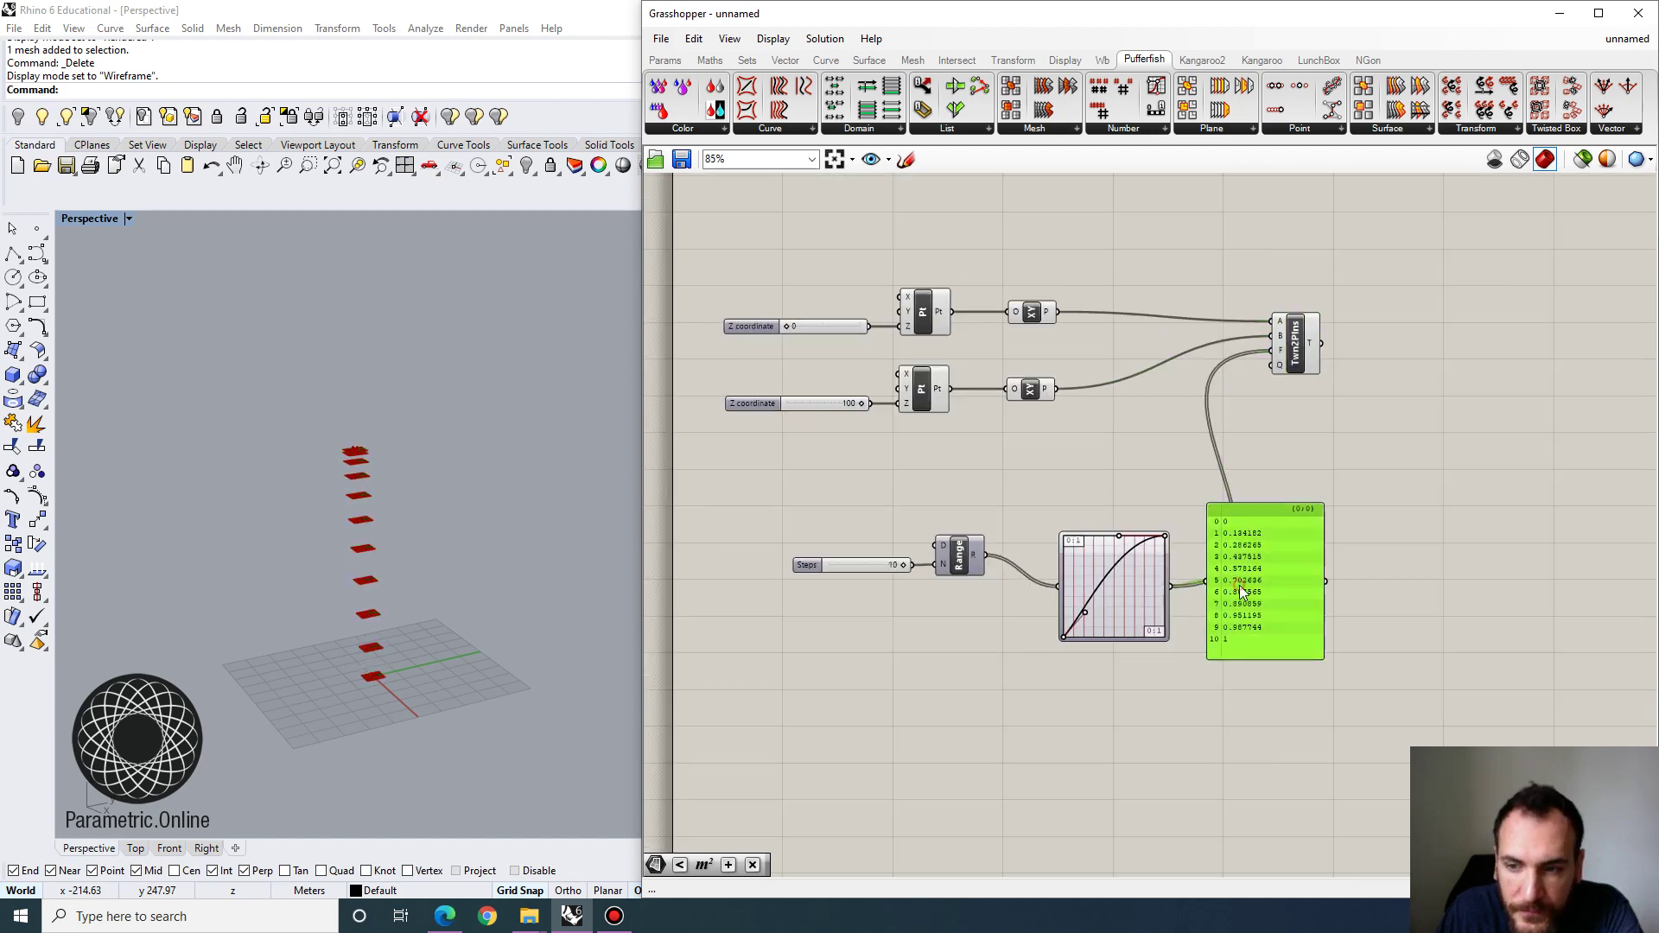
pyautogui.press('Delete')
# Examine how the tweened planes are spaced from base to top in the Perspective viewport.
pyautogui.moveTo(249, 579); pyautogui.dragTo(397, 485, button='right')
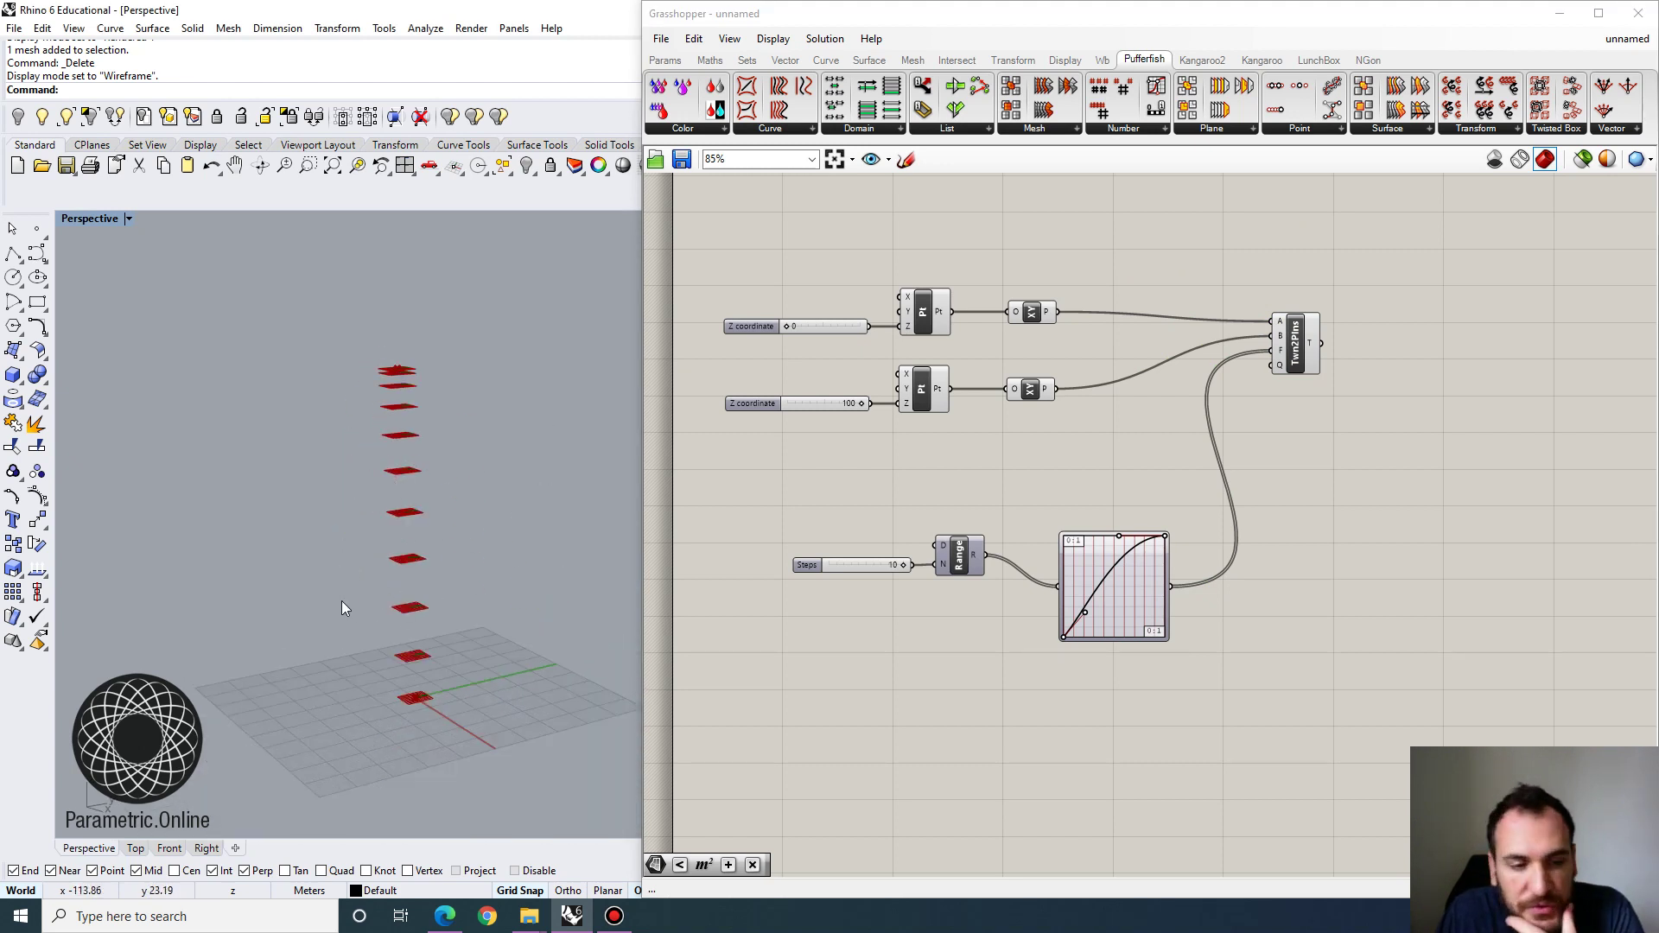
pyautogui.click(1303, 349)
pyautogui.moveTo(415, 519); pyautogui.dragTo(484, 536, button='right')
pyautogui.click(1149, 480)
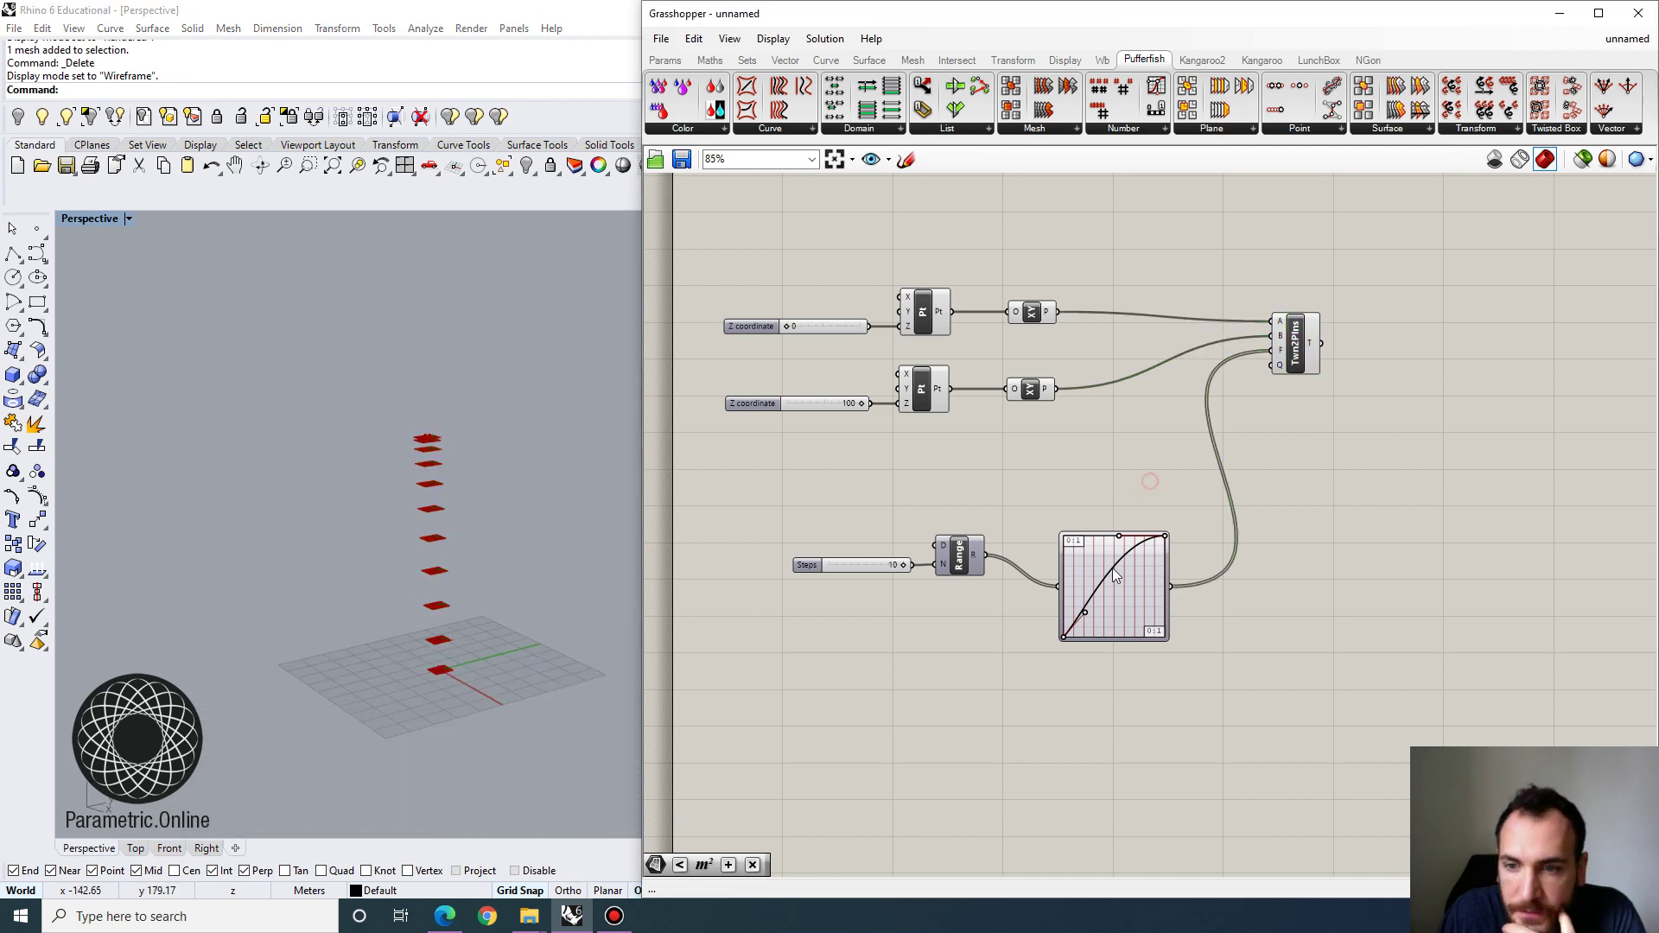
pyautogui.moveTo(1112, 567); pyautogui.dragTo(1102, 557)
pyautogui.moveTo(588, 566); pyautogui.dragTo(572, 568, button='right')
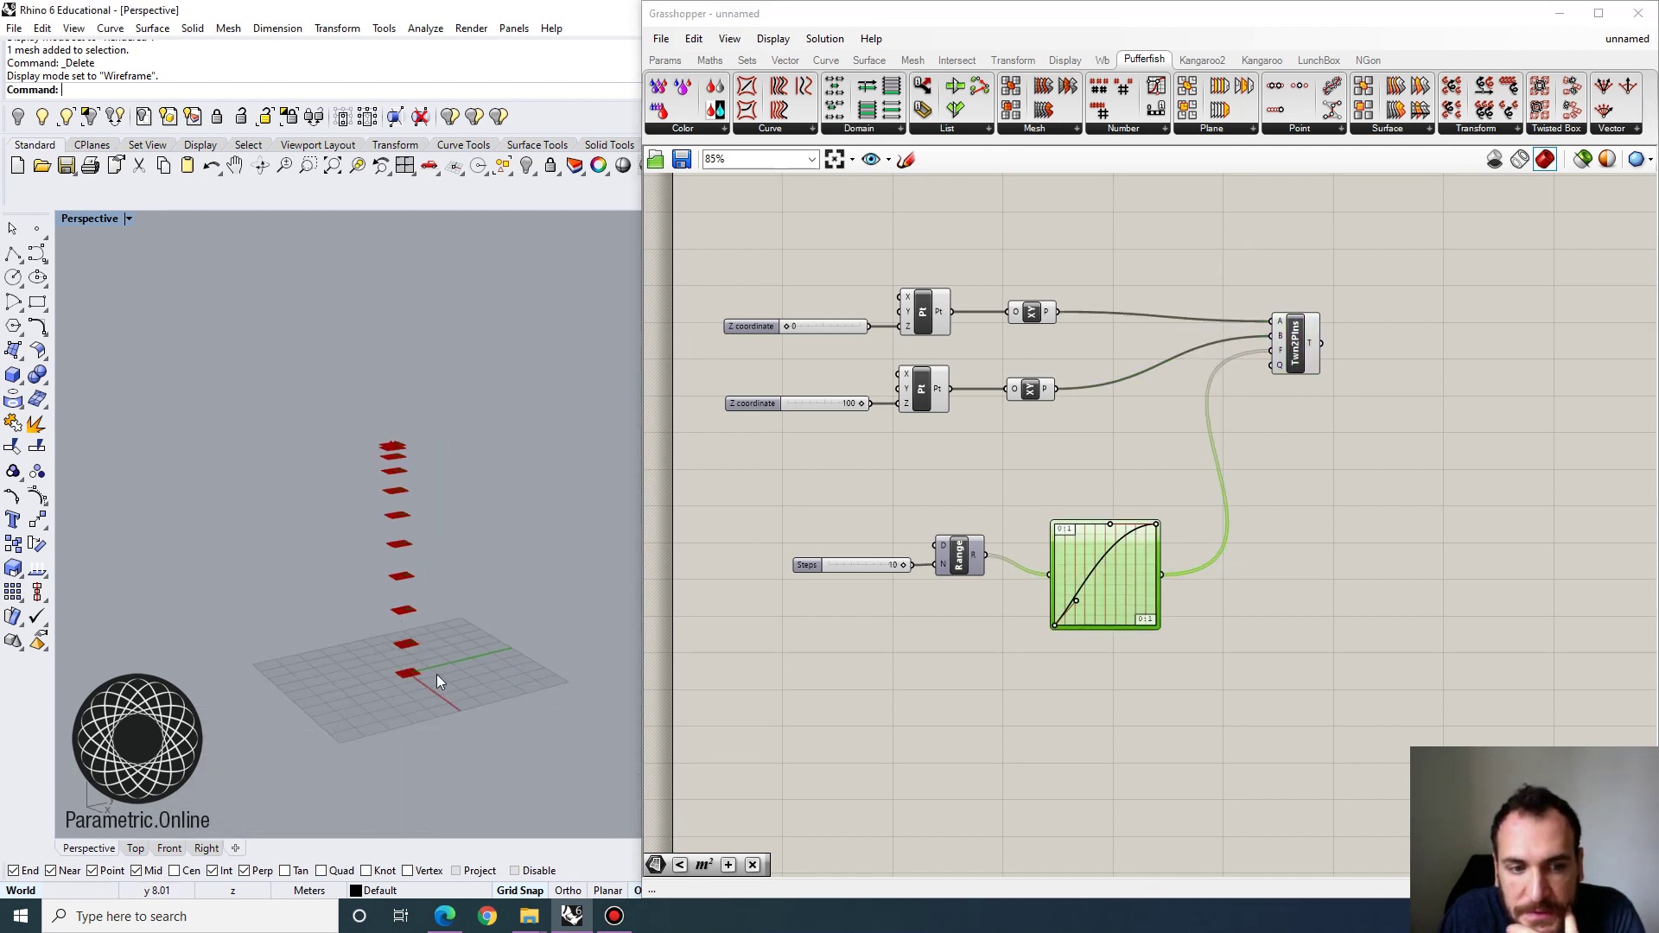
pyautogui.scroll(2, 429, 671)
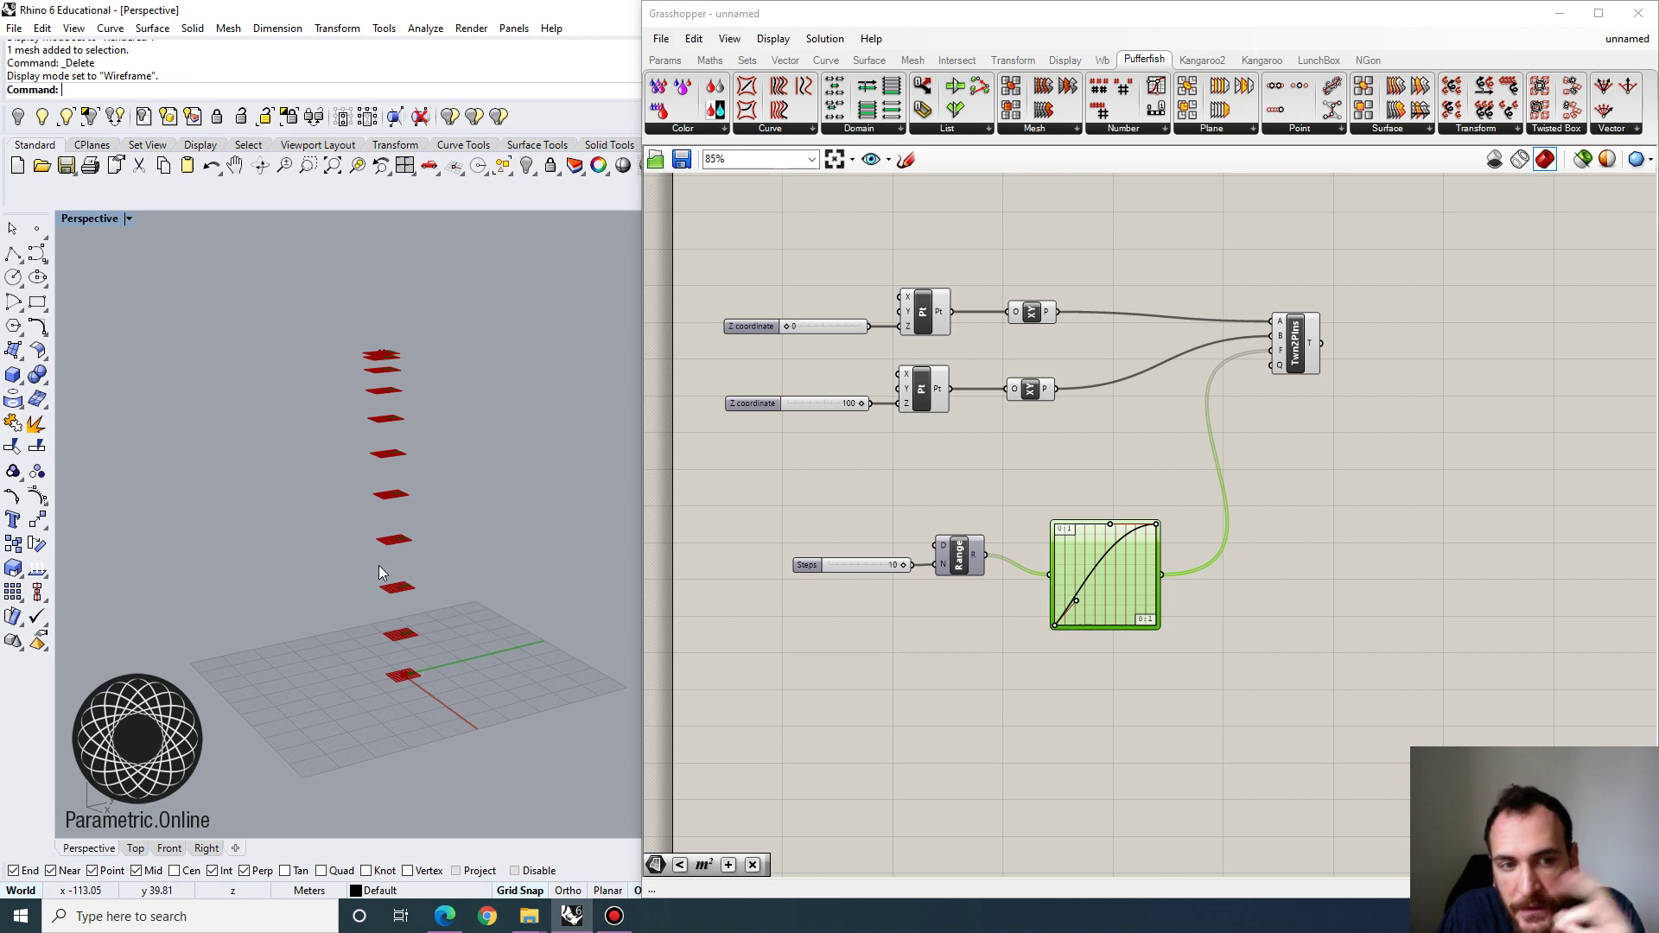
pyautogui.moveTo(1262, 326); pyautogui.dragTo(1124, 358, button='right')
pyautogui.click(1153, 368)
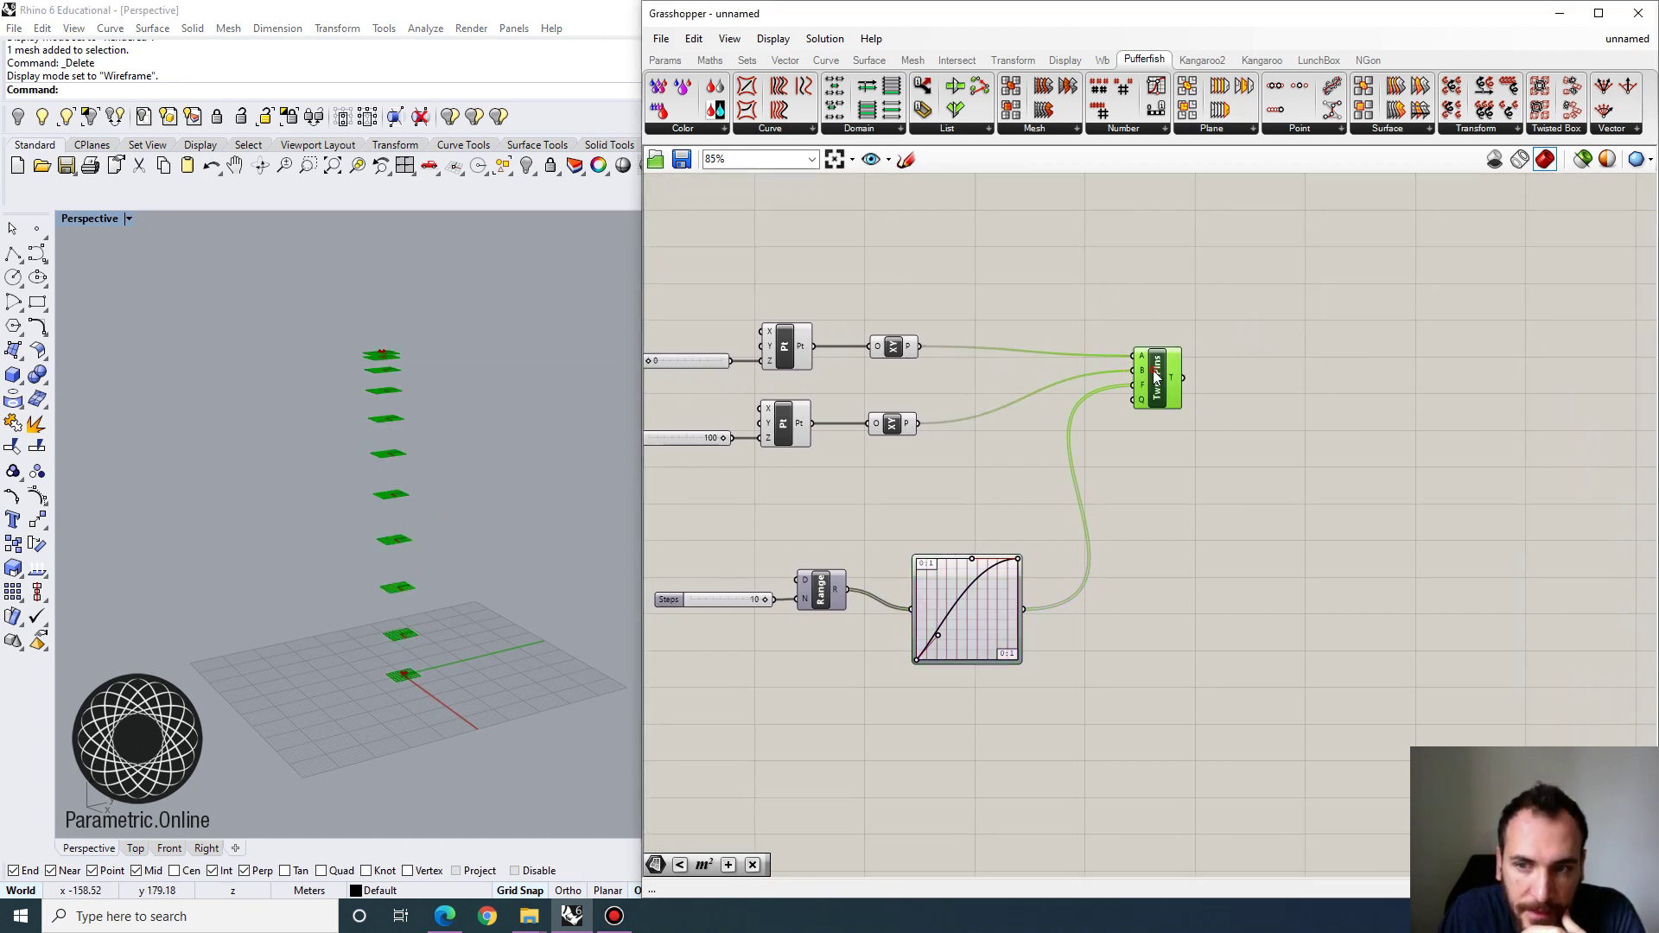
pyautogui.moveTo(1257, 382); pyautogui.dragTo(1132, 444, button='right')
# Soften the start of the Graph Mapper's Bezier by moving its lower handle slightly down and away from the curve's start.
pyautogui.doubleClick(1224, 395)
pyautogui.click(1171, 314)
pyautogui.moveTo(919, 621); pyautogui.dragTo(882, 643)
pyautogui.click(1097, 419)
# Add an Ellipse component beyond the plane tween and connect the tweened planes to its plane input.
pyautogui.doubleClick(1208, 410)
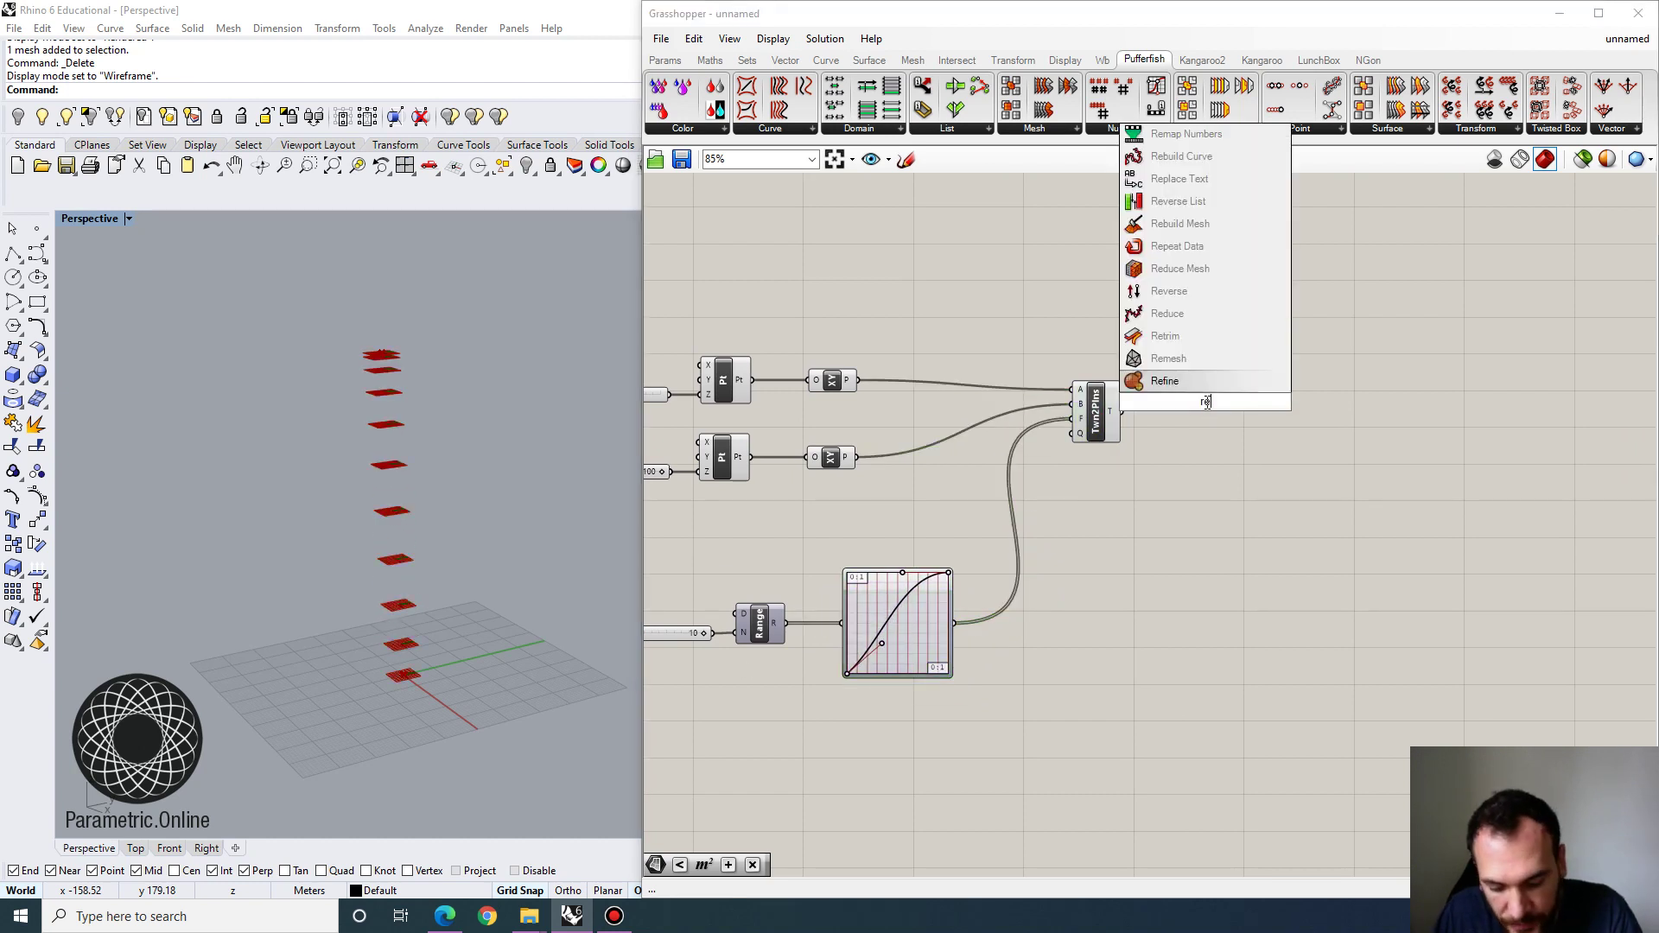
pyautogui.write('5lli')
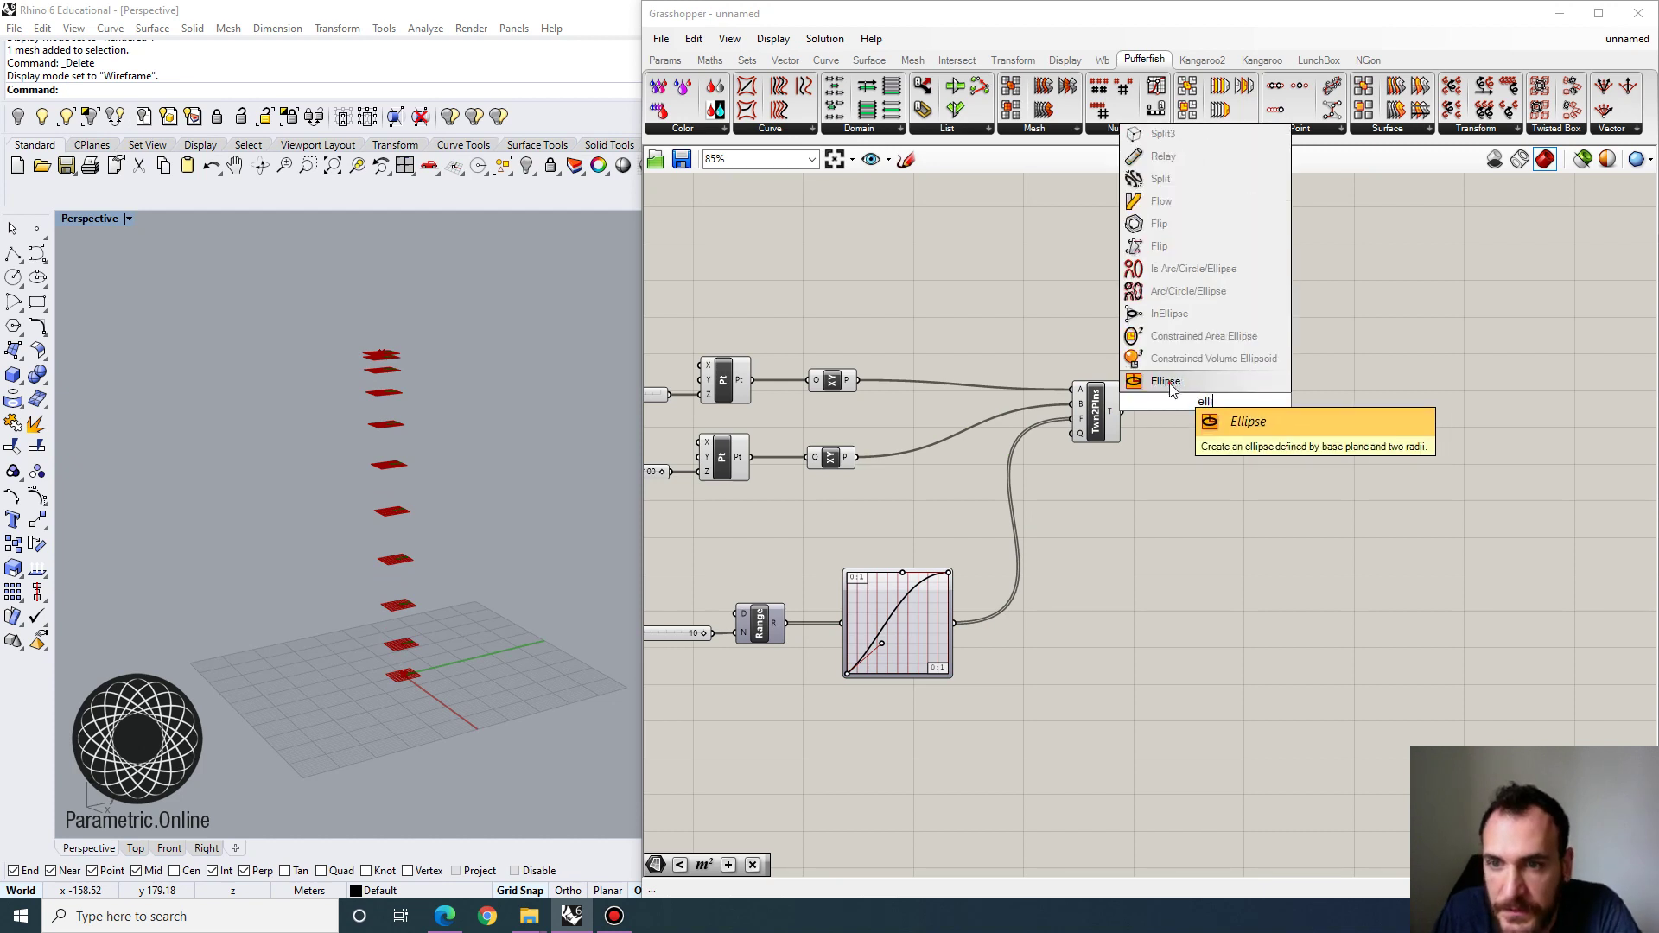
pyautogui.click(1170, 383)
pyautogui.moveTo(1200, 401); pyautogui.dragTo(1270, 421)
pyautogui.scroll(2, 1243, 386)
pyautogui.moveTo(1065, 423); pyautogui.dragTo(1034, 427, button='right')
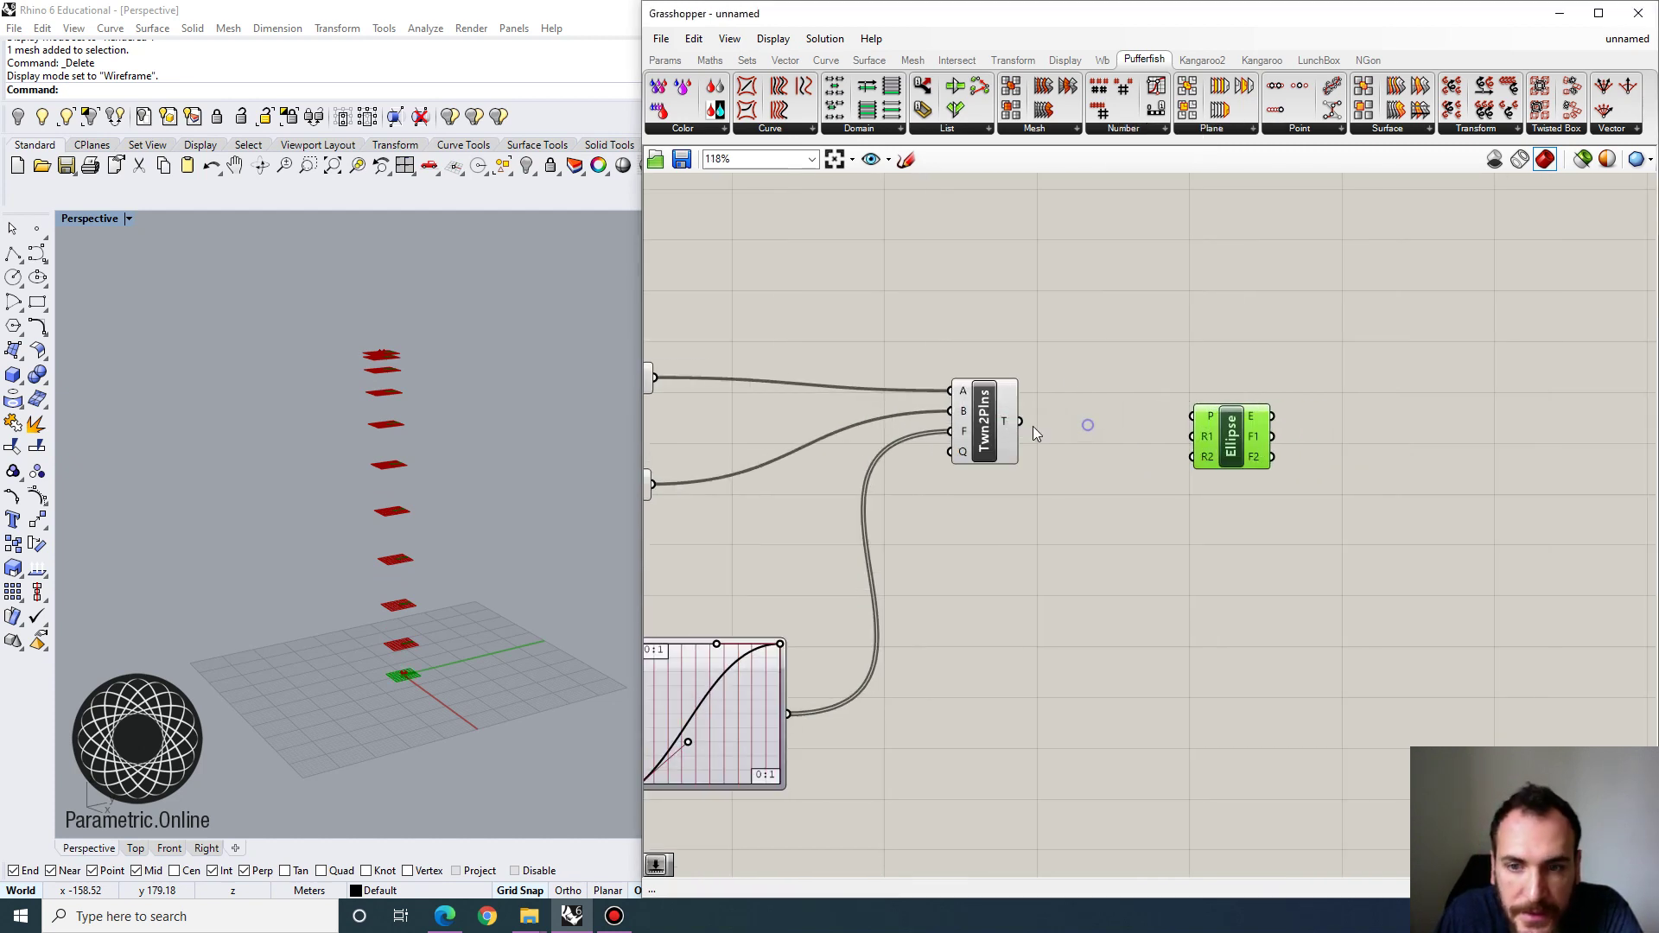
pyautogui.moveTo(1023, 422); pyautogui.dragTo(1345, 475)
pyautogui.scroll(1, 1303, 480)
# Add number sliders of 30 and 50, connect them to the Ellipse's Radius 1 and Radius 2 inputs, and stack them together.
pyautogui.moveTo(363, 545); pyautogui.dragTo(392, 593, button='right')
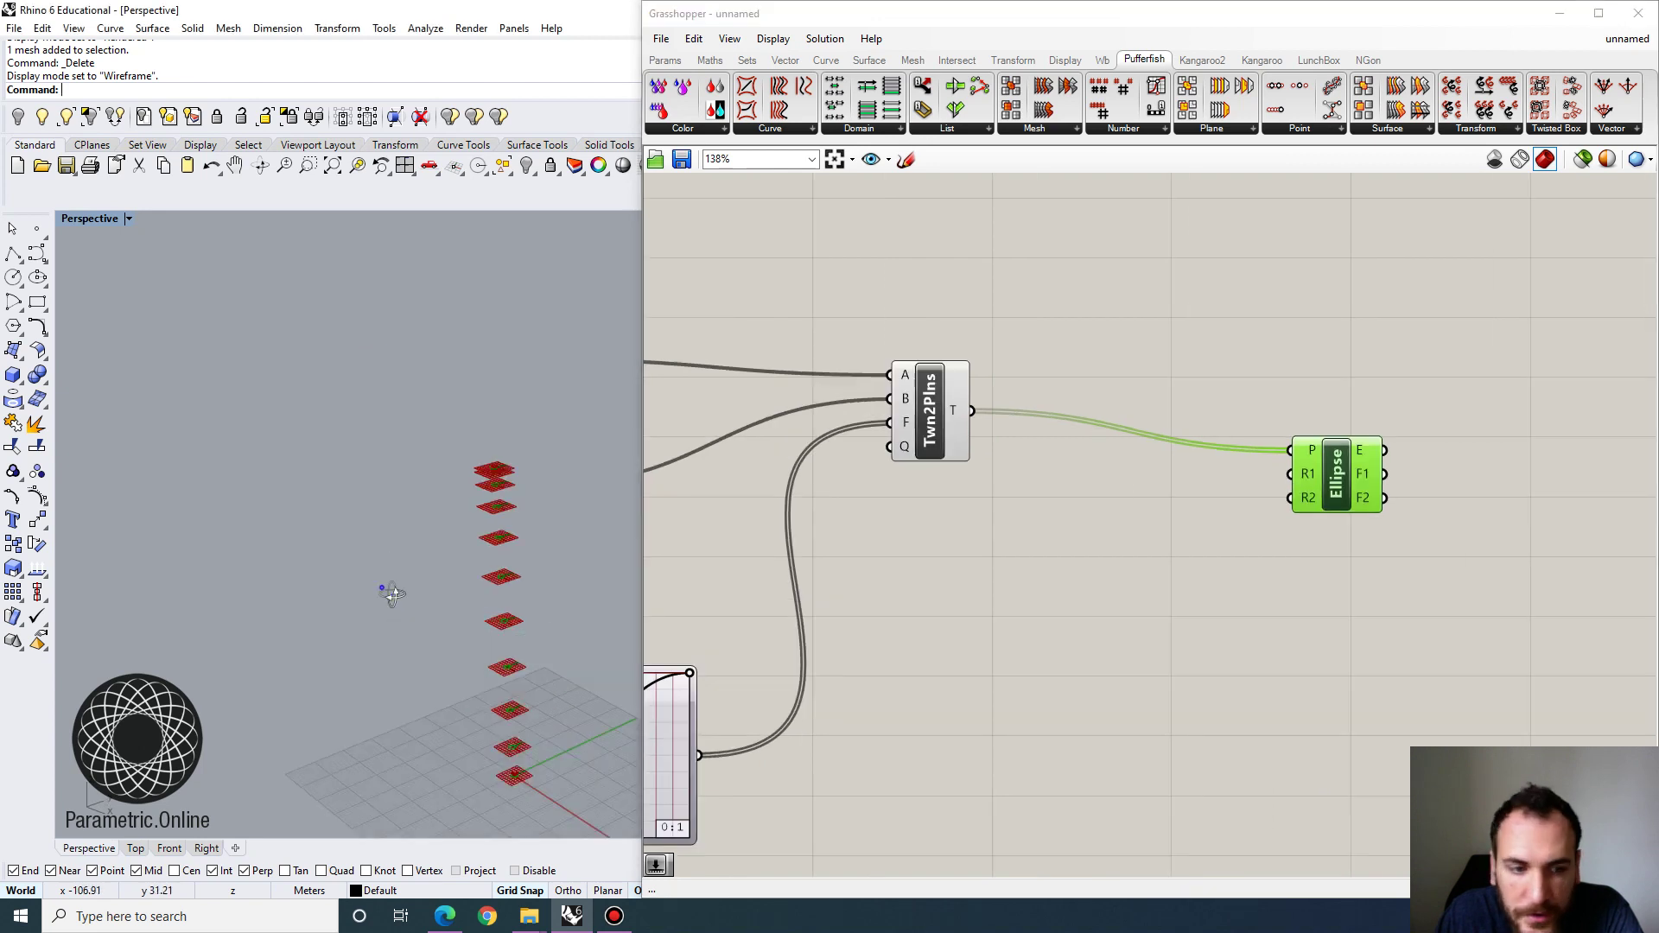
pyautogui.scroll(8, 441, 683)
pyautogui.moveTo(573, 676); pyautogui.dragTo(484, 650, button='right')
pyautogui.scroll(-10, 484, 640)
pyautogui.scroll(3, 484, 650)
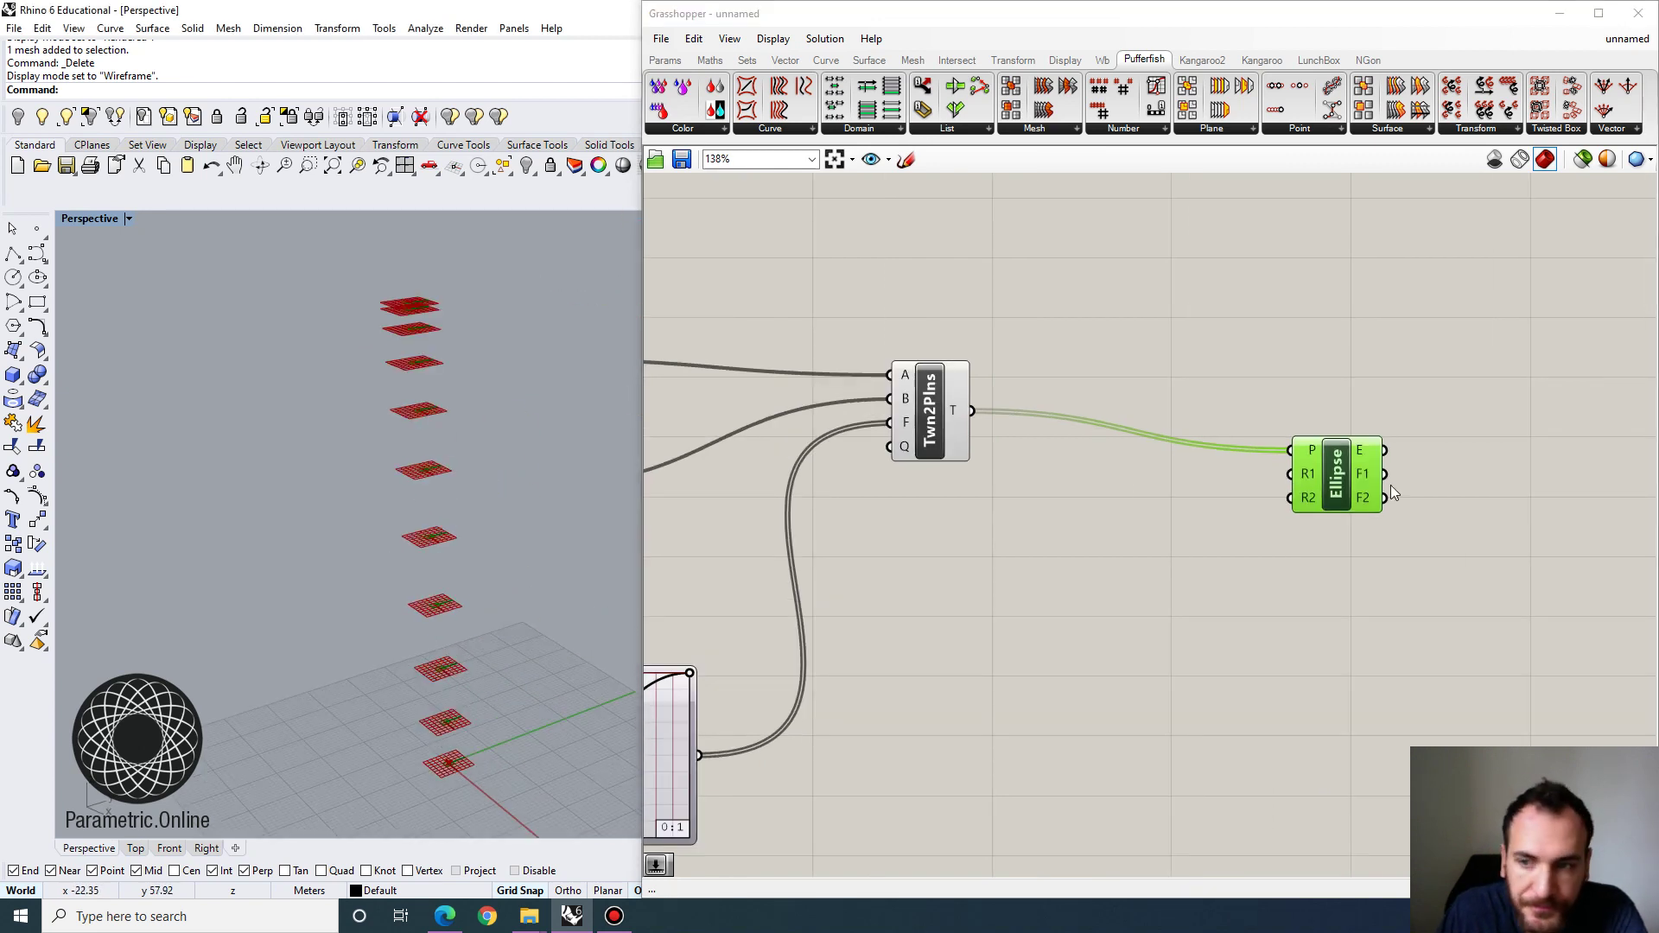
pyautogui.doubleClick(1035, 590)
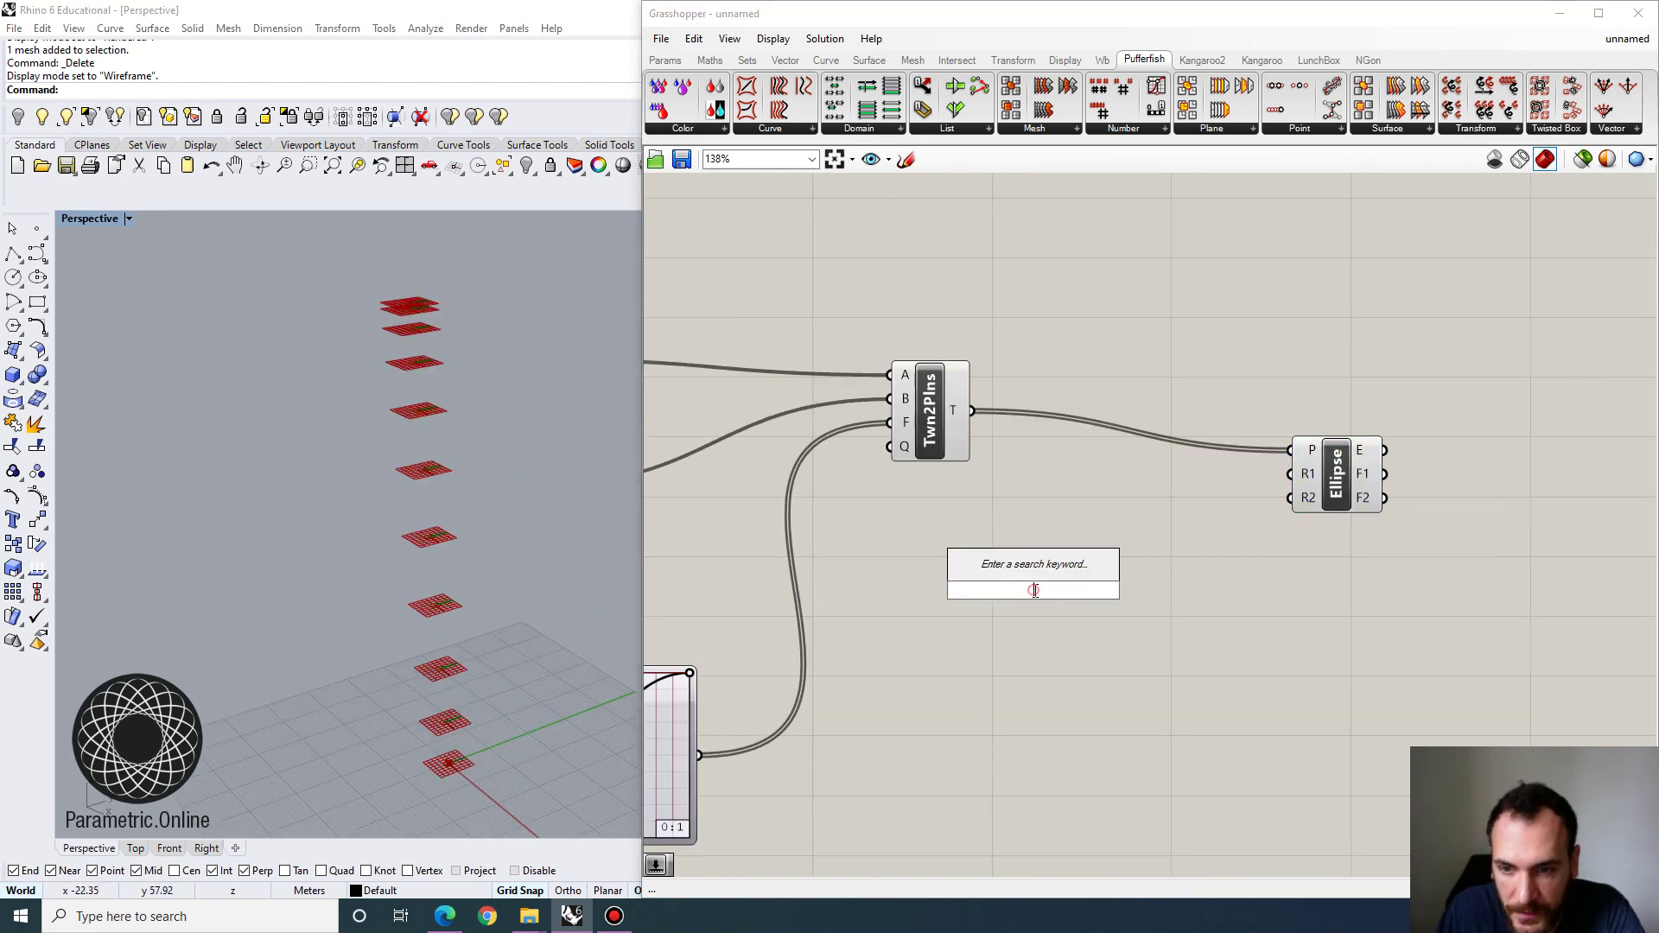
pyautogui.write('30')
pyautogui.press('Return')
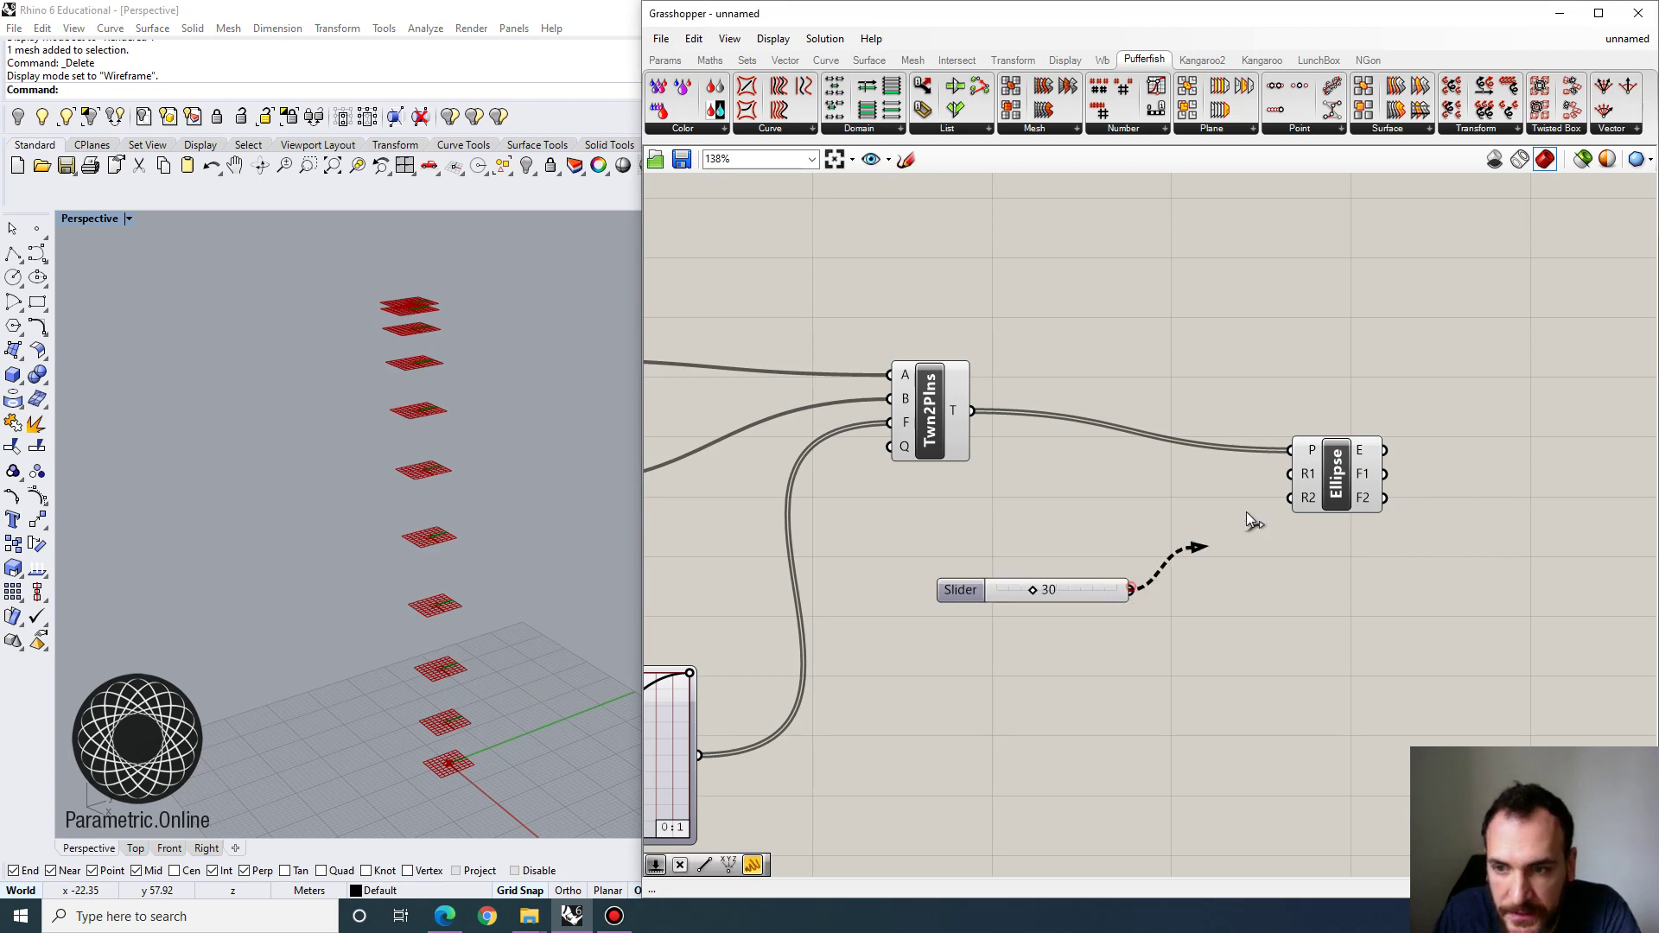
pyautogui.moveTo(1246, 519); pyautogui.dragTo(1330, 546)
pyautogui.doubleClick(1013, 717)
pyautogui.write('50')
pyautogui.press('Return')
pyautogui.moveTo(1382, 491); pyautogui.dragTo(1377, 512)
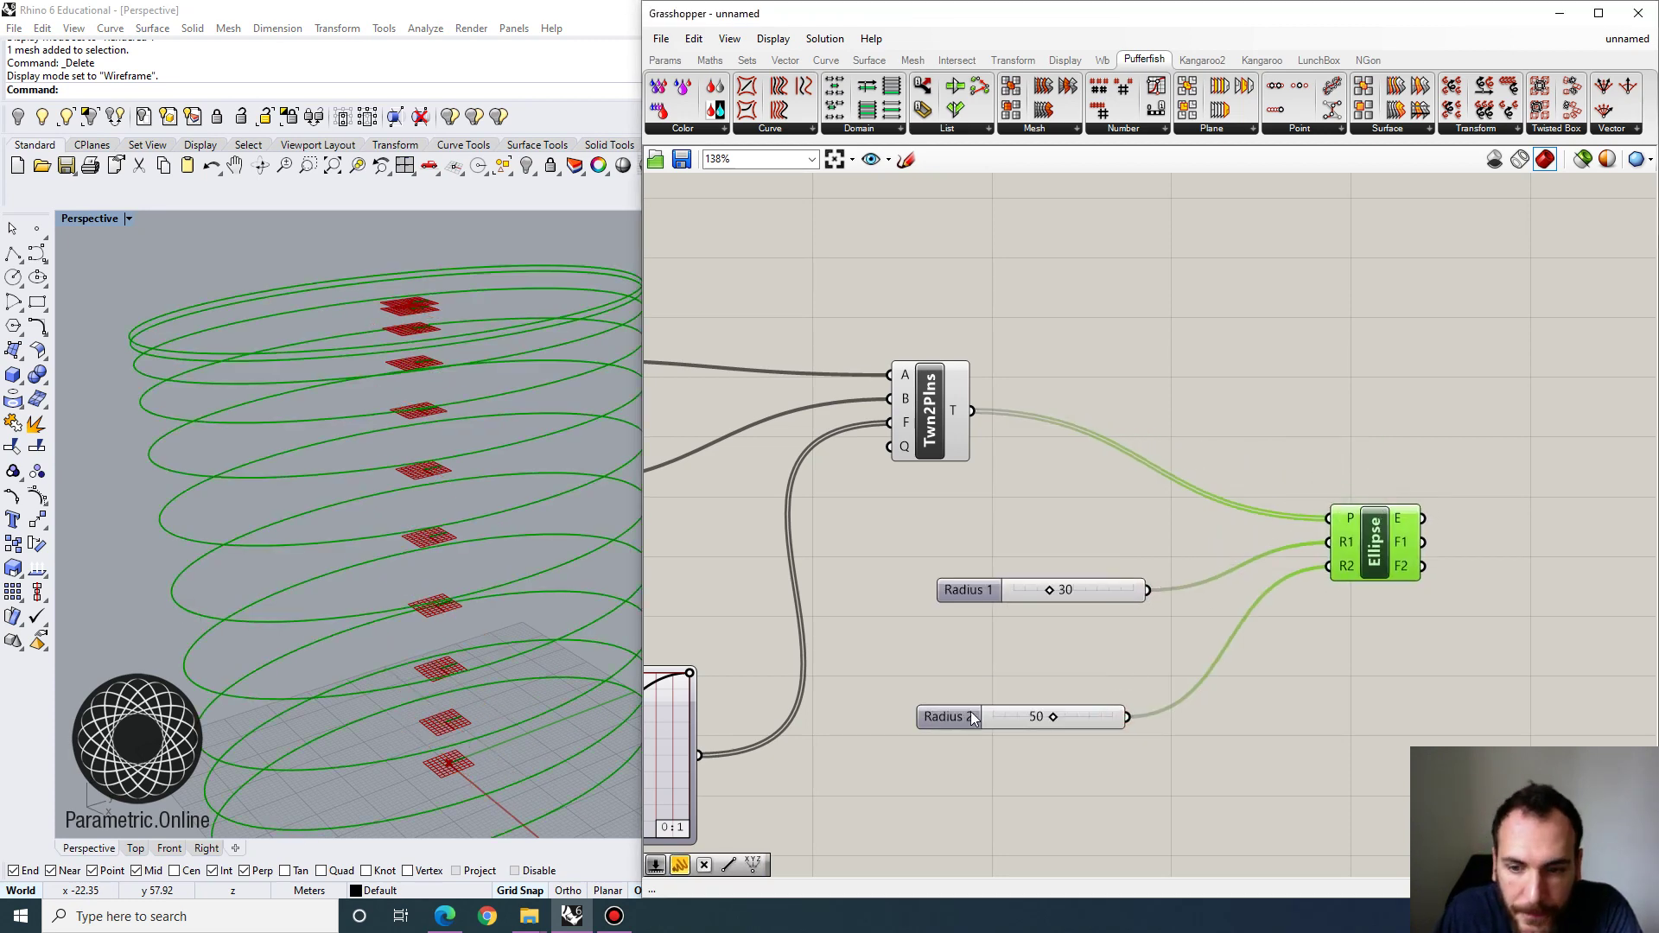
pyautogui.moveTo(971, 712); pyautogui.dragTo(994, 636)
# Reduce the Ellipse radii by setting Radius 1 to 25 and Radius 2 to 19.
pyautogui.moveTo(536, 579); pyautogui.dragTo(493, 541, button='right')
pyautogui.scroll(-4, 492, 540)
pyautogui.scroll(-5, 493, 548)
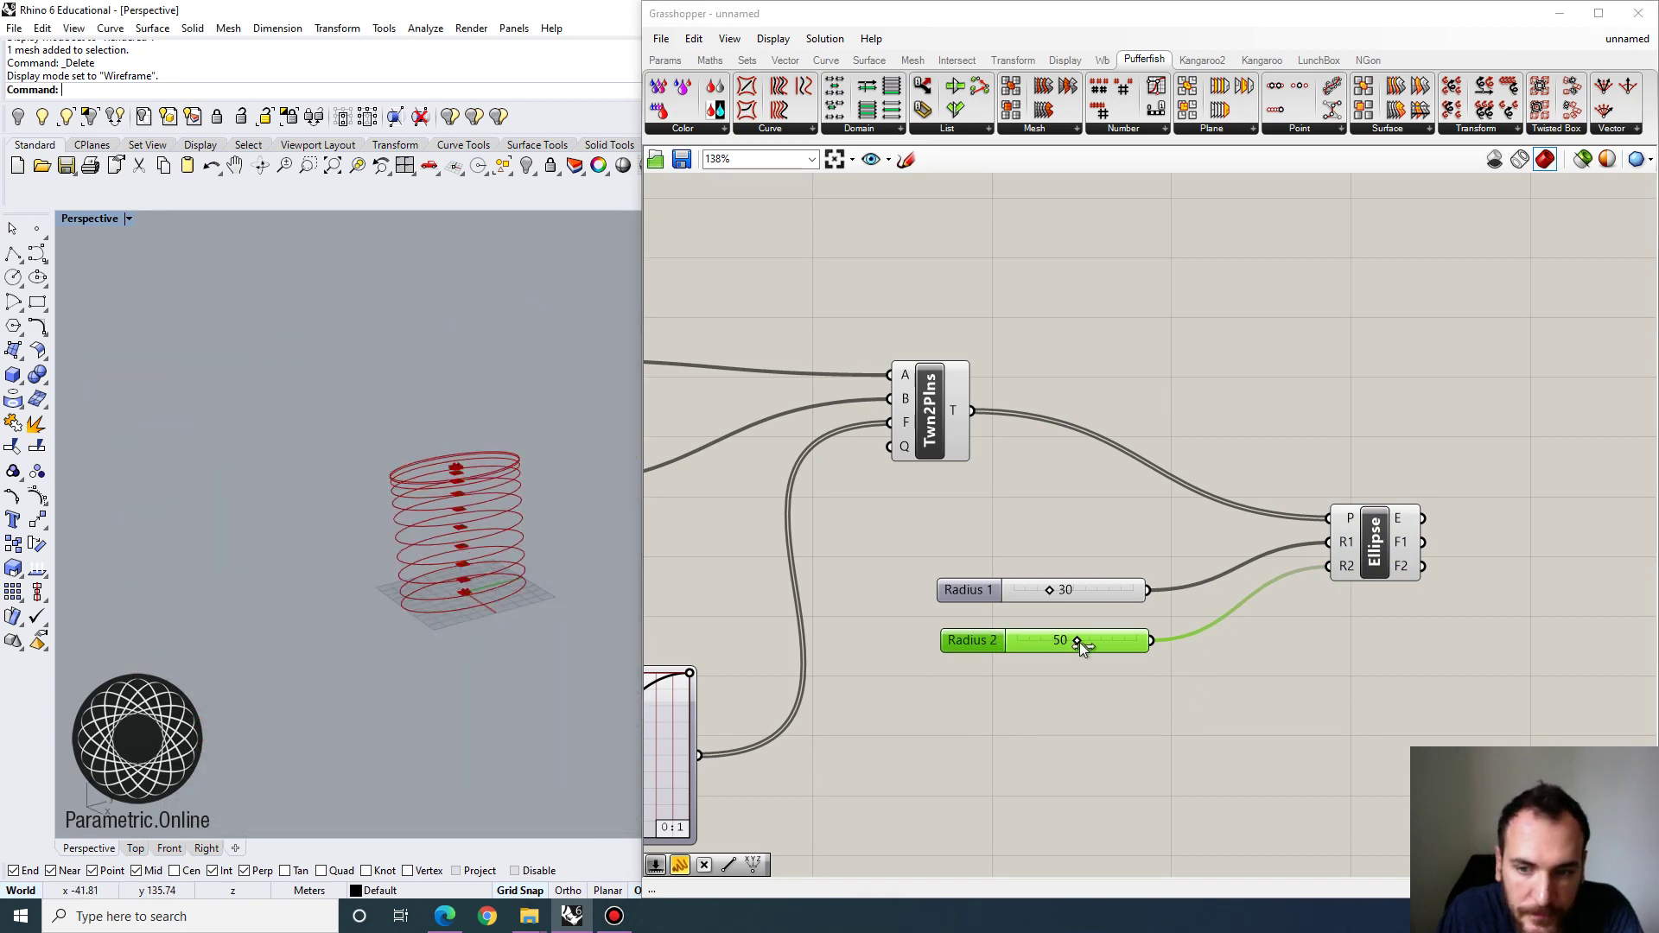
pyautogui.moveTo(1080, 641); pyautogui.dragTo(1035, 595)
pyautogui.scroll(2, 449, 510)
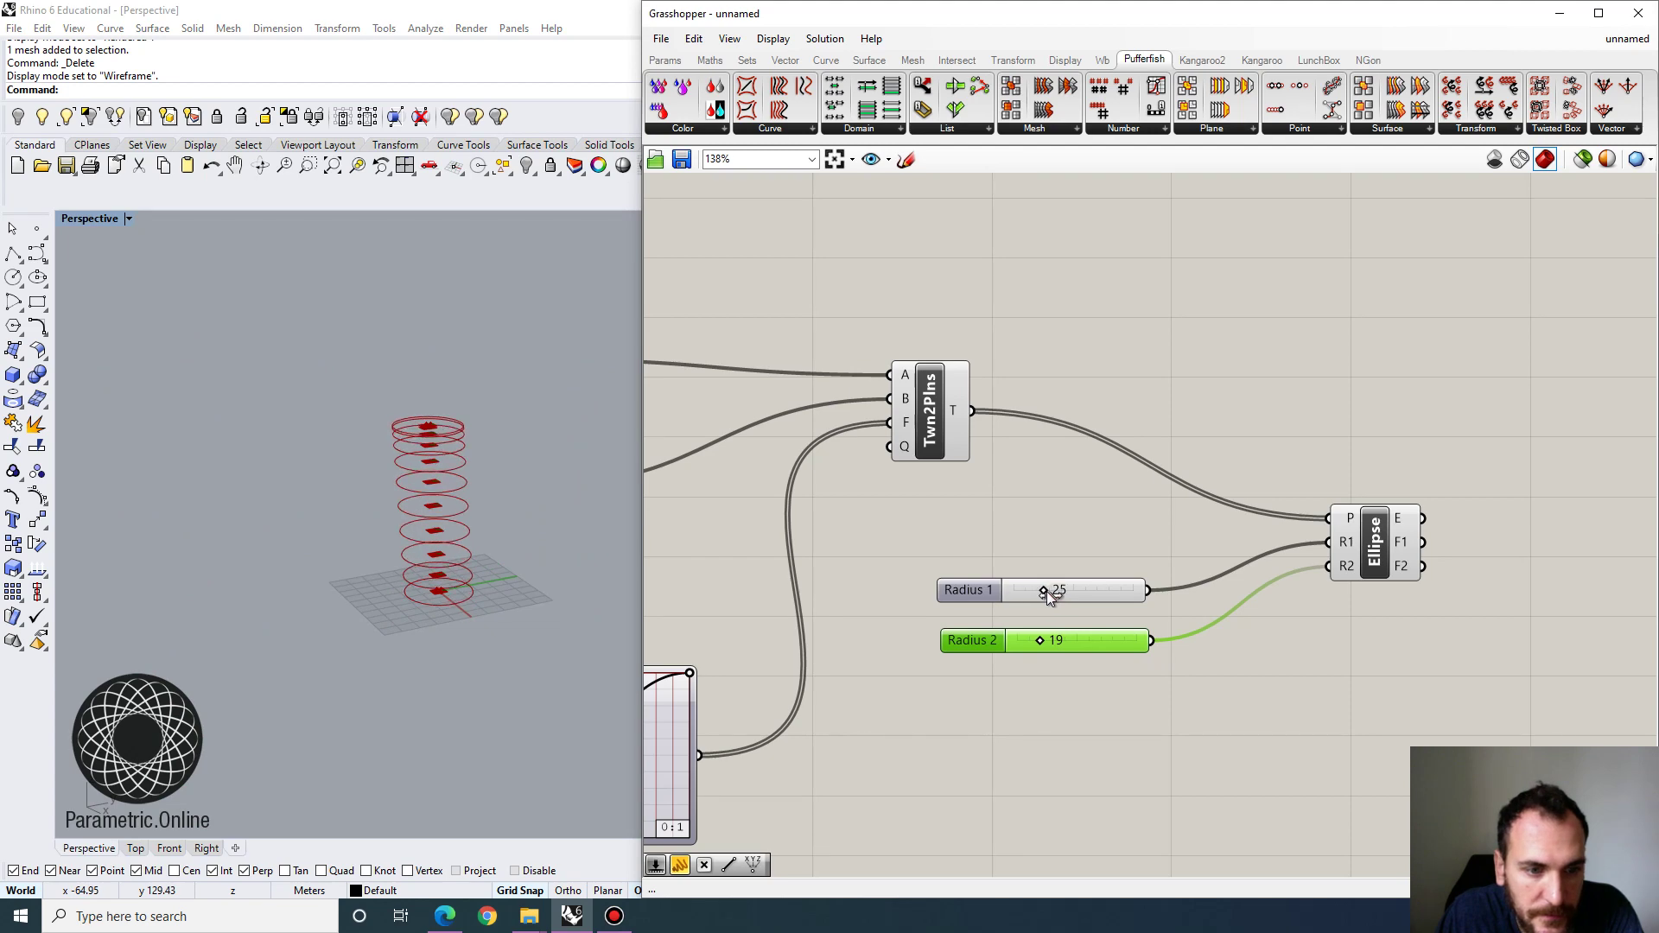
pyautogui.scroll(3, 457, 566)
pyautogui.moveTo(455, 558); pyautogui.dragTo(428, 556, button='right')
pyautogui.click(1185, 544)
pyautogui.scroll(-2, 1193, 541)
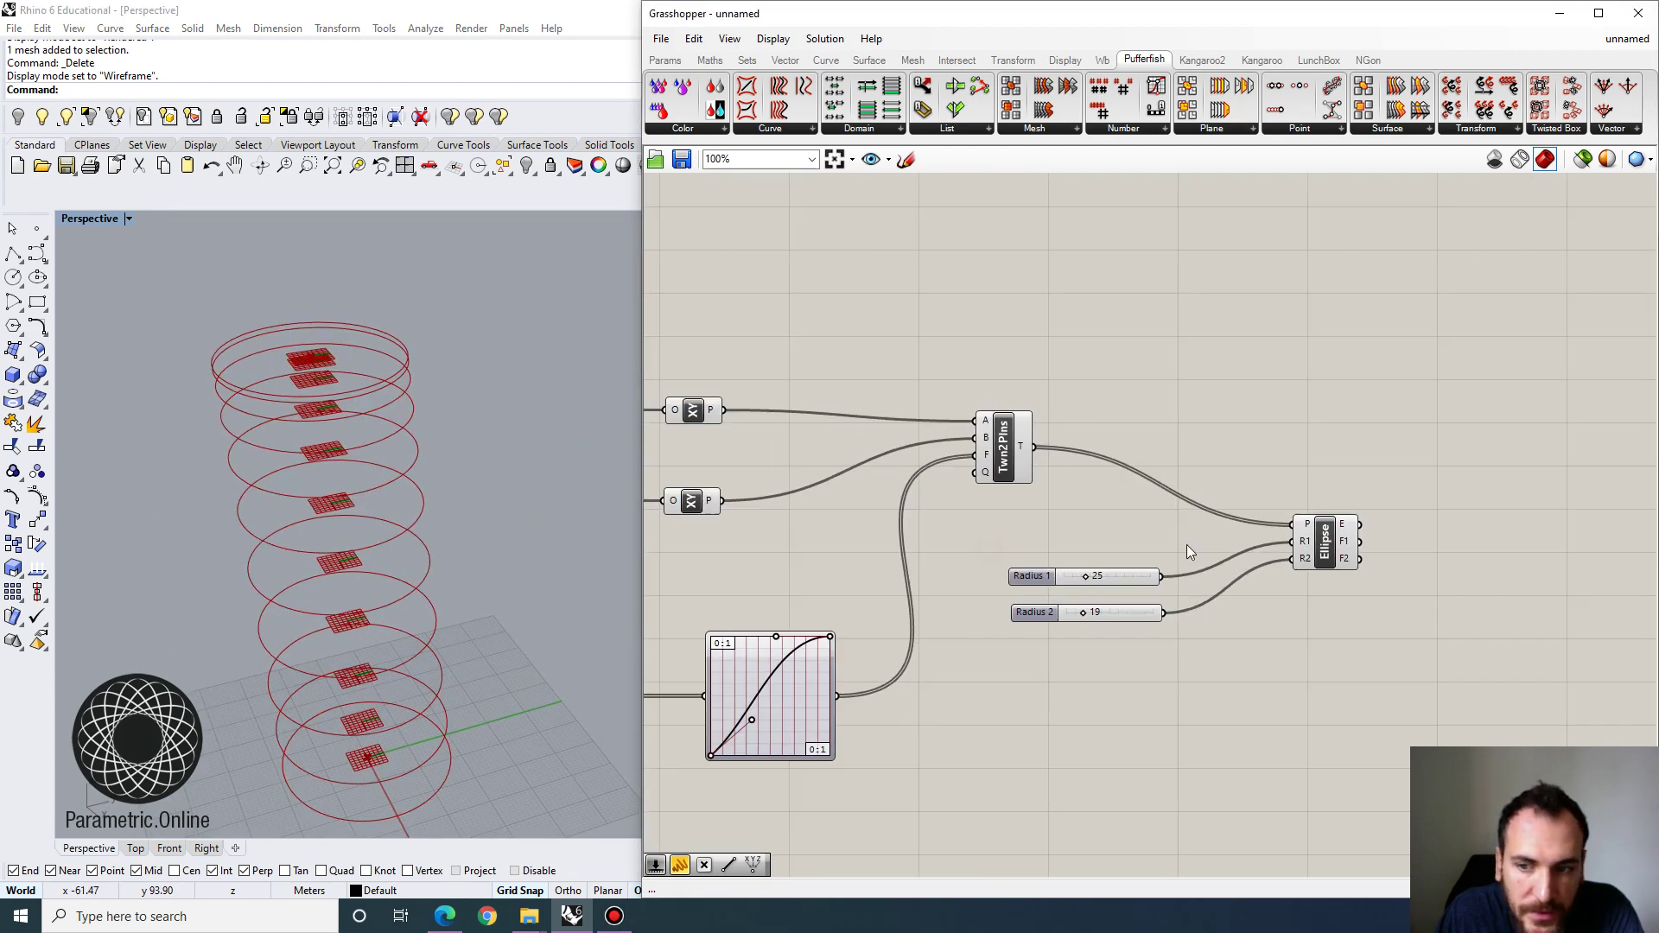
pyautogui.moveTo(1142, 631); pyautogui.dragTo(1134, 555)
pyautogui.moveTo(432, 509); pyautogui.dragTo(419, 432, button='right')
pyautogui.scroll(-3, 419, 423)
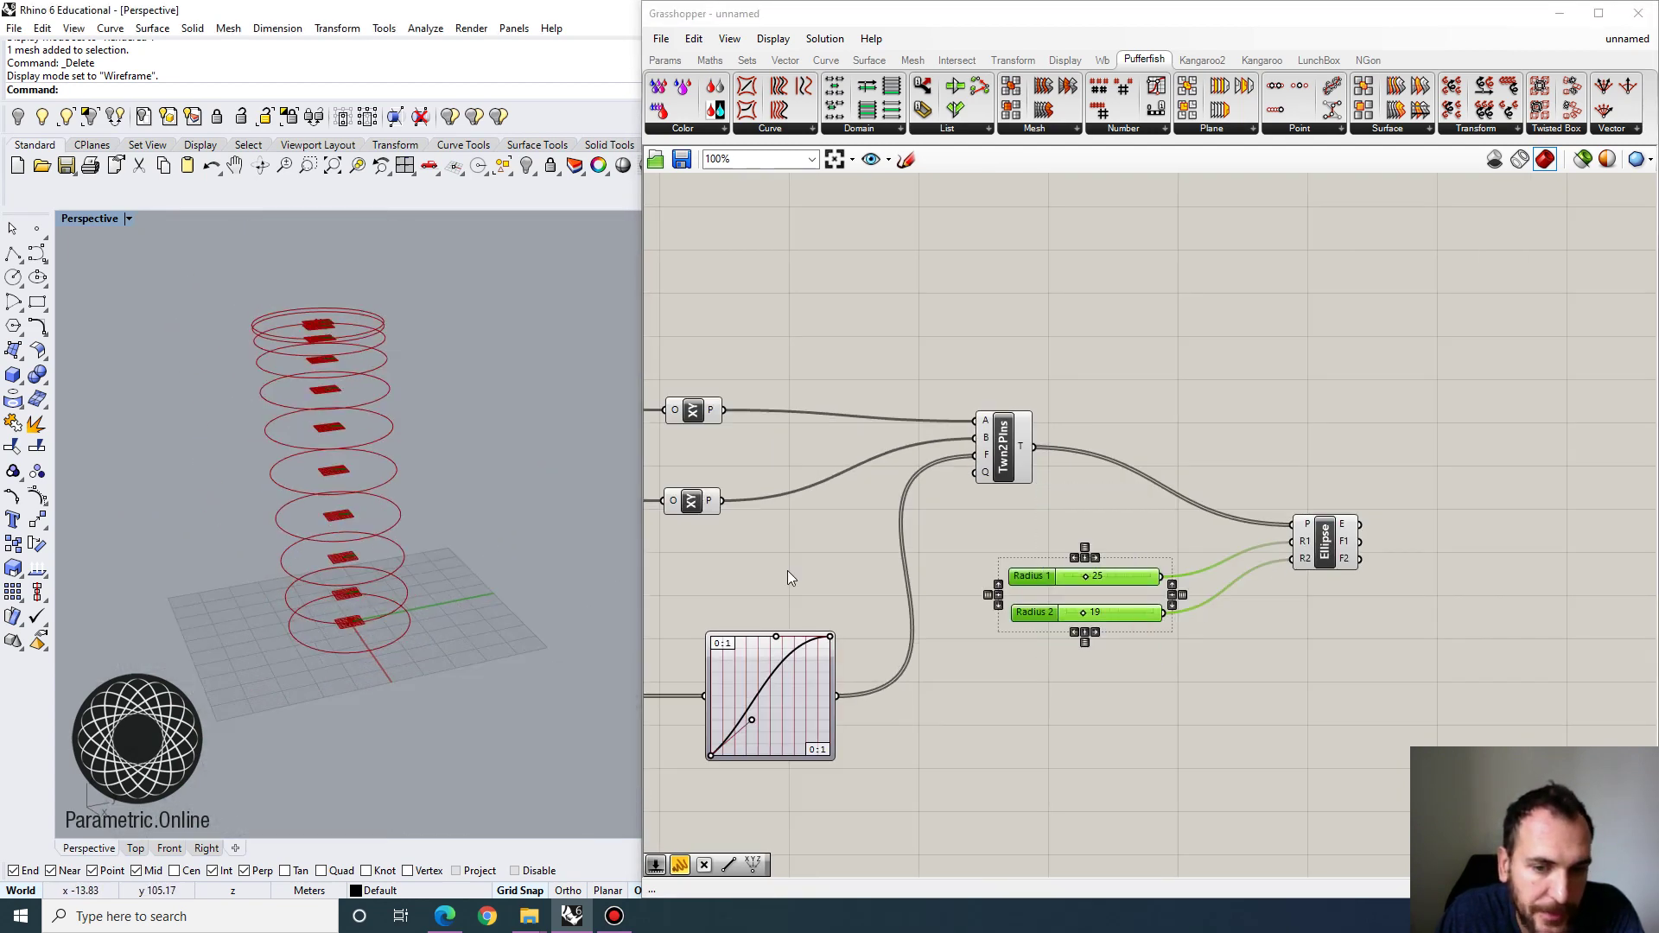
# Duplicate the Graph Mapper directly below the original, keeping its Range input connected.
pyautogui.moveTo(748, 682); pyautogui.dragTo(916, 567, button='right')
pyautogui.scroll(-1, 916, 568)
pyautogui.click(925, 542)
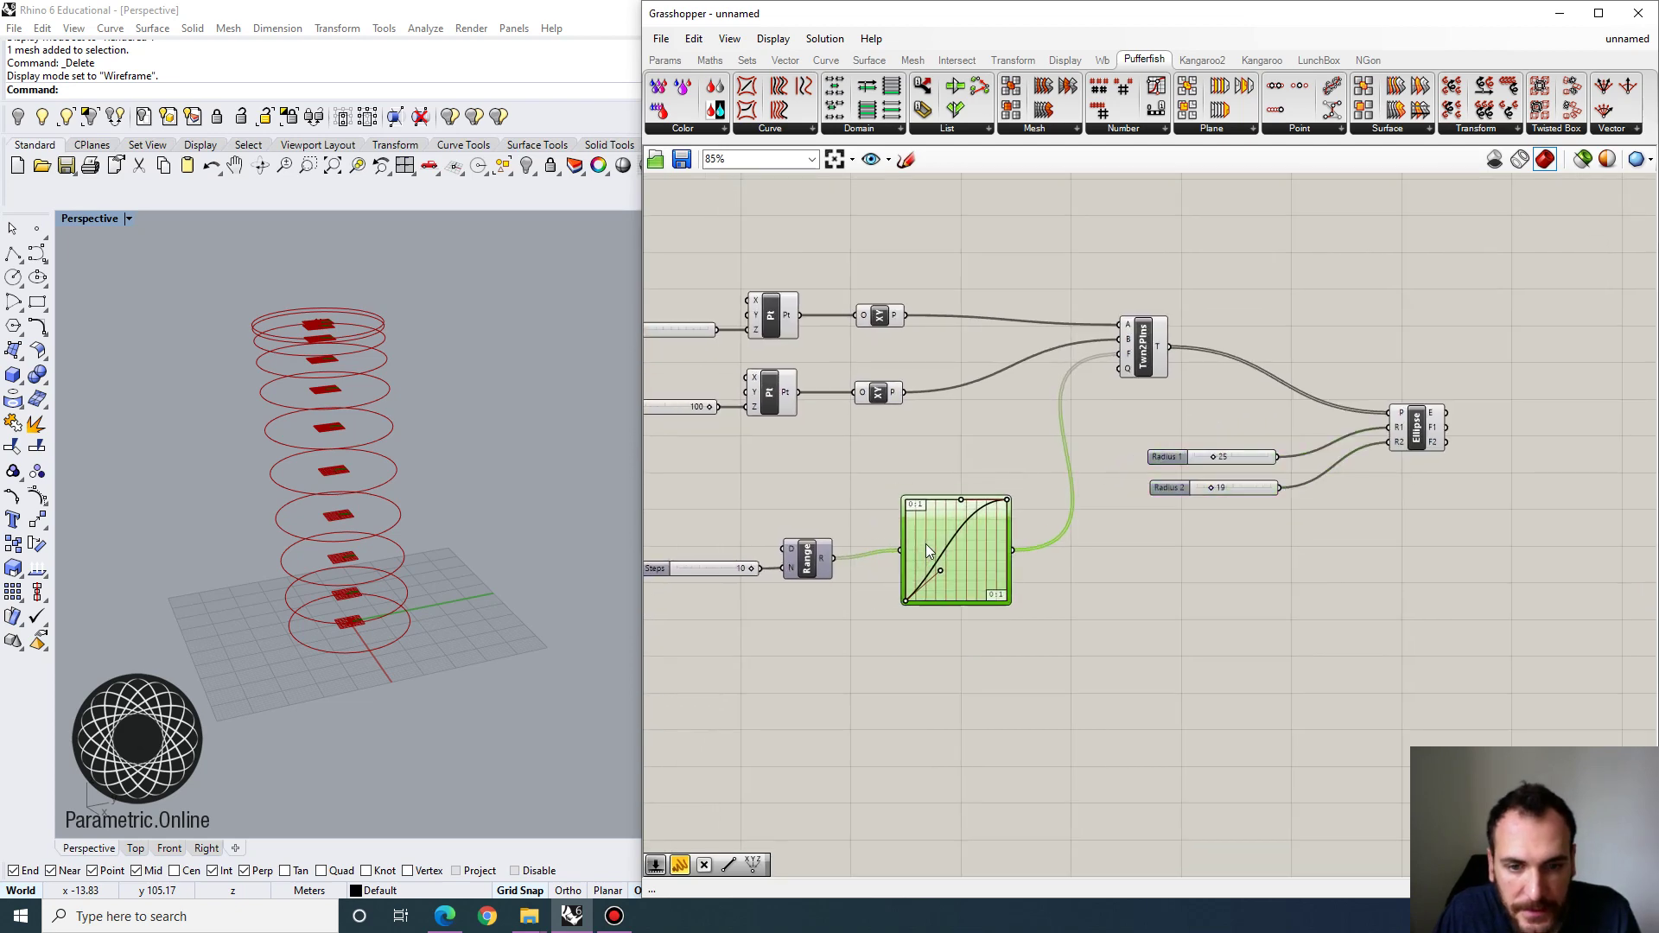
pyautogui.scroll(1, 780, 577)
pyautogui.click(807, 560)
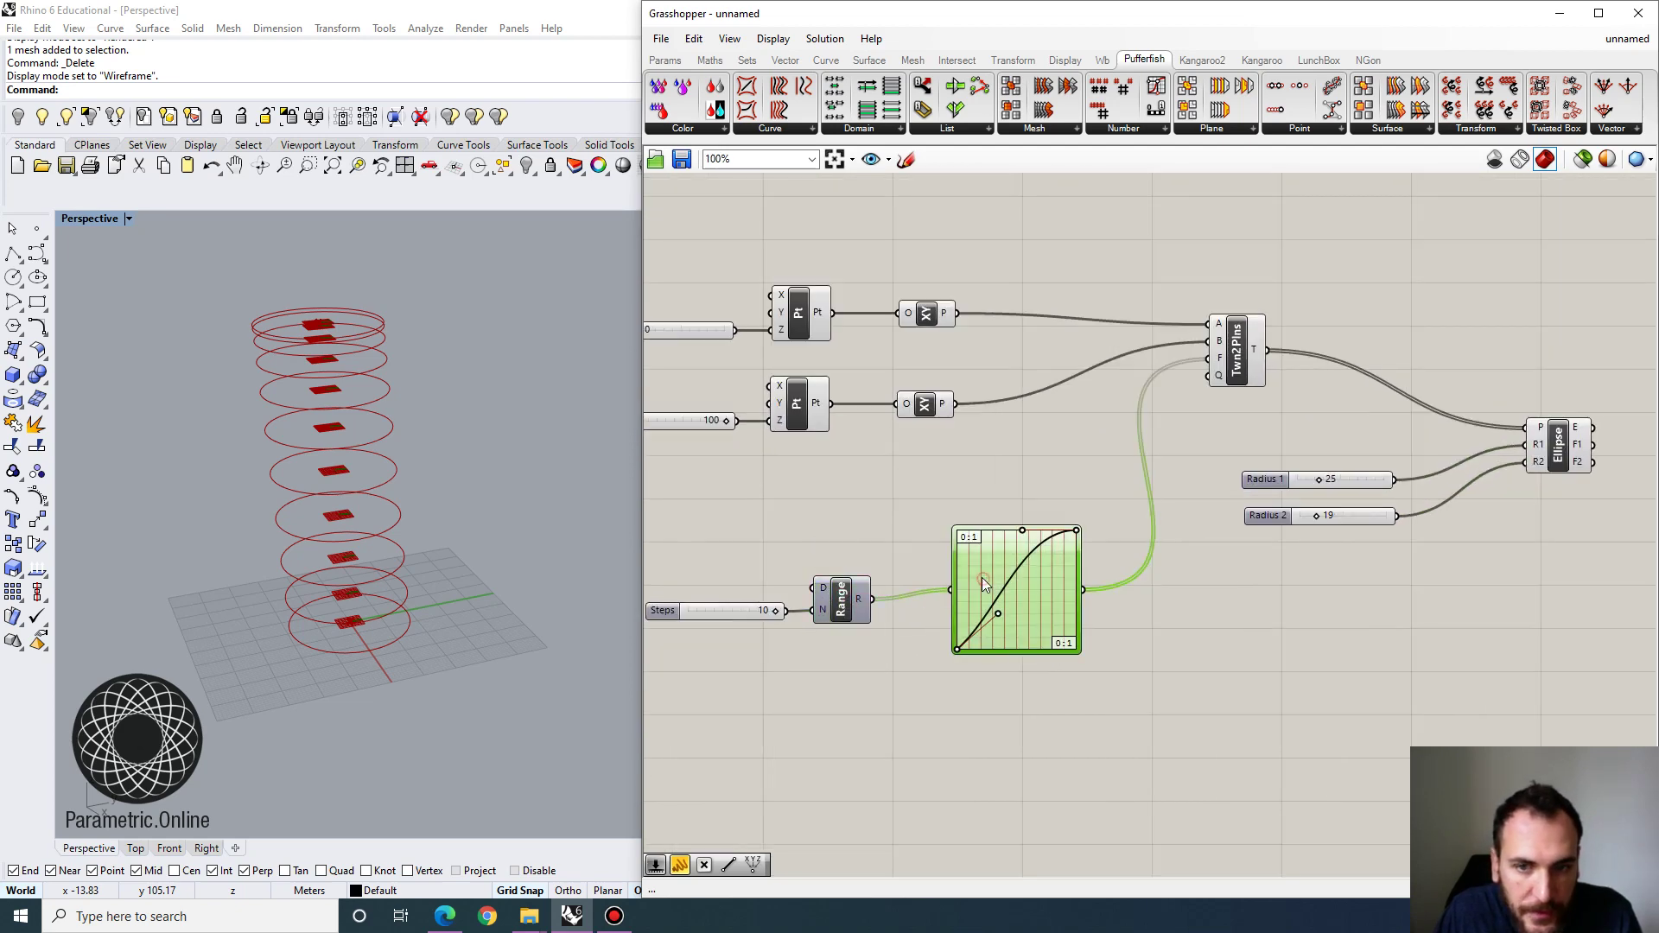
pyautogui.moveTo(982, 577); pyautogui.dragTo(1002, 596, button='right')
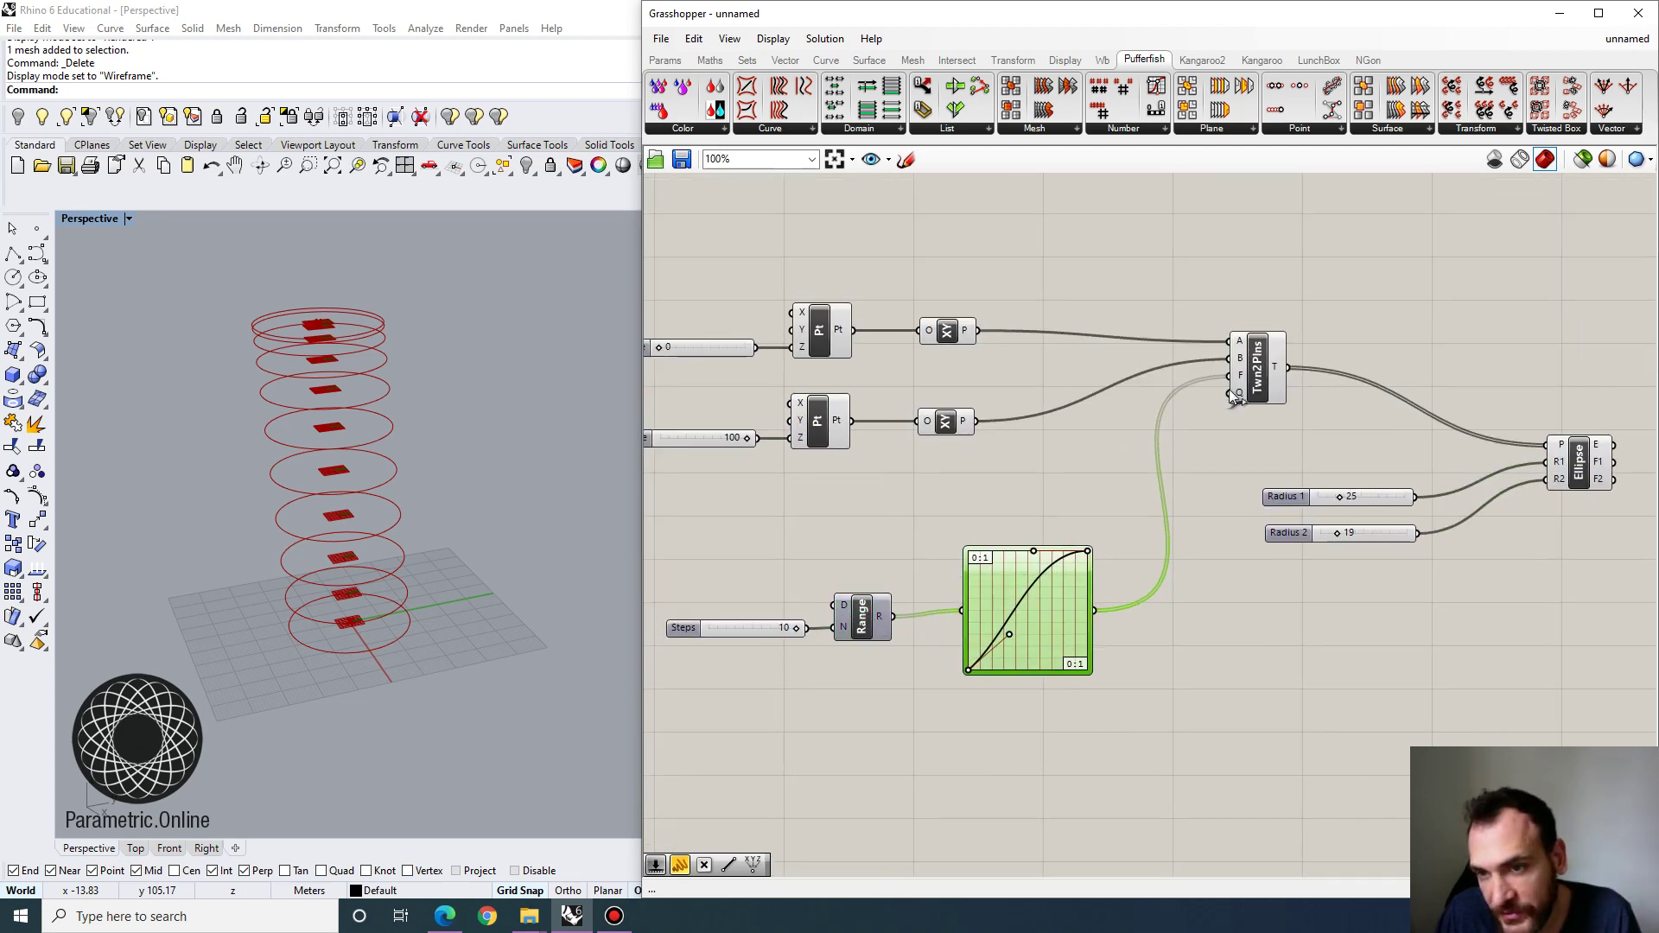
pyautogui.keyDown('alt'); pyautogui.moveTo(1036, 594); pyautogui.dragTo(1033, 744); pyautogui.keyUp('alt')
# Multiply the second Graph Mapper's output by the 25 slider using a Multiplication component, and feed the result into the Ellipse's Radius 1.
pyautogui.moveTo(1092, 727); pyautogui.dragTo(995, 587, button='right')
pyautogui.scroll(2, 1045, 657)
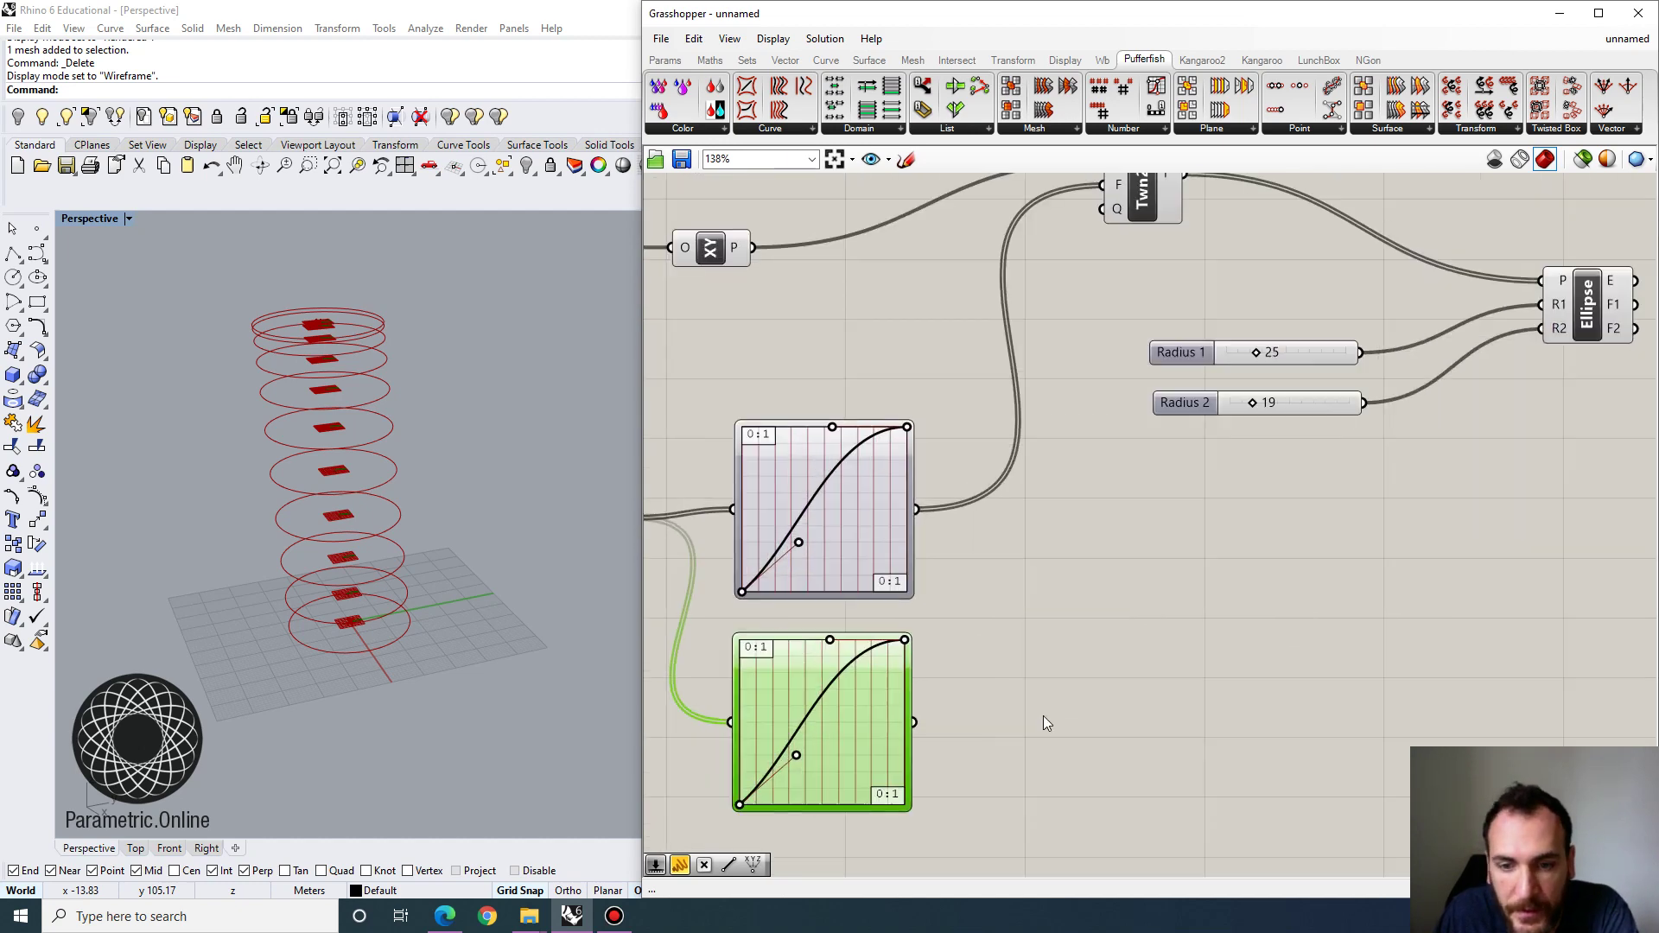
pyautogui.doubleClick(1045, 717)
pyautogui.write('mul')
pyautogui.click(1029, 652)
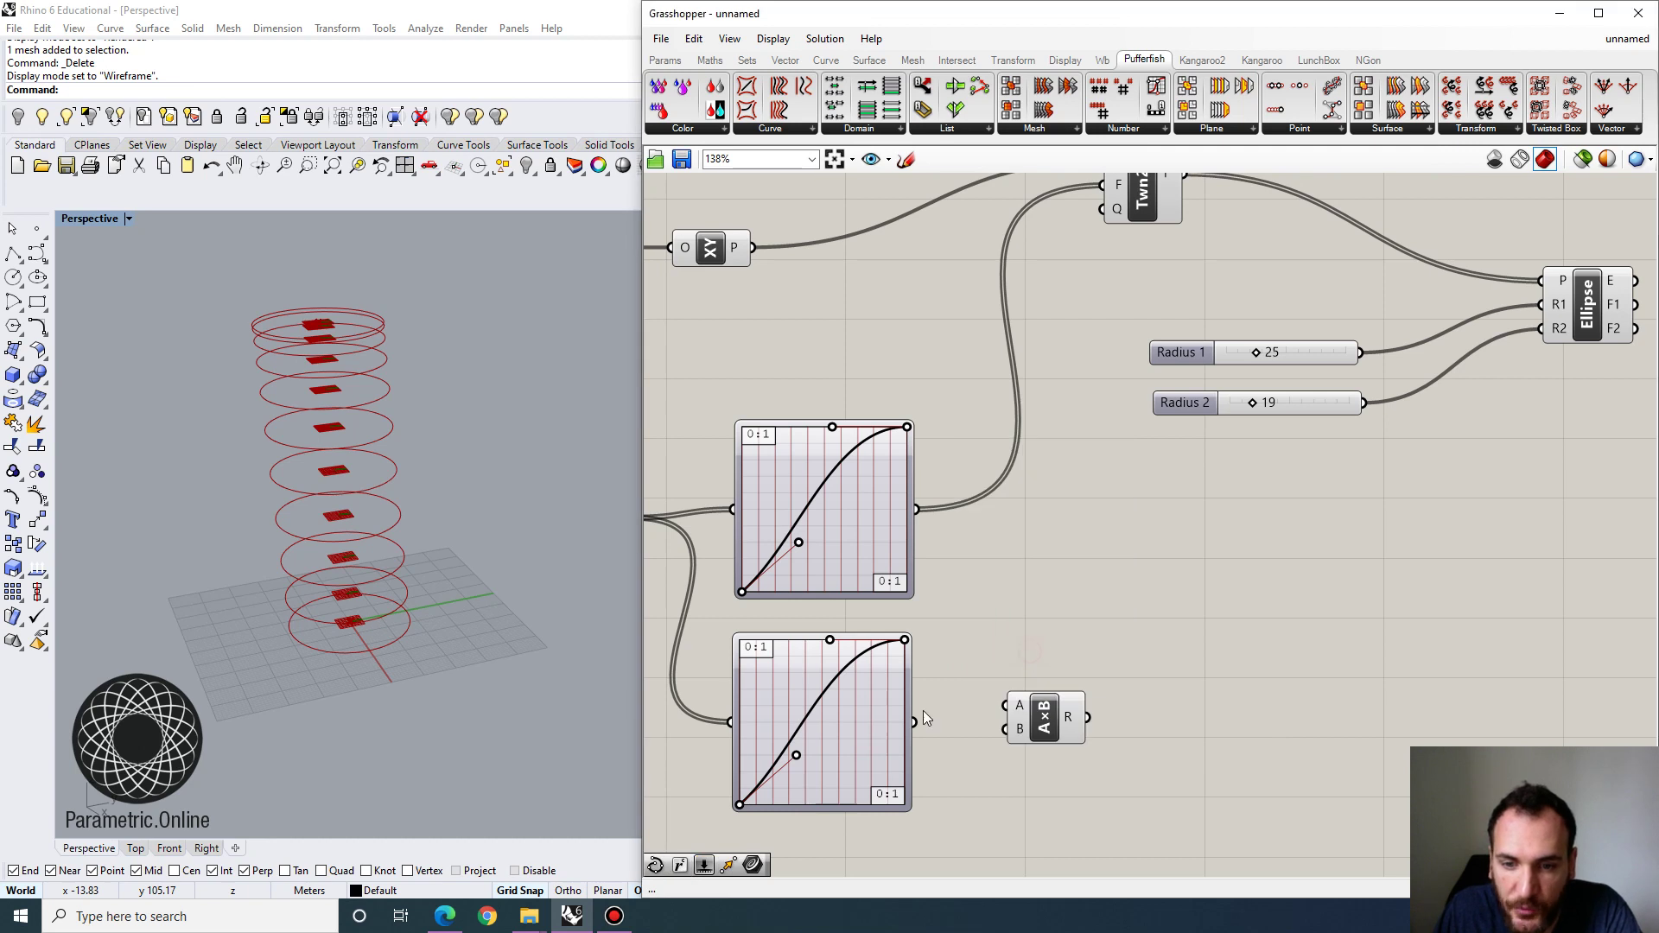
pyautogui.moveTo(1044, 717); pyautogui.dragTo(1331, 570)
pyautogui.moveTo(1353, 357); pyautogui.dragTo(1226, 343)
pyautogui.moveTo(1311, 594); pyautogui.dragTo(1360, 492)
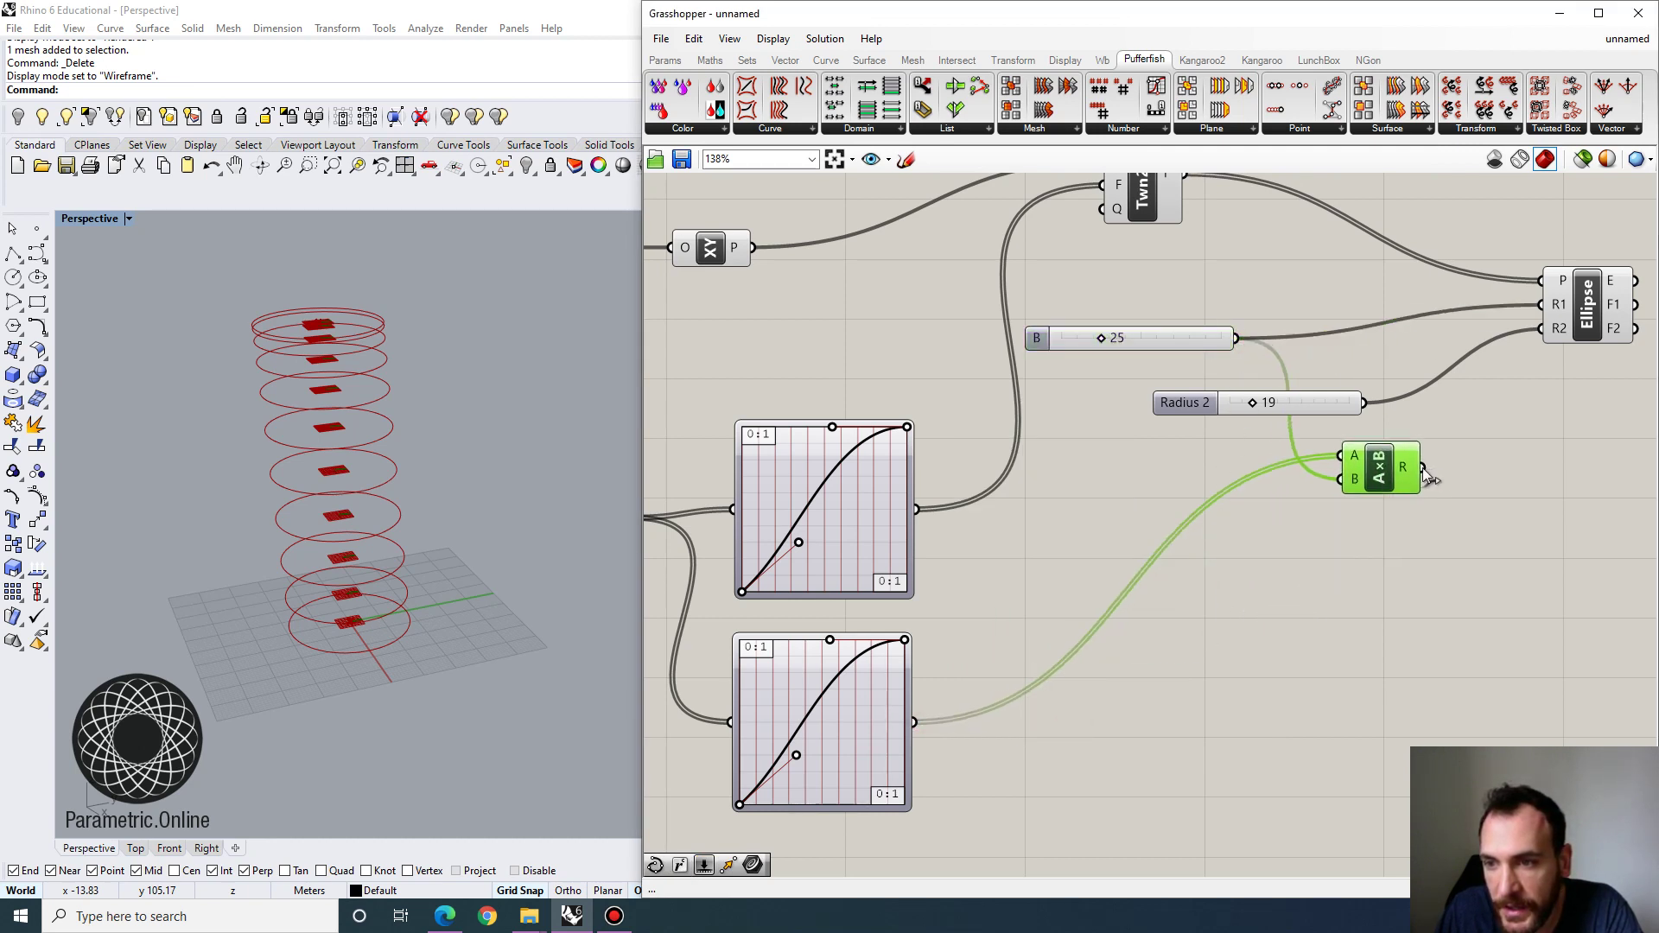
pyautogui.moveTo(1560, 311); pyautogui.dragTo(1560, 313)
# Reshape the second Graph Mapper's Bezier to start near mid-height, dip slightly, and climb diagonally to its upper end.
pyautogui.moveTo(459, 630); pyautogui.dragTo(444, 637, button='right')
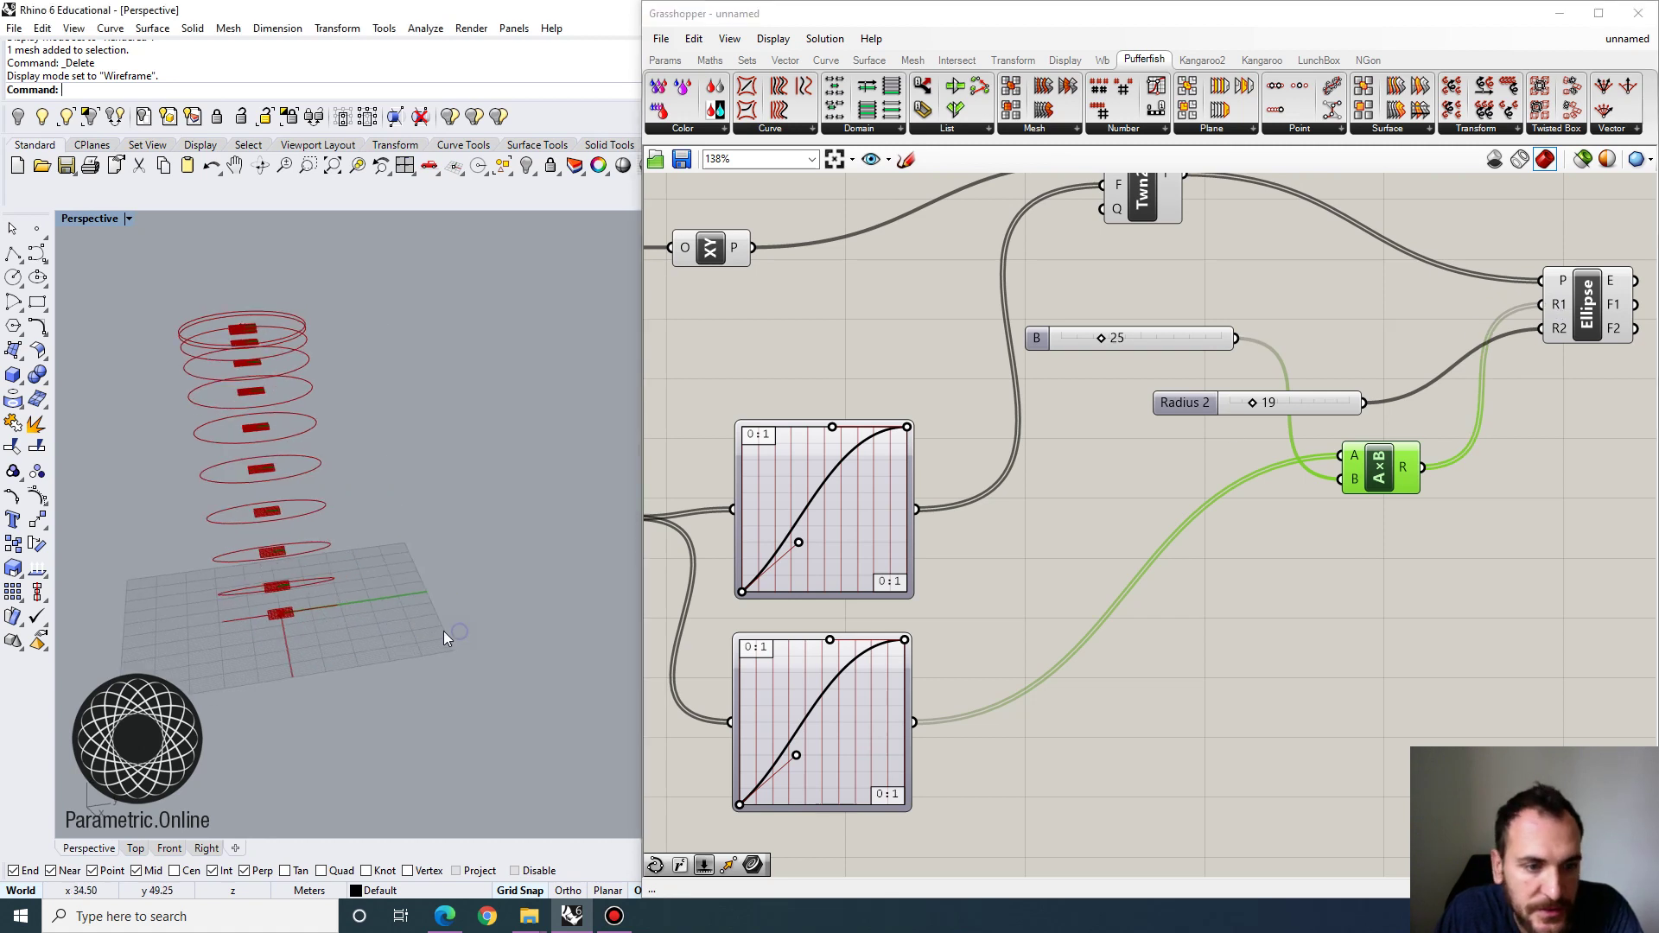
pyautogui.moveTo(830, 745); pyautogui.dragTo(853, 713, button='right')
pyautogui.moveTo(766, 771); pyautogui.dragTo(859, 715)
pyautogui.scroll(-3, 530, 674)
pyautogui.scroll(4, 423, 519)
pyautogui.moveTo(259, 605); pyautogui.dragTo(415, 432, button='right')
pyautogui.scroll(-4, 393, 474)
pyautogui.scroll(4, 392, 475)
pyautogui.moveTo(766, 696); pyautogui.dragTo(785, 698)
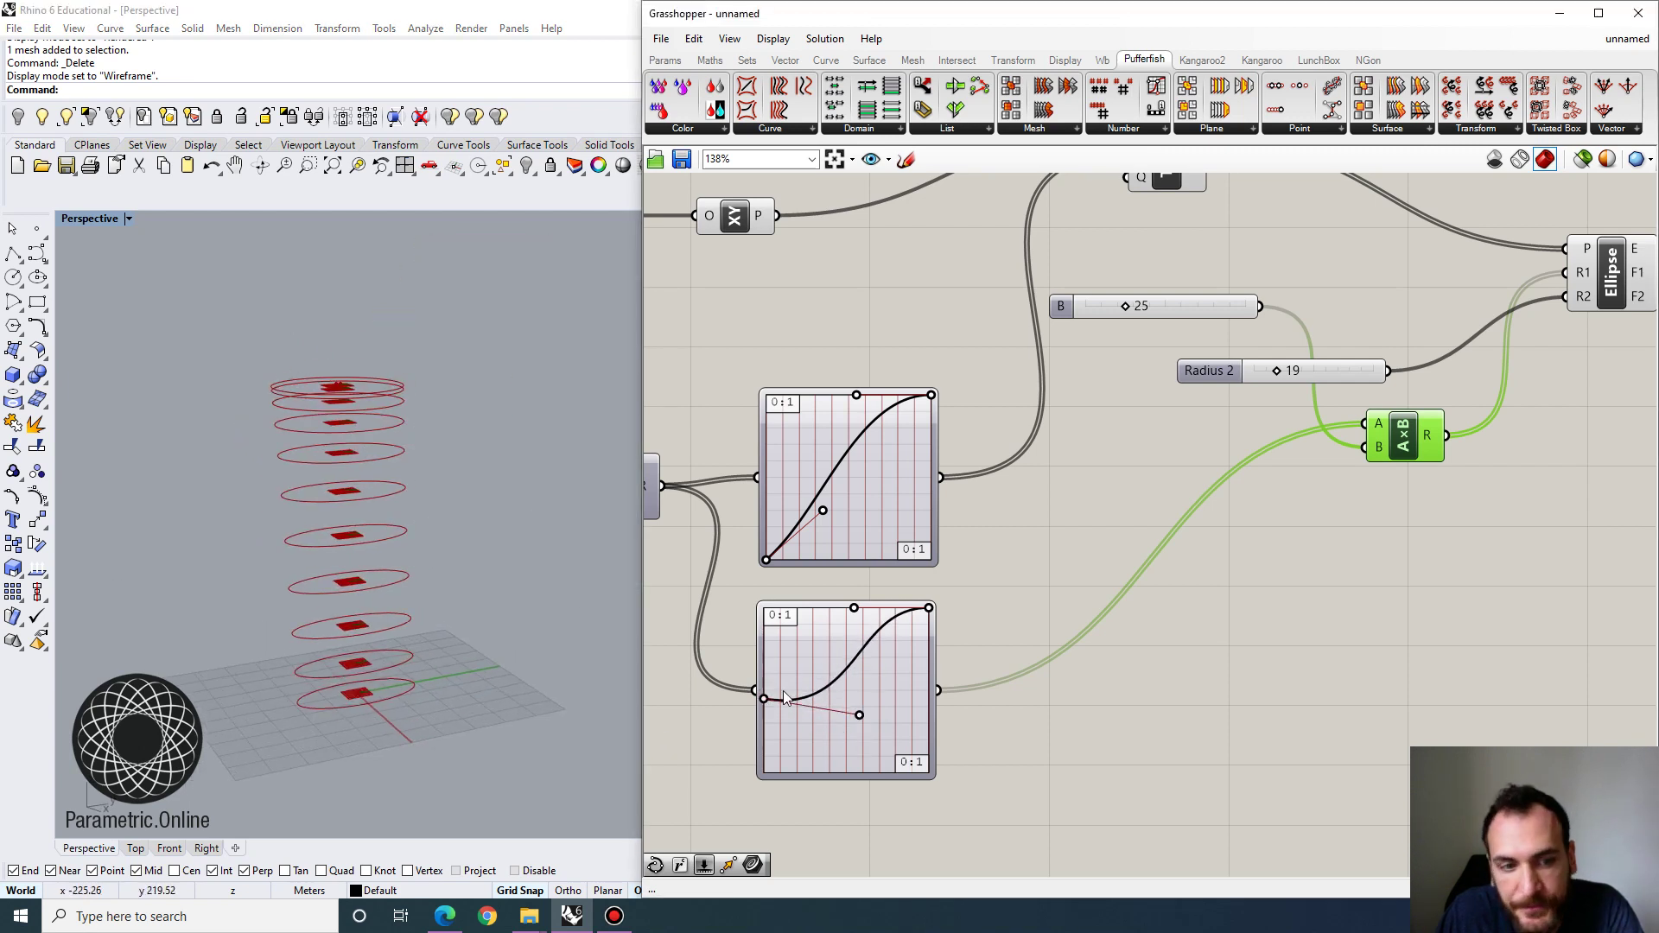
pyautogui.moveTo(928, 609); pyautogui.dragTo(867, 660)
pyautogui.moveTo(363, 648); pyautogui.dragTo(385, 608, button='right')
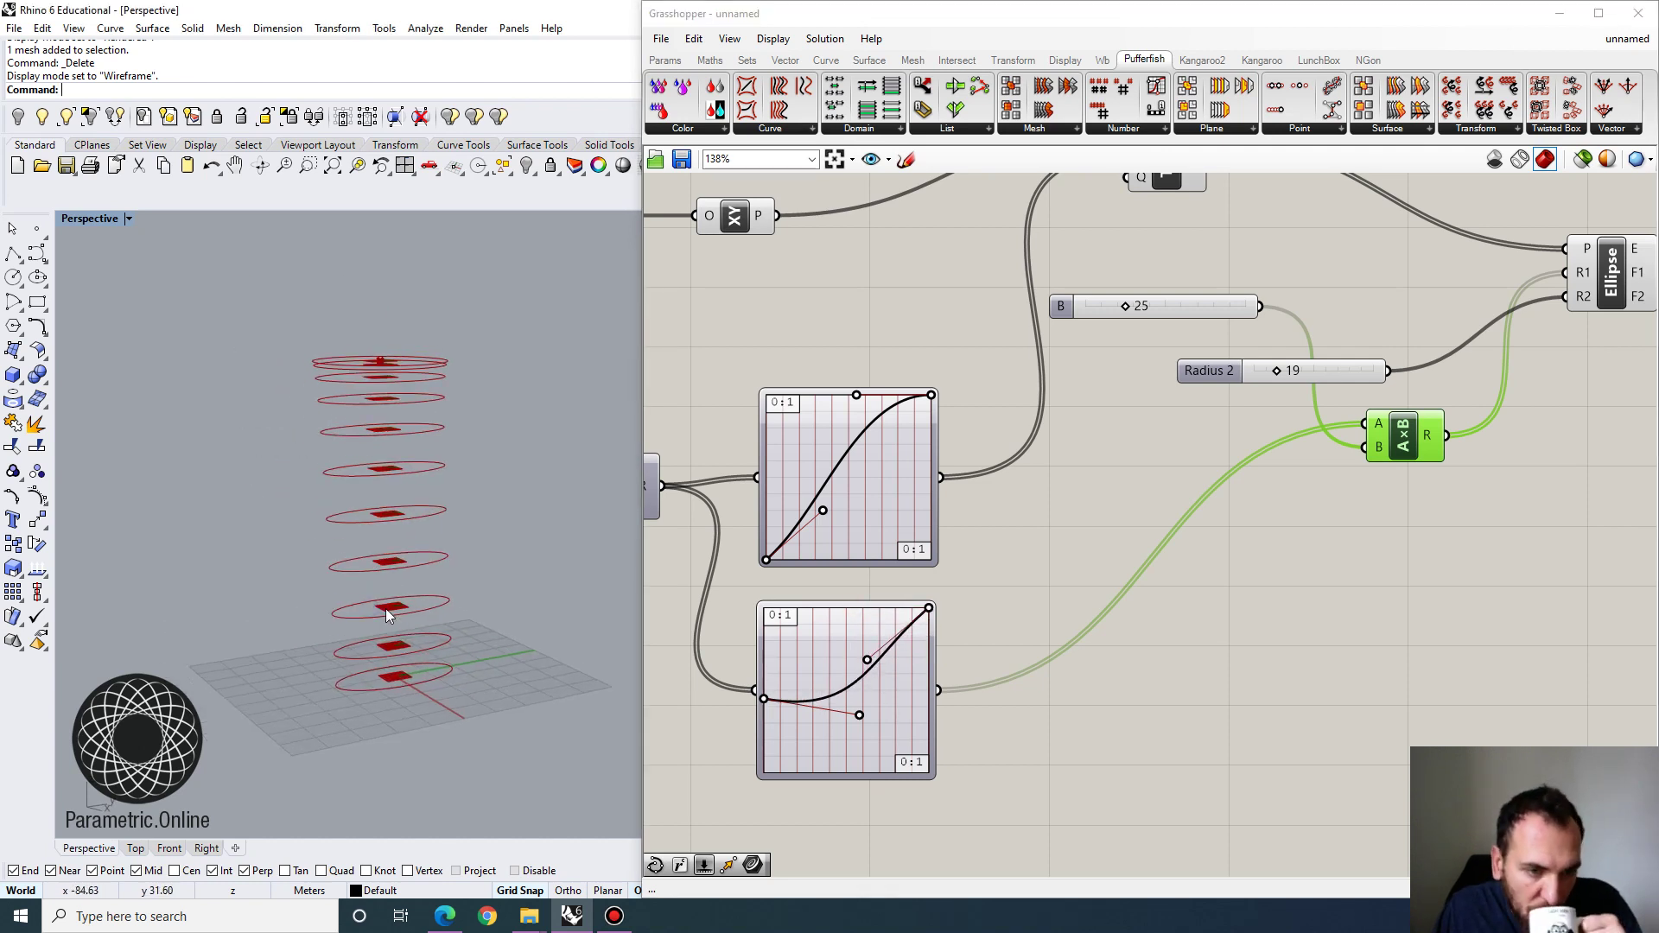
pyautogui.moveTo(386, 608); pyautogui.dragTo(334, 474, button='right')
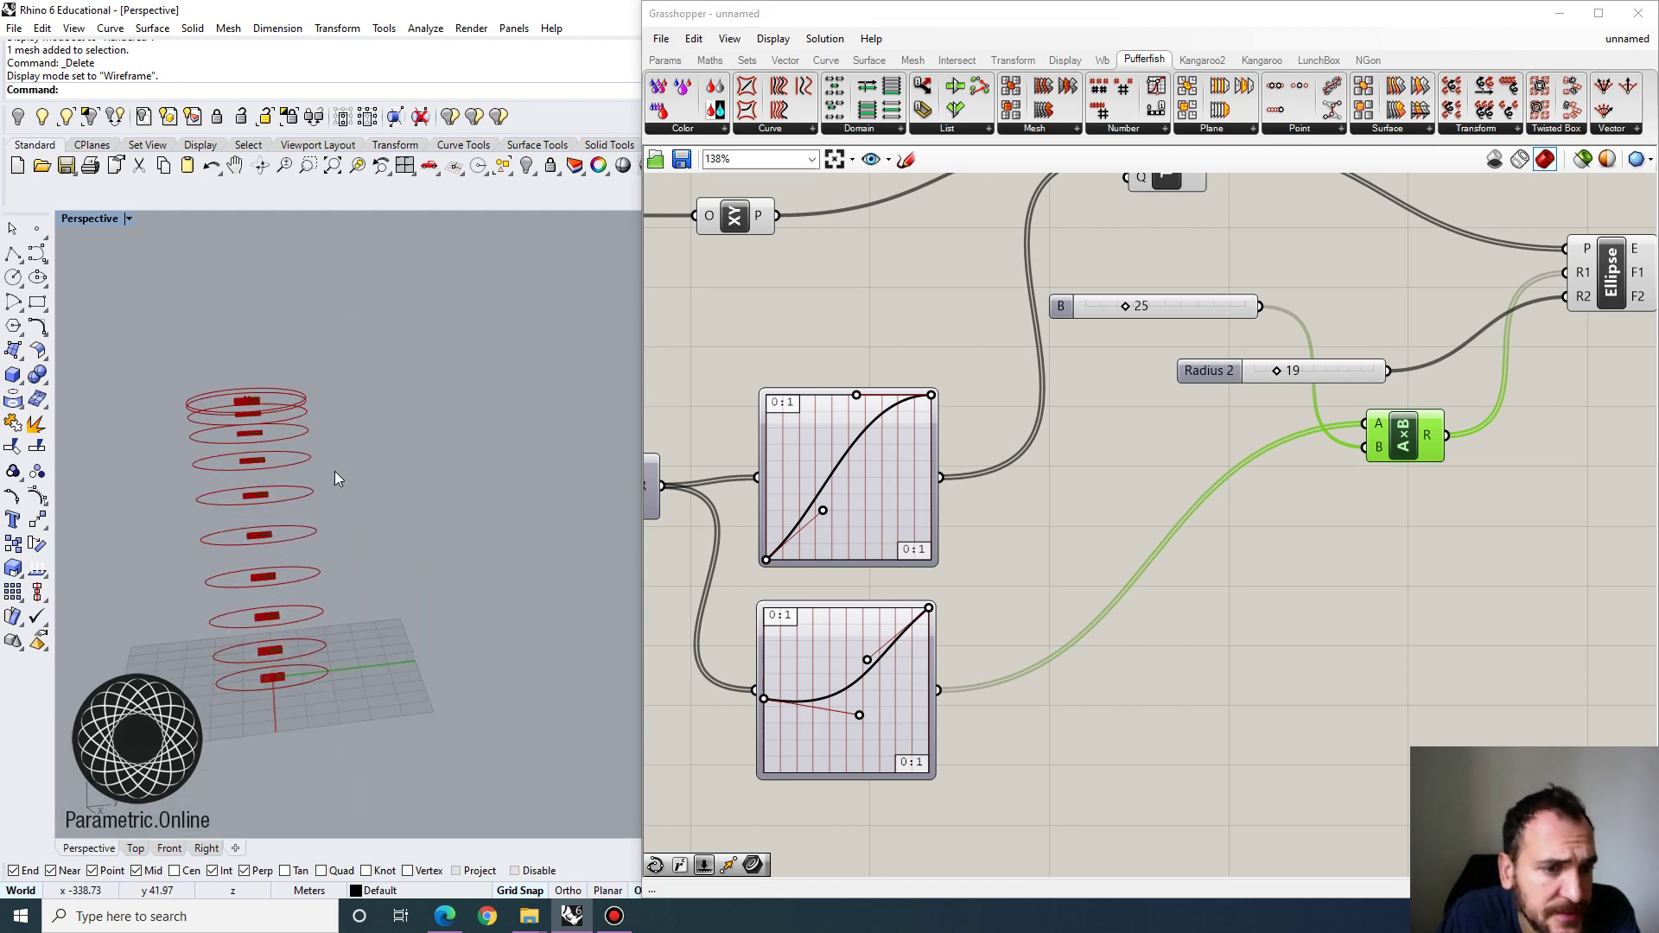
# Add a Rotate component beyond the Ellipse and connect the ellipse curves to its geometry input.
pyautogui.scroll(-3, 1103, 500)
pyautogui.scroll(2, 1245, 473)
pyautogui.click(1190, 412)
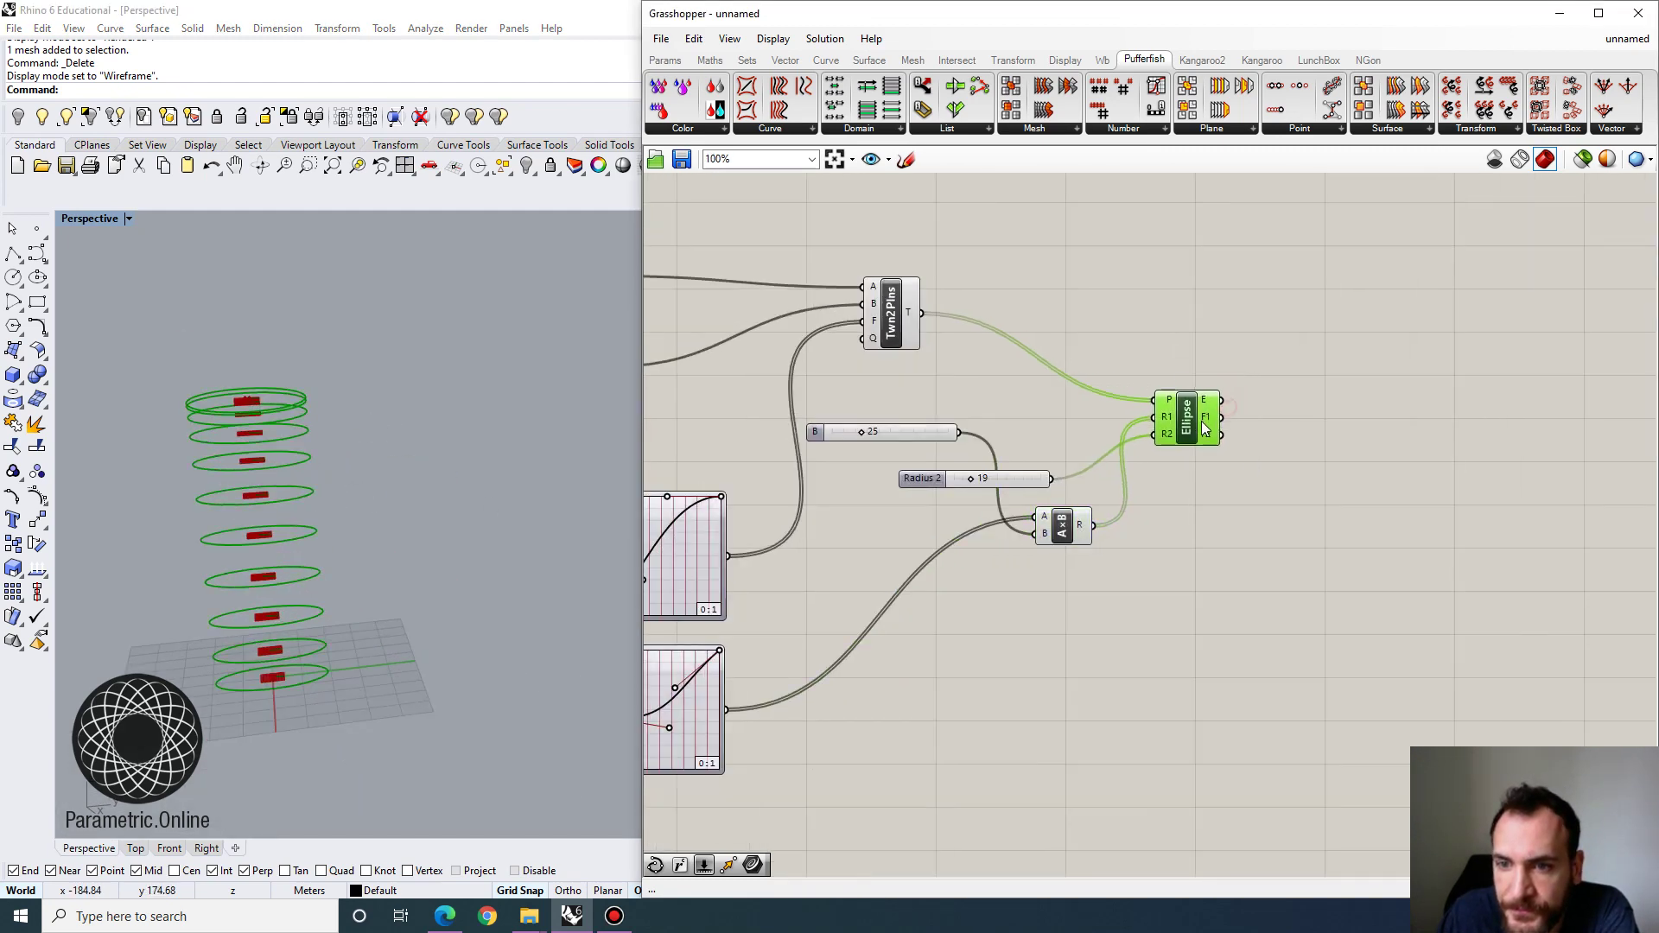
pyautogui.scroll(2, 1194, 424)
pyautogui.scroll(-3, 1232, 480)
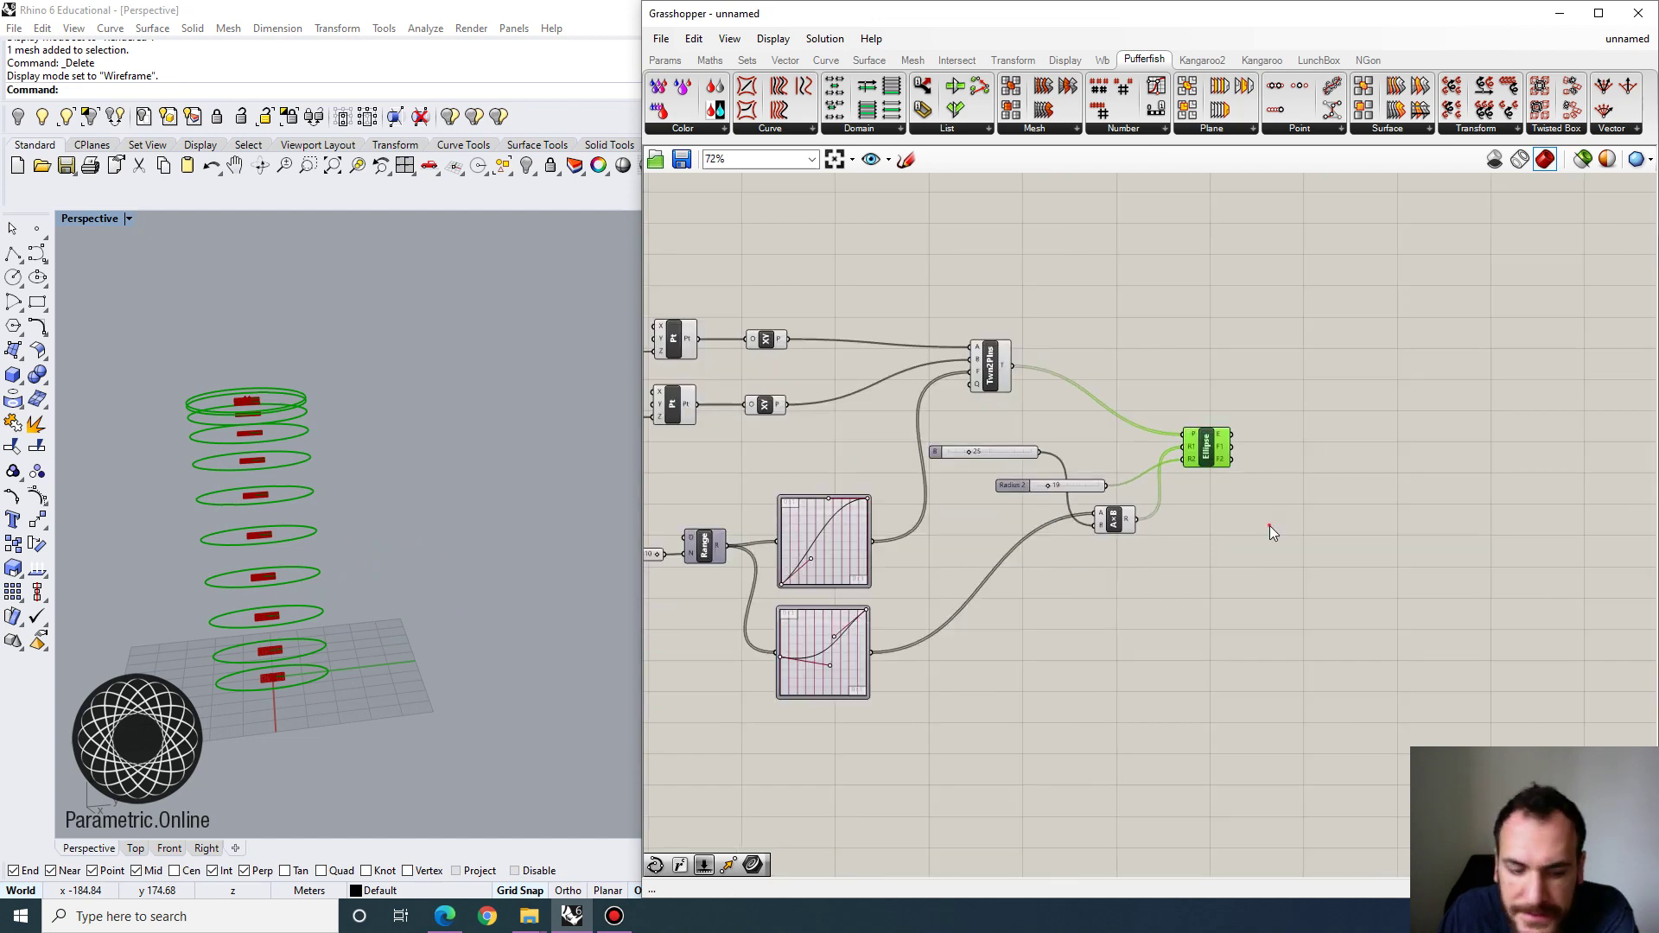
pyautogui.doubleClick(1268, 526)
pyautogui.write('rotat')
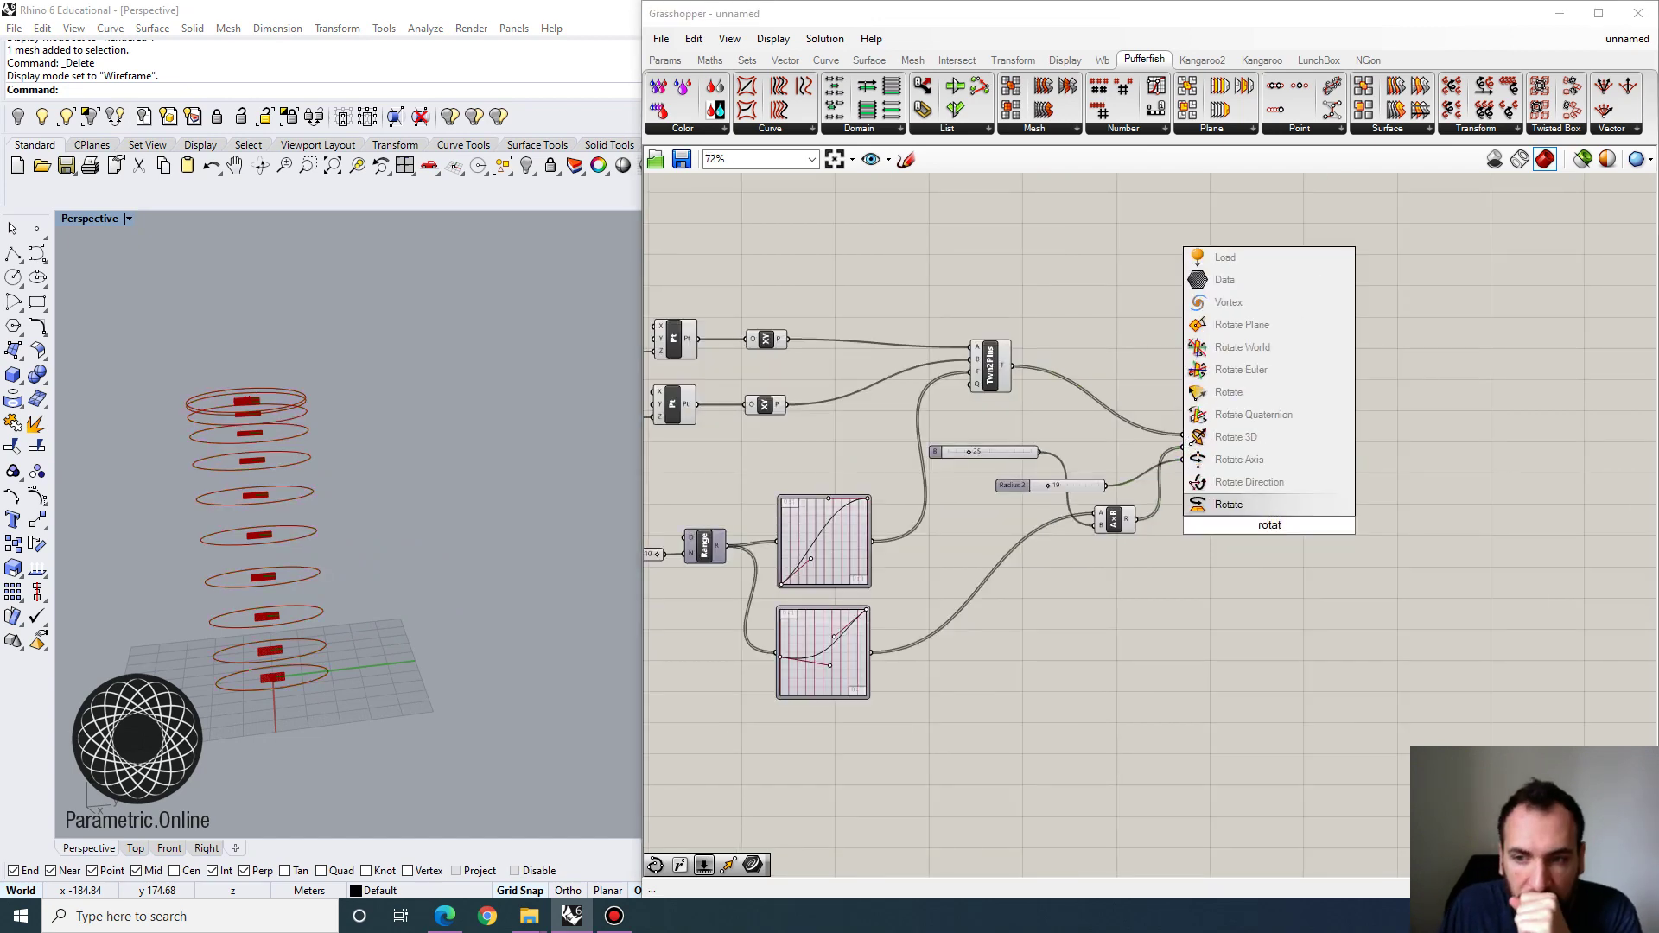
pyautogui.click(1245, 505)
pyautogui.scroll(1, 1263, 535)
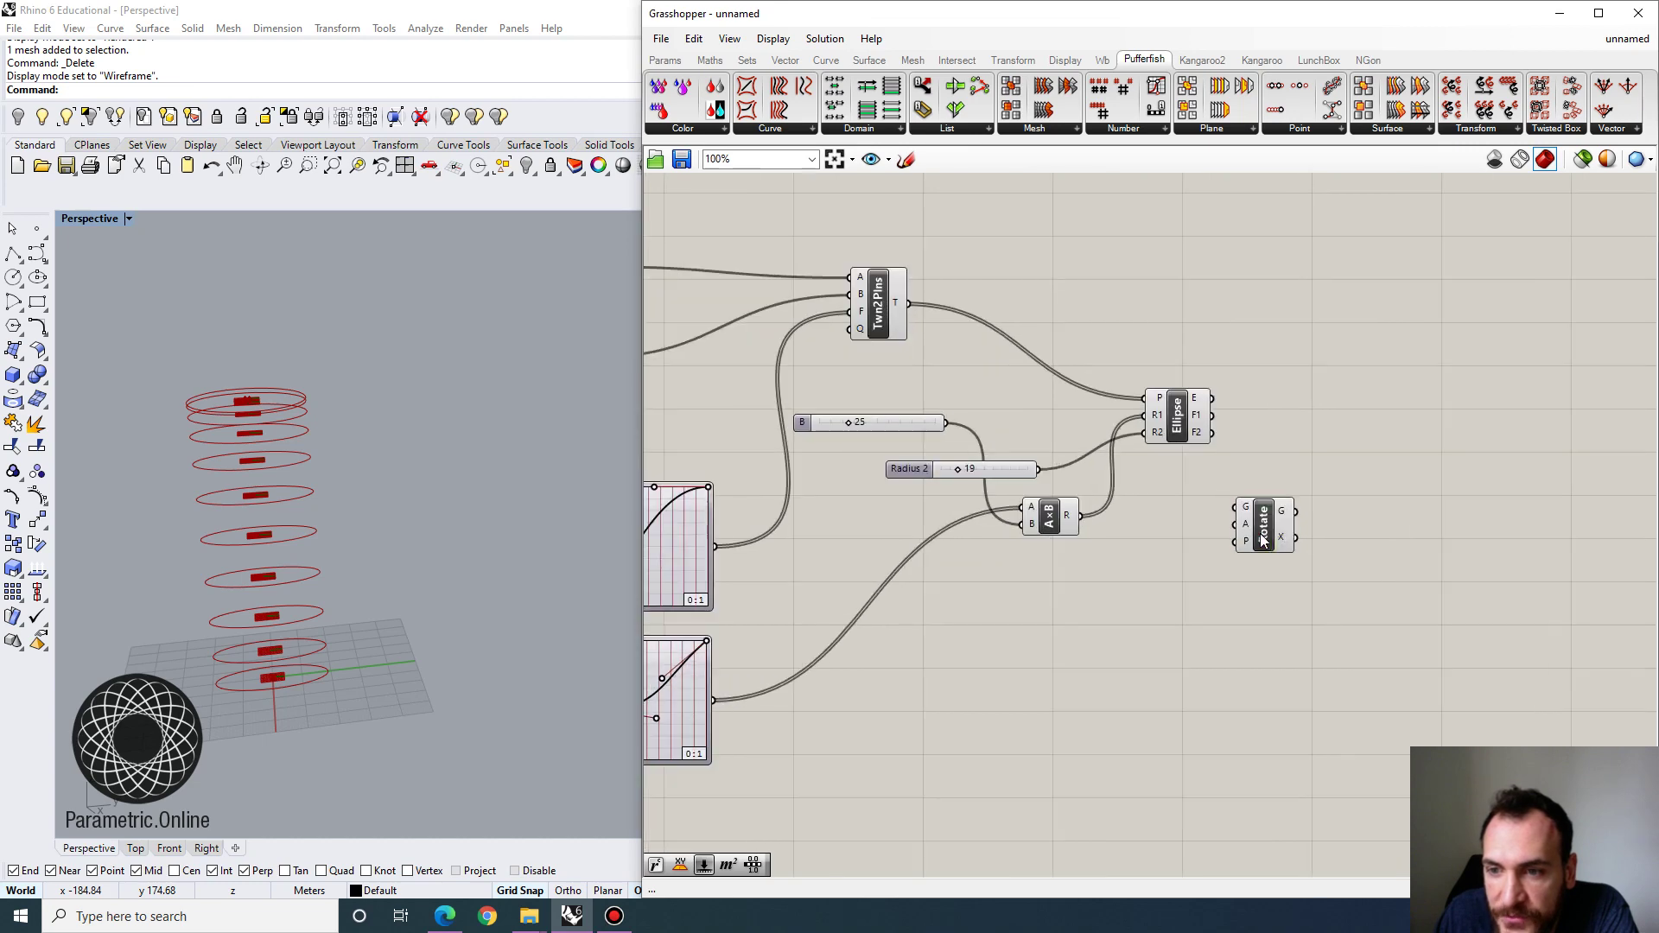
pyautogui.moveTo(1263, 540); pyautogui.dragTo(1364, 511)
pyautogui.click(1196, 438)
# Connect the tweened planes to the Rotate component's plane input.
pyautogui.scroll(-1, 1218, 484)
pyautogui.moveTo(870, 429); pyautogui.dragTo(954, 469, button='right')
pyautogui.moveTo(769, 407); pyautogui.dragTo(791, 415, button='right')
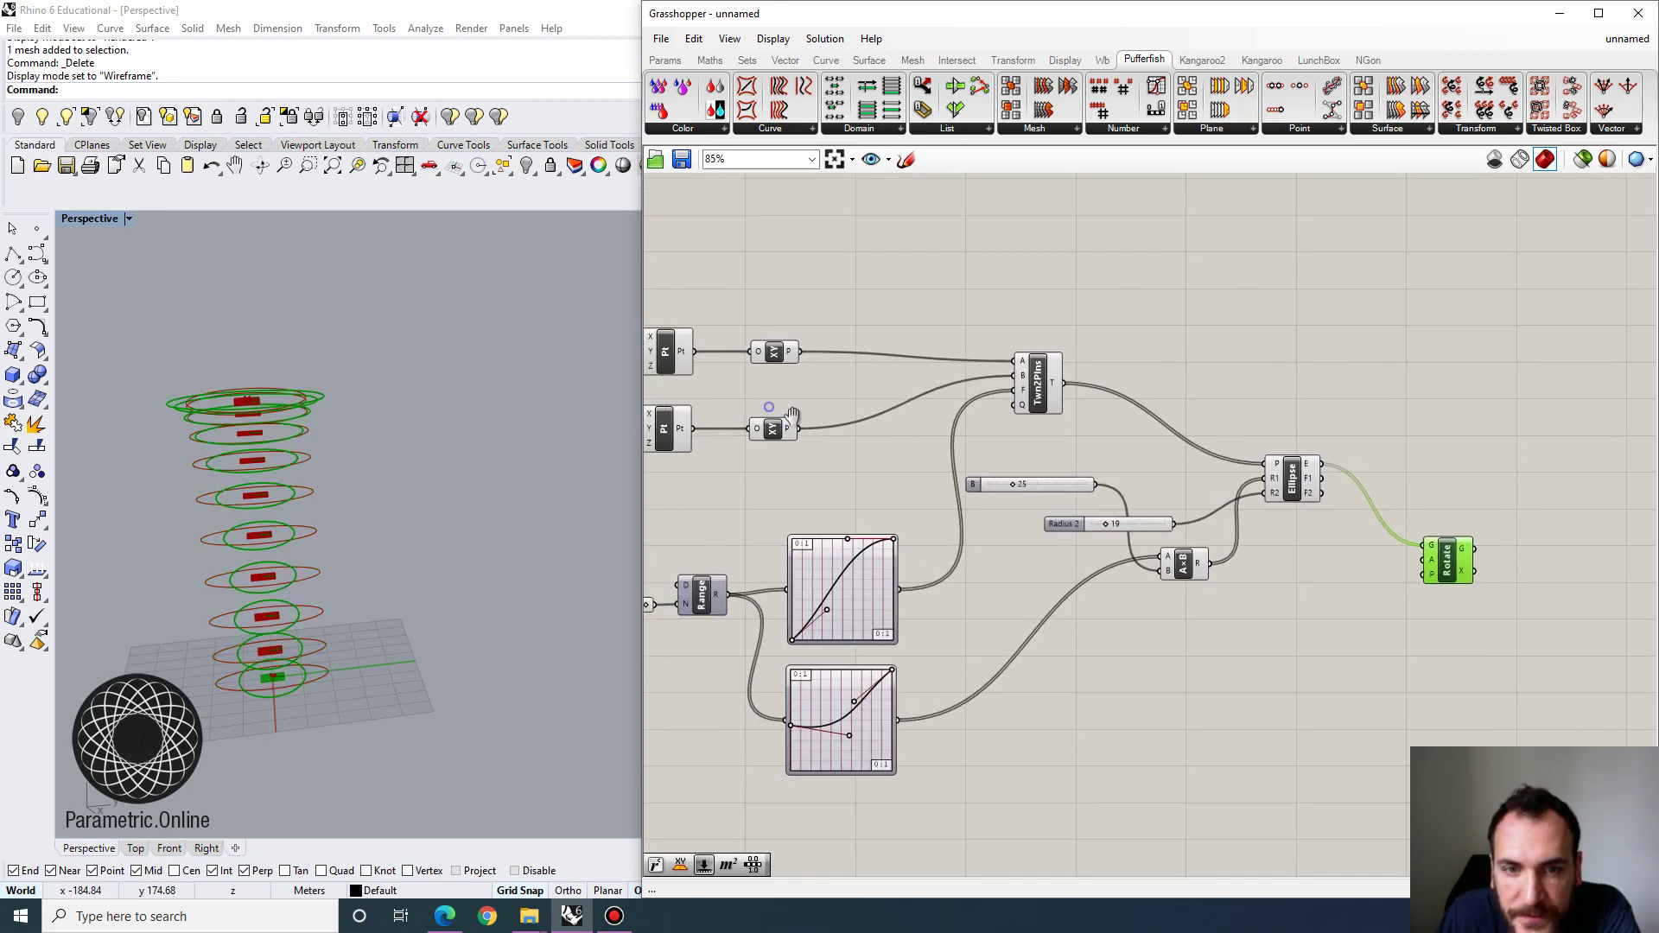
pyautogui.click(1049, 393)
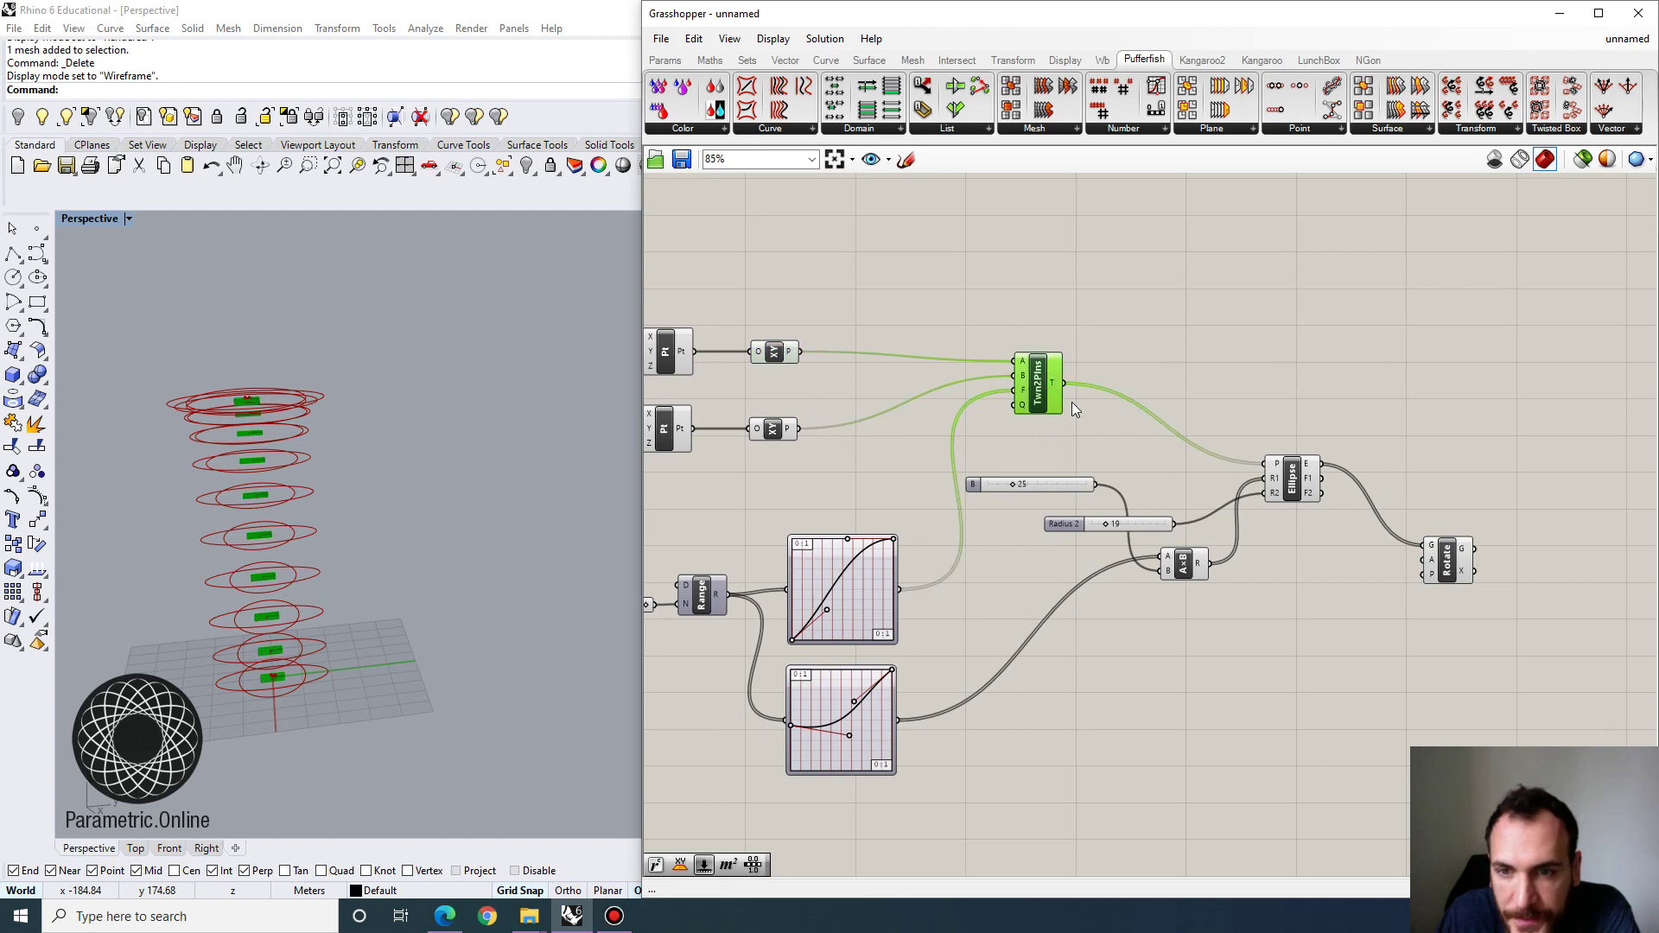
pyautogui.moveTo(1162, 411); pyautogui.dragTo(1070, 392, button='right')
pyautogui.moveTo(972, 365); pyautogui.dragTo(1339, 560)
pyautogui.scroll(3, 1280, 582)
# Add a Radians component below the Ellipse and connect its output to the Rotate component's angle input.
pyautogui.doubleClick(1211, 596)
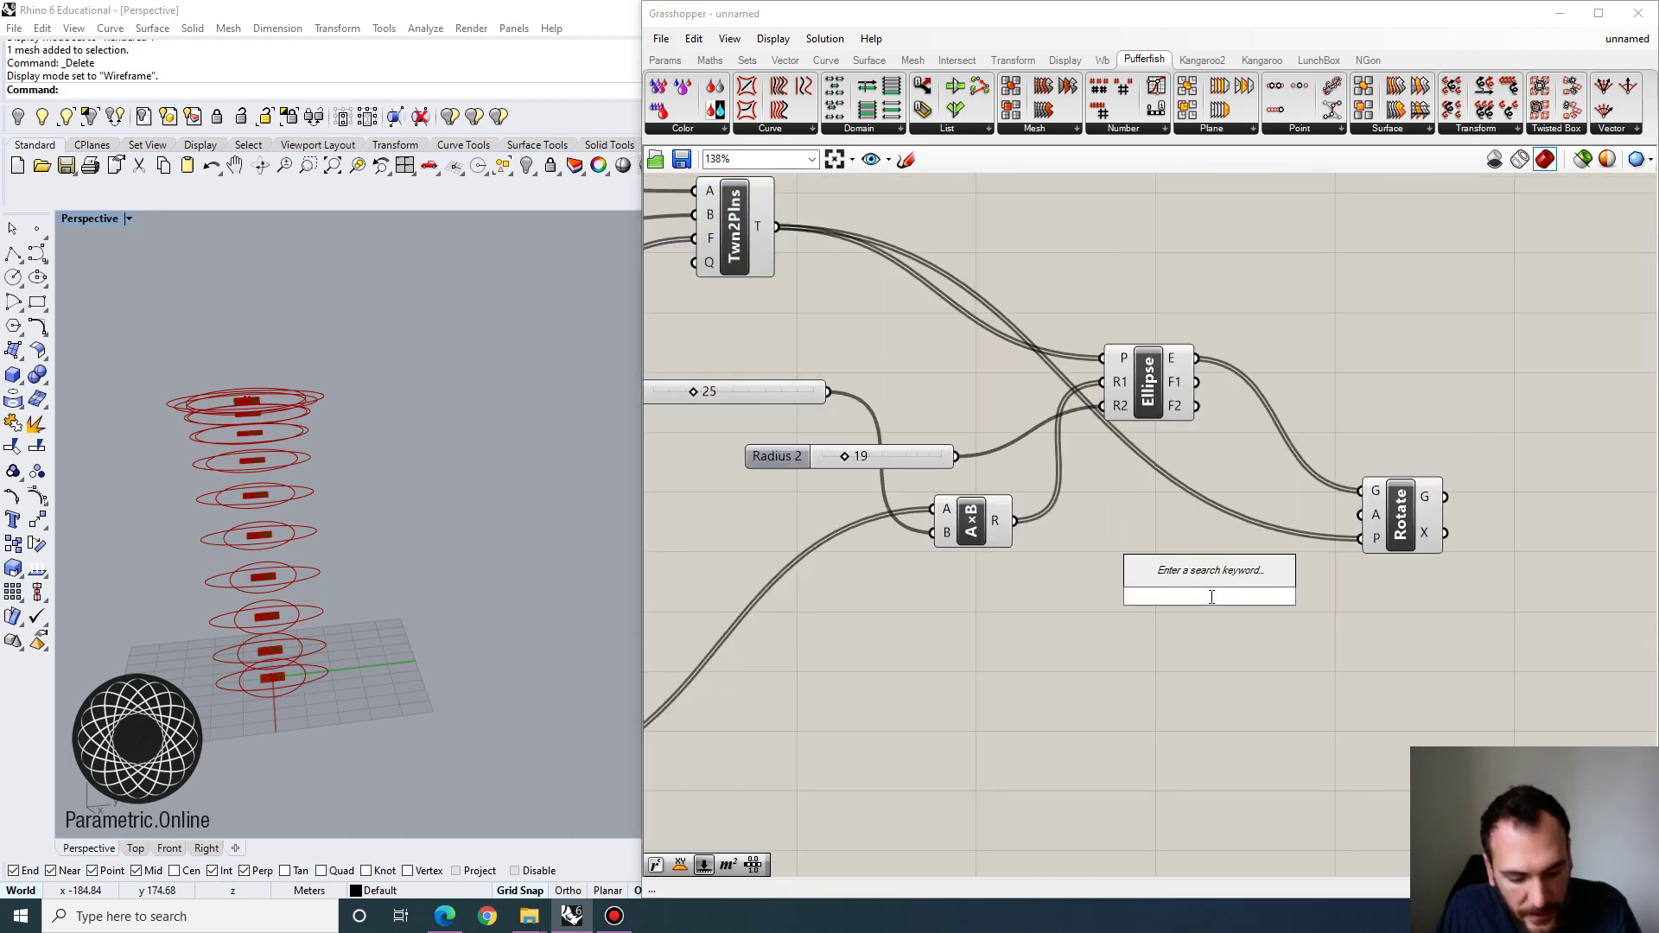
pyautogui.write('rad')
pyautogui.press('Return')
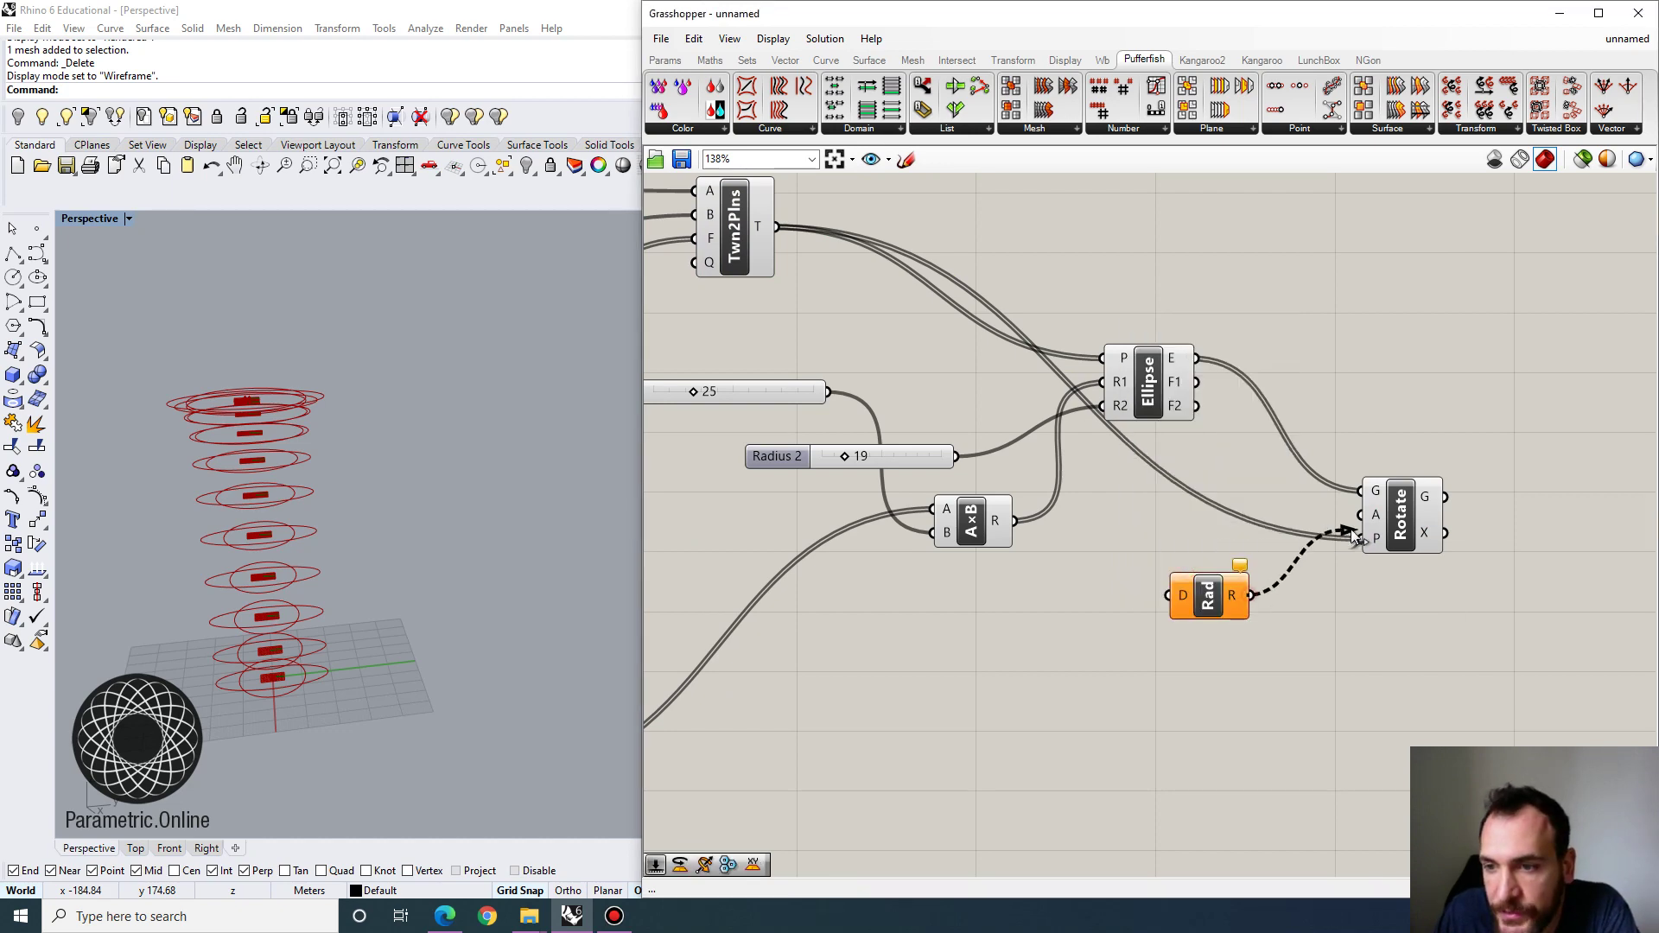
pyautogui.moveTo(1354, 536); pyautogui.dragTo(1361, 516)
# Duplicate the second Graph Mapper directly below itself, keeping its Range input connected.
pyautogui.scroll(-3, 1361, 516)
pyautogui.click(805, 683)
pyautogui.moveTo(839, 781); pyautogui.dragTo(876, 657, button='right')
pyautogui.keyDown('alt'); pyautogui.moveTo(880, 563); pyautogui.dragTo(881, 687); pyautogui.keyUp('alt')
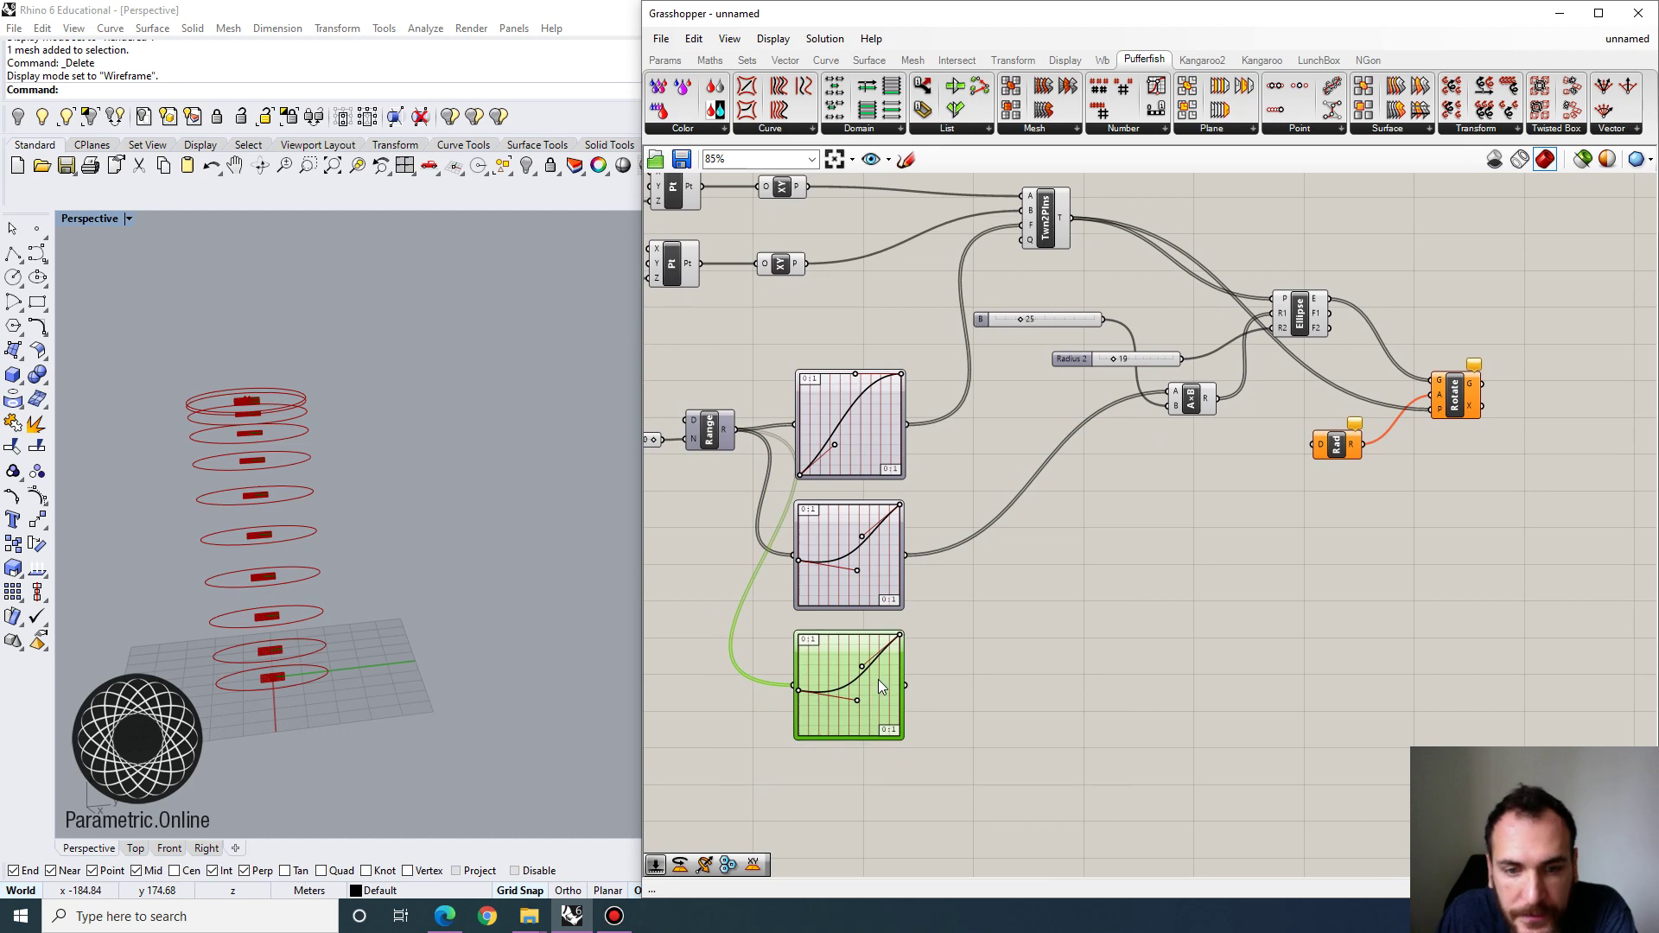
# Move the 25 slider below the Radius 2 slider and duplicate it together with its Multiplication component beside the third Graph Mapper.
pyautogui.moveTo(1040, 316); pyautogui.dragTo(1050, 396)
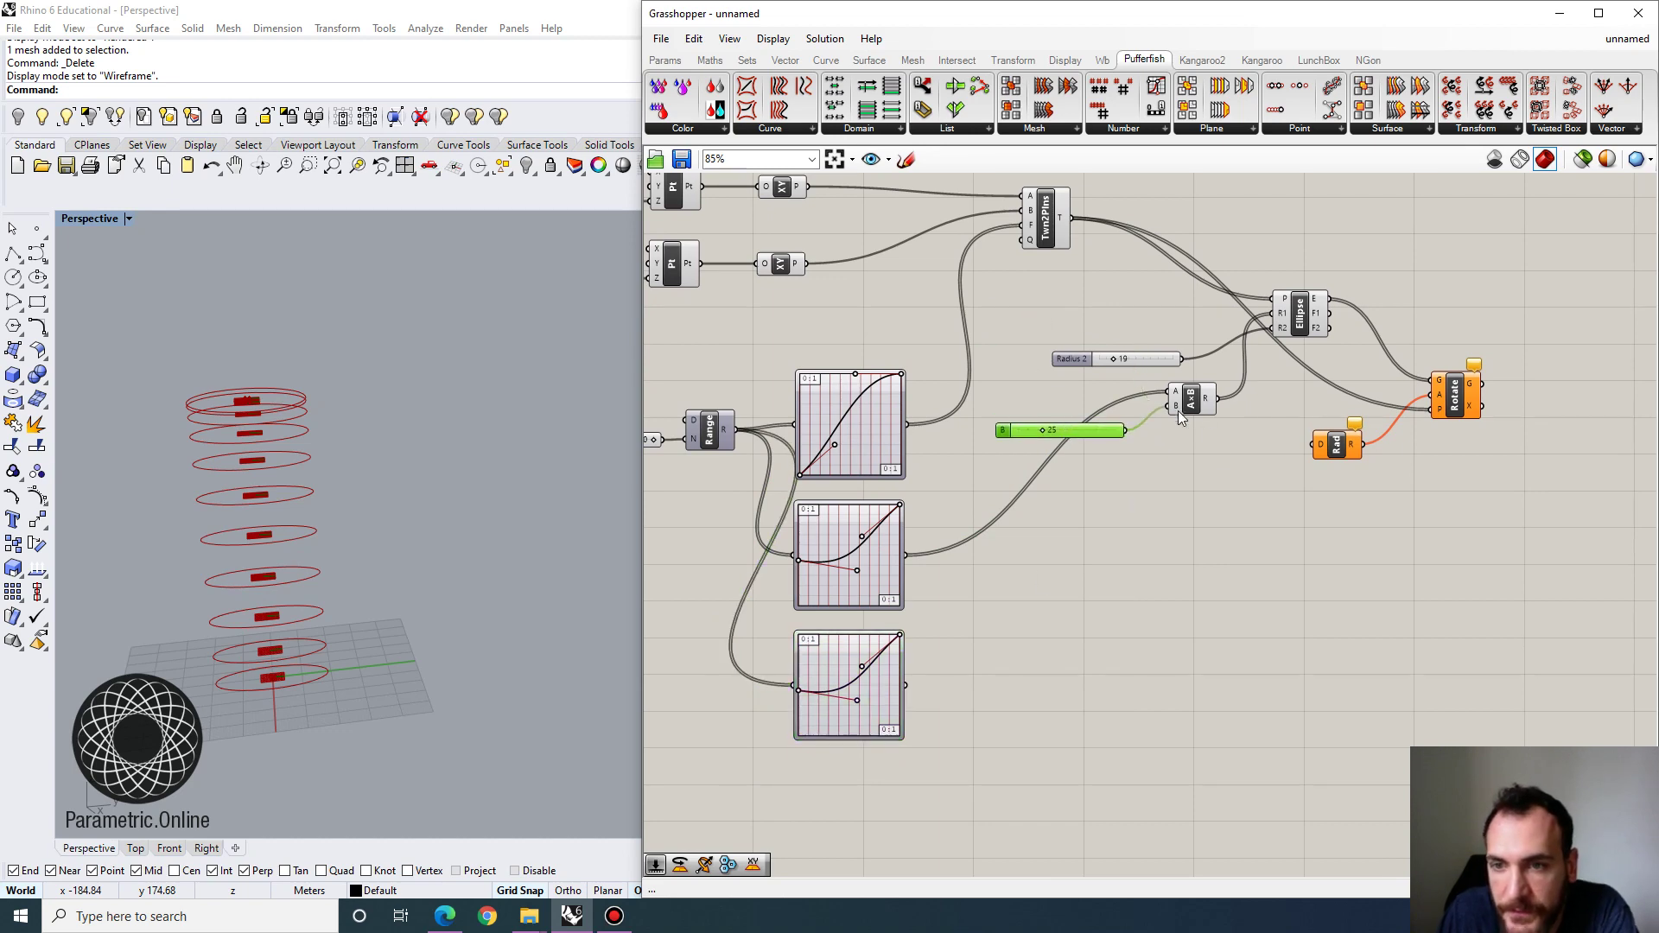
pyautogui.moveTo(1221, 449); pyautogui.dragTo(1076, 379)
pyautogui.keyDown('alt'); pyautogui.moveTo(1202, 399); pyautogui.dragTo(1219, 601); pyautogui.keyUp('alt')
pyautogui.click(1142, 558)
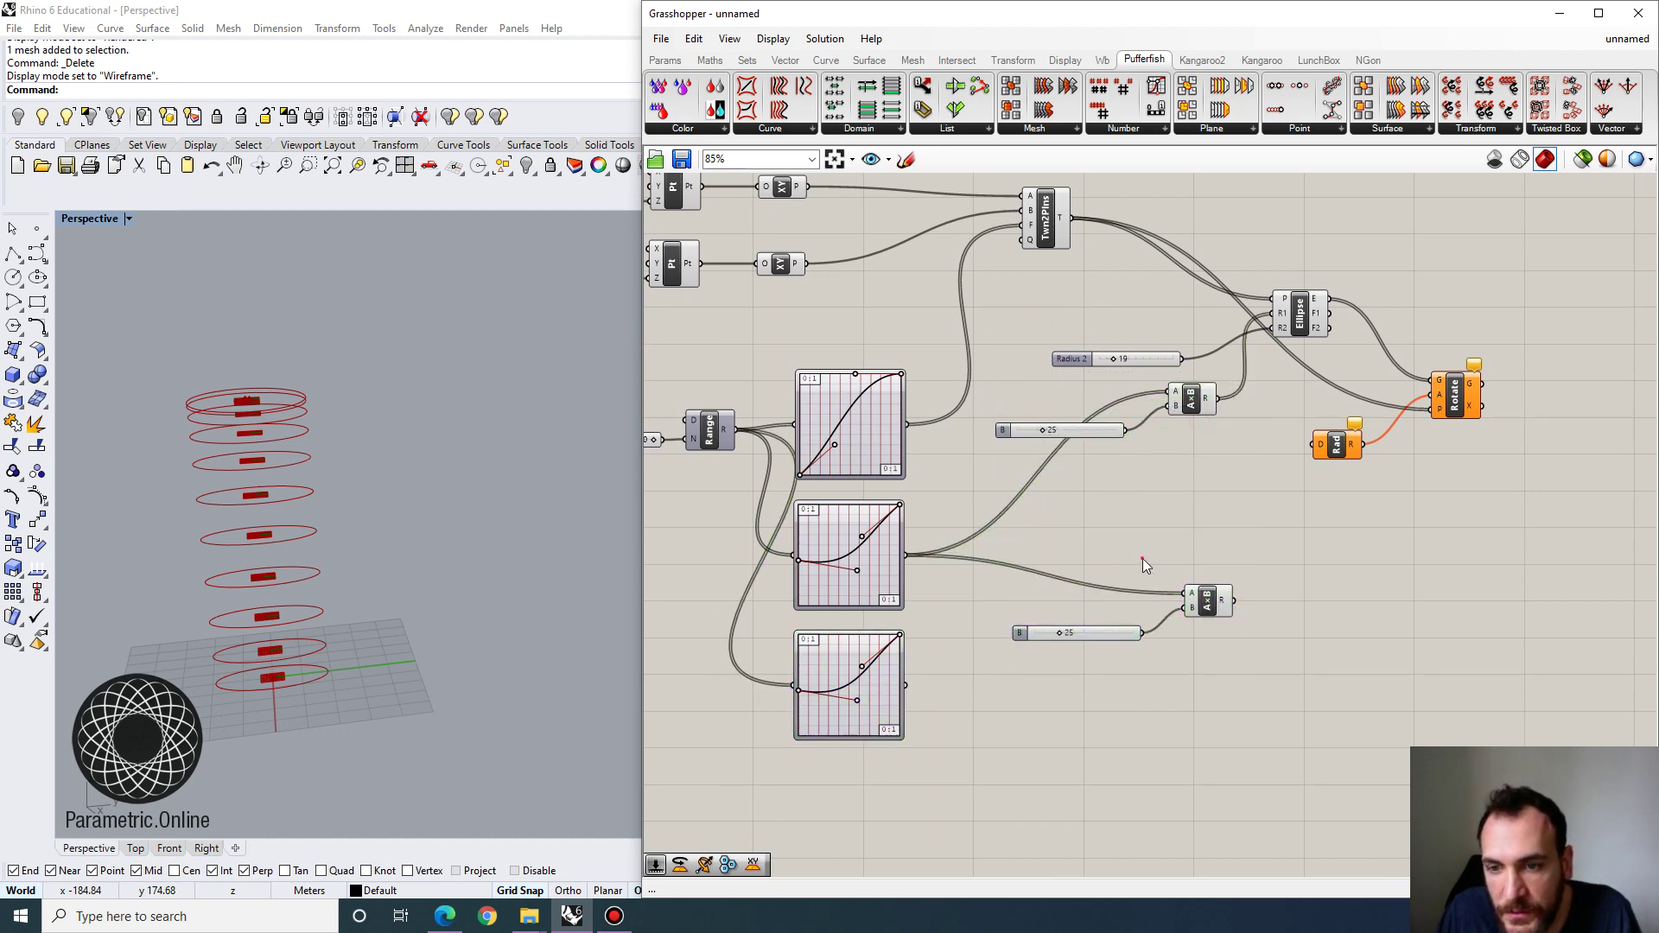
# Set the duplicated slider's maximum to 360 and its value to 180.
pyautogui.scroll(3, 1076, 635)
pyautogui.doubleClick(993, 627)
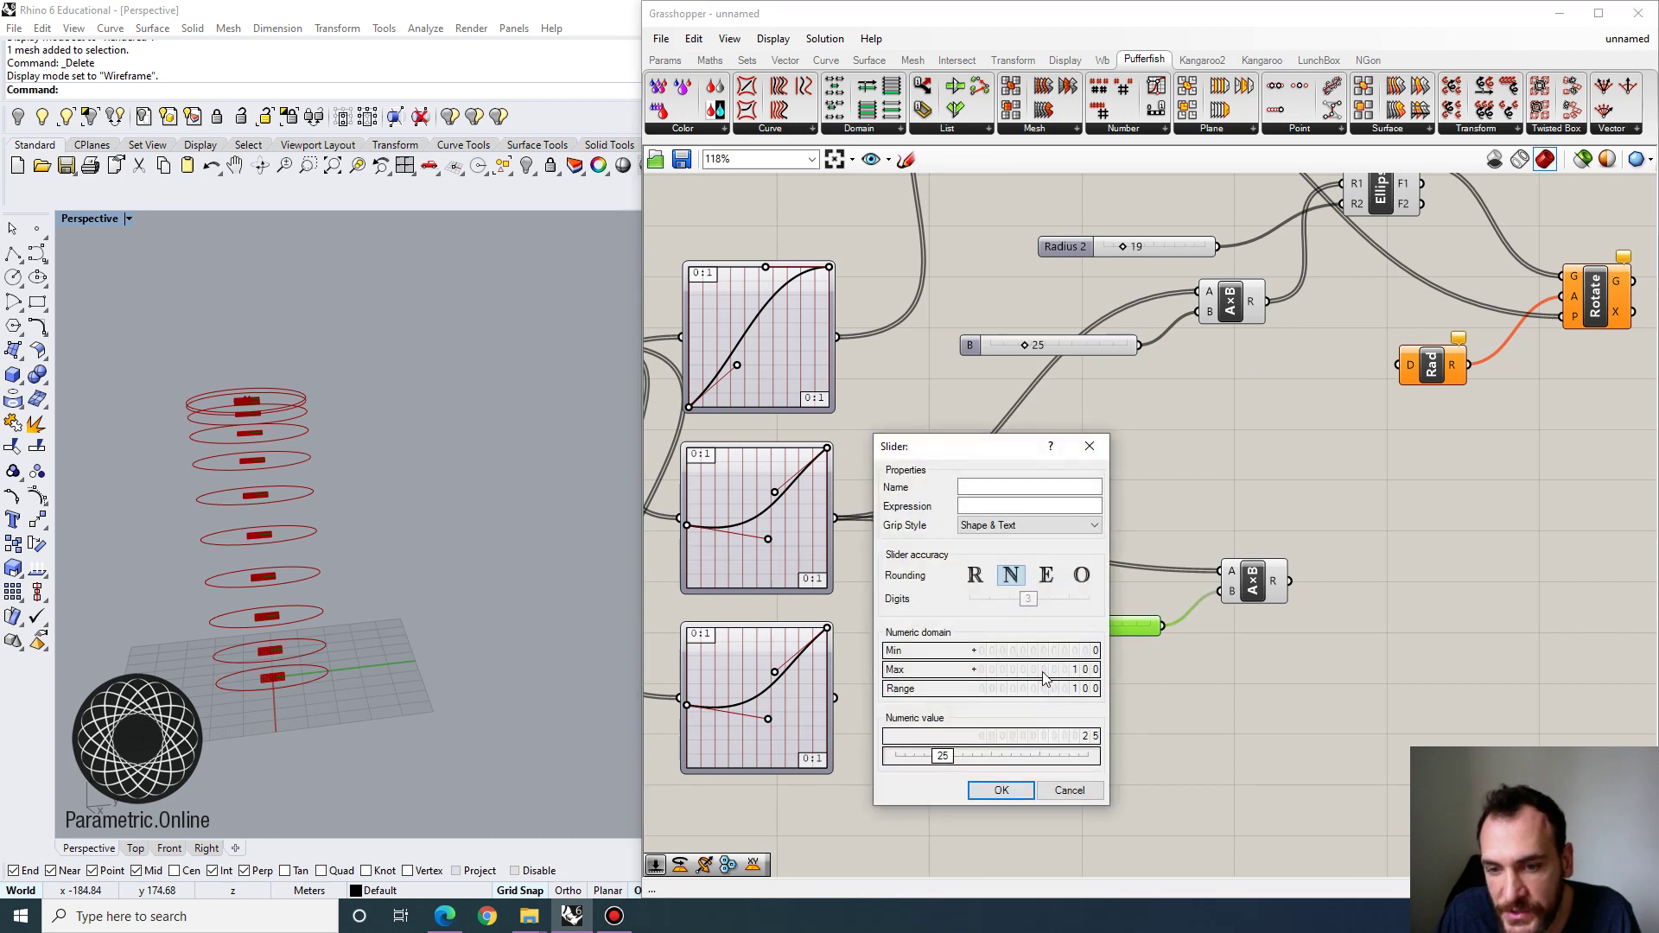
pyautogui.doubleClick(1041, 671)
pyautogui.write('360')
pyautogui.press('Return')
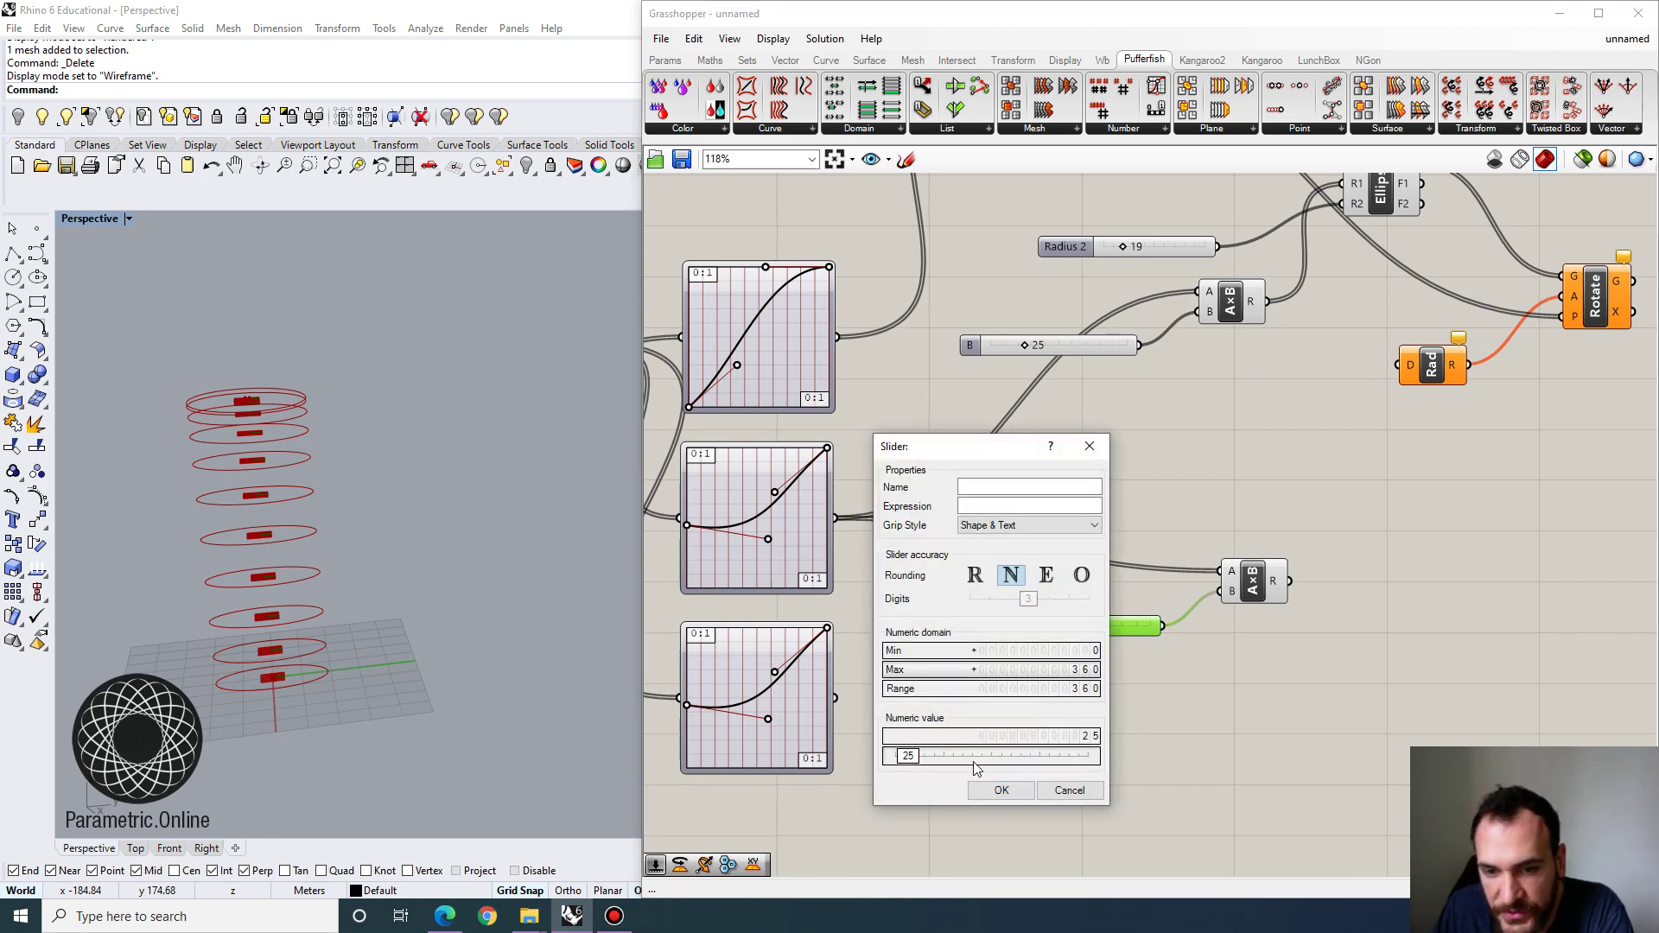
pyautogui.doubleClick(972, 755)
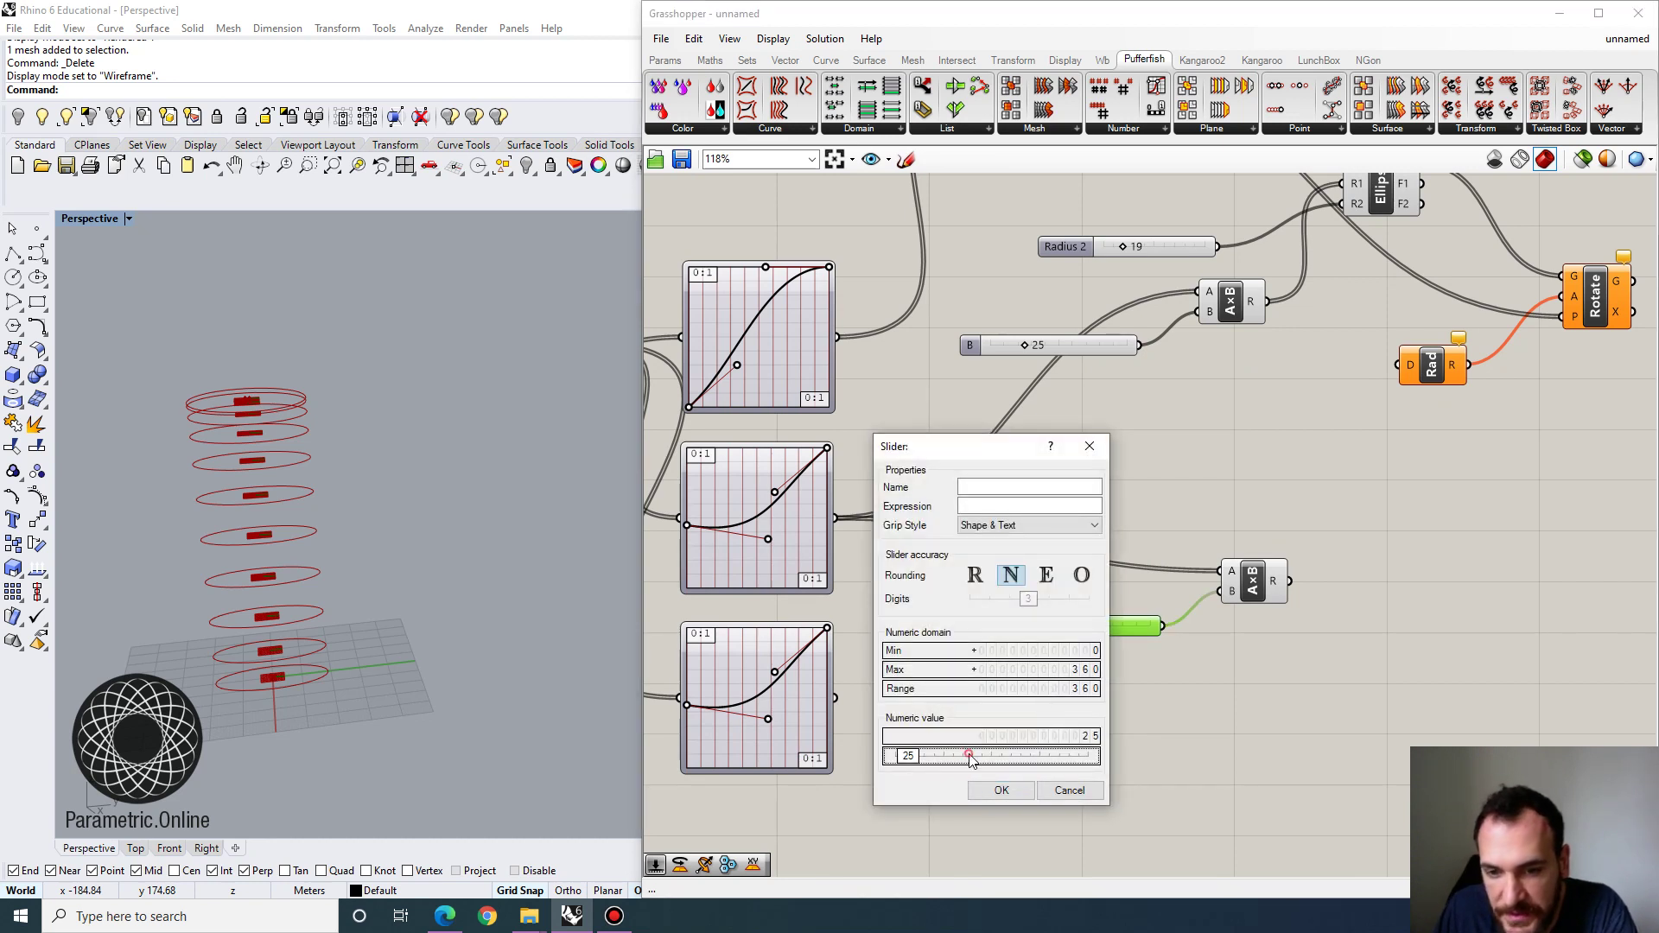
pyautogui.click(1015, 797)
# Replace the duplicated Multiplication's A input with the third Graph Mapper's output and feed the product into the Radians component.
pyautogui.moveTo(840, 699); pyautogui.dragTo(1221, 571)
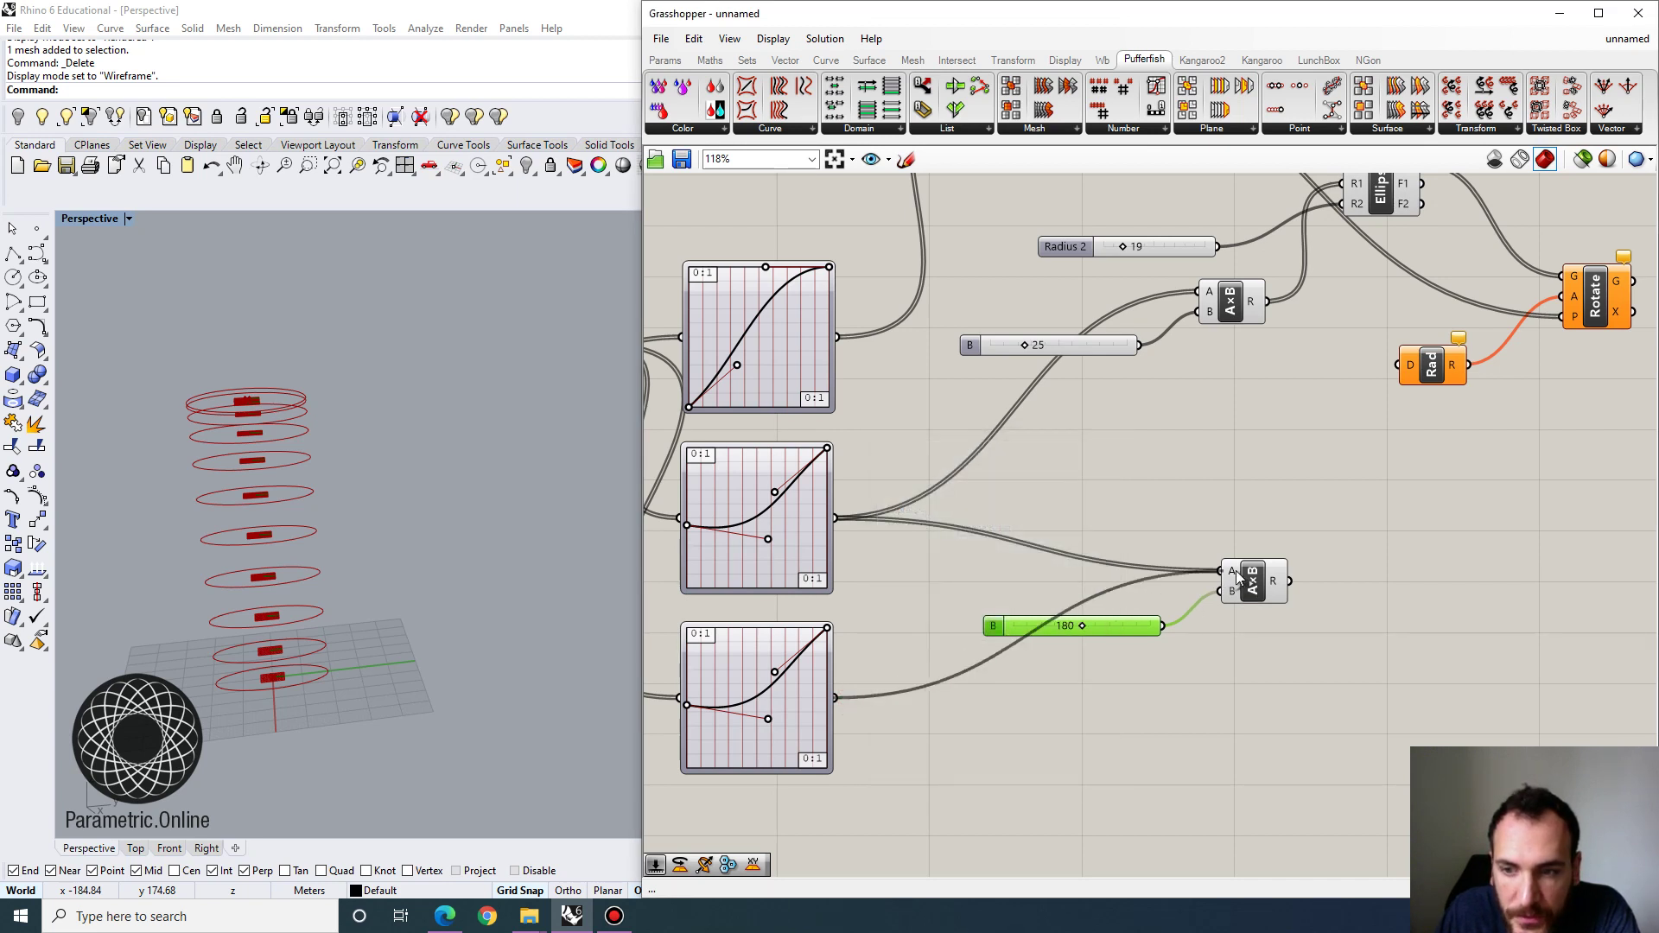
pyautogui.moveTo(1290, 587); pyautogui.dragTo(1091, 674, button='right')
pyautogui.moveTo(1210, 458); pyautogui.dragTo(1209, 458)
pyautogui.click(1253, 564)
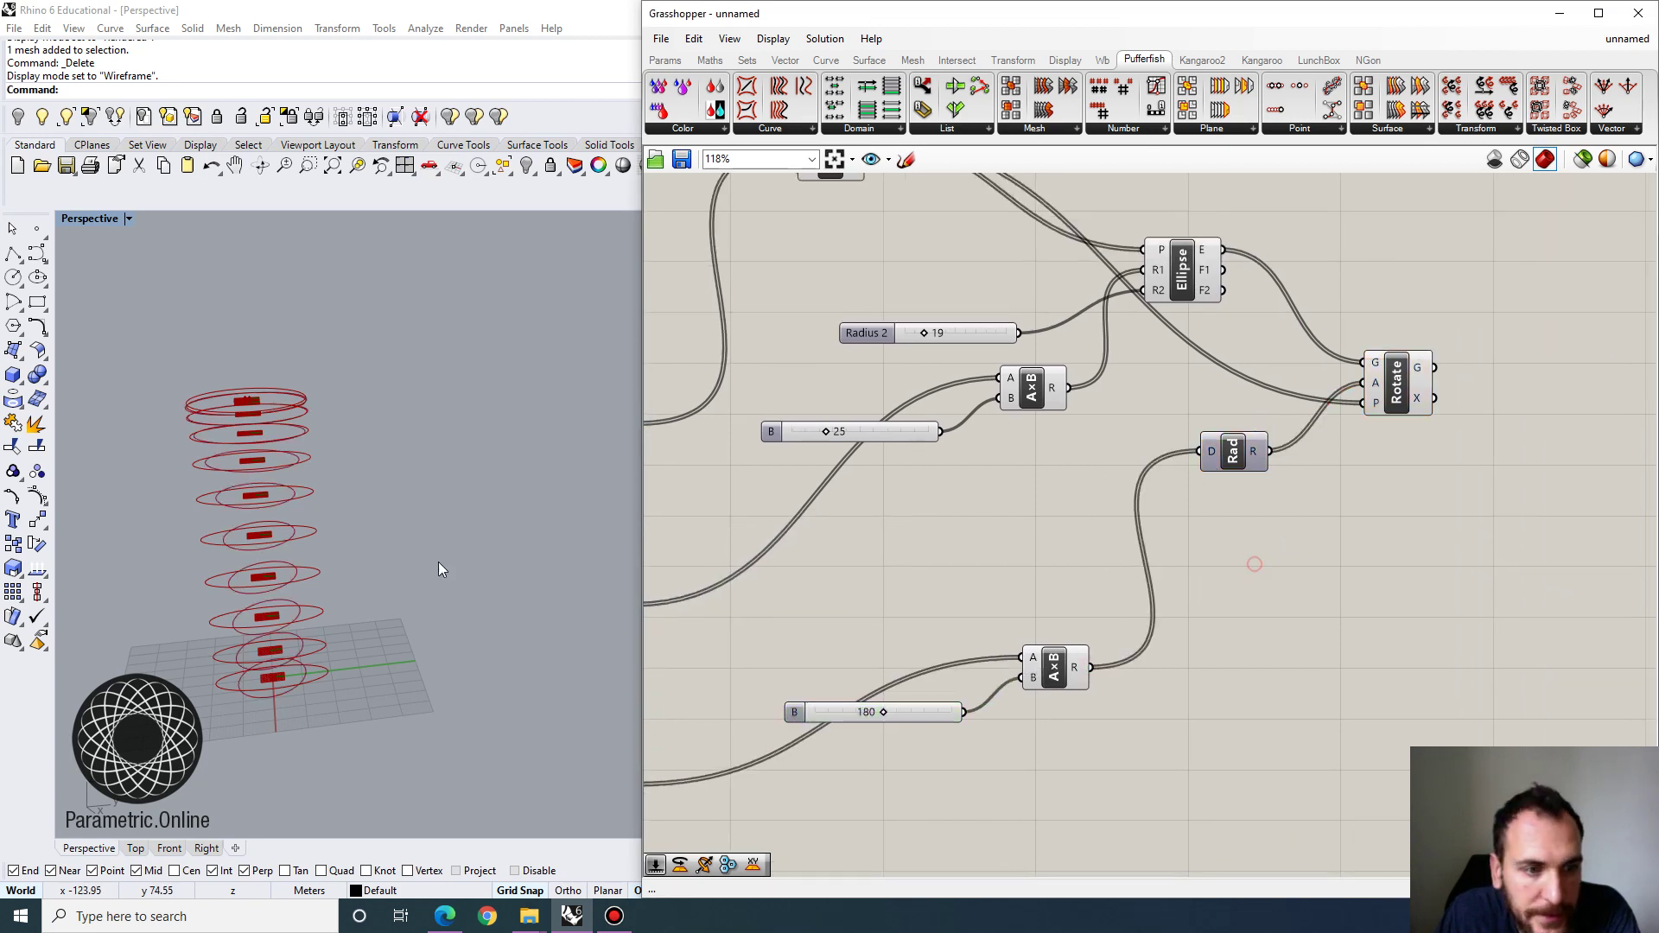
# Turn off the preview of the Ellipse component.
pyautogui.moveTo(1003, 294); pyautogui.dragTo(997, 353, button='right')
pyautogui.click(1175, 327)
pyautogui.rightClick(1177, 326)
pyautogui.click(1226, 358)
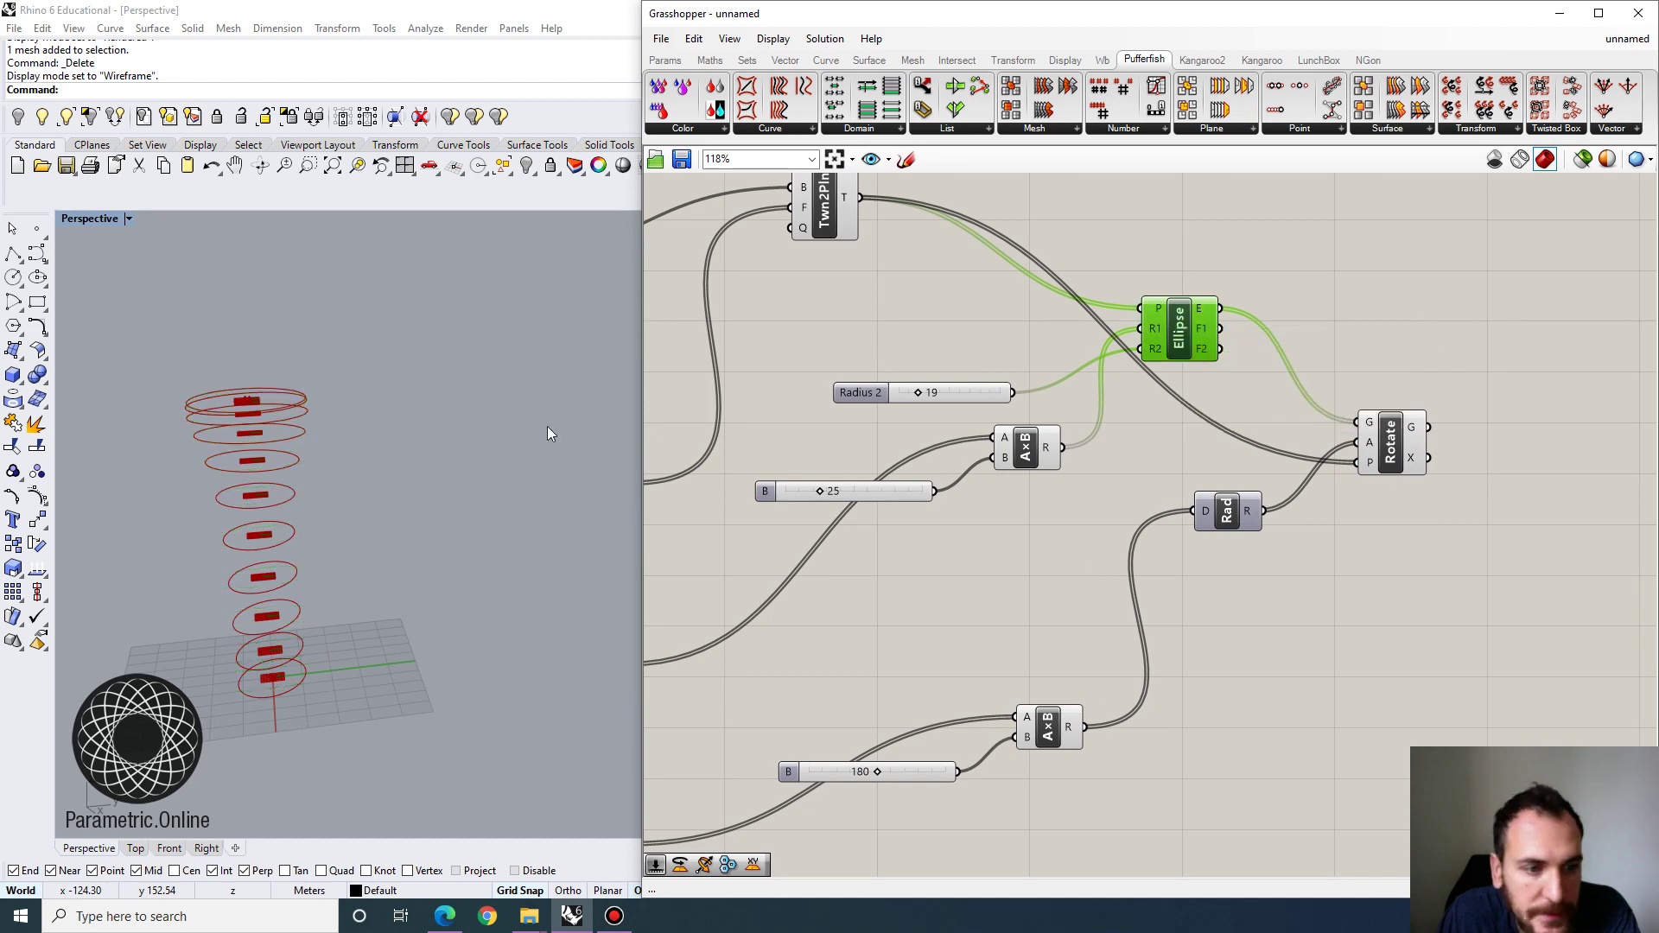
# Lower the start point of the third Graph Mapper's Bezier so the curve climbs steadily from near the base.
pyautogui.moveTo(547, 427); pyautogui.dragTo(277, 428, button='right')
pyautogui.moveTo(973, 599); pyautogui.dragTo(1096, 503, button='right')
pyautogui.scroll(-2, 1096, 503)
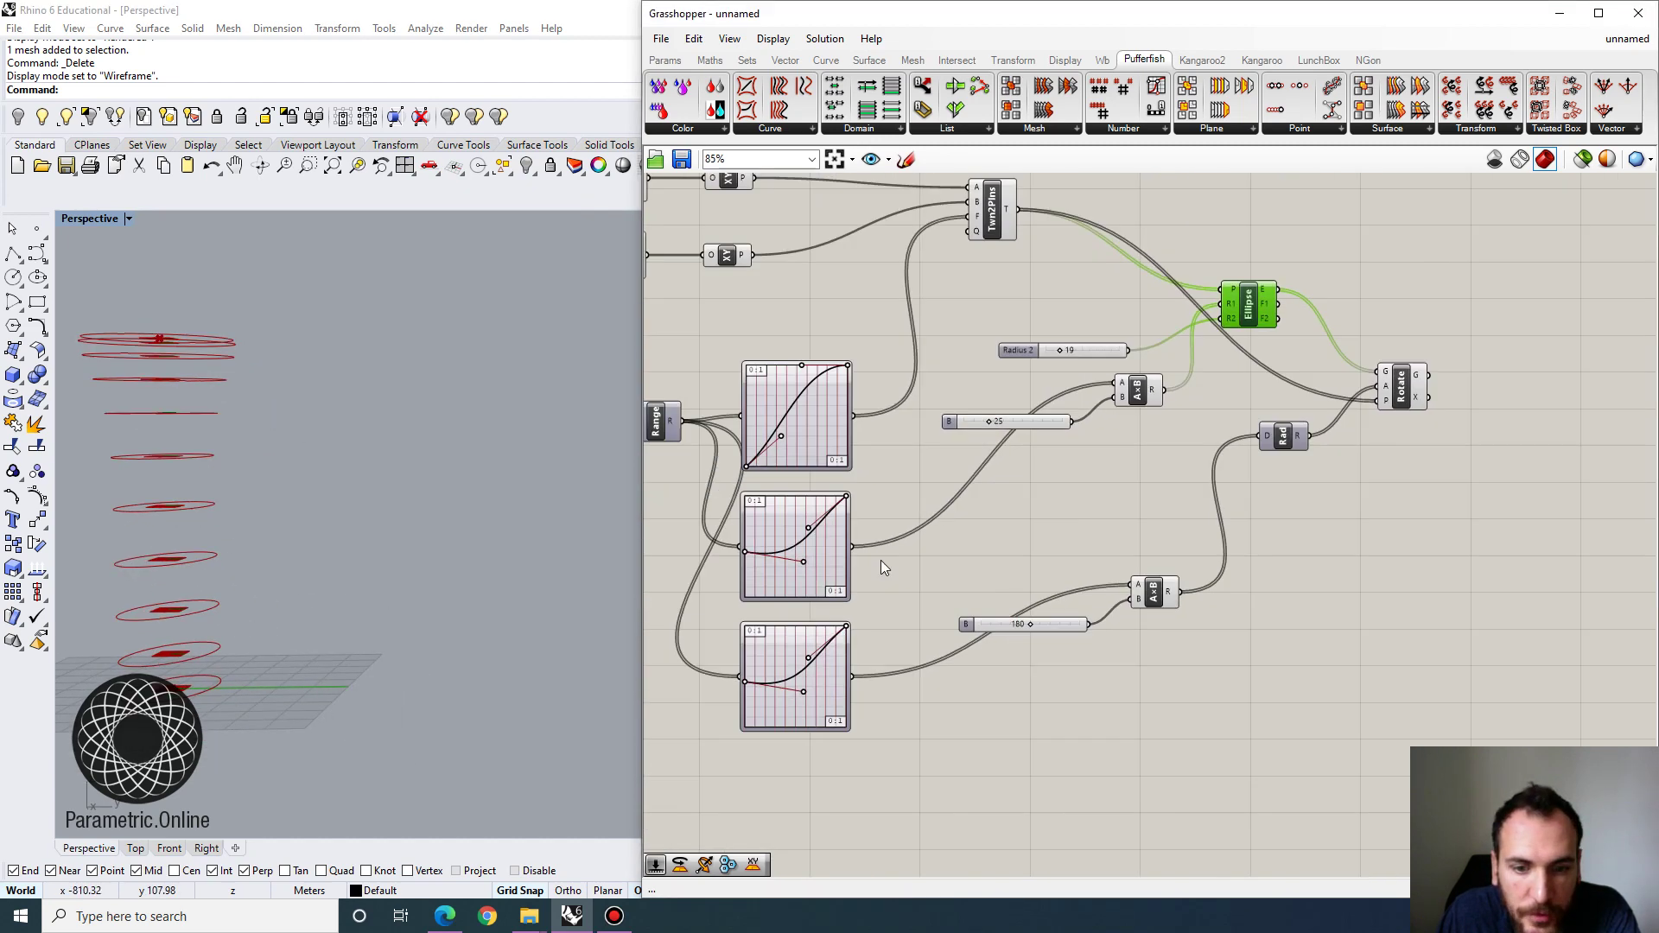
pyautogui.scroll(5, 726, 696)
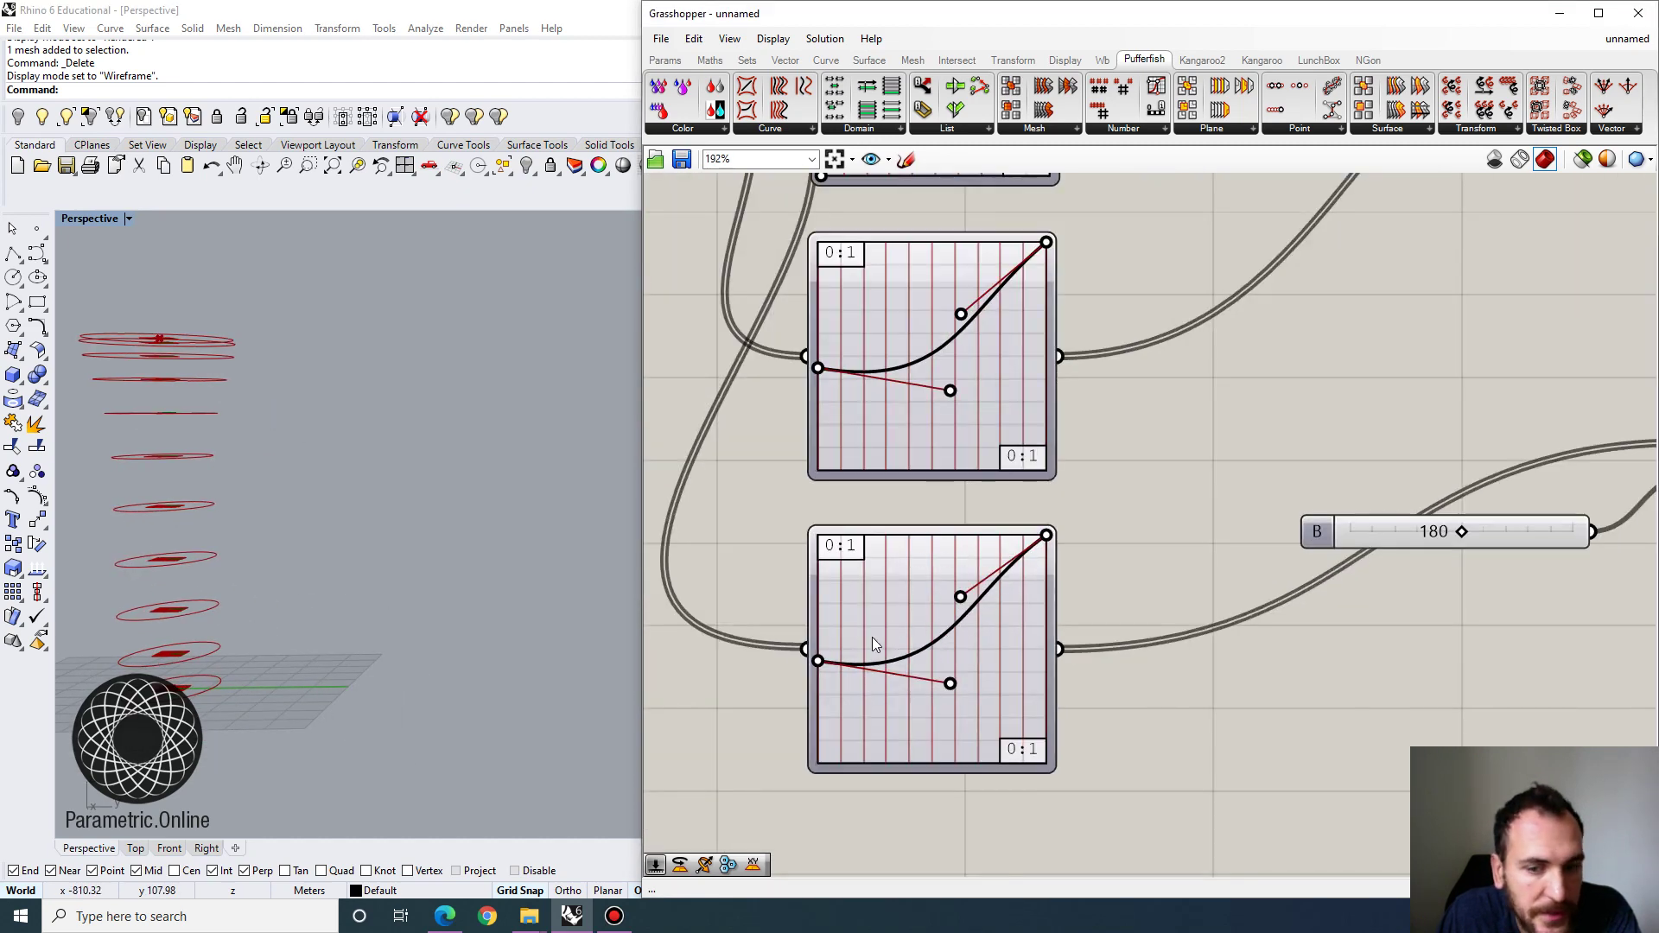
pyautogui.moveTo(821, 663); pyautogui.dragTo(818, 722)
pyautogui.scroll(-10, 429, 636)
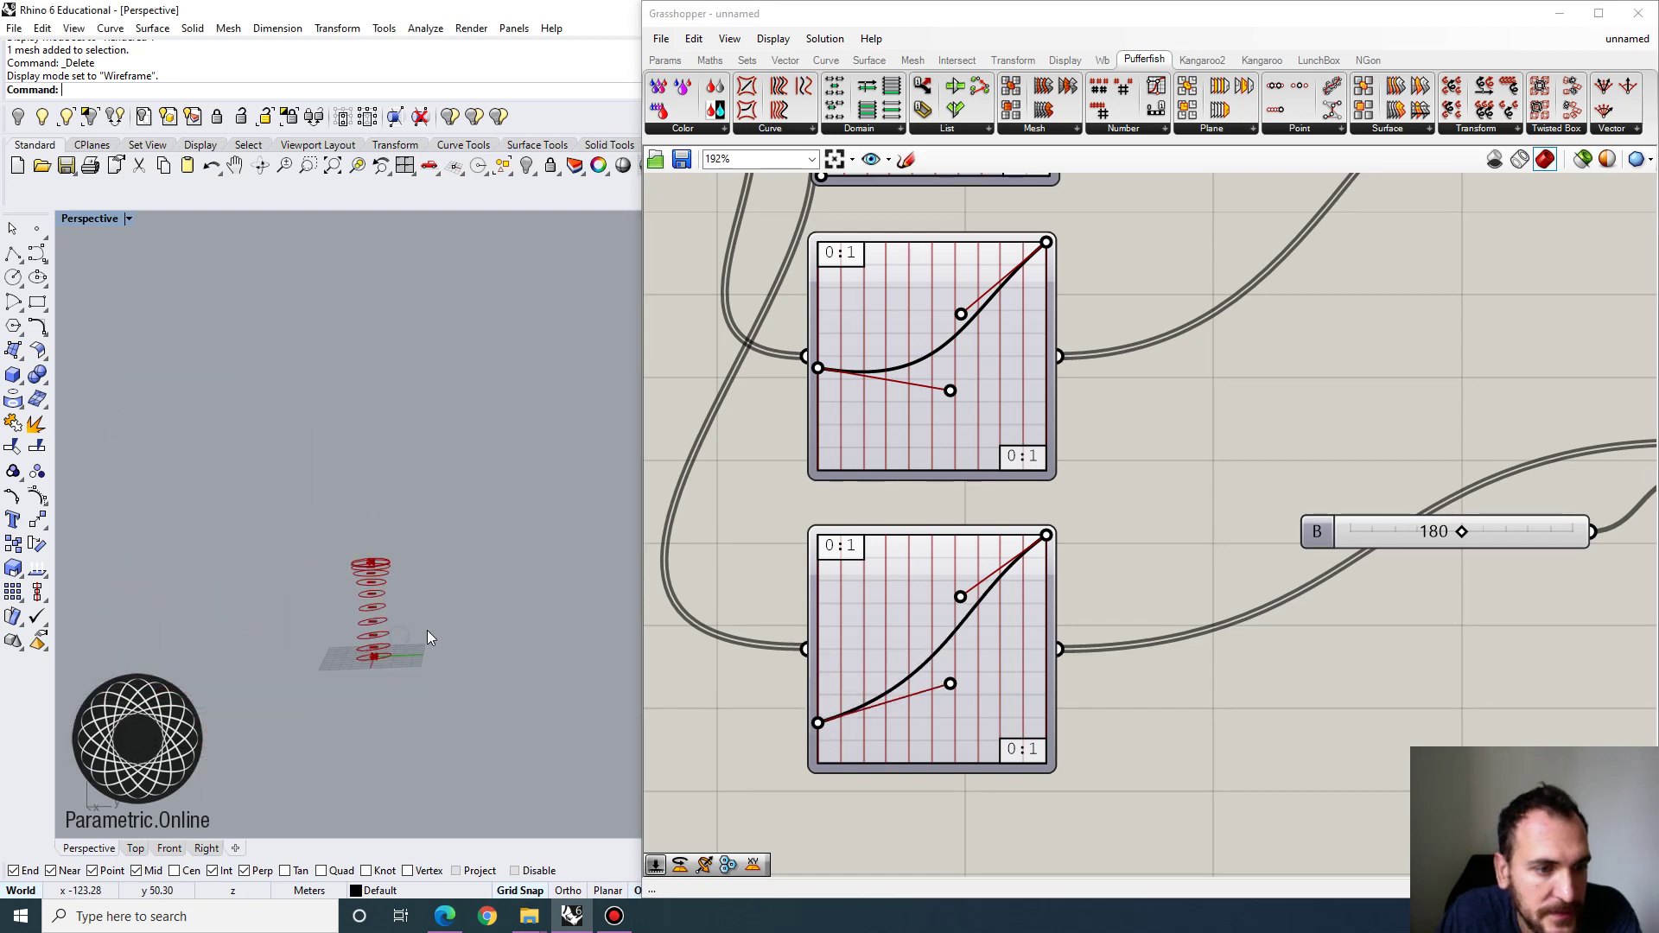
pyautogui.scroll(5, 386, 732)
pyautogui.moveTo(429, 637); pyautogui.dragTo(332, 407, button='right')
pyautogui.scroll(-4, 1137, 406)
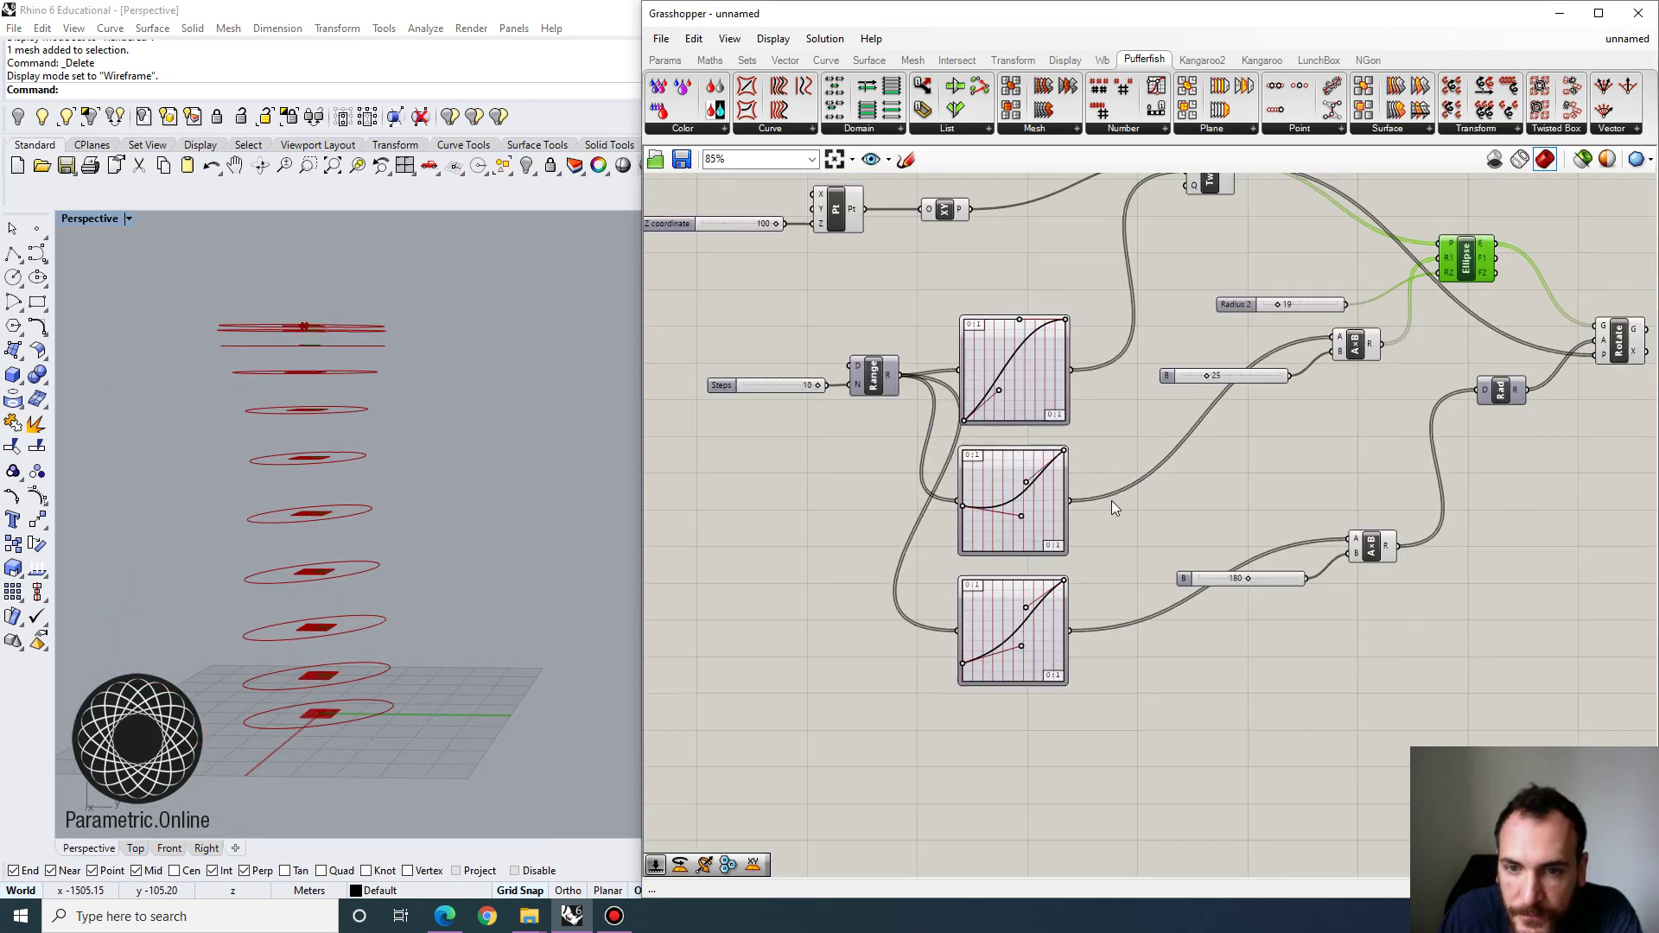
# Try to flatten the upper end of the second Graph Mapper's Bezier by raising its upper handle.
pyautogui.scroll(3, 1112, 501)
pyautogui.moveTo(1043, 369); pyautogui.dragTo(996, 298)
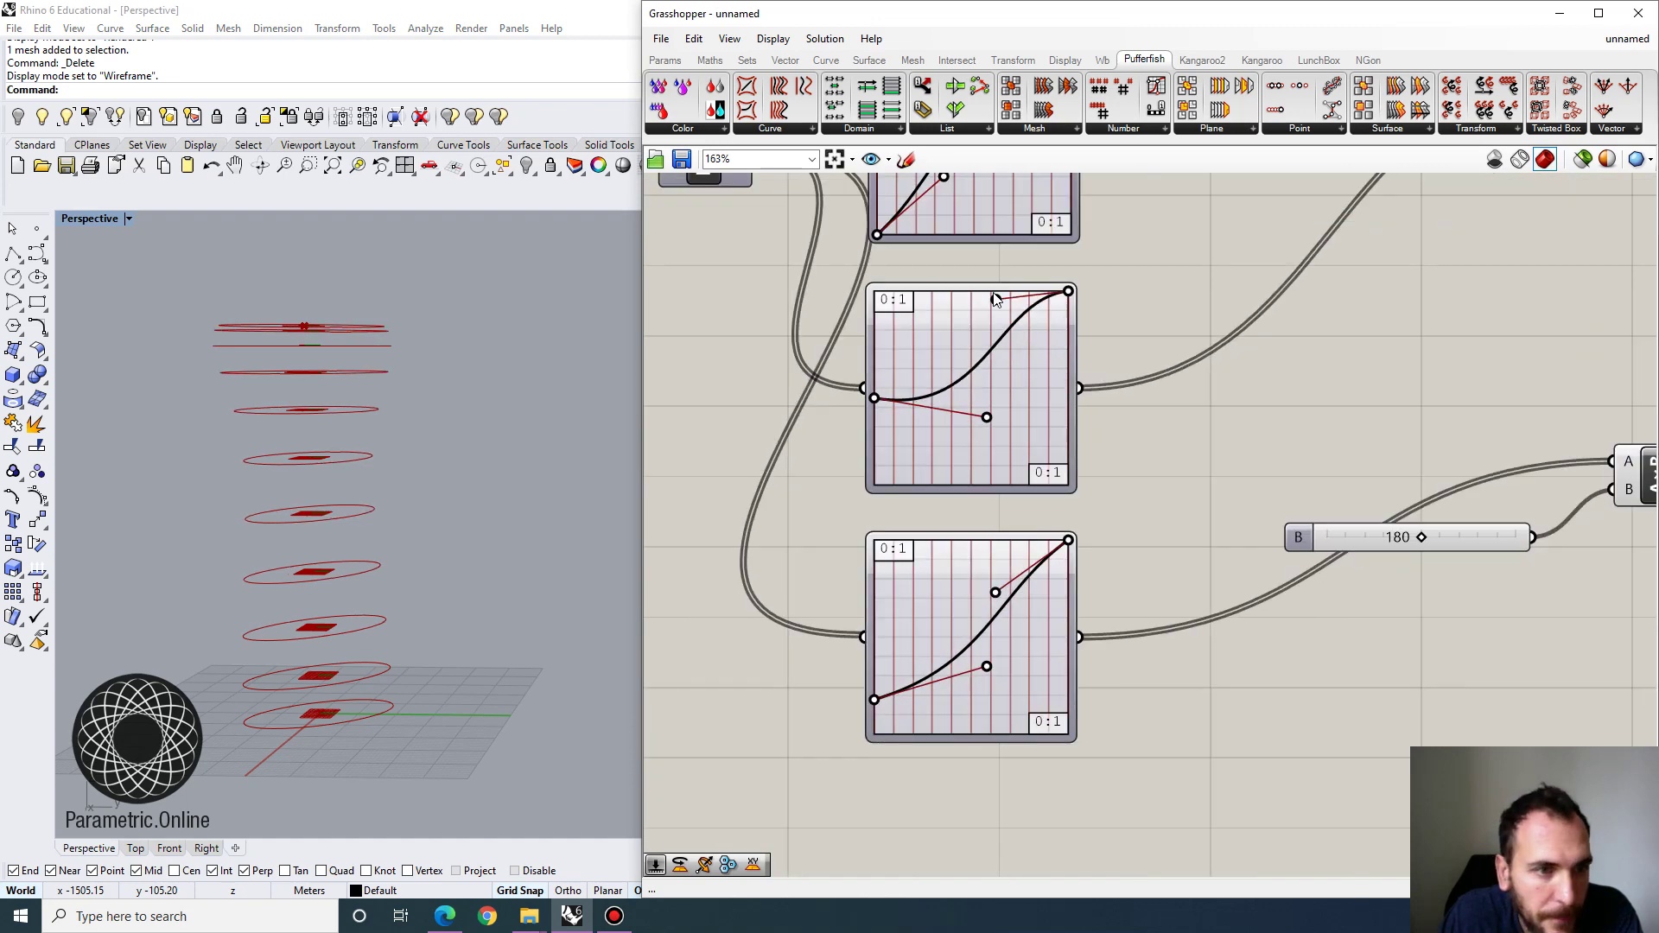
pyautogui.scroll(-2, 996, 298)
# Reshape the first Graph Mapper's Bezier to rise almost vertically at its start and climb steeply into its upper end.
pyautogui.scroll(4, 1015, 331)
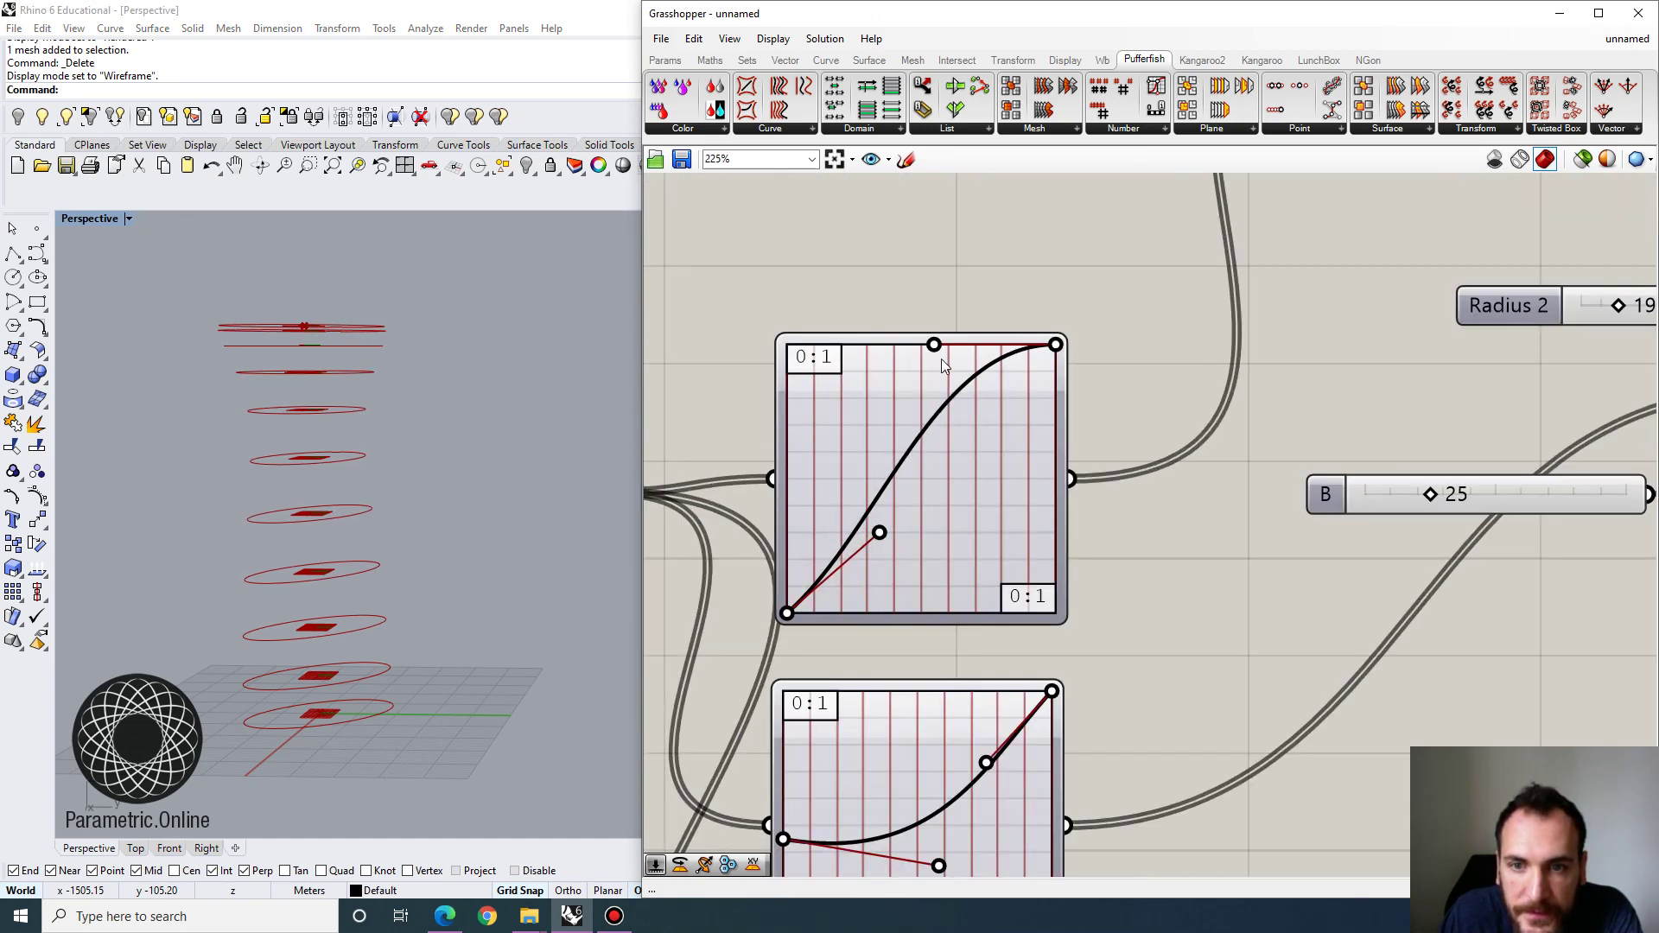
pyautogui.moveTo(941, 360); pyautogui.dragTo(986, 398)
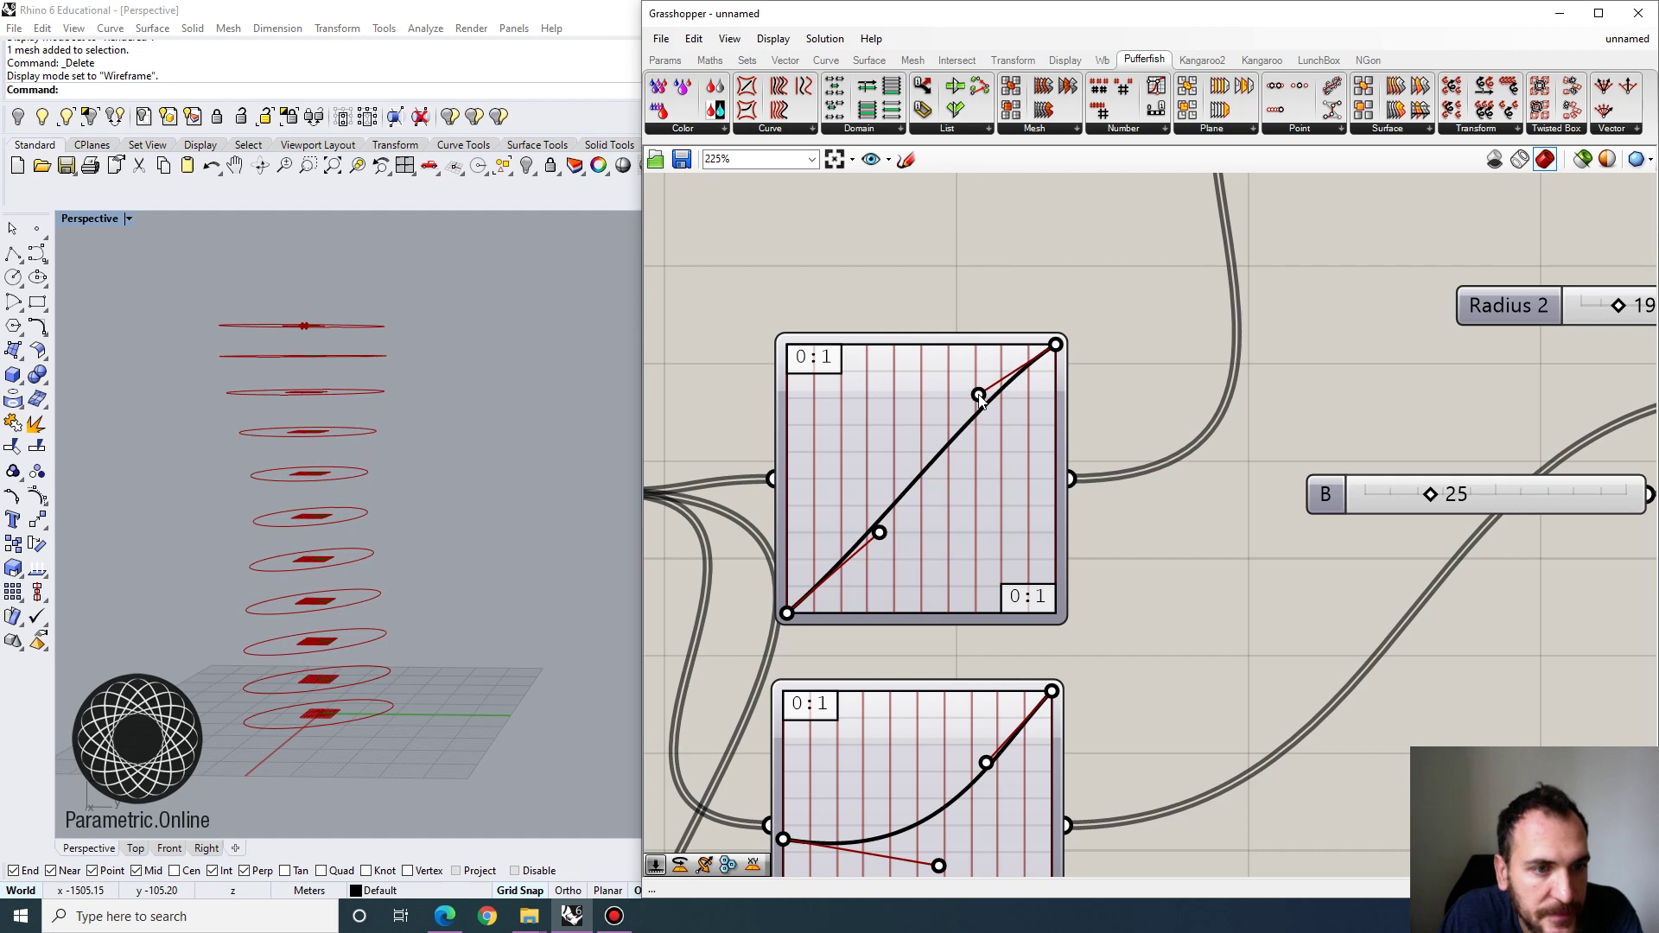
pyautogui.moveTo(276, 588); pyautogui.dragTo(534, 475, button='right')
pyautogui.moveTo(979, 395); pyautogui.dragTo(990, 451)
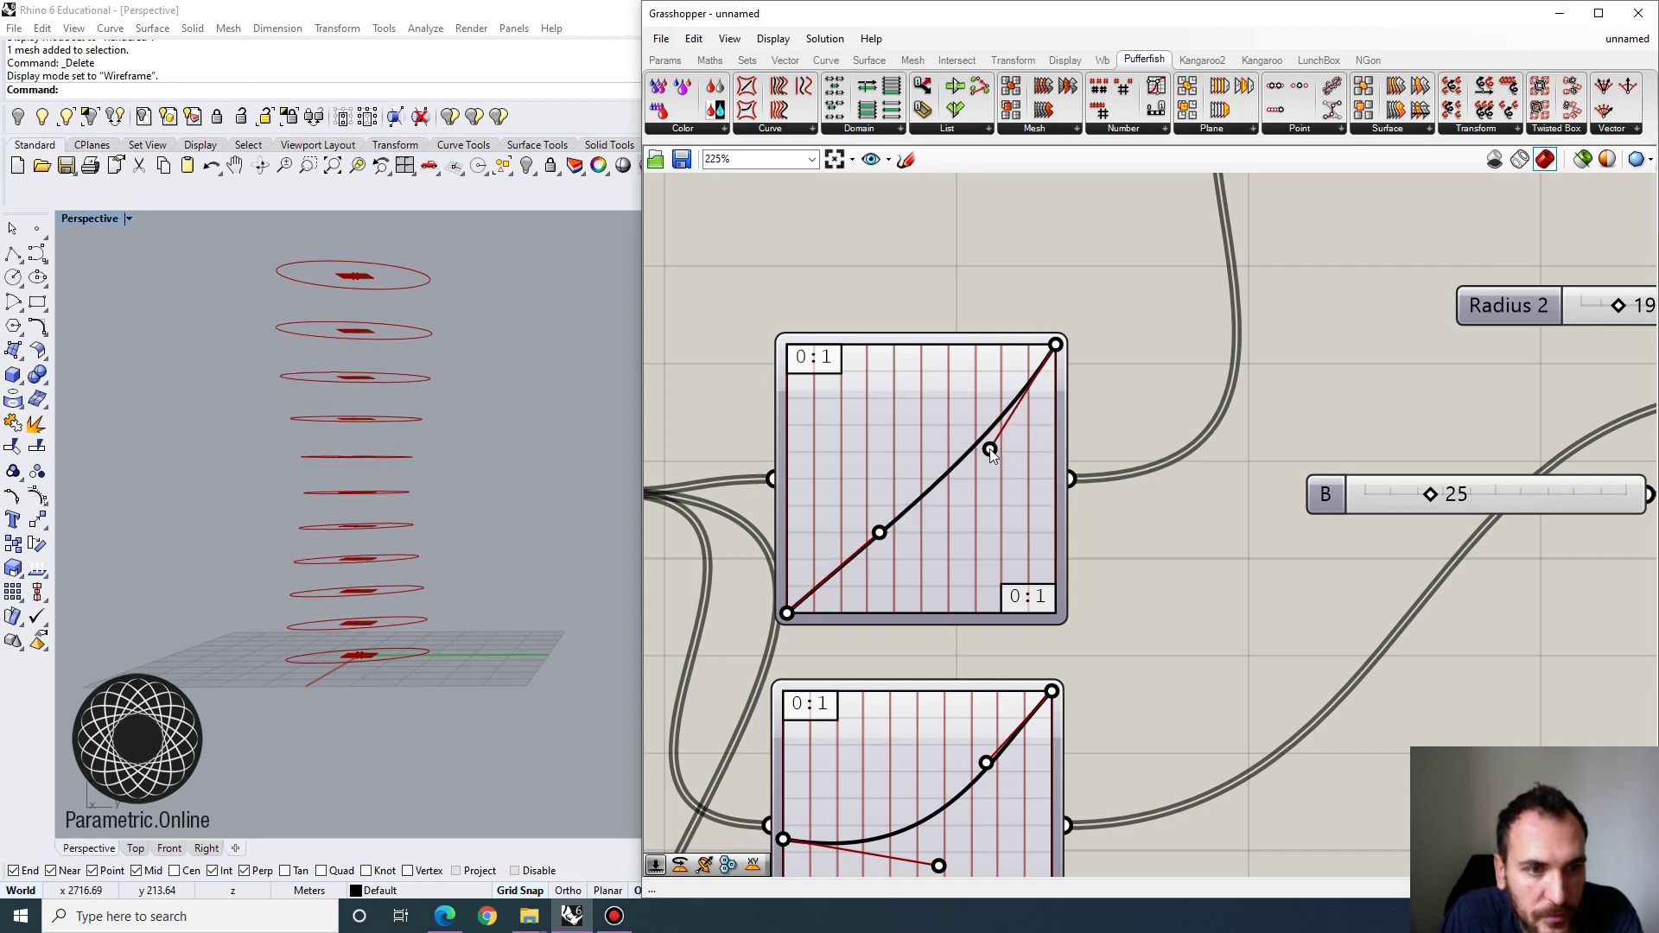
pyautogui.moveTo(879, 533); pyautogui.dragTo(790, 521)
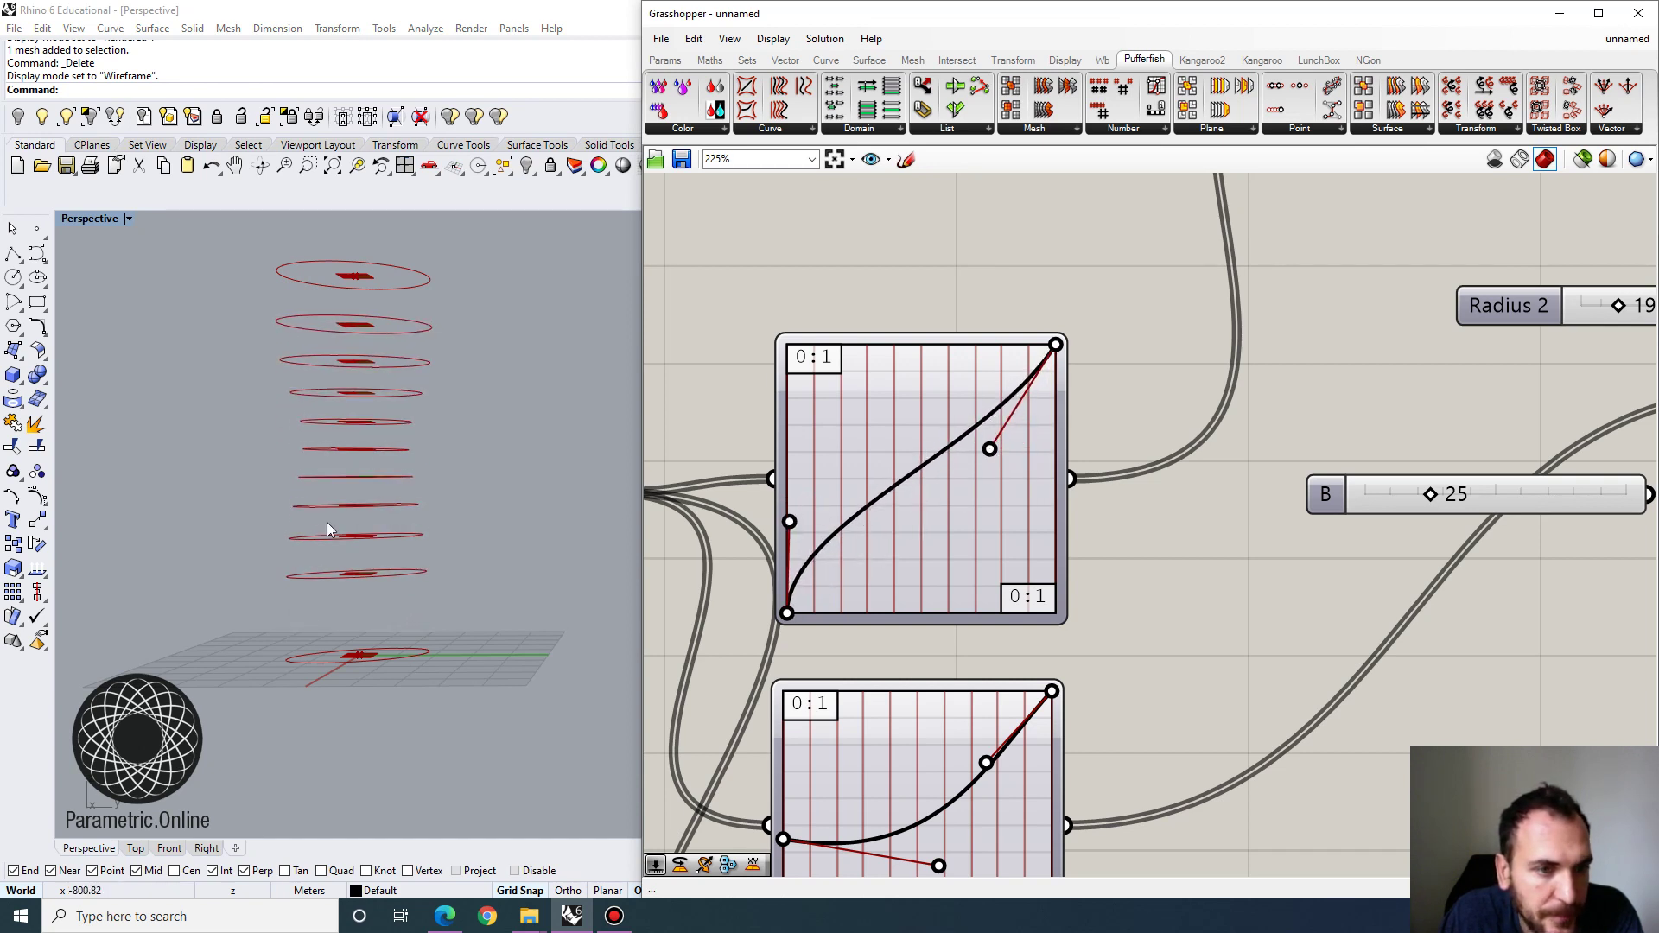
# Raise the upper Bezier handles of the second and third Graph Mappers slightly to soften both curves' upper ends.
pyautogui.moveTo(328, 518); pyautogui.dragTo(333, 531, button='right')
pyautogui.scroll(3, 330, 403)
pyautogui.moveTo(332, 406); pyautogui.dragTo(359, 458, button='right')
pyautogui.moveTo(963, 647); pyautogui.dragTo(935, 520, button='right')
pyautogui.scroll(-1, 935, 520)
pyautogui.scroll(-2, 935, 520)
pyautogui.moveTo(423, 484); pyautogui.dragTo(386, 522, button='right')
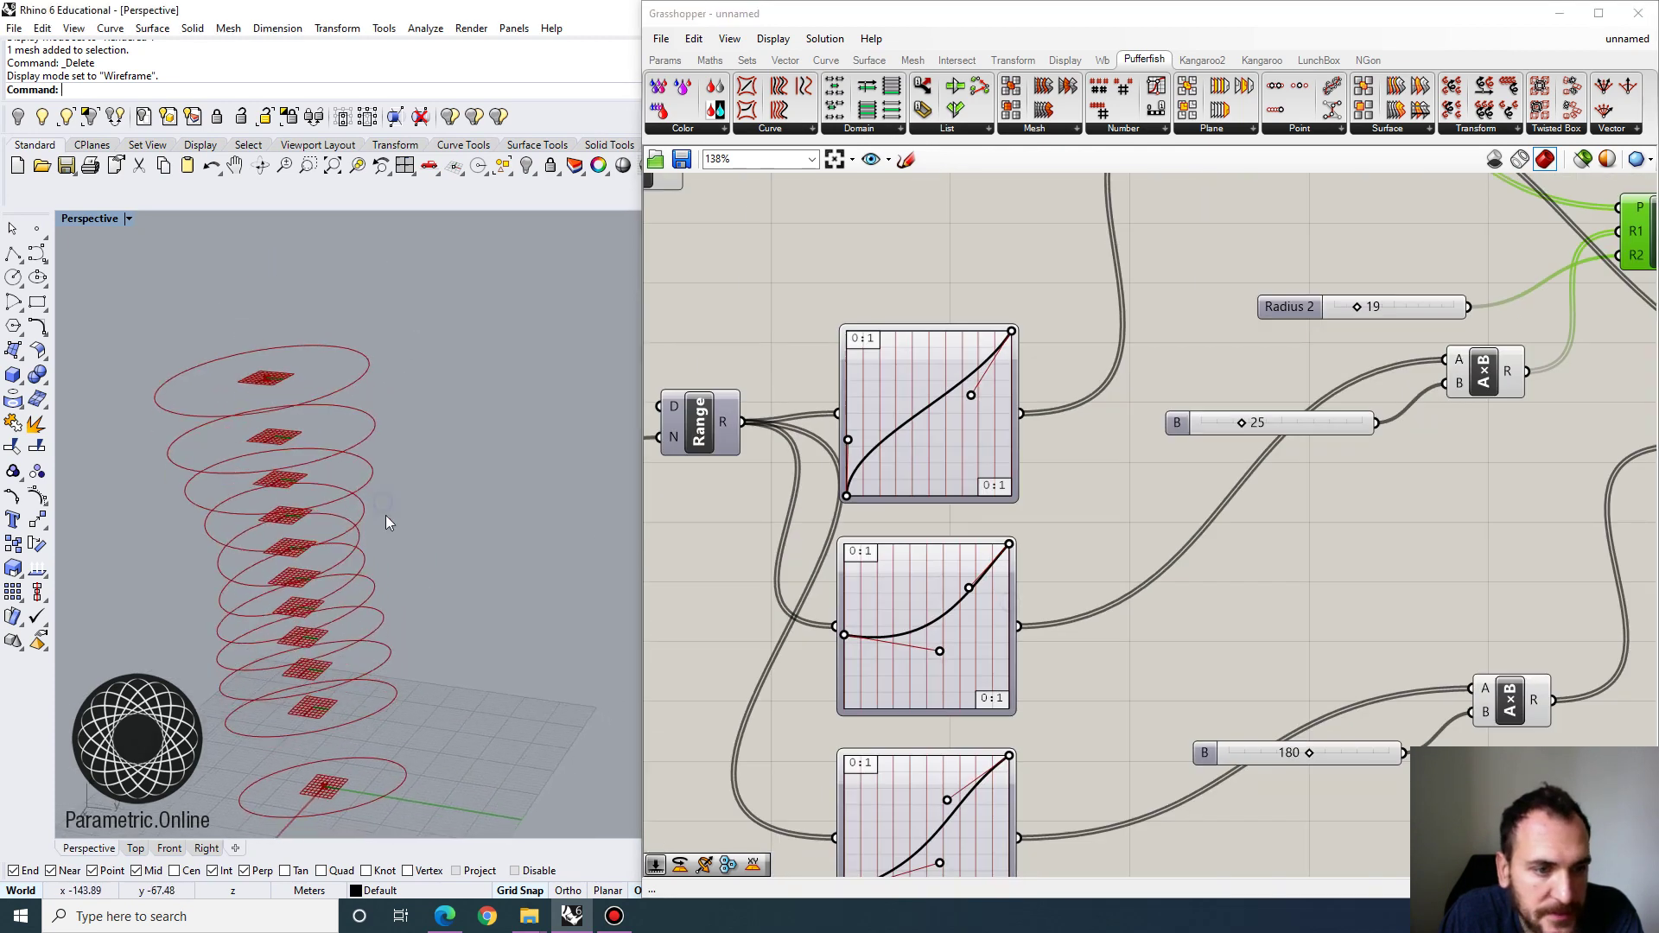
pyautogui.scroll(-6, 389, 520)
pyautogui.moveTo(1078, 570); pyautogui.dragTo(1066, 509, button='right')
pyautogui.moveTo(960, 523); pyautogui.dragTo(947, 510)
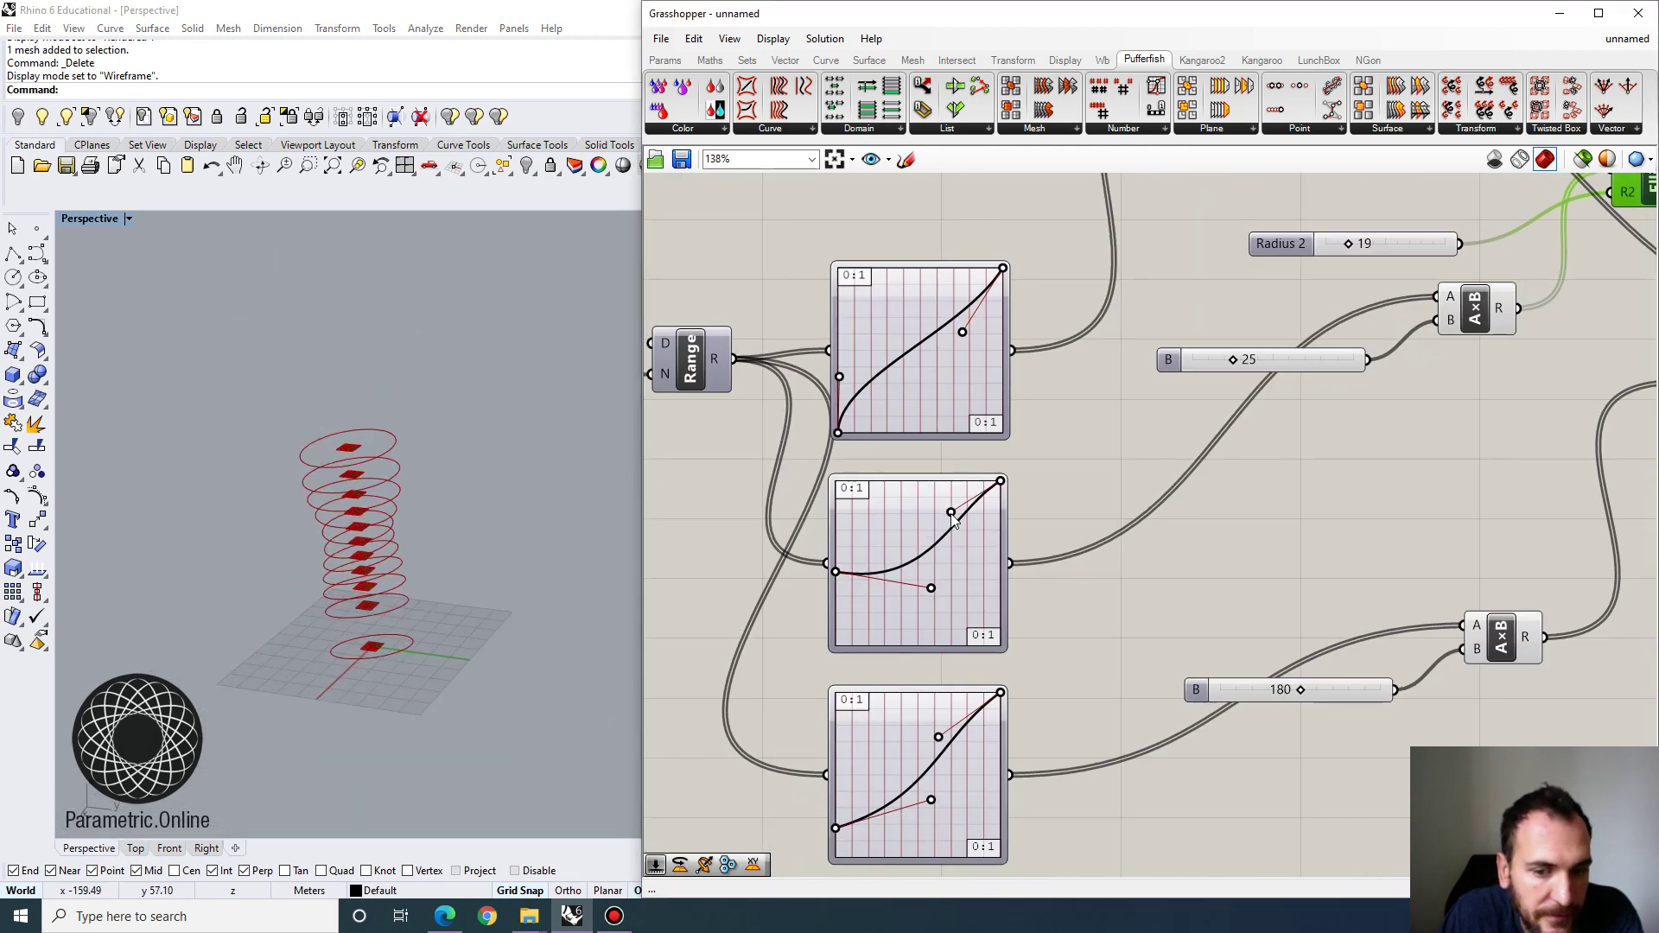
pyautogui.moveTo(953, 518); pyautogui.dragTo(934, 451, button='right')
pyautogui.moveTo(911, 660); pyautogui.dragTo(915, 668)
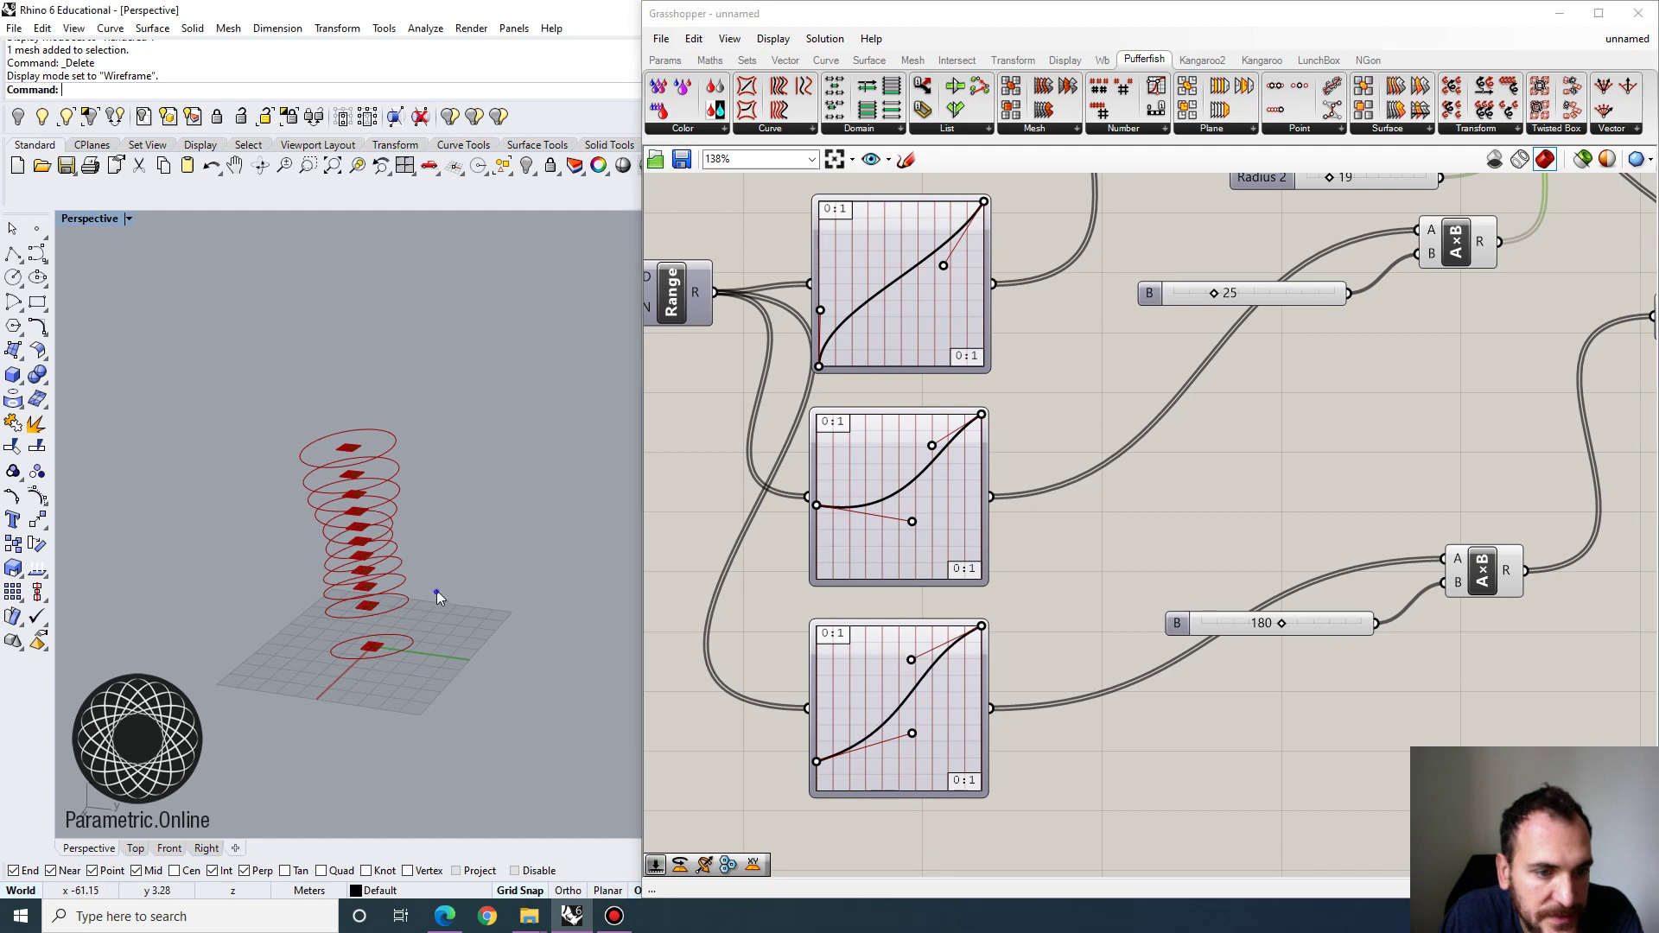
# Move the Rotate component farther beyond the Ellipse and level with it.
pyautogui.moveTo(433, 593); pyautogui.dragTo(358, 544, button='right')
pyautogui.scroll(-5, 864, 553)
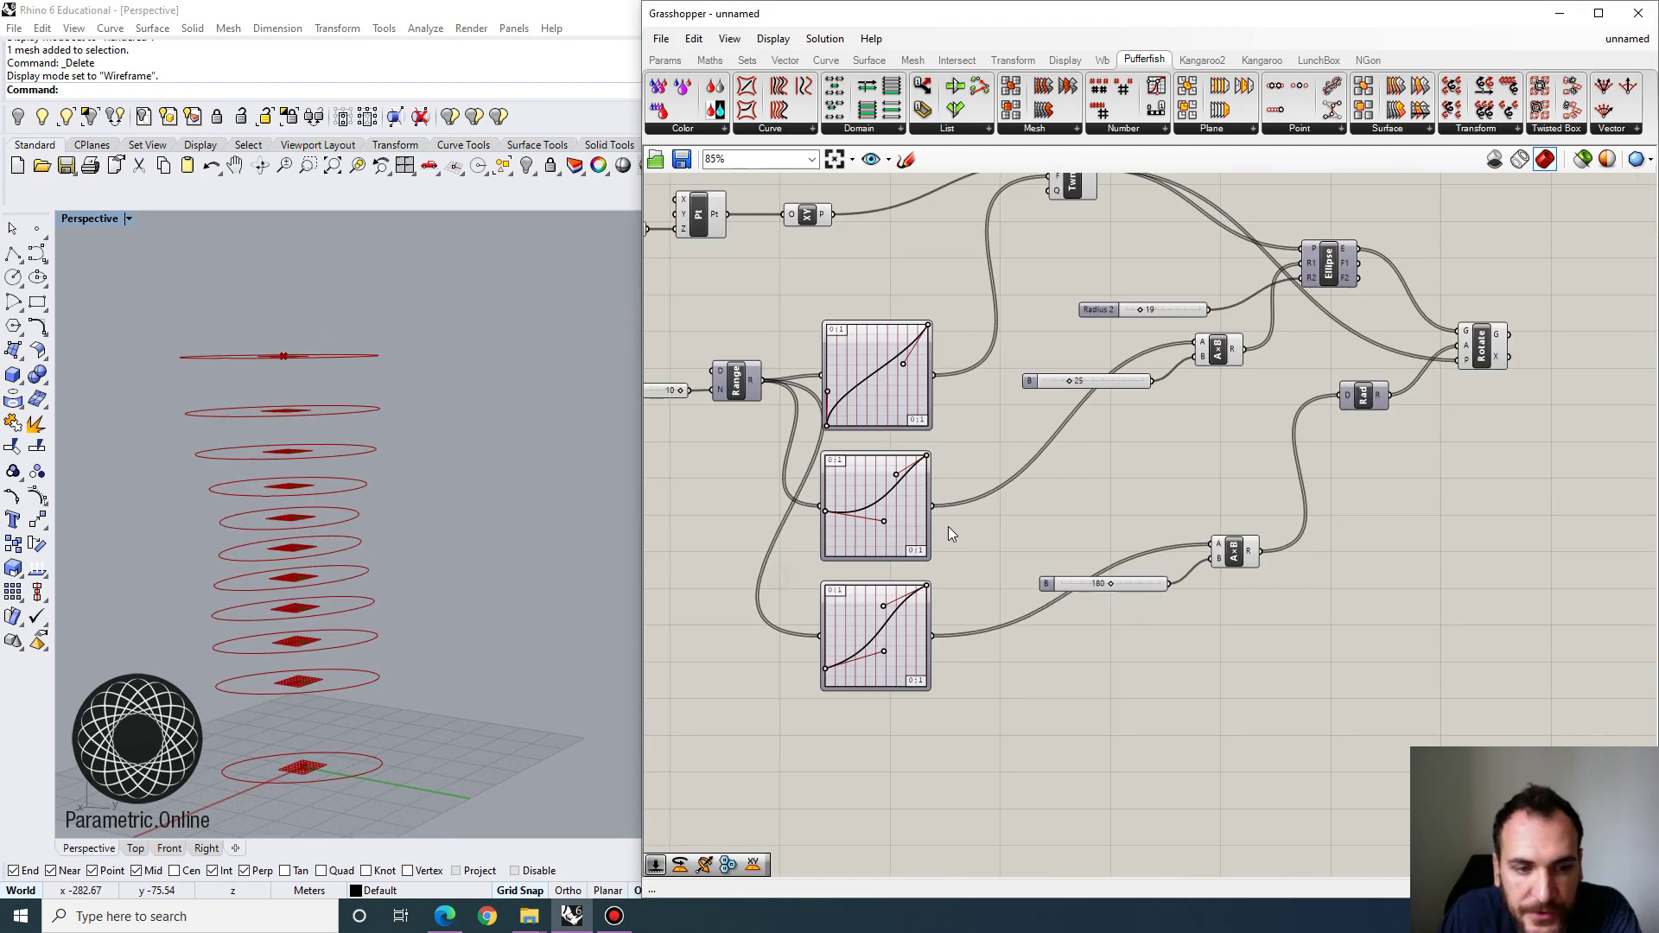
pyautogui.moveTo(1266, 425); pyautogui.dragTo(1013, 556, button='right')
pyautogui.scroll(5, 1012, 555)
pyautogui.moveTo(1145, 573); pyautogui.dragTo(1250, 442)
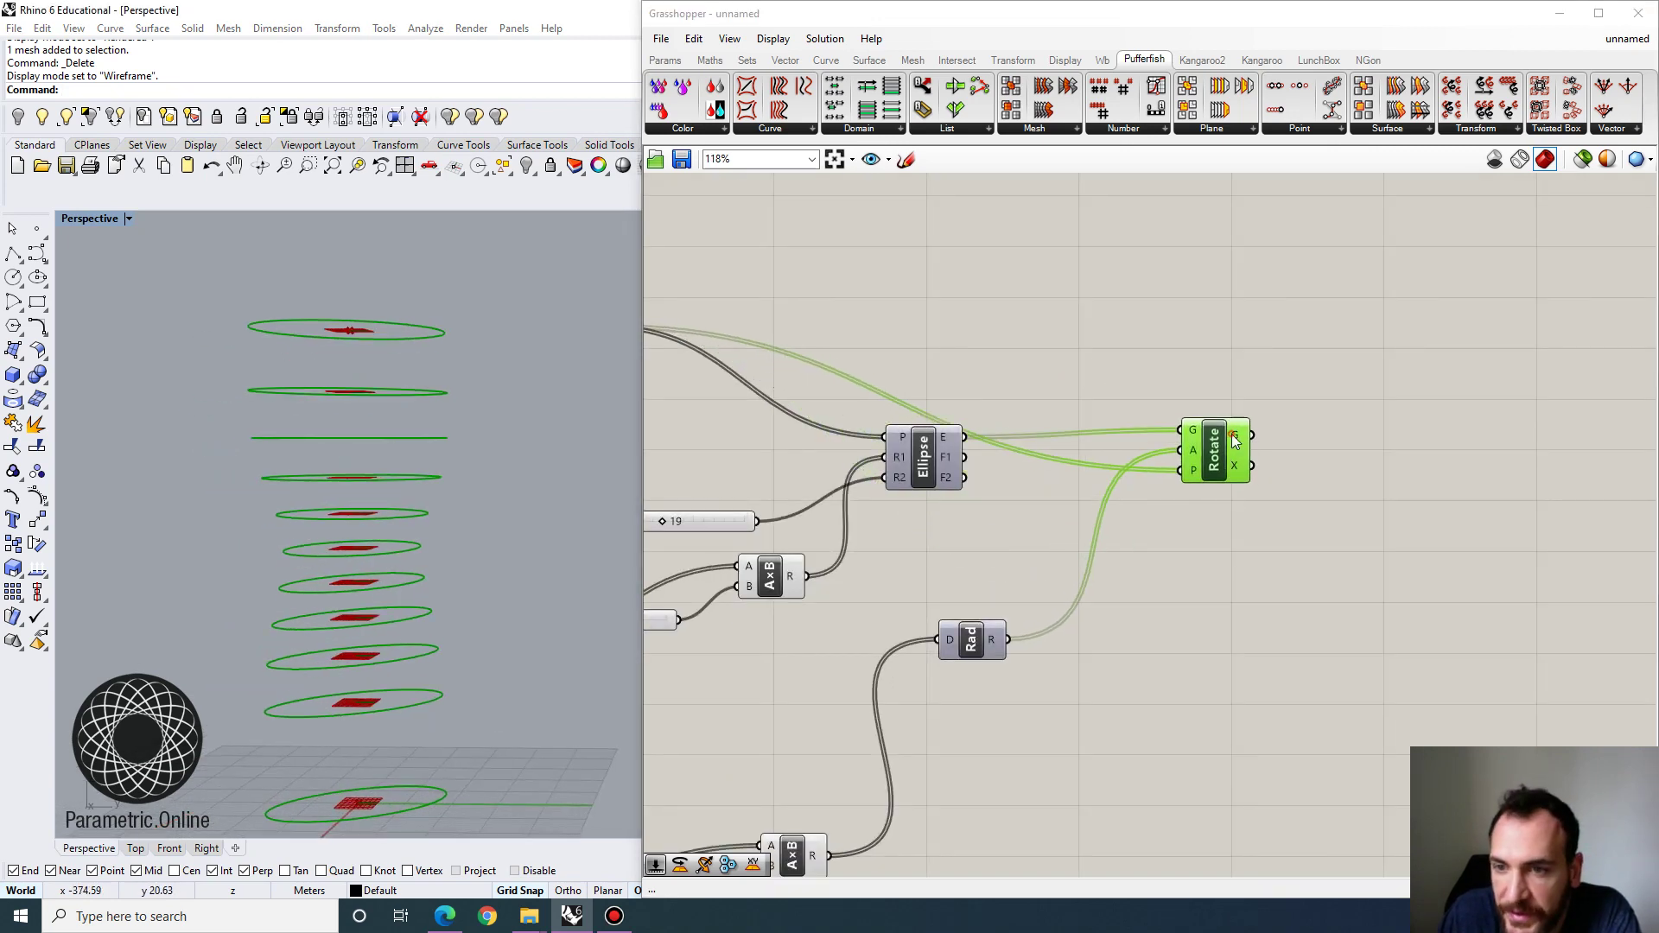
# Examine the rotated ellipses of the tower from the side and from above.
pyautogui.scroll(-4, 1231, 433)
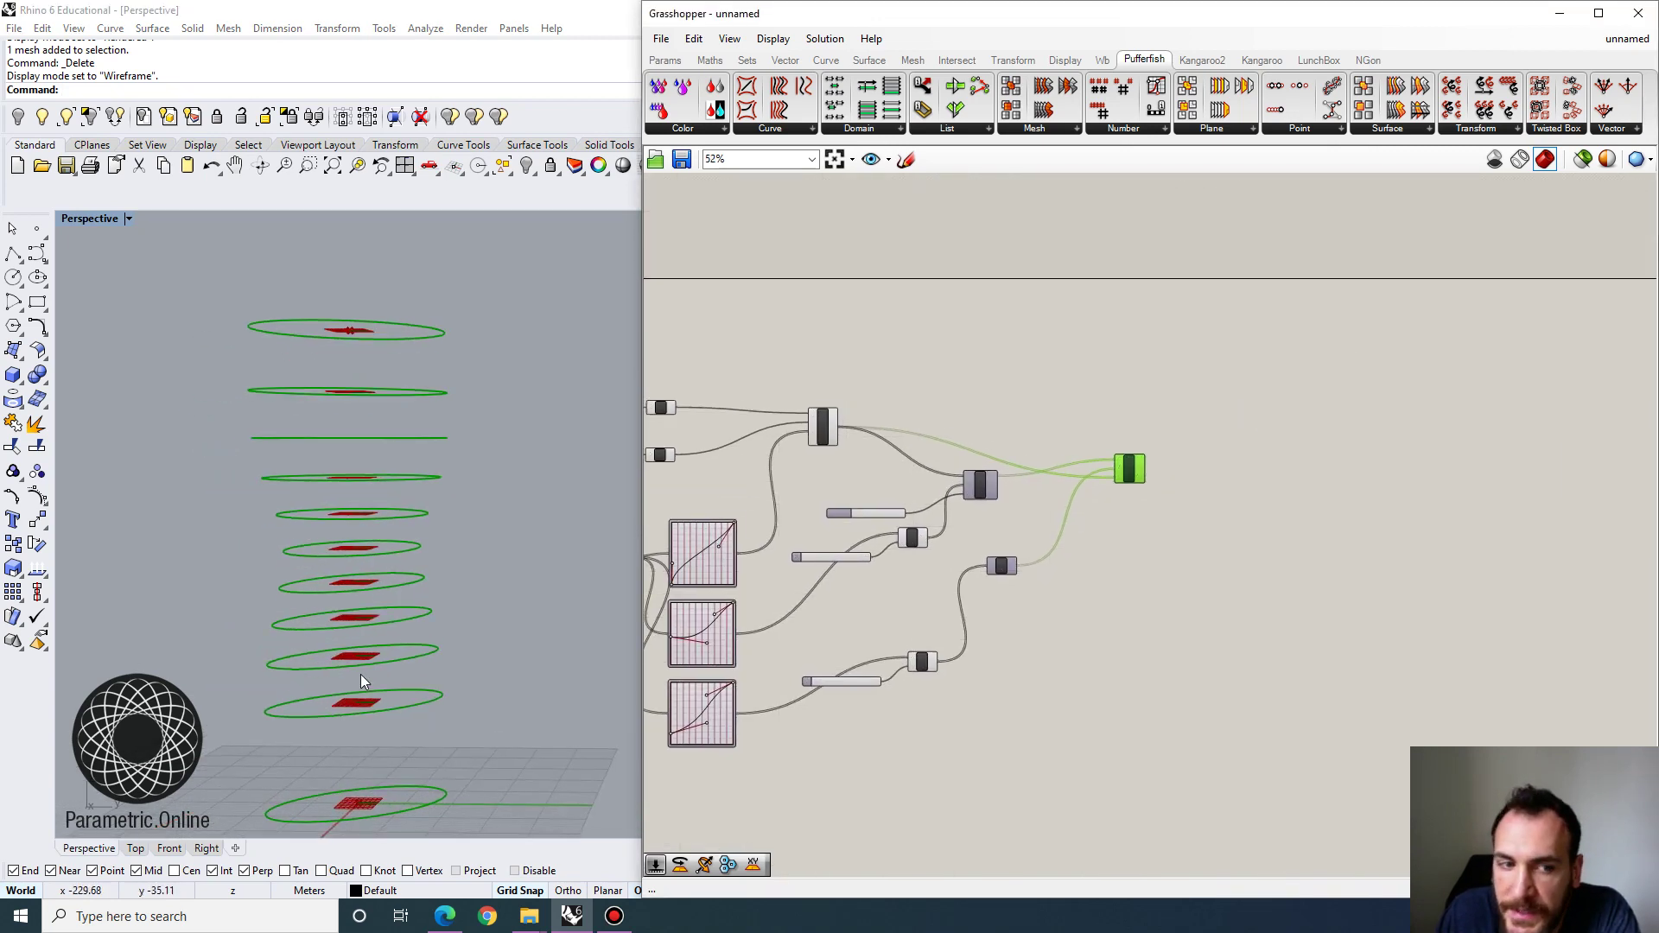
pyautogui.moveTo(361, 681); pyautogui.dragTo(432, 697, button='right')
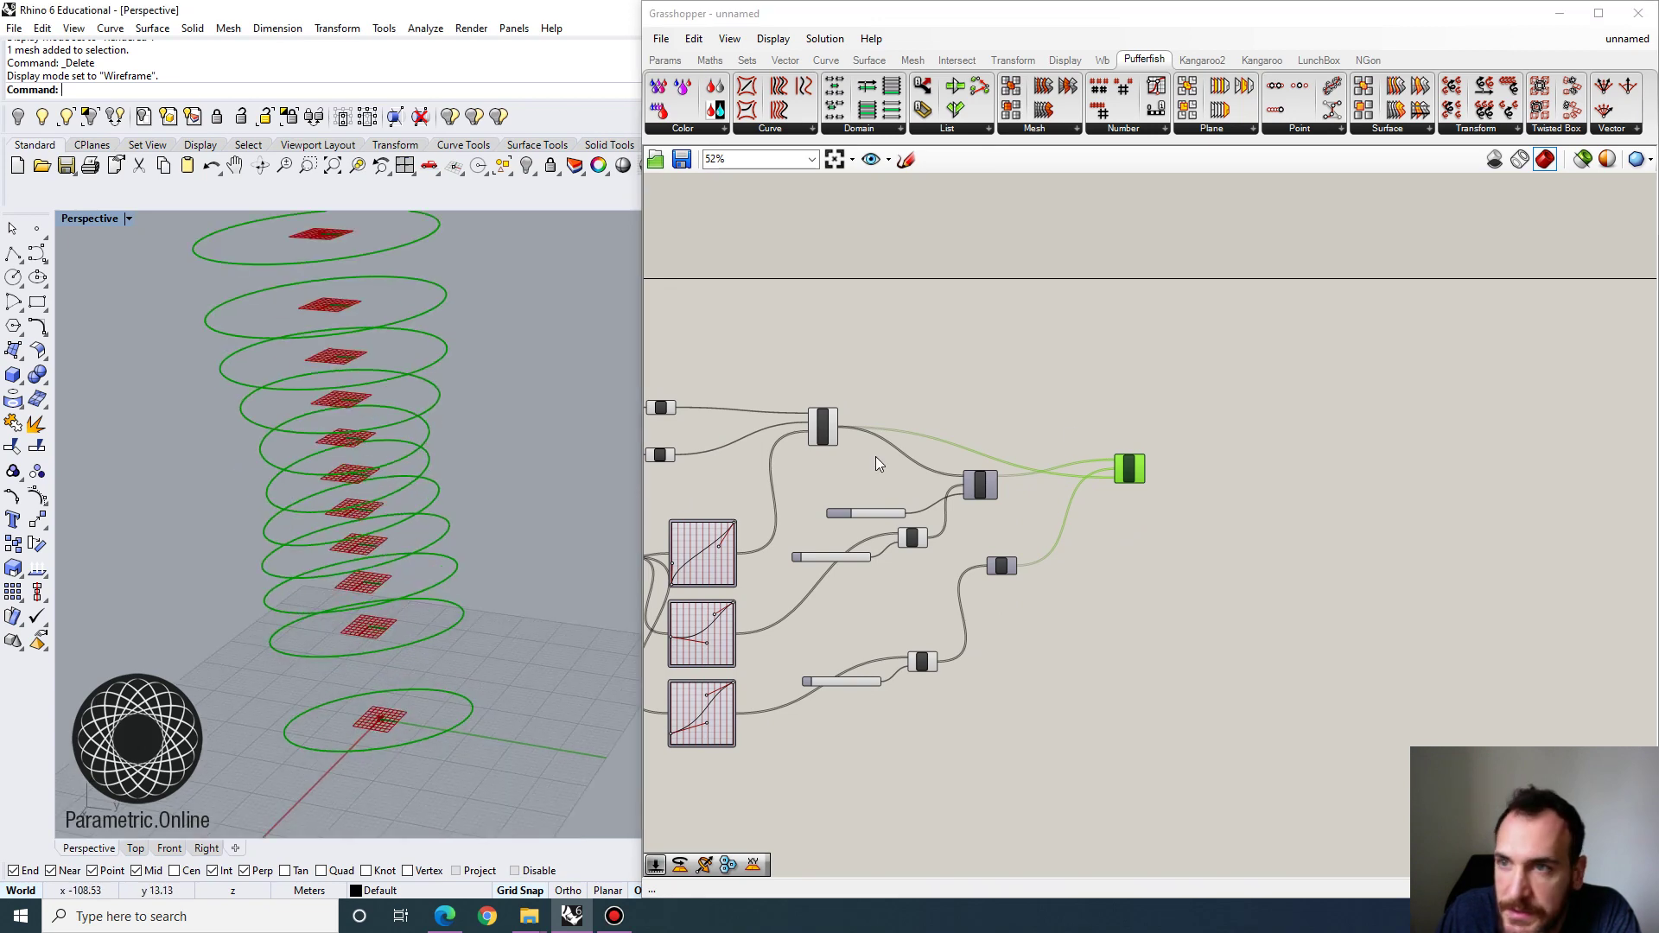
pyautogui.moveTo(429, 584); pyautogui.dragTo(417, 548, button='right')
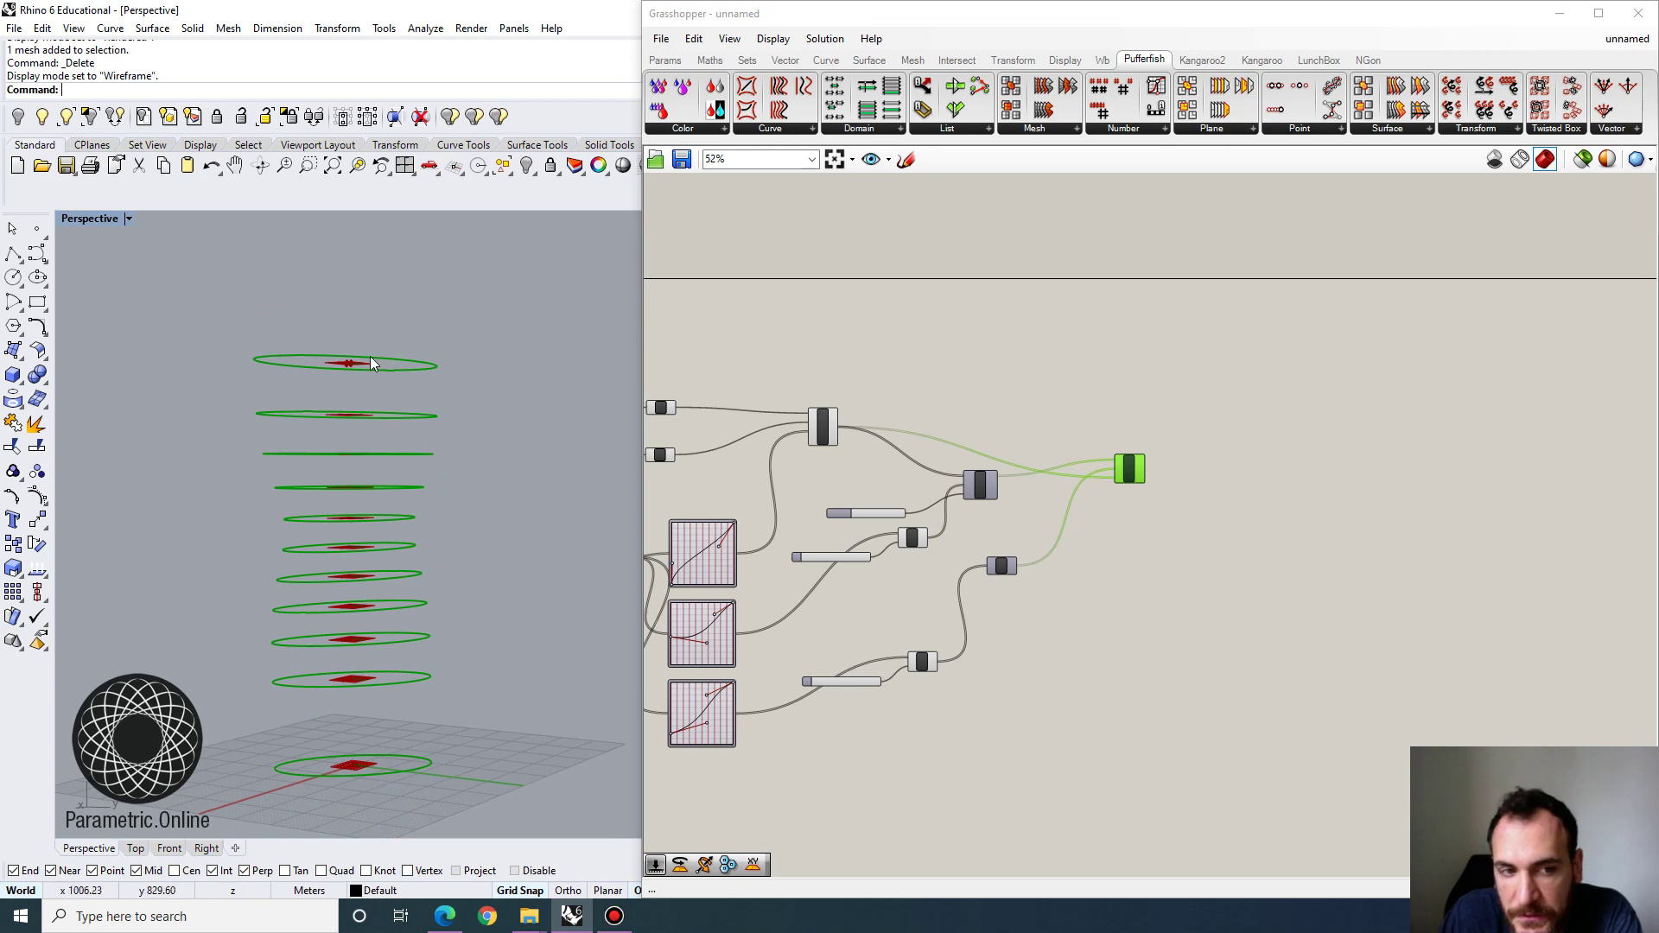
pyautogui.moveTo(423, 404); pyautogui.dragTo(462, 471, button='right')
pyautogui.click(1222, 522)
pyautogui.scroll(1, 1308, 355)
pyautogui.moveTo(1281, 381); pyautogui.dragTo(1187, 423, button='right')
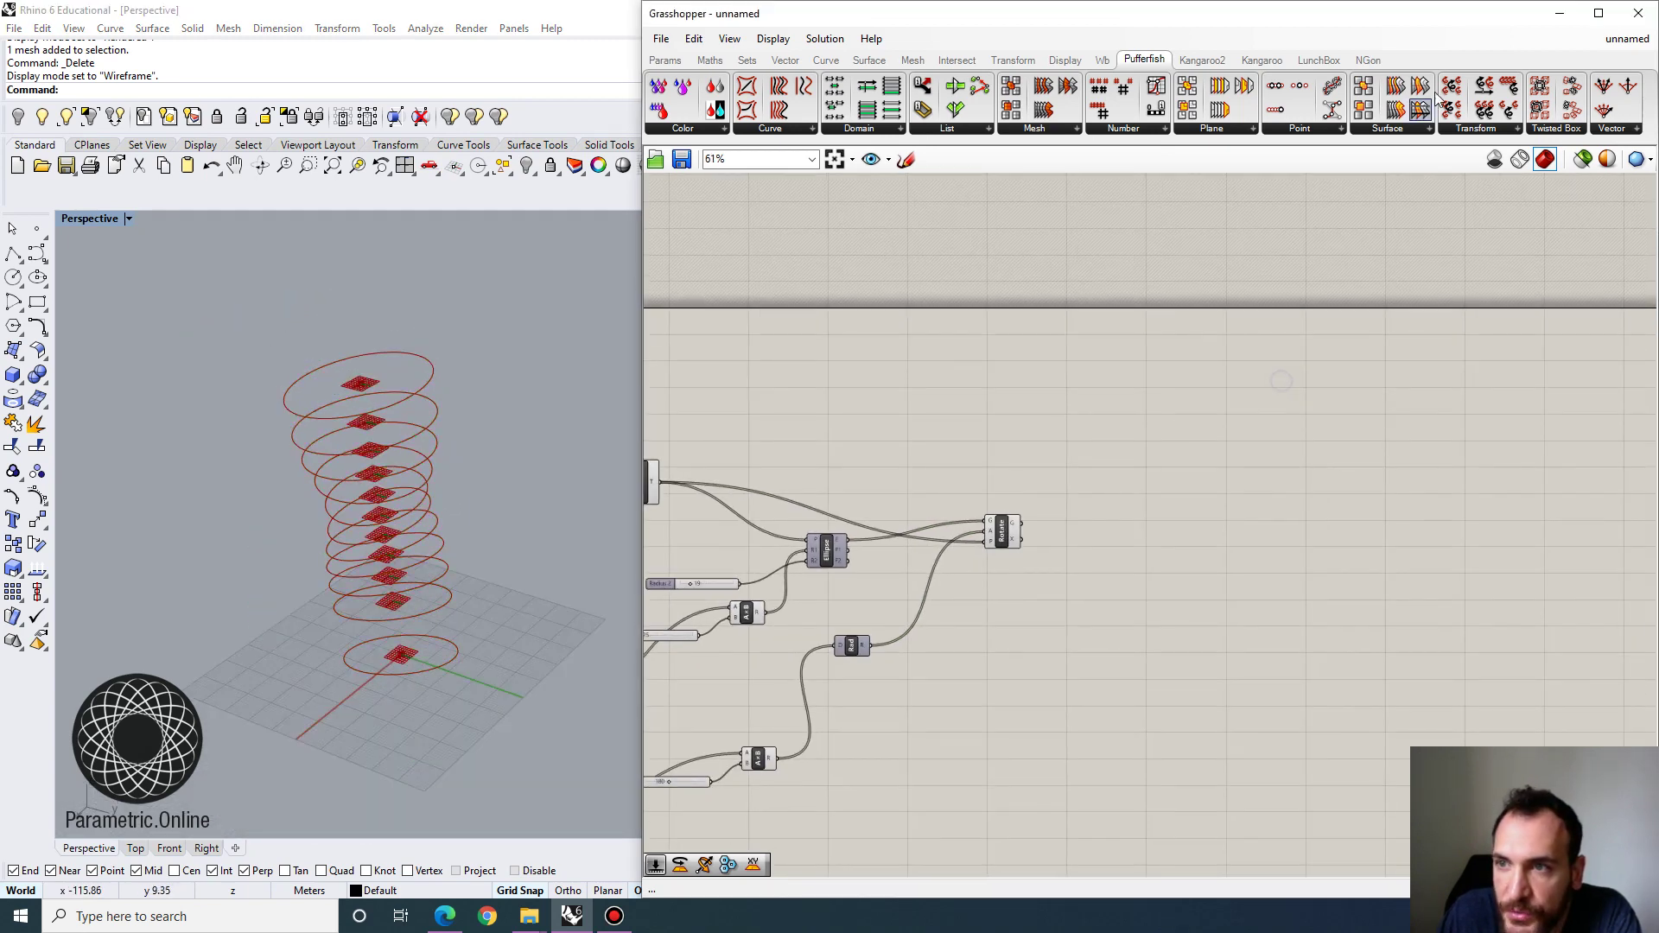
pyautogui.moveTo(449, 629); pyautogui.dragTo(438, 613, button='right')
# In Rhino, draw a straight single-segment polyline on the ground plane in front of the tower's base ellipse.
pyautogui.click(7, 252)
pyautogui.scroll(4, 352, 770)
pyautogui.scroll(-4, 415, 674)
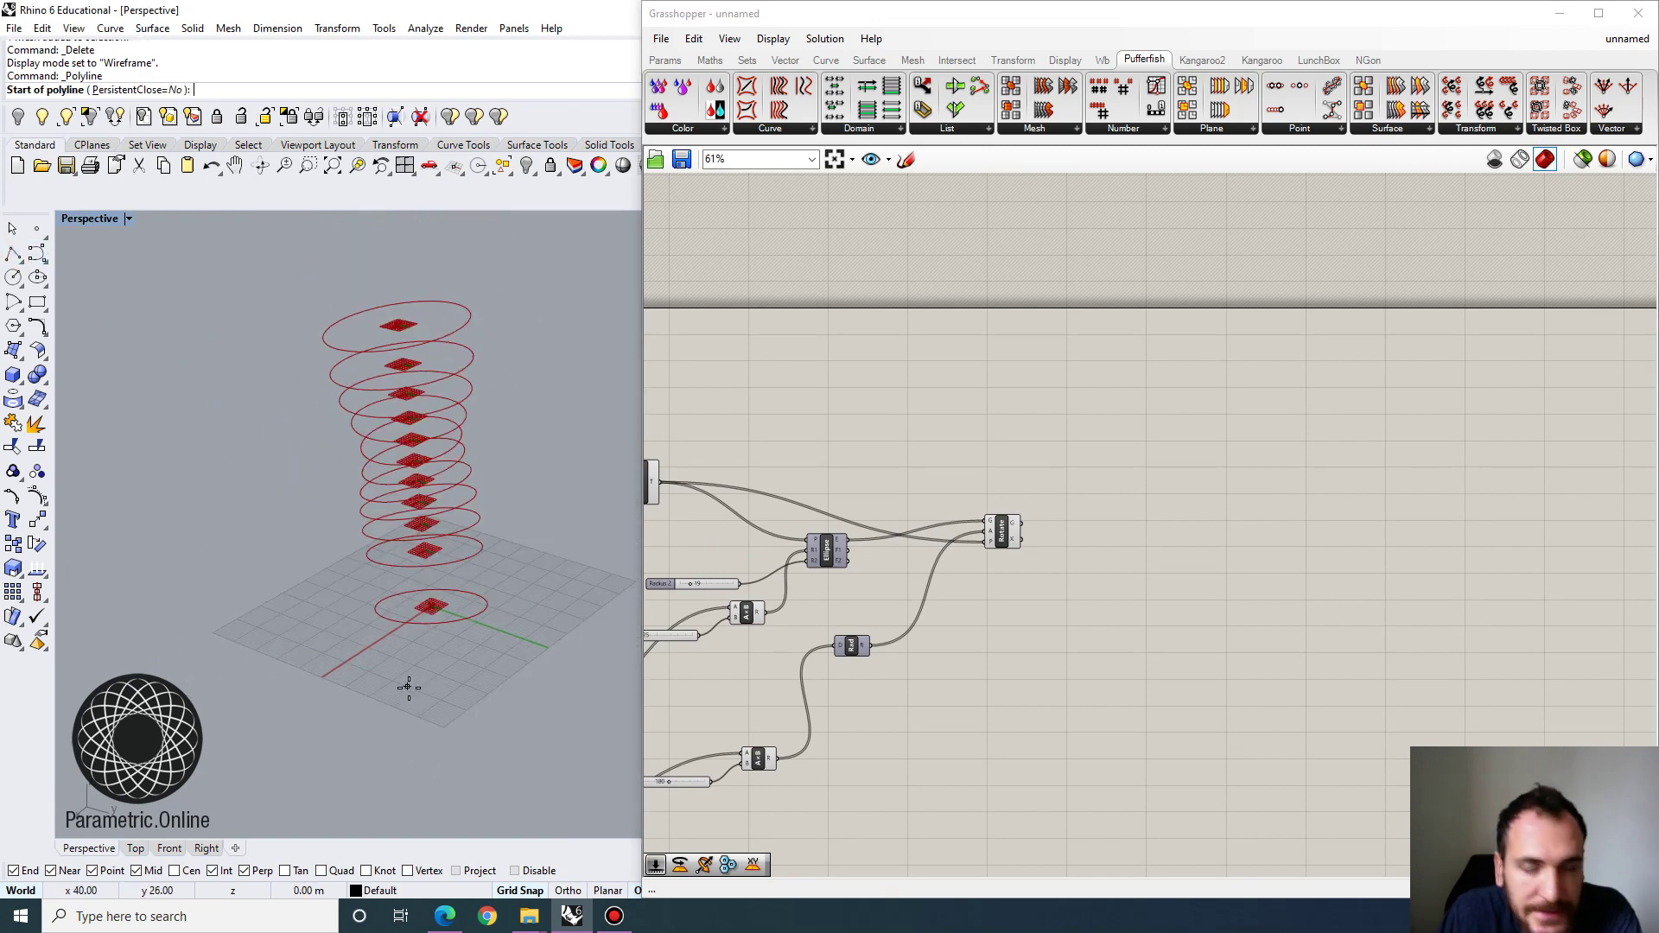
pyautogui.scroll(3, 463, 692)
pyautogui.scroll(4, 402, 683)
pyautogui.click(350, 710)
pyautogui.click(437, 643)
pyautogui.press('Return')
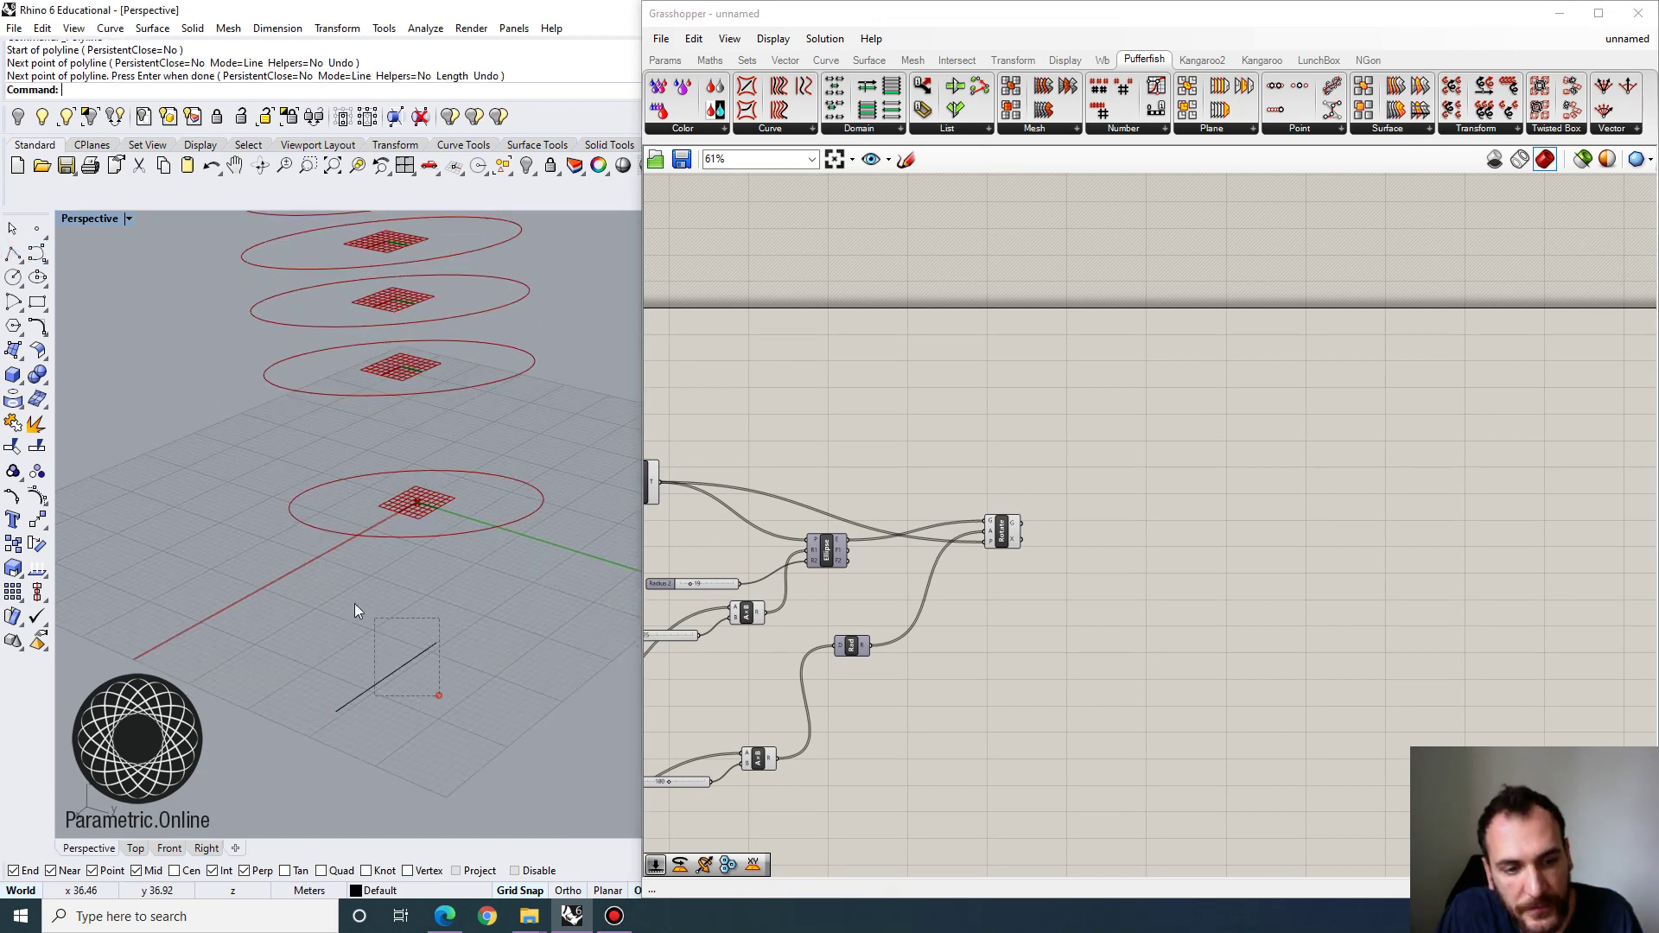
# Copy the drawn line straight upward with the Vertical=Yes option.
pyautogui.write('Copy')
pyautogui.press('Return')
pyautogui.click(130, 89)
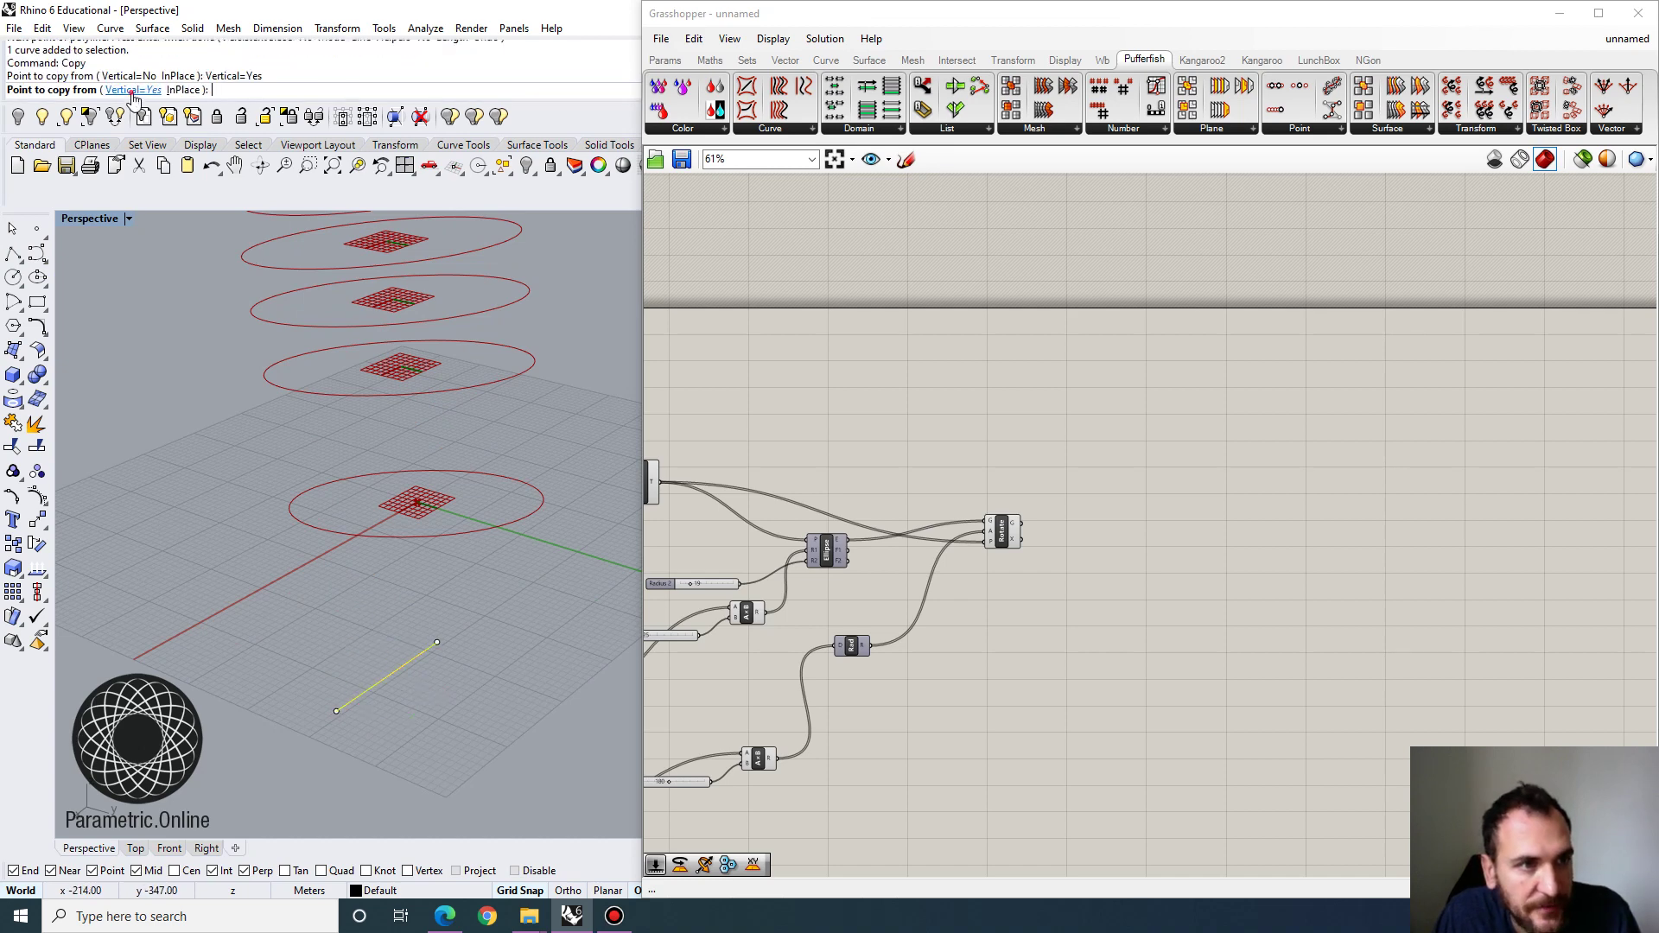
pyautogui.click(496, 556)
pyautogui.click(489, 464)
pyautogui.press('Return')
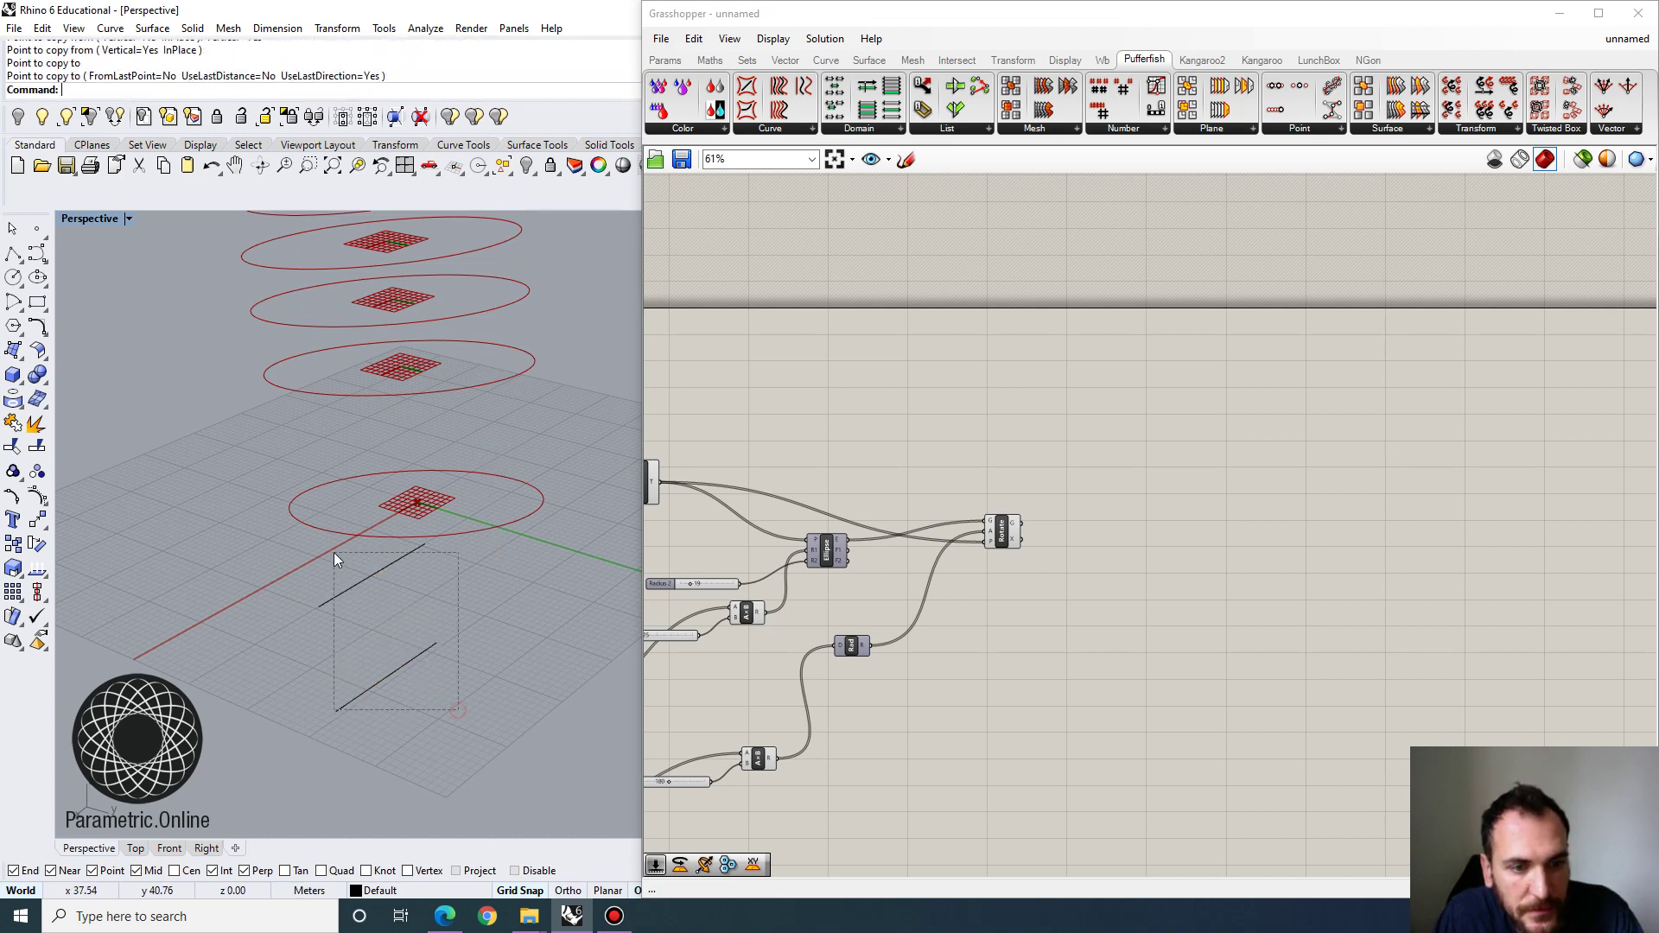
# Add a Pufferfish Twisted Box Two Curves component to the canvas, clear of the Rotate component.
pyautogui.moveTo(333, 552); pyautogui.dragTo(334, 552)
pyautogui.click(462, 598)
pyautogui.moveTo(1477, 381); pyautogui.dragTo(1460, 311, button='right')
pyautogui.click(1555, 130)
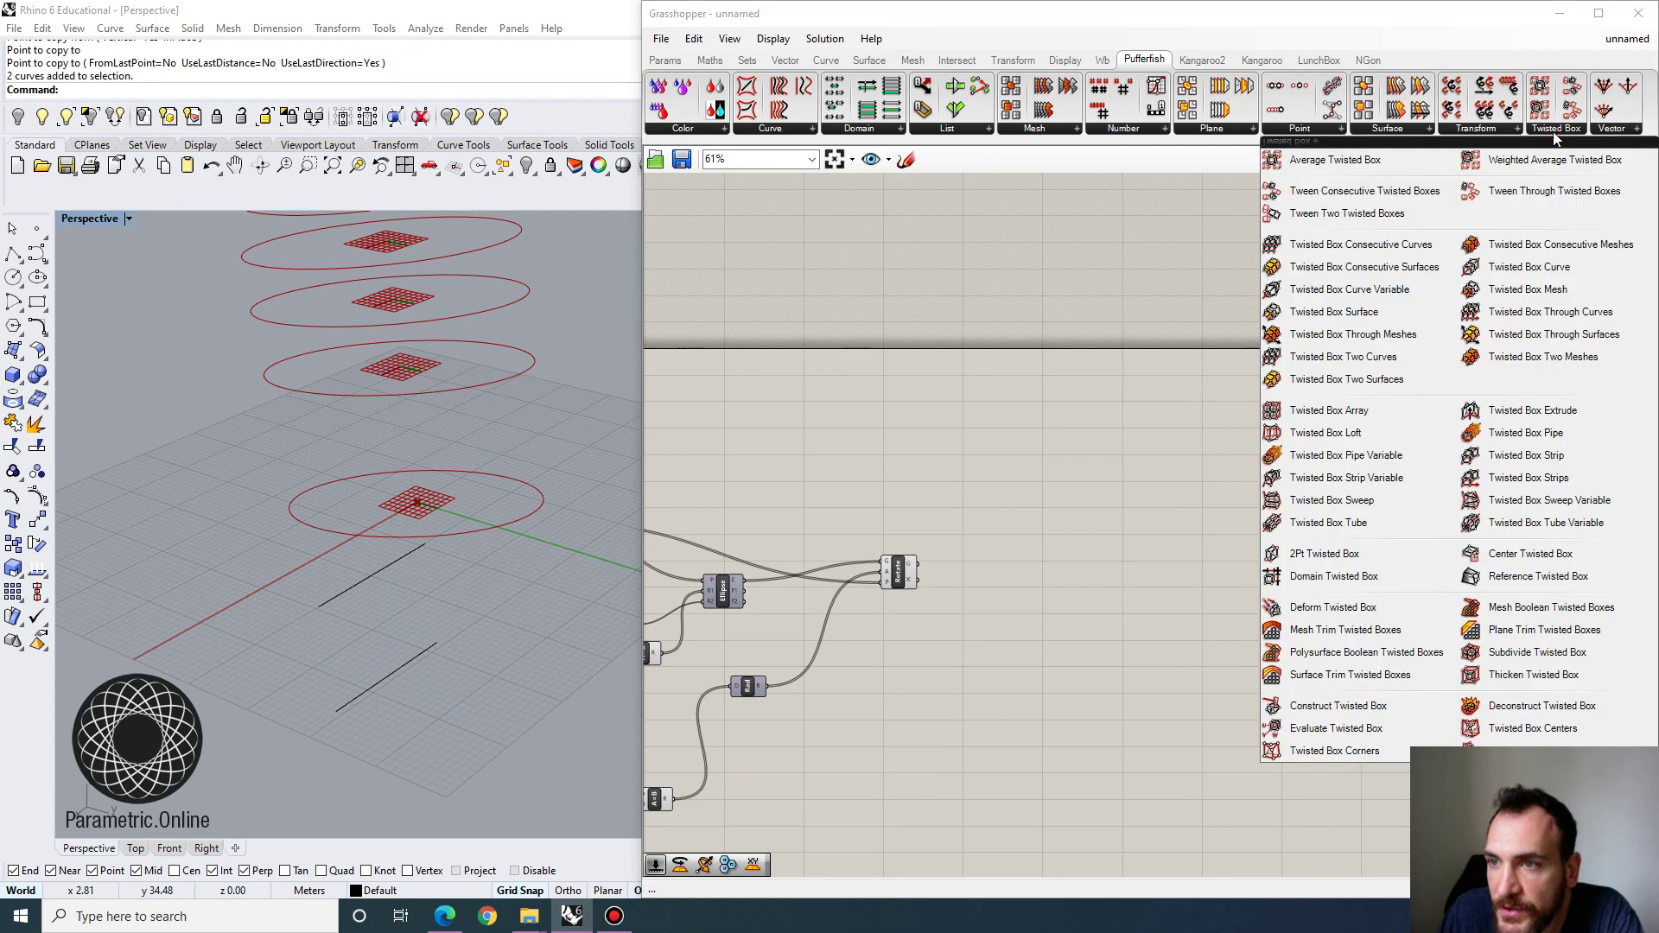
pyautogui.click(1320, 369)
pyautogui.click(1322, 622)
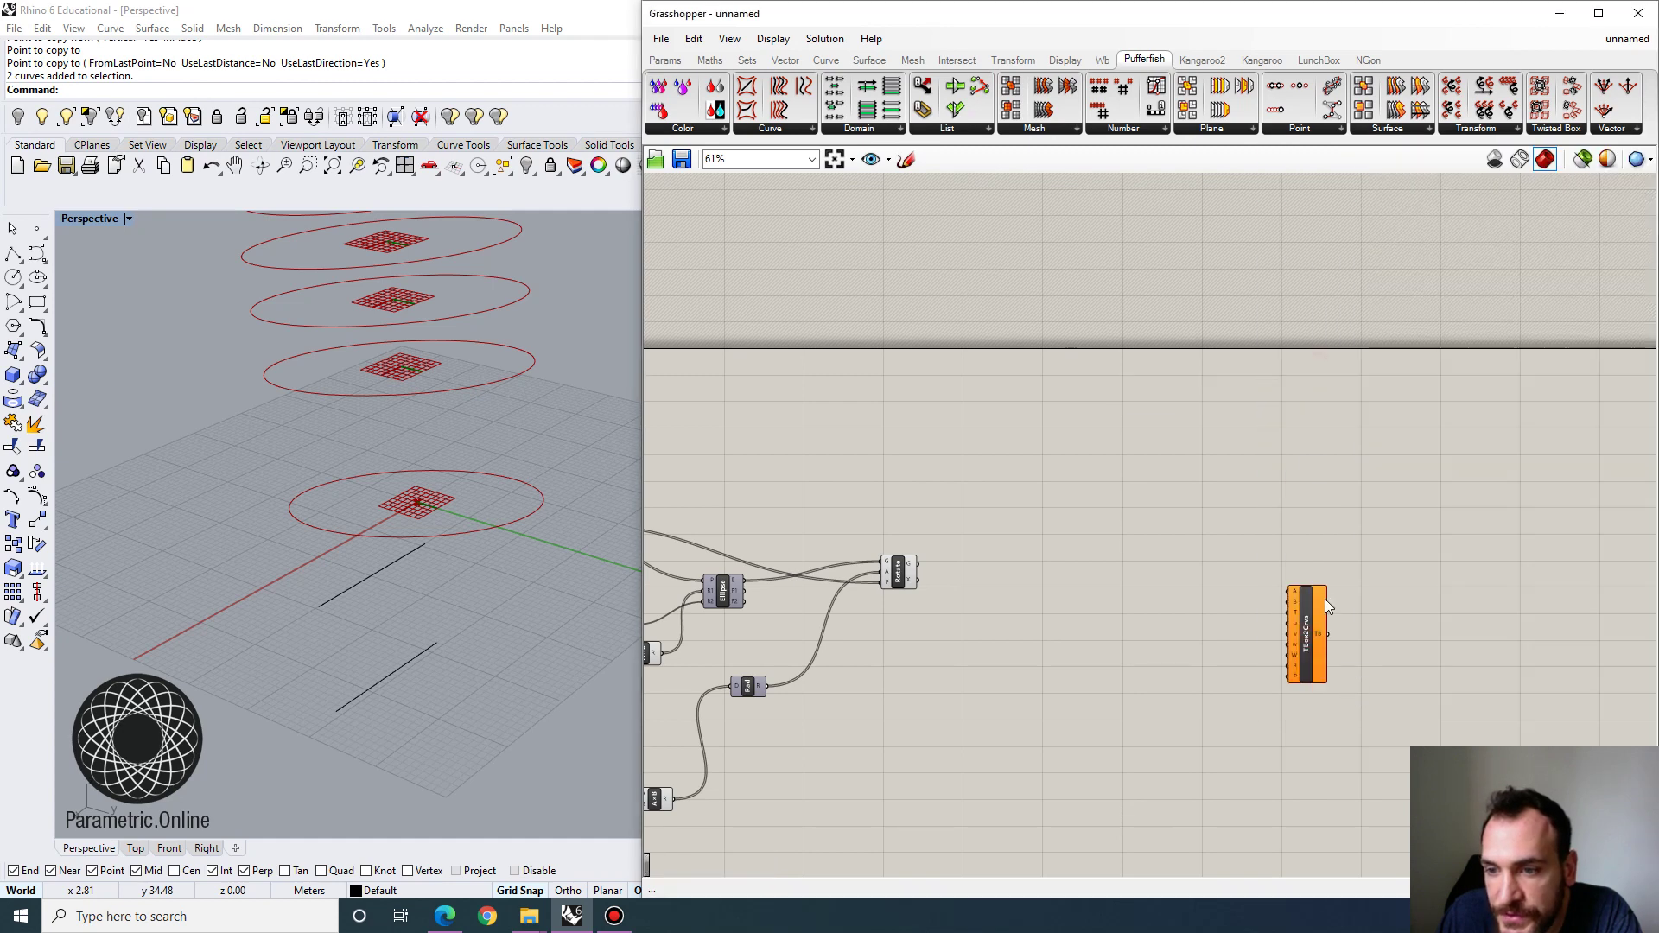
# Examine what the A, B, T and u inputs of the Twisted Box Two Curves component expect.
pyautogui.scroll(5, 1288, 605)
pyautogui.scroll(3, 1244, 435)
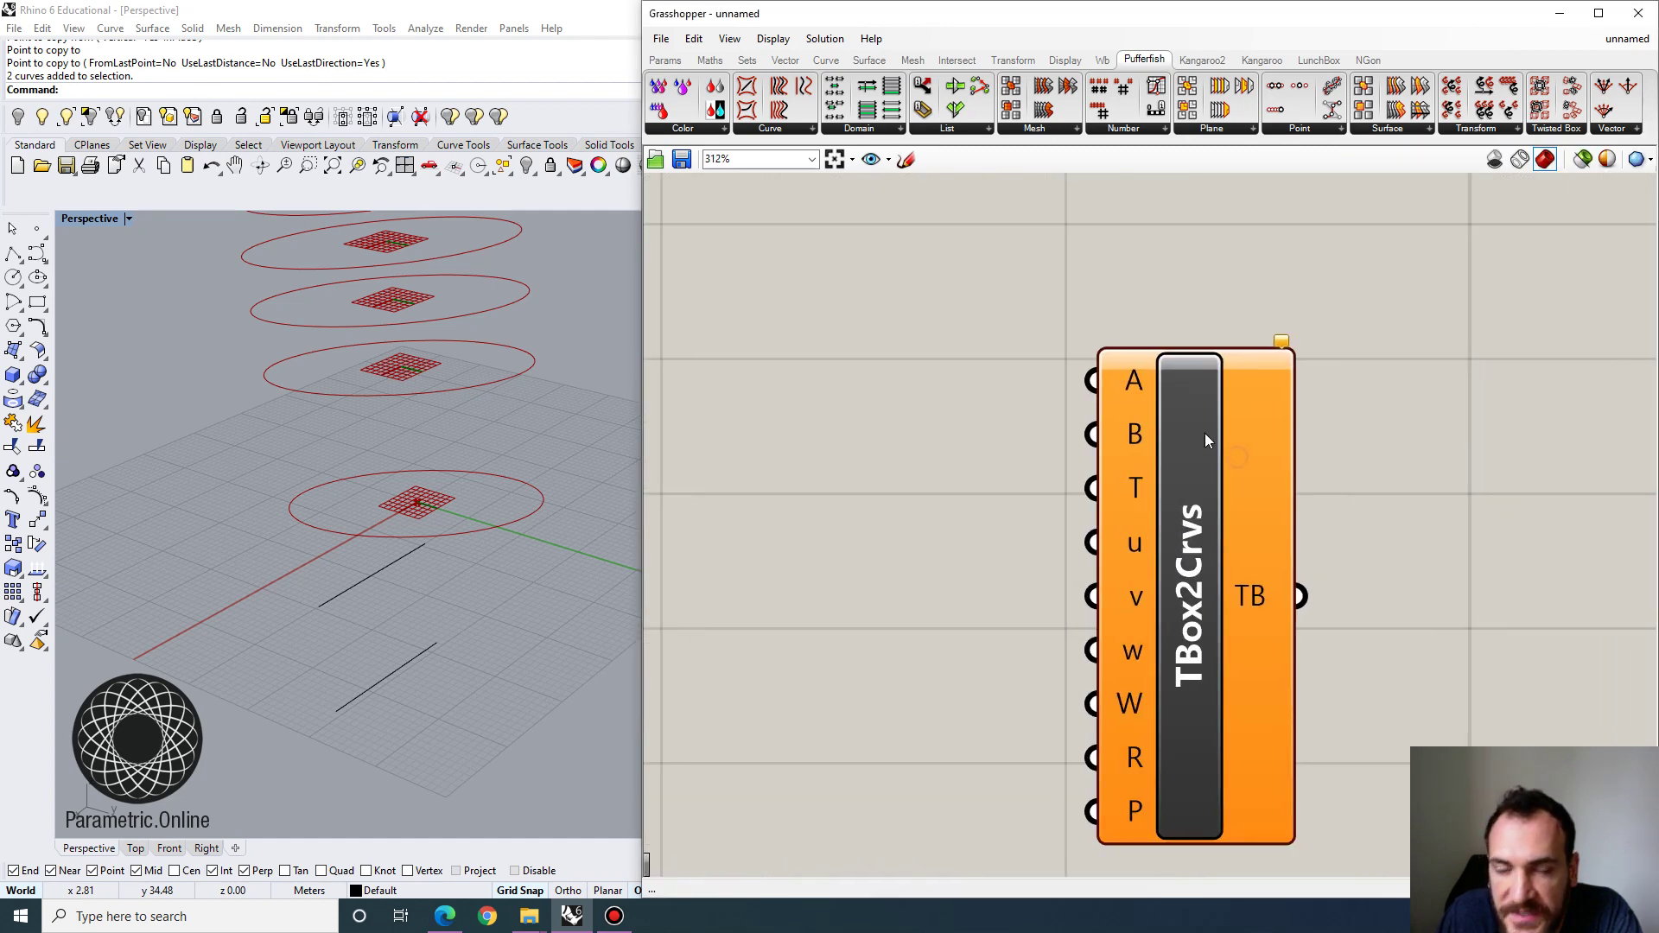
pyautogui.scroll(-2, 1205, 433)
pyautogui.scroll(3, 1210, 450)
pyautogui.moveTo(1184, 459); pyautogui.dragTo(1185, 424)
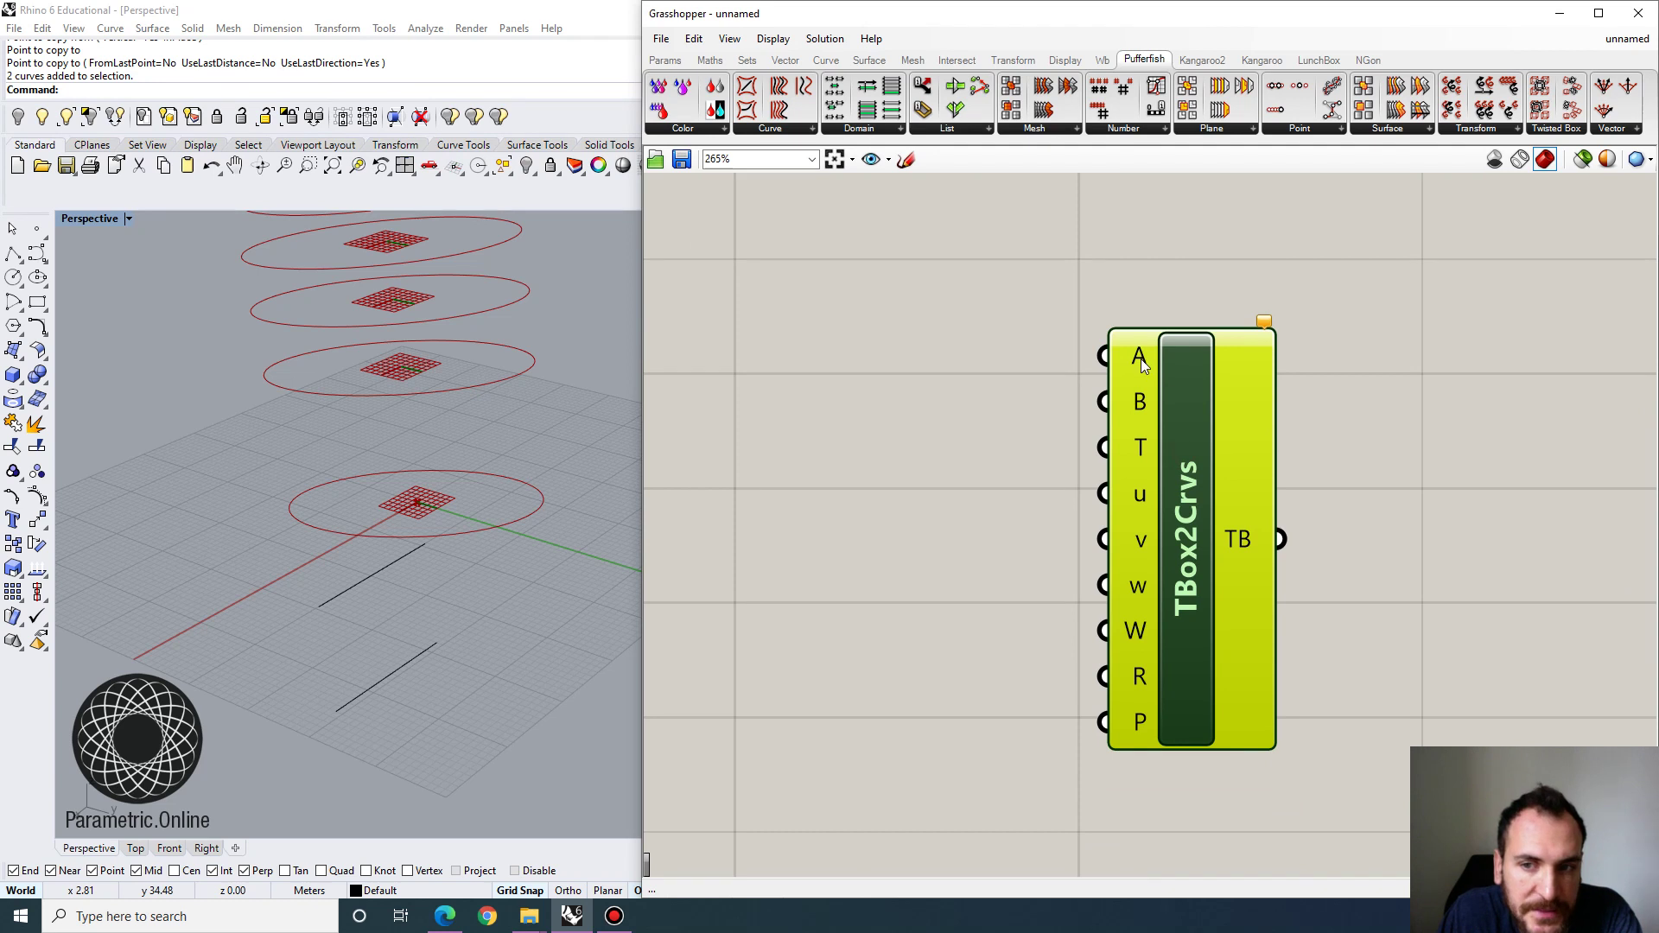
pyautogui.moveTo(1139, 446)
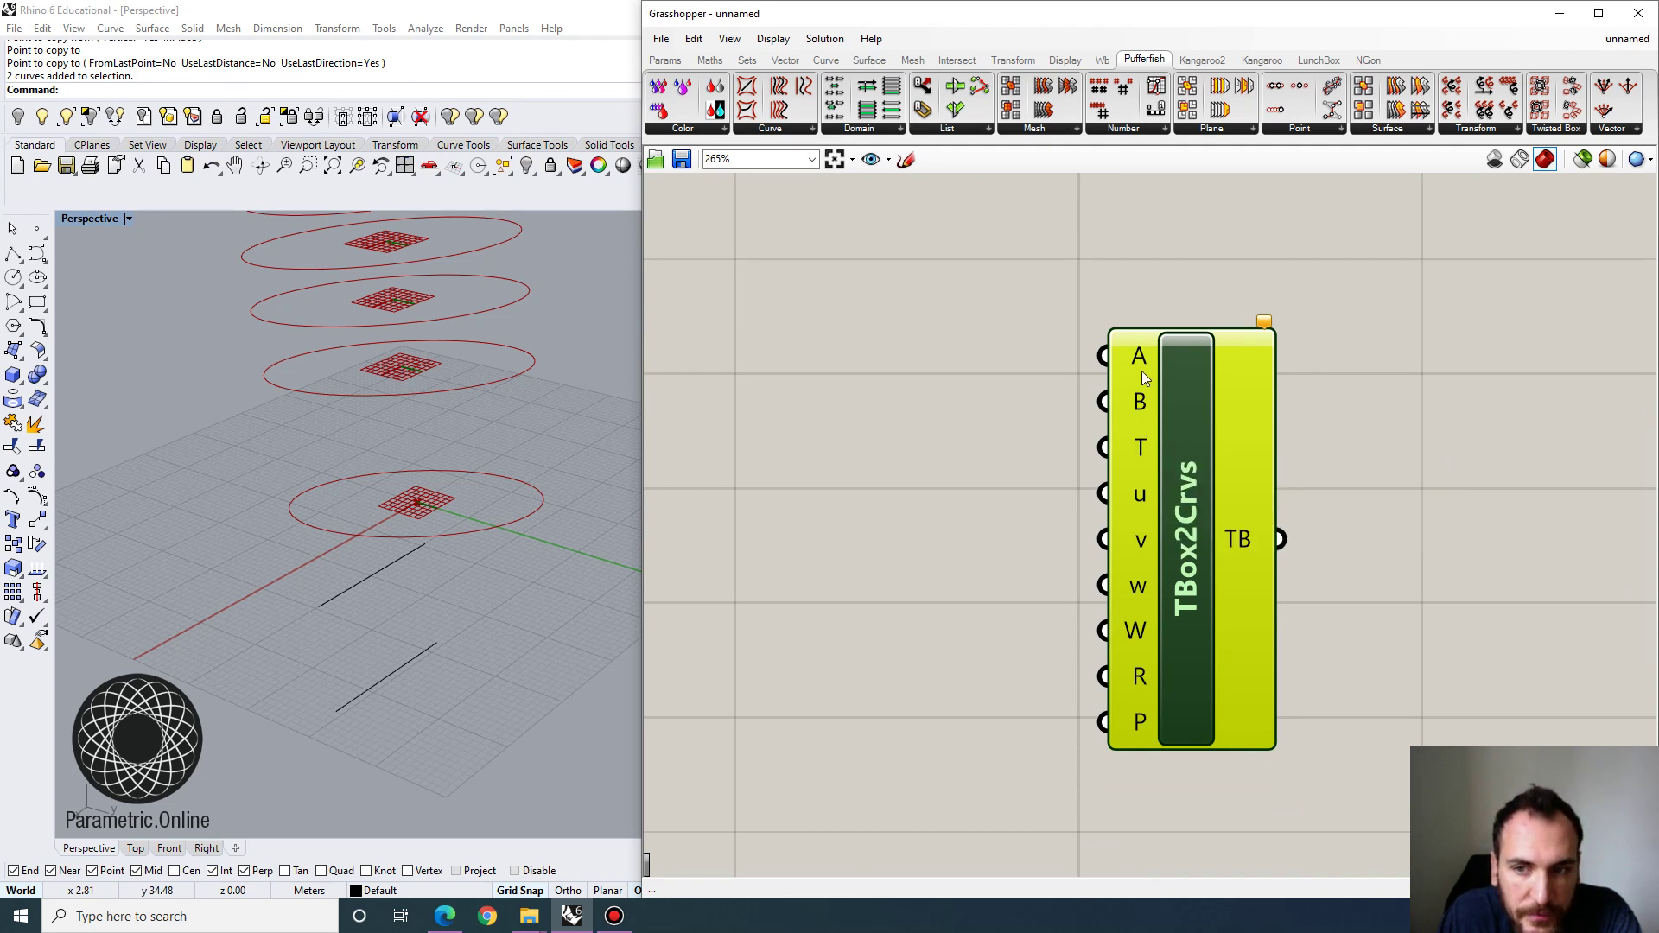
pyautogui.moveTo(1143, 372)
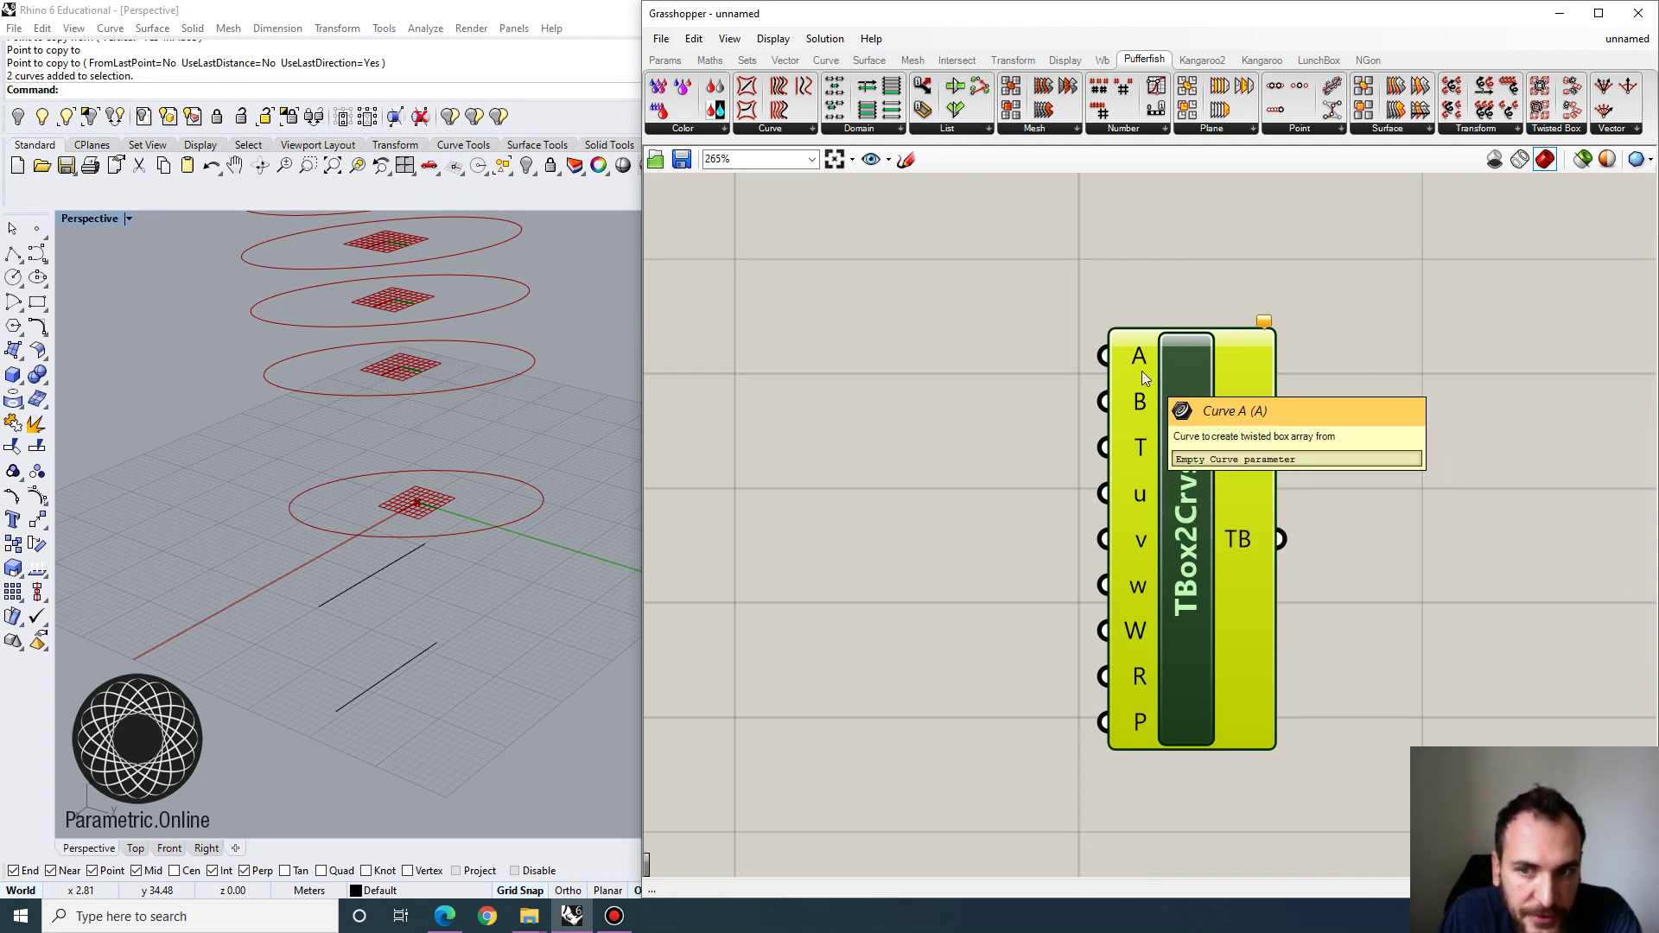
pyautogui.moveTo(1140, 406)
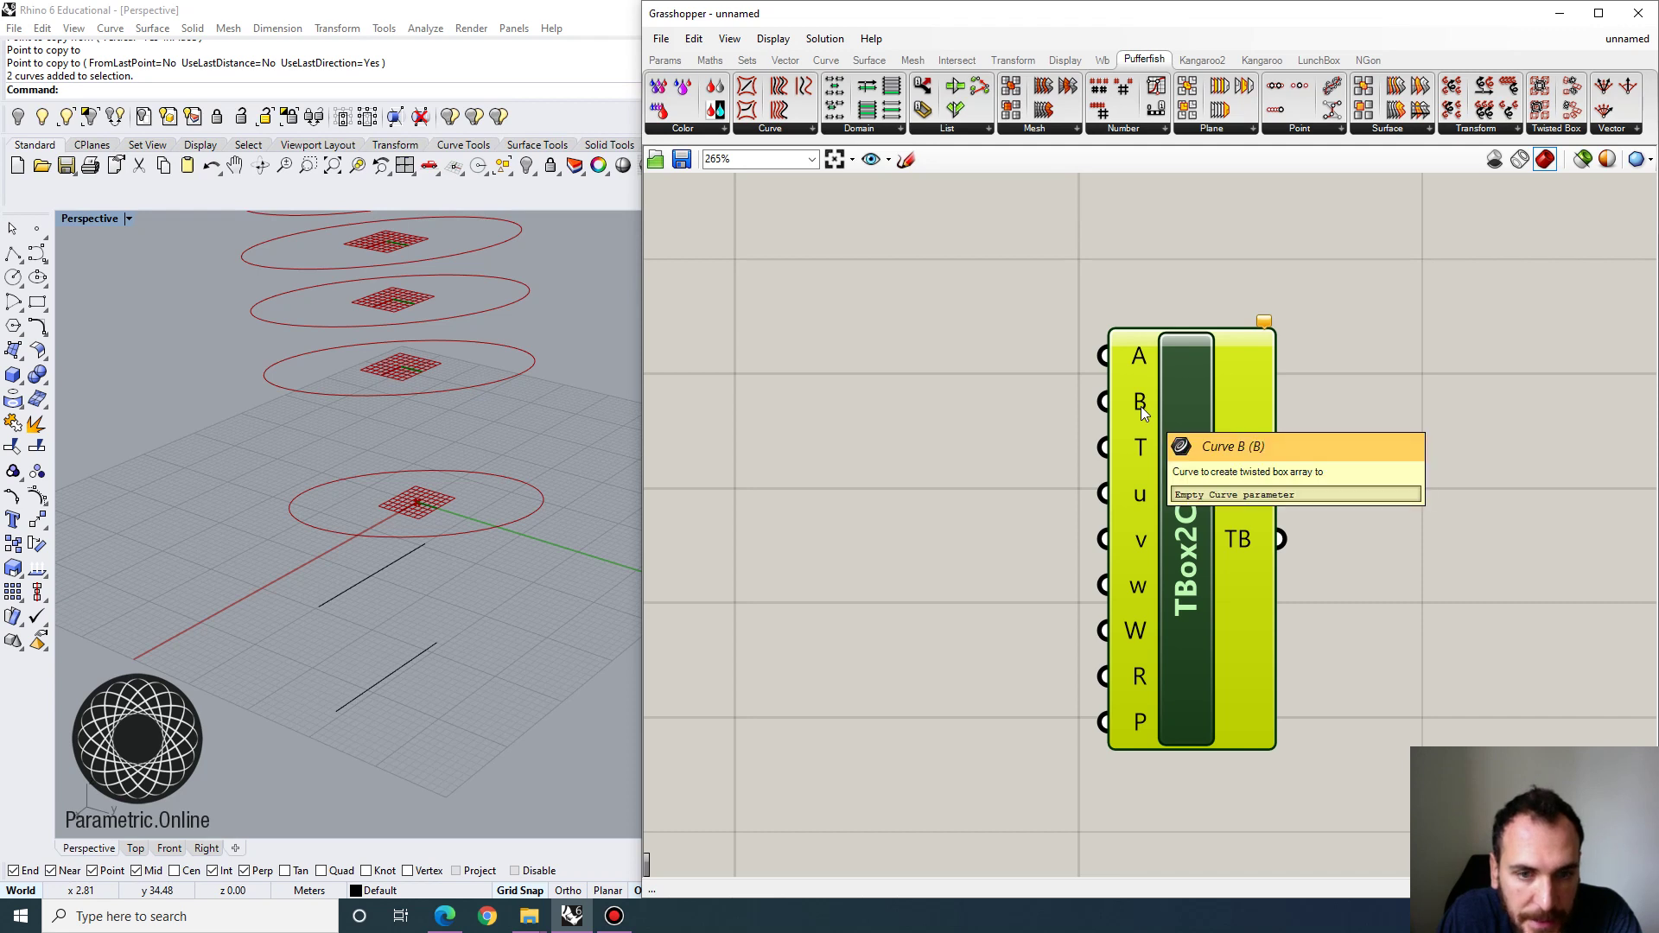
pyautogui.scroll(1, 1141, 406)
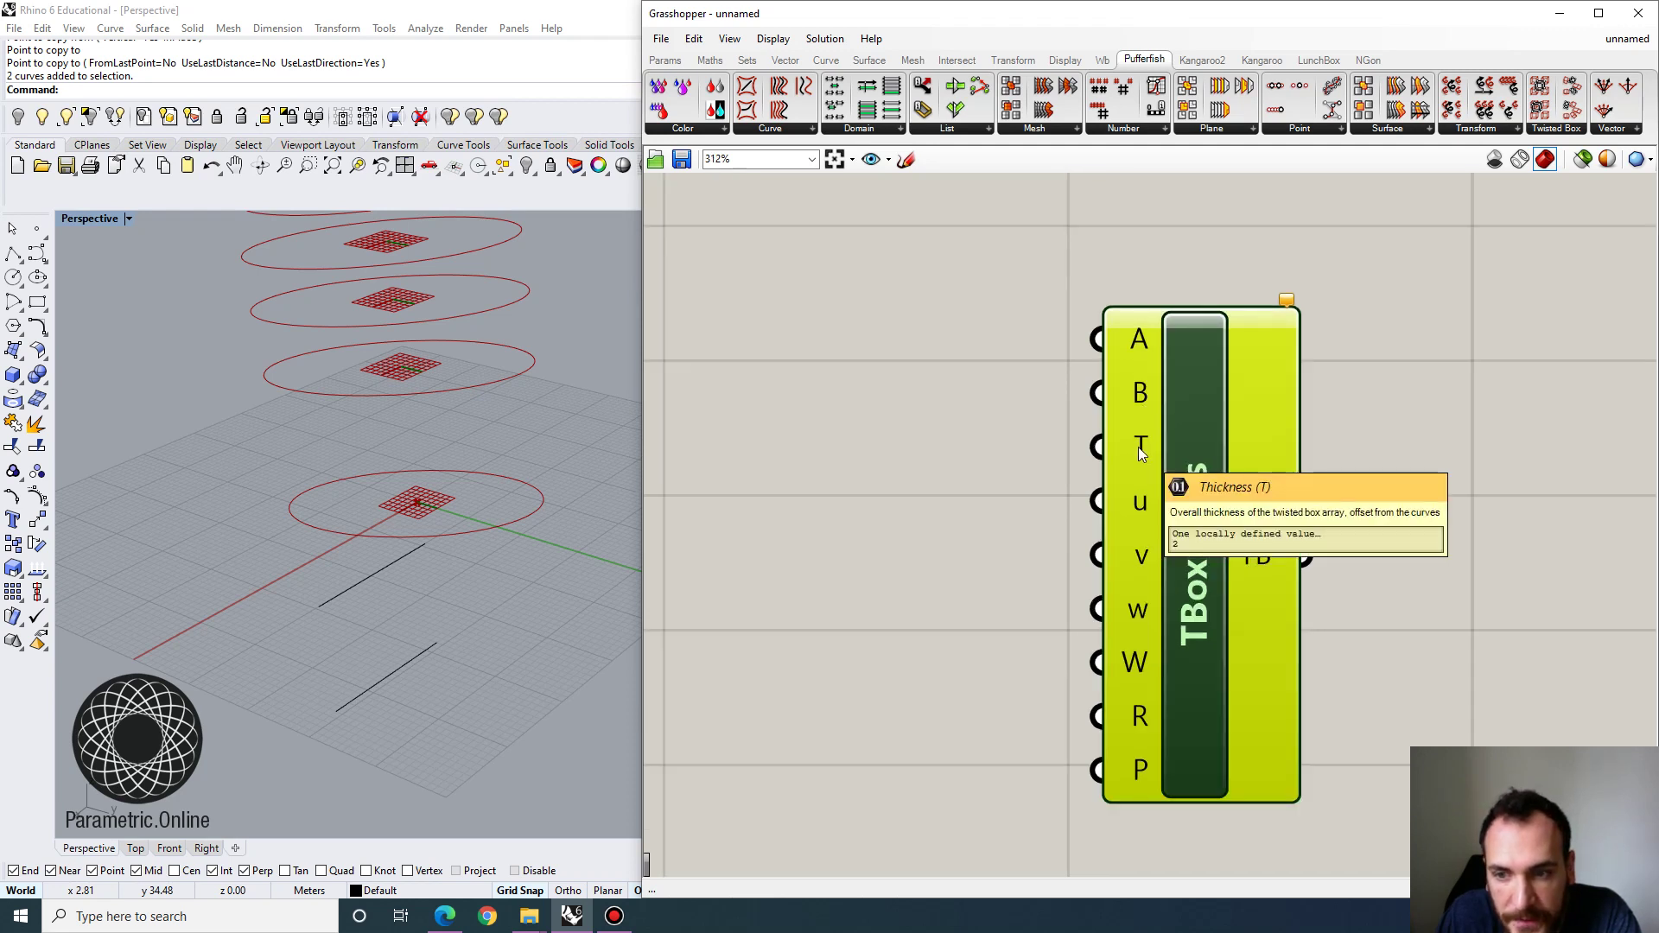
pyautogui.moveTo(1123, 501)
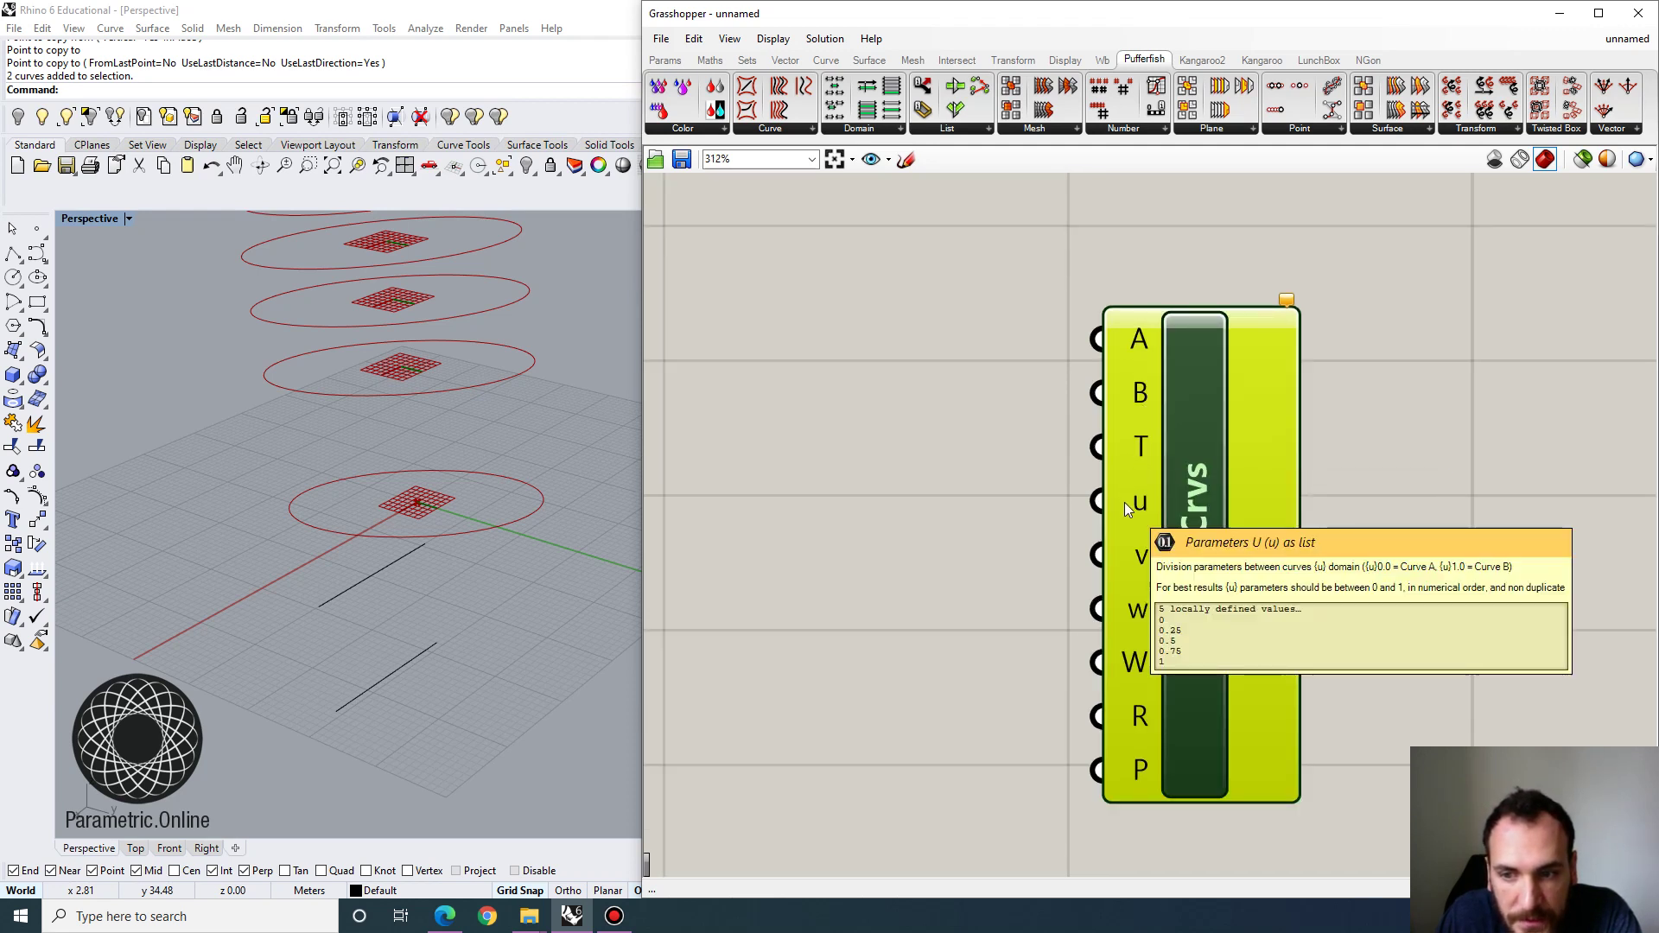
# Add a Curve parameter before the Twisted Box Two Curves component and reference the lower drawn line in it.
pyautogui.scroll(-2, 1080, 449)
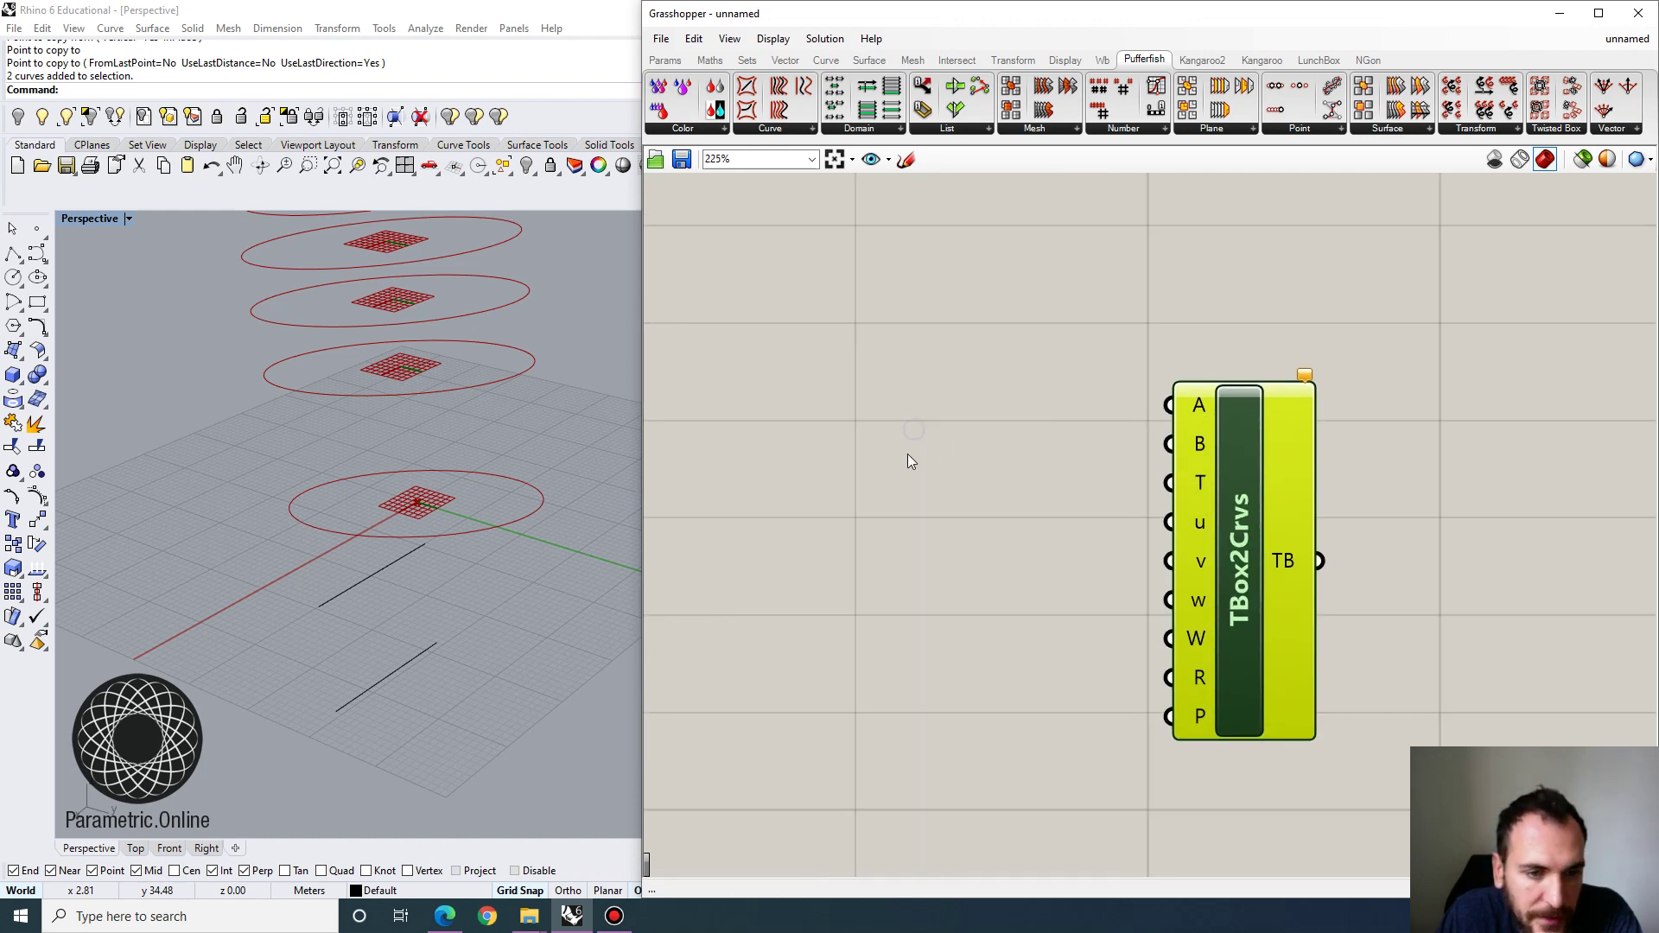
pyautogui.doubleClick(911, 420)
pyautogui.write('crv')
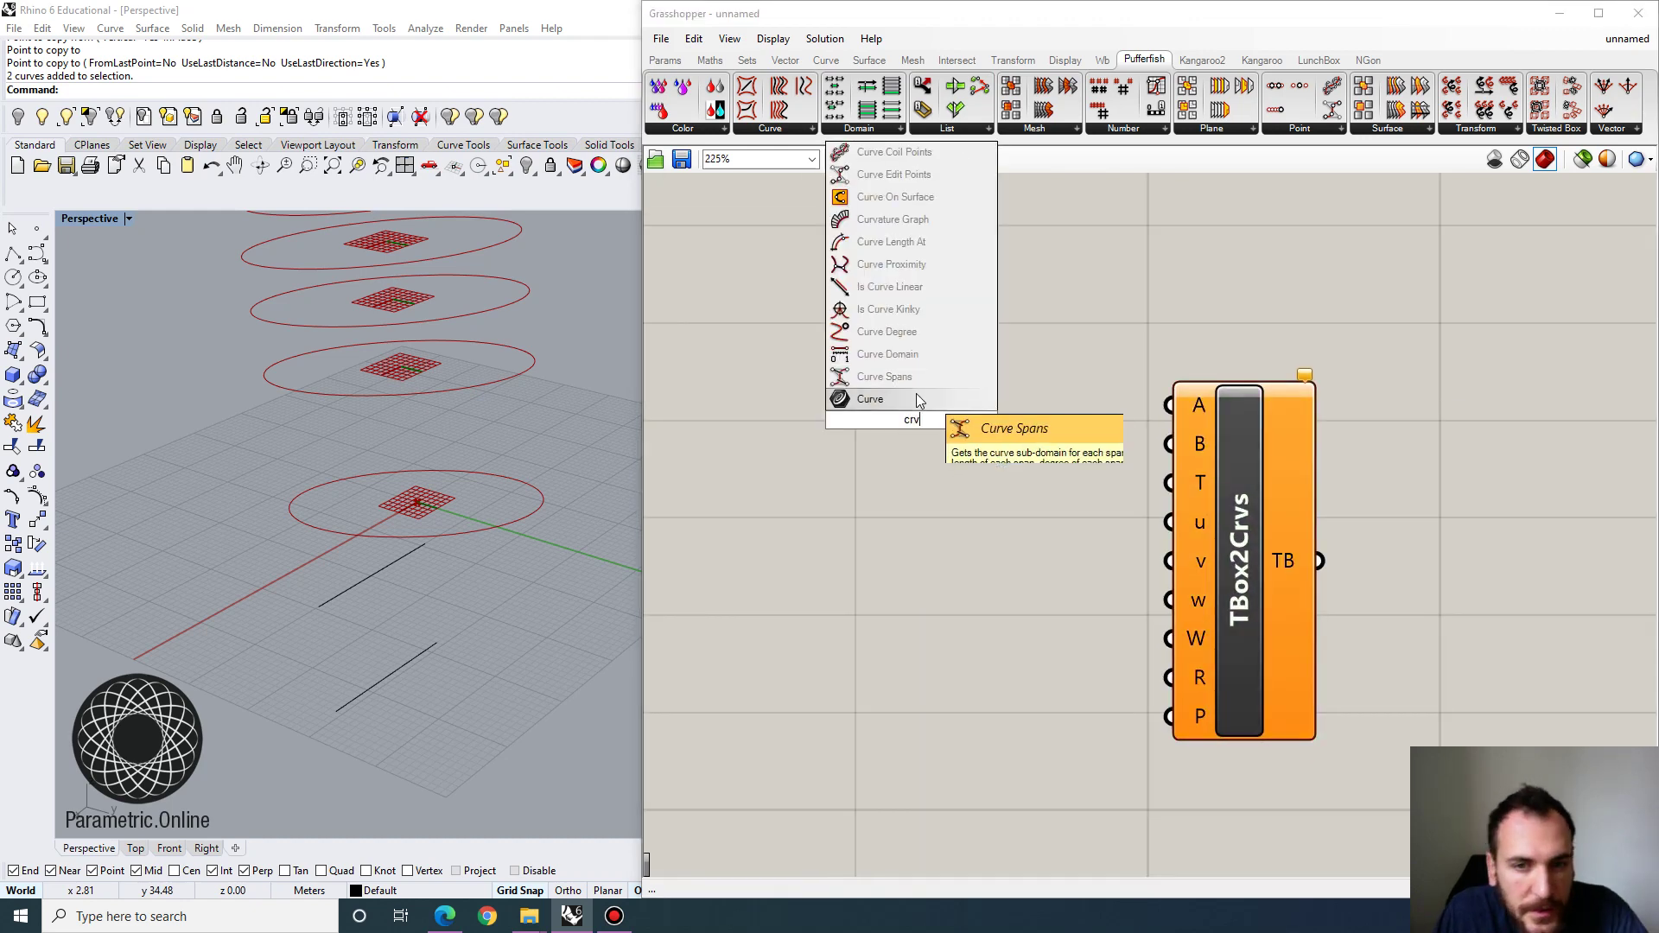
pyautogui.click(919, 399)
pyautogui.rightClick(909, 397)
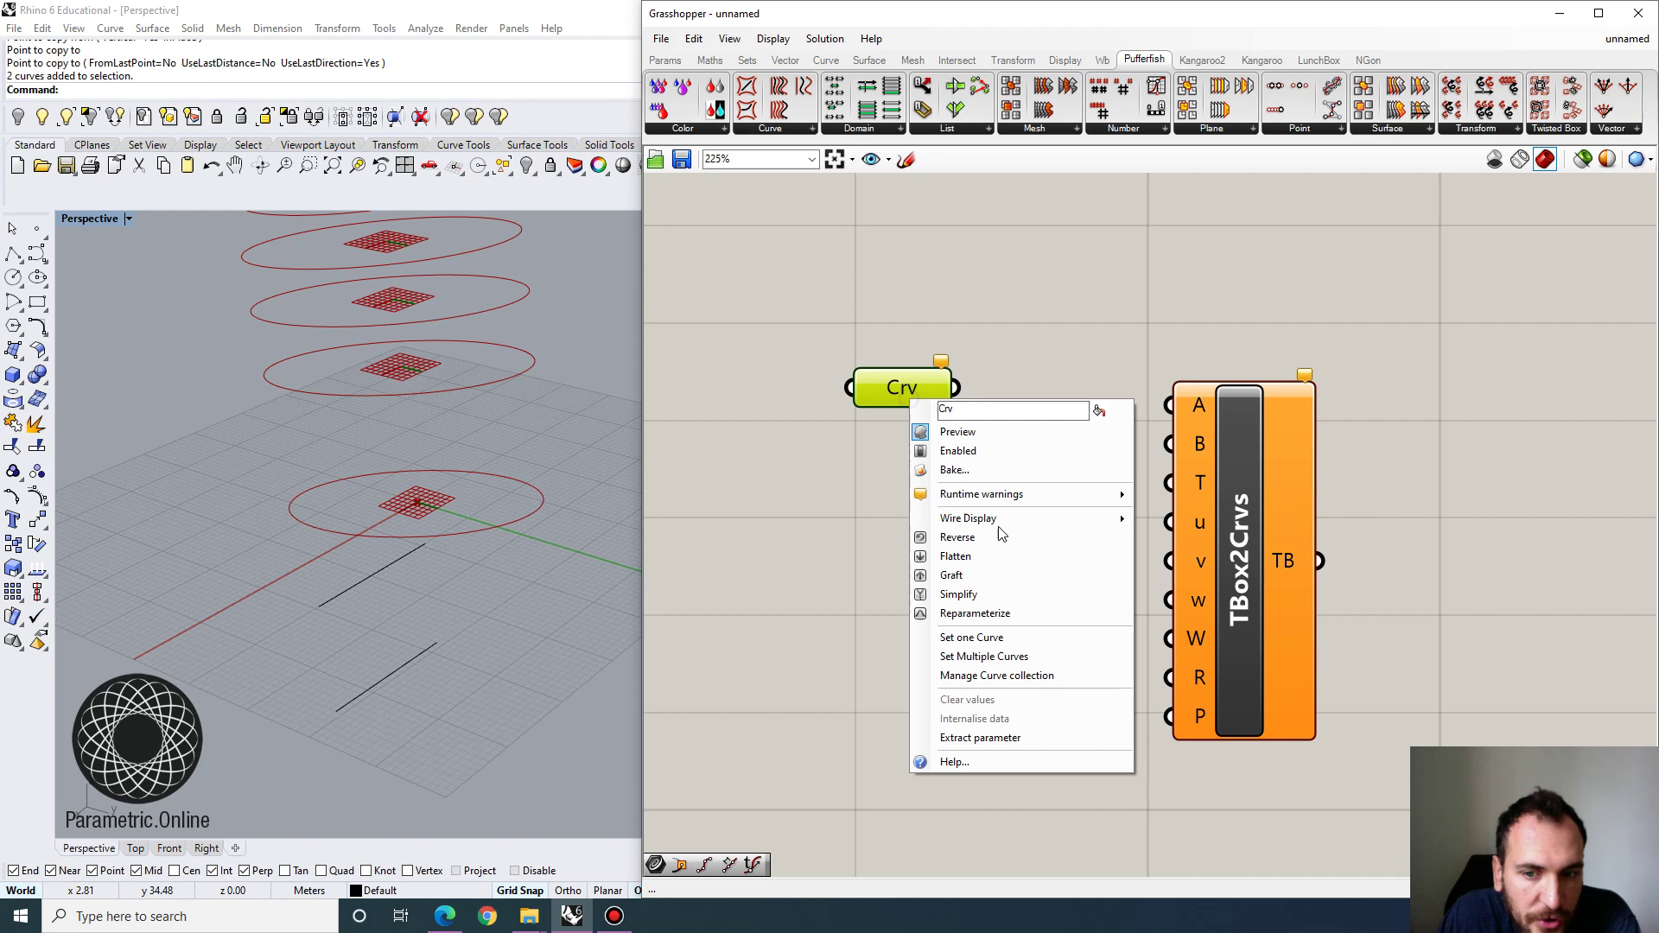
pyautogui.click(993, 636)
pyautogui.click(406, 668)
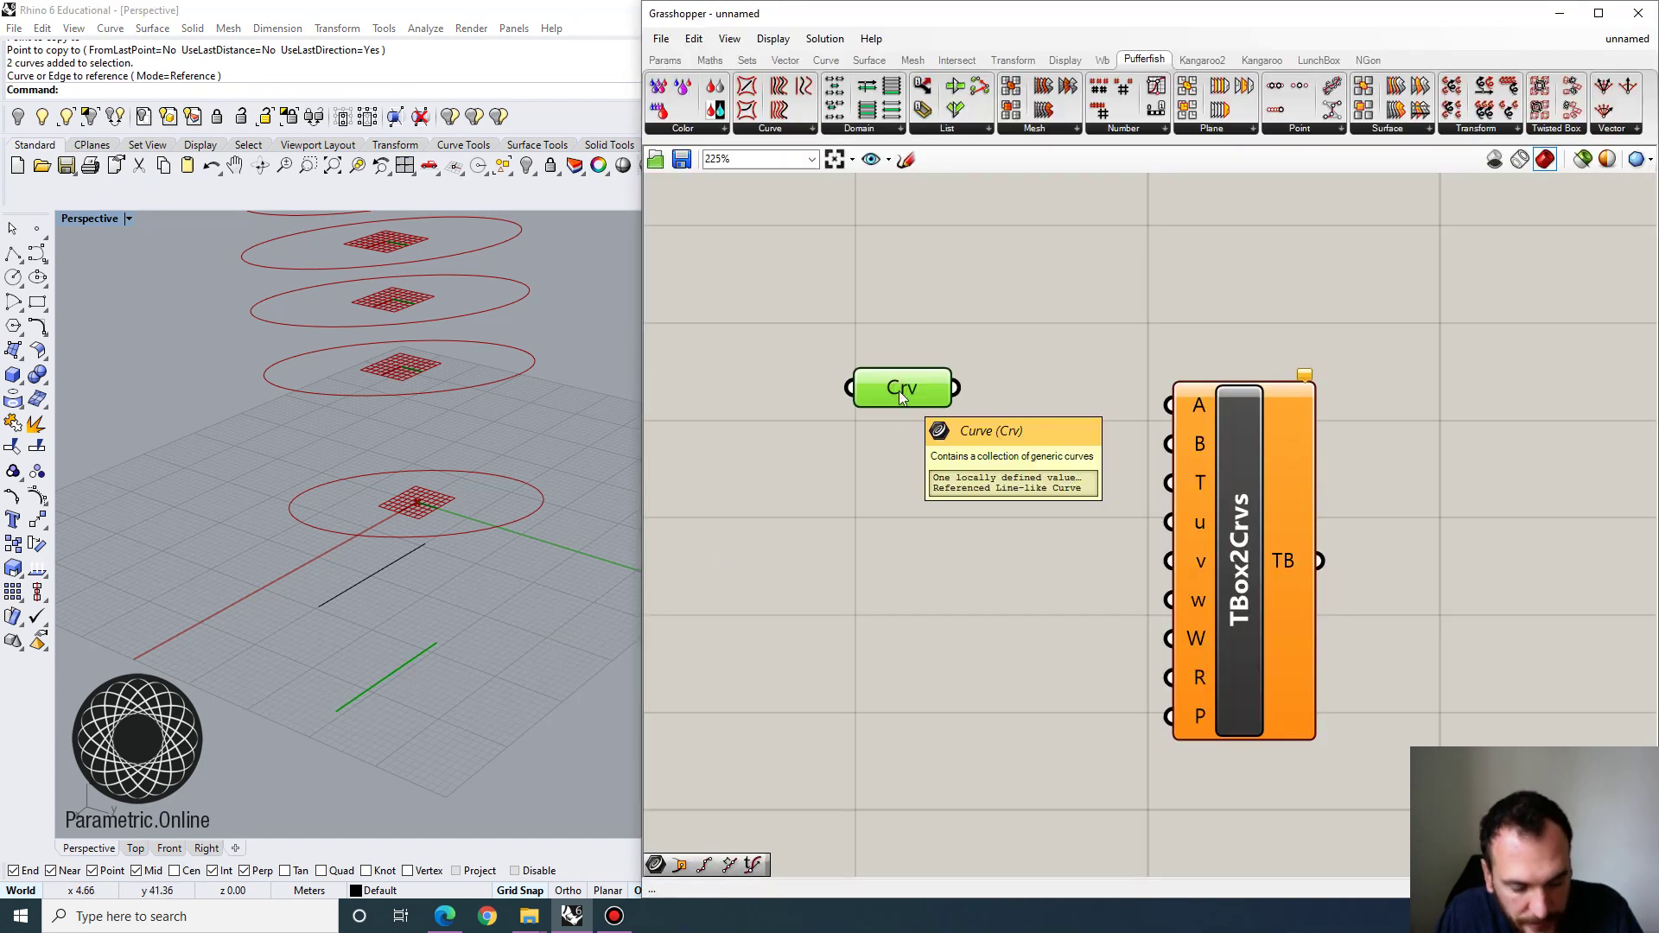
# Duplicate the Curve parameter below the original and reference the upper line in the copy.
pyautogui.keyDown('alt'); pyautogui.moveTo(903, 398); pyautogui.dragTo(890, 516); pyautogui.keyUp('alt')
pyautogui.rightClick(890, 516)
pyautogui.click(949, 723)
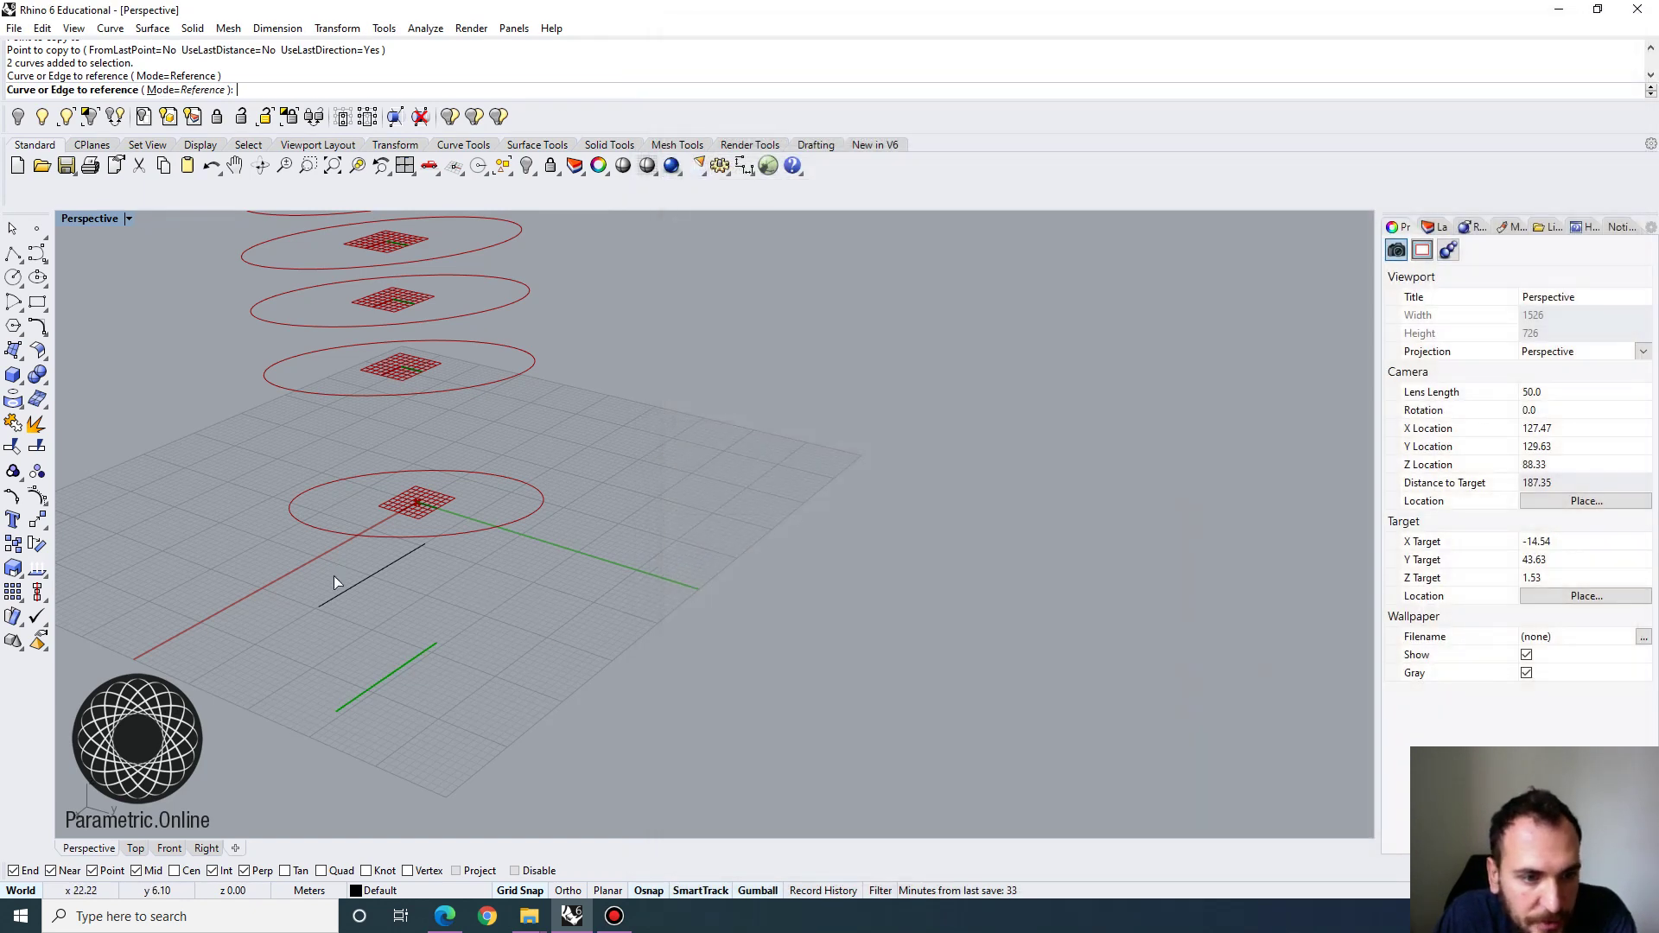
pyautogui.click(361, 581)
pyautogui.moveTo(874, 527); pyautogui.dragTo(889, 510)
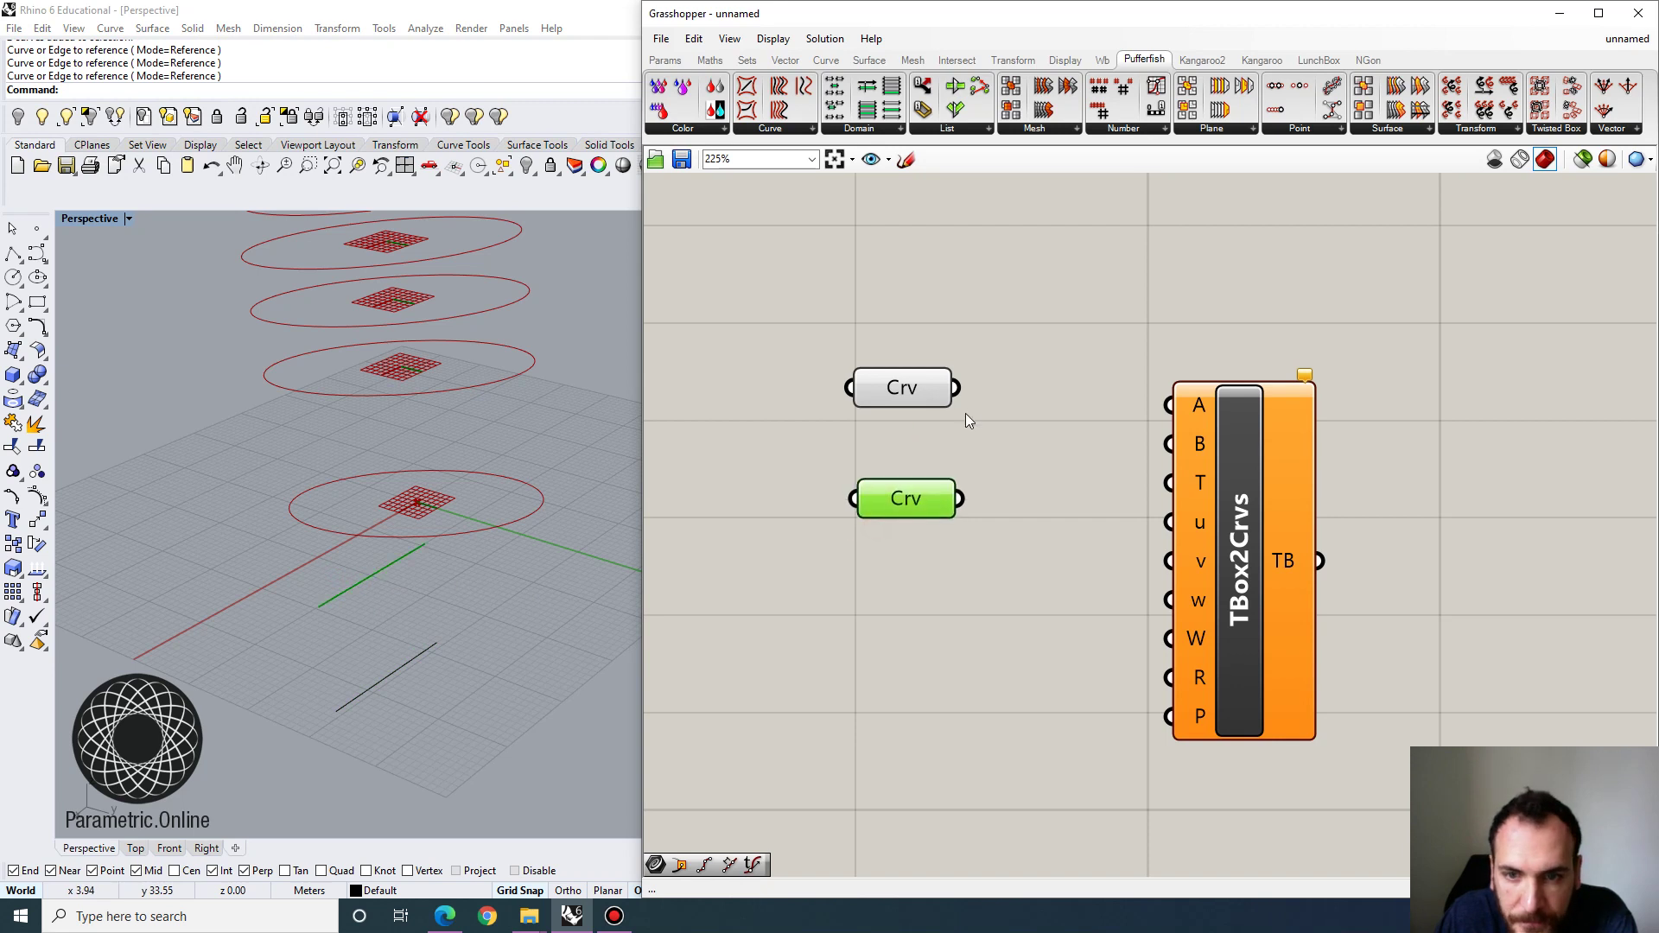
# Connect the lower line's Curve parameter to input A of TBox2Crvs and the upper line's to input B.
pyautogui.moveTo(958, 389); pyautogui.dragTo(1172, 405)
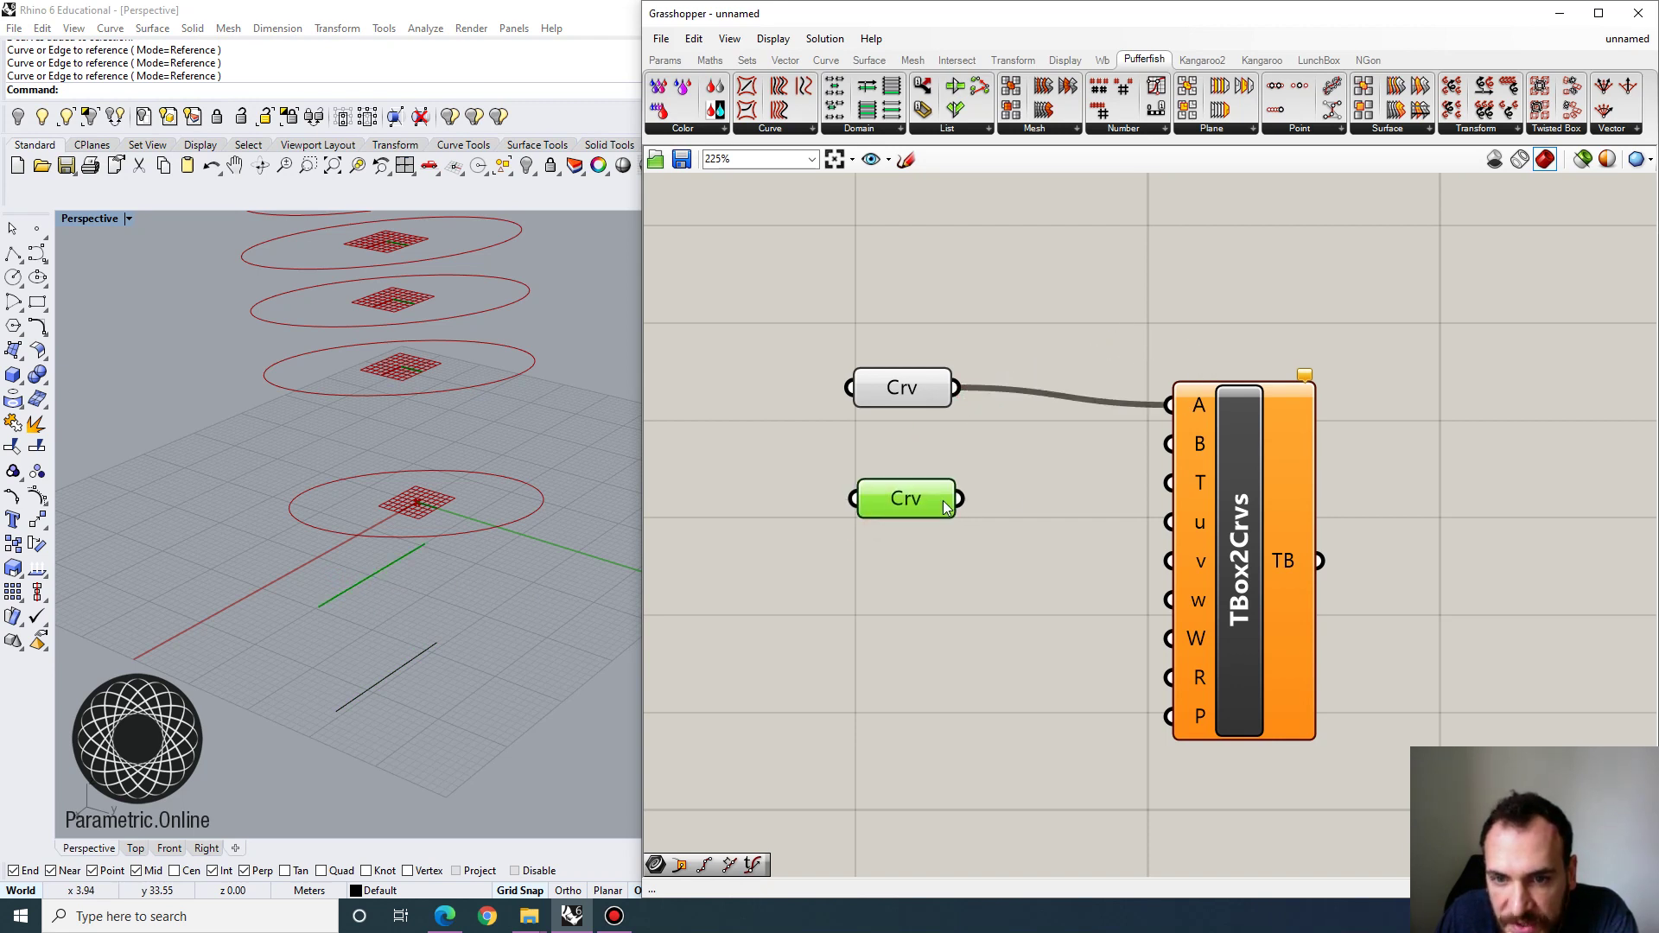
pyautogui.moveTo(945, 503); pyautogui.dragTo(1170, 442)
pyautogui.click(1252, 502)
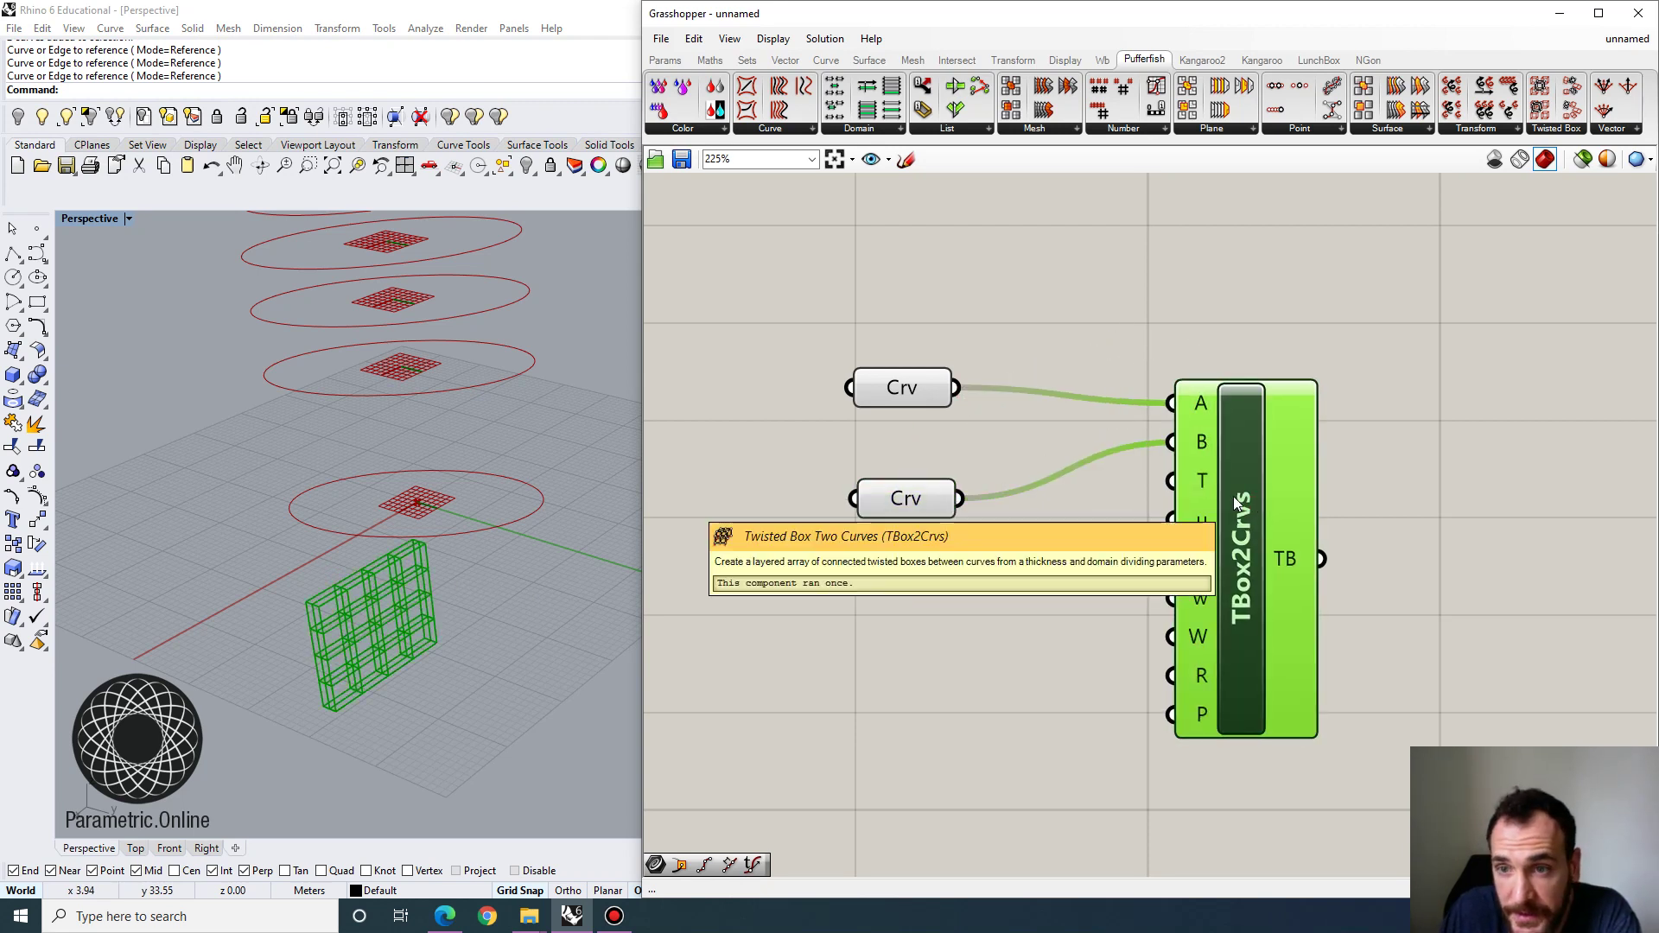
pyautogui.moveTo(430, 674); pyautogui.dragTo(439, 594, button='right')
pyautogui.scroll(5, 470, 593)
pyautogui.scroll(-4, 439, 598)
pyautogui.scroll(6, 439, 600)
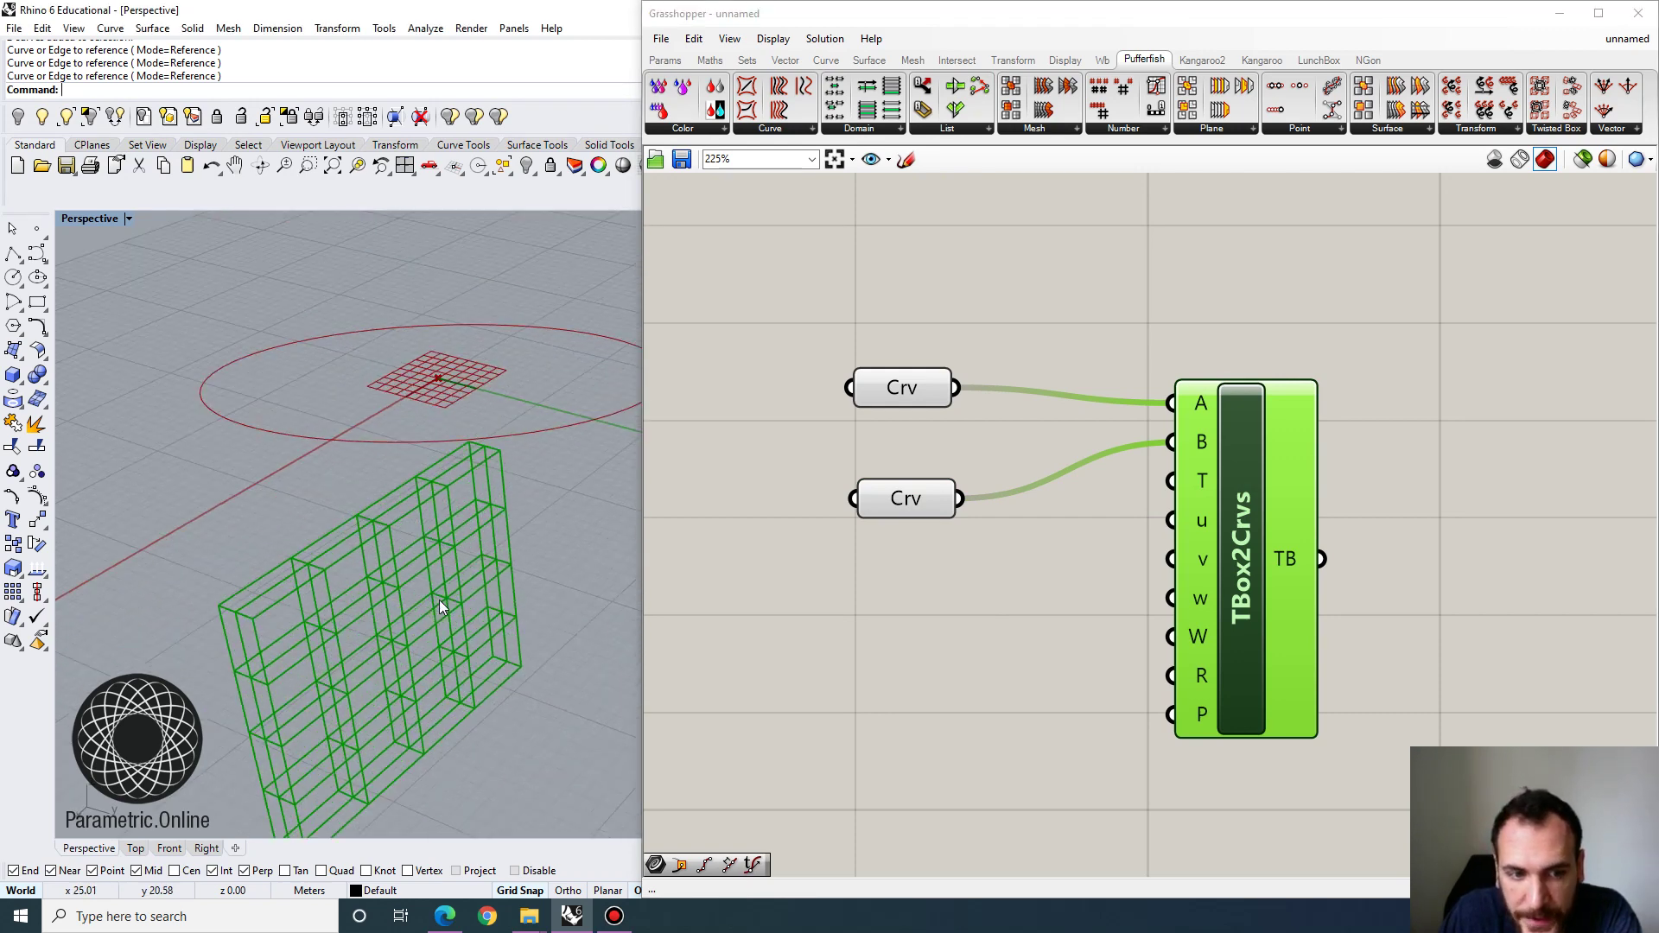
pyautogui.scroll(-1, 1166, 490)
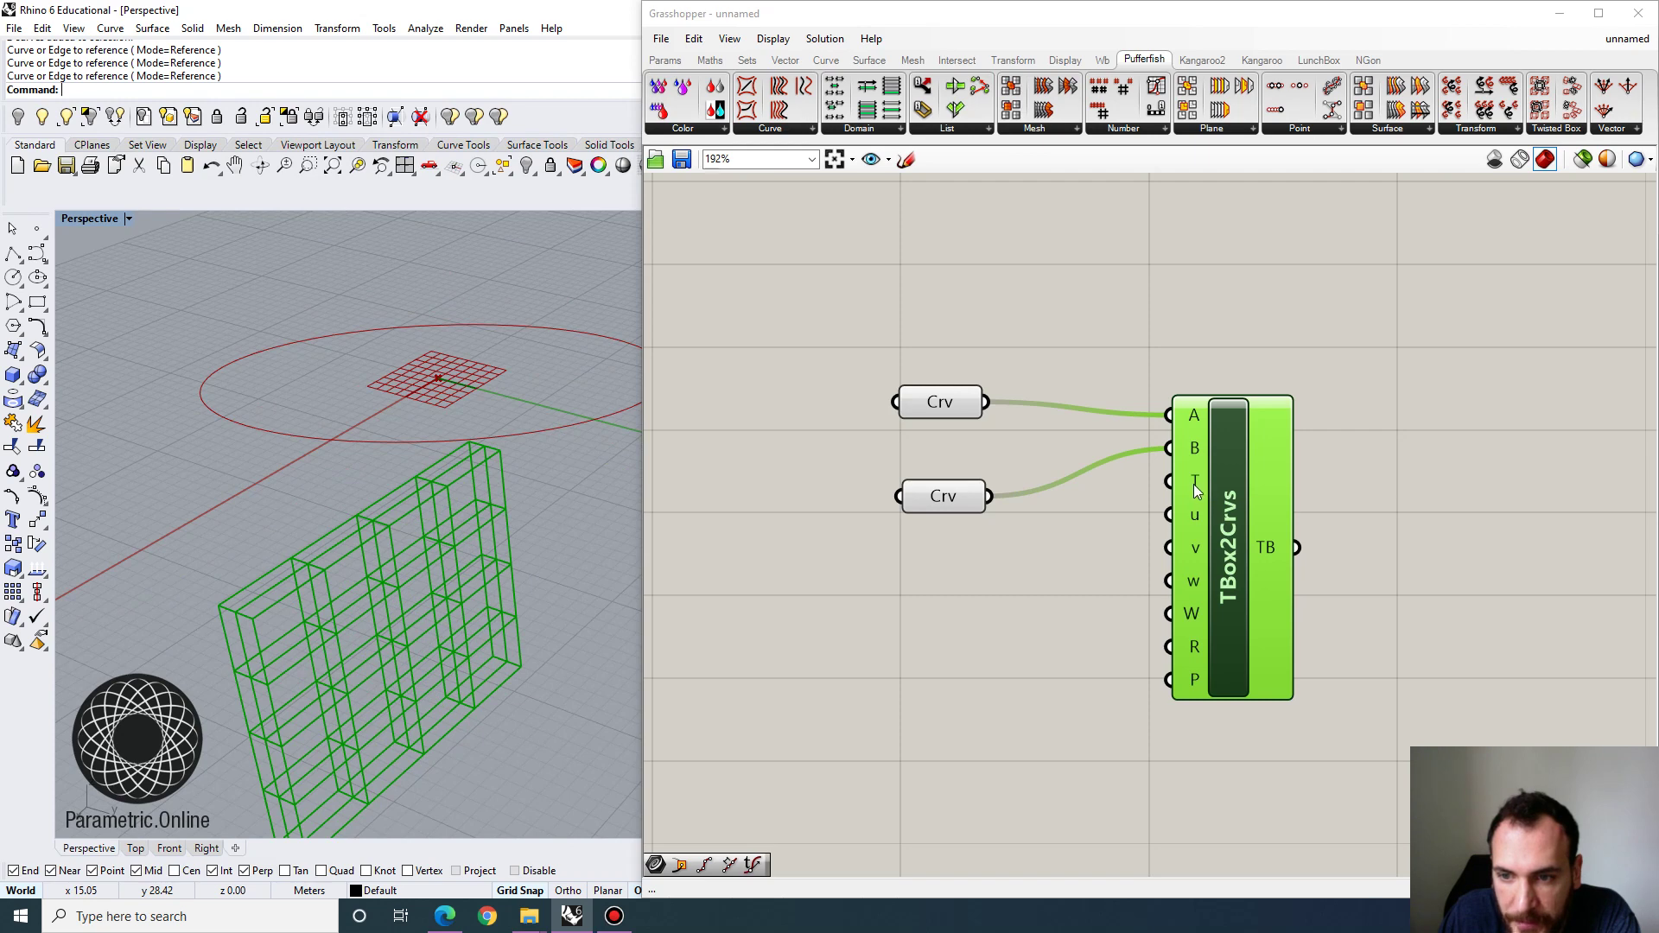
# Add a number slider of 10 and connect it to the Thickness input T of TBox2Crvs.
pyautogui.moveTo(1197, 490)
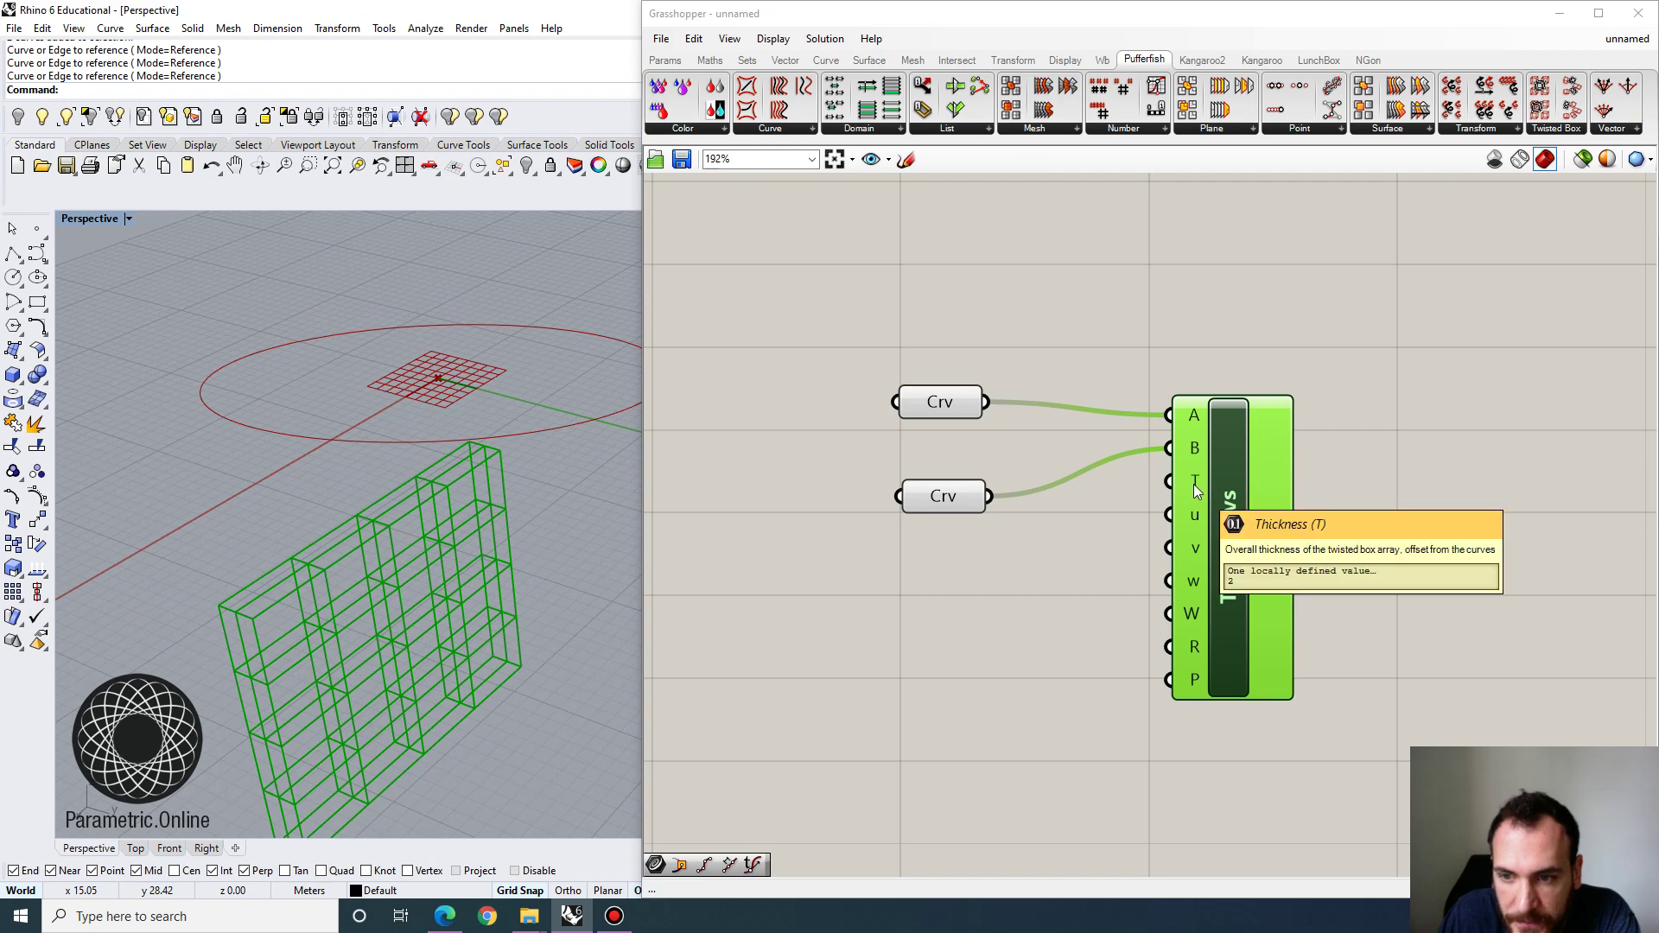
pyautogui.doubleClick(982, 620)
pyautogui.write('10')
pyautogui.press('Return')
pyautogui.moveTo(1121, 617); pyautogui.dragTo(1266, 496)
pyautogui.scroll(-4, 543, 572)
pyautogui.scroll(-2, 544, 576)
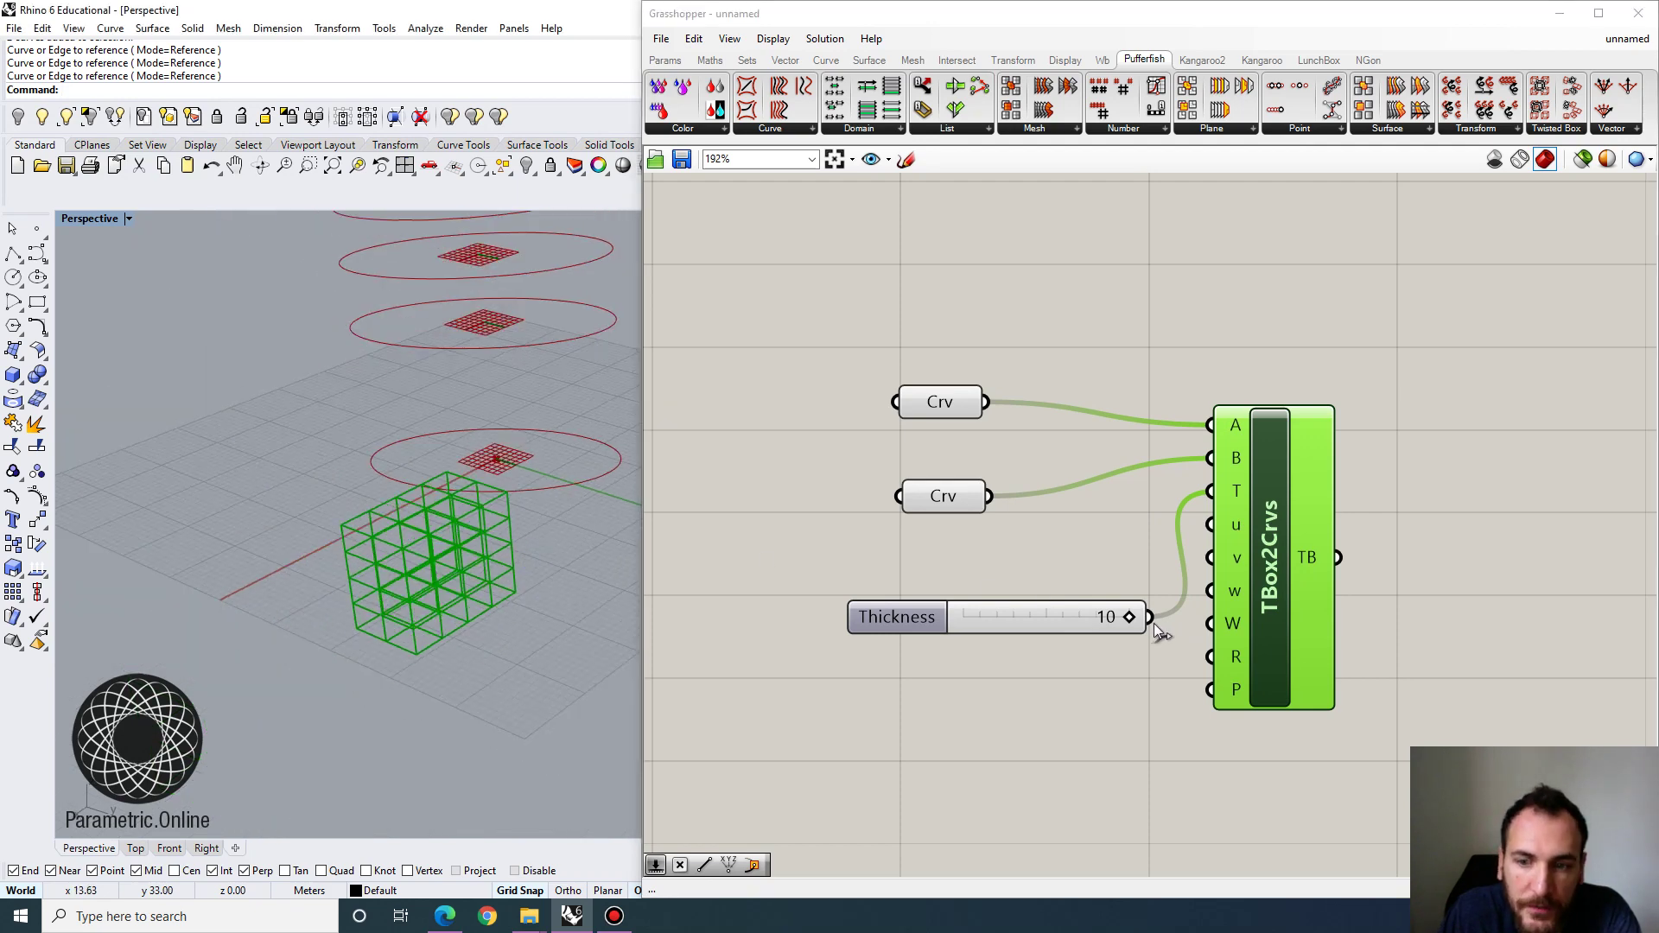
# Set the Thickness slider to 7, place it below the Curve parameters, and check the u input's division parameters.
pyautogui.moveTo(1128, 617); pyautogui.dragTo(1016, 600)
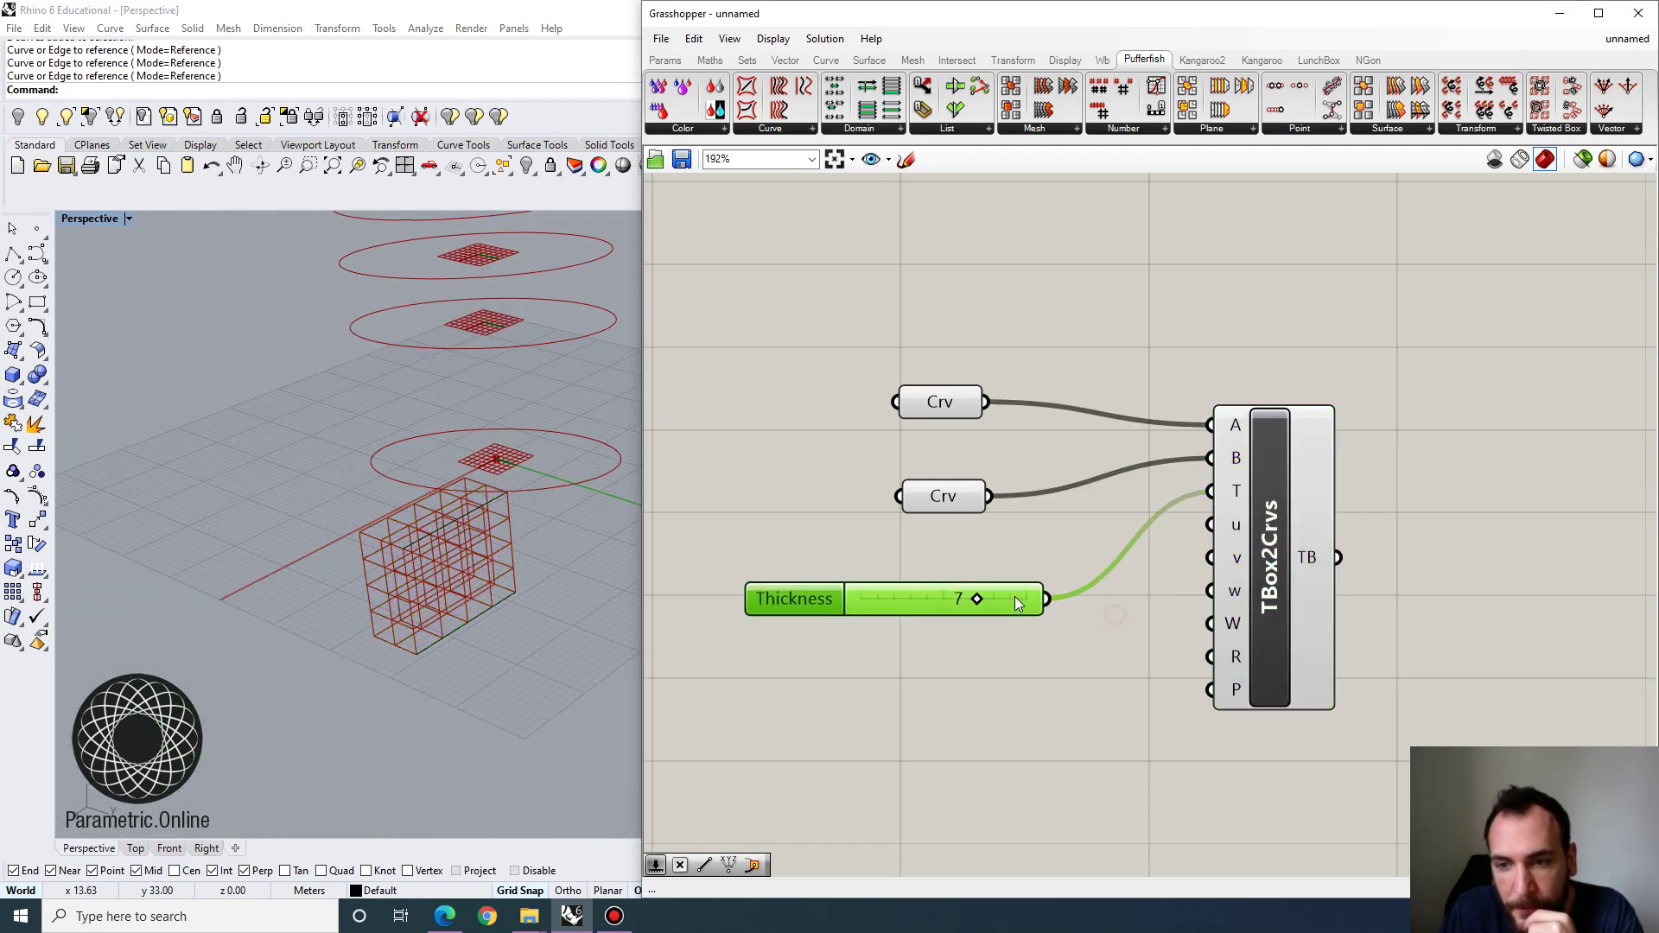
pyautogui.moveTo(1234, 524)
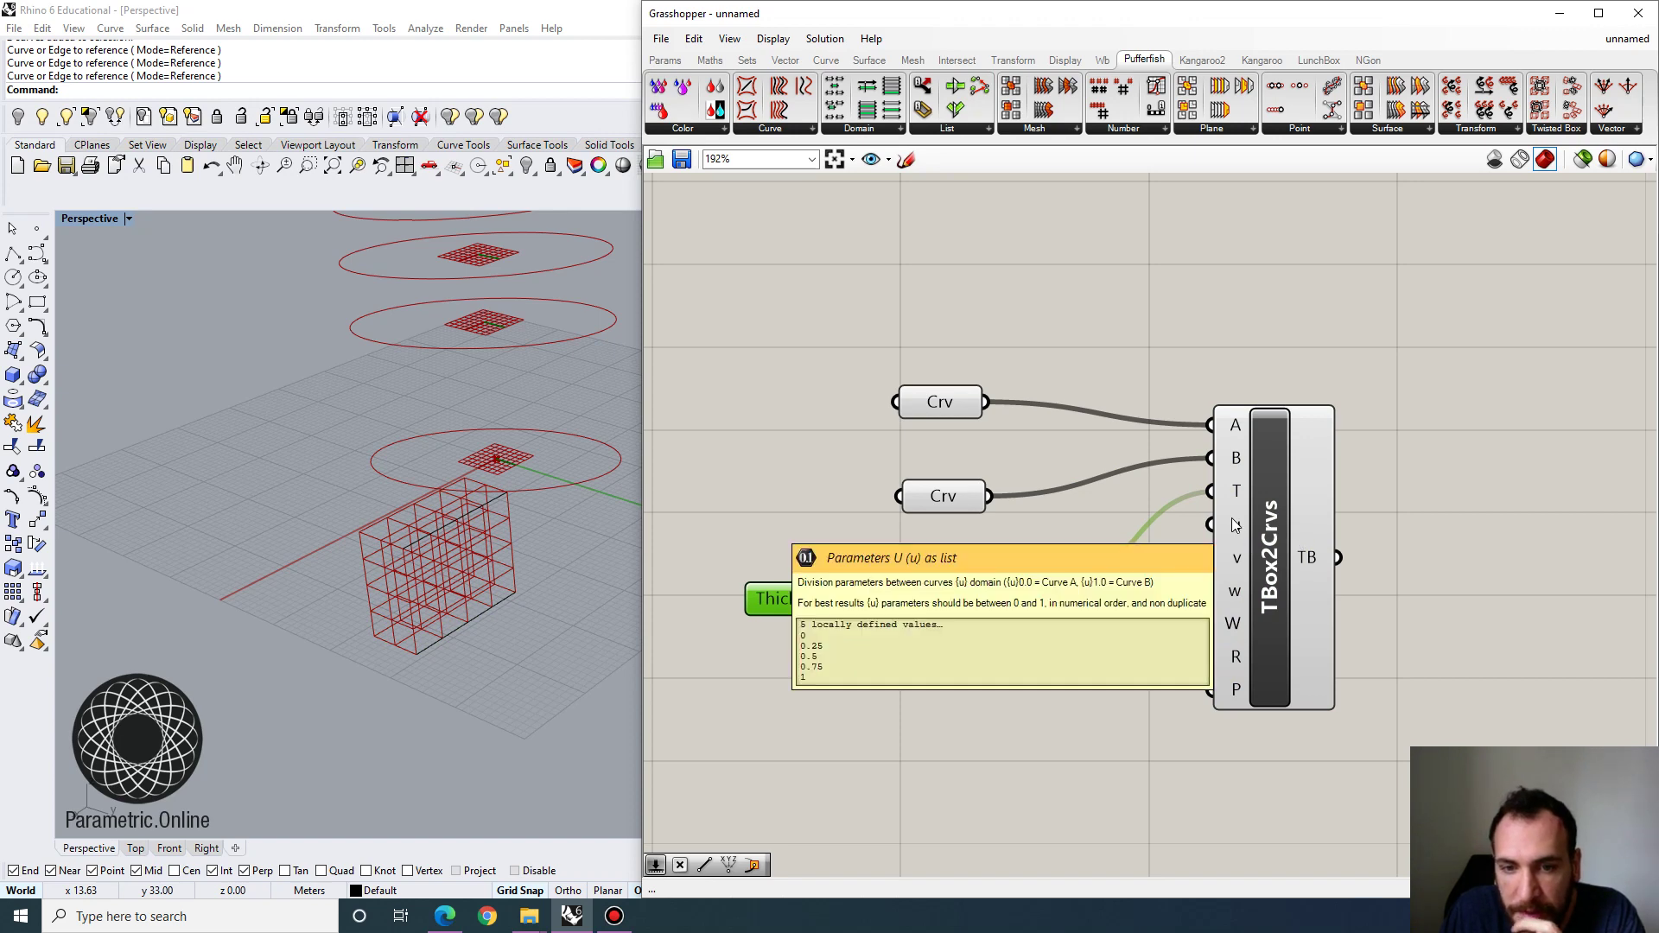
pyautogui.scroll(5, 444, 496)
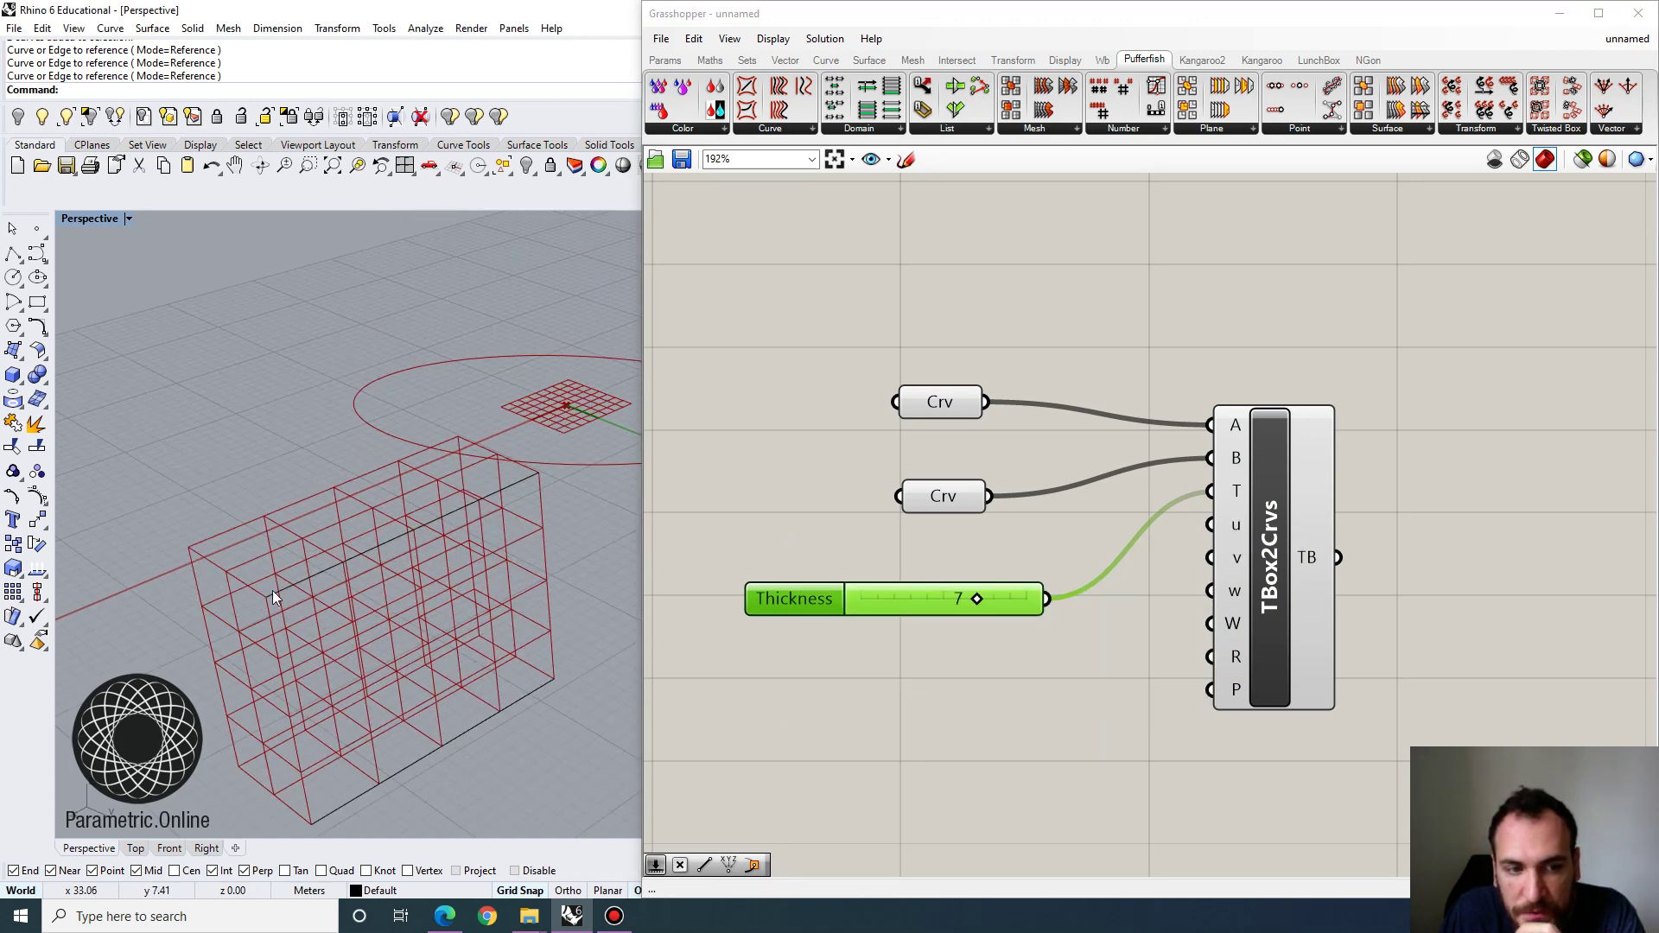
pyautogui.scroll(-2, 273, 593)
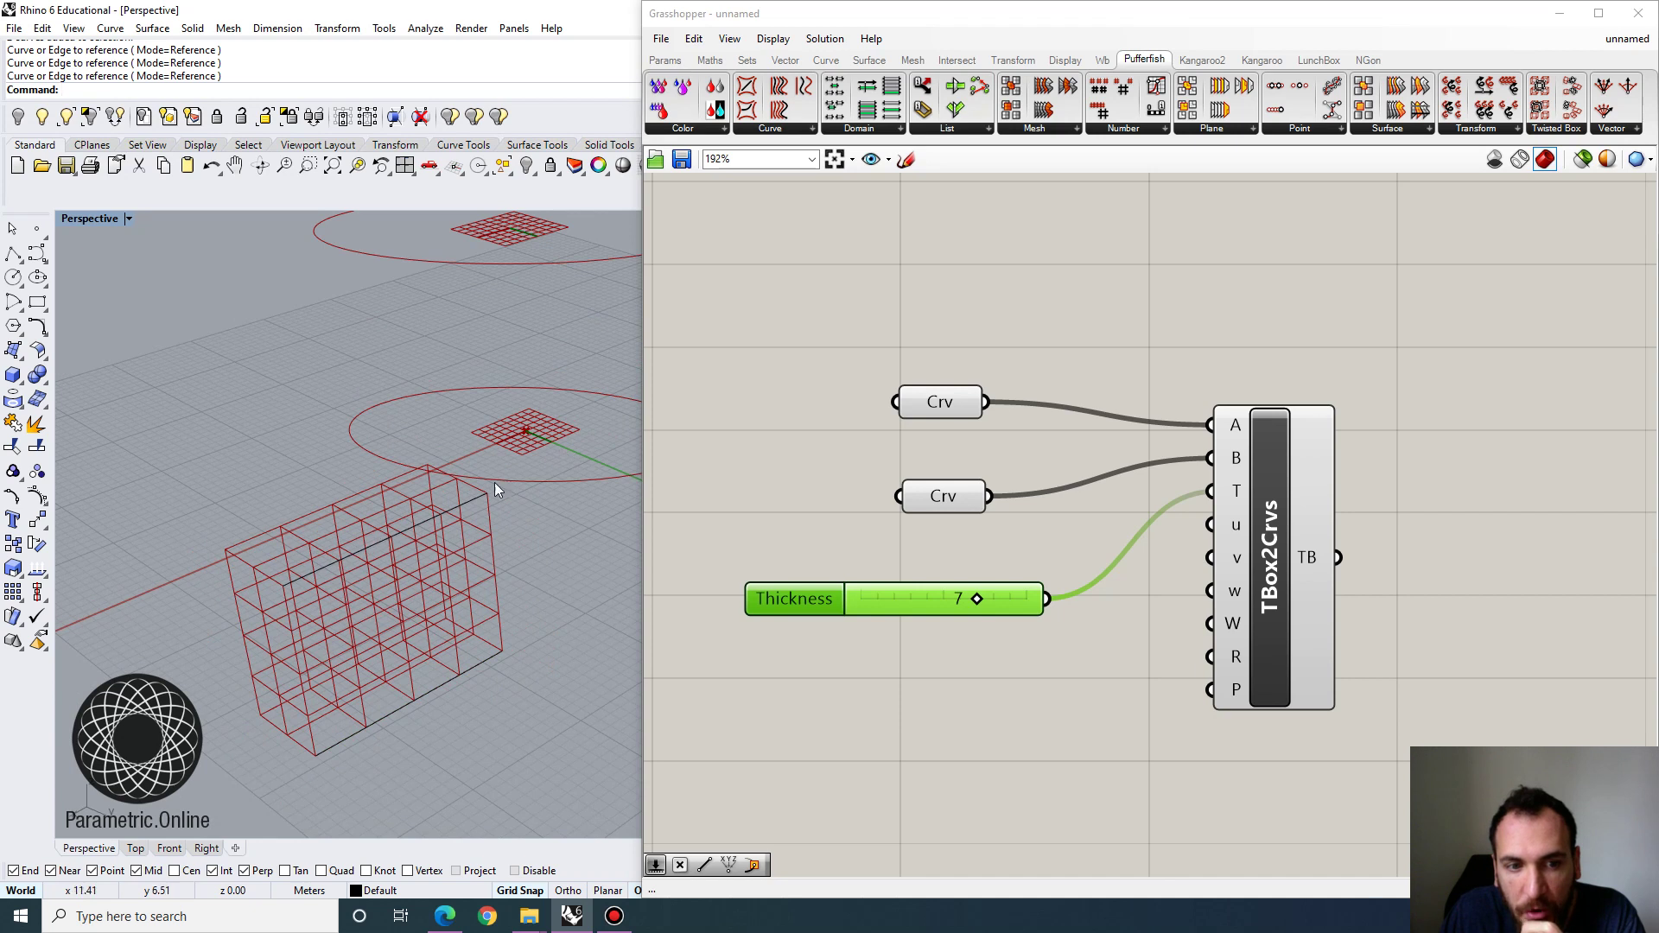
# Add a Range component below the Thickness slider and drive its N input with a number slider of 3.
pyautogui.doubleClick(837, 698)
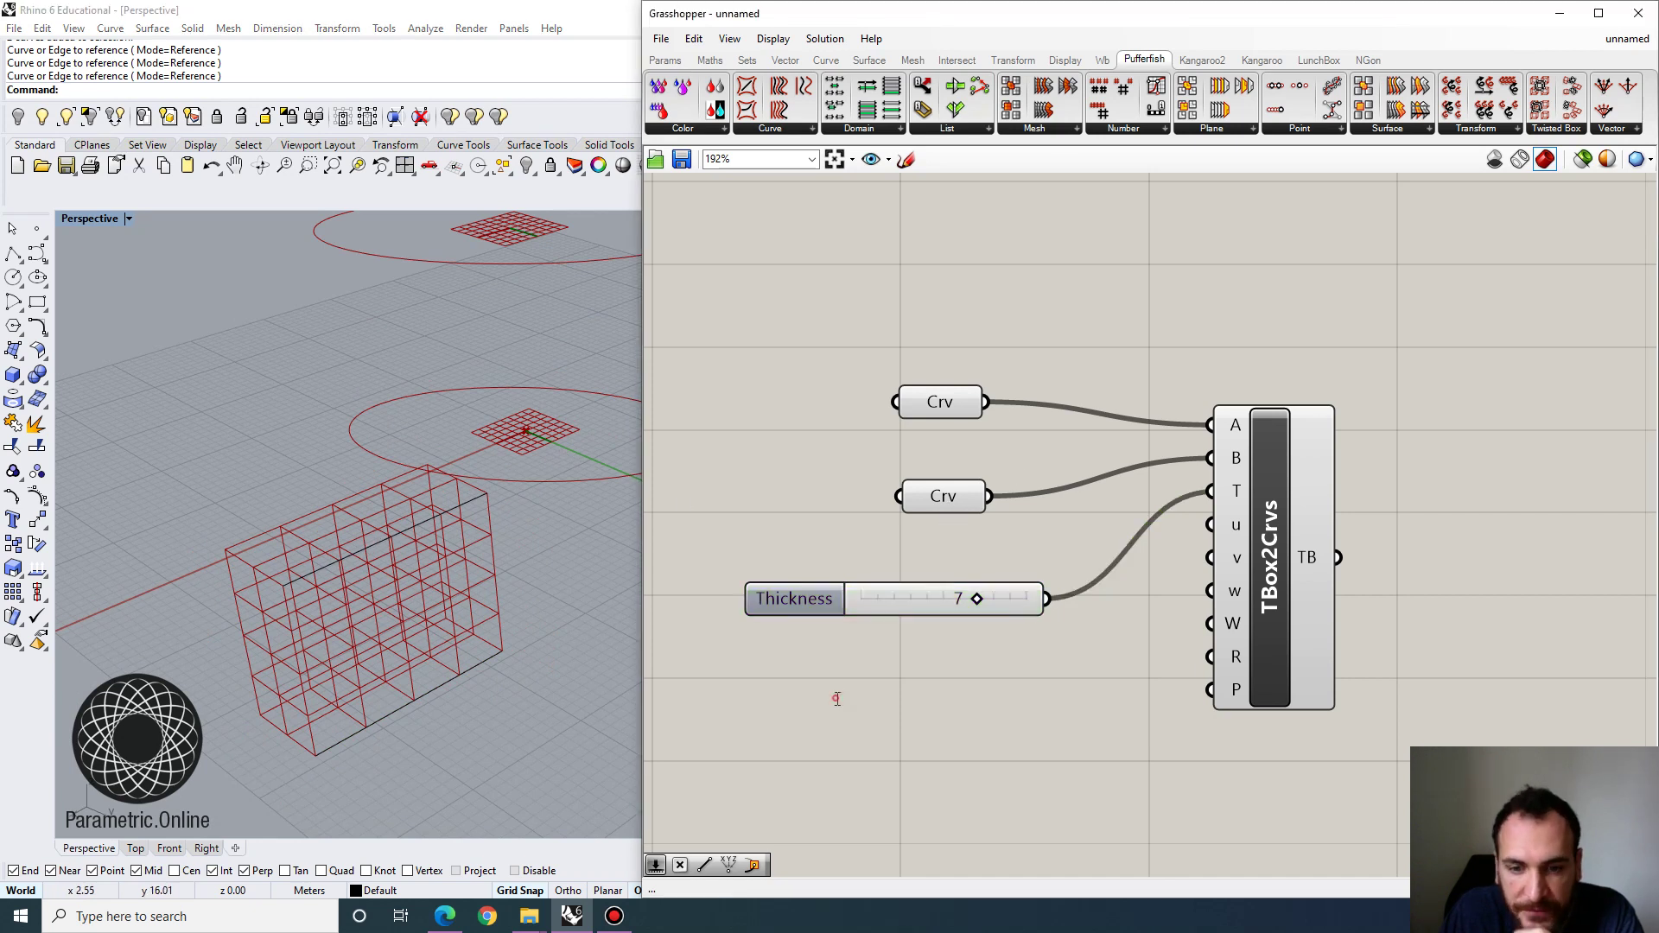
pyautogui.write('range')
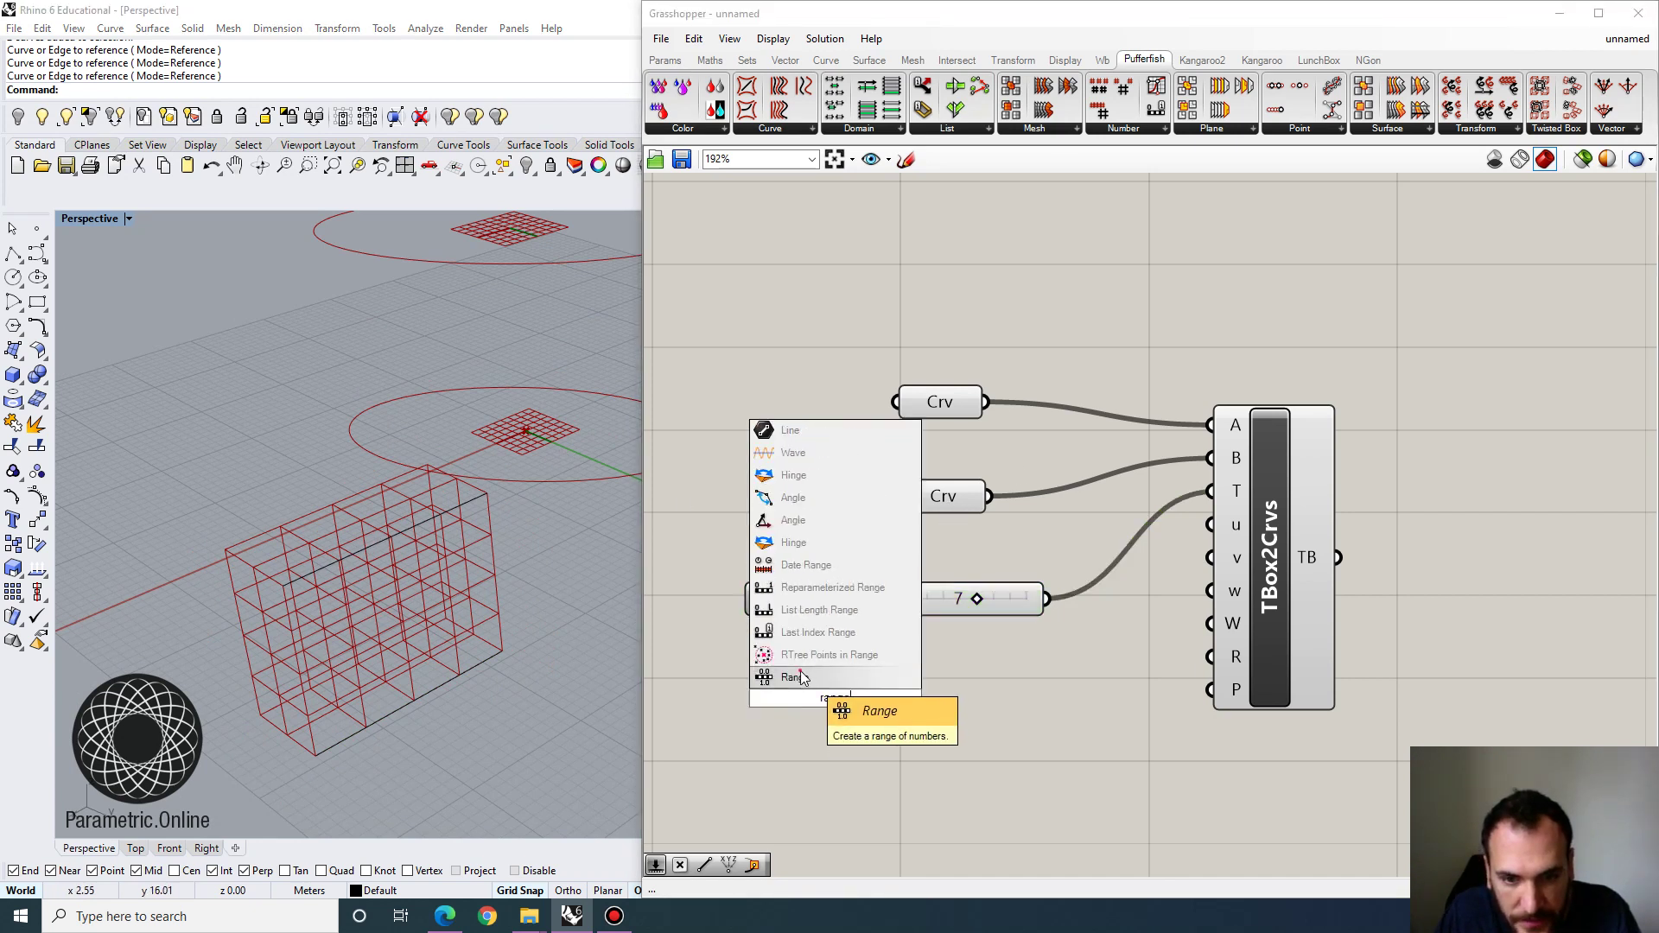
pyautogui.click(801, 674)
pyautogui.moveTo(826, 700); pyautogui.dragTo(1023, 703)
pyautogui.doubleClick(721, 709)
pyautogui.write('3')
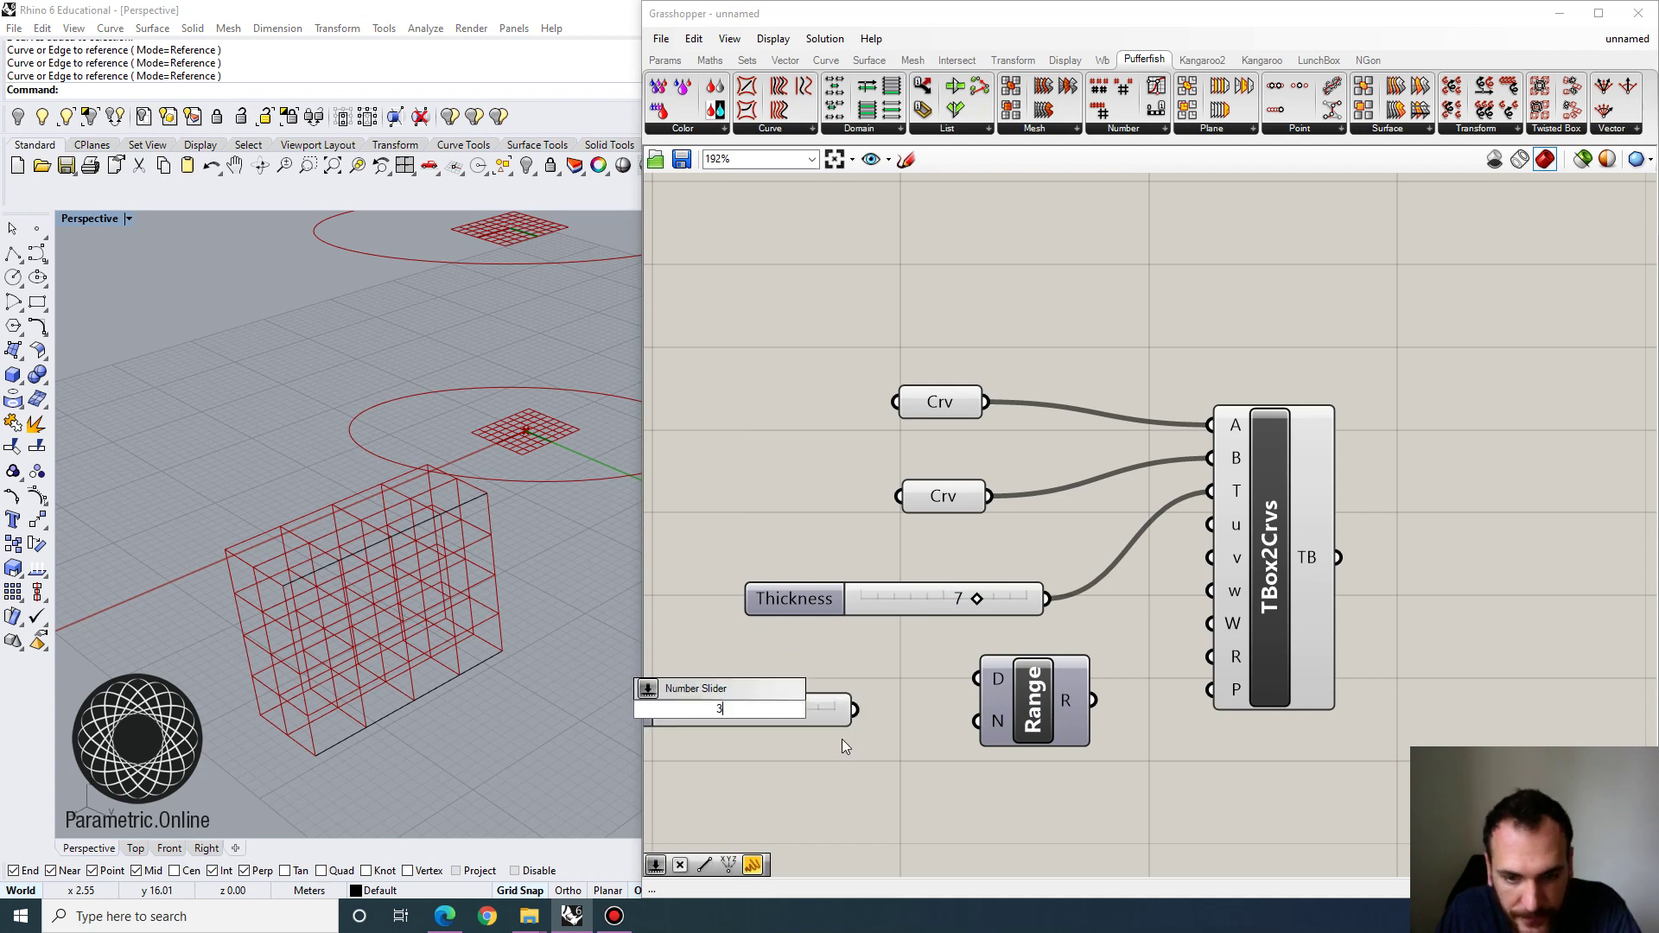
pyautogui.press('Return')
pyautogui.moveTo(858, 711); pyautogui.dragTo(1037, 692)
pyautogui.moveTo(1039, 691)
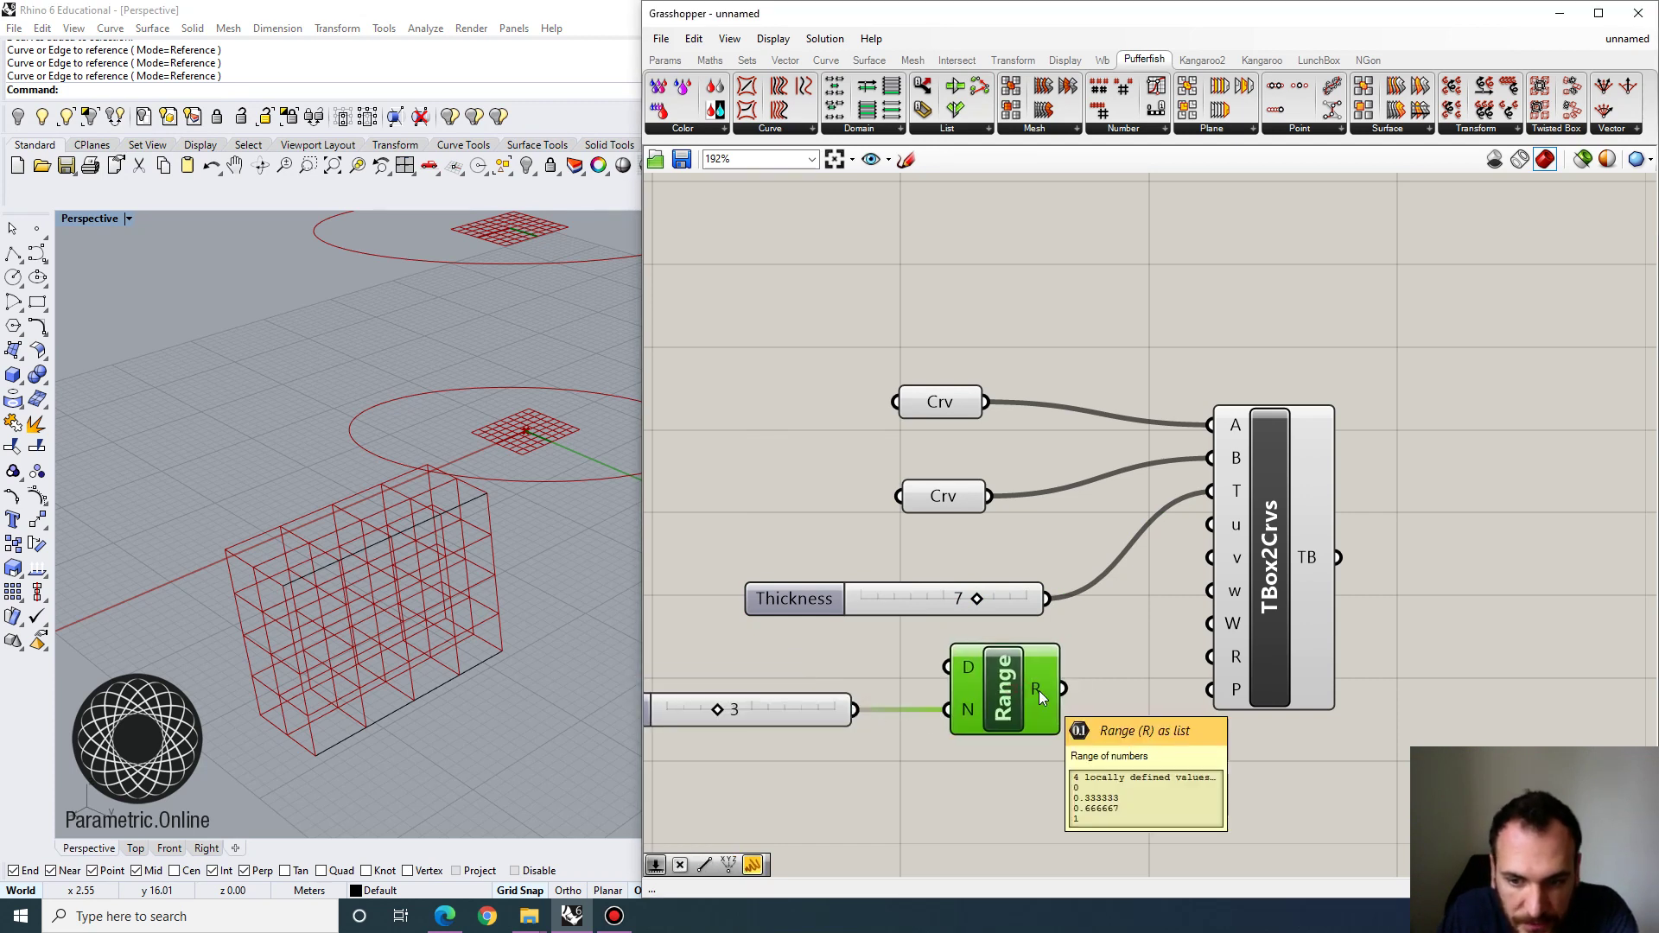
# Set the Range's Steps slider to 1 and connect the Range output to the u input of TBox2Crvs.
pyautogui.moveTo(717, 637); pyautogui.dragTo(843, 646, button='right')
pyautogui.moveTo(841, 721); pyautogui.dragTo(812, 723)
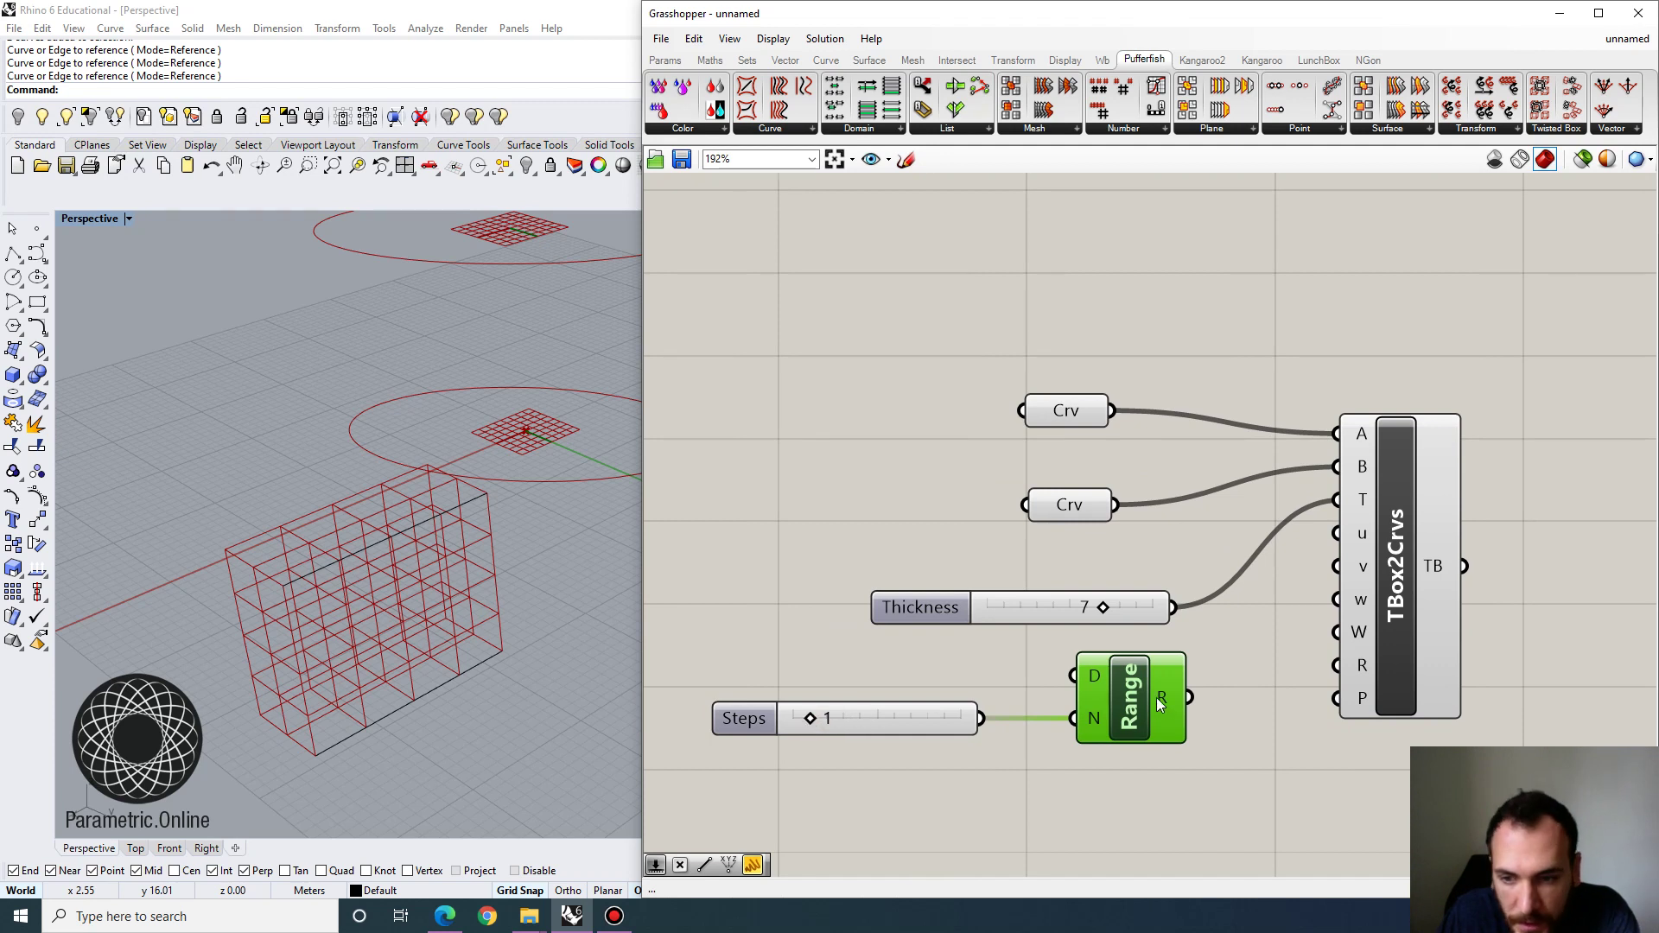
pyautogui.moveTo(1157, 699)
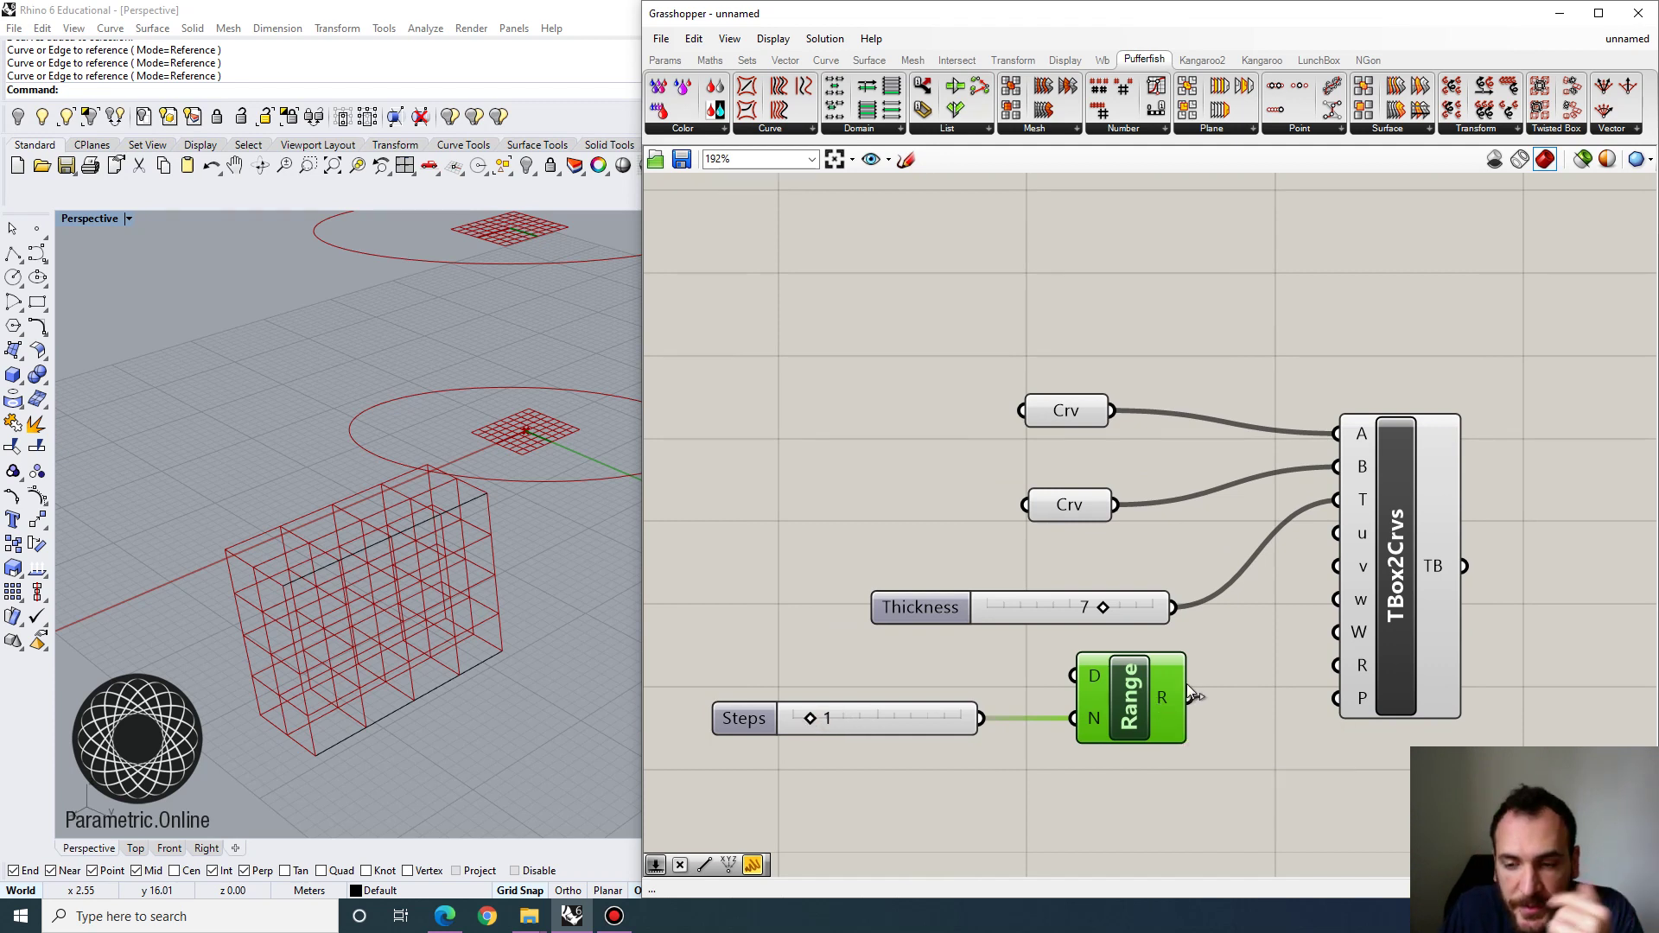
pyautogui.moveTo(1214, 672); pyautogui.dragTo(1166, 679, button='right')
pyautogui.moveTo(1296, 538); pyautogui.dragTo(1142, 706)
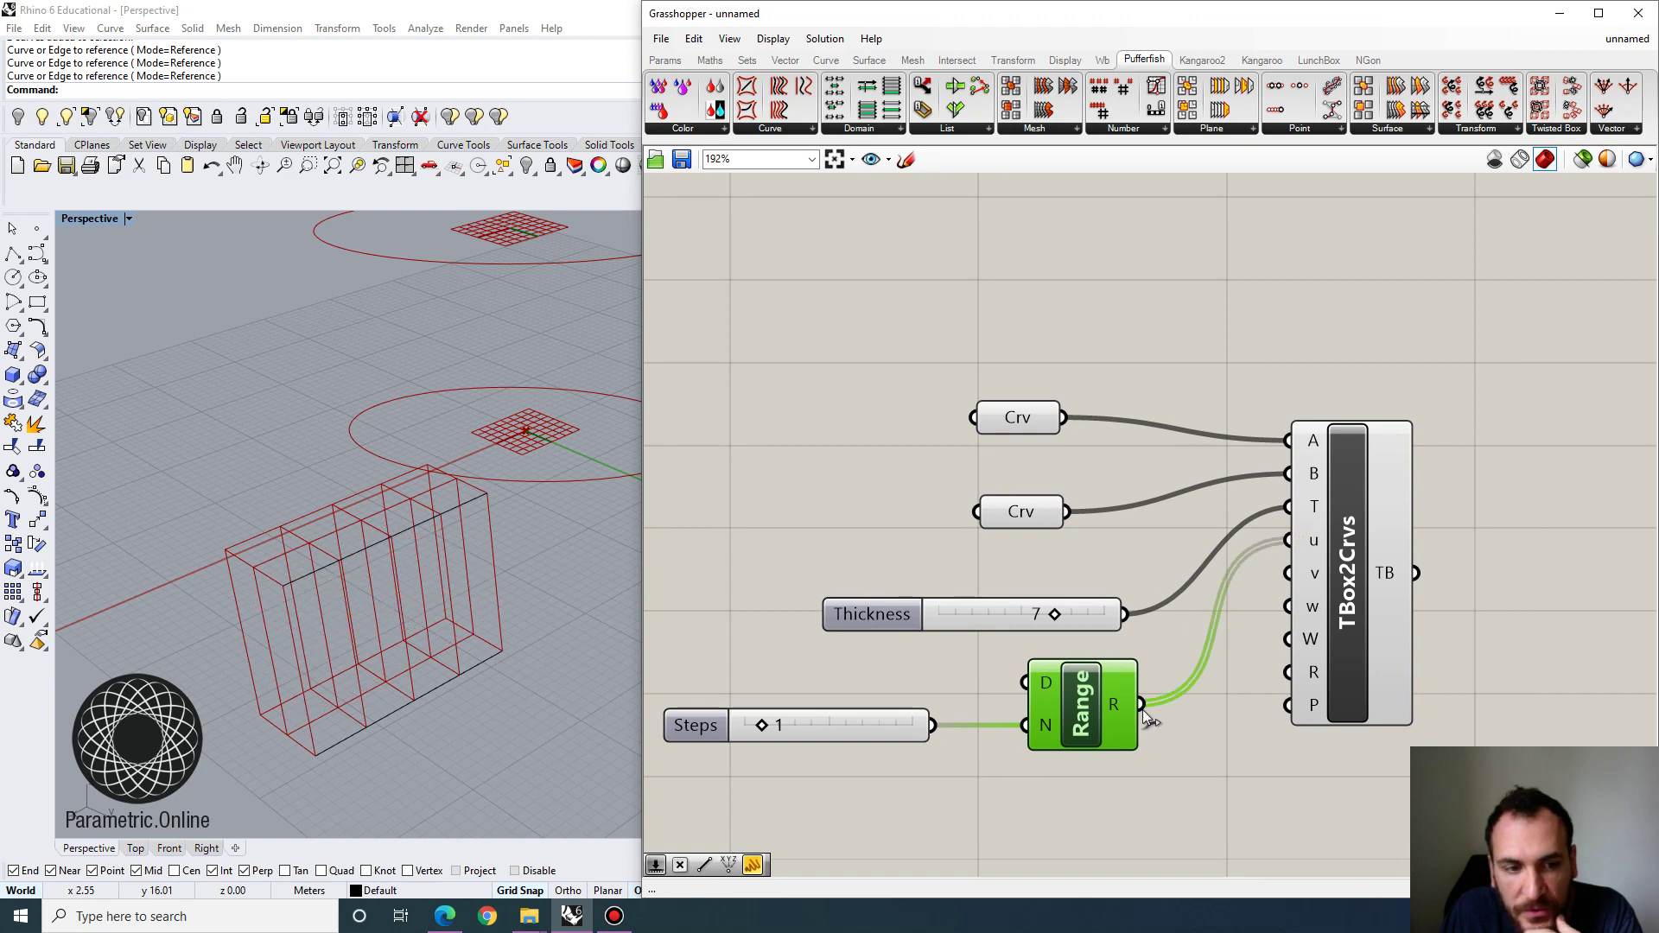
pyautogui.moveTo(519, 604); pyautogui.dragTo(270, 452, button='right')
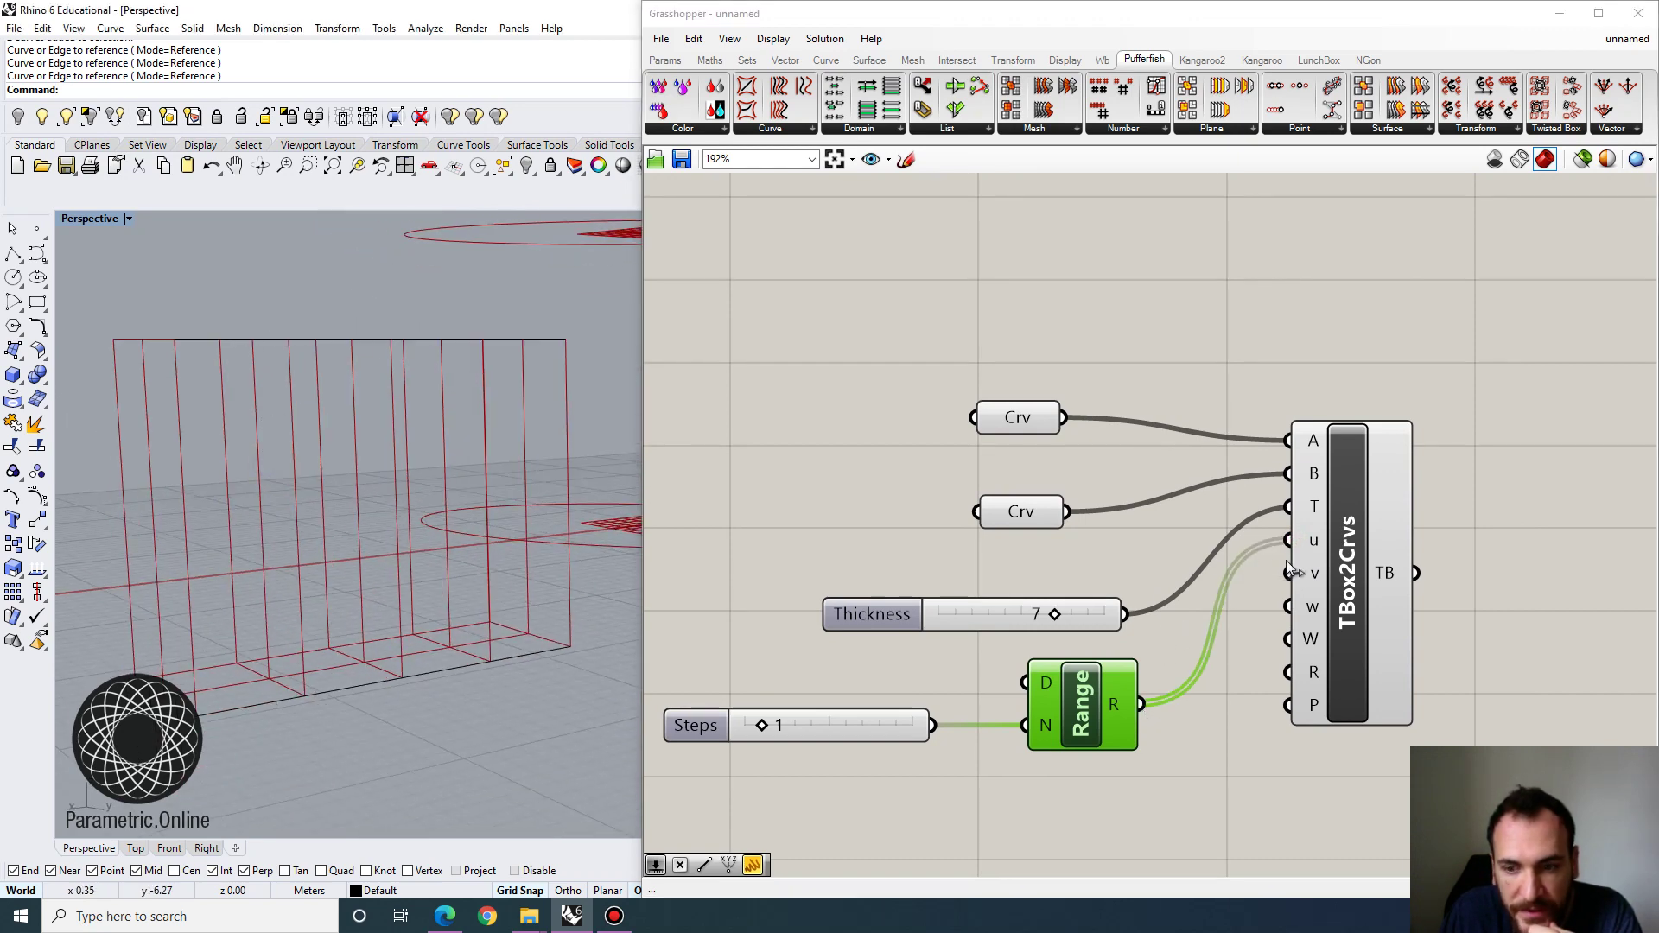
# Duplicate the Steps slider and Range below the originals and connect the copied Range to the v input of TBox2Crvs.
pyautogui.scroll(-1, 1296, 553)
pyautogui.moveTo(1335, 554); pyautogui.dragTo(1401, 553)
pyautogui.moveTo(1161, 785); pyautogui.dragTo(903, 665)
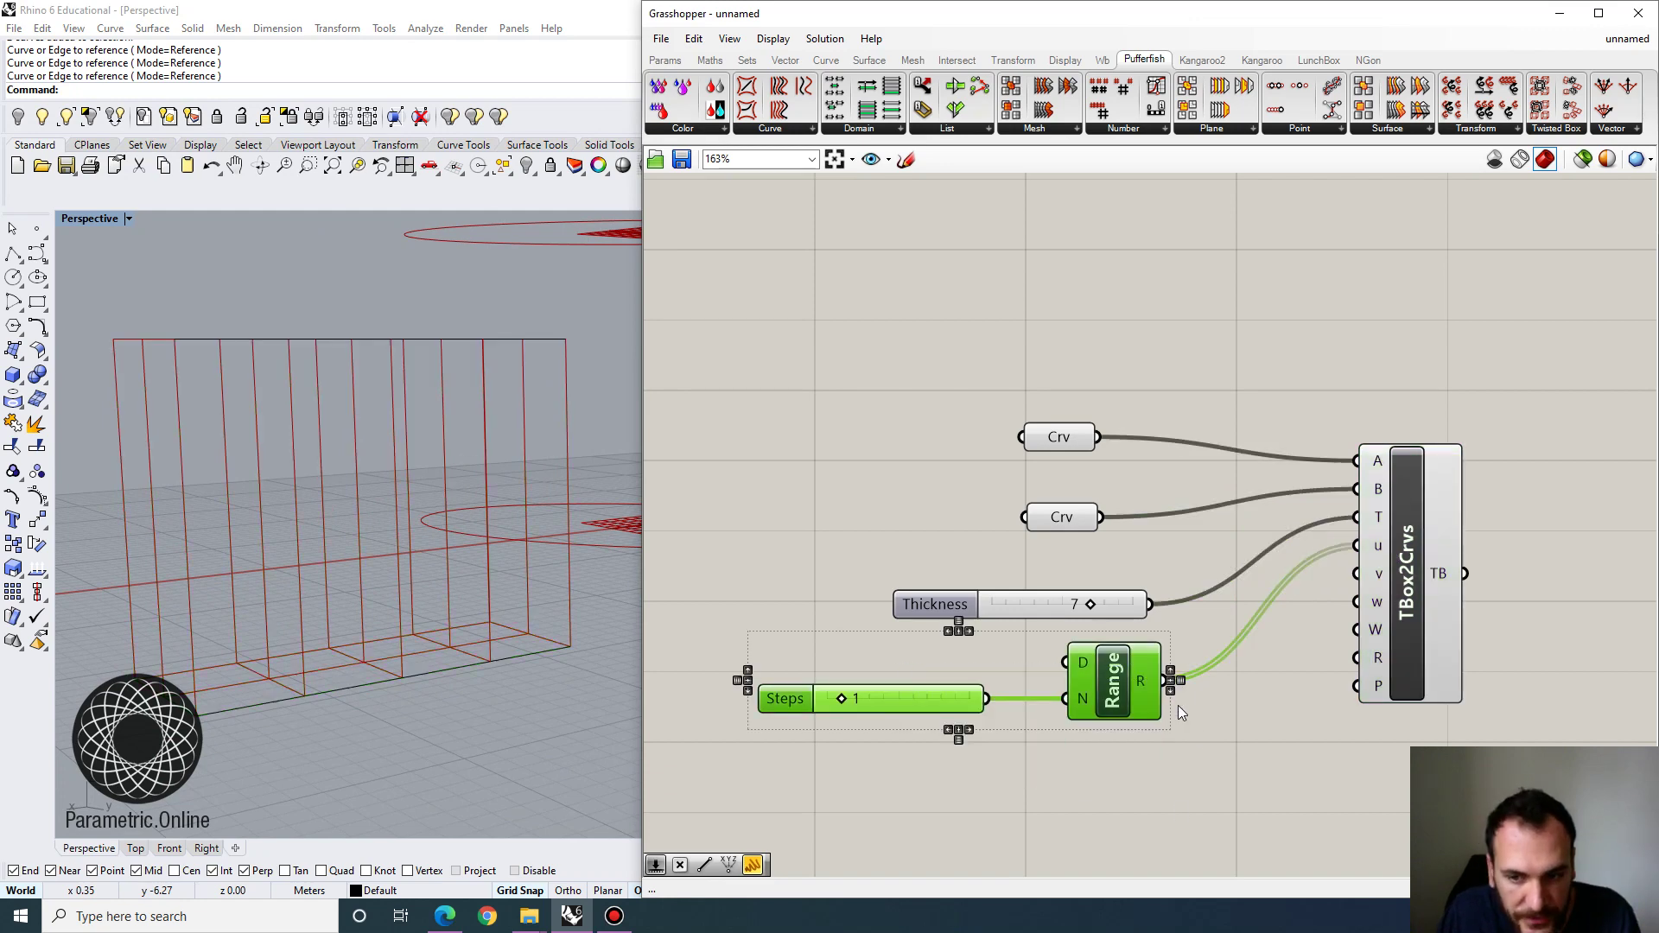
pyautogui.keyDown('alt'); pyautogui.moveTo(1134, 678); pyautogui.dragTo(1356, 573); pyautogui.keyUp('alt')
pyautogui.click(1177, 750)
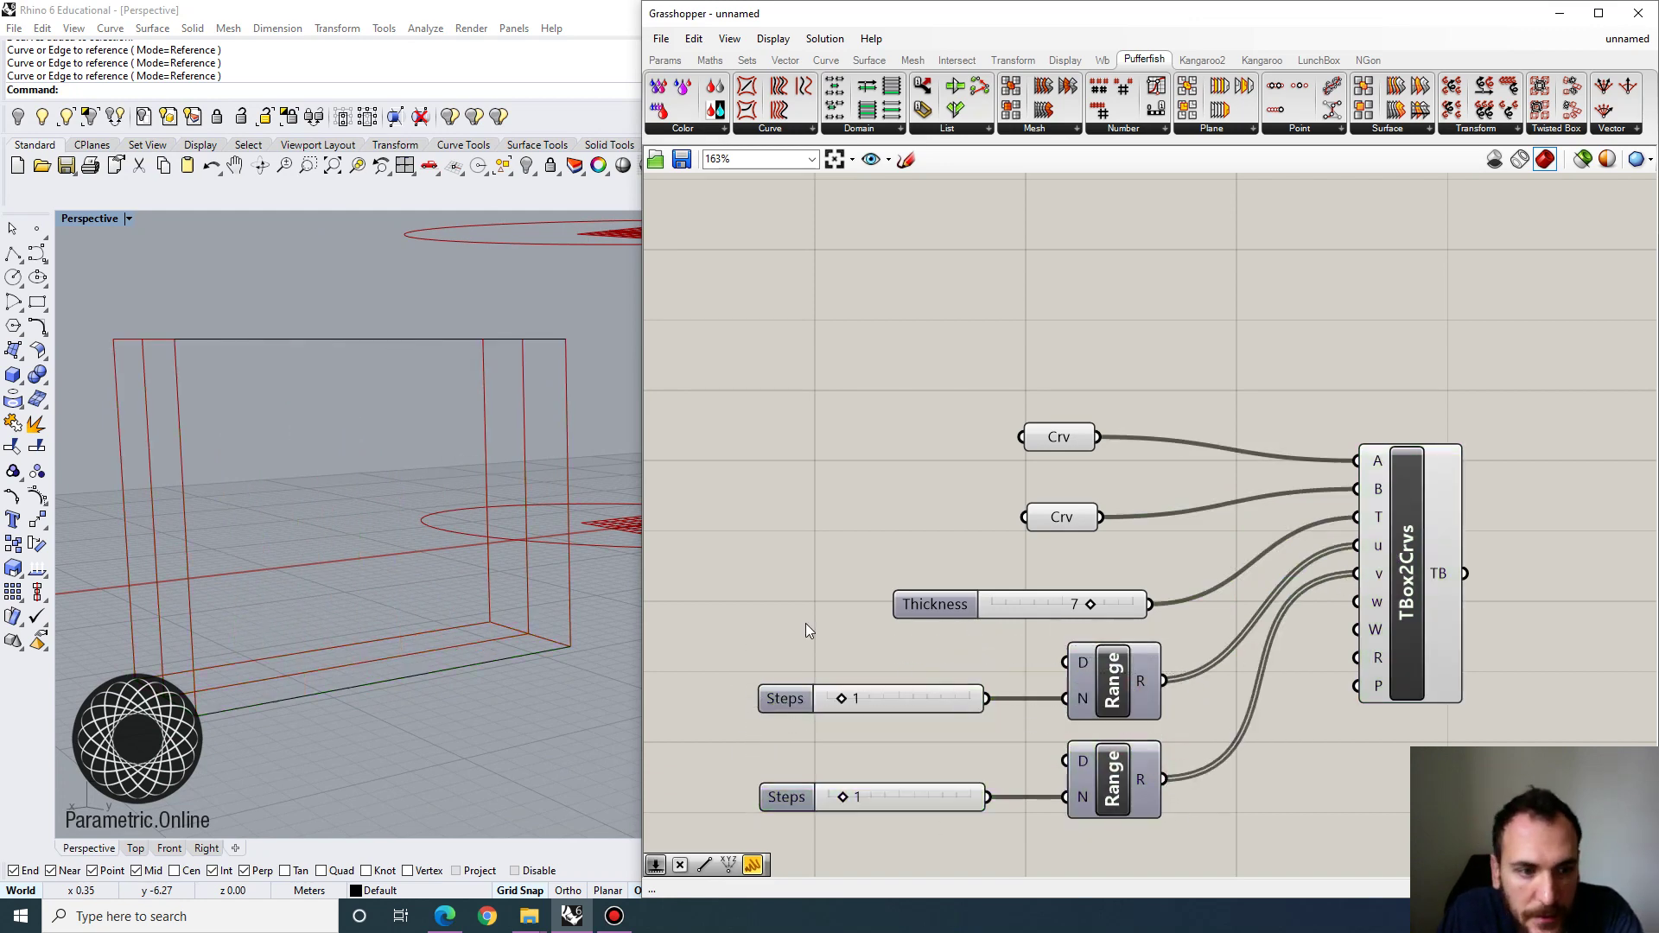
# Check the w input's division parameters, duplicate the lower Steps slider and Range, and connect the copy's output to w.
pyautogui.scroll(-3, 509, 553)
pyautogui.moveTo(510, 536); pyautogui.dragTo(527, 596, button='right')
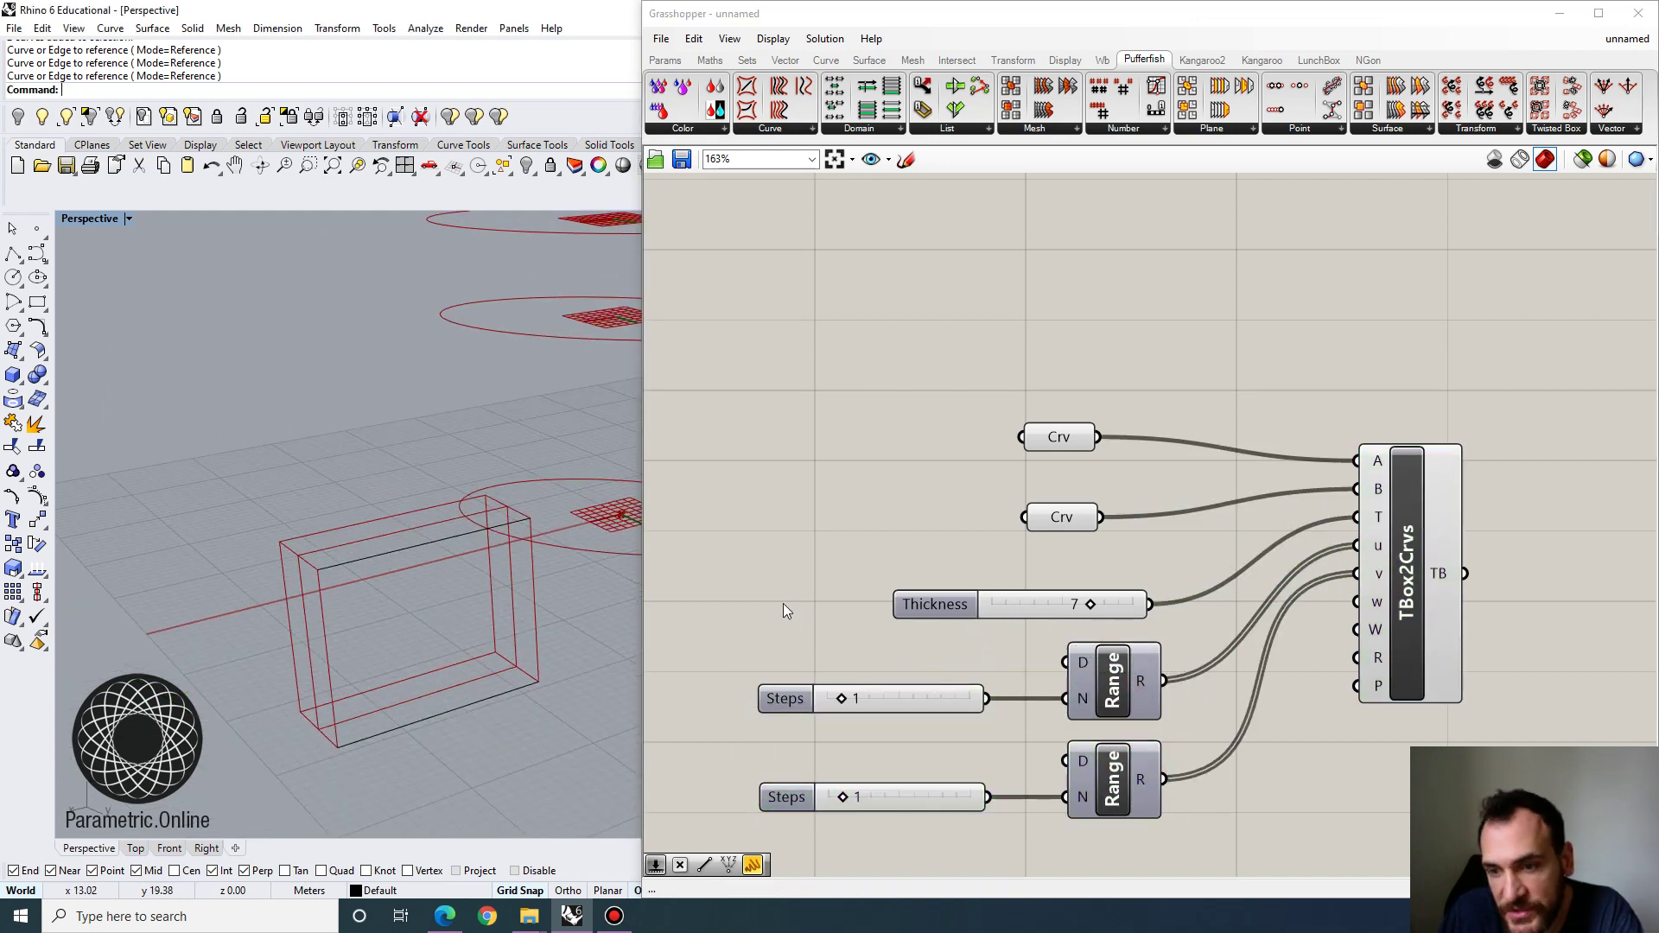
pyautogui.moveTo(1243, 706); pyautogui.dragTo(1220, 582, button='right')
pyautogui.moveTo(1367, 479); pyautogui.dragTo(1388, 508)
pyautogui.moveTo(1374, 504)
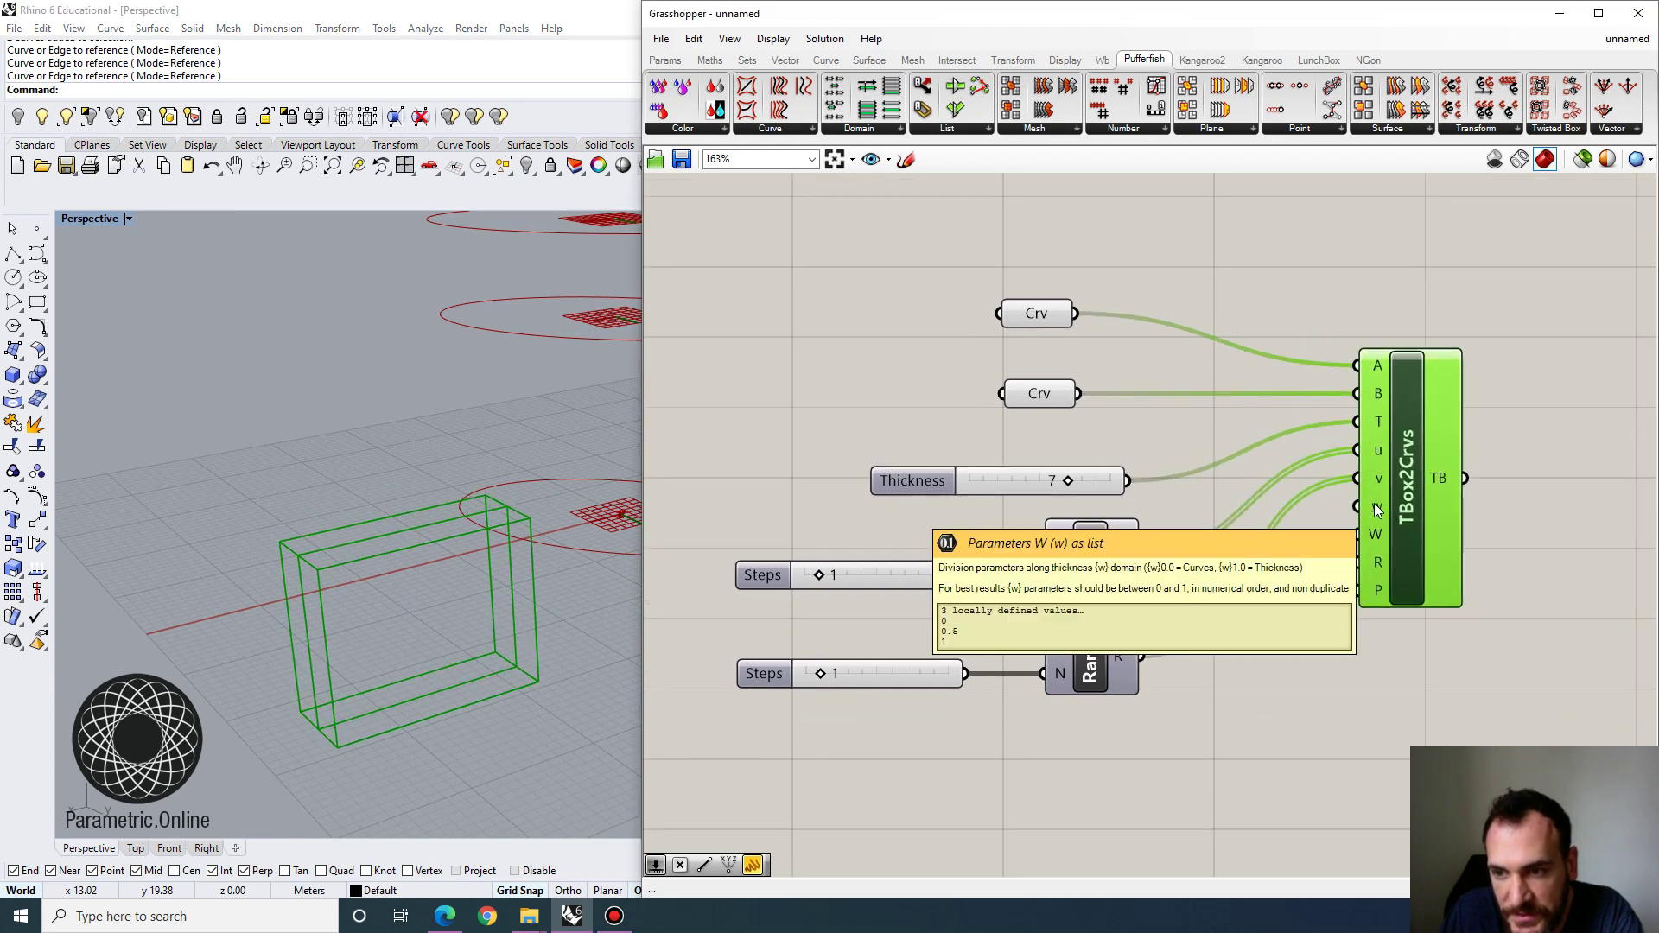
pyautogui.moveTo(1184, 821); pyautogui.dragTo(828, 631)
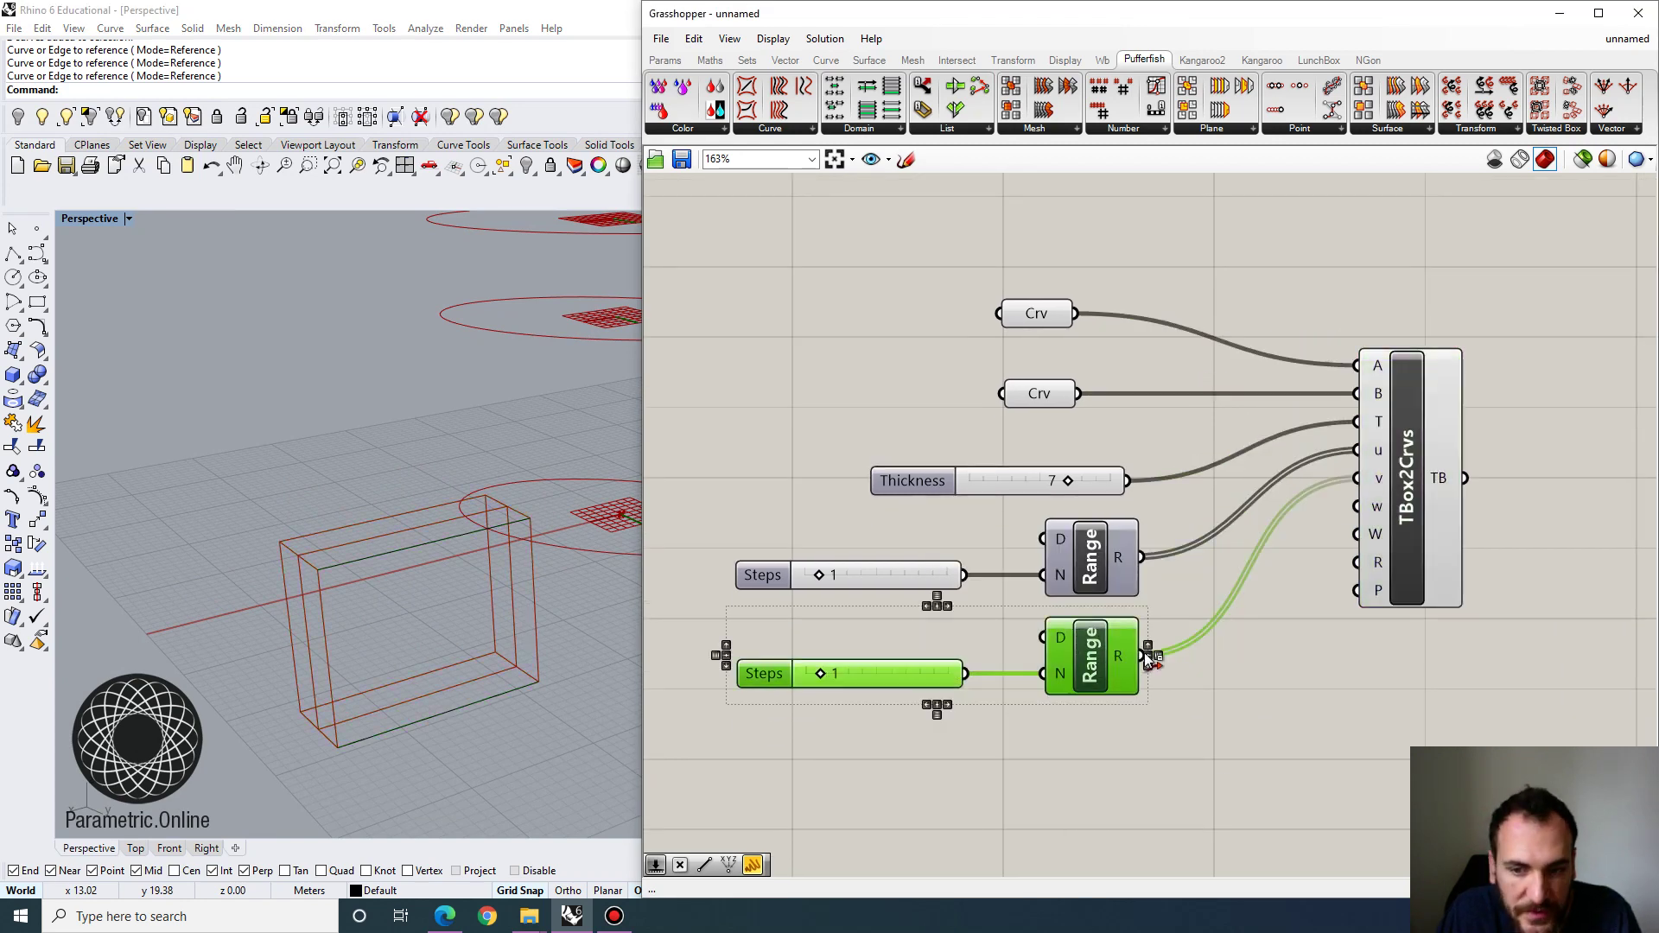
pyautogui.keyDown('alt'); pyautogui.moveTo(1099, 648); pyautogui.dragTo(1357, 506); pyautogui.keyUp('alt')
pyautogui.click(1180, 715)
pyautogui.moveTo(605, 540); pyautogui.dragTo(538, 582, button='right')
pyautogui.moveTo(441, 561); pyautogui.dragTo(465, 539, button='right')
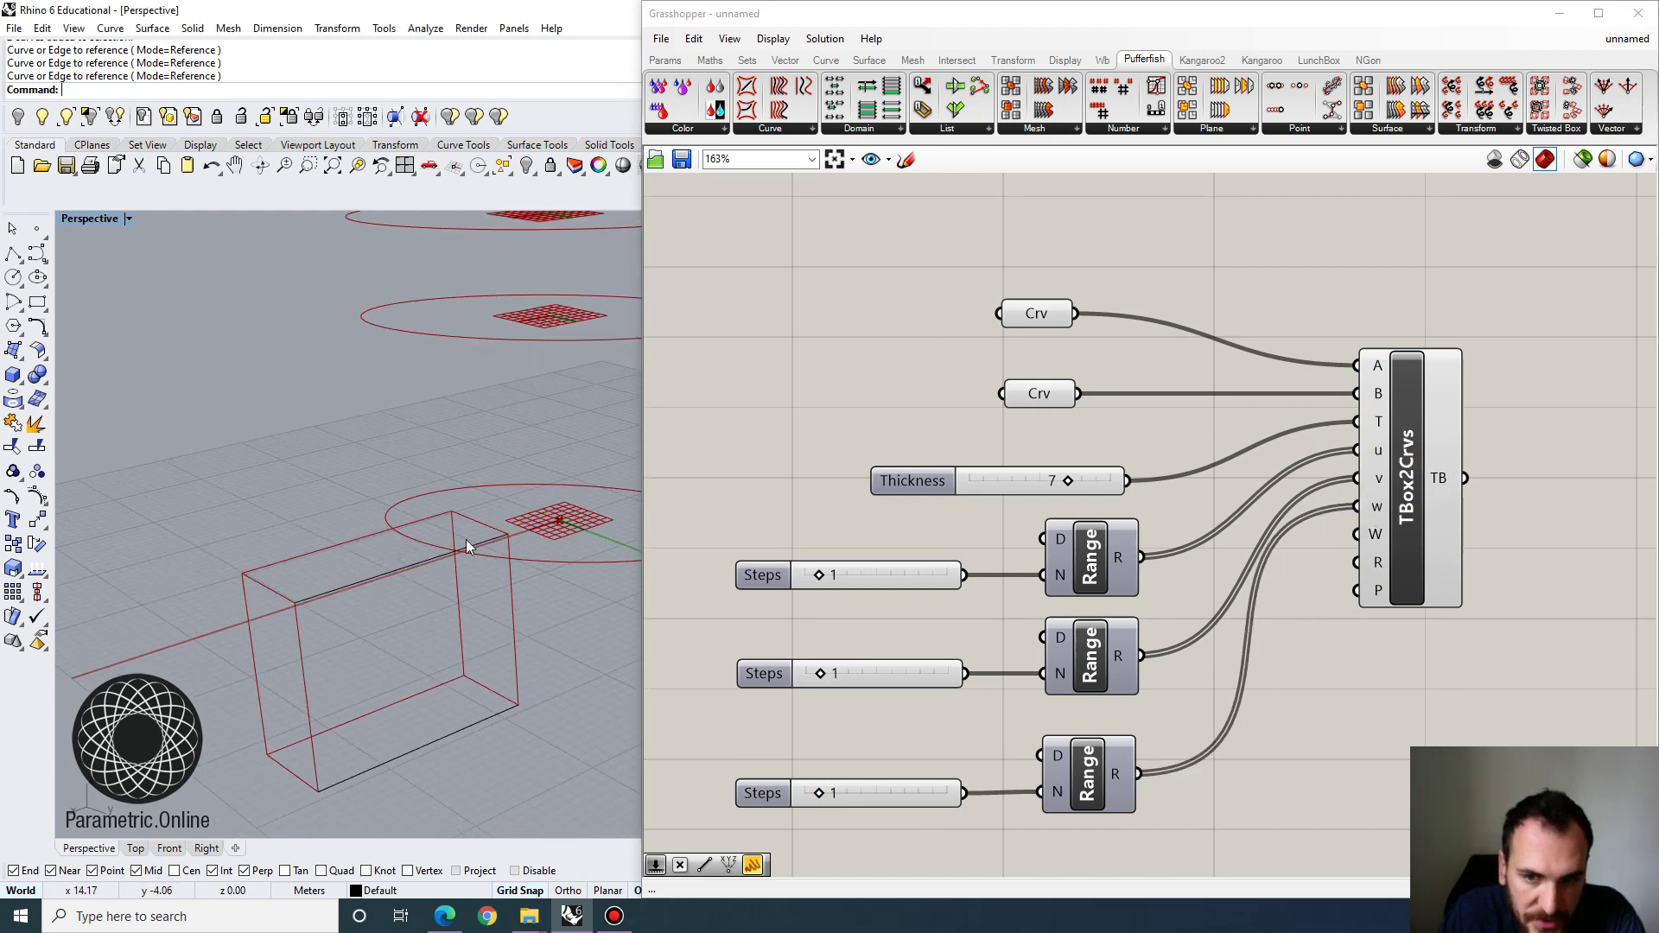
pyautogui.moveTo(308, 610); pyautogui.dragTo(271, 552, button='right')
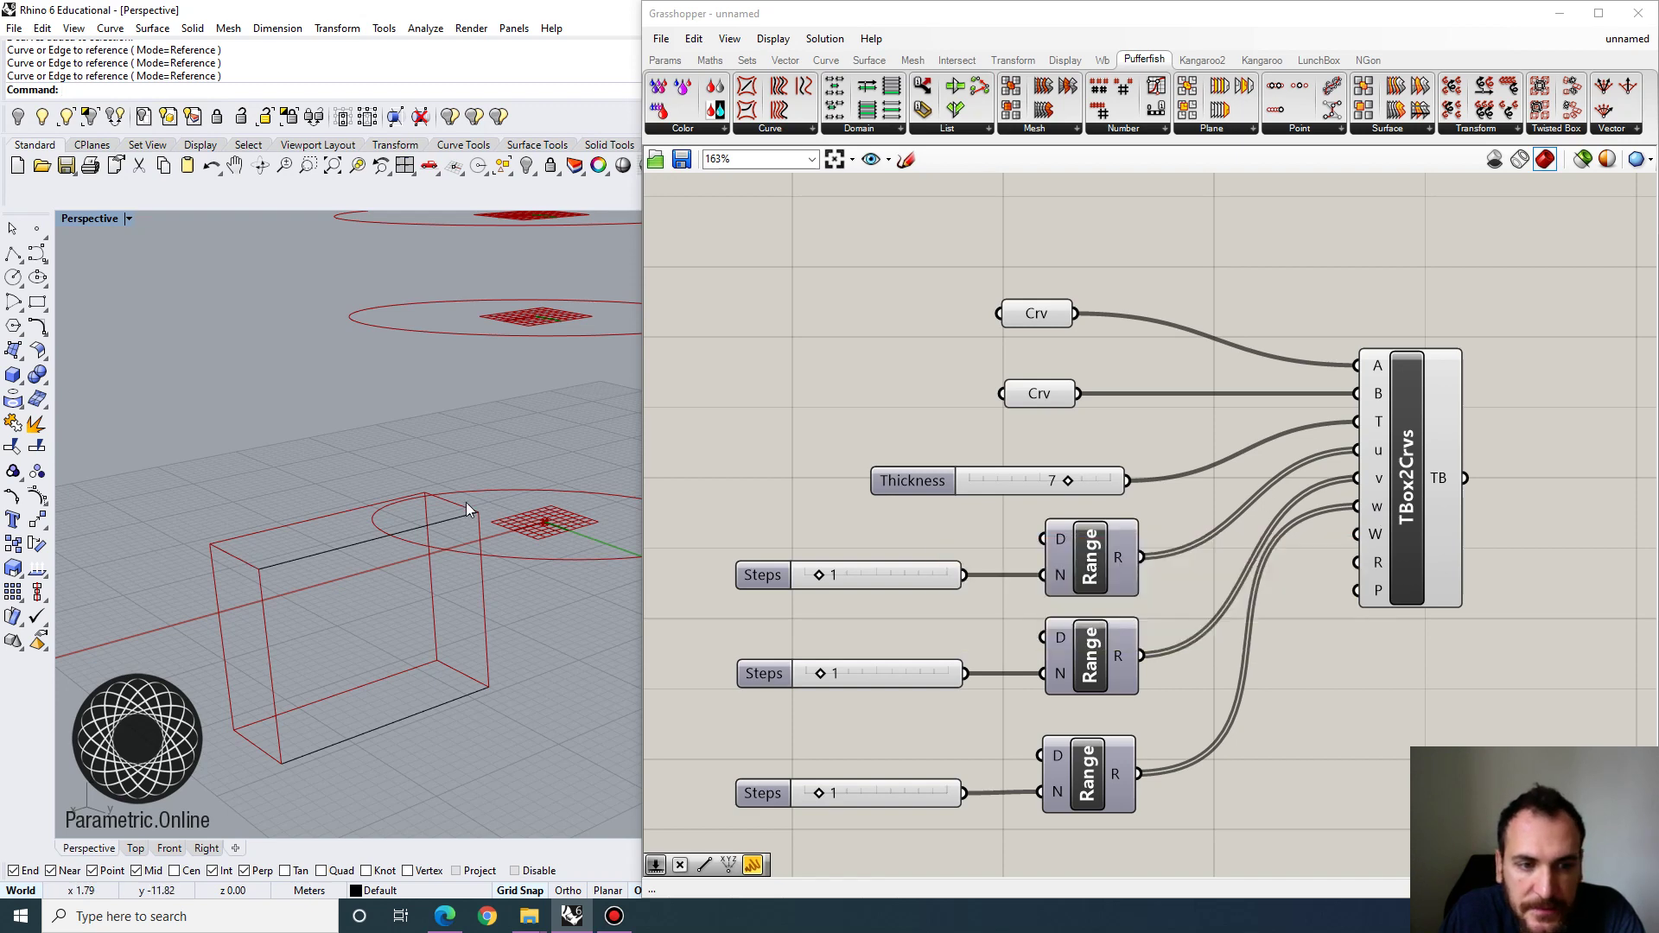
pyautogui.moveTo(323, 557)
pyautogui.mouseDown(button='right')
pyautogui.moveTo(335, 539)
pyautogui.moveTo(350, 563)
pyautogui.mouseUp(button='right')
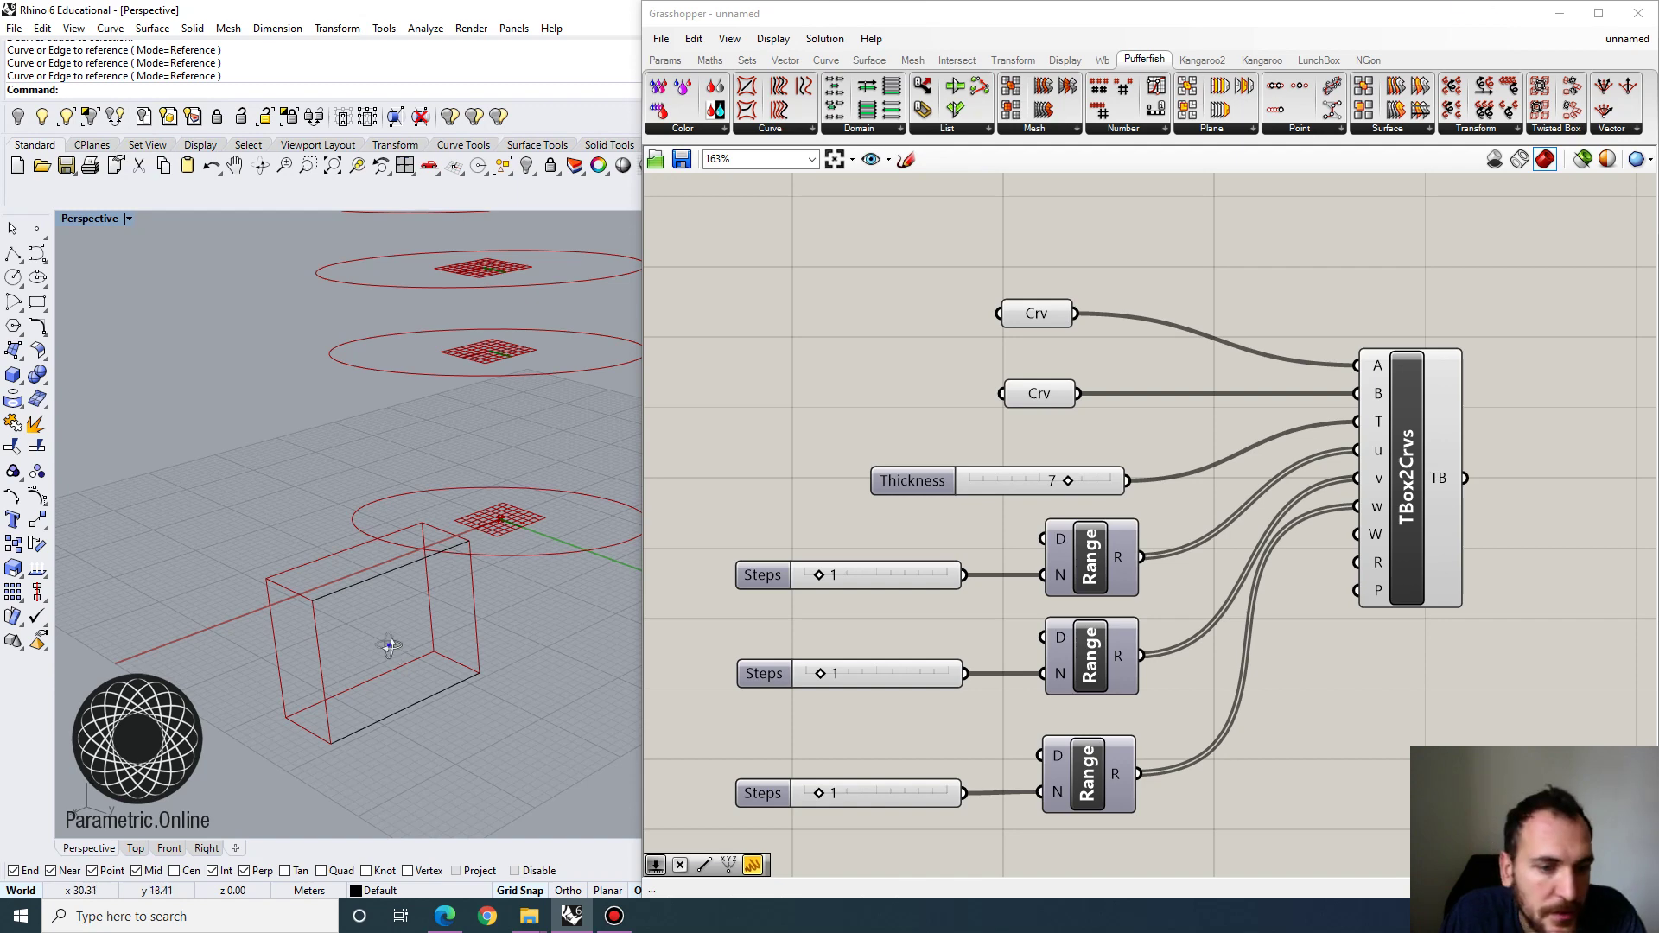
pyautogui.moveTo(385, 647); pyautogui.dragTo(365, 608, button='right')
pyautogui.click(5, 259)
pyautogui.scroll(-5, 263, 429)
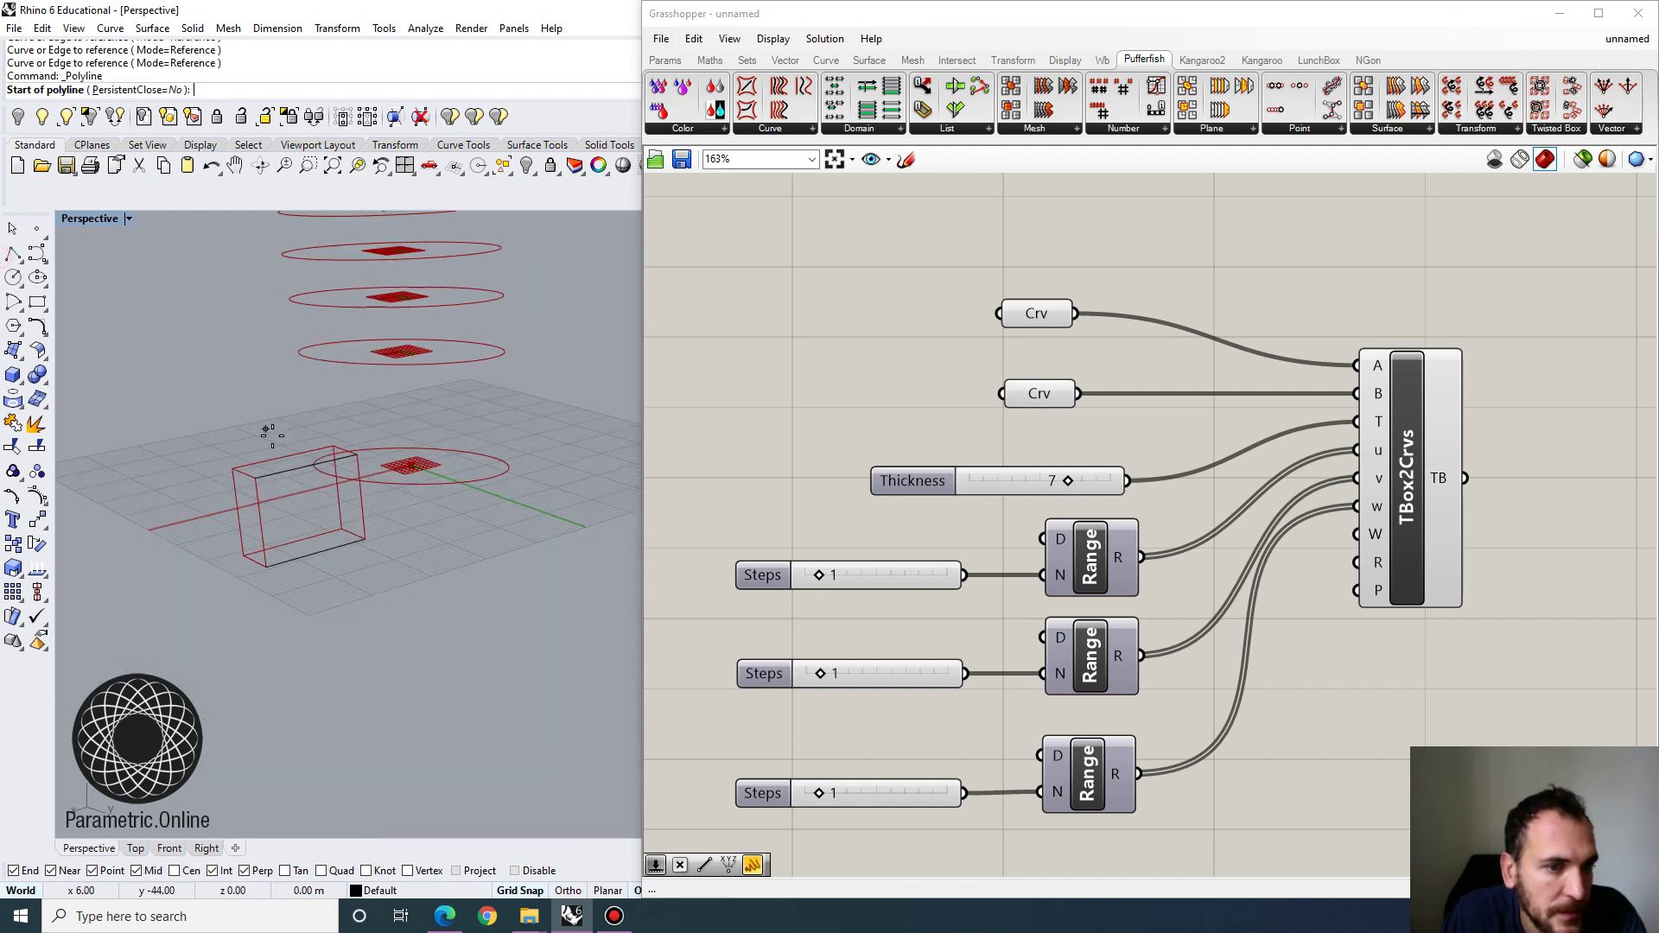
pyautogui.press('Escape')
# Bake the TBox2Crvs box into Rhino and move the baked box beside the Grasshopper preview.
pyautogui.click(1405, 465)
pyautogui.rightClick(1409, 462)
pyautogui.click(1452, 533)
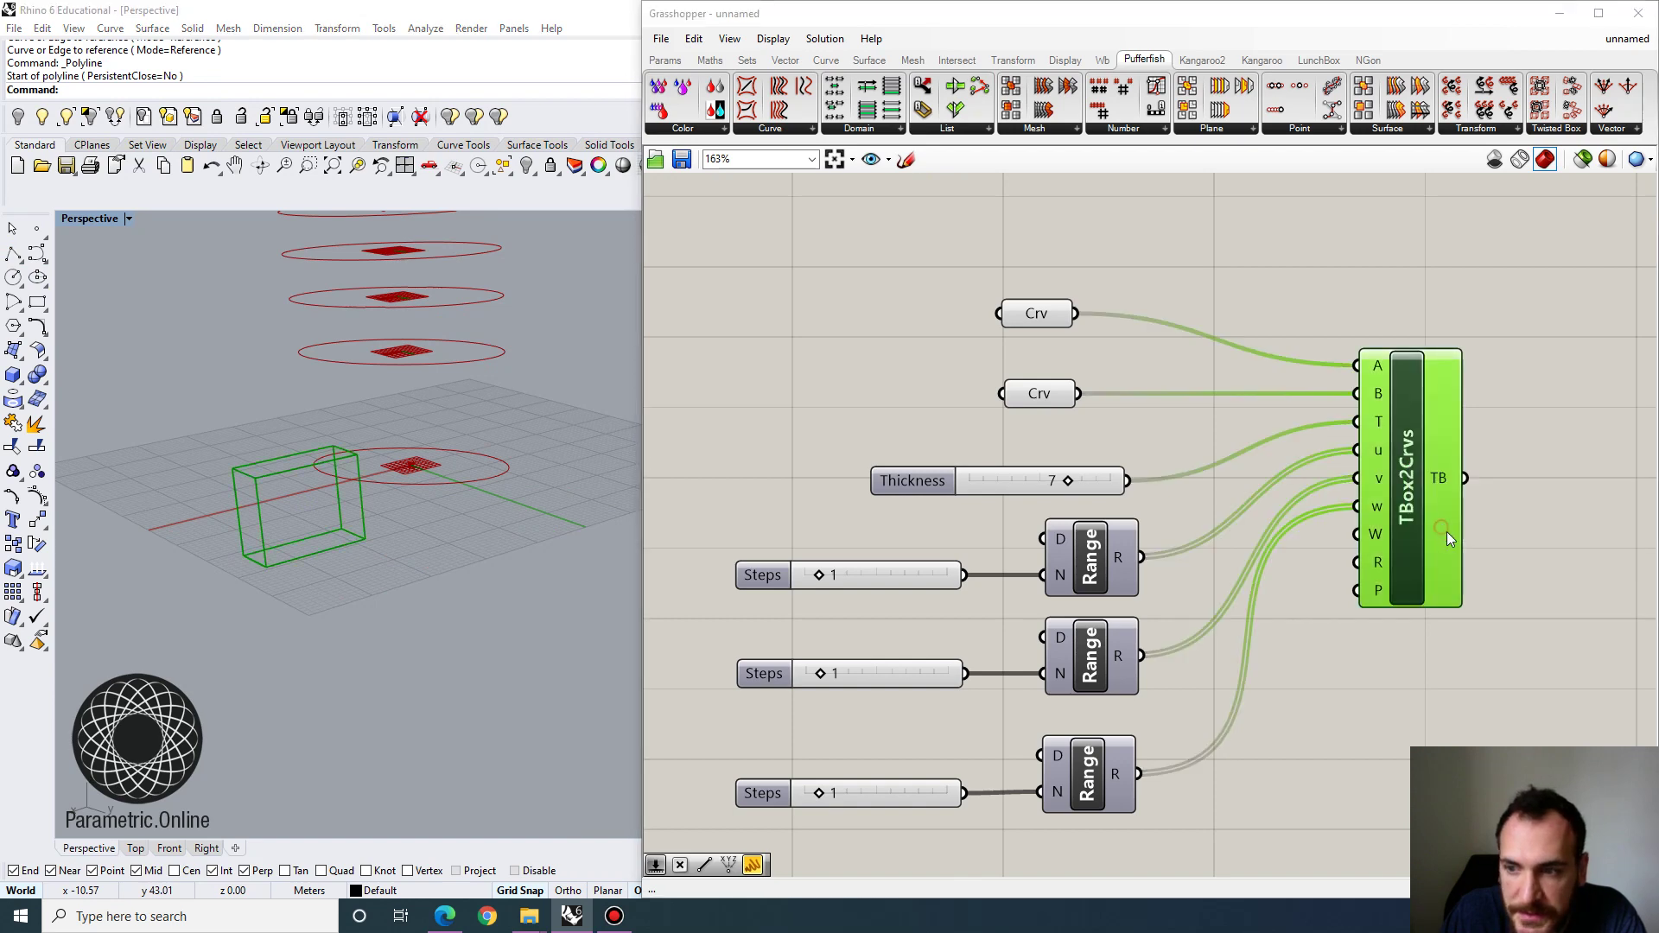
pyautogui.press('Return')
pyautogui.click(330, 539)
pyautogui.moveTo(337, 521); pyautogui.dragTo(436, 562)
pyautogui.click(472, 646)
pyautogui.scroll(2, 439, 529)
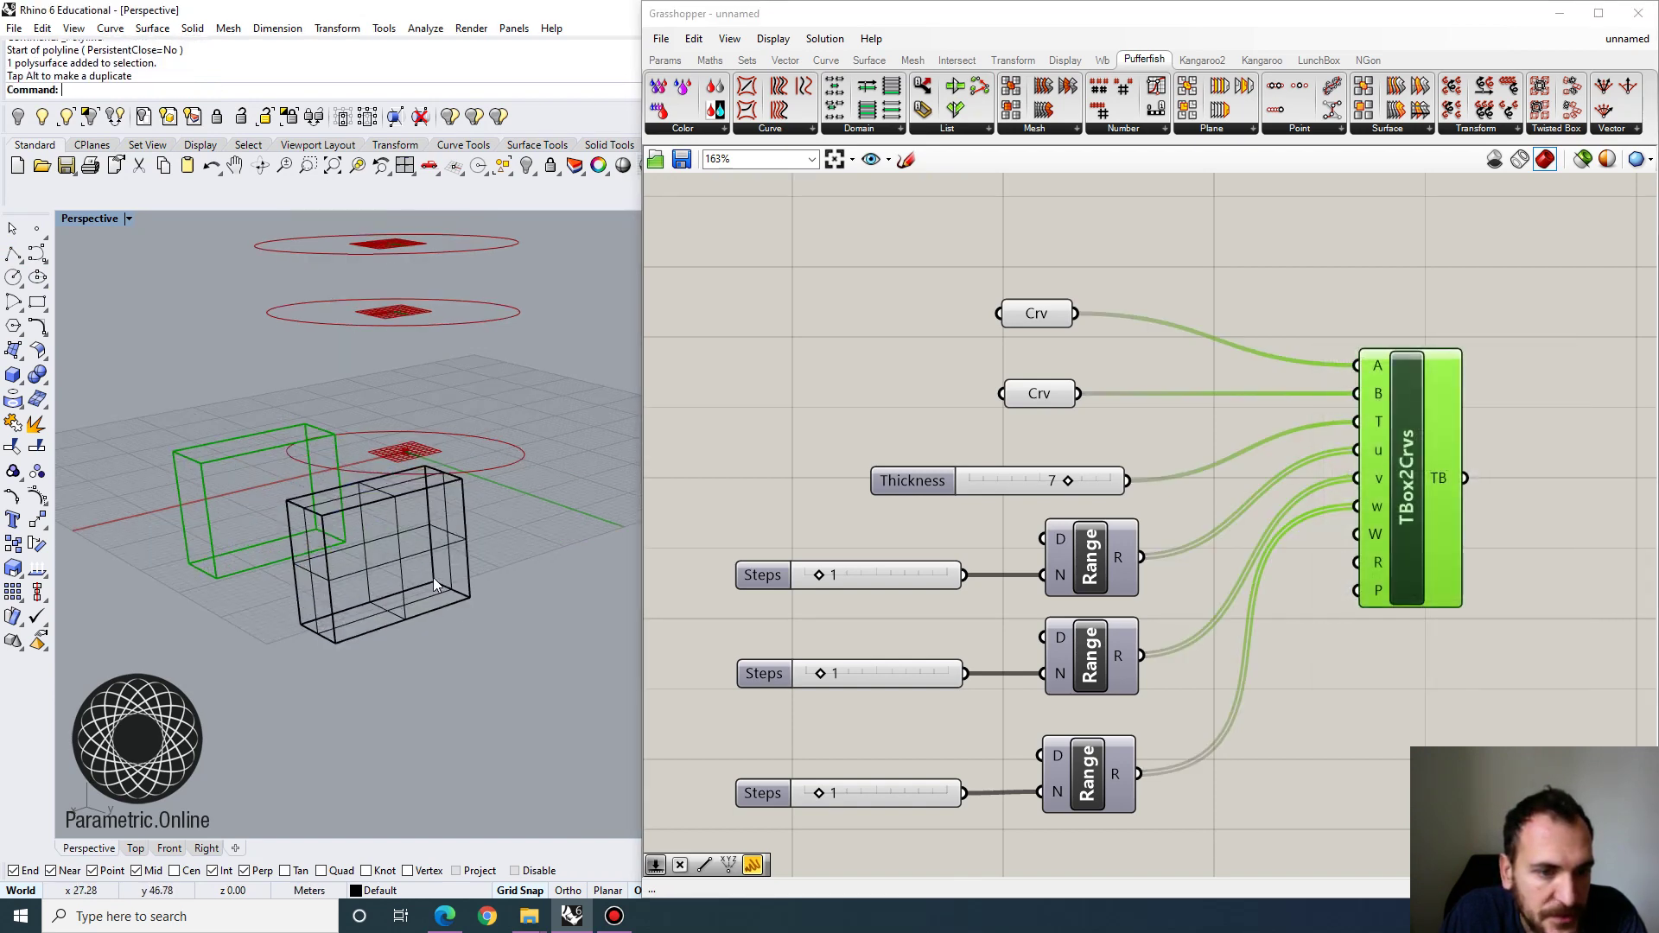
# Set the Steps slider of the Range feeding the u input to 2.
pyautogui.click(1124, 550)
pyautogui.moveTo(814, 581); pyautogui.dragTo(827, 580)
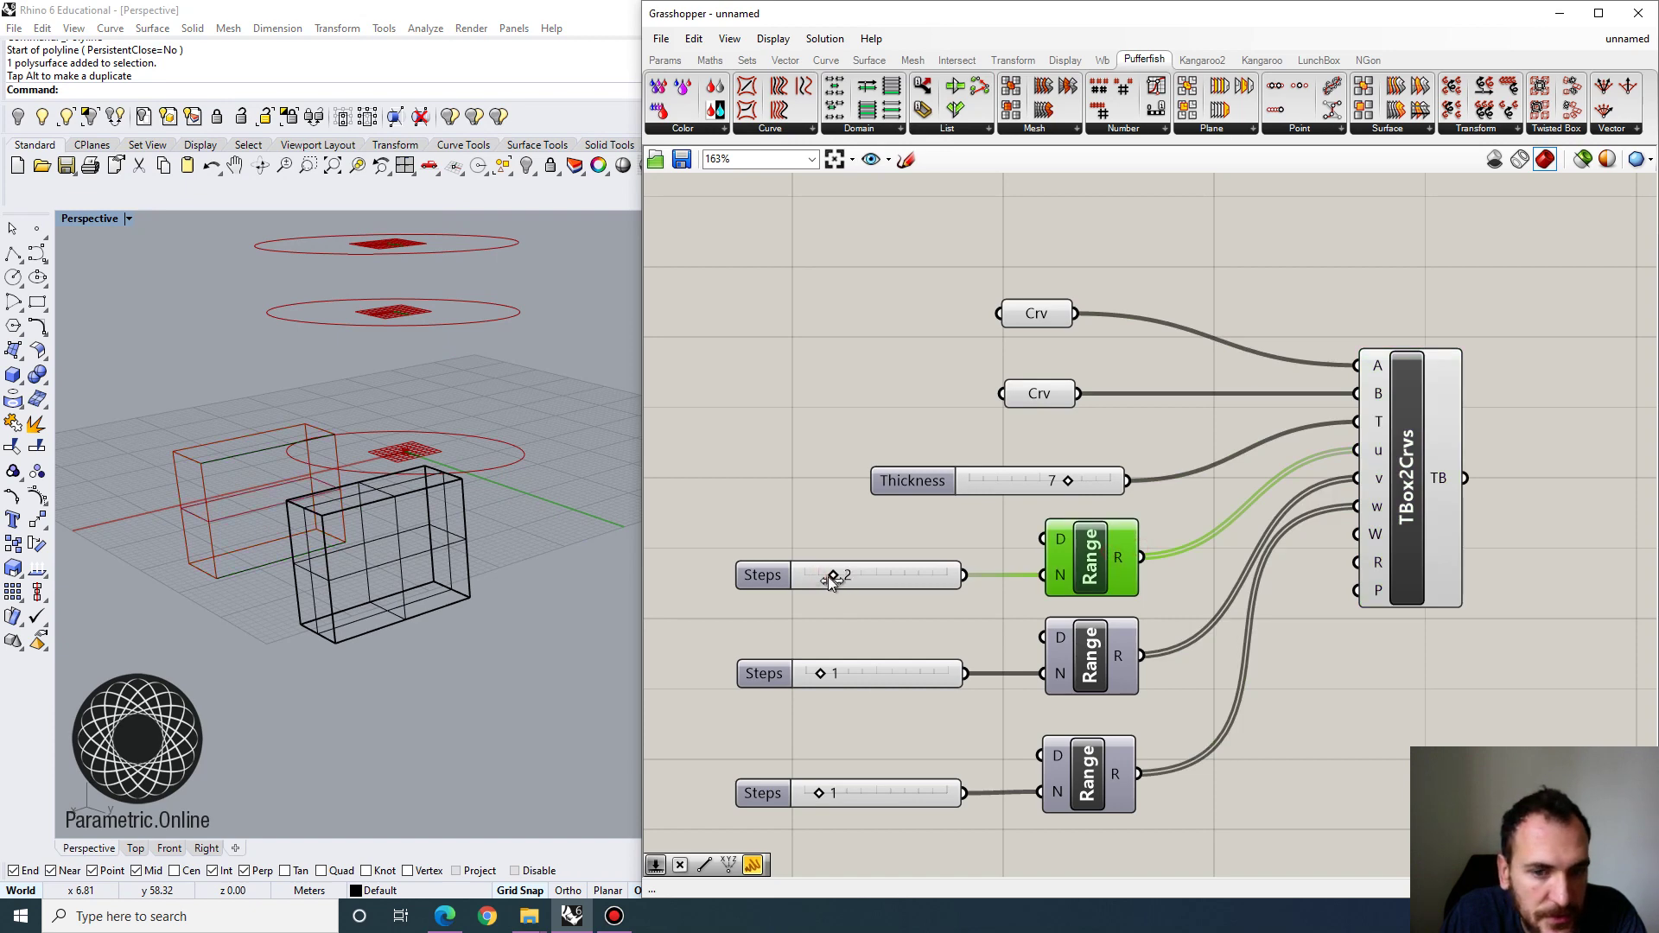
pyautogui.scroll(4, 339, 455)
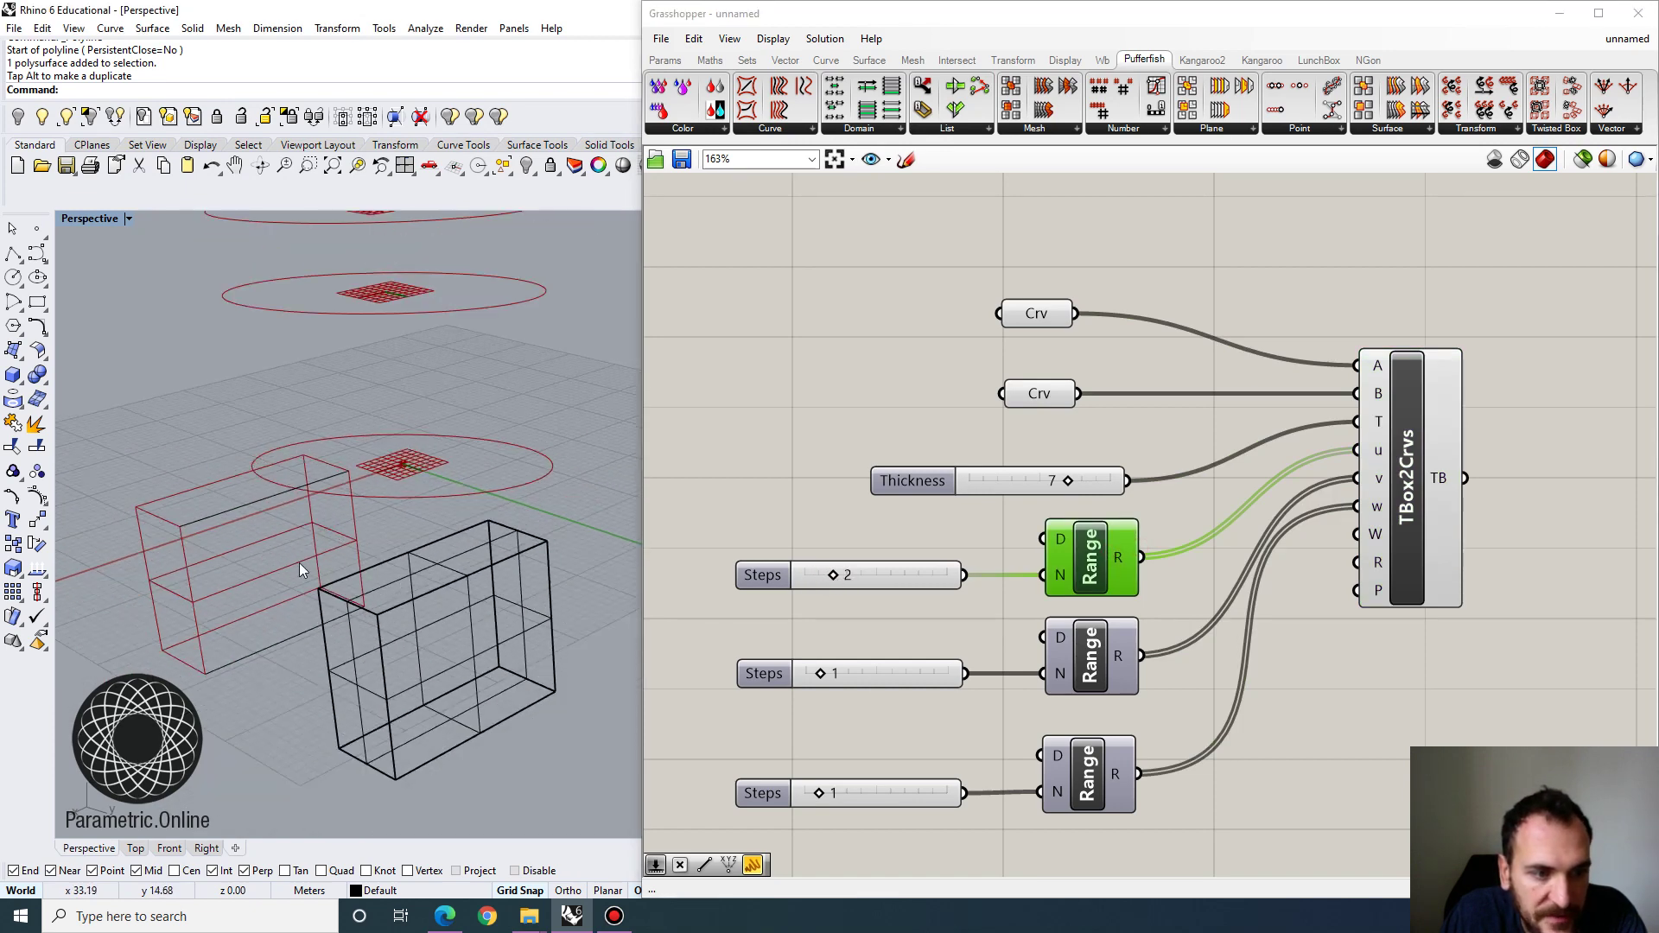
# Place point objects at the bottom, middle and top of the baked box's front vertical edge.
pyautogui.click(36, 228)
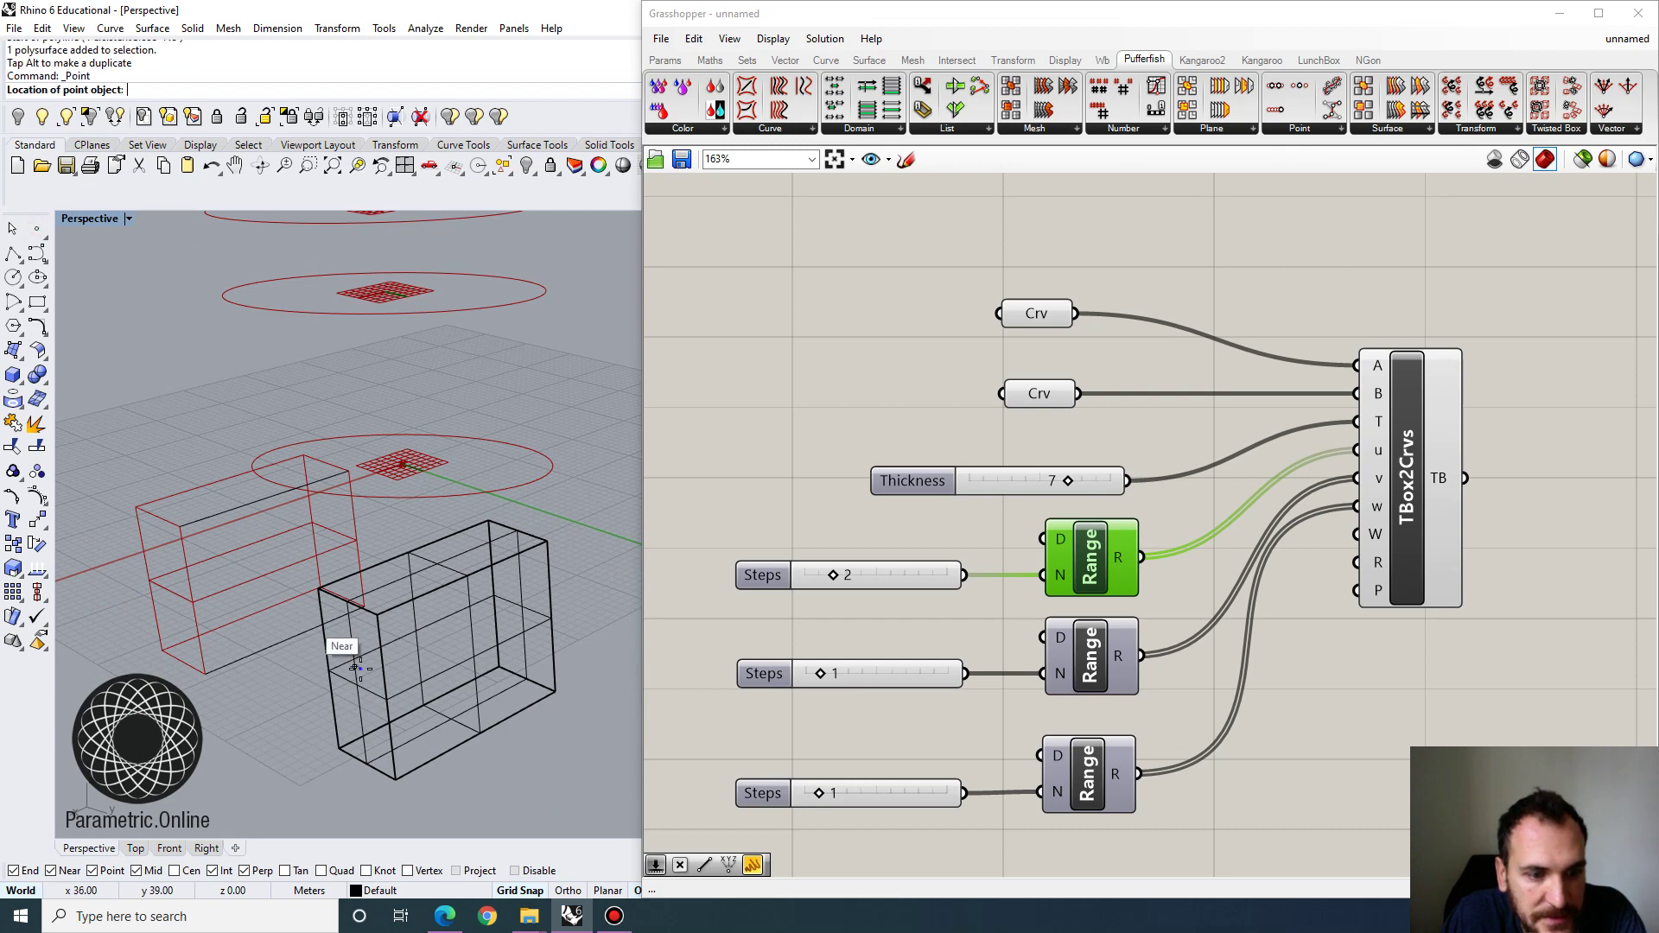
pyautogui.press('Escape')
pyautogui.scroll(3, 396, 779)
pyautogui.rightClick(396, 779)
pyautogui.click(396, 780)
pyautogui.rightClick(406, 650)
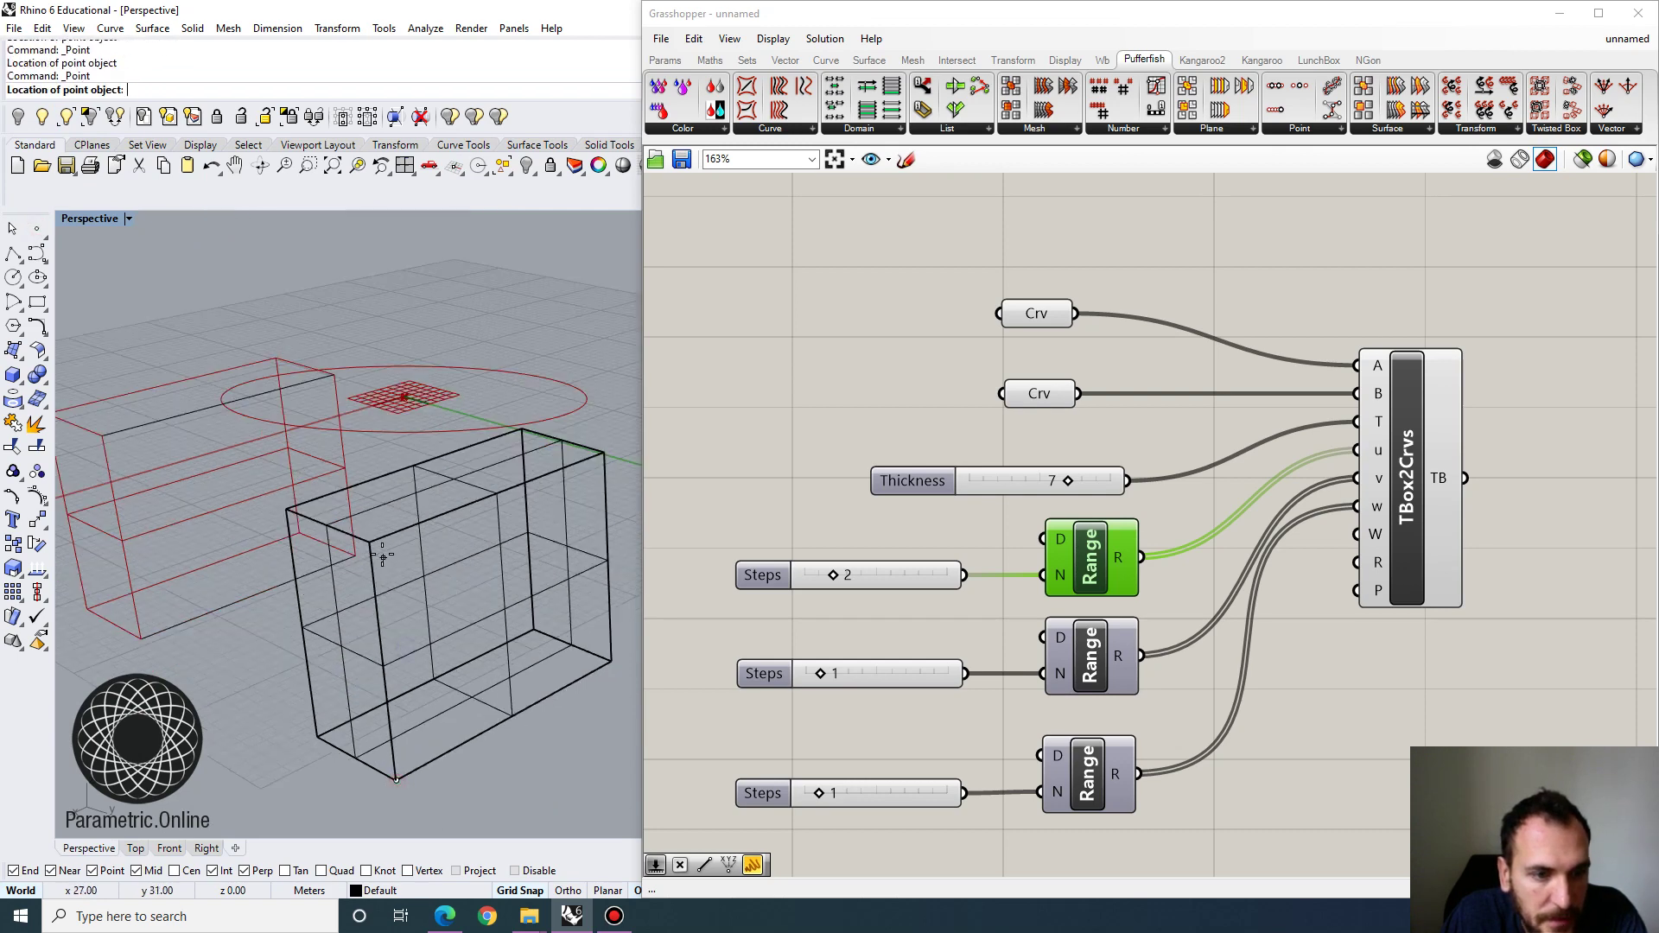
pyautogui.click(383, 555)
pyautogui.scroll(-2, 392, 558)
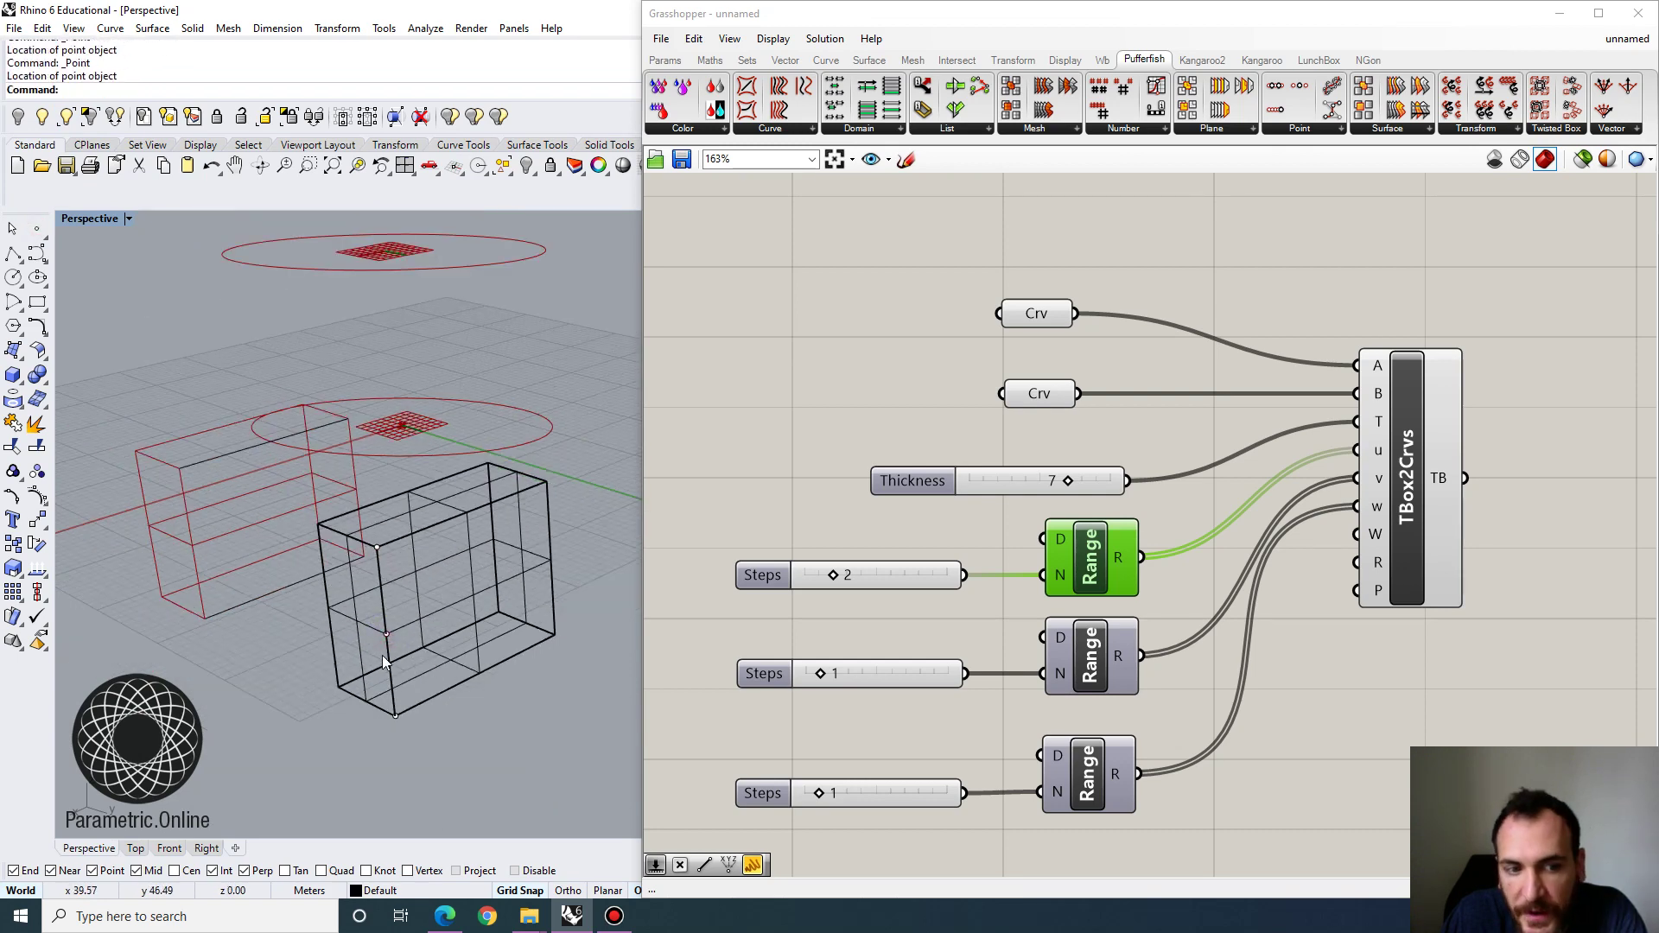
# Set the u Range's Steps slider to 1 and the v Range's Steps slider to 2.
pyautogui.moveTo(1126, 556)
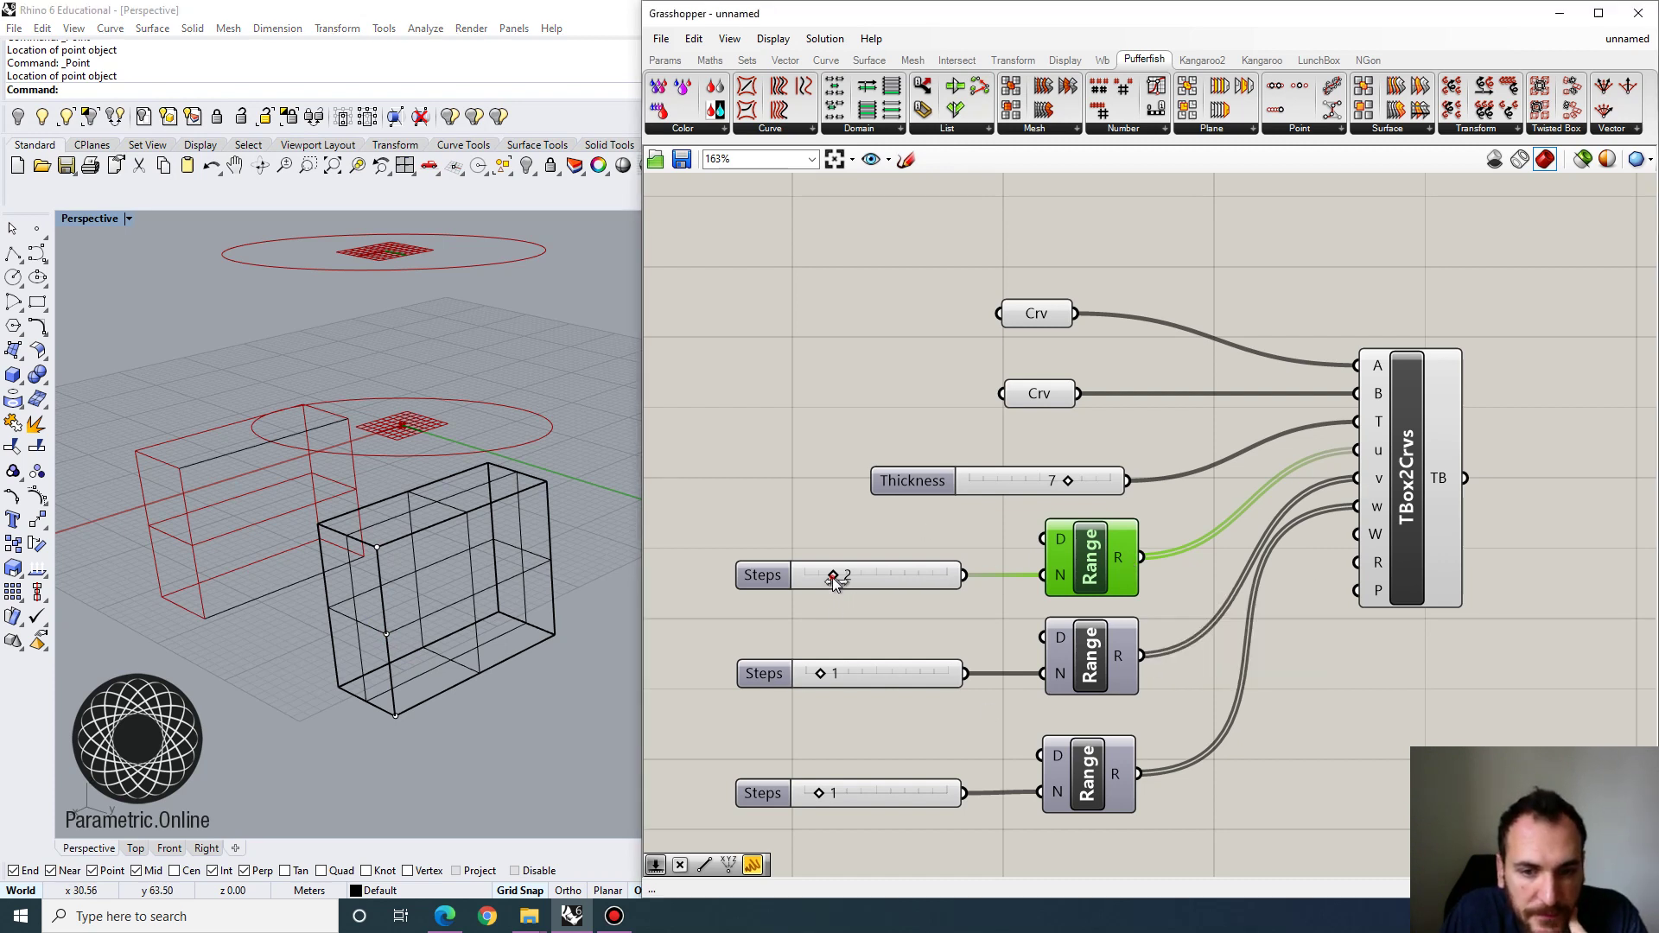
pyautogui.moveTo(833, 574); pyautogui.dragTo(819, 578)
pyautogui.moveTo(823, 671); pyautogui.dragTo(832, 667)
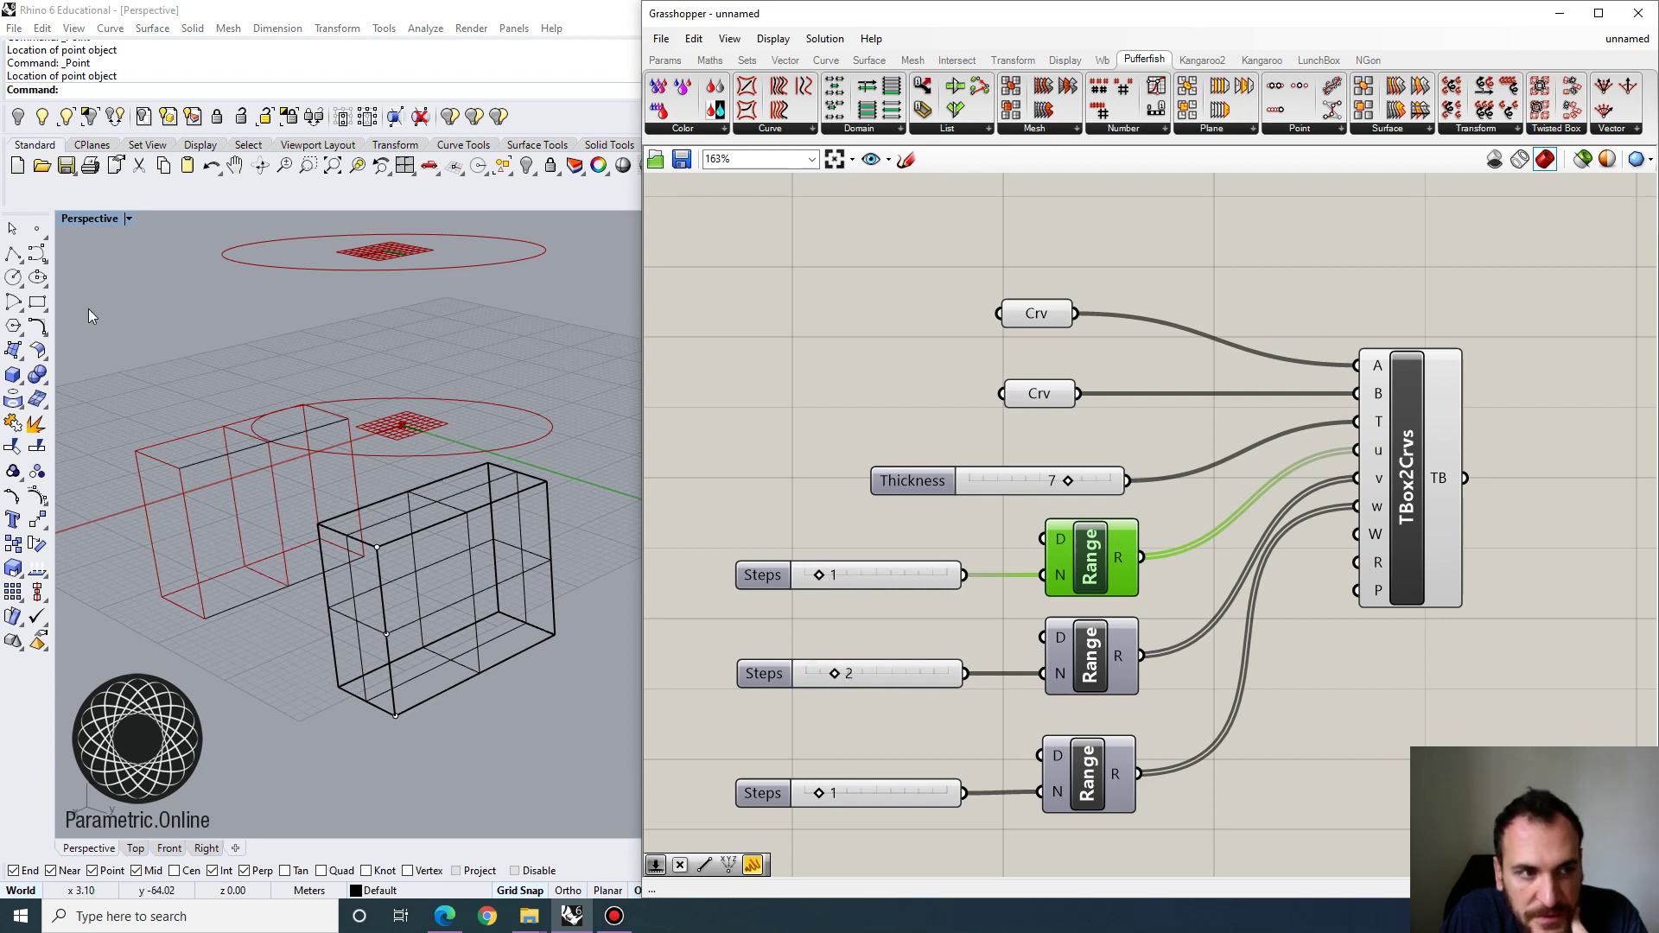
# Place points at the middle and far end of the baked box's front bottom edge and check the v Range's parameter values.
pyautogui.click(37, 228)
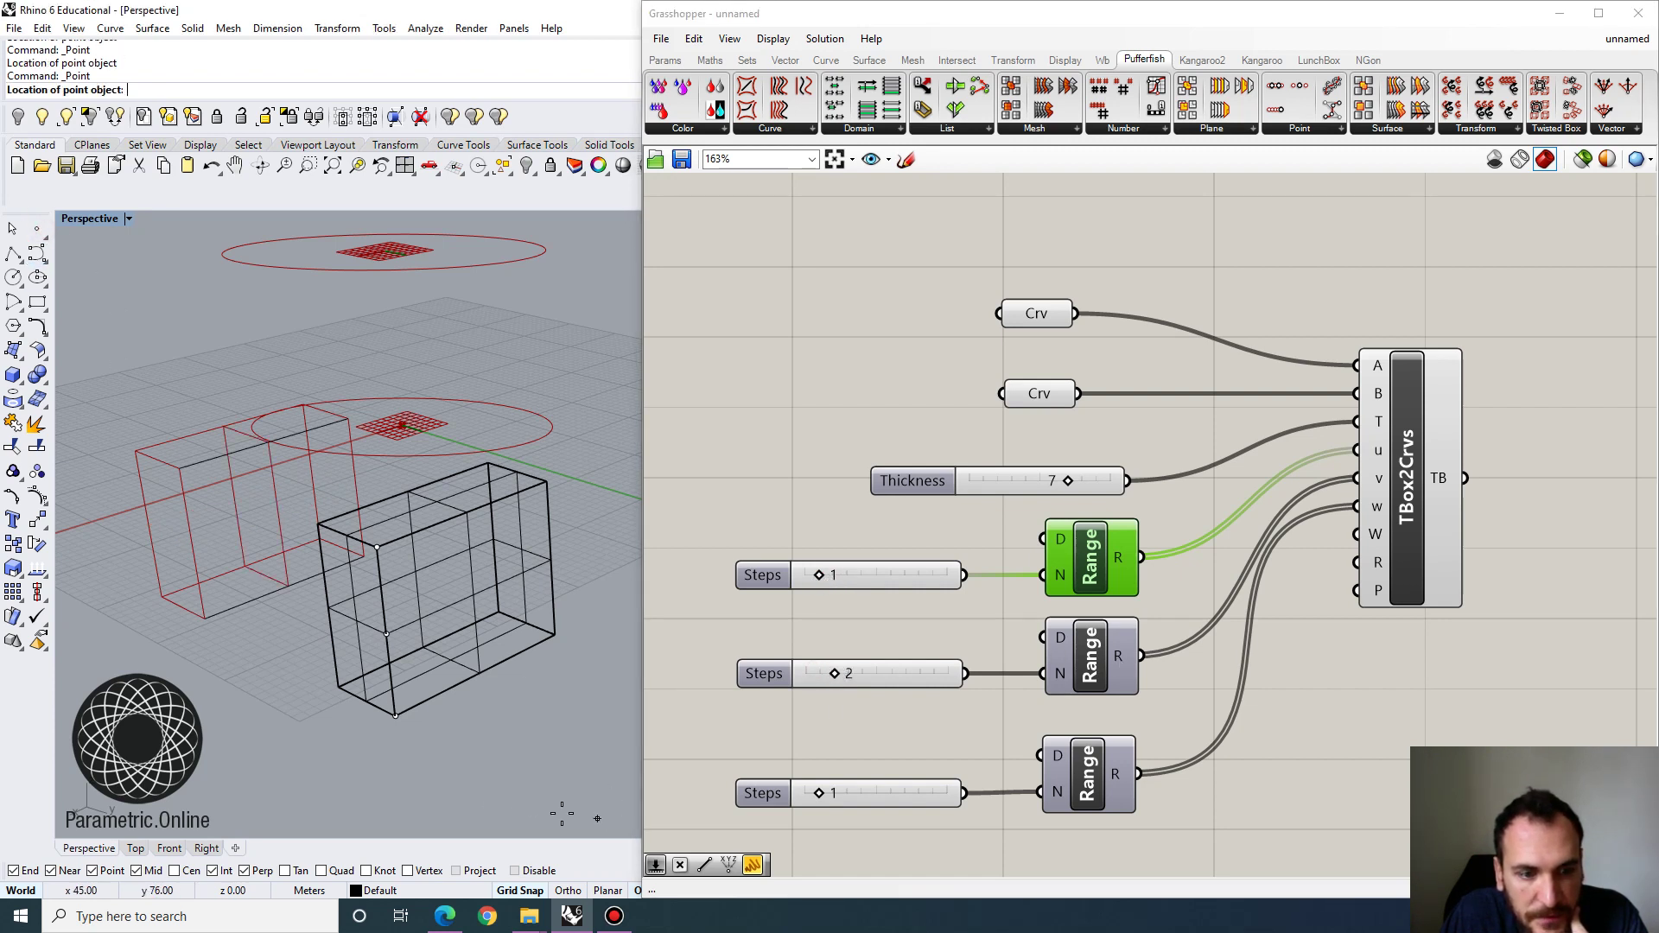
pyautogui.click(480, 673)
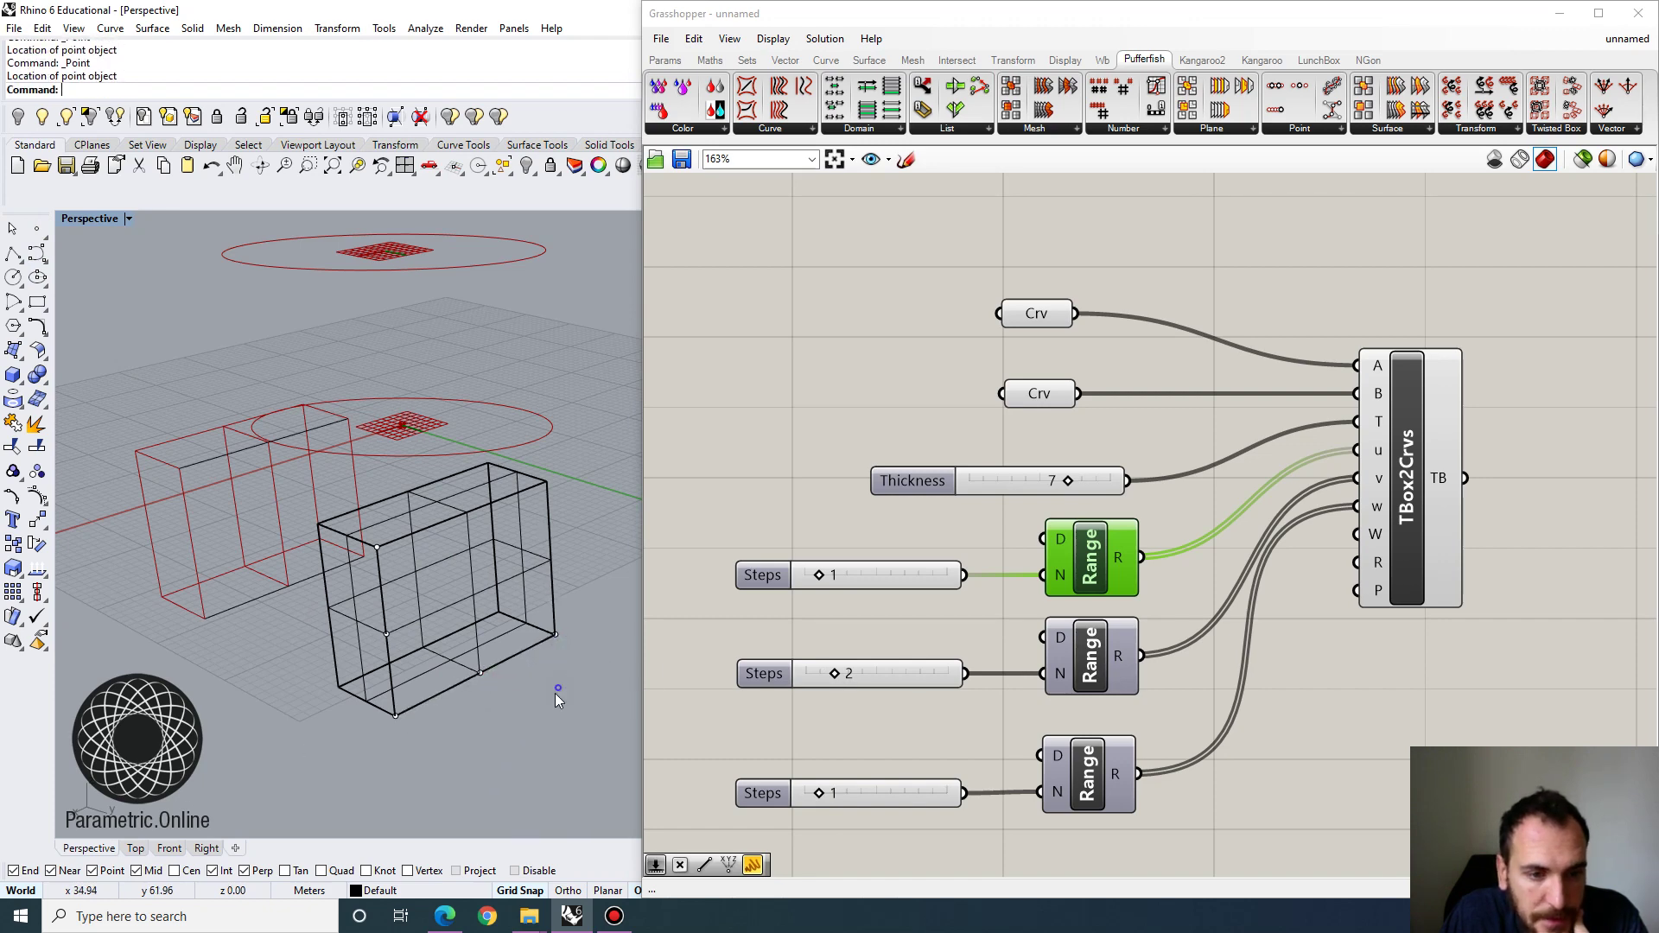
pyautogui.moveTo(388, 760); pyautogui.dragTo(630, 610)
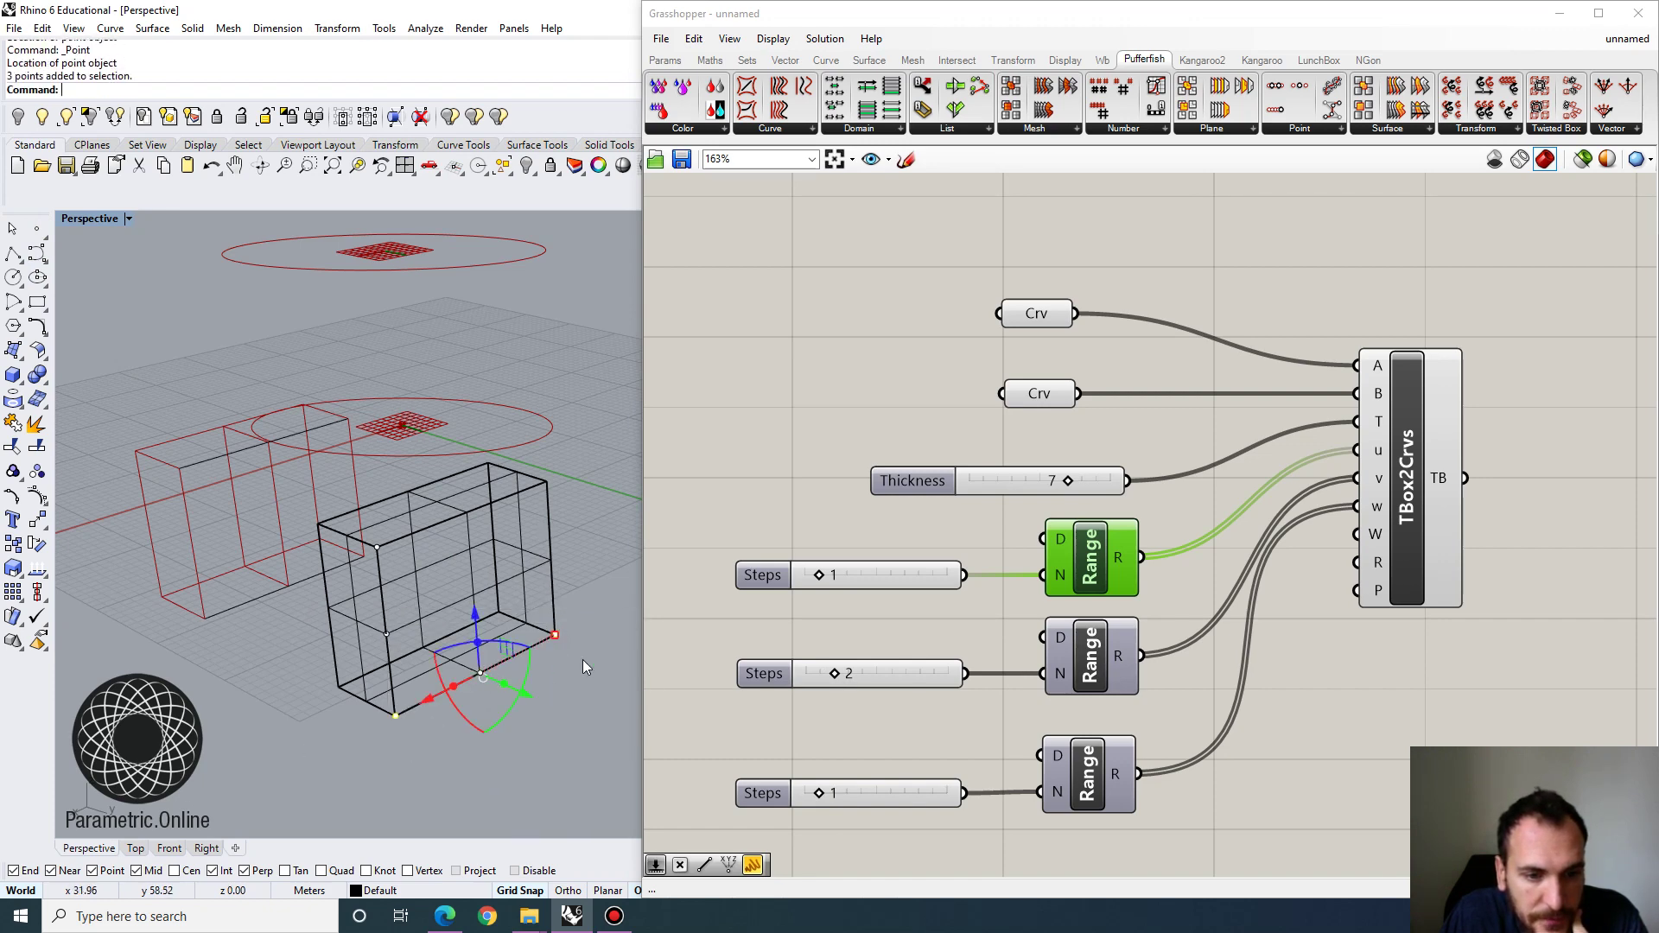
pyautogui.moveTo(583, 660); pyautogui.dragTo(588, 712, button='right')
pyautogui.moveTo(1117, 662)
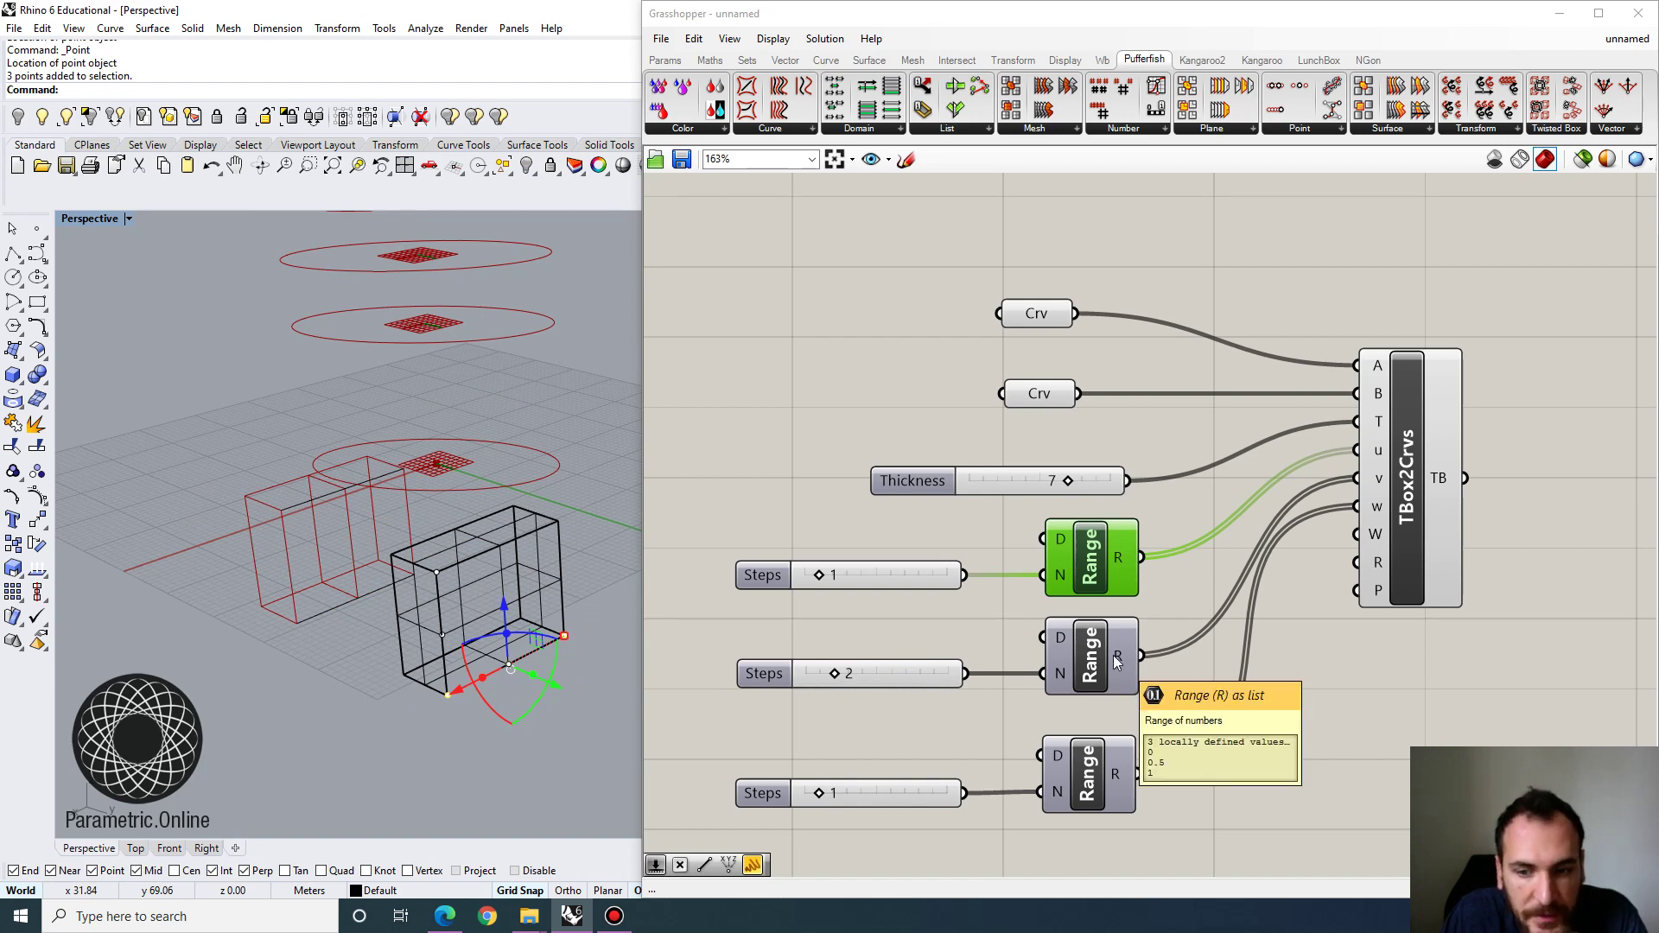
pyautogui.click(422, 731)
pyautogui.scroll(2, 572, 612)
pyautogui.scroll(-1, 415, 648)
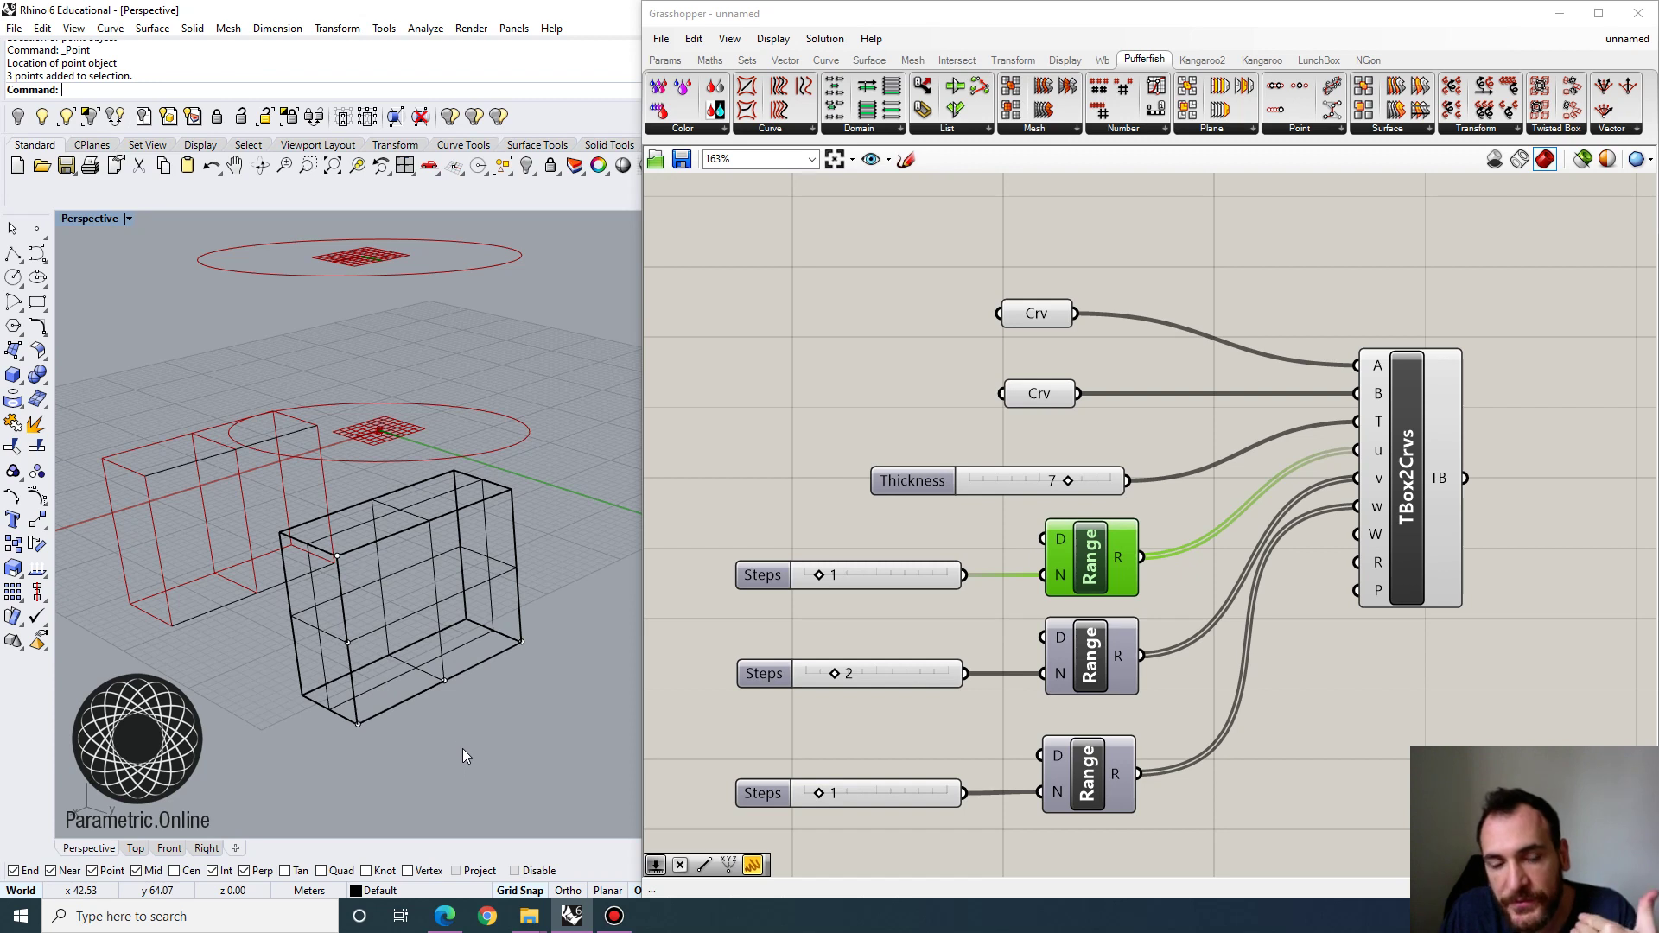
# Set the v Range's Steps slider to 3 and the w Range's Steps slider to 2.
pyautogui.moveTo(838, 672)
pyautogui.mouseDown()
pyautogui.moveTo(941, 674)
pyautogui.moveTo(851, 685)
pyautogui.mouseUp()
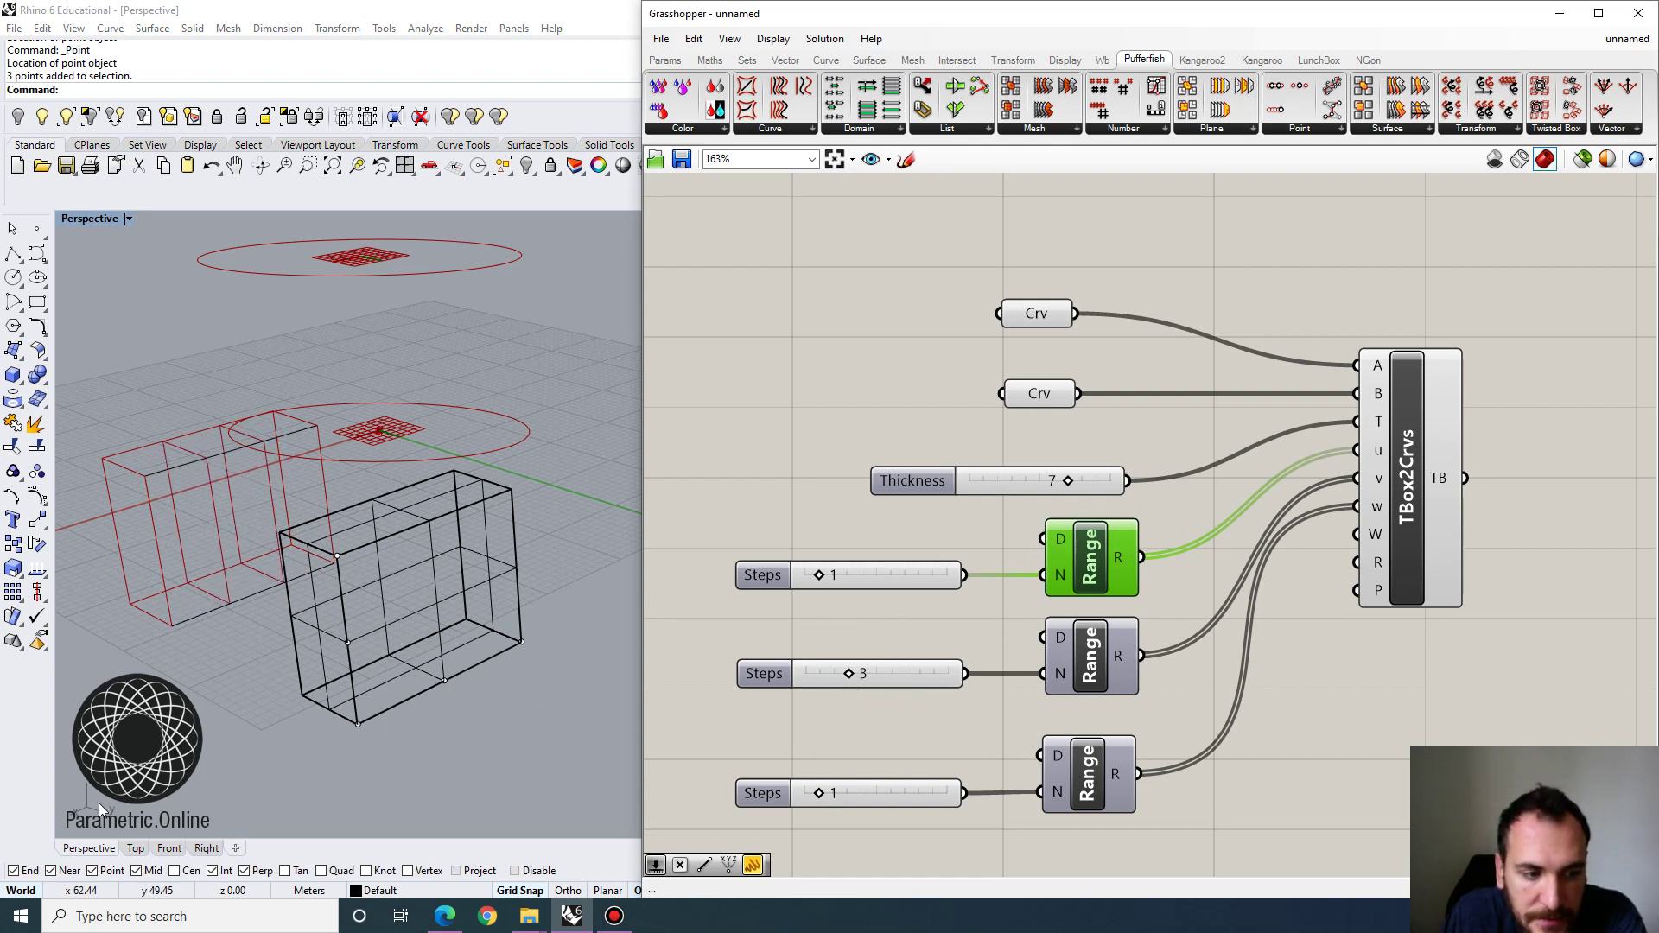
pyautogui.click(1093, 672)
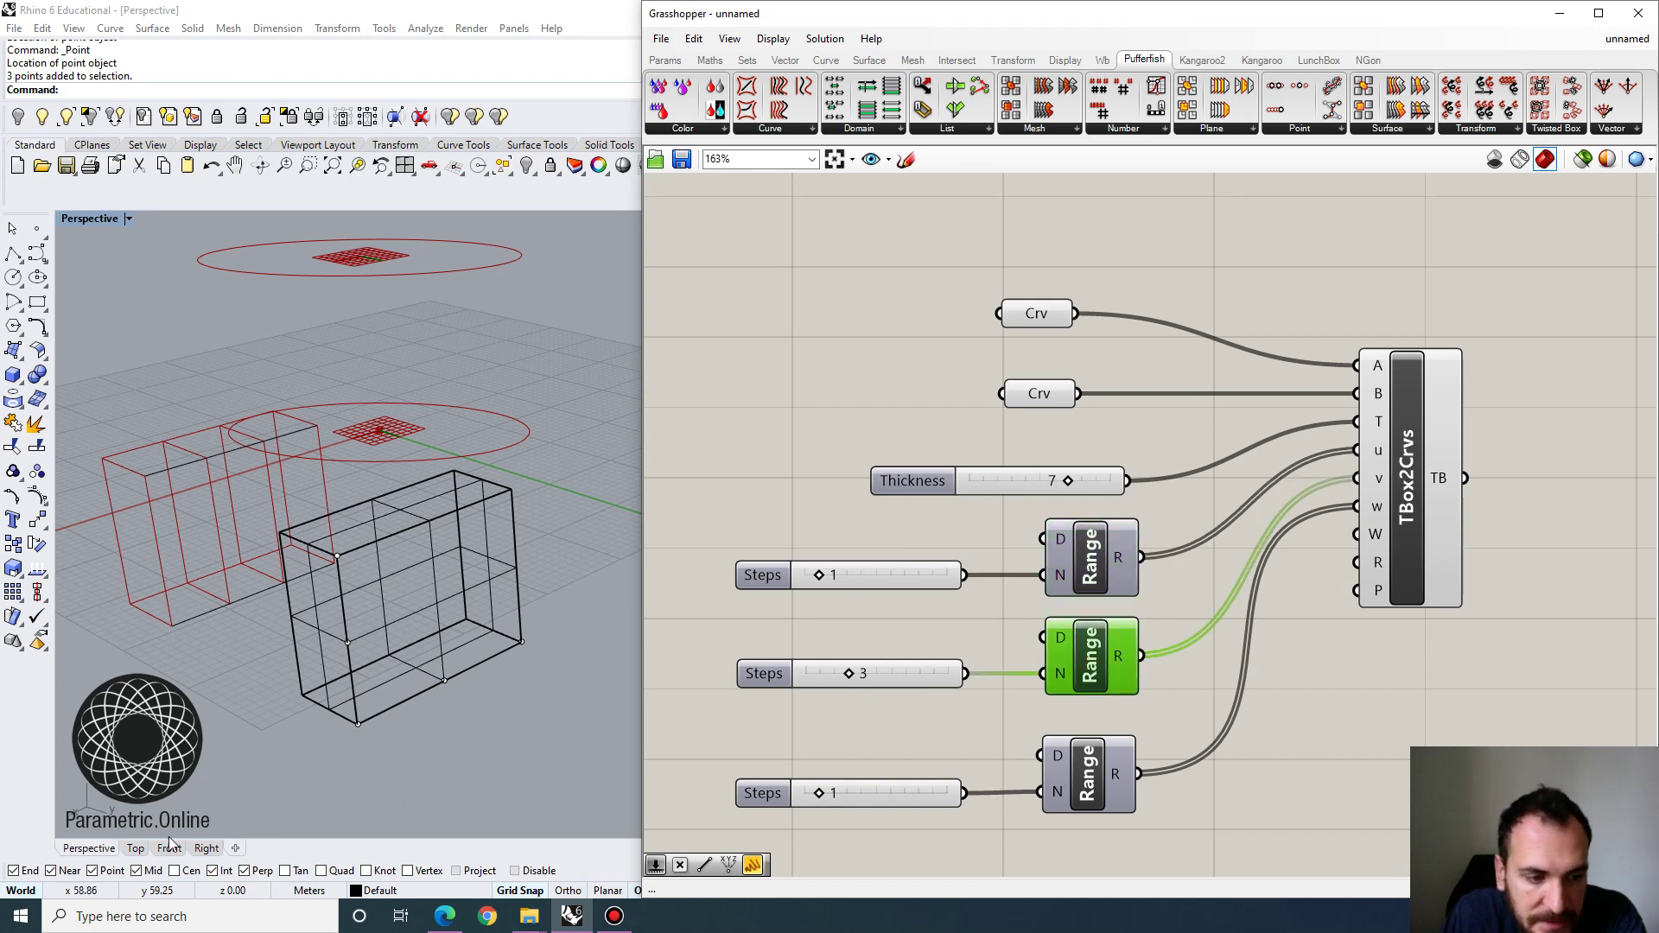
pyautogui.click(1059, 770)
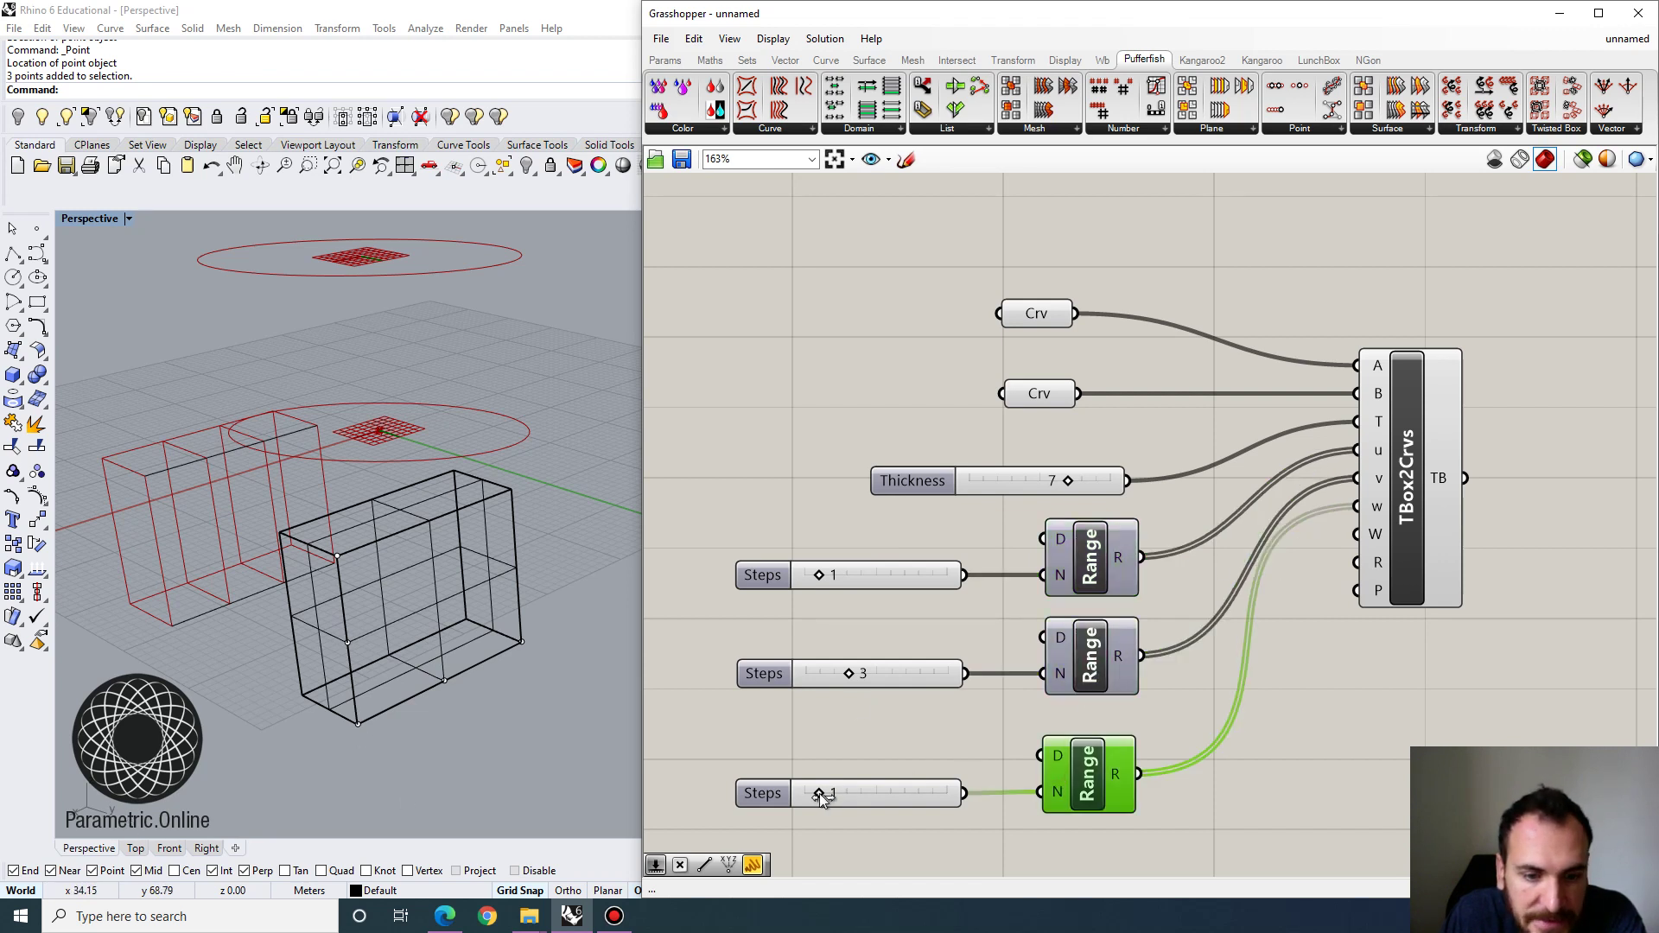
pyautogui.moveTo(819, 794)
pyautogui.mouseDown()
pyautogui.moveTo(910, 796)
pyautogui.moveTo(826, 802)
pyautogui.mouseUp()
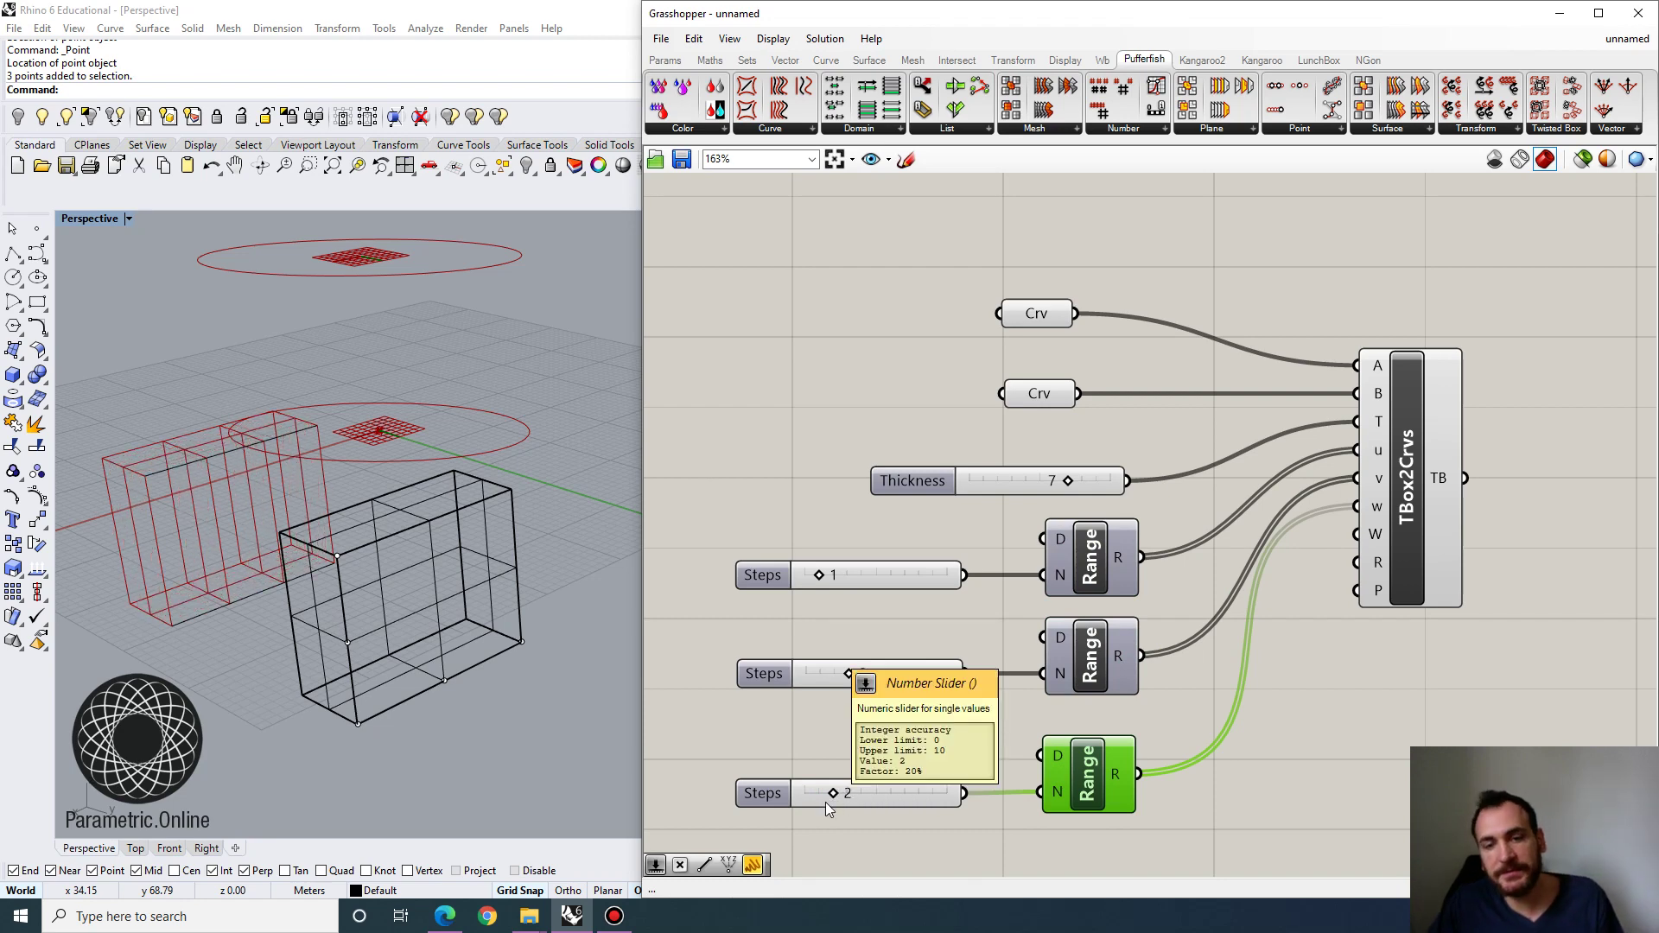
pyautogui.scroll(-5, 524, 754)
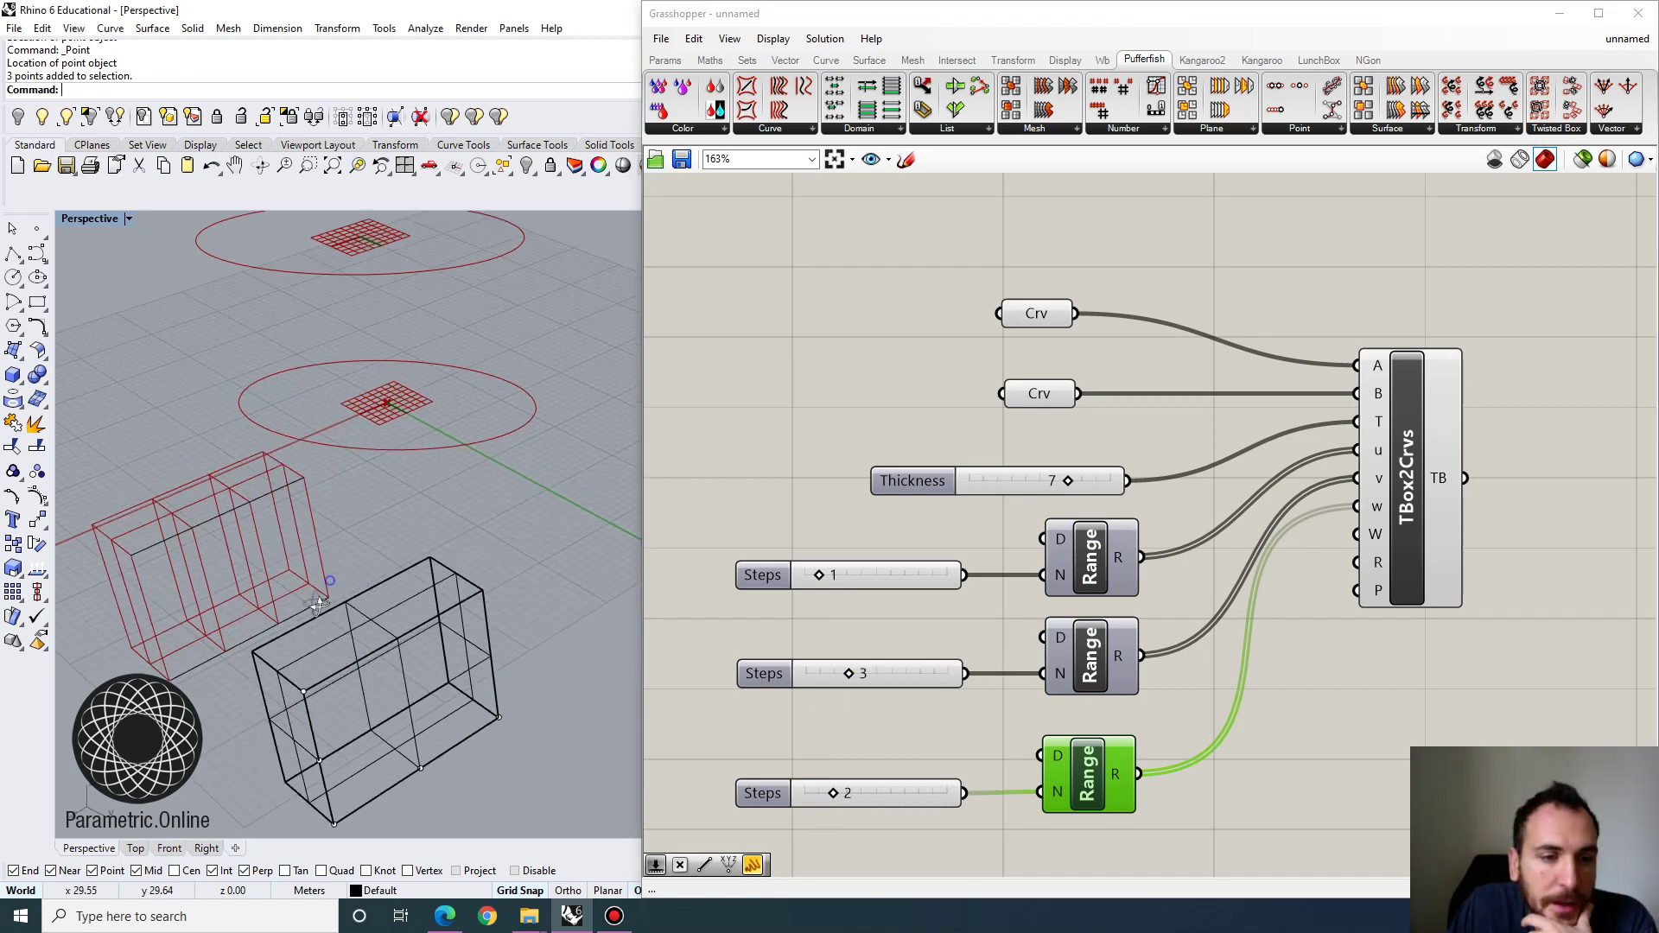
# Delete the baked box together with three of its marker points.
pyautogui.moveTo(524, 755); pyautogui.dragTo(350, 614)
pyautogui.scroll(5, 350, 613)
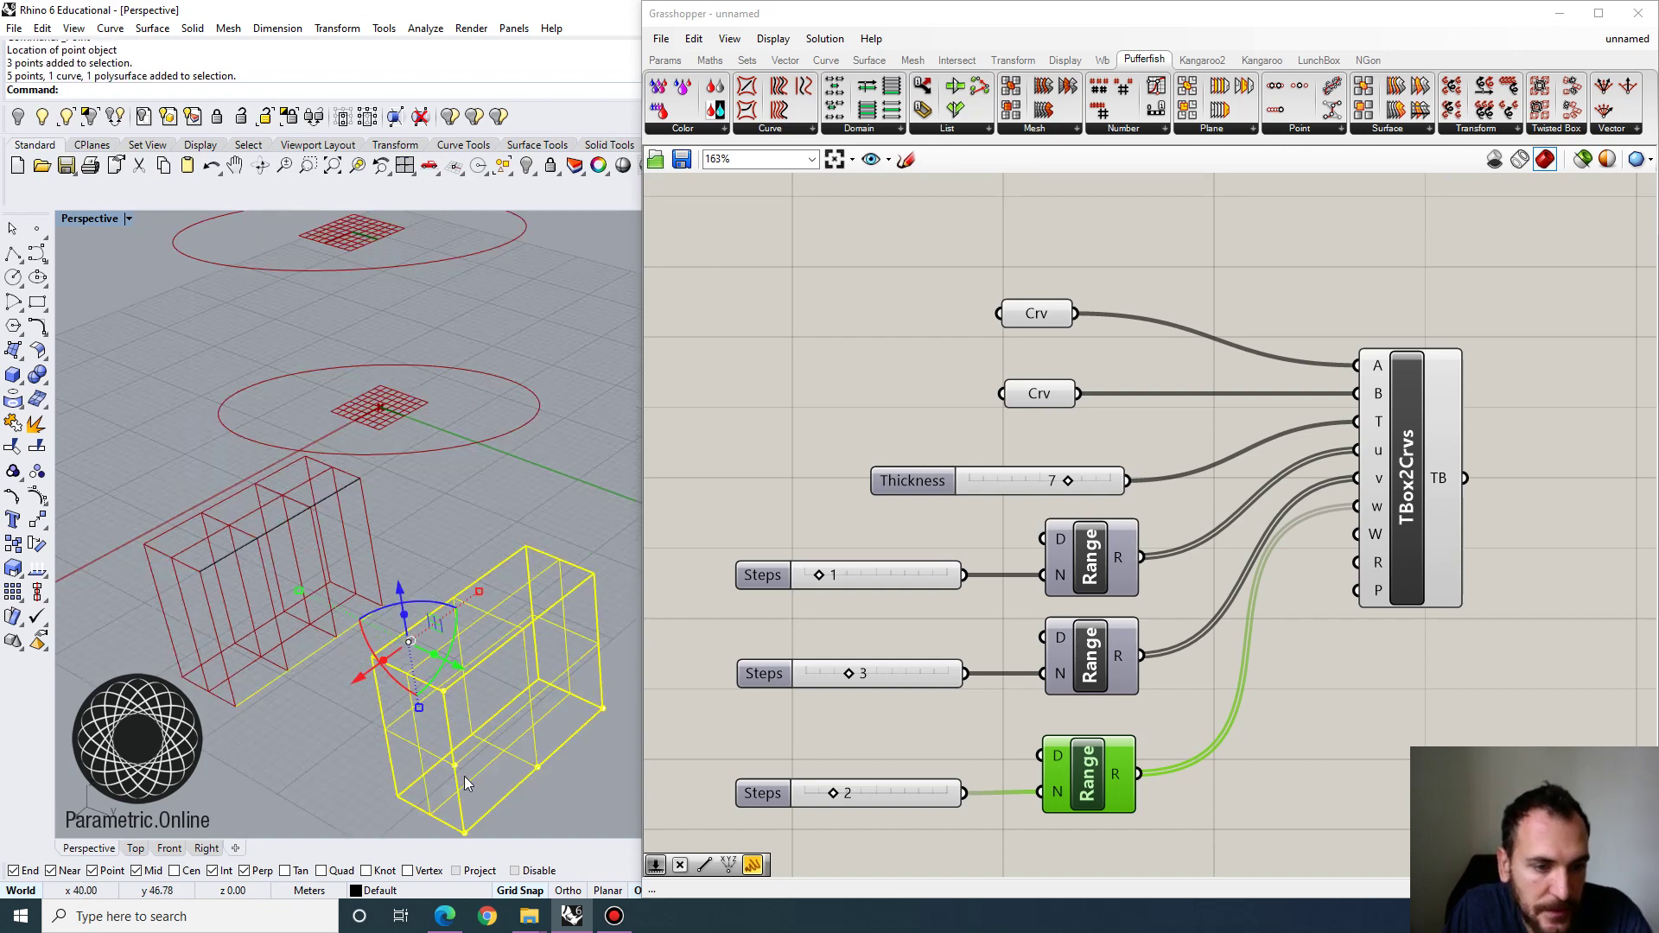
pyautogui.click(464, 776)
pyautogui.scroll(-5, 510, 730)
pyautogui.moveTo(529, 737); pyautogui.dragTo(439, 599)
pyautogui.press('Delete')
pyautogui.scroll(3, 407, 644)
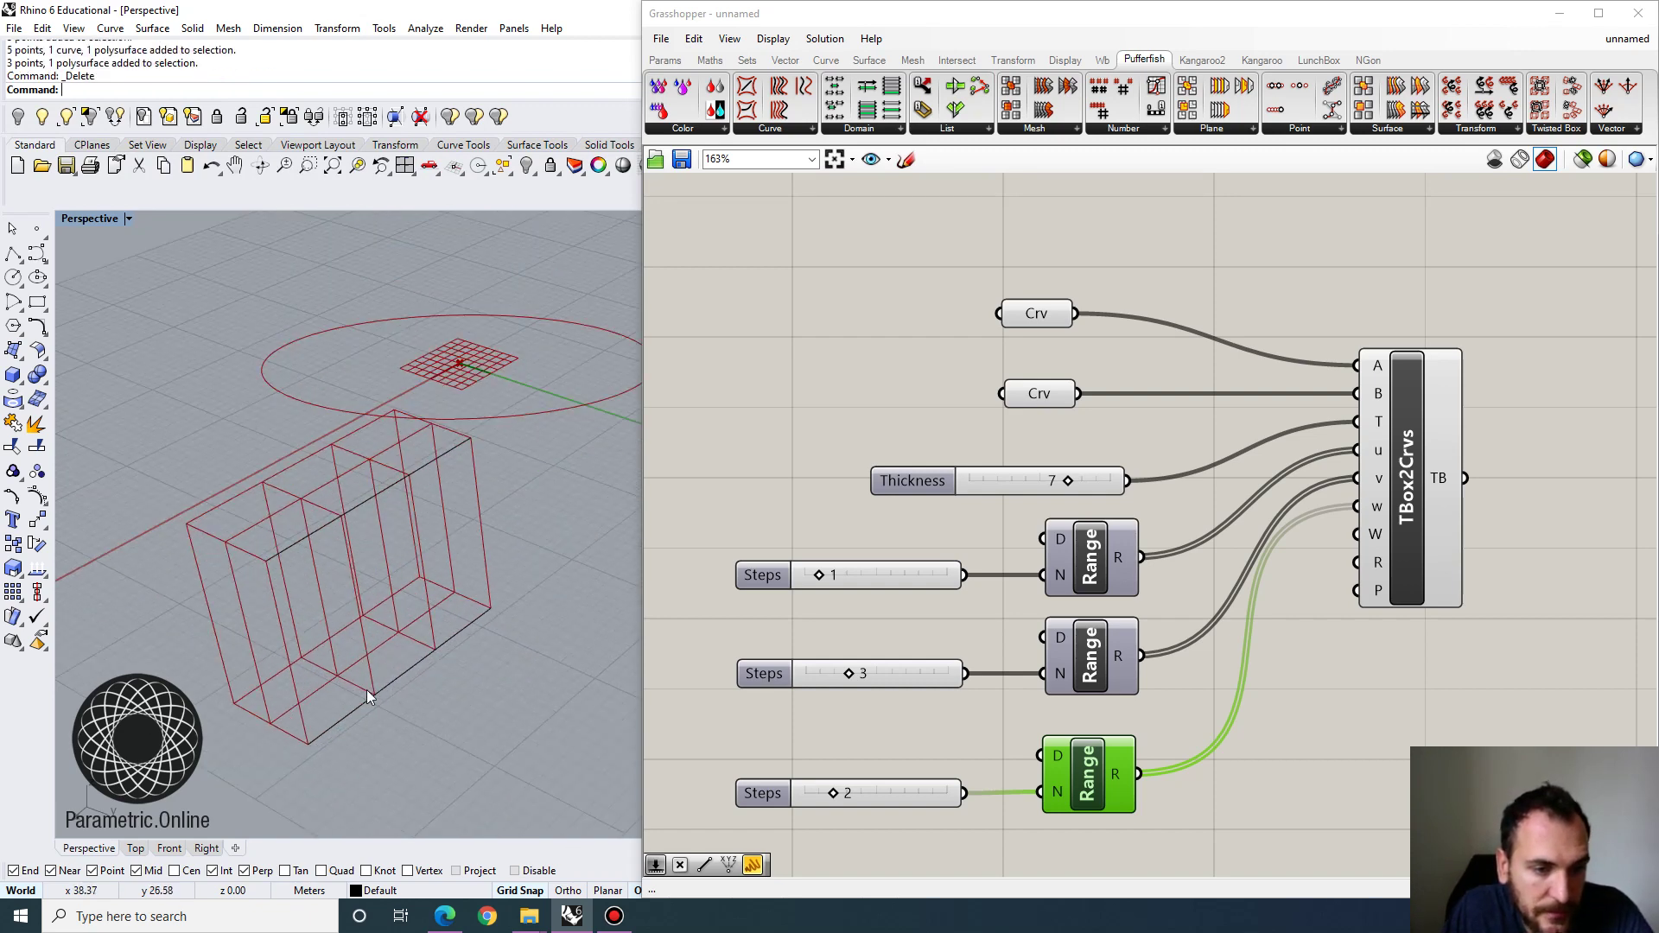
# Rebuild the lower reference line with a point count of 4 and degree 3, deleting the input.
pyautogui.click(366, 696)
pyautogui.click(37, 541)
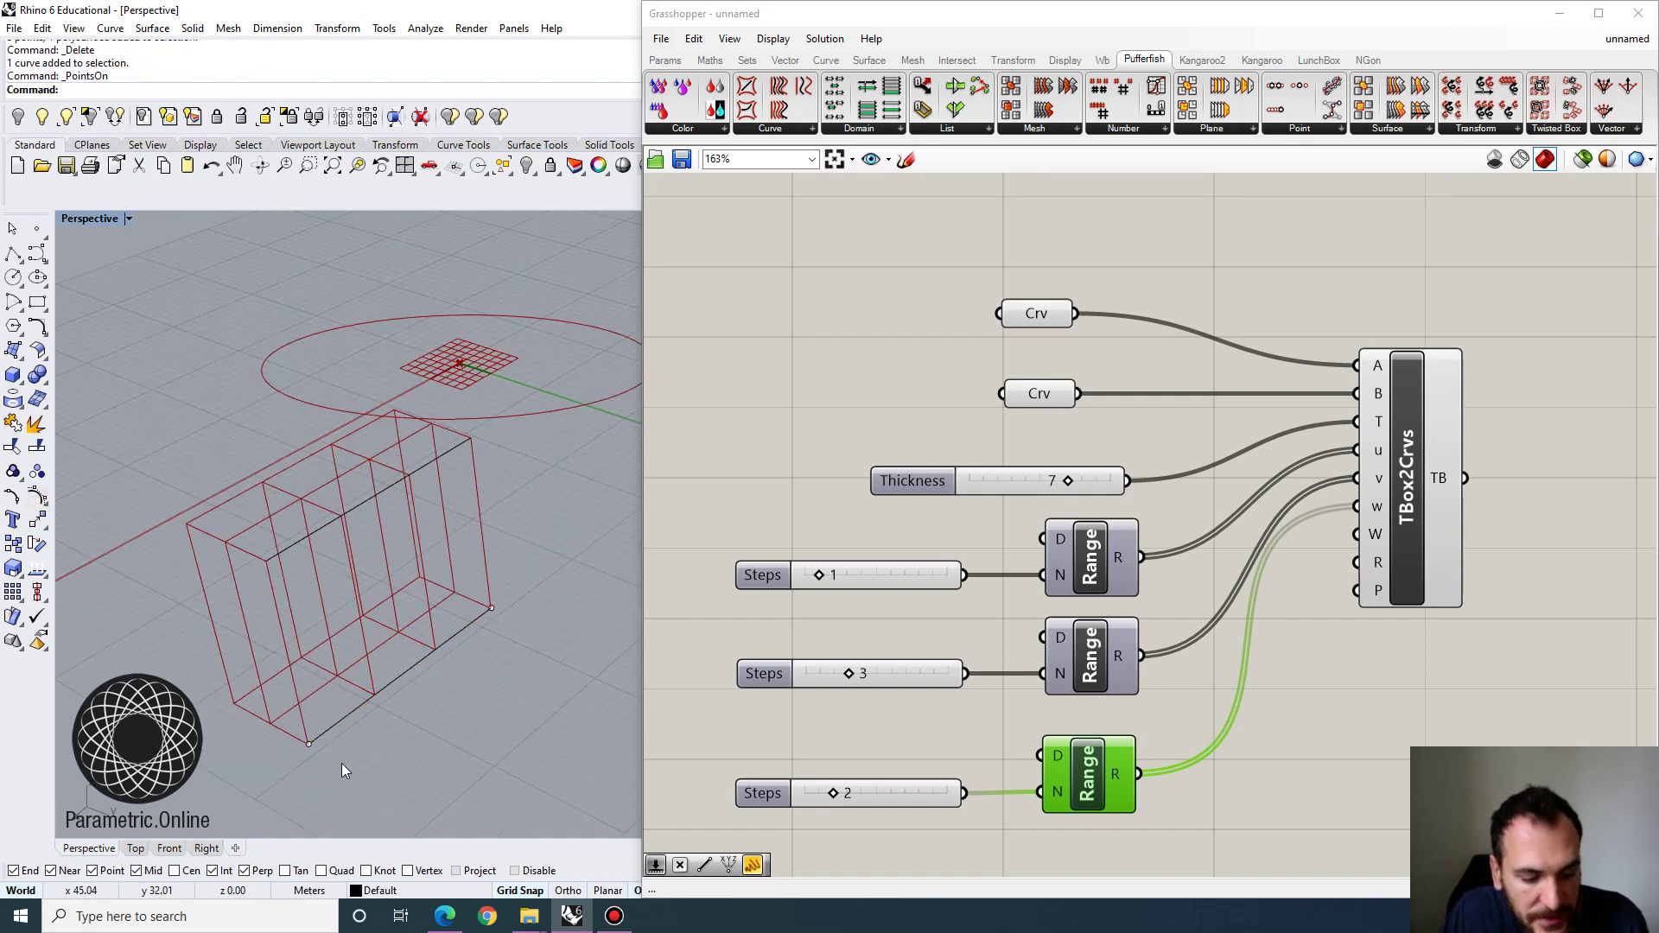
pyautogui.write('Rebuild')
pyautogui.press('Return')
pyautogui.click(344, 717)
pyautogui.press('Return')
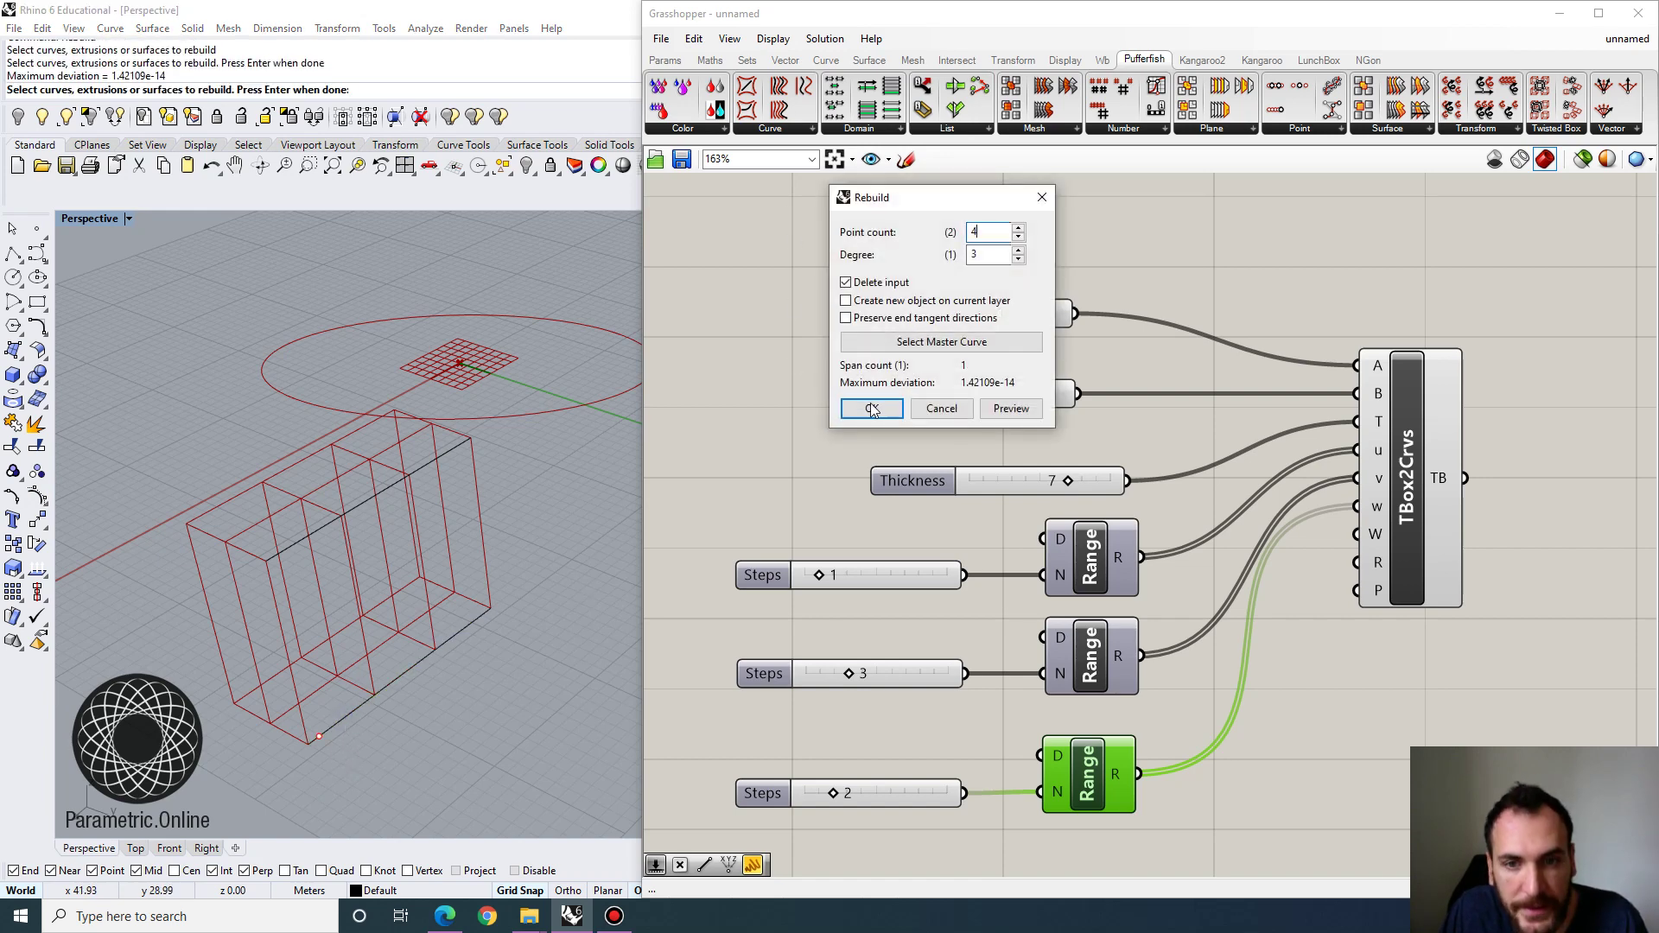
pyautogui.click(871, 404)
# Show the rebuilt lower curve's control points and move the two at its near end sideways to bend the curve.
pyautogui.click(37, 496)
pyautogui.click(354, 706)
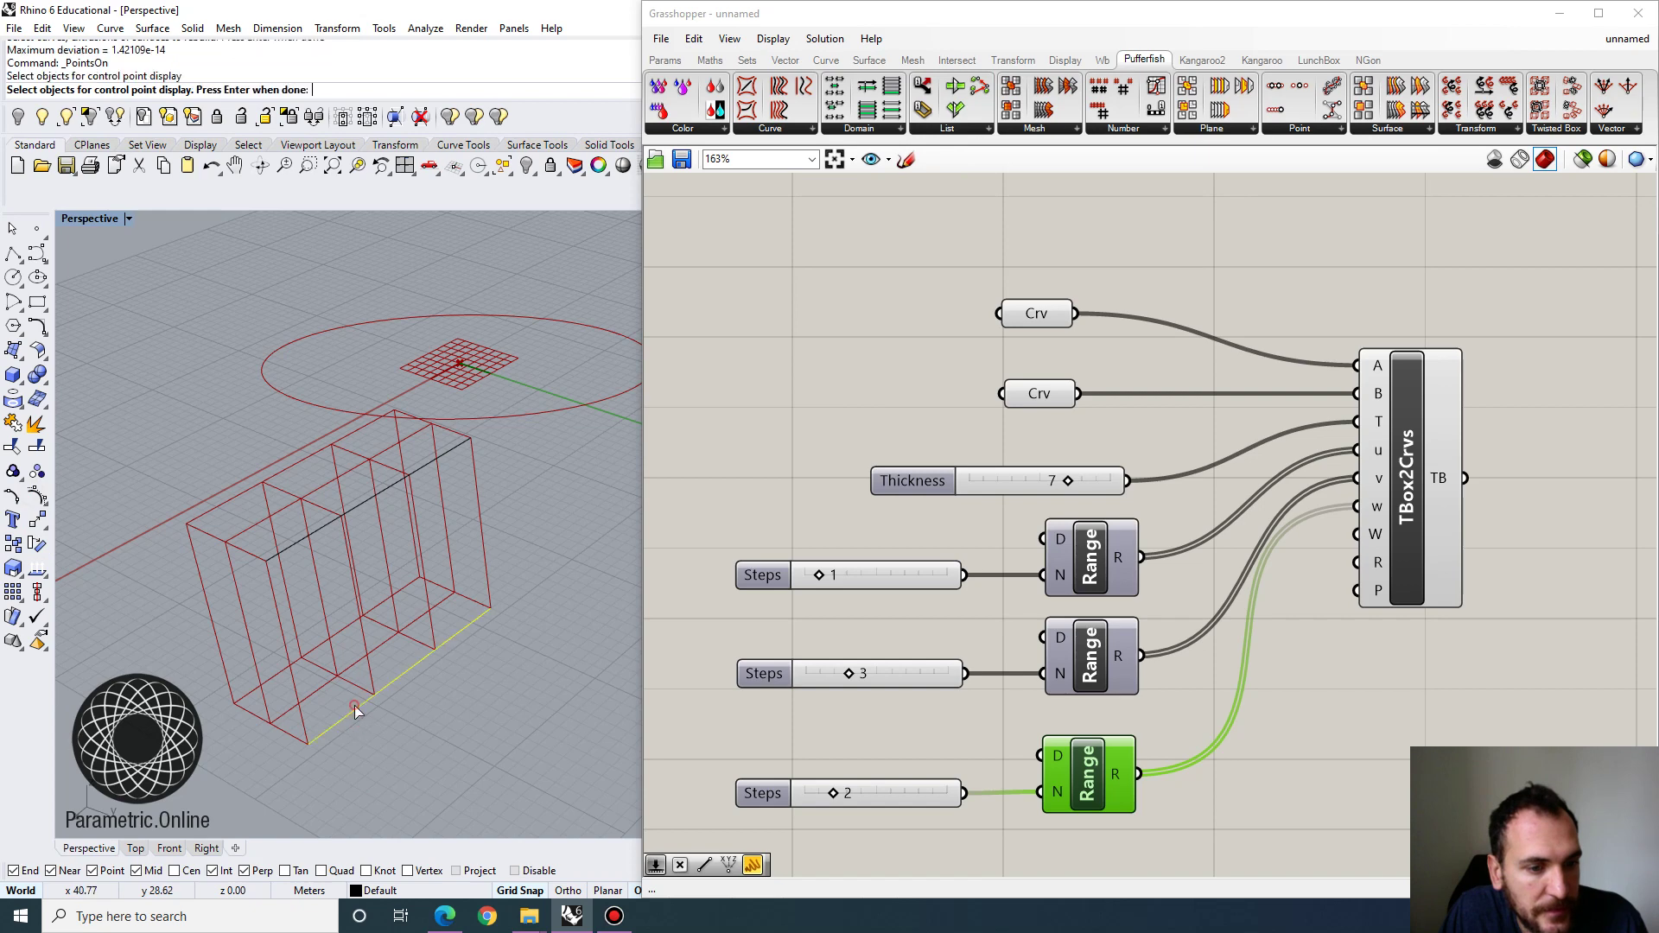
pyautogui.press('Return')
pyautogui.click(310, 741)
pyautogui.keyDown('shift'); pyautogui.click(375, 693); pyautogui.keyUp('shift')
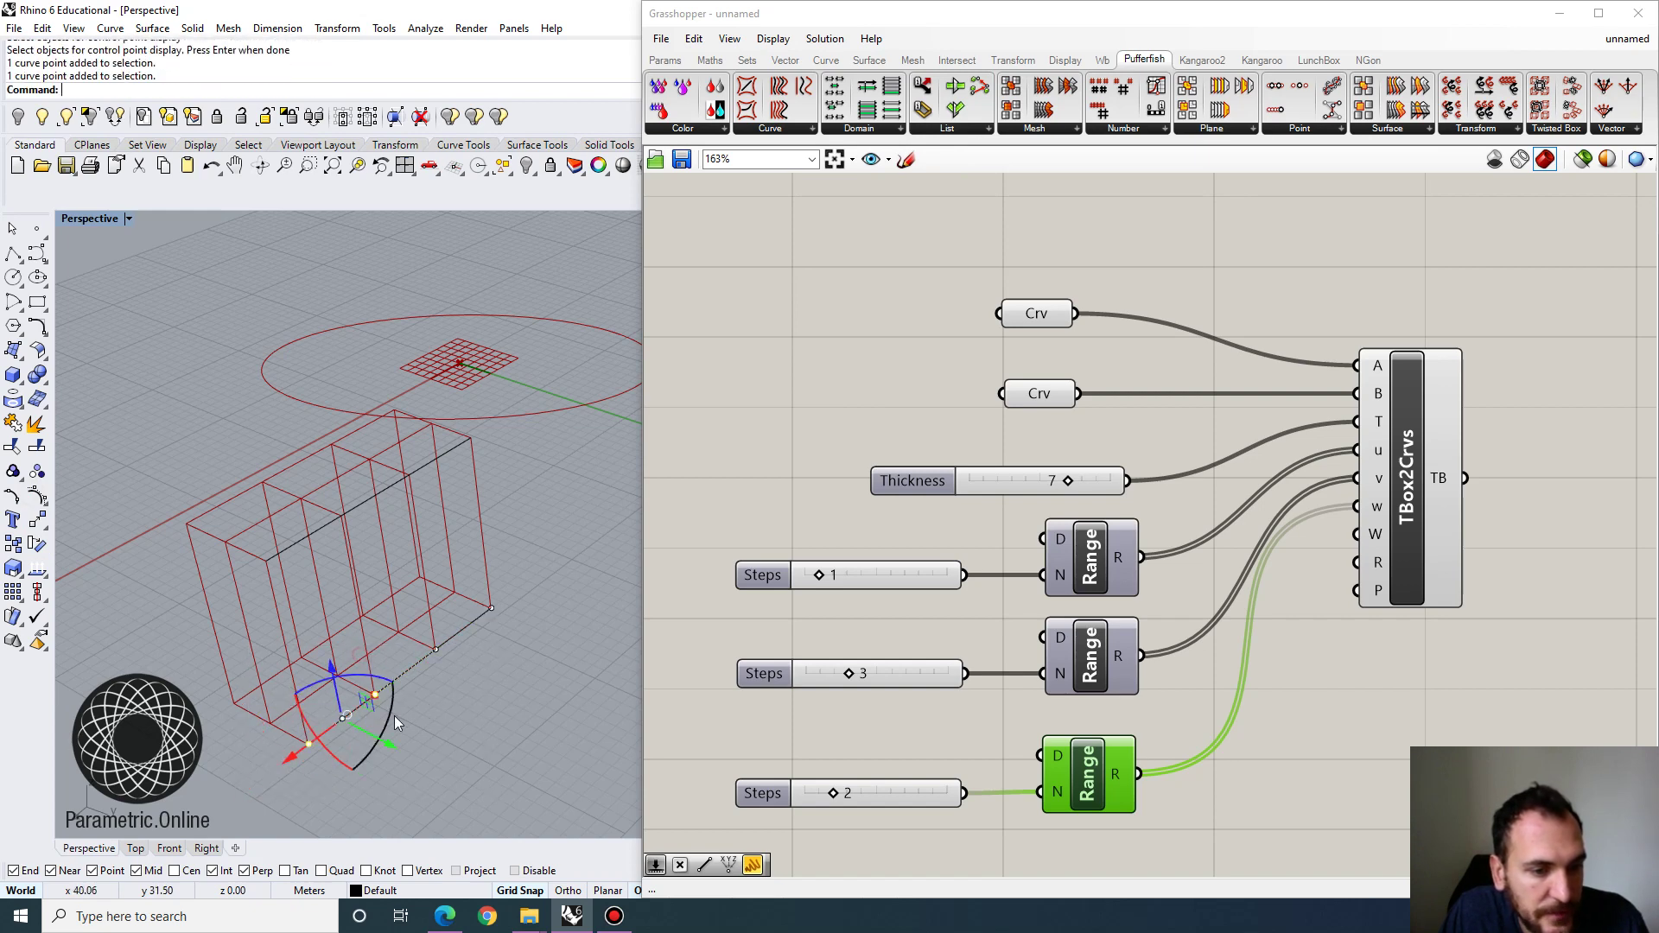
pyautogui.moveTo(392, 750); pyautogui.dragTo(316, 708)
pyautogui.moveTo(363, 704); pyautogui.dragTo(355, 596, button='right')
pyautogui.keyDown('shift'); pyautogui.moveTo(354, 597); pyautogui.dragTo(415, 637, button='right'); pyautogui.keyUp('shift')
pyautogui.press('Escape')
pyautogui.press('Escape')
pyautogui.scroll(4, 366, 456)
pyautogui.moveTo(367, 455); pyautogui.dragTo(365, 541, button='right')
pyautogui.scroll(5, 290, 420)
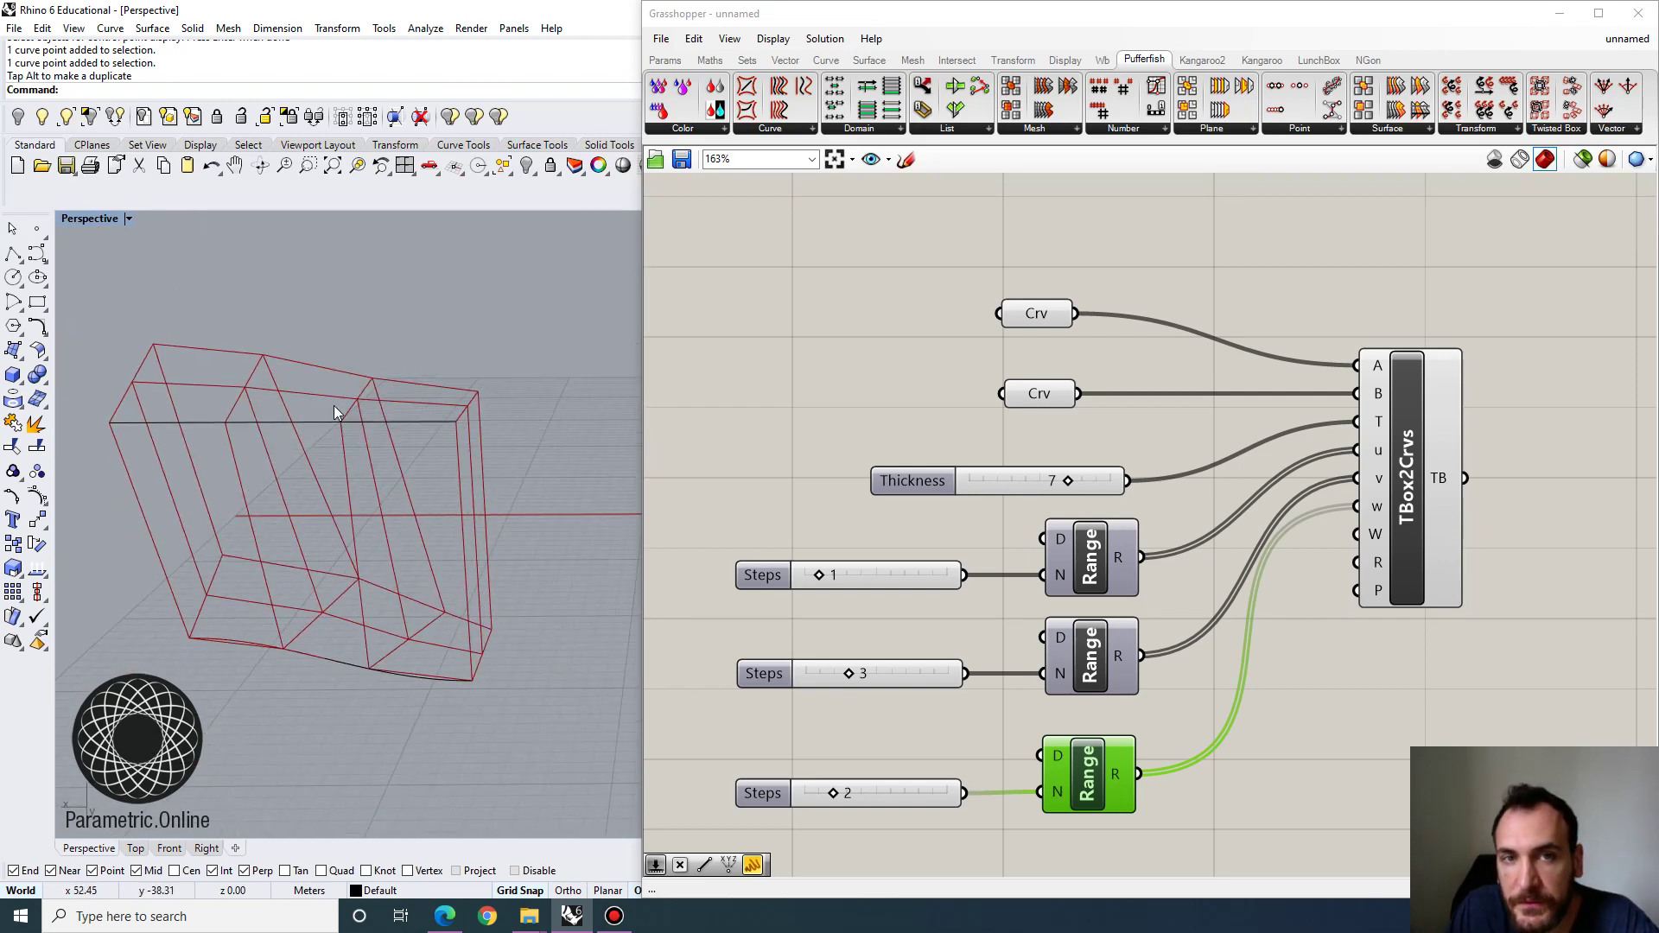
pyautogui.scroll(-7, 339, 535)
pyautogui.moveTo(346, 562); pyautogui.dragTo(336, 594, button='right')
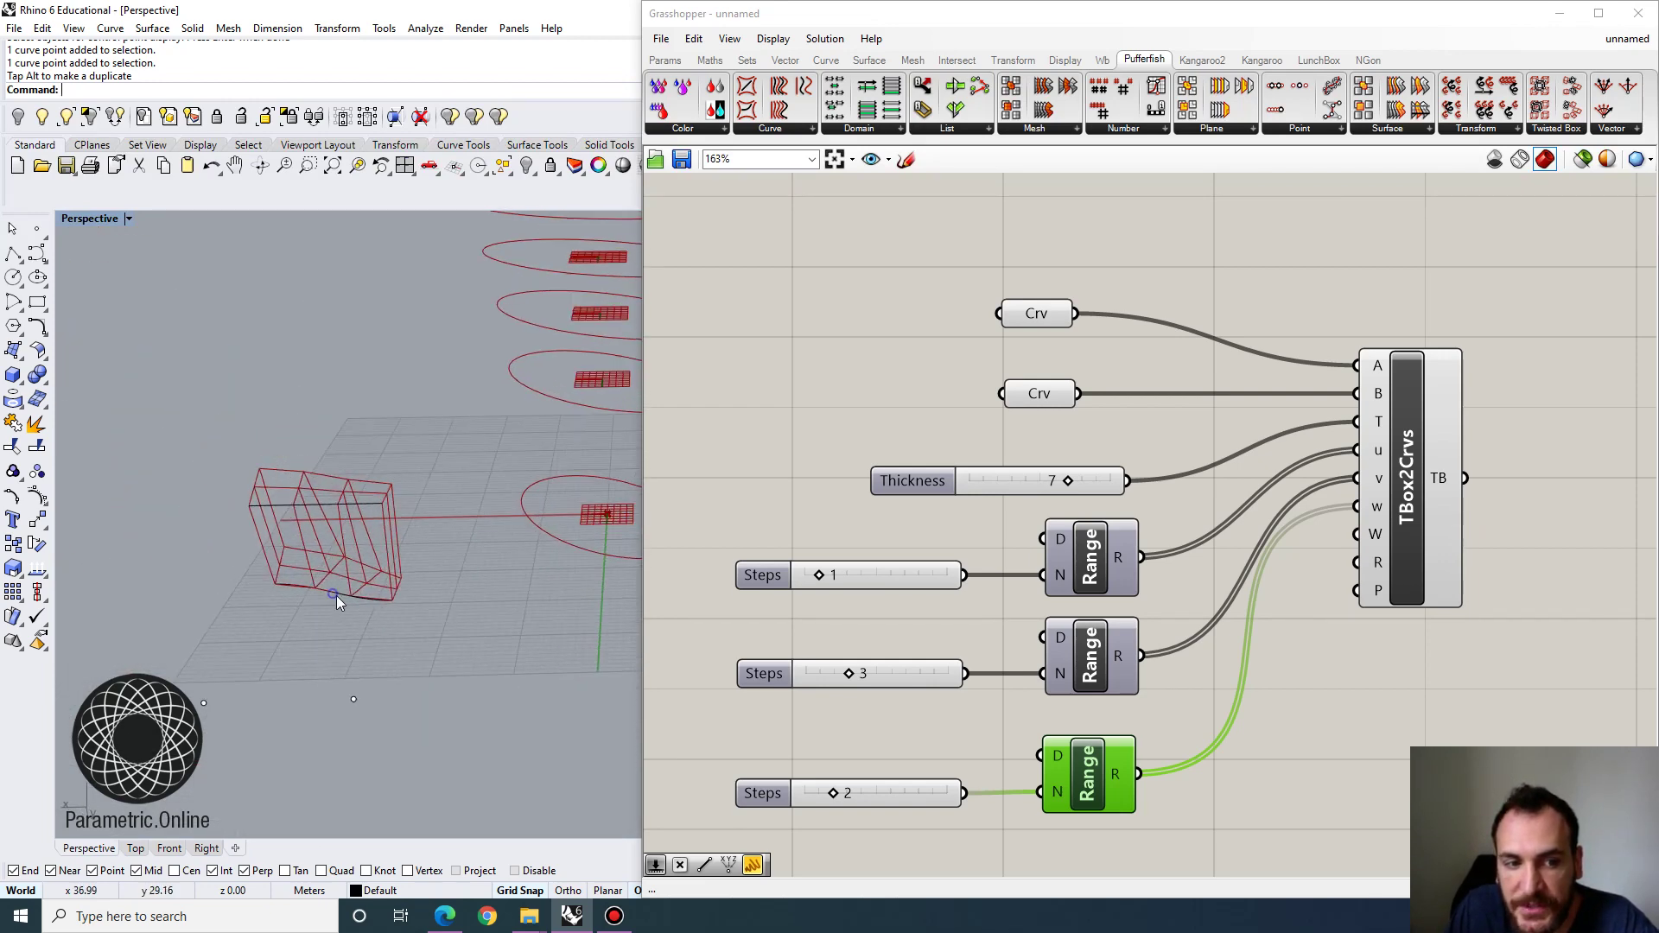
# Narrow the Grasshopper window to give the Rhino viewport more width.
pyautogui.moveTo(648, 4); pyautogui.dragTo(764, 3)
pyautogui.scroll(-5, 454, 318)
pyautogui.scroll(6, 556, 408)
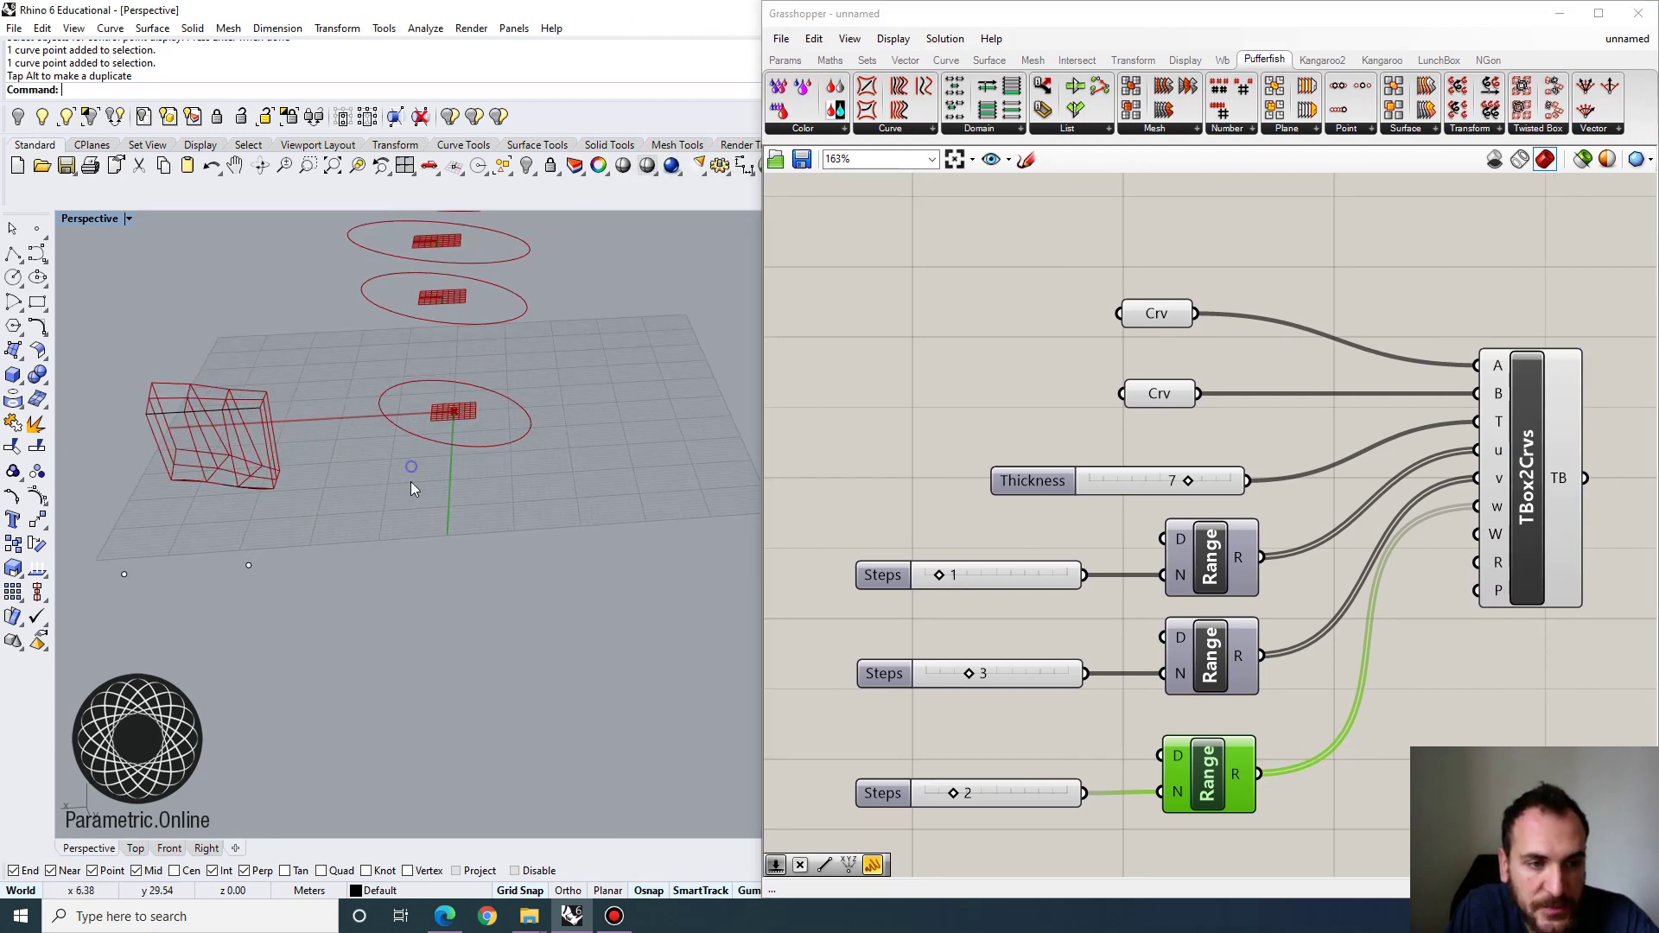
# Delete the two leftover marker points lying in front of the ground grid in the Perspective view.
pyautogui.scroll(4, 169, 408)
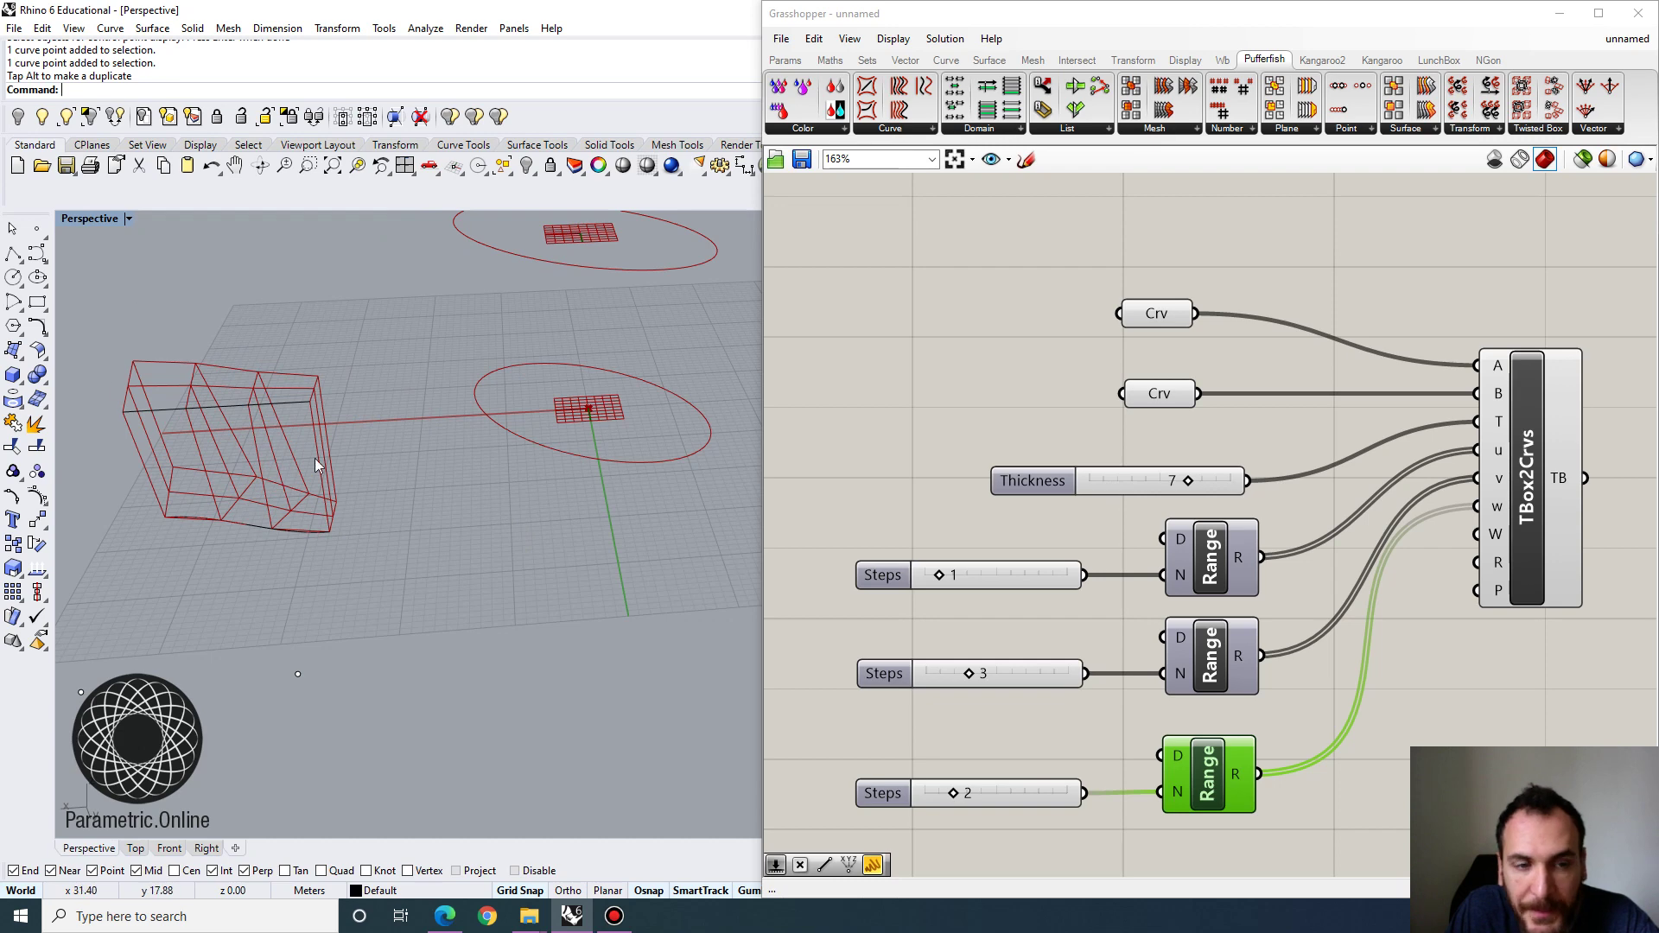
pyautogui.scroll(-2, 287, 440)
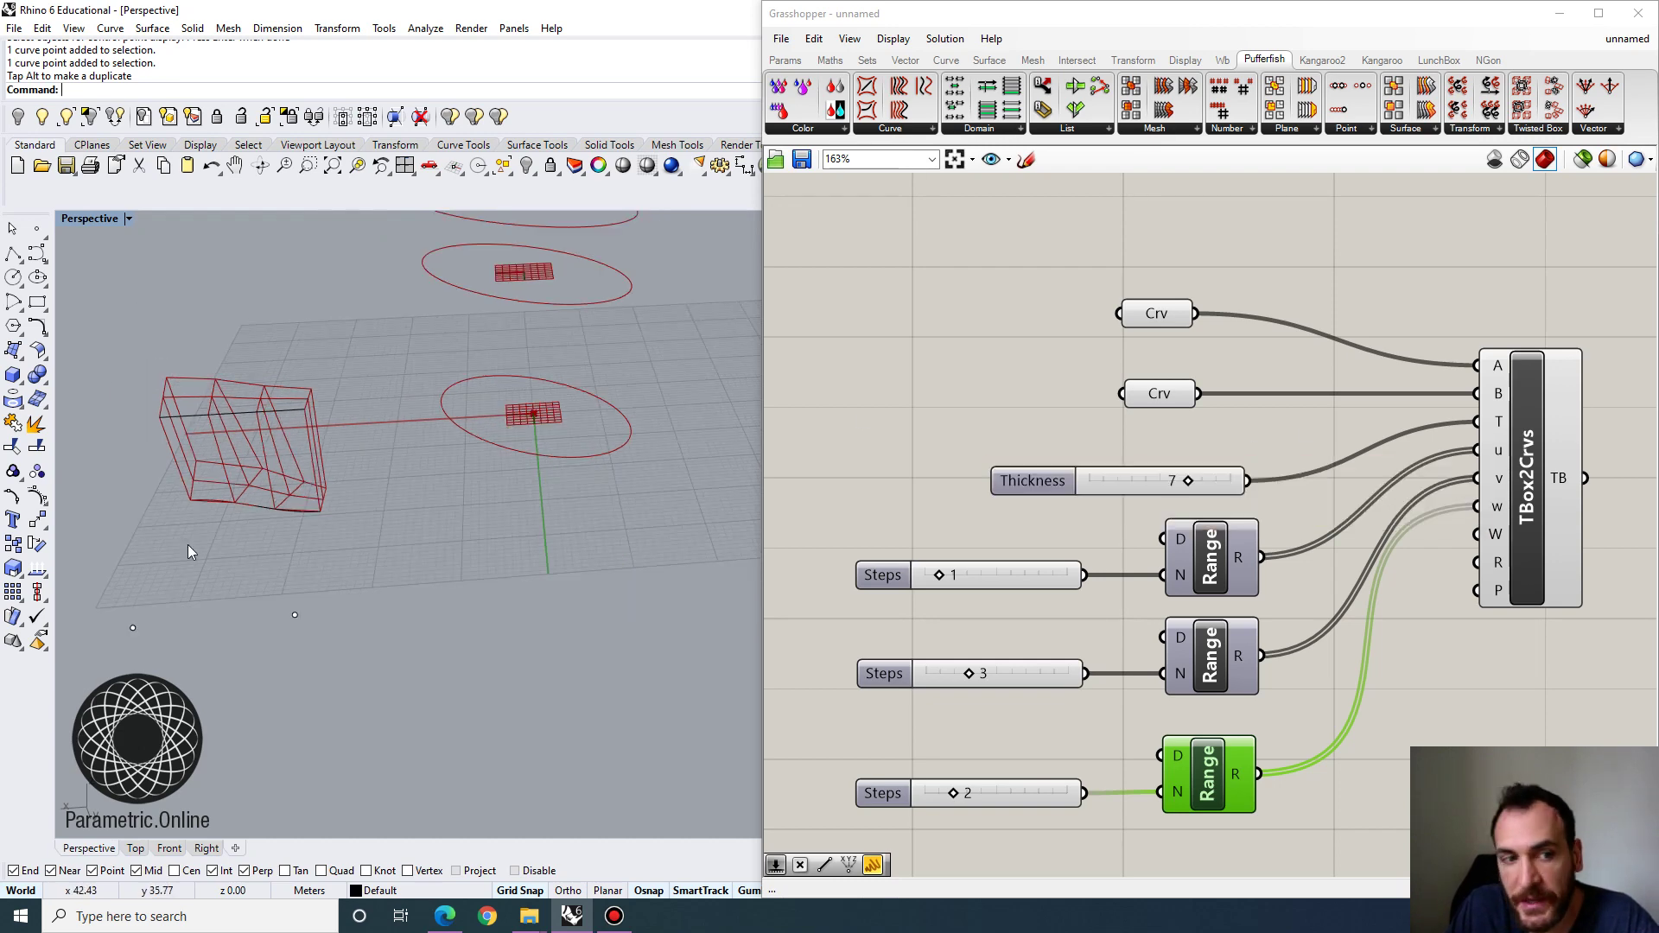
pyautogui.moveTo(248, 538); pyautogui.dragTo(270, 538, button='right')
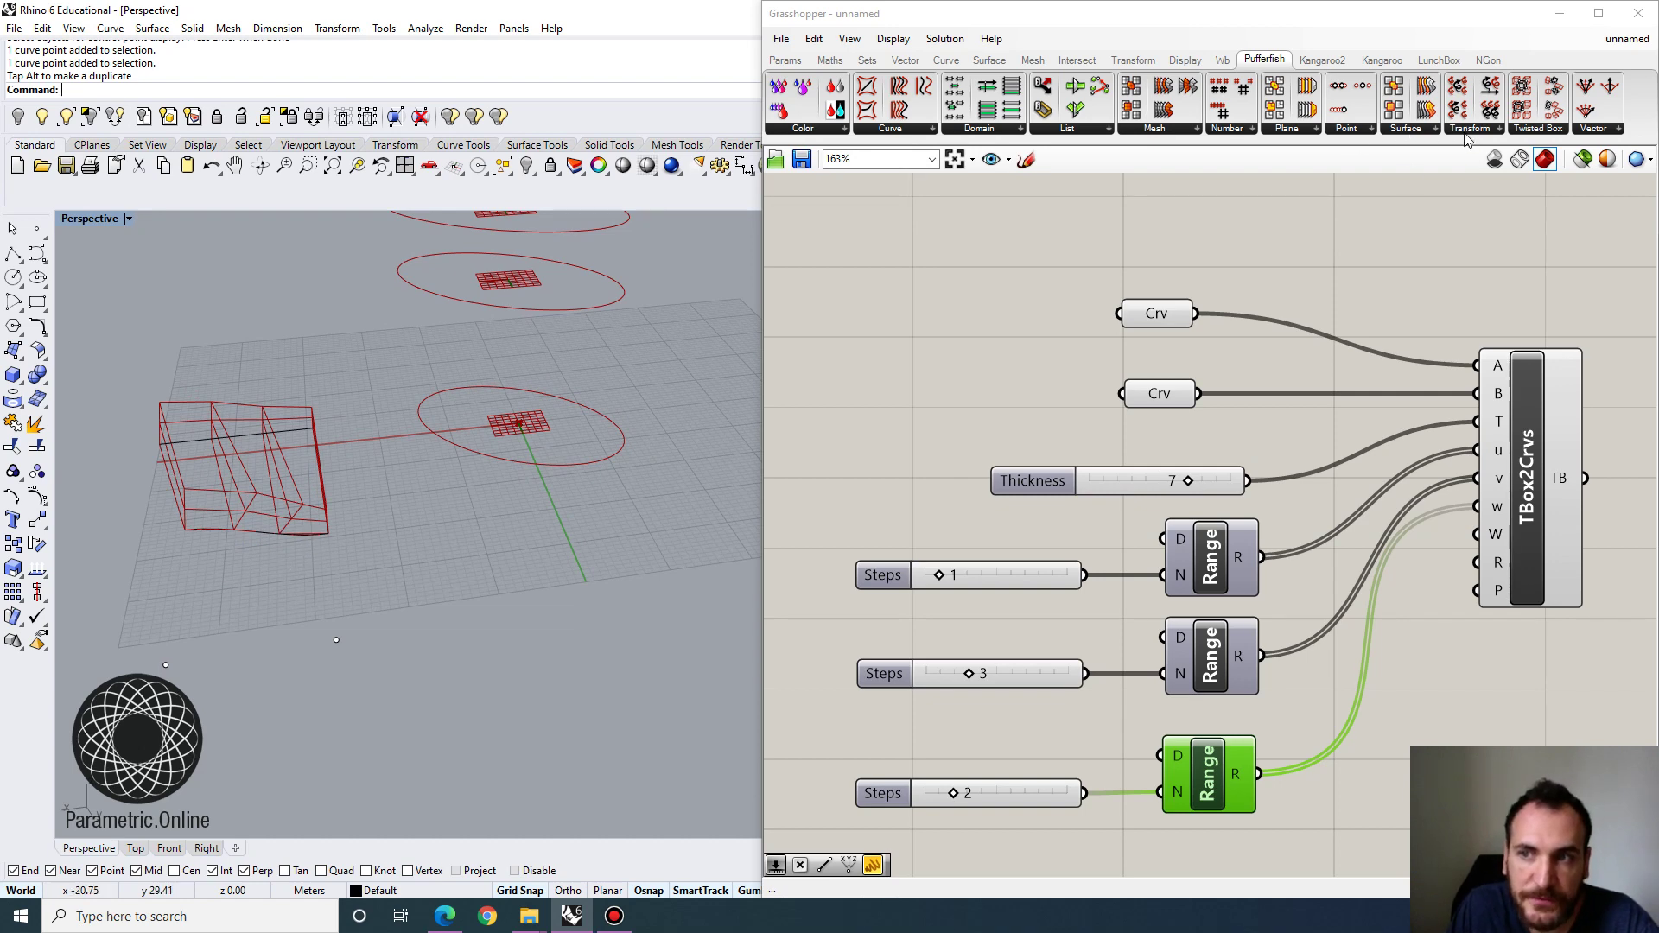
pyautogui.moveTo(364, 518); pyautogui.dragTo(335, 576, button='right')
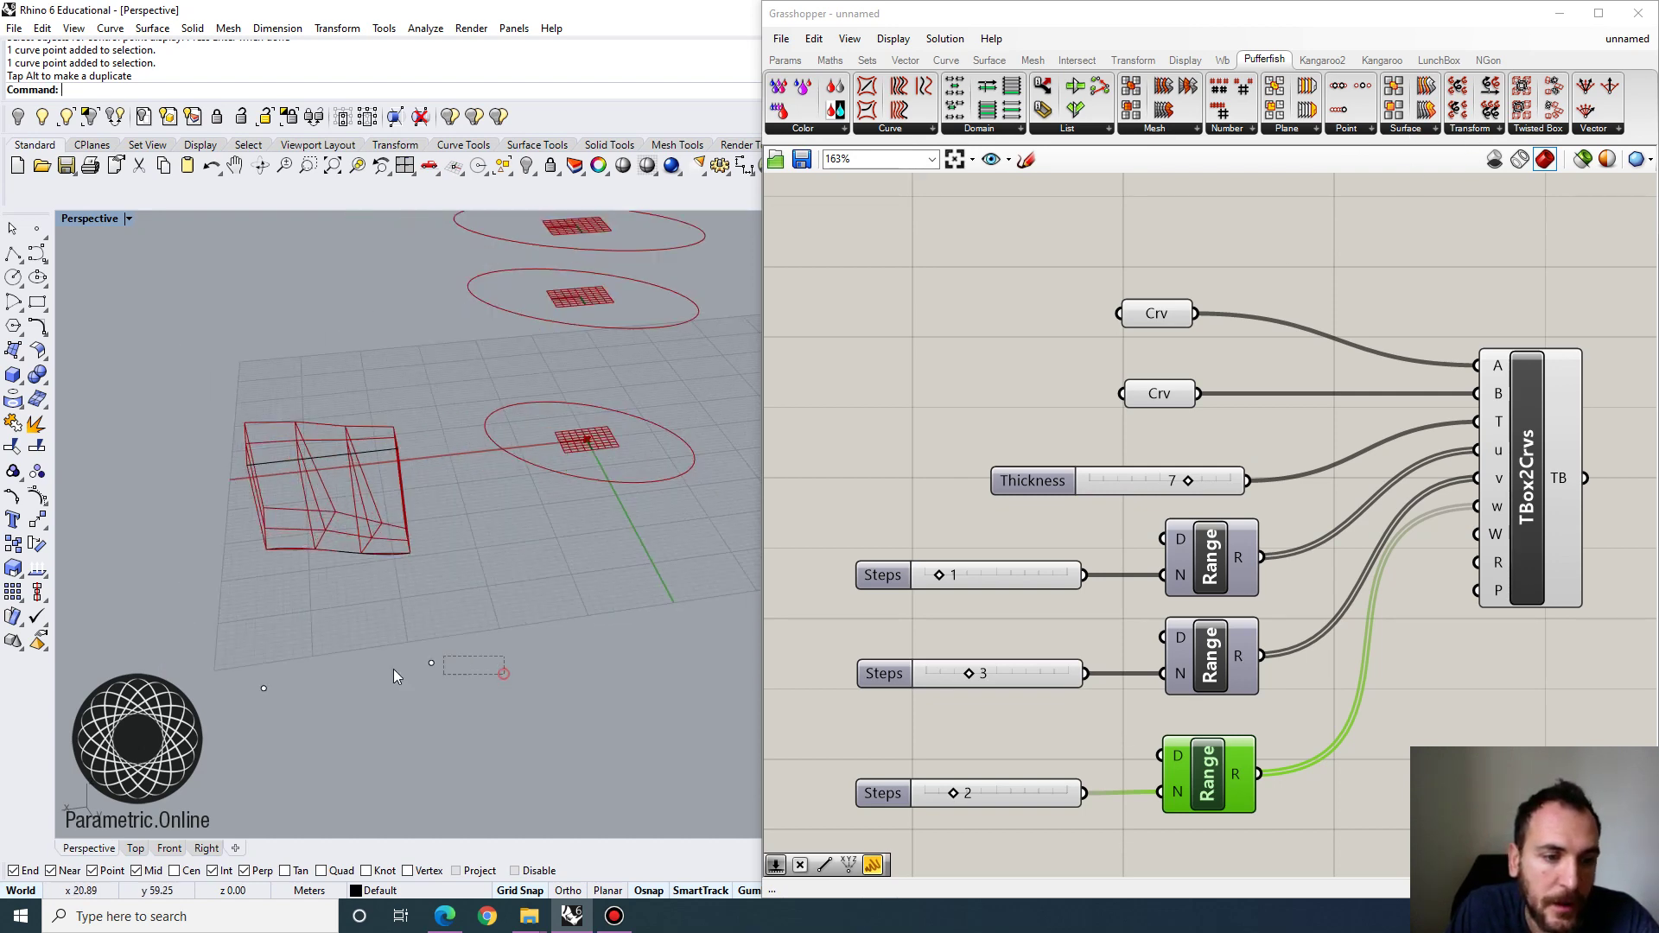
pyautogui.moveTo(393, 676); pyautogui.dragTo(208, 699)
pyautogui.moveTo(524, 615); pyautogui.dragTo(221, 776)
pyautogui.press('Delete')
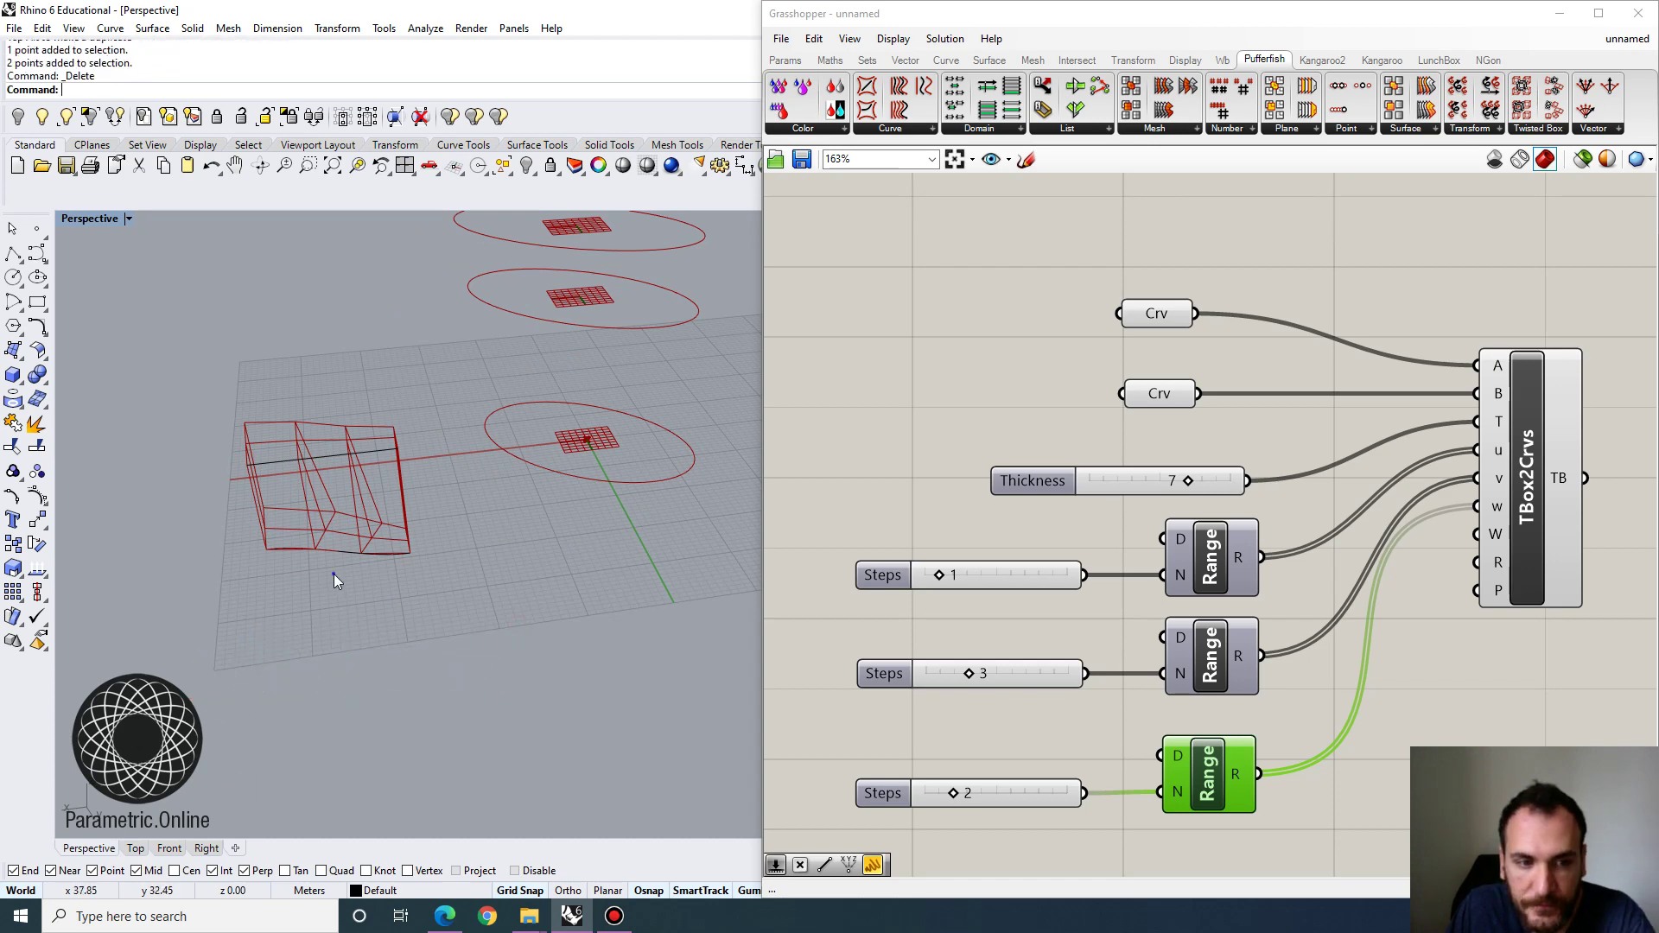
# Add a Pufferfish Twisted Box Consecutive Curves component above the Twisted Box Two Curves component.
pyautogui.moveTo(333, 574); pyautogui.dragTo(437, 402, button='right')
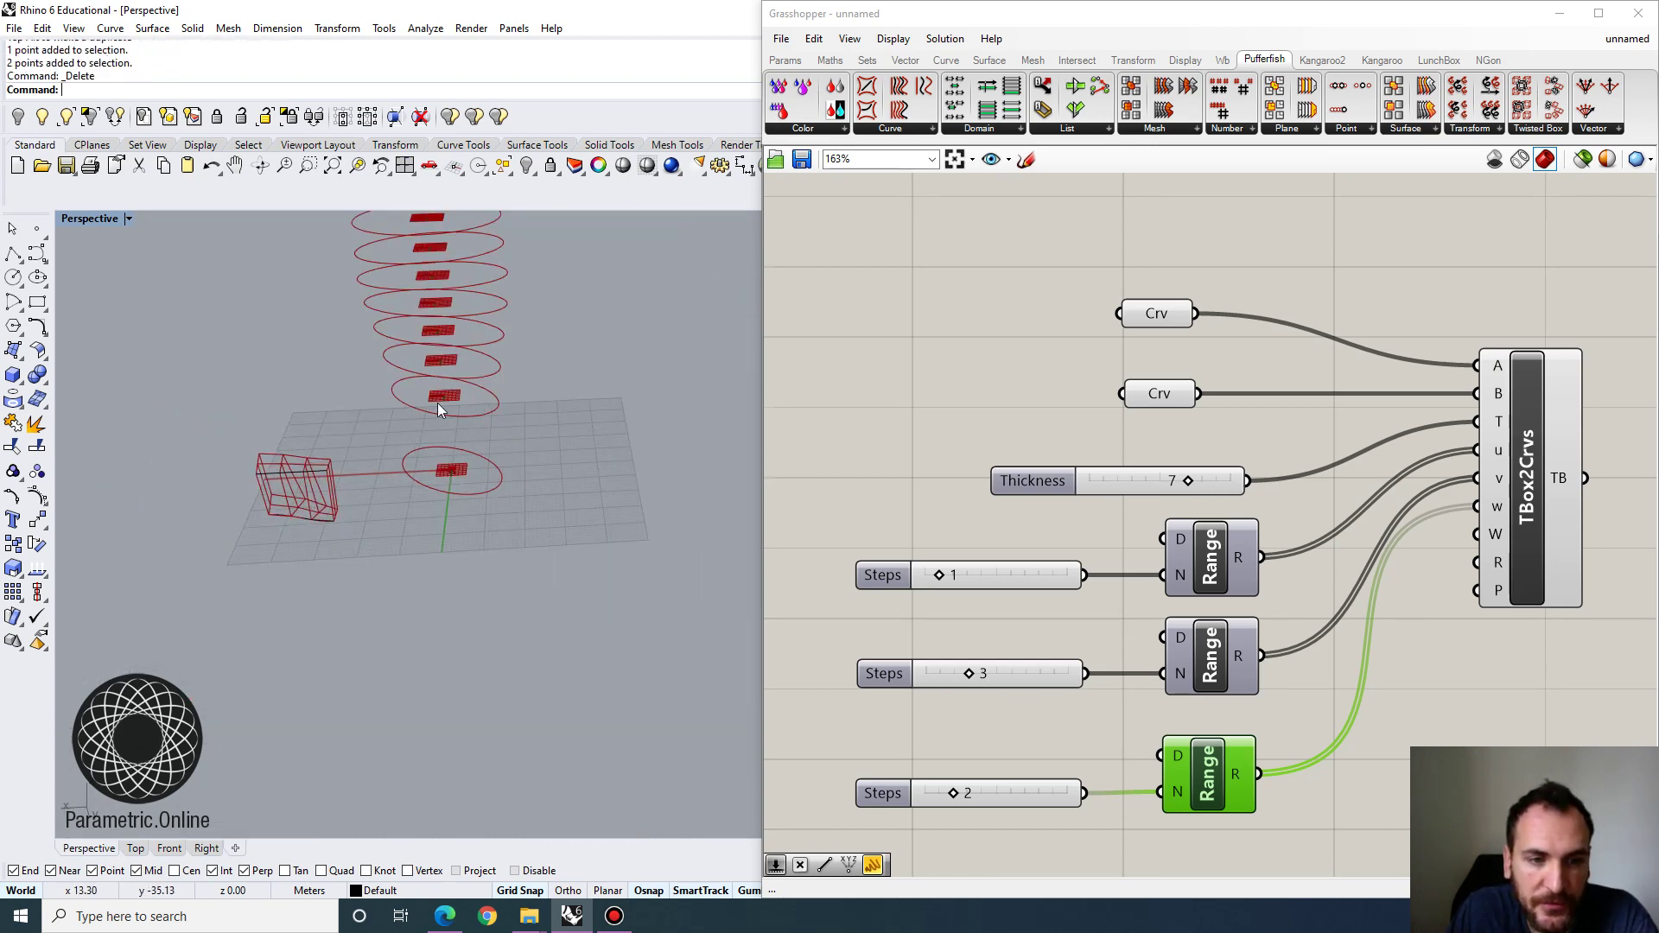
pyautogui.scroll(2, 440, 400)
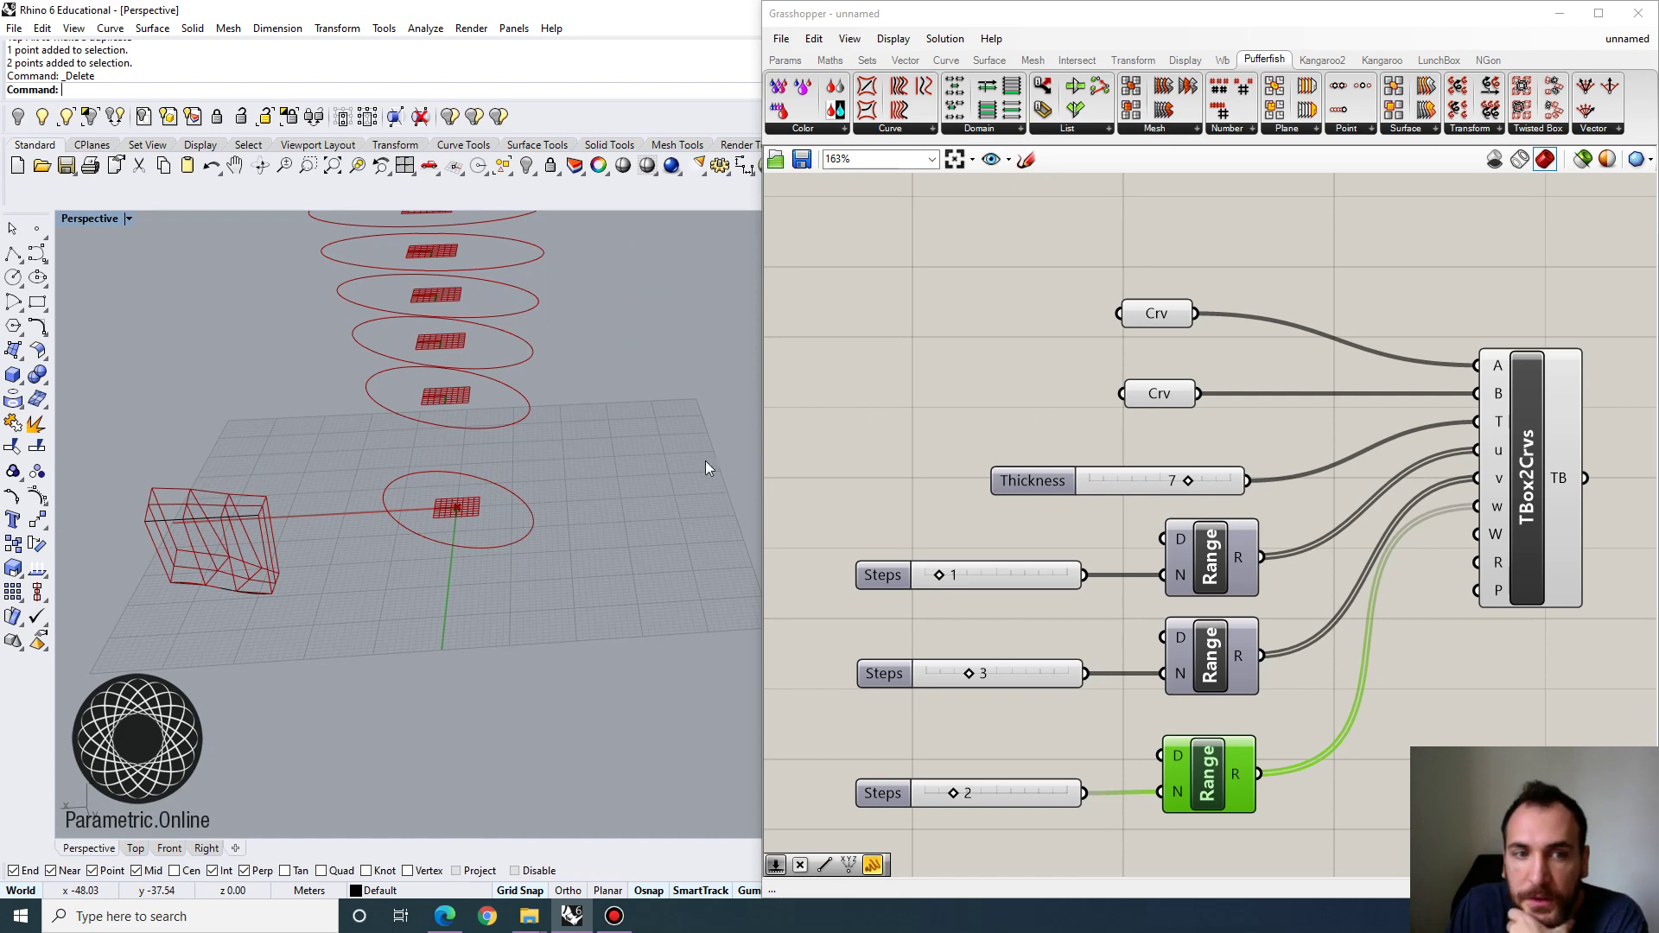
pyautogui.moveTo(507, 467); pyautogui.dragTo(483, 498, button='right')
pyautogui.click(1188, 426)
pyautogui.scroll(-5, 1182, 419)
pyautogui.scroll(1, 1180, 420)
pyautogui.moveTo(1399, 426); pyautogui.dragTo(1405, 552, button='right')
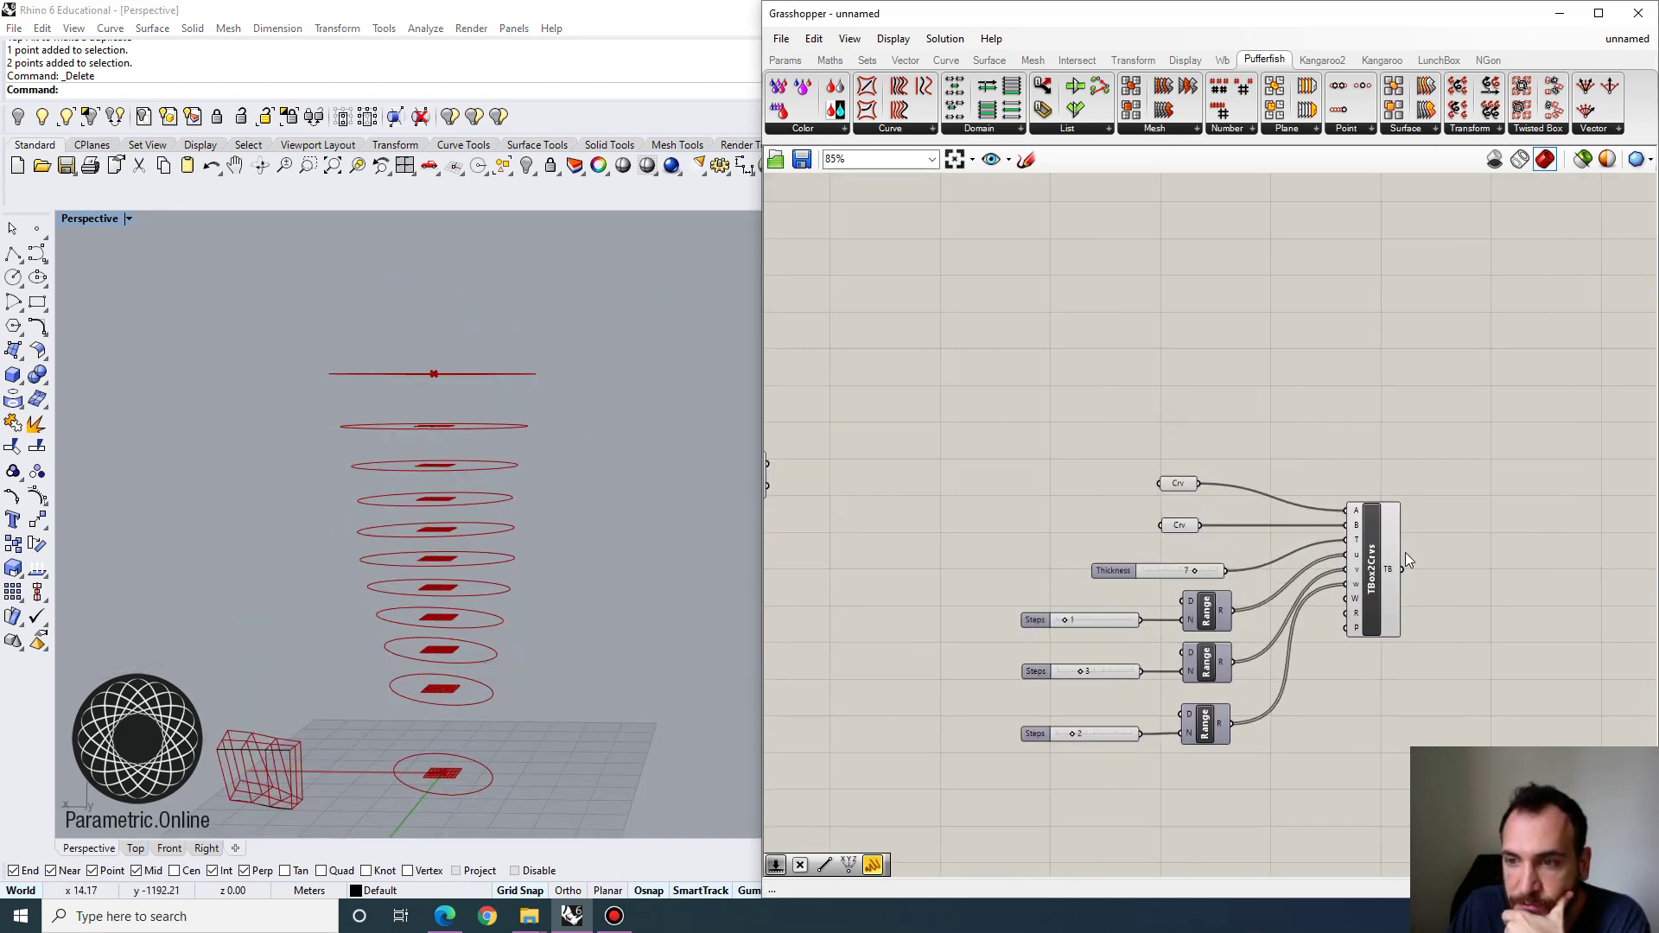
pyautogui.scroll(2, 1405, 560)
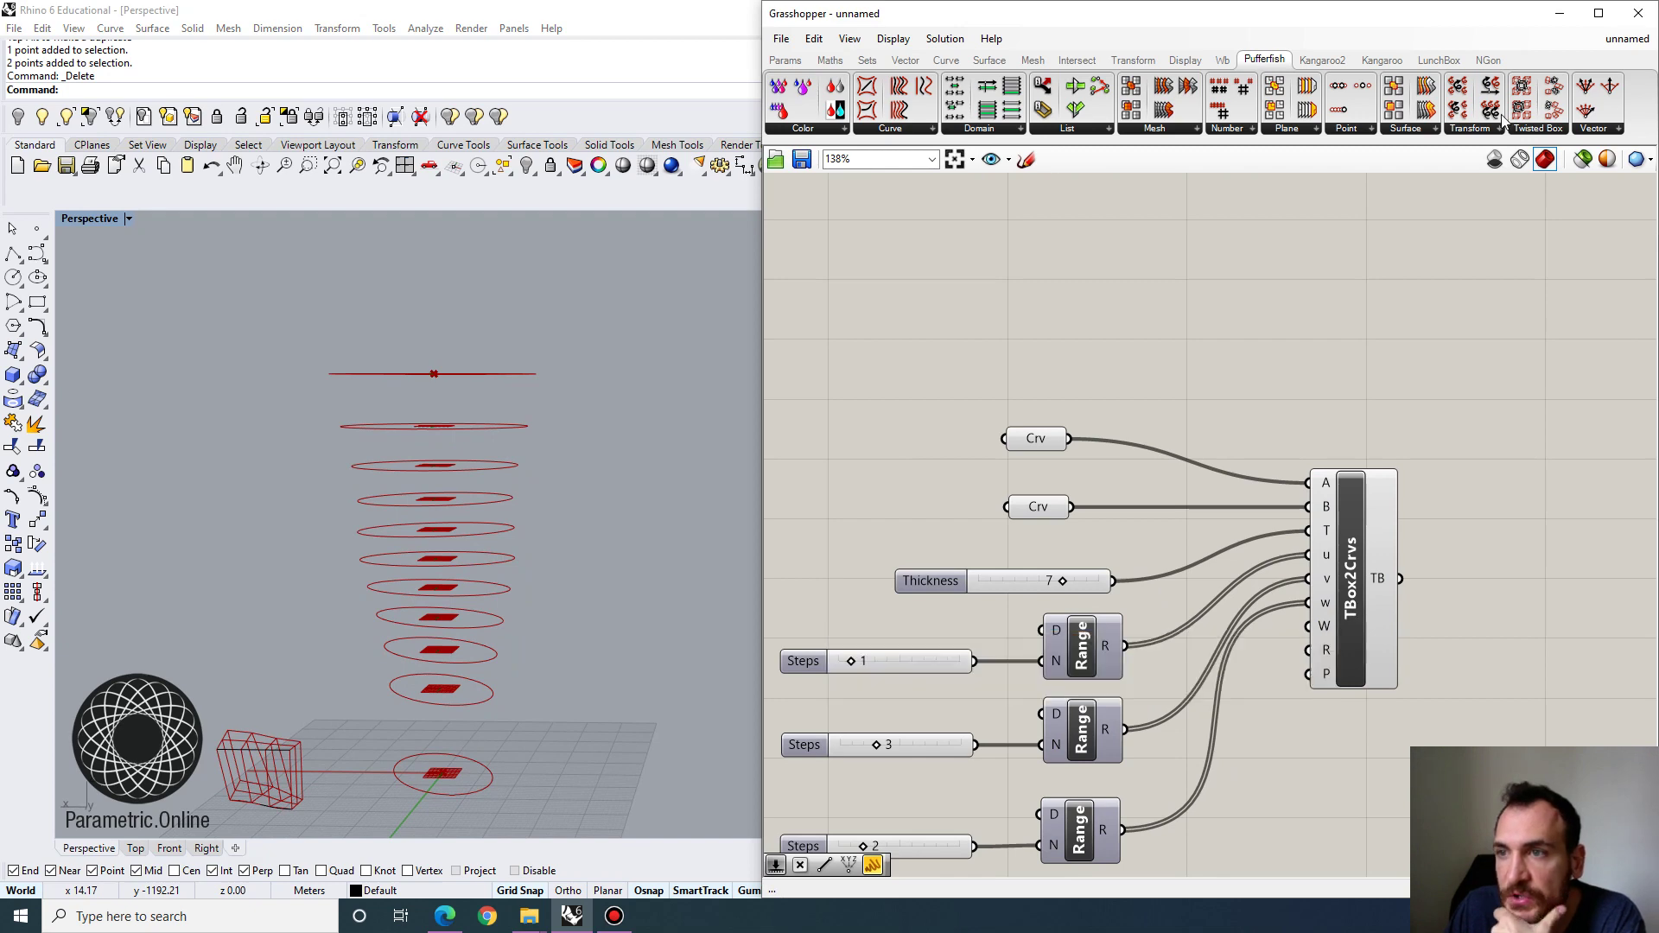
pyautogui.click(1569, 129)
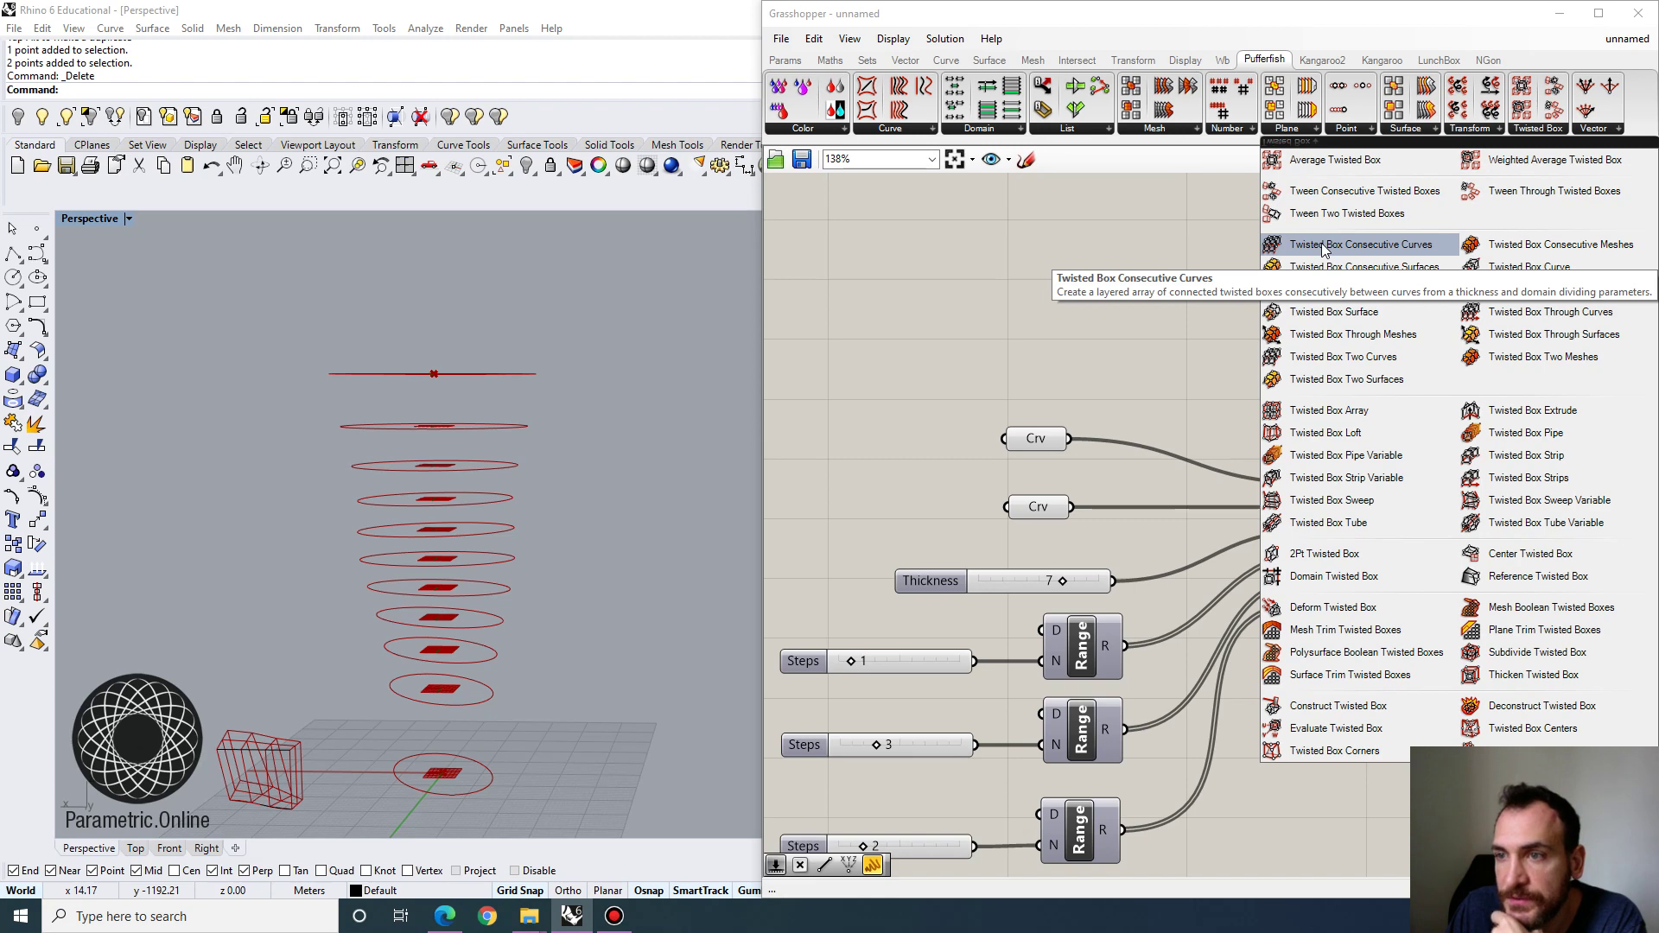
pyautogui.moveTo(1323, 250); pyautogui.dragTo(1364, 311)
pyautogui.scroll(2, 1339, 345)
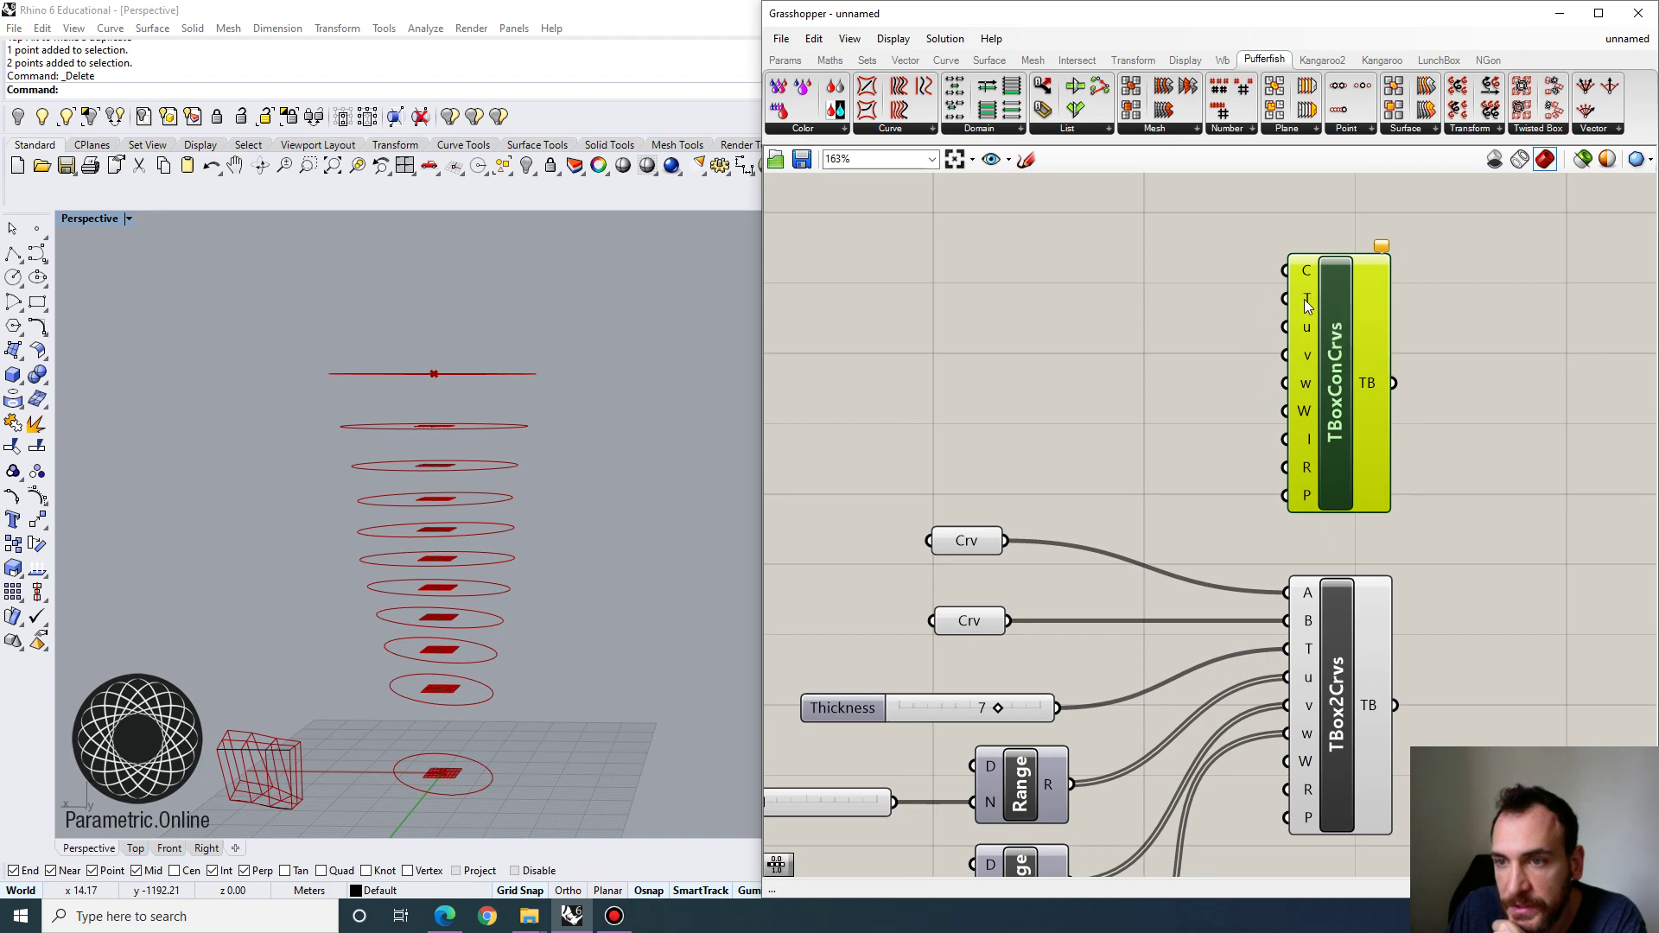
# Connect the Rotate component's geometry output to the C input of Twisted Box Consecutive Curves.
pyautogui.scroll(-2, 1304, 299)
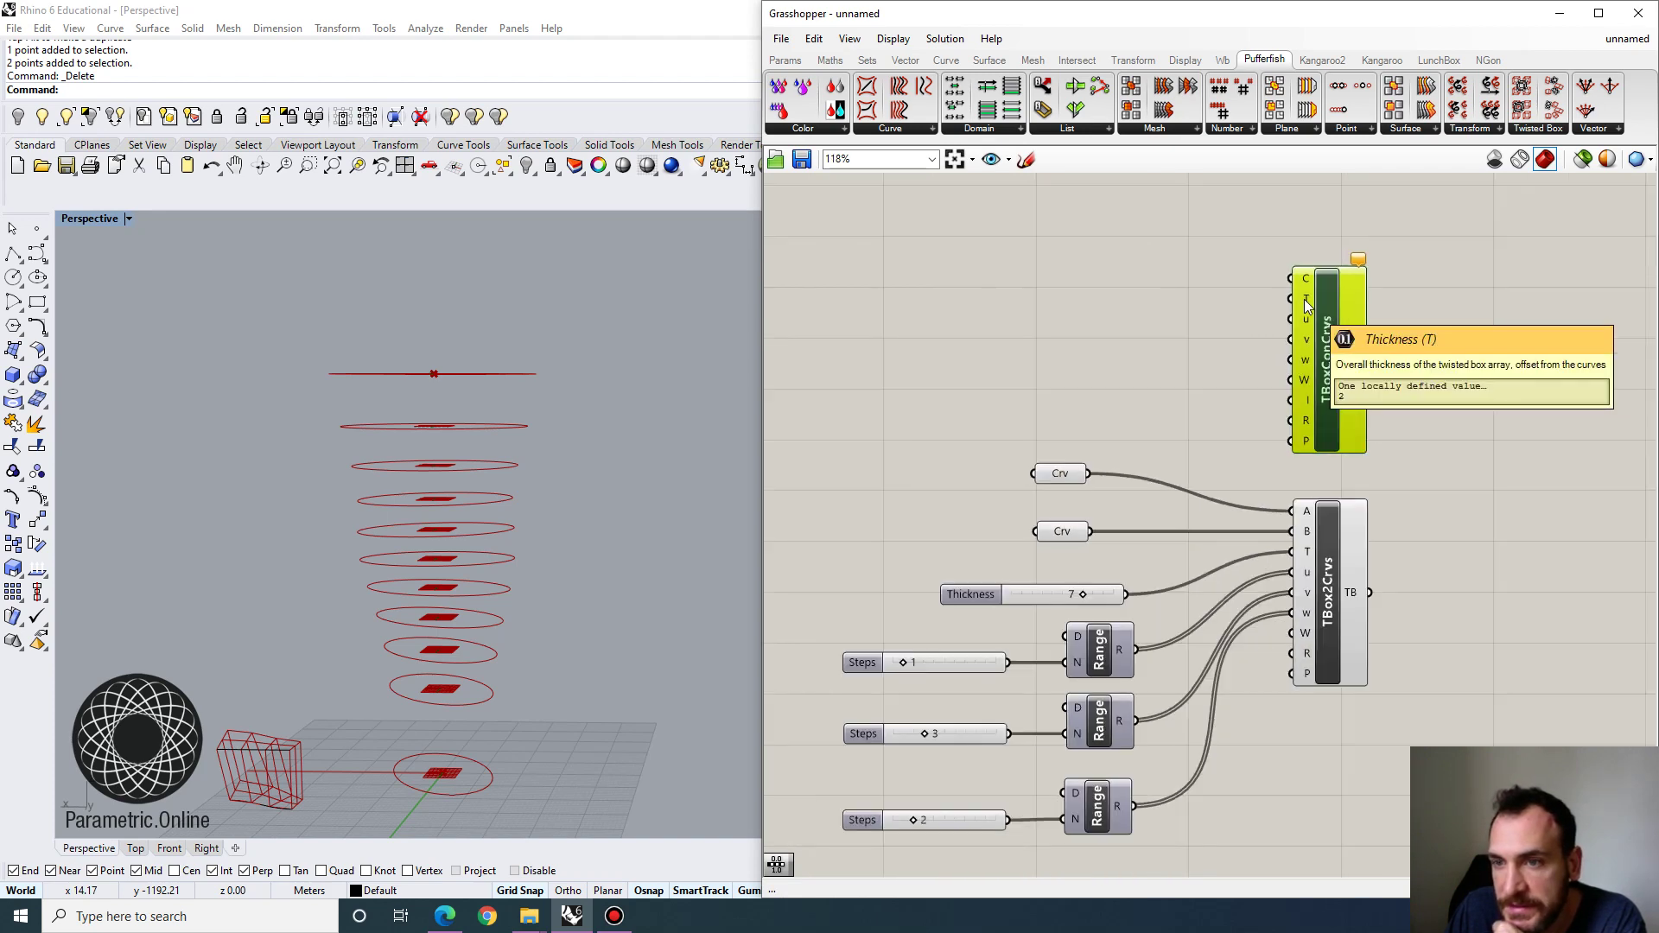
pyautogui.scroll(-3, 1279, 363)
pyautogui.click(866, 467)
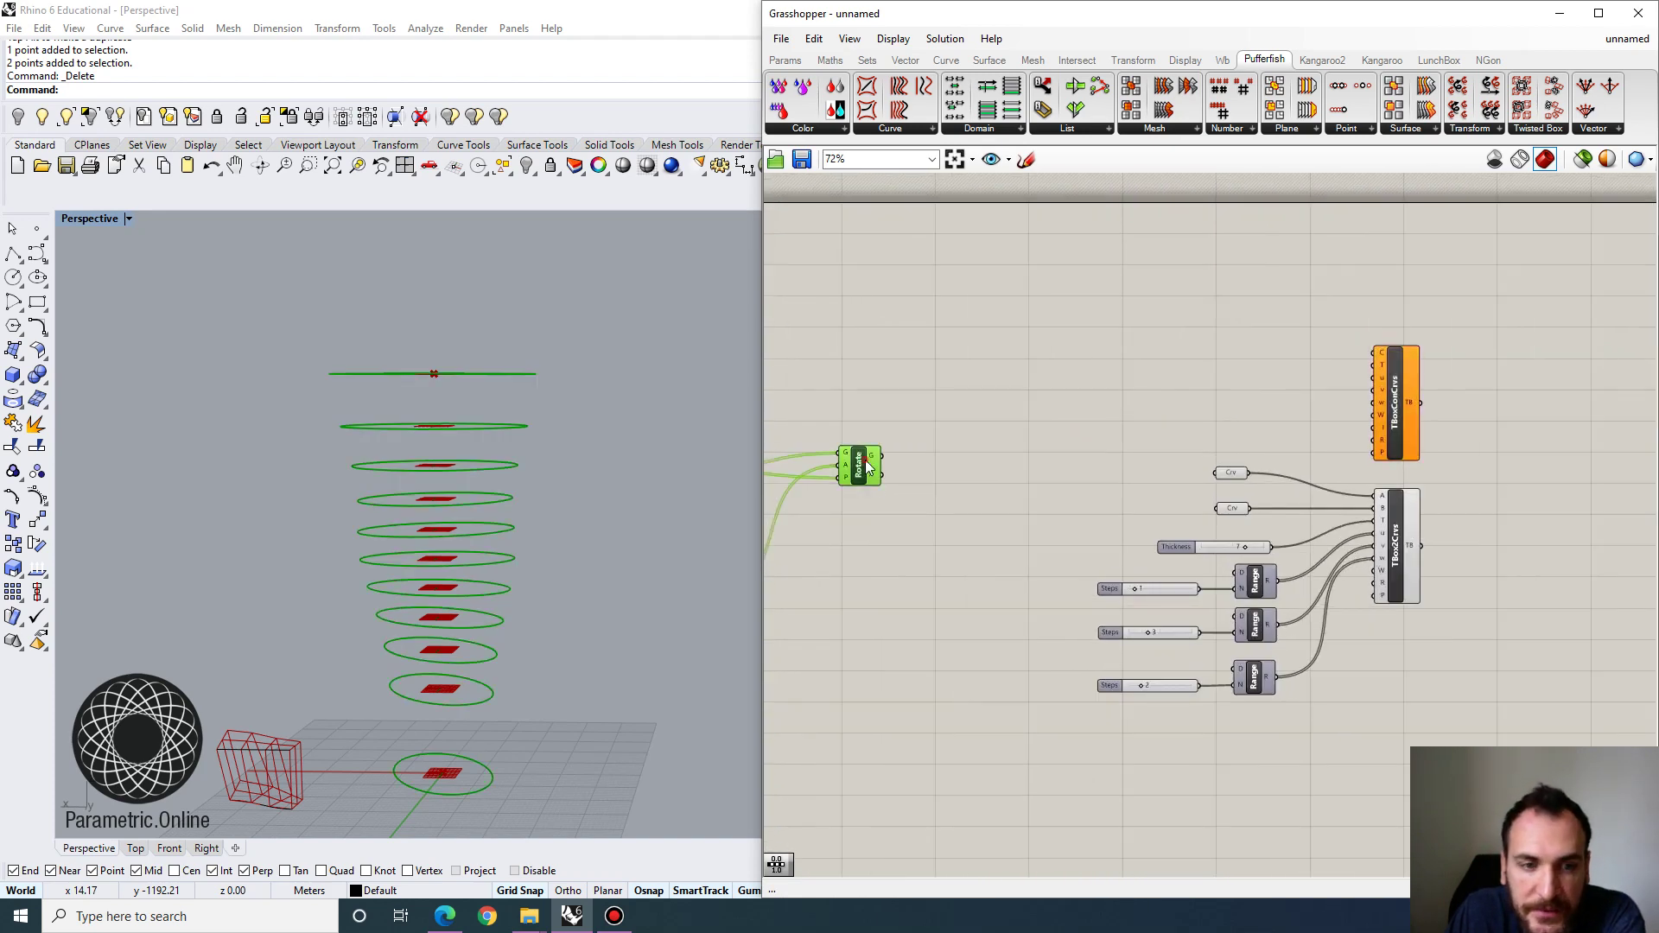
pyautogui.moveTo(921, 435); pyautogui.dragTo(1374, 353)
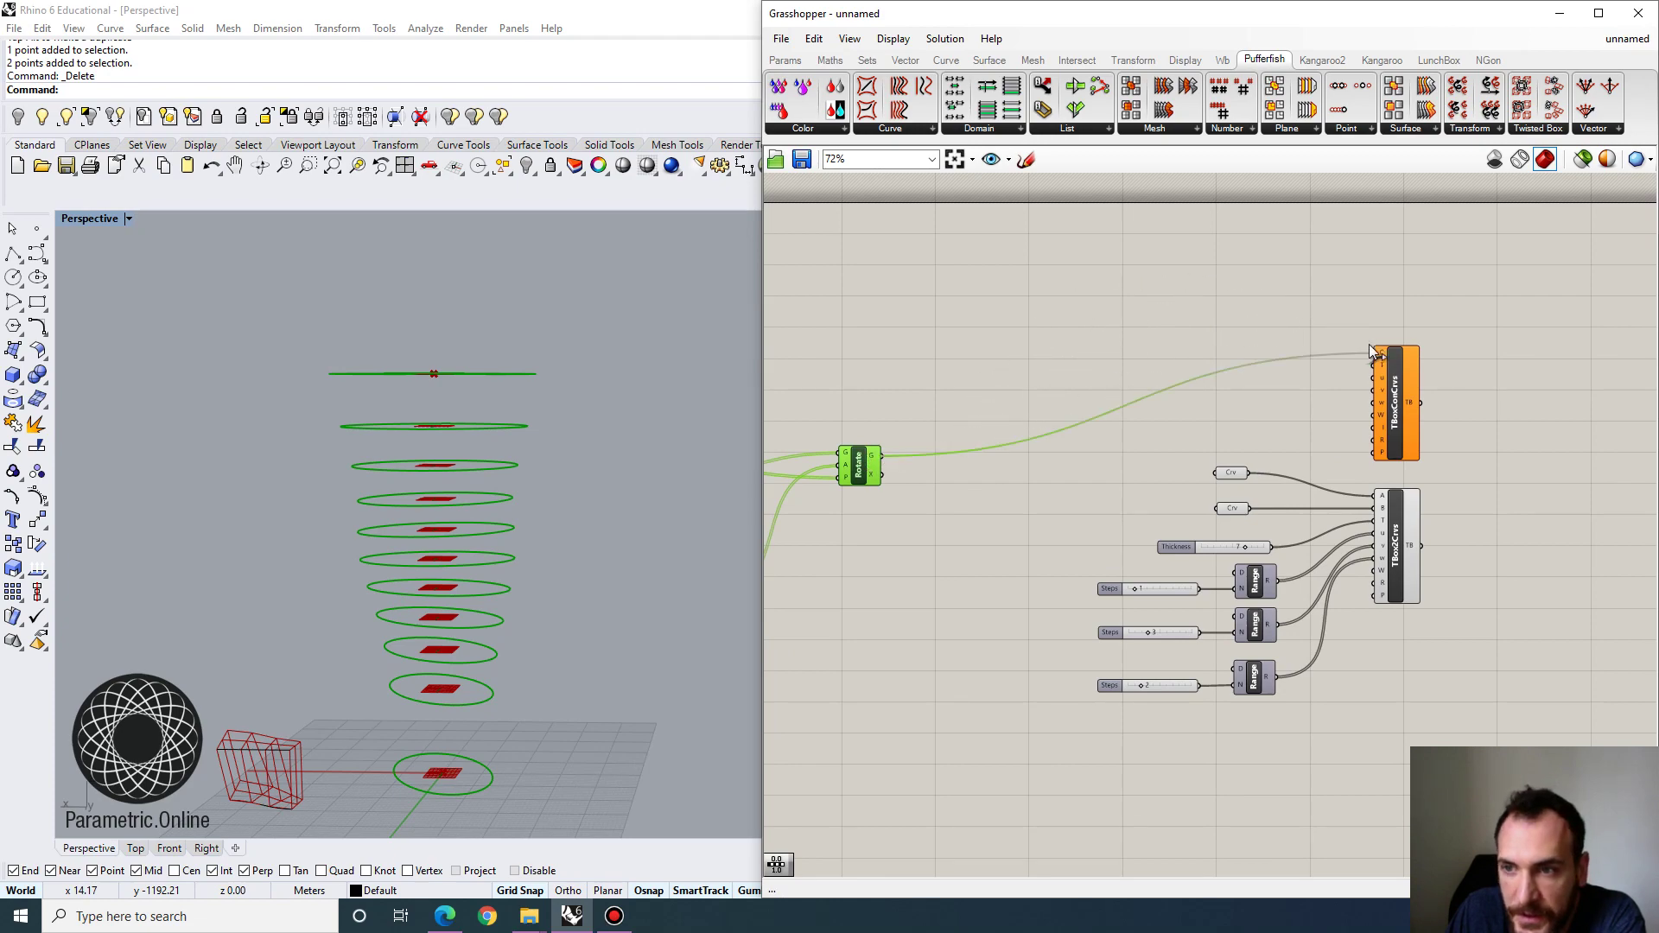
# Examine the twisted boxes running through the tower's ellipses and the T, u, v and w inputs of Twisted Box Consecutive Curves.
pyautogui.scroll(5, 453, 646)
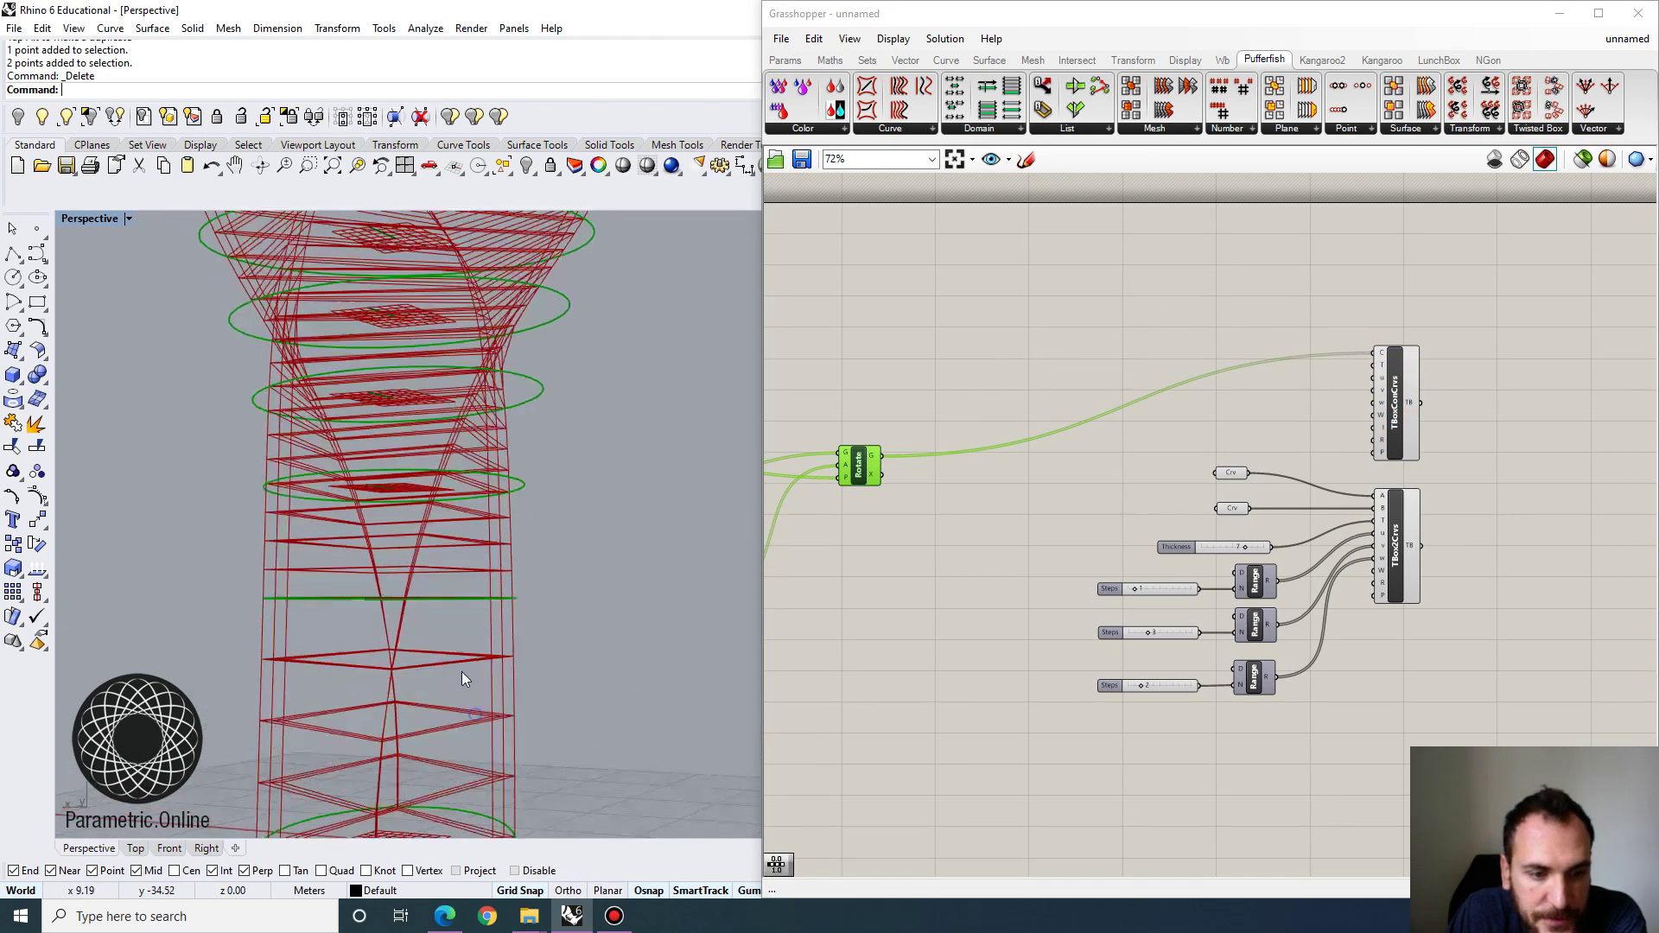
pyautogui.scroll(-5, 502, 620)
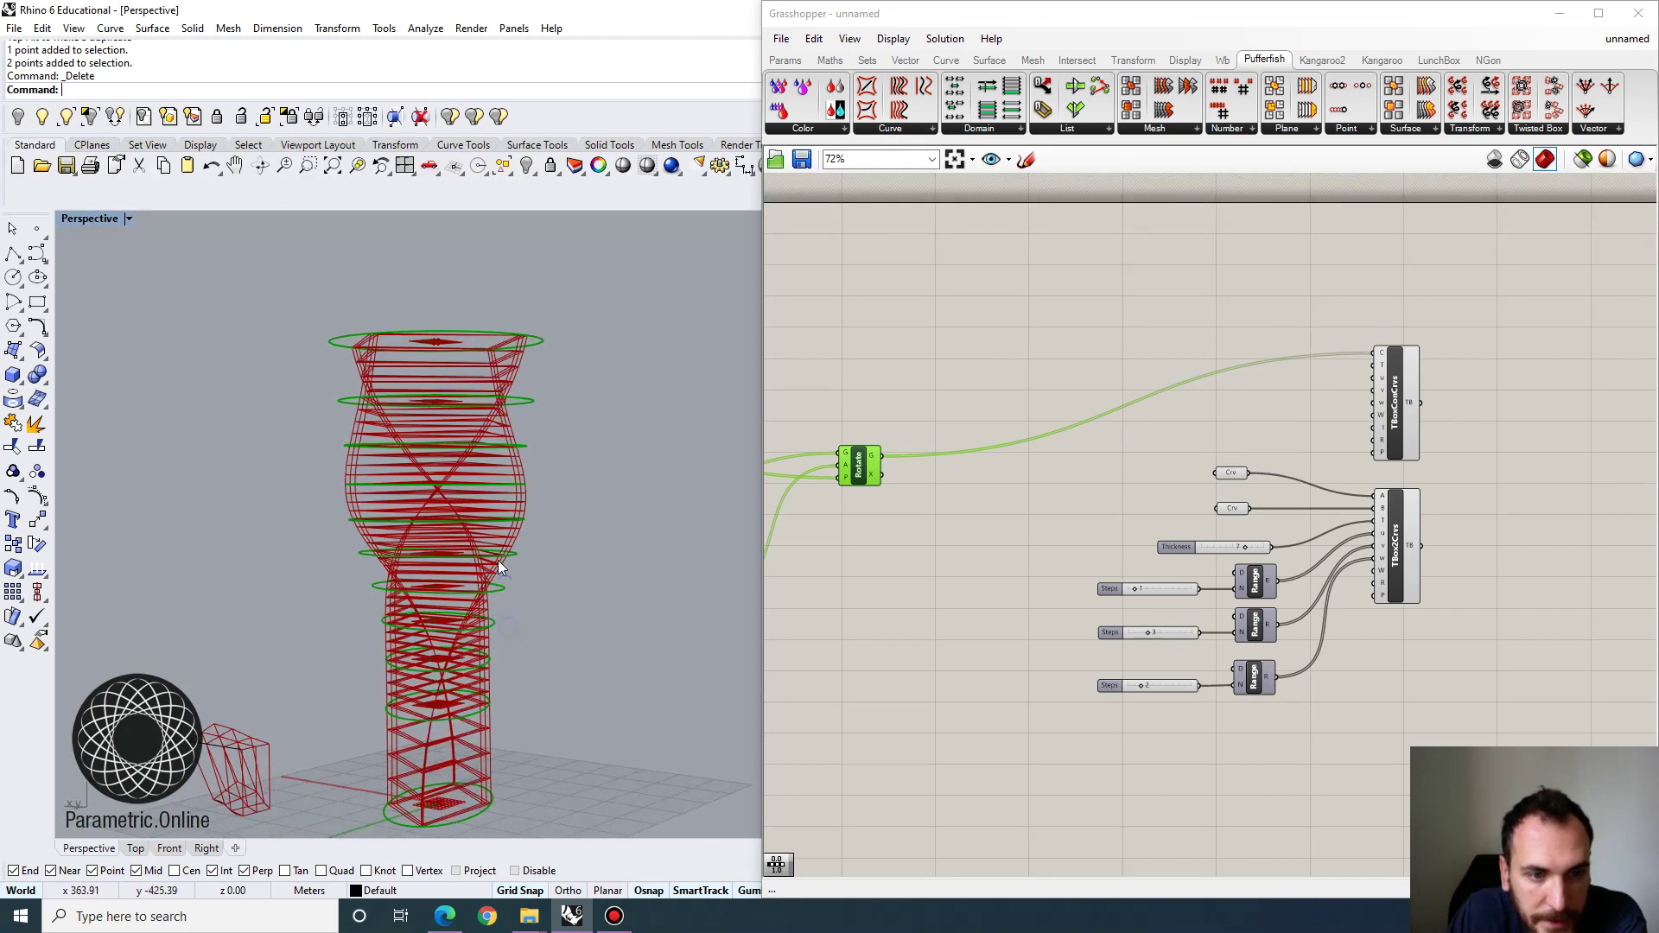
pyautogui.scroll(4, 1314, 371)
pyautogui.click(1291, 318)
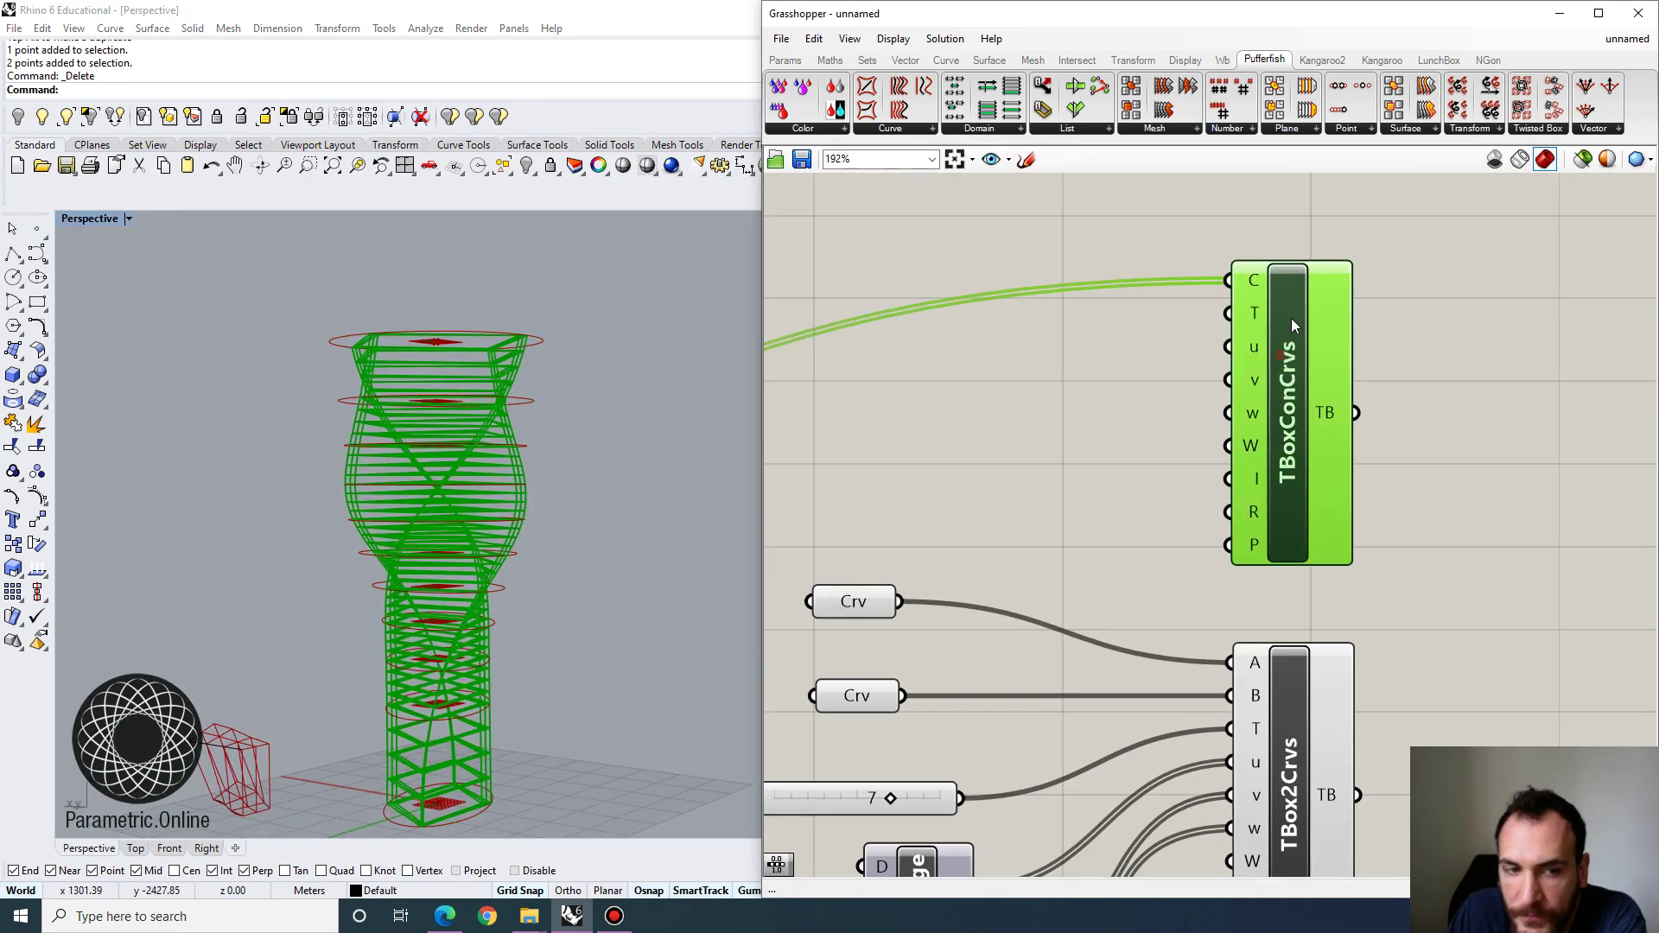
pyautogui.scroll(3, 1284, 273)
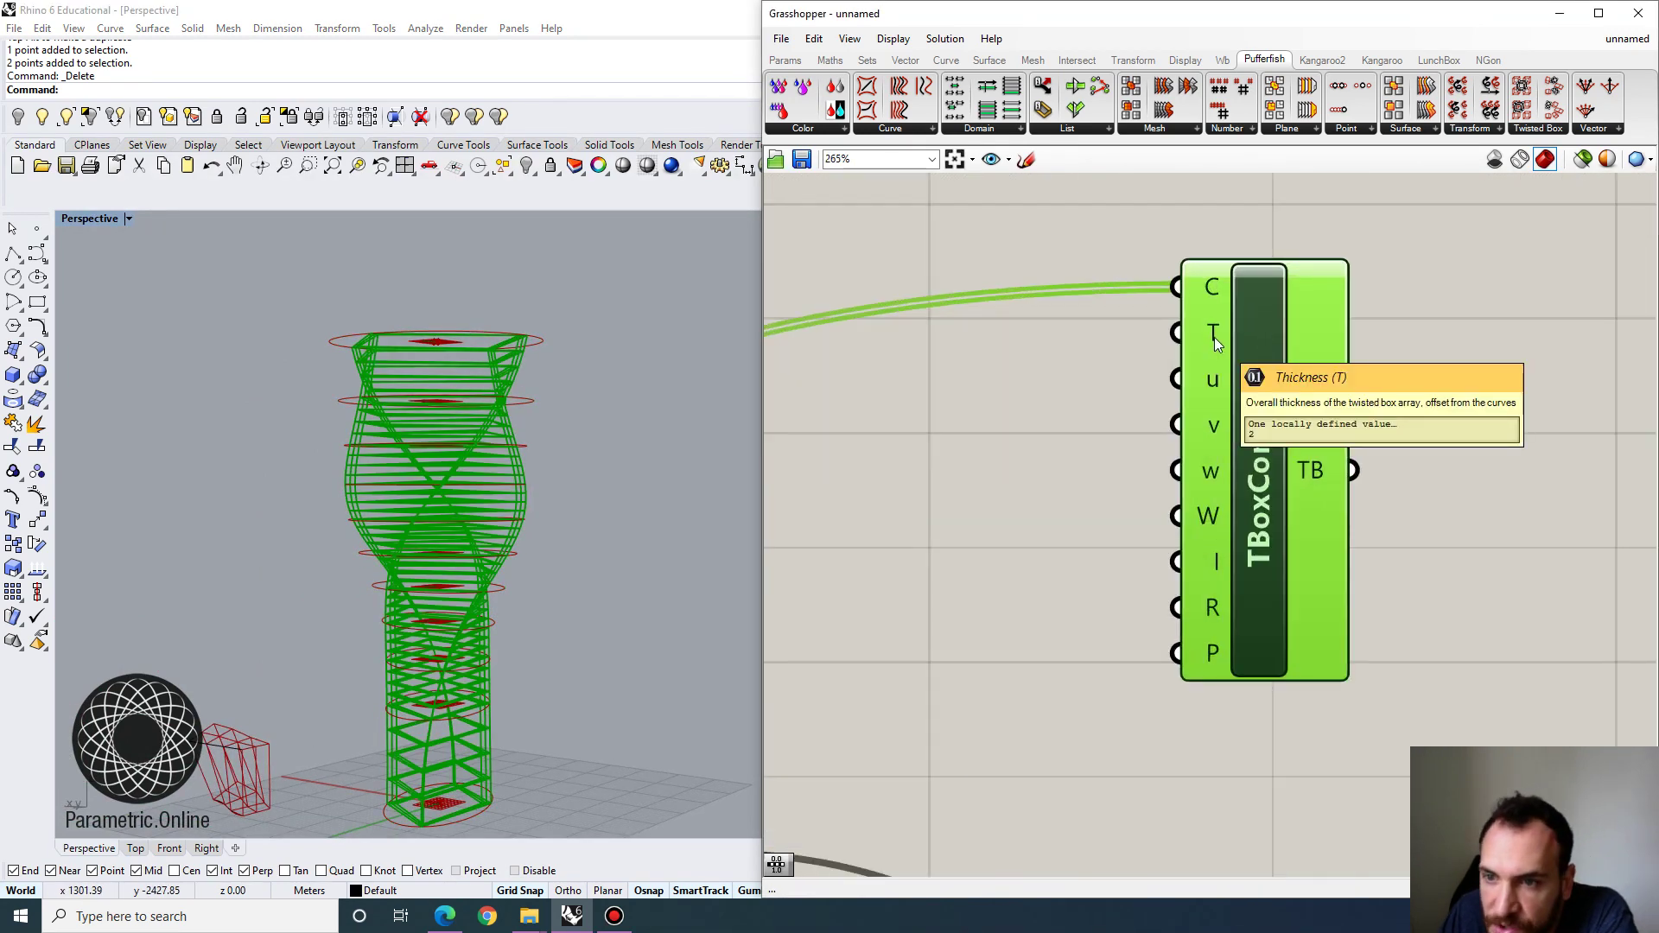
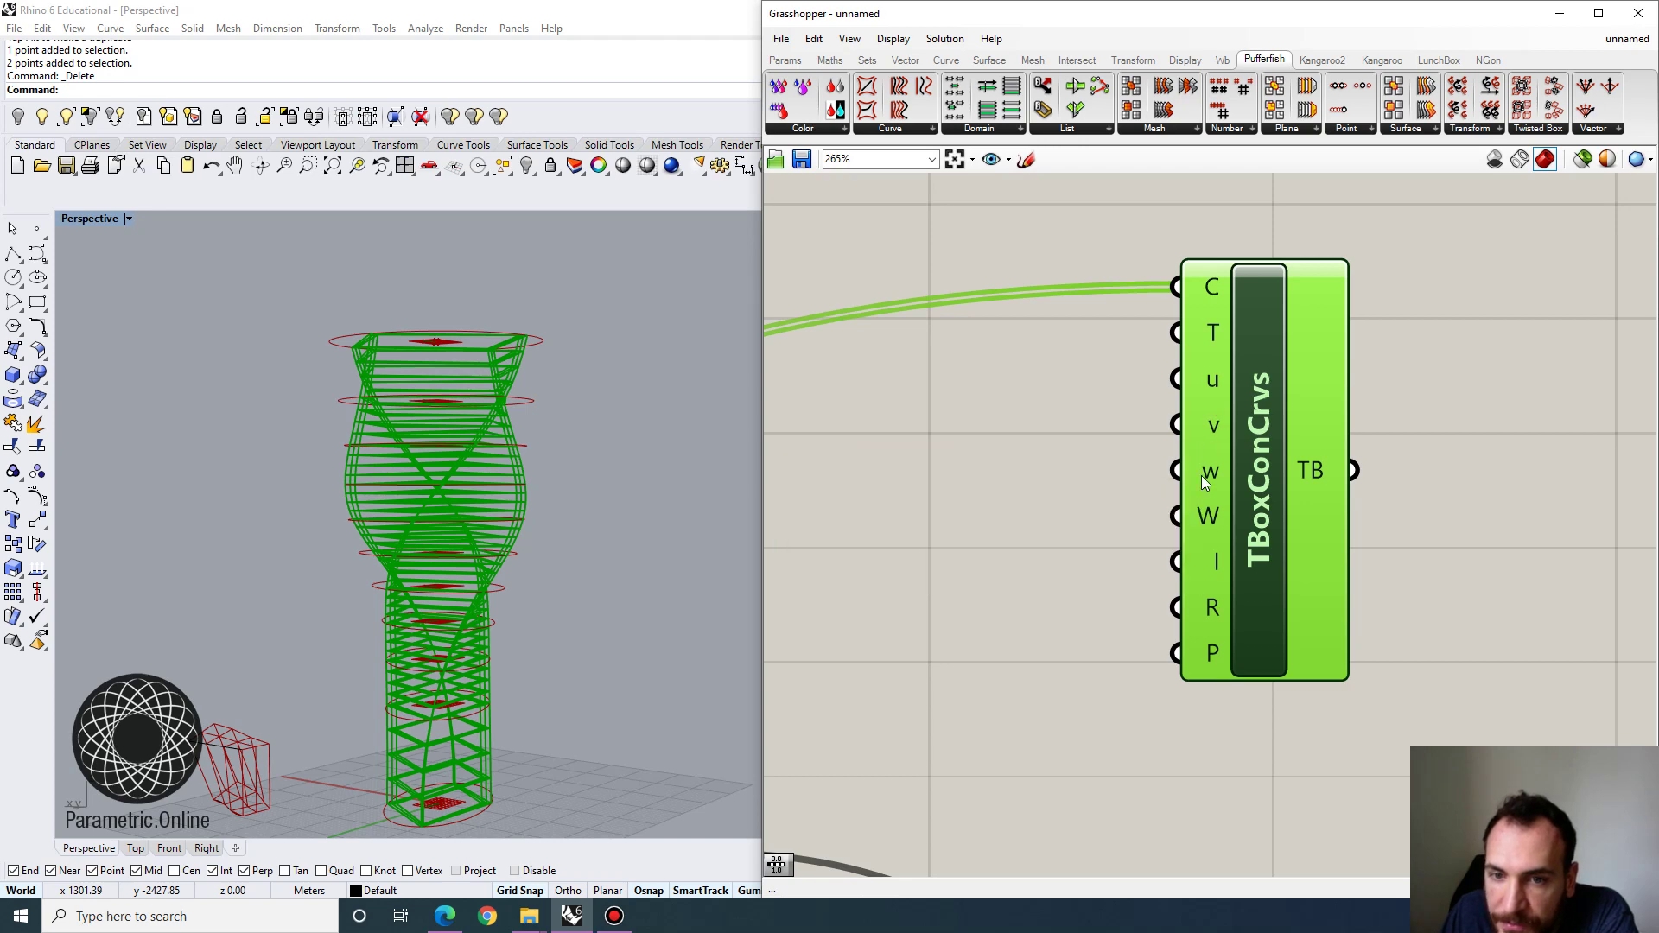
pyautogui.moveTo(1207, 471)
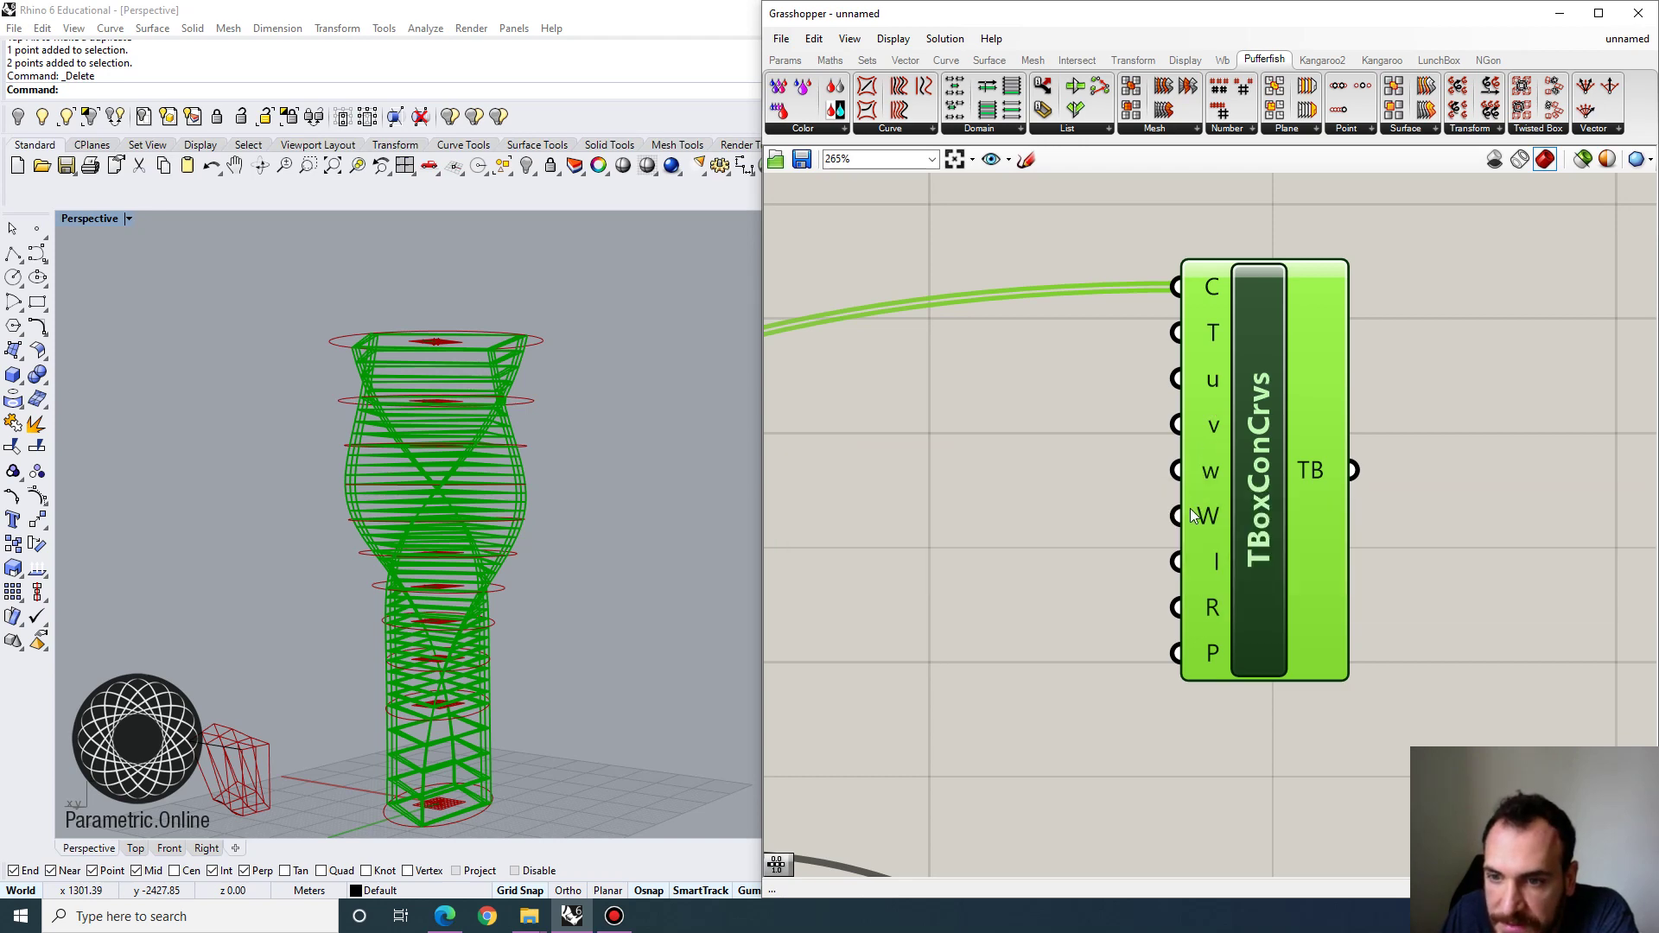
pyautogui.scroll(-3, 536, 562)
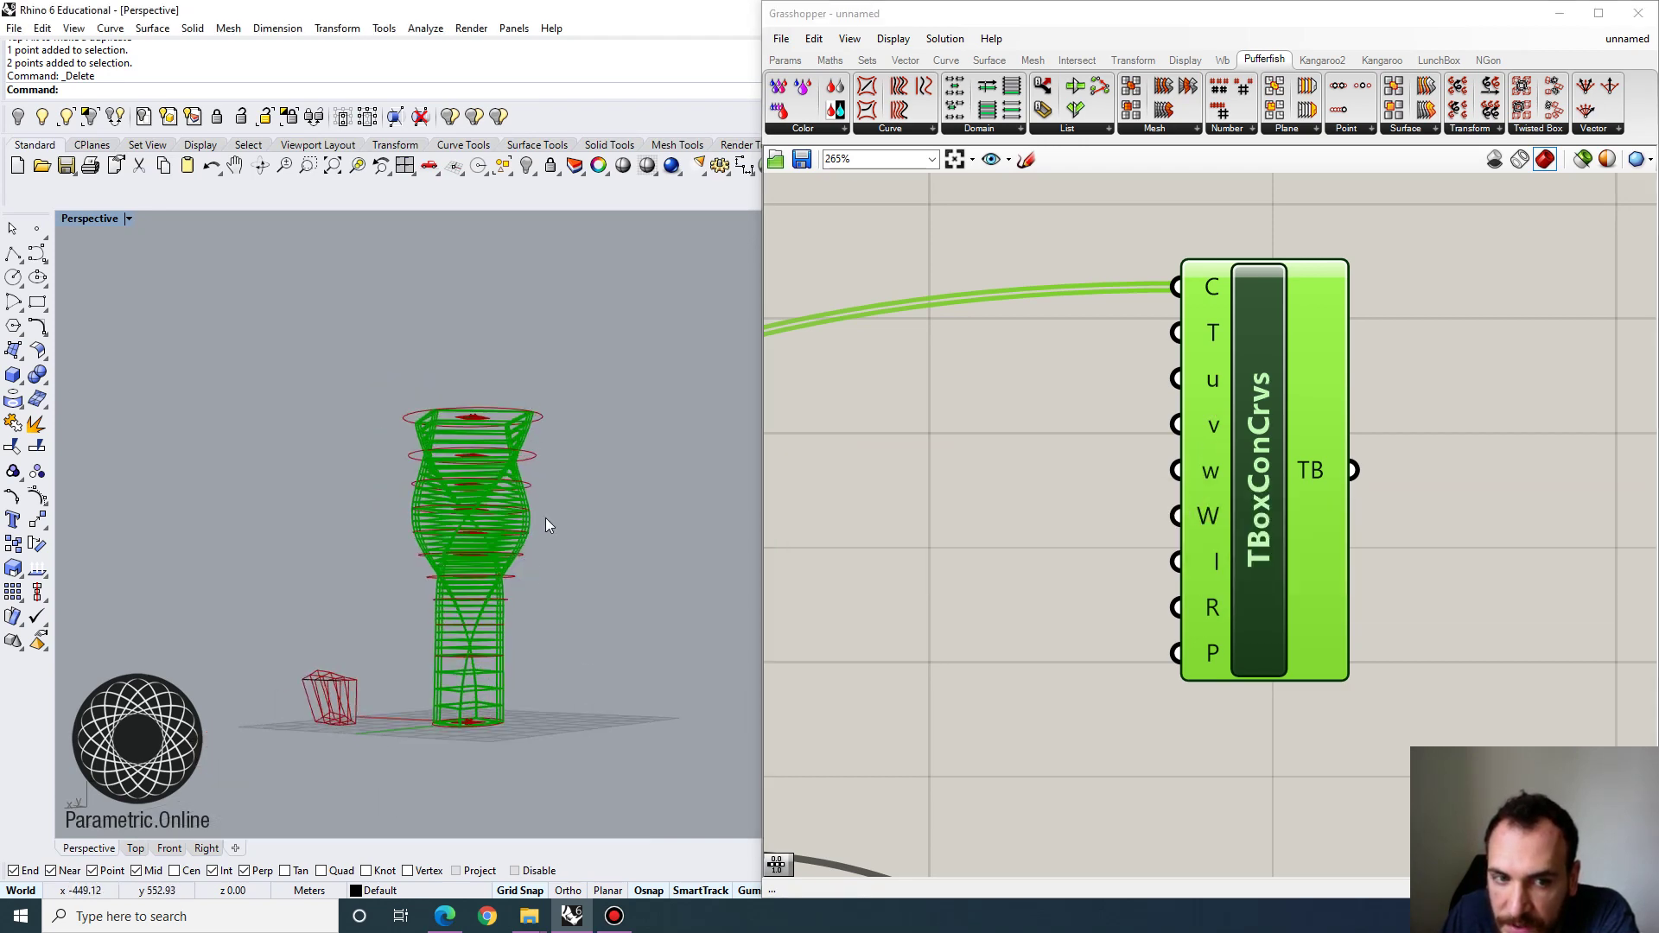
pyautogui.scroll(2, 505, 495)
pyautogui.moveTo(505, 494); pyautogui.dragTo(553, 596, button='right')
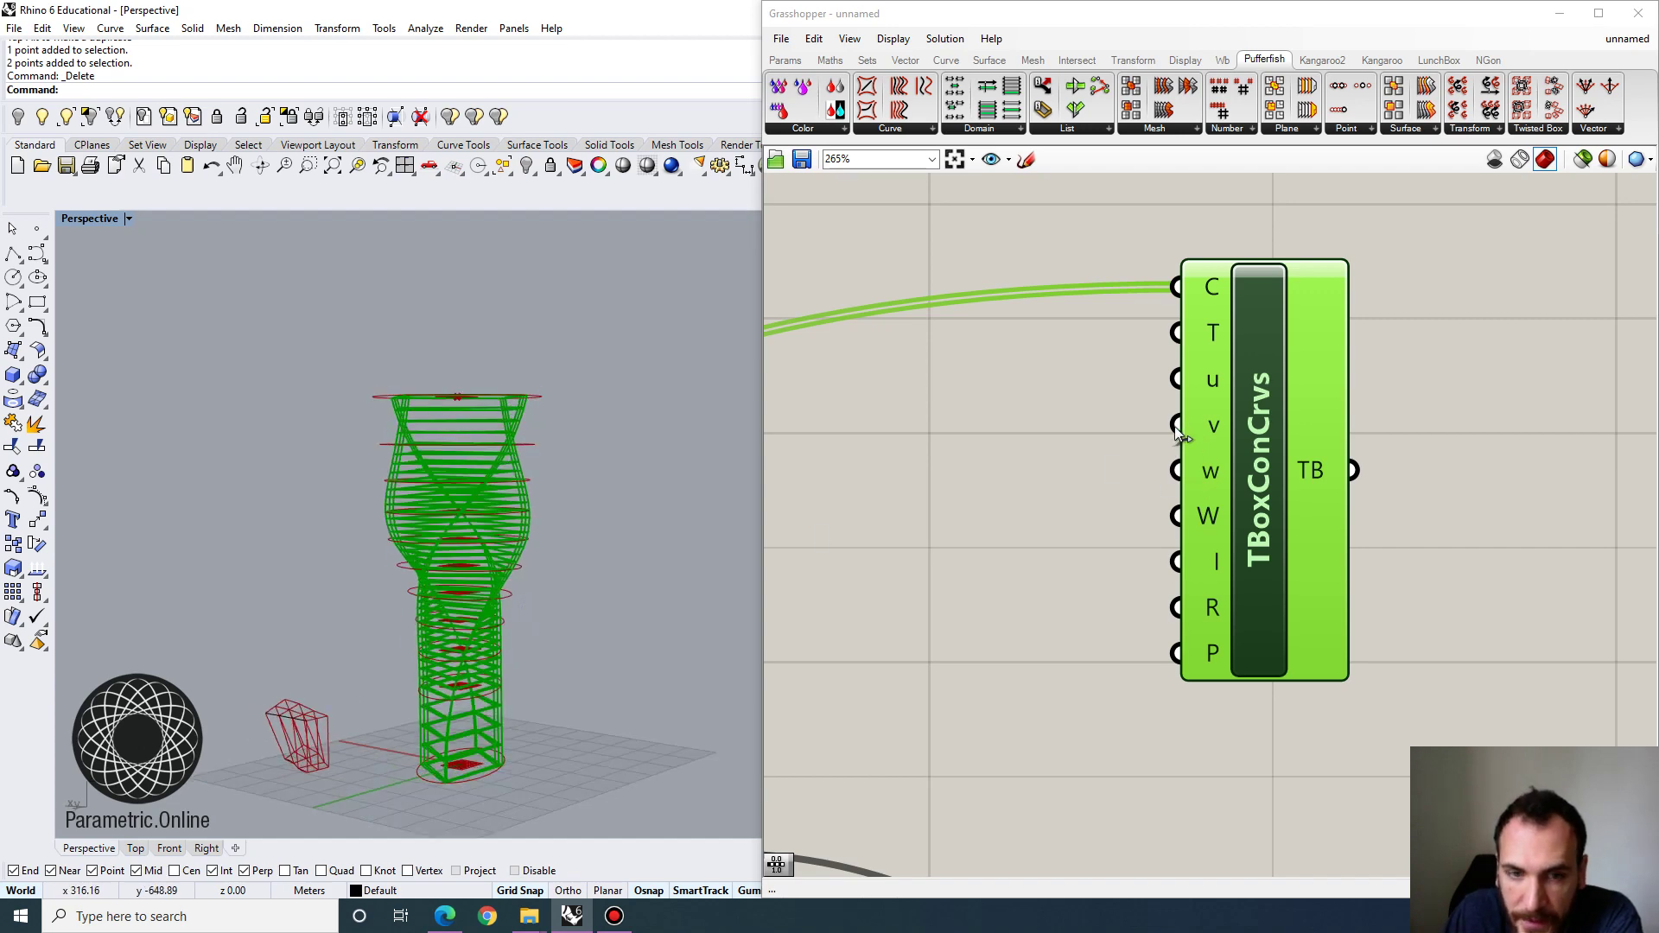
pyautogui.scroll(-3, 1180, 435)
pyautogui.scroll(5, 458, 619)
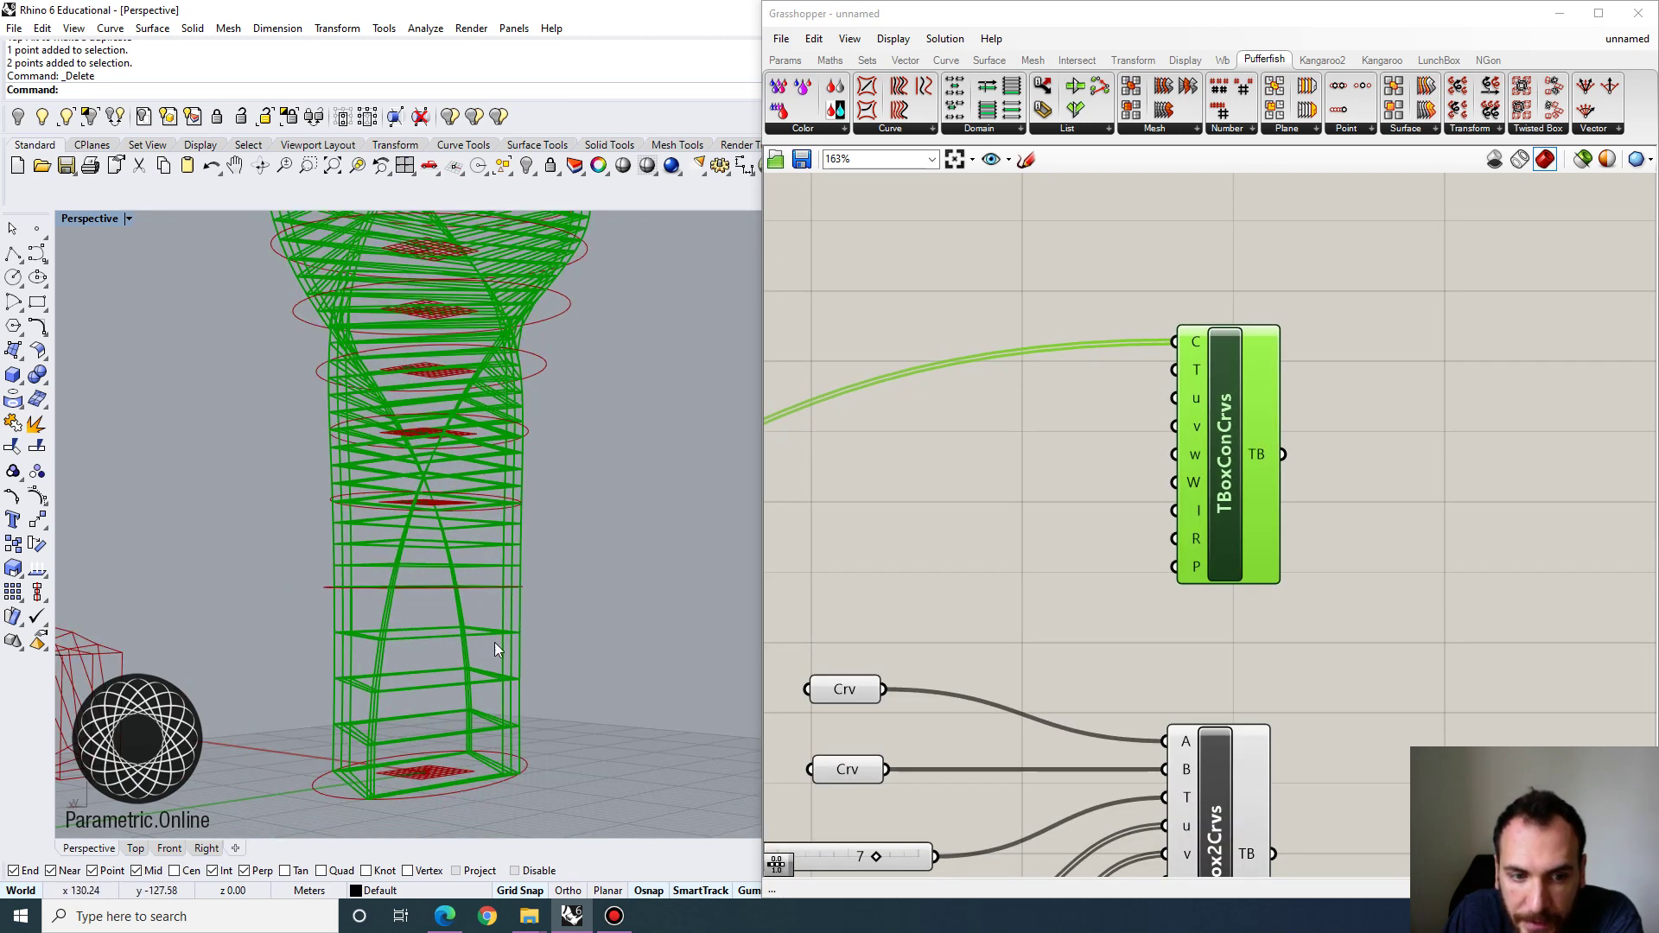
pyautogui.scroll(-5, 494, 642)
pyautogui.moveTo(437, 670); pyautogui.dragTo(479, 510, button='right')
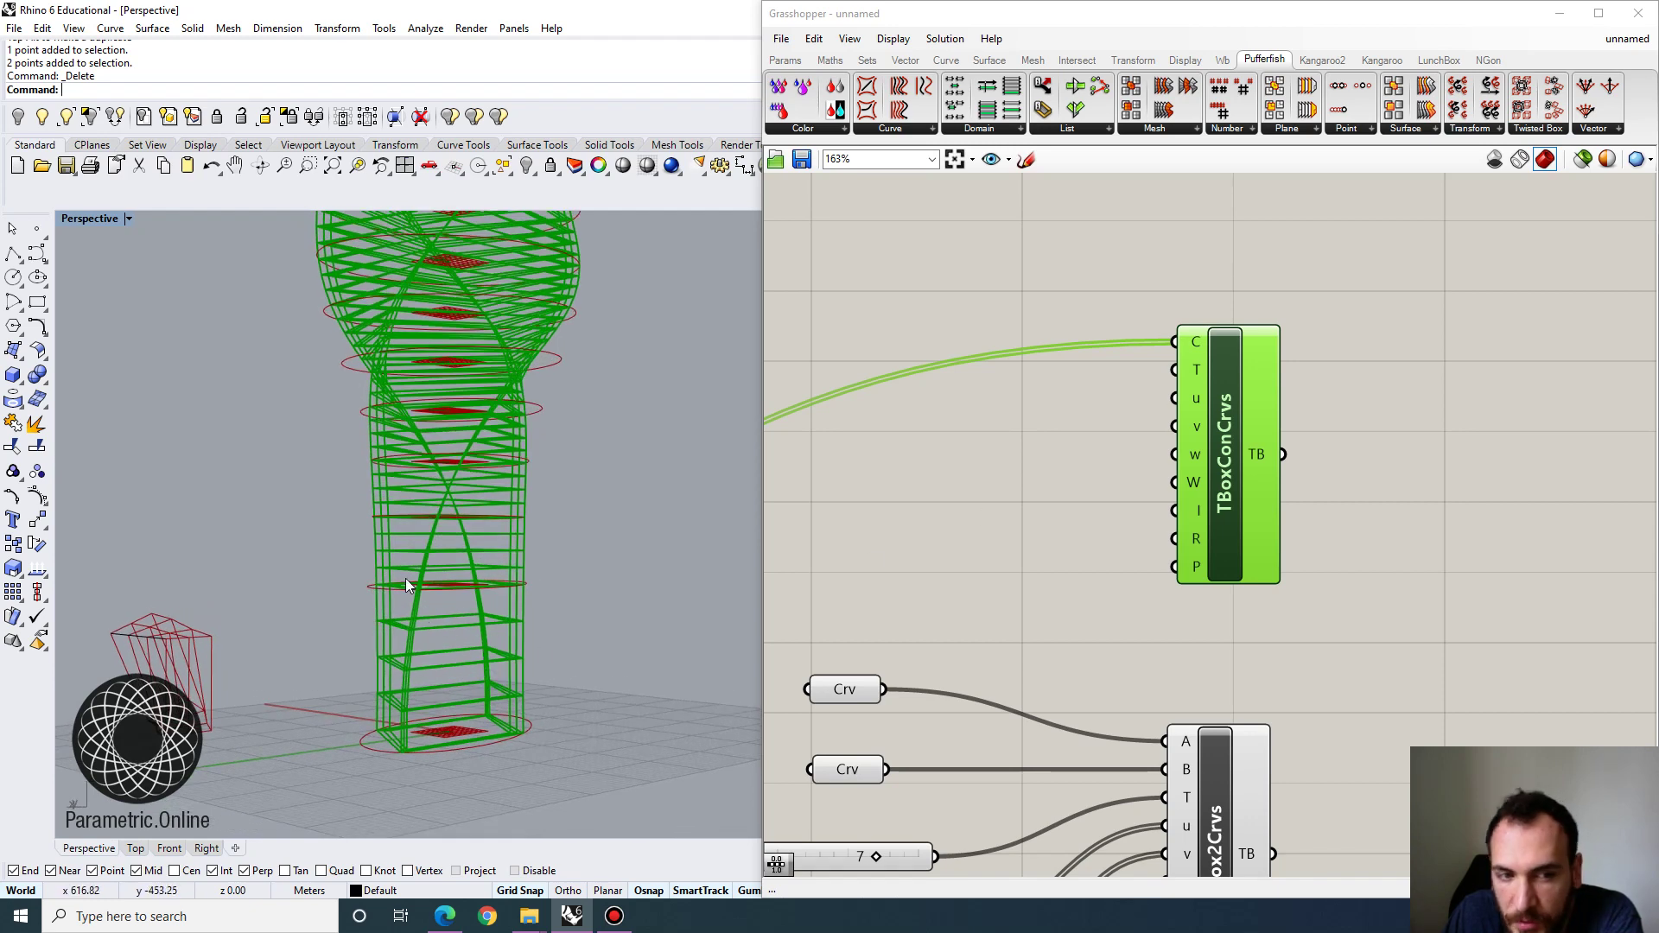
# Move the uppermost graph mapper slightly away from the other two graph mappers.
pyautogui.scroll(-5, 1173, 413)
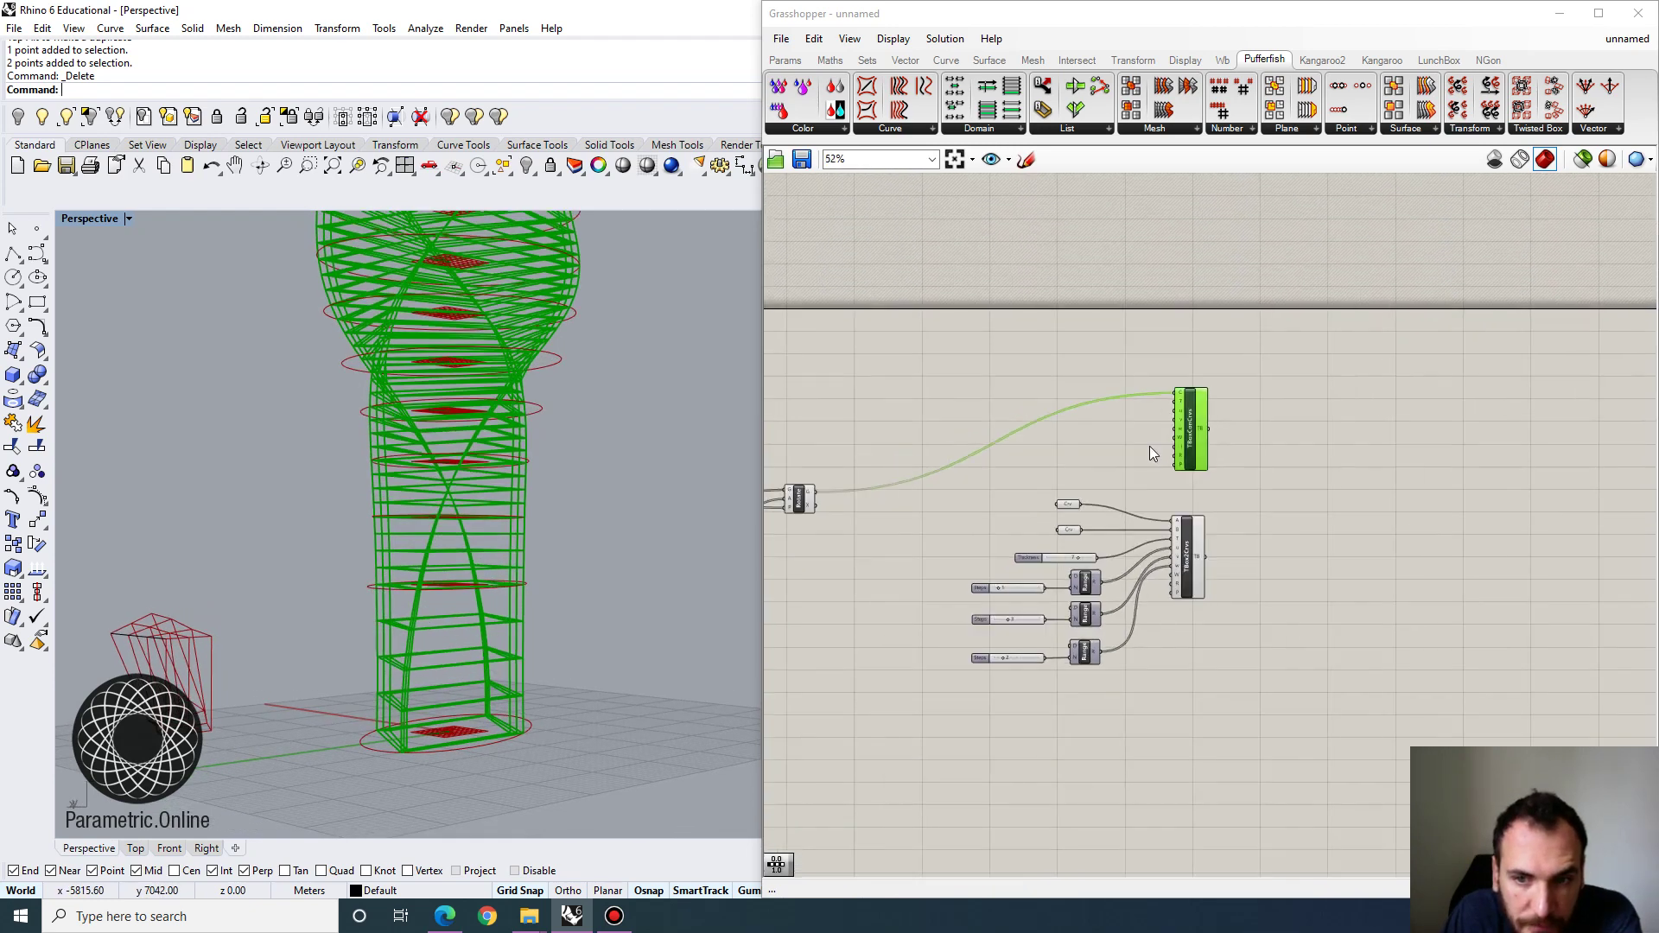
pyautogui.moveTo(767, 478); pyautogui.dragTo(1259, 404, button='right')
pyautogui.scroll(3, 879, 575)
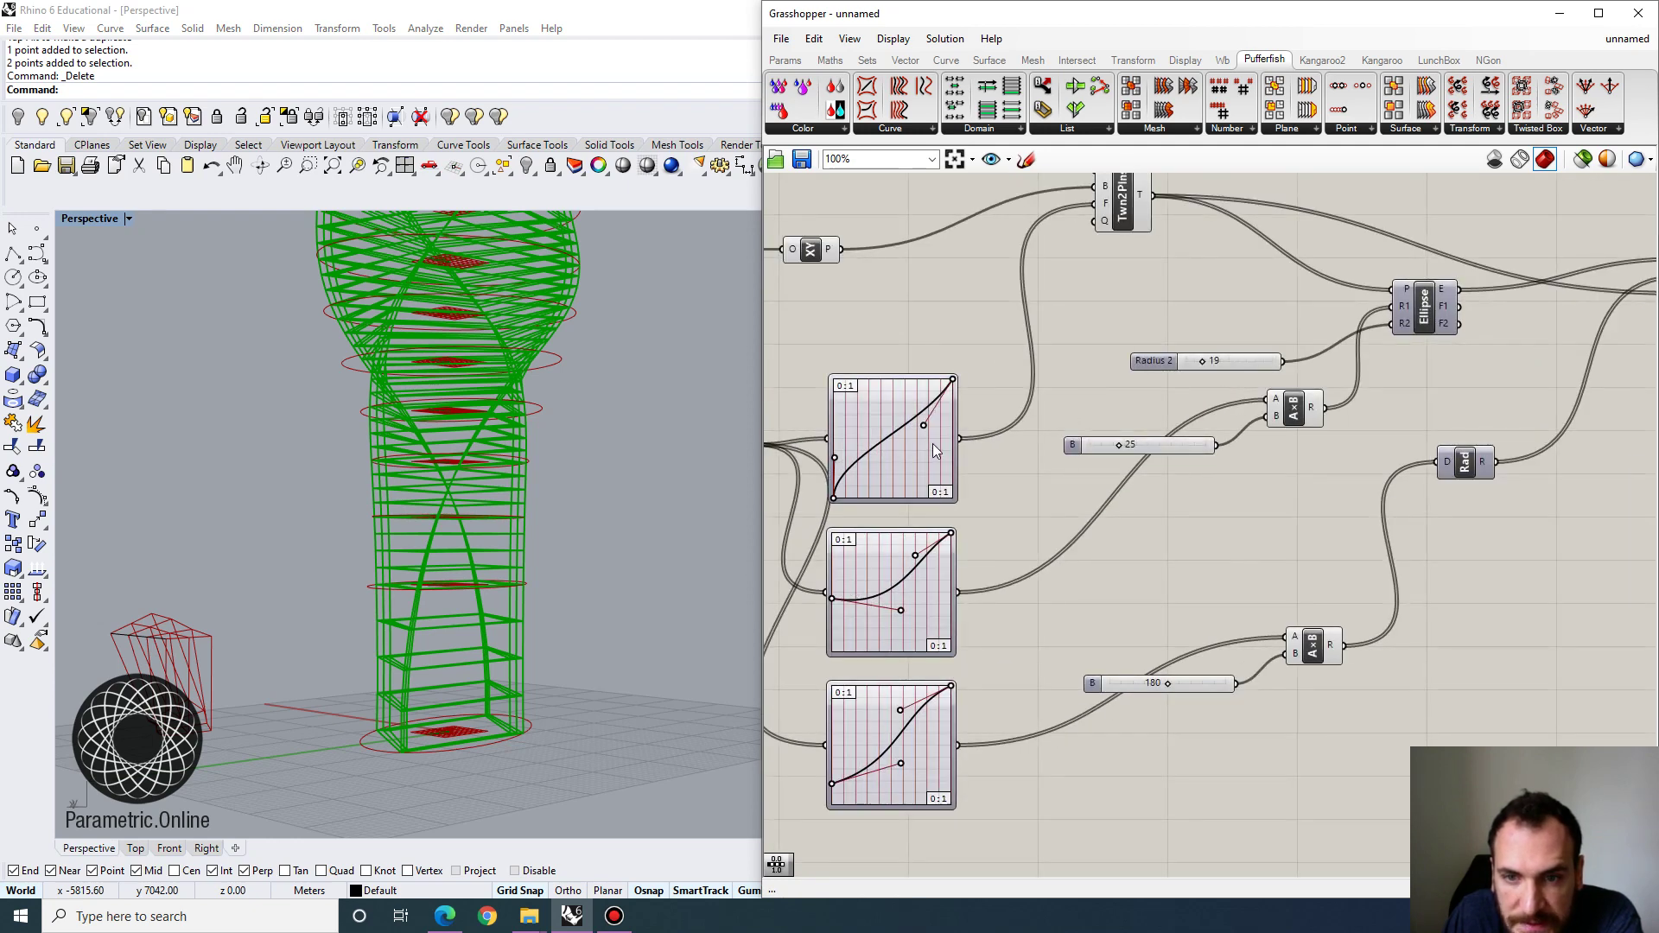
pyautogui.moveTo(932, 444); pyautogui.dragTo(1001, 504, button='right')
pyautogui.moveTo(993, 506); pyautogui.dragTo(969, 479)
pyautogui.scroll(-2, 1007, 374)
pyautogui.scroll(-4, 1032, 370)
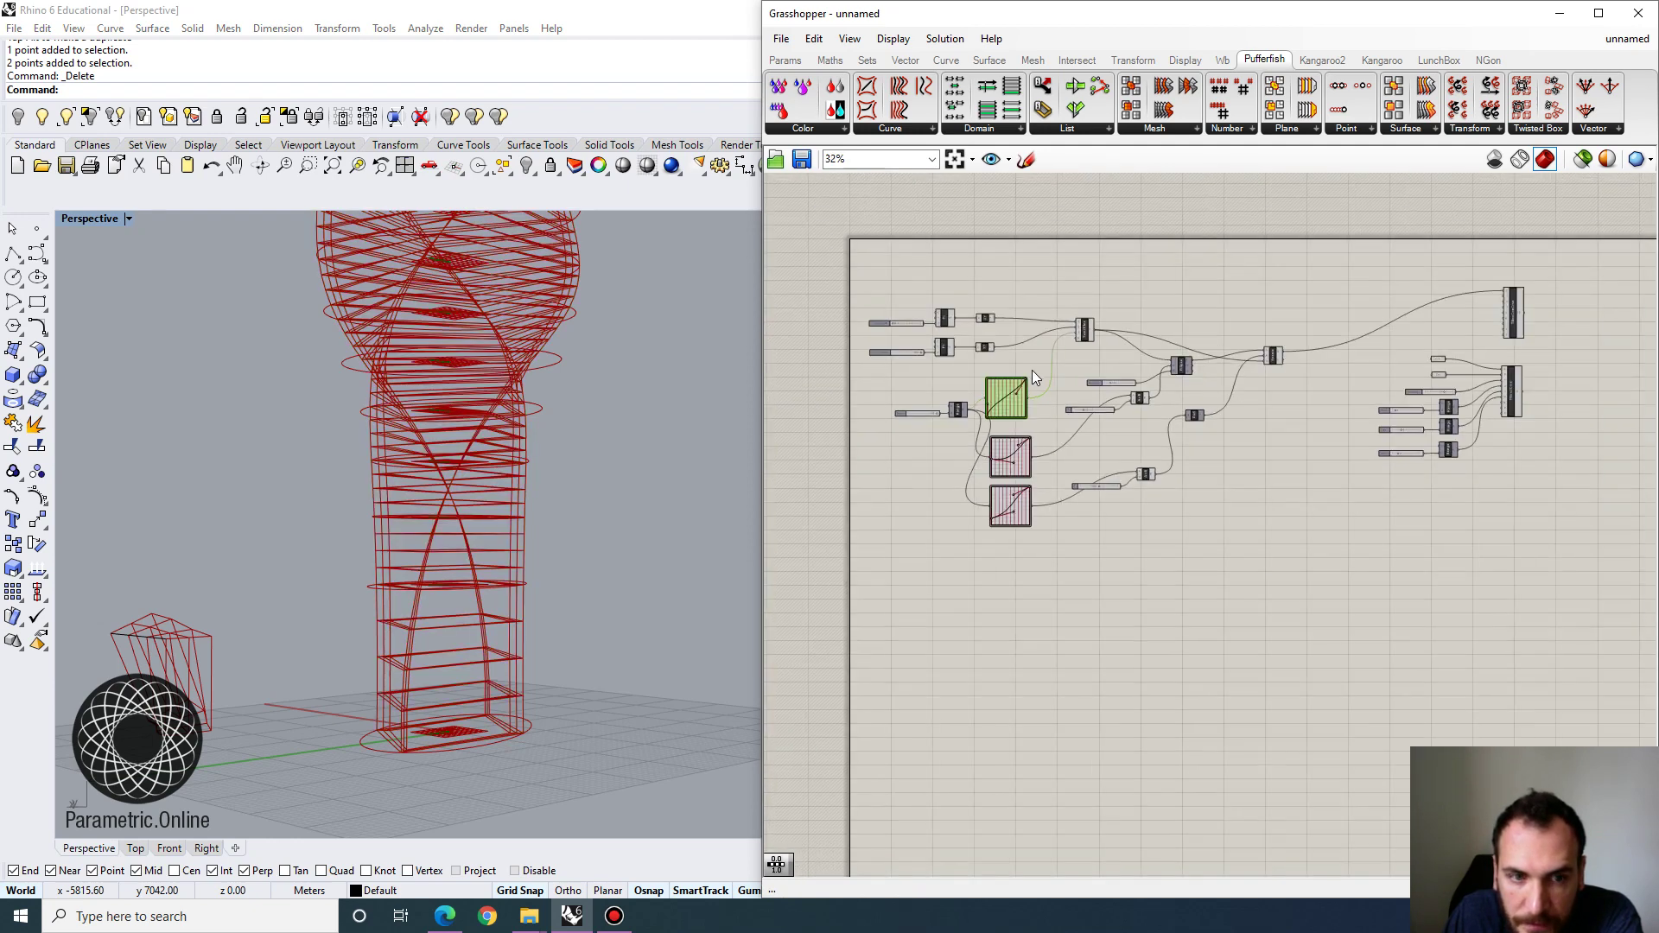
# Duplicate the three Steps sliders with their Range components and place the copies beside Twisted Box Consecutive Curves.
pyautogui.moveTo(1529, 249); pyautogui.dragTo(1378, 366, button='right')
pyautogui.scroll(5, 1355, 415)
pyautogui.moveTo(1341, 446); pyautogui.dragTo(1245, 370, button='right')
pyautogui.moveTo(1164, 783); pyautogui.dragTo(956, 588)
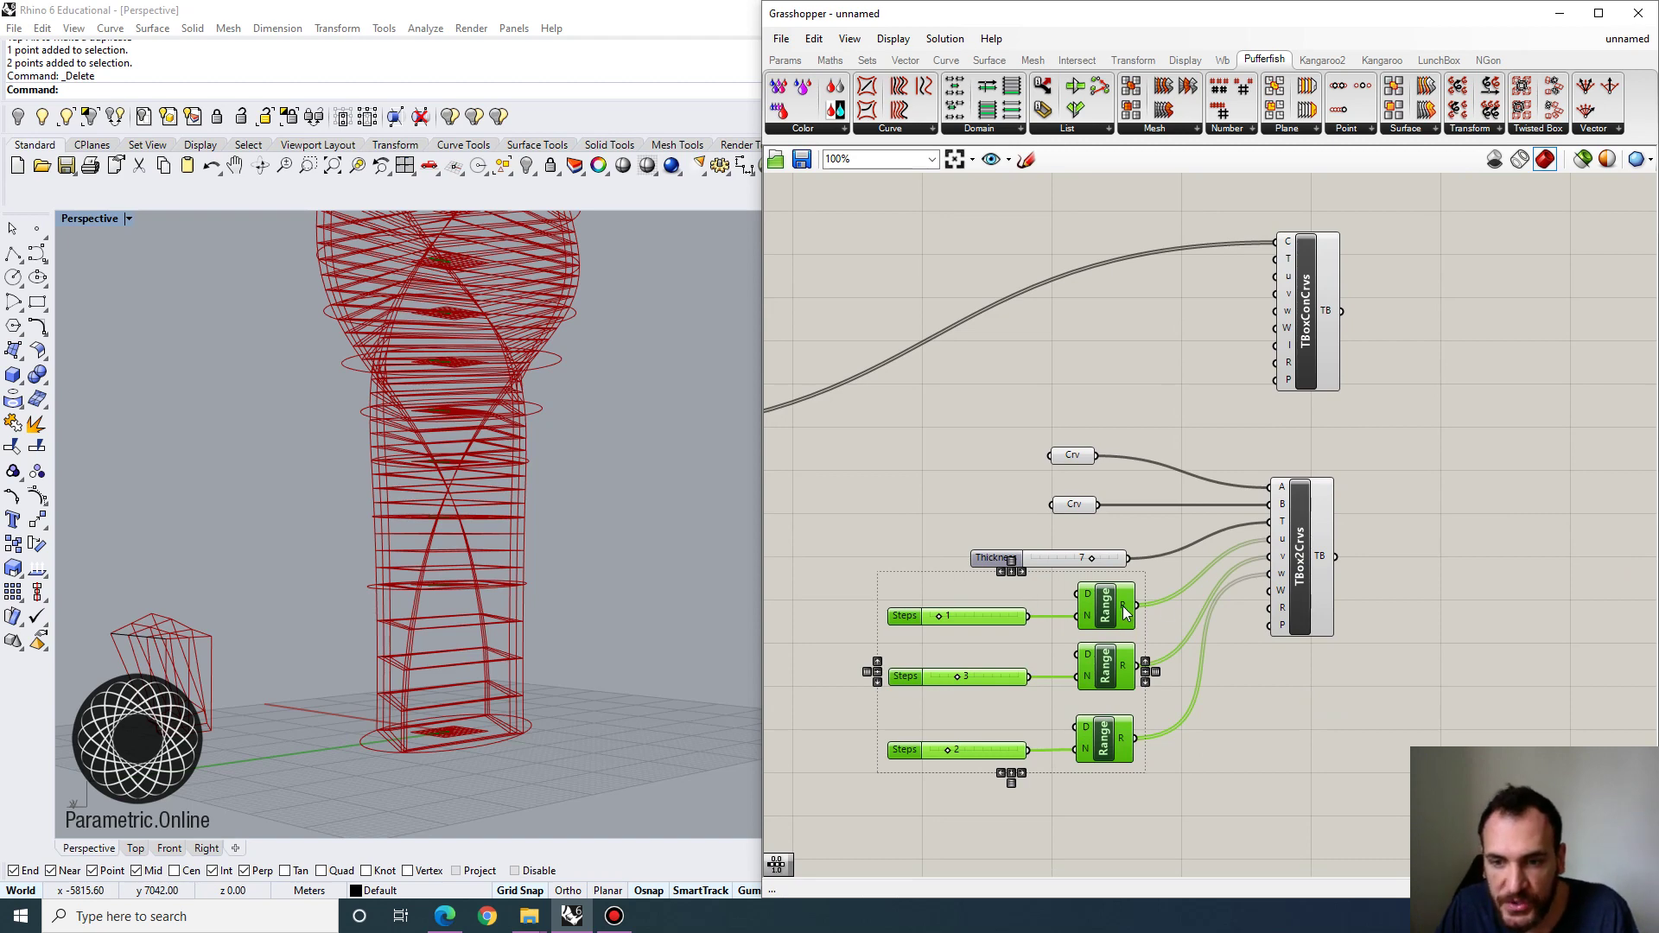
pyautogui.keyDown('alt'); pyautogui.moveTo(1123, 606); pyautogui.dragTo(1120, 273); pyautogui.keyUp('alt')
pyautogui.moveTo(1257, 268); pyautogui.dragTo(1246, 443, button='right')
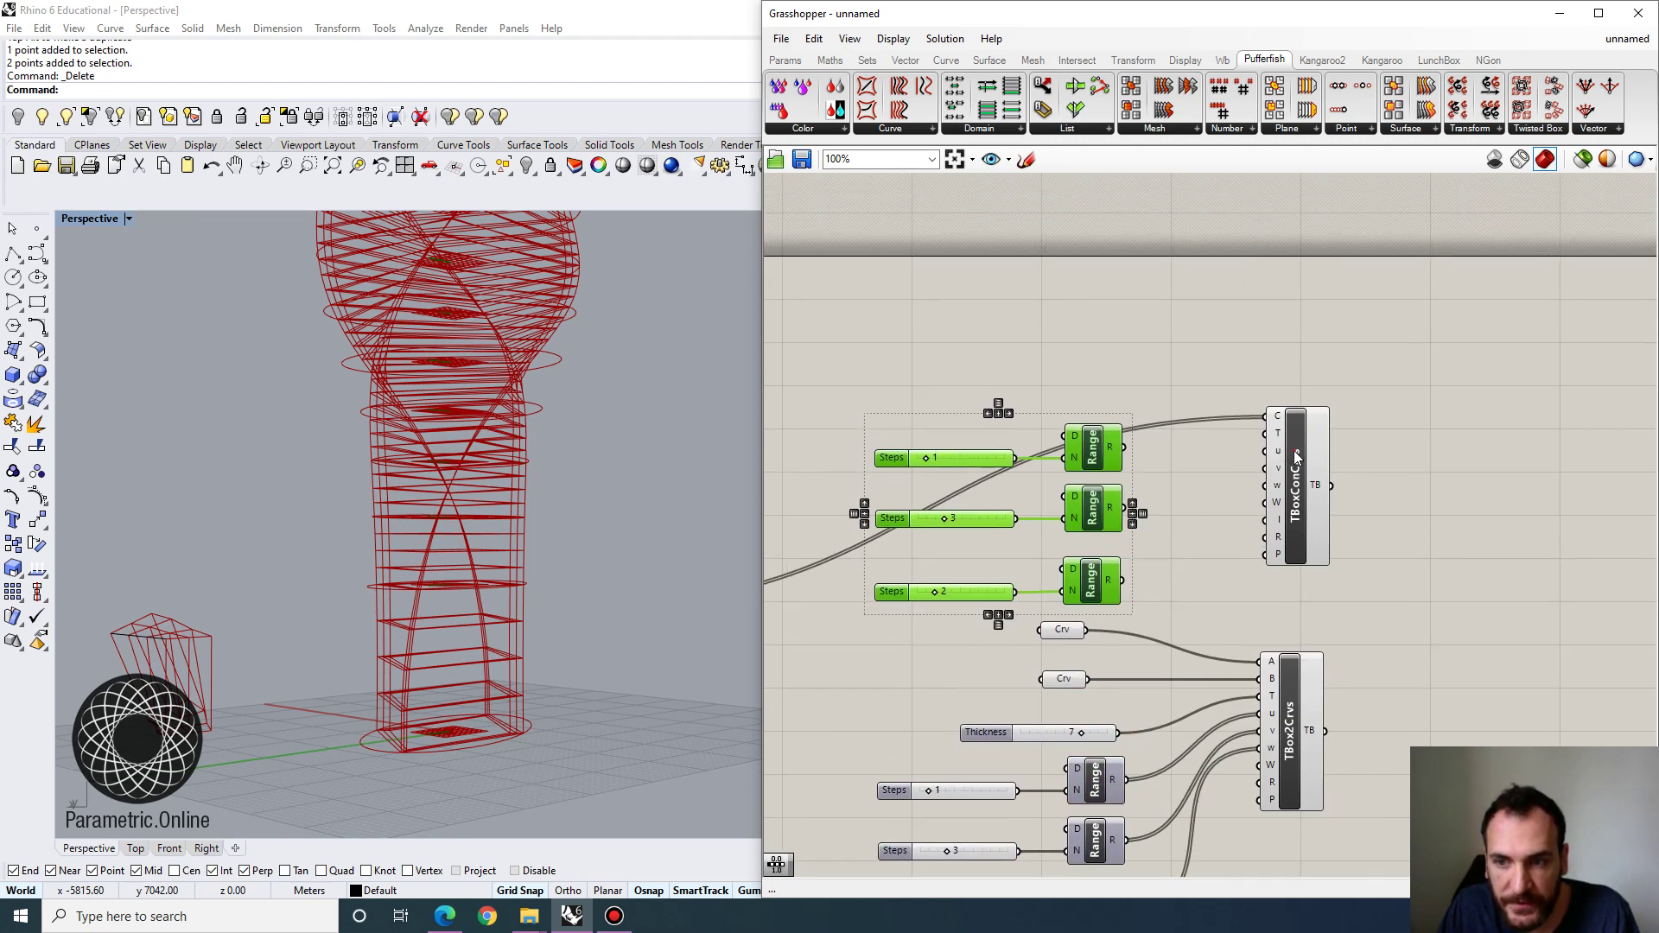
# Move Twisted Box Consecutive Curves up and connect the three copied Range outputs to its u, v and w inputs.
pyautogui.moveTo(1294, 456); pyautogui.dragTo(1296, 361)
pyautogui.click(1173, 377)
pyautogui.scroll(1, 1159, 398)
pyautogui.moveTo(1119, 455); pyautogui.dragTo(1119, 526)
pyautogui.moveTo(1115, 611); pyautogui.dragTo(1291, 394)
pyautogui.moveTo(1330, 418); pyautogui.dragTo(1336, 493)
pyautogui.click(1185, 610)
# Set the Steps slider of the Range feeding the u input of Twisted Box Consecutive Curves to 2.
pyautogui.scroll(2, 1059, 476)
pyautogui.moveTo(1043, 480); pyautogui.dragTo(1070, 504, button='right')
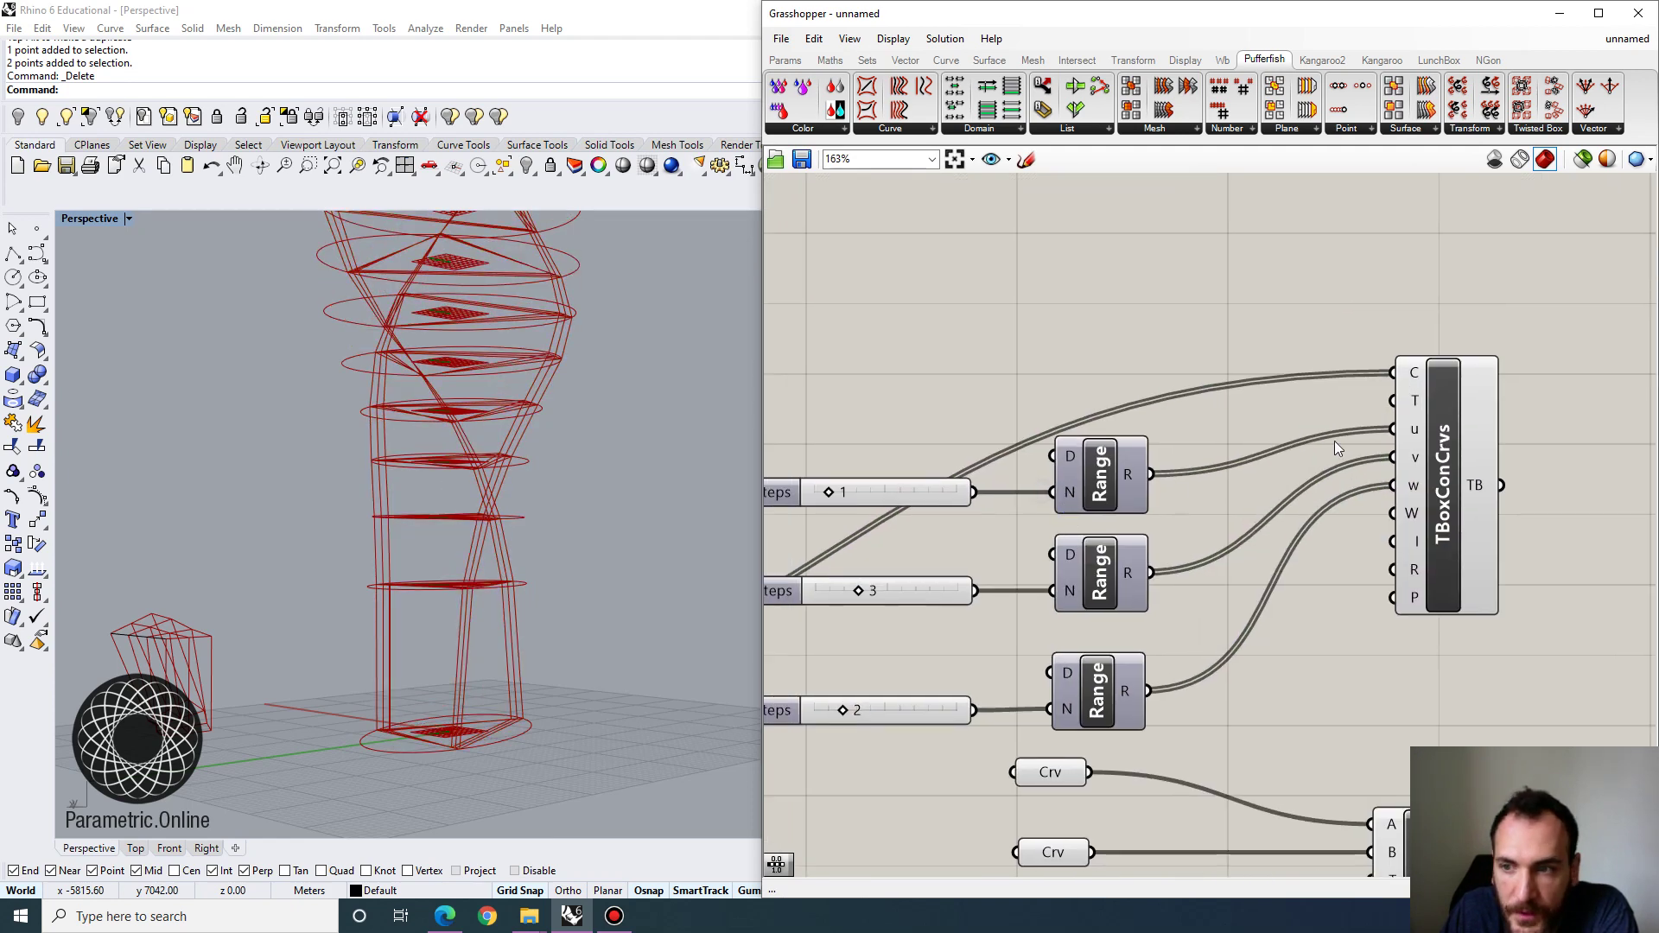
pyautogui.moveTo(544, 541); pyautogui.dragTo(562, 609, button='right')
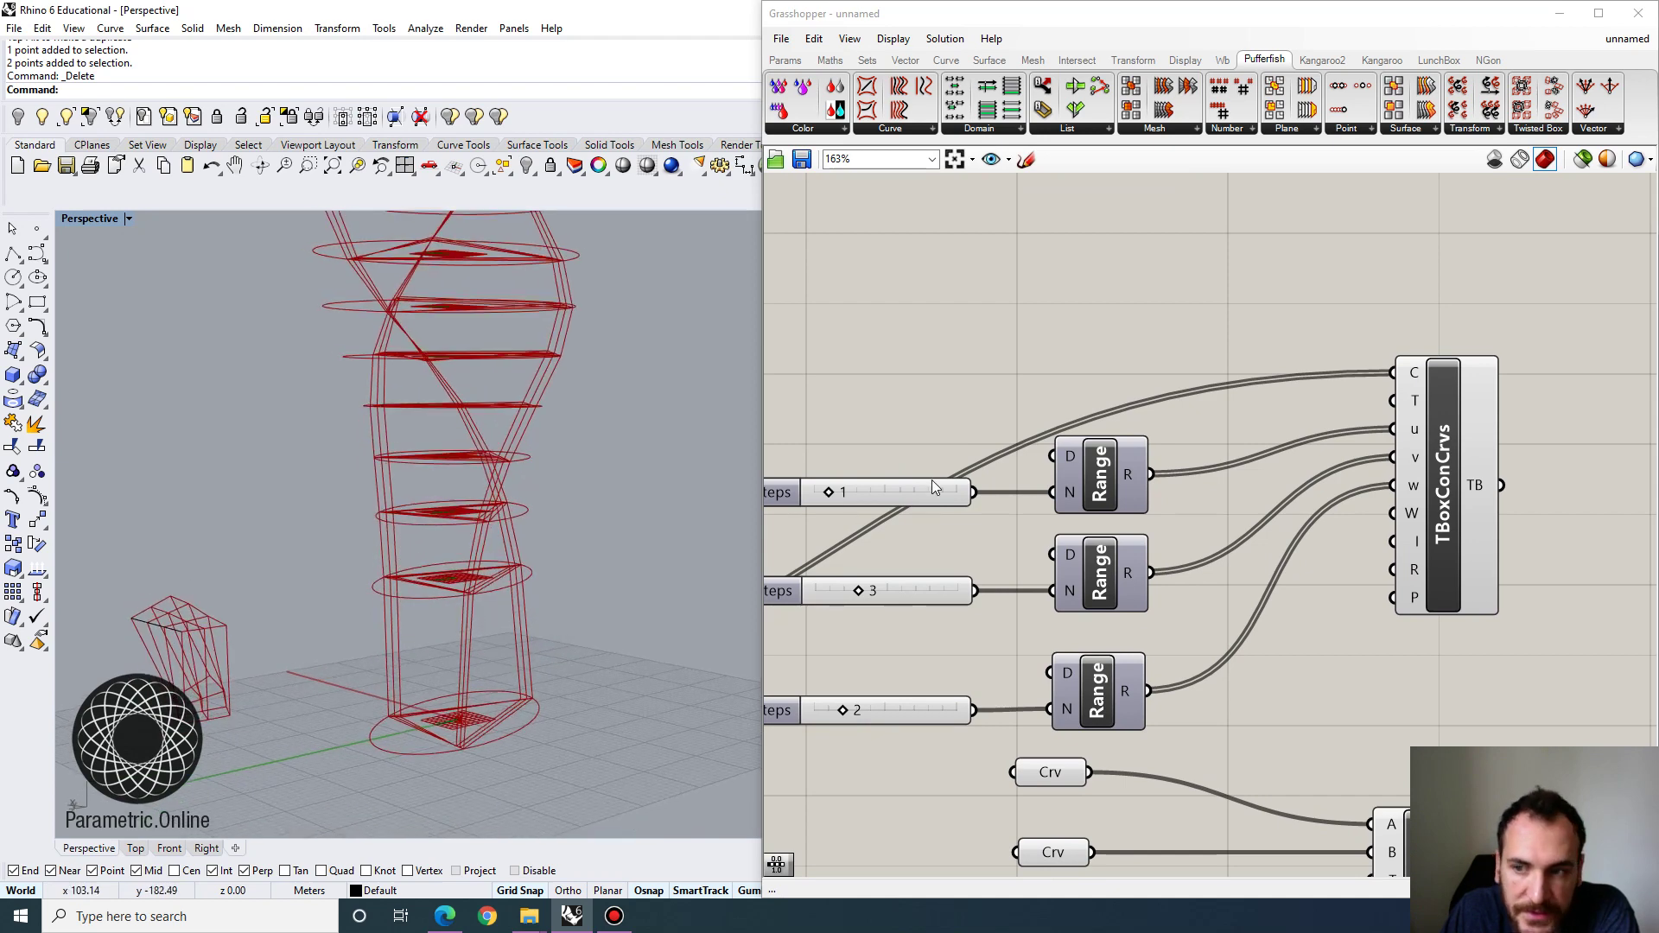
pyautogui.moveTo(826, 492)
pyautogui.mouseDown()
pyautogui.moveTo(866, 488)
pyautogui.moveTo(843, 489)
pyautogui.mouseUp()
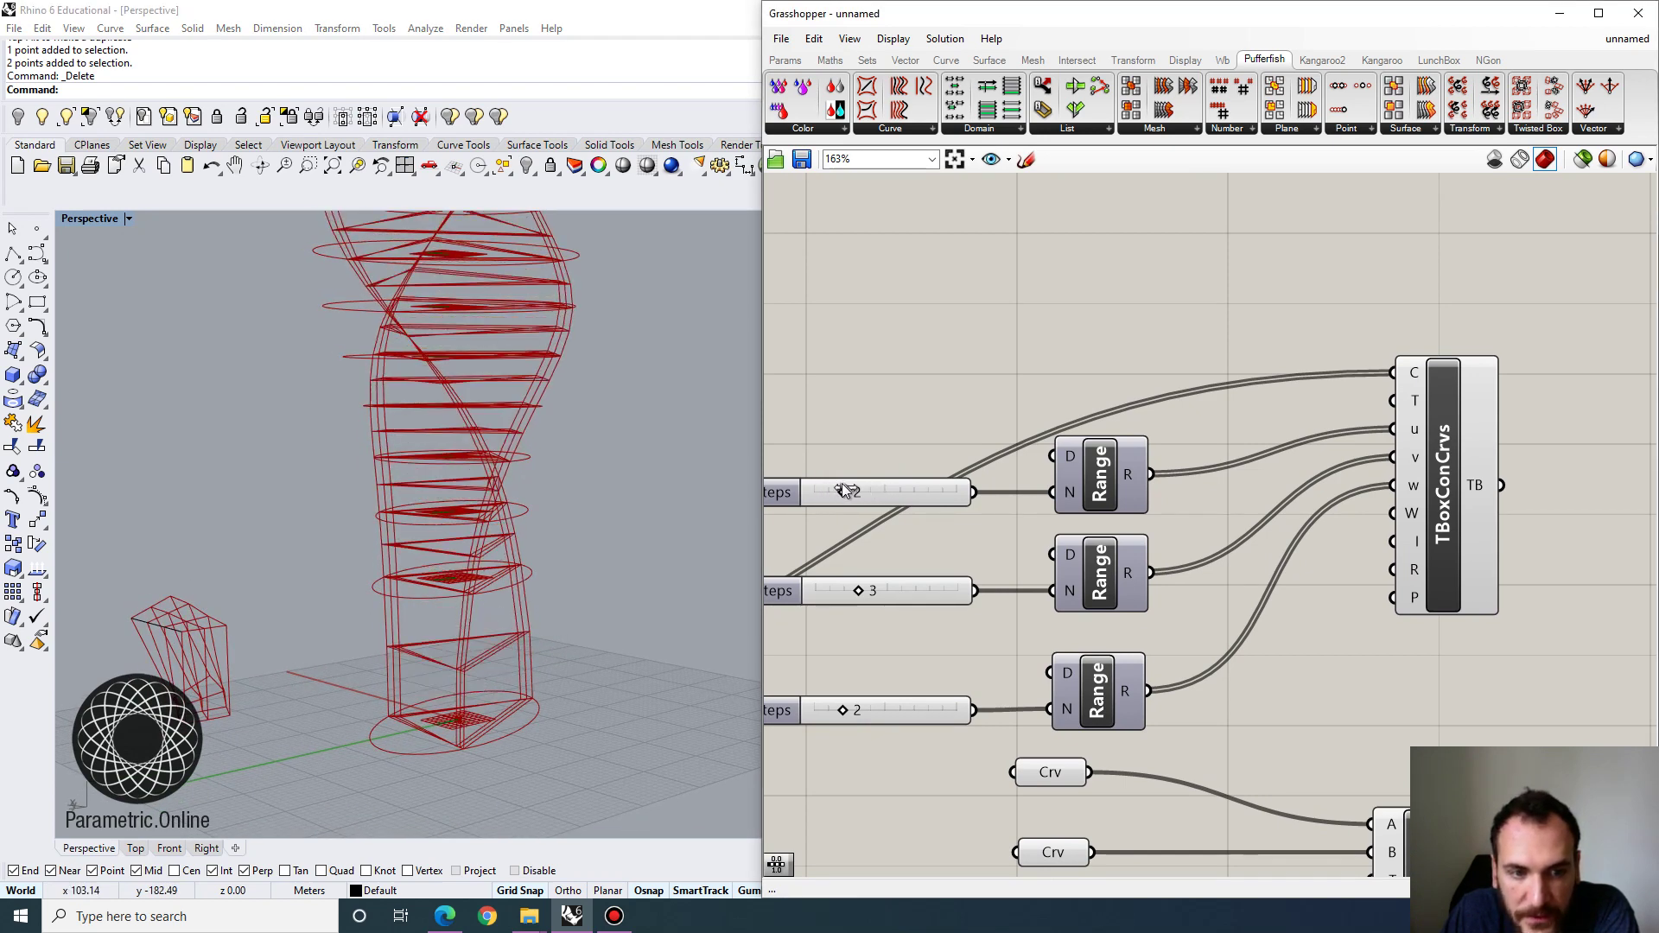
# Try feeding the uppermost graph mapper's output into the u input of Twisted Box Consecutive Curves in place of the Range.
pyautogui.scroll(-5, 994, 492)
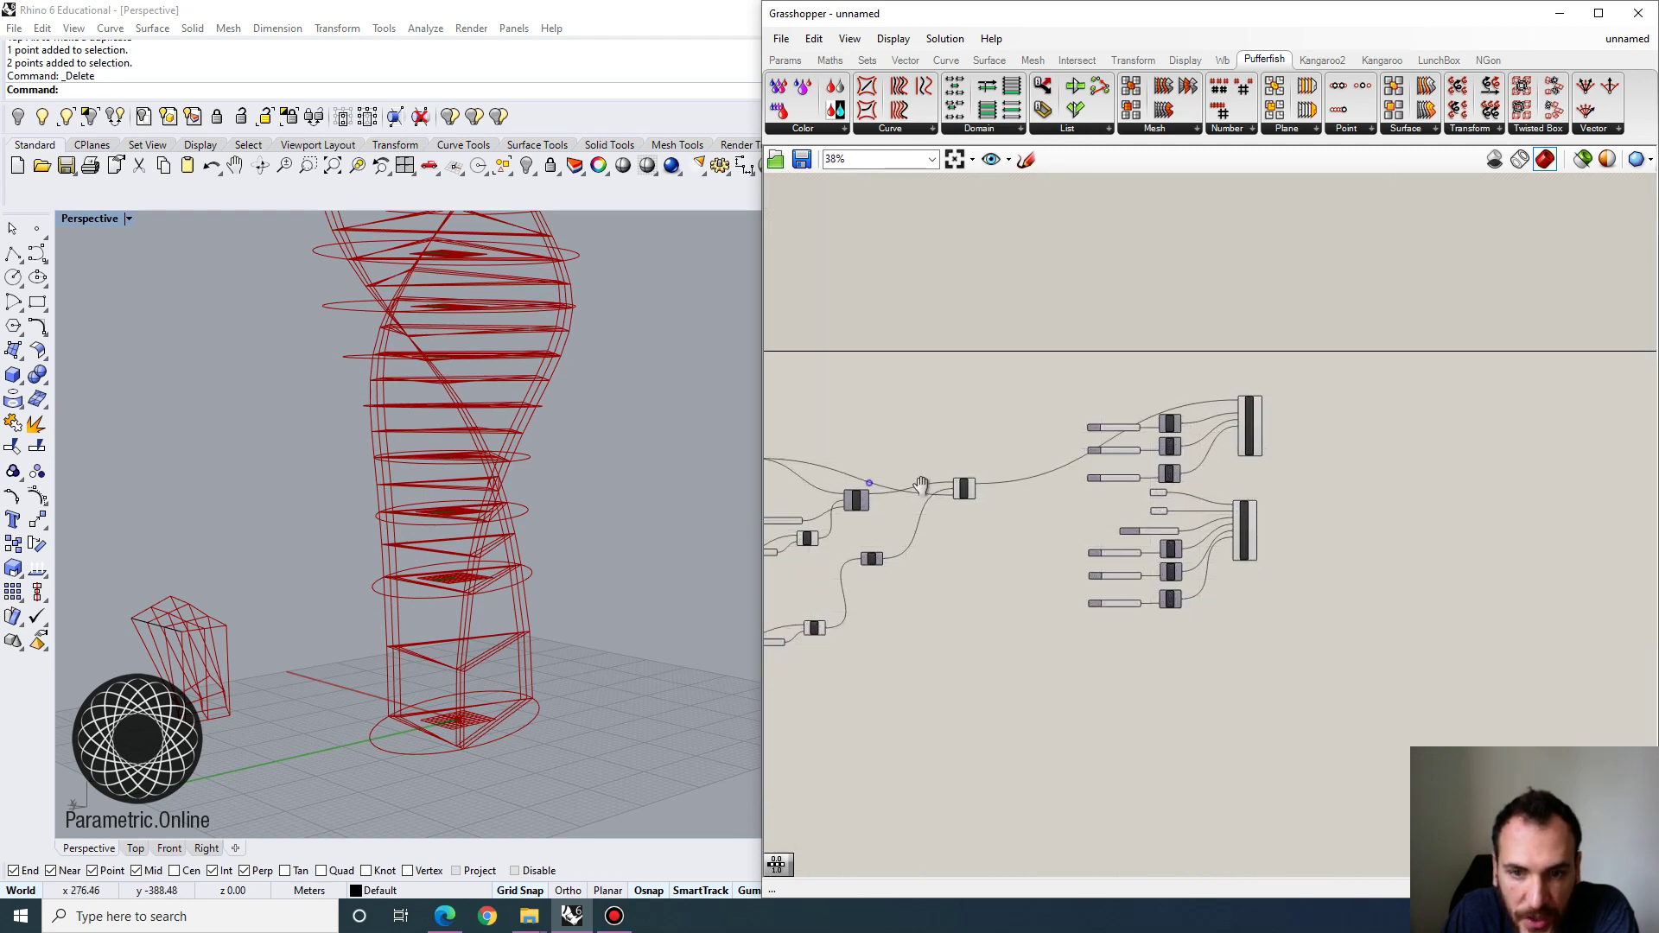
pyautogui.scroll(3, 972, 515)
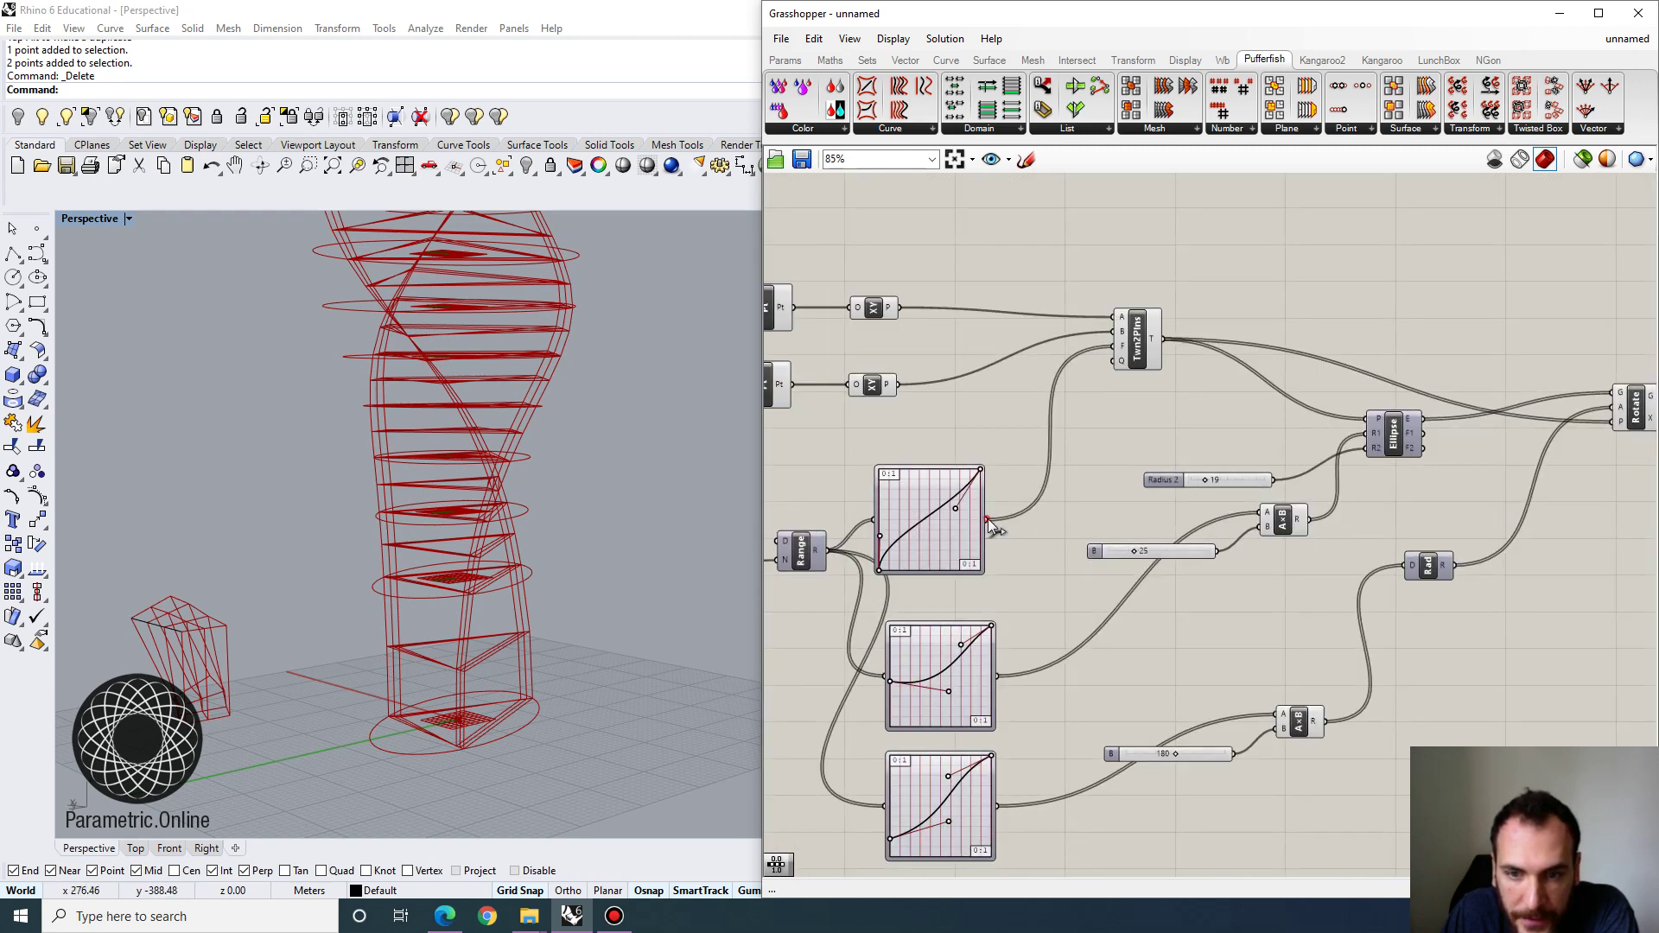
pyautogui.scroll(-2, 994, 518)
pyautogui.scroll(5, 1351, 430)
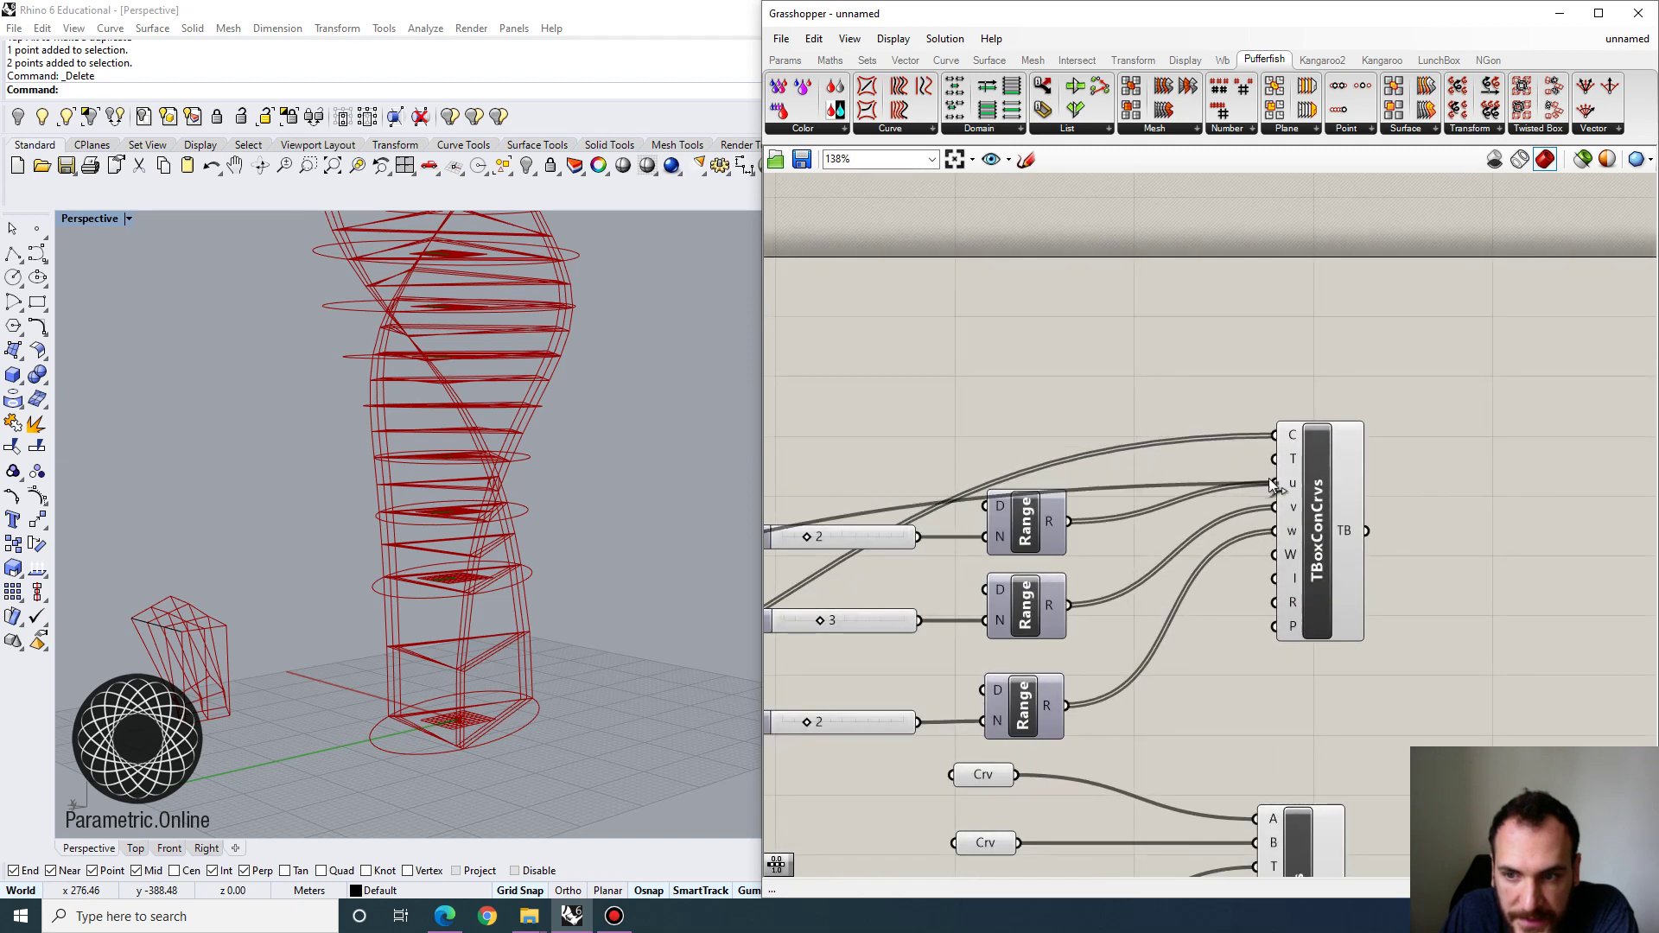
pyautogui.moveTo(1270, 480); pyautogui.dragTo(1272, 483)
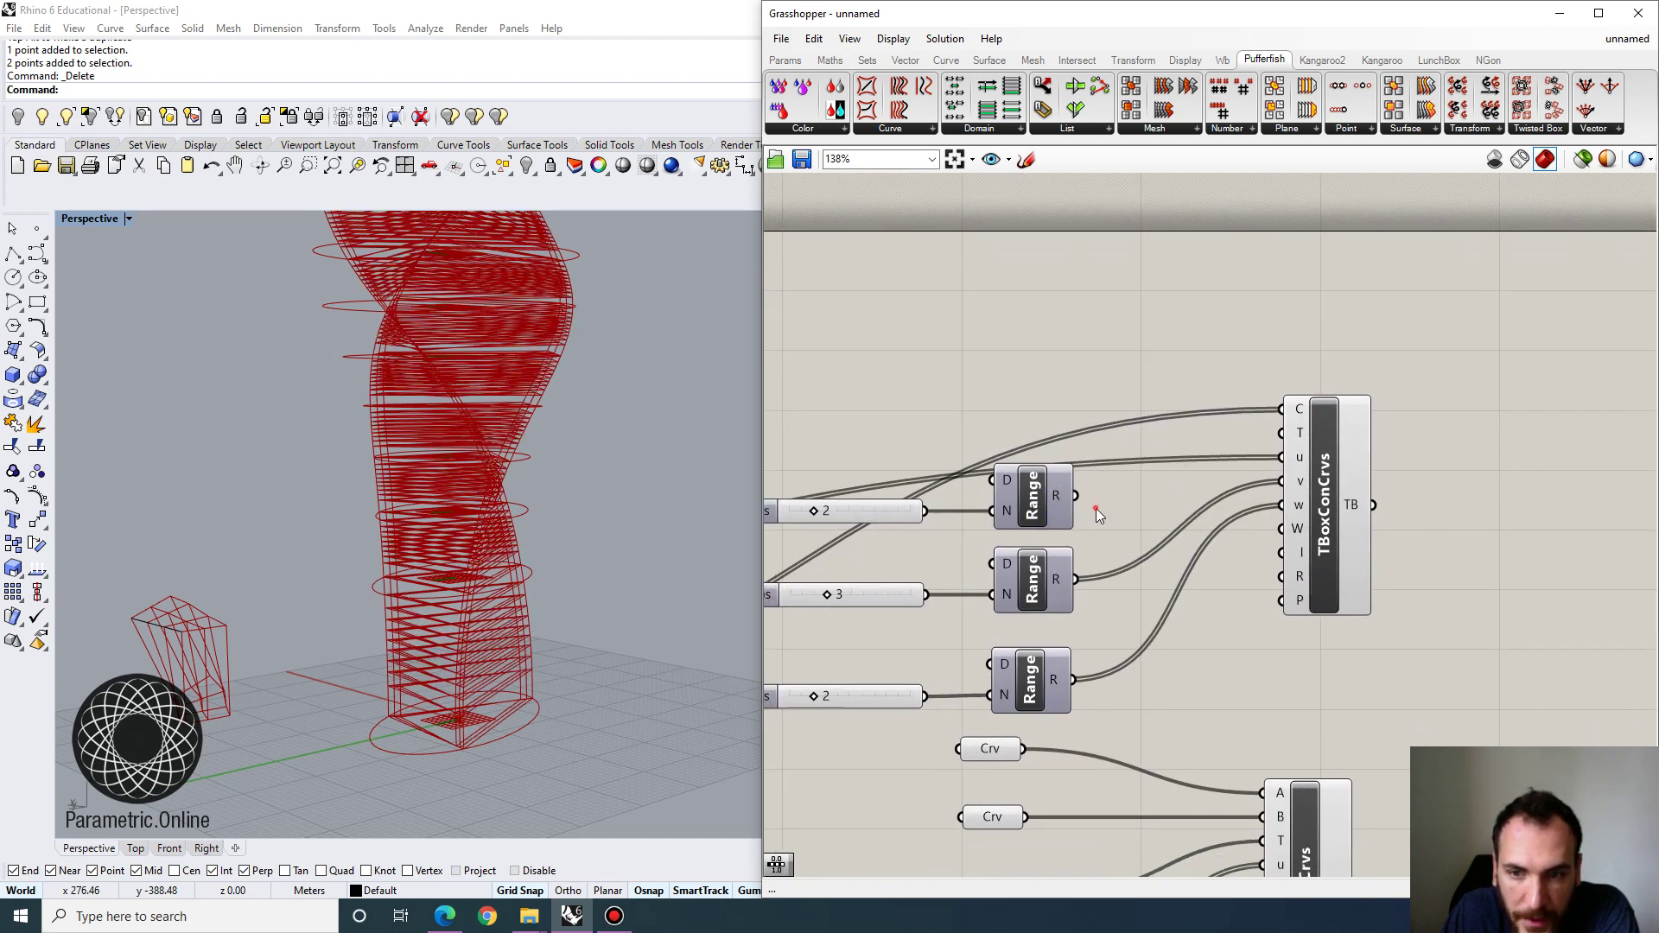
# Delete the disconnected Steps slider and its Range component beside Twisted Box Consecutive Curves.
pyautogui.moveTo(1096, 508); pyautogui.dragTo(862, 411)
pyautogui.scroll(-2, 1184, 494)
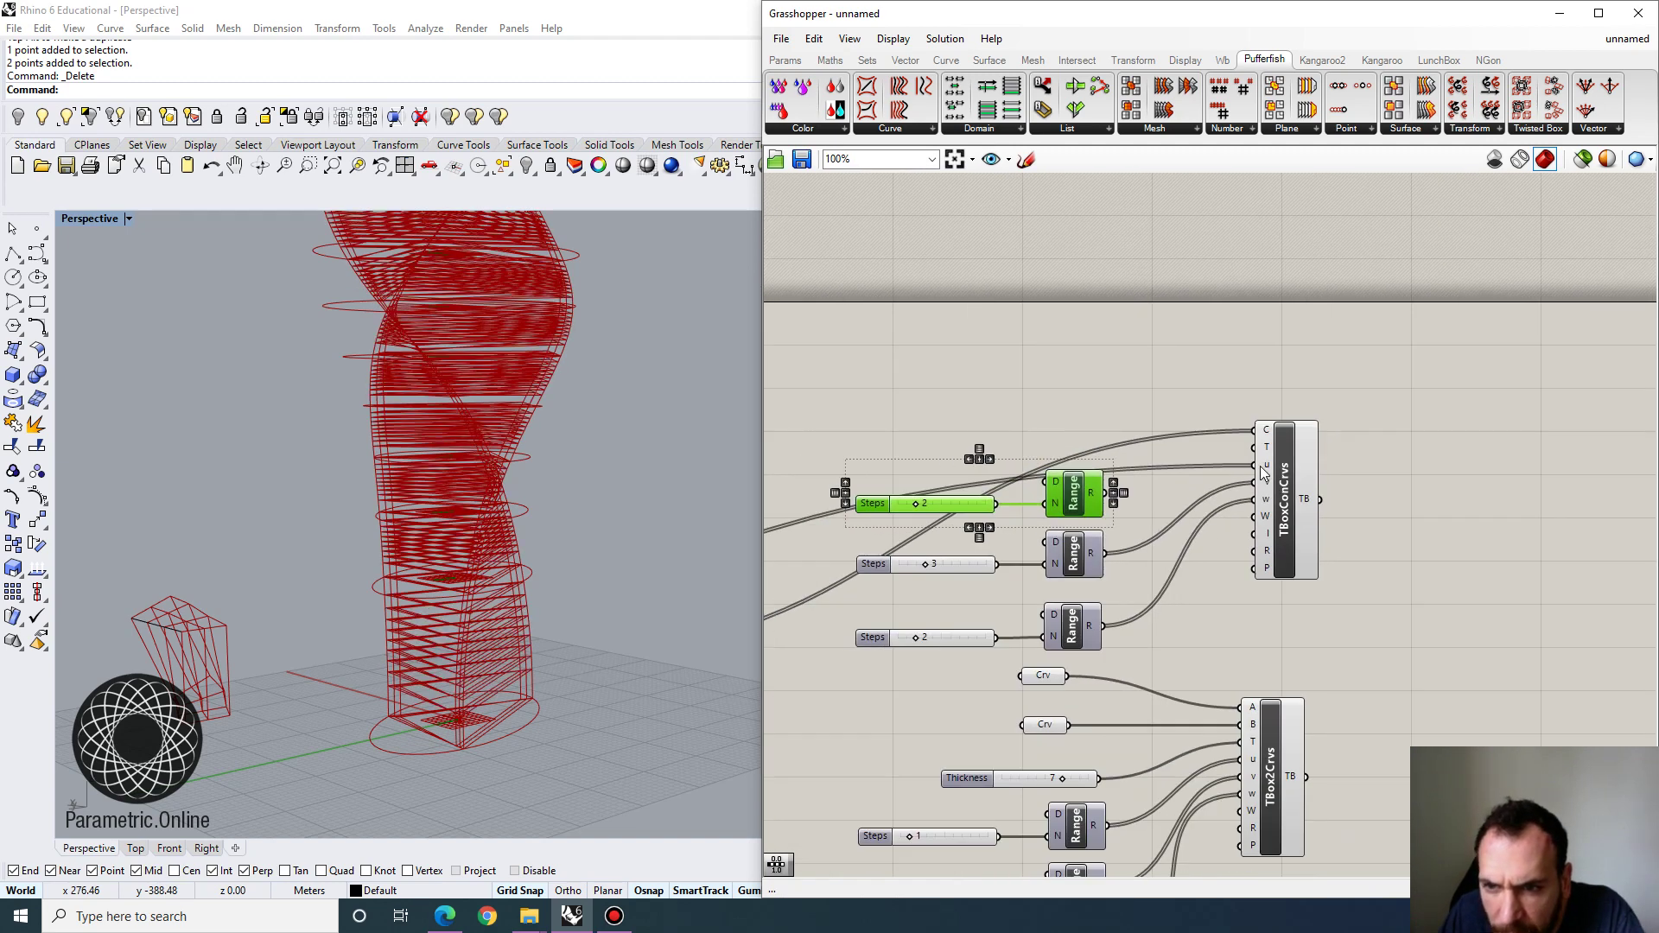
pyautogui.press('Delete')
pyautogui.moveTo(1266, 473)
pyautogui.scroll(-2, 1266, 467)
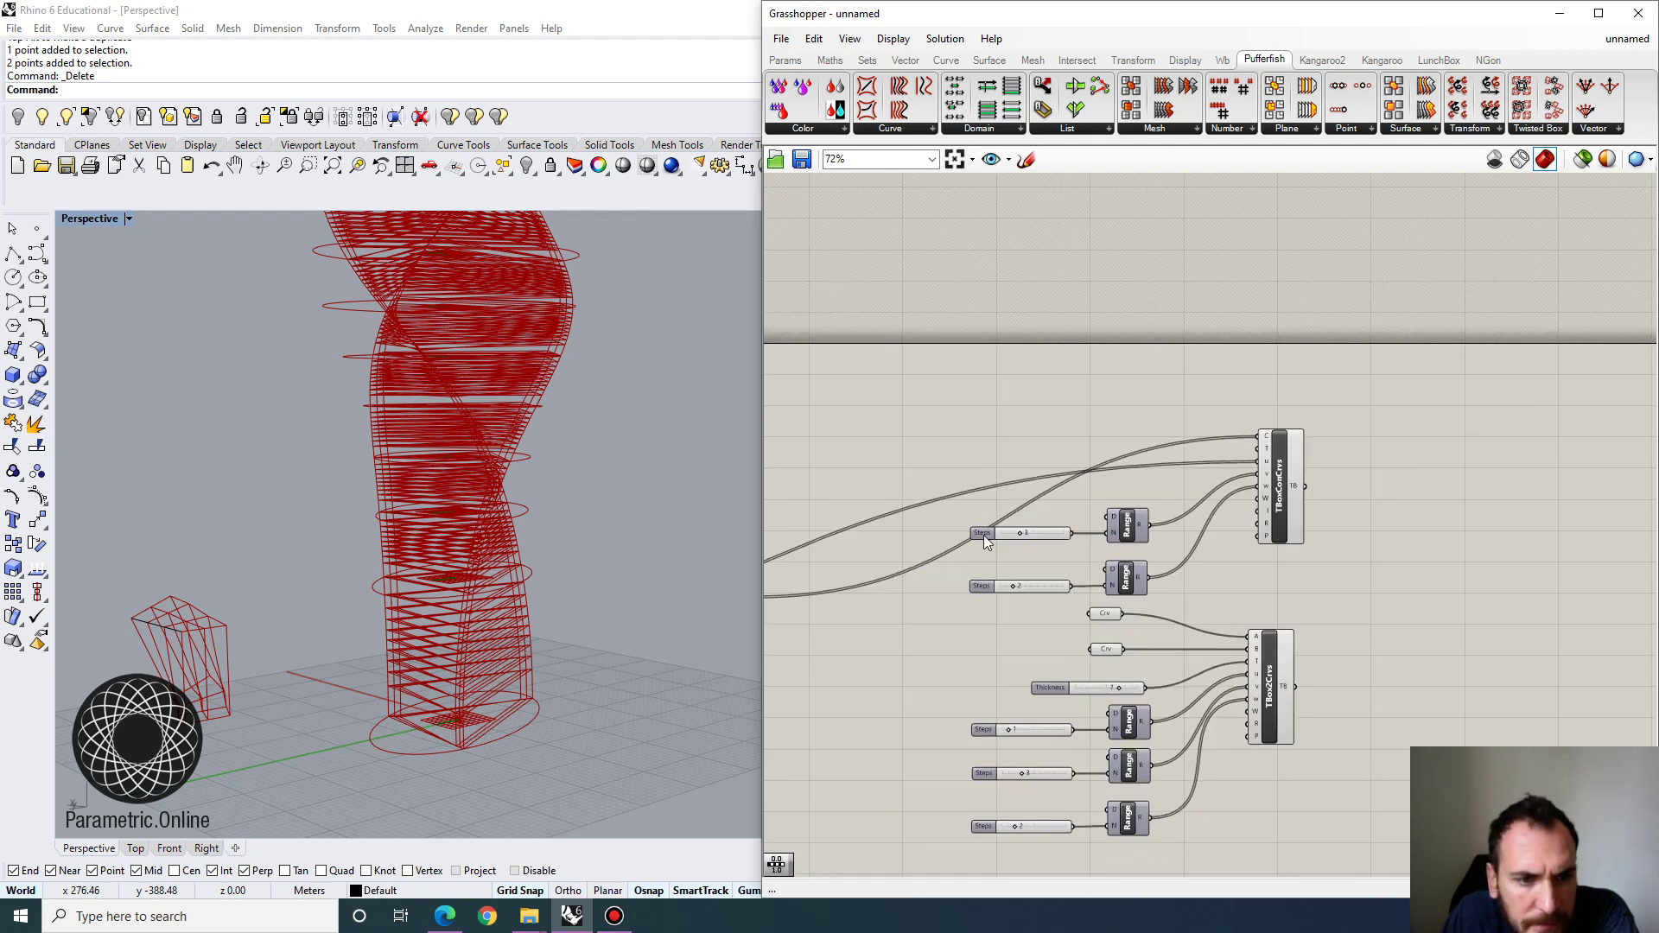
pyautogui.scroll(1, 1080, 509)
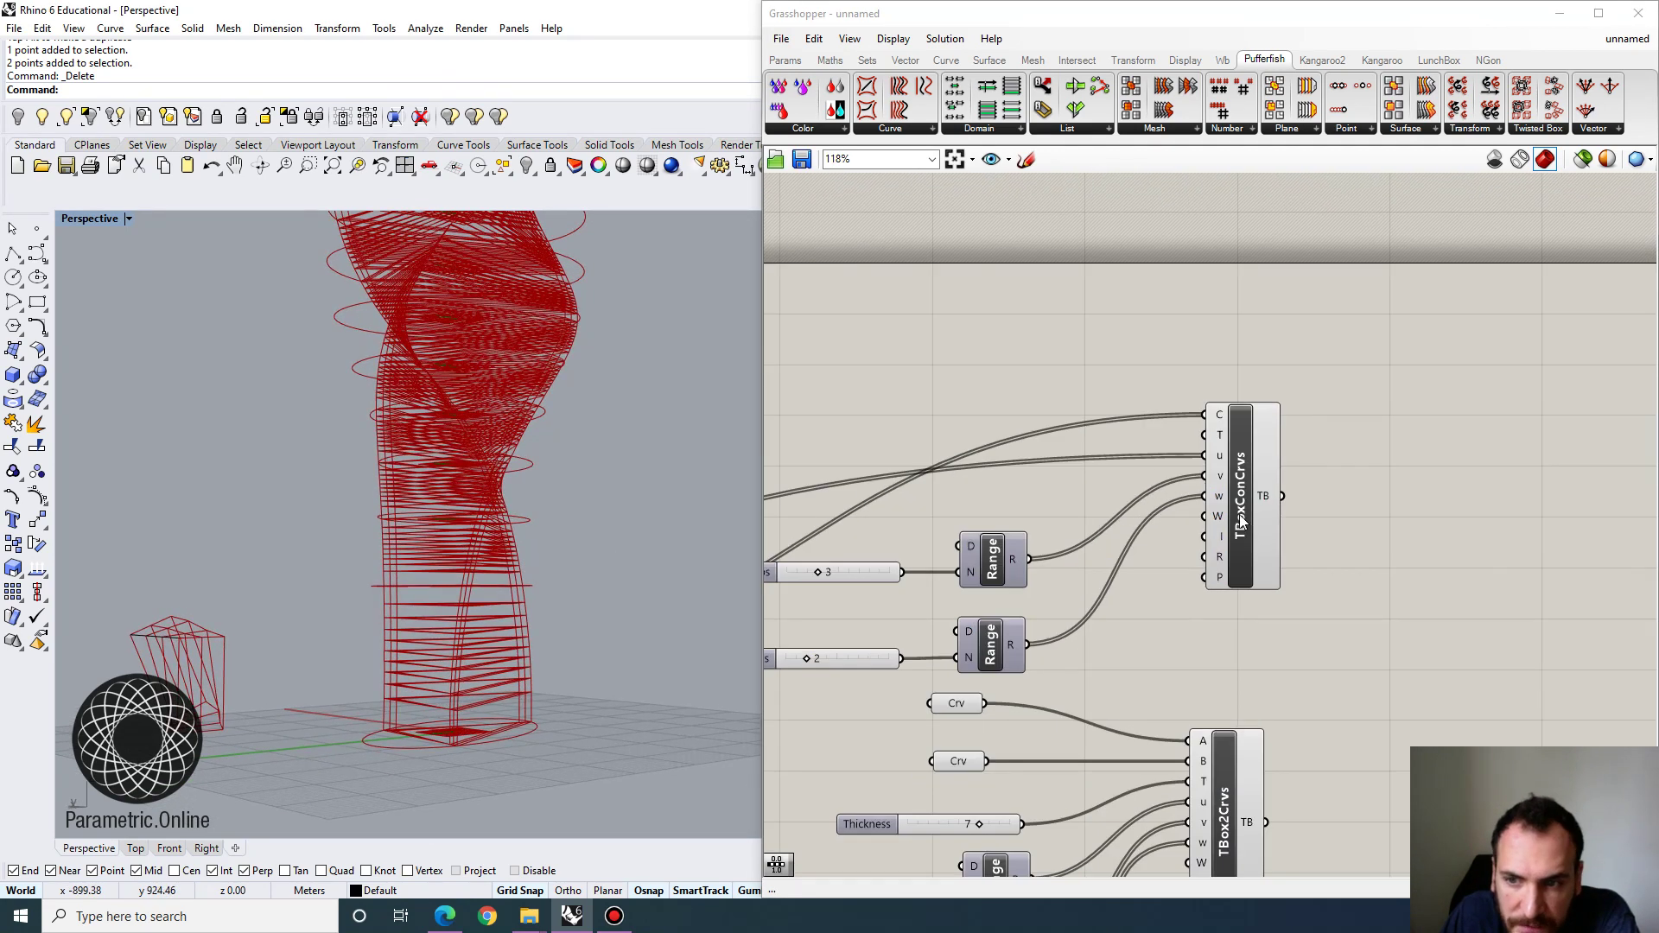
# Highlight the Twisted Box Consecutive Curves result, then undo the Range deletion and the graph mapper connection to the u input.
pyautogui.click(1237, 506)
pyautogui.scroll(1, 1239, 498)
pyautogui.scroll(-2, 1243, 488)
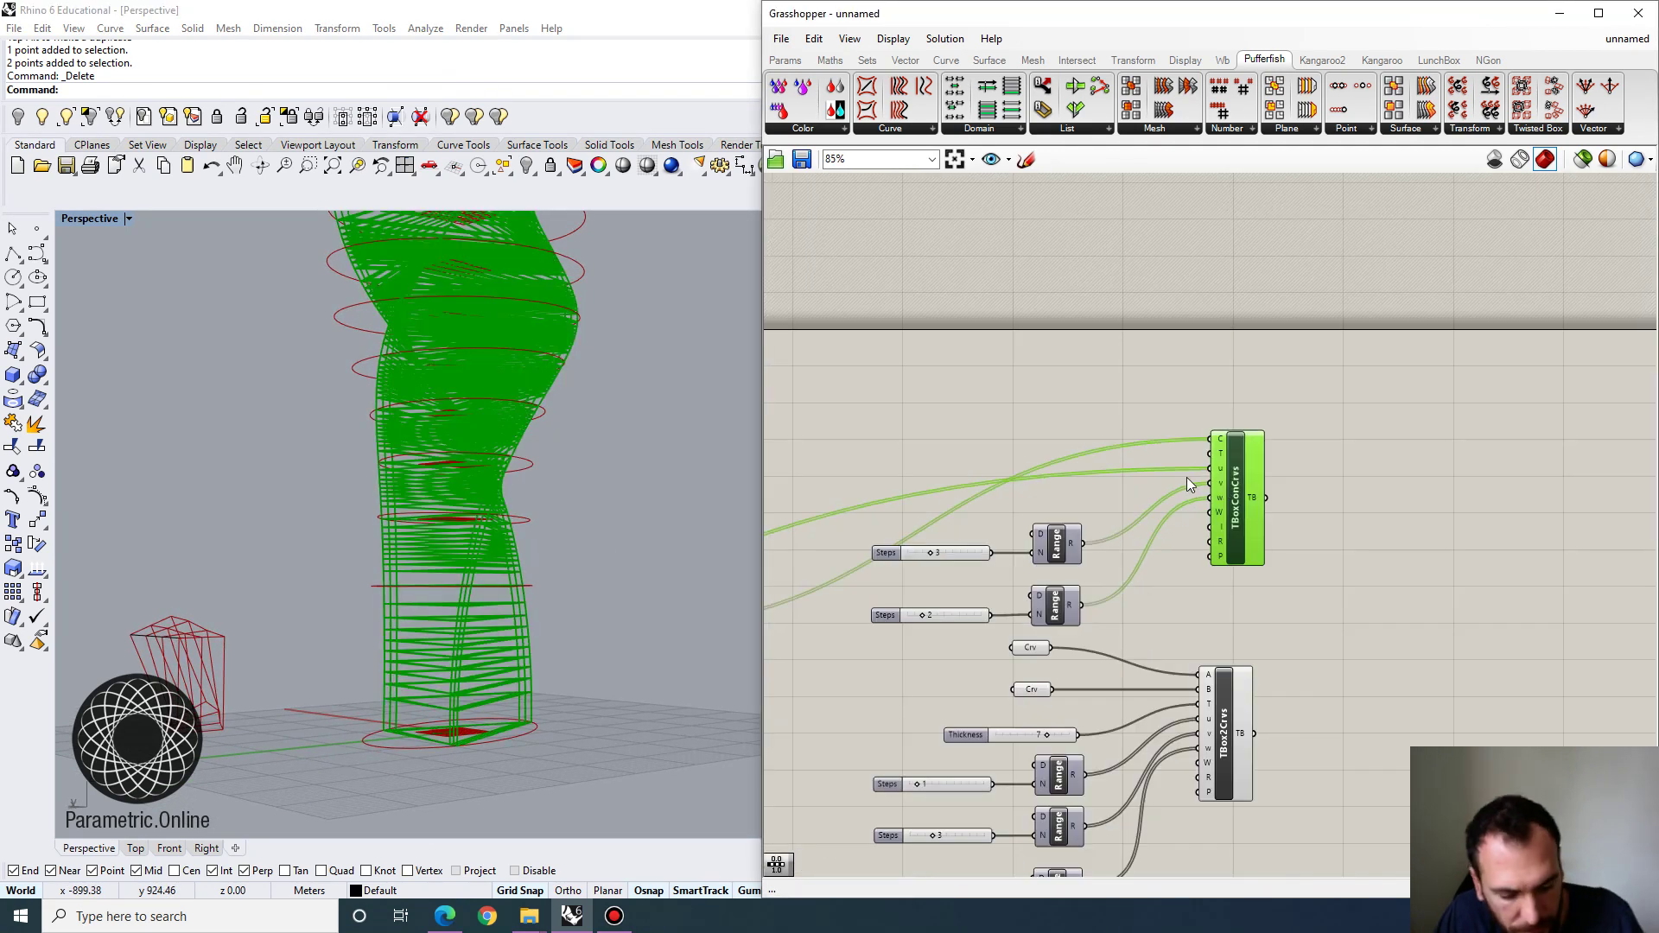
pyautogui.hotkey('ctrl', 'z')
pyautogui.hotkey('ctrl', 'z')
pyautogui.click(1035, 342)
# Set the Steps slider of the Range feeding the u input of Twisted Box Consecutive Curves to 1.
pyautogui.scroll(1, 1099, 452)
pyautogui.scroll(1, 1099, 451)
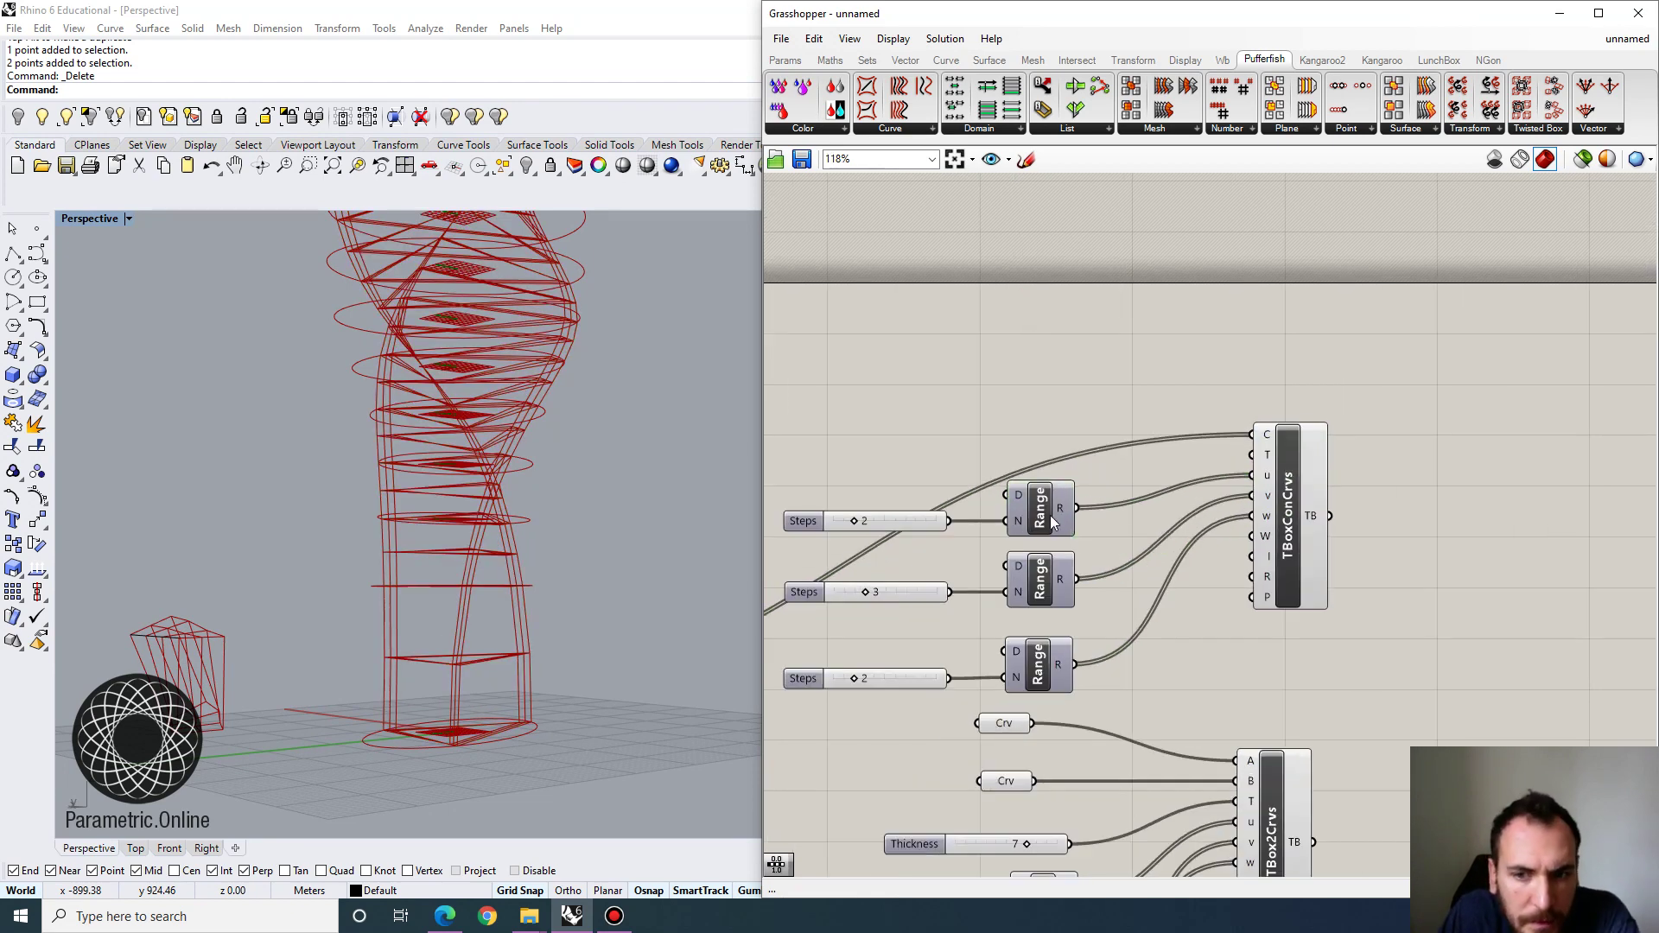
pyautogui.click(1048, 498)
pyautogui.scroll(2, 973, 505)
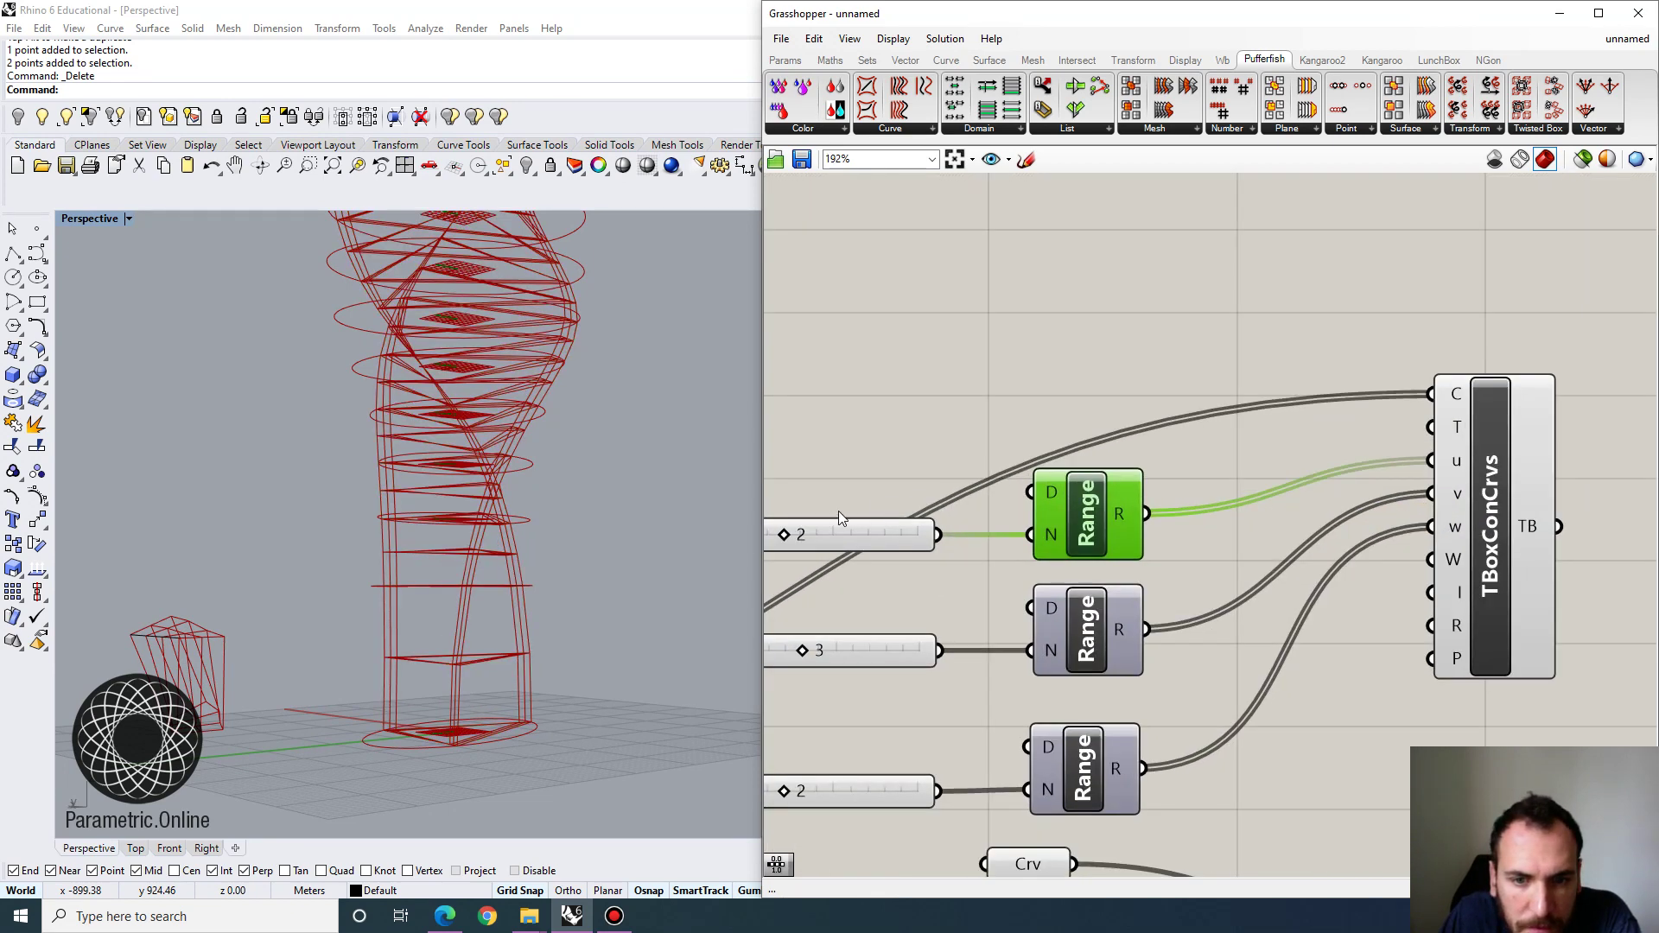
pyautogui.moveTo(781, 532)
pyautogui.mouseDown()
pyautogui.moveTo(817, 536)
pyautogui.moveTo(778, 541)
pyautogui.mouseUp()
pyautogui.moveTo(819, 508); pyautogui.dragTo(962, 527, button='right')
pyautogui.moveTo(928, 553); pyautogui.dragTo(909, 555)
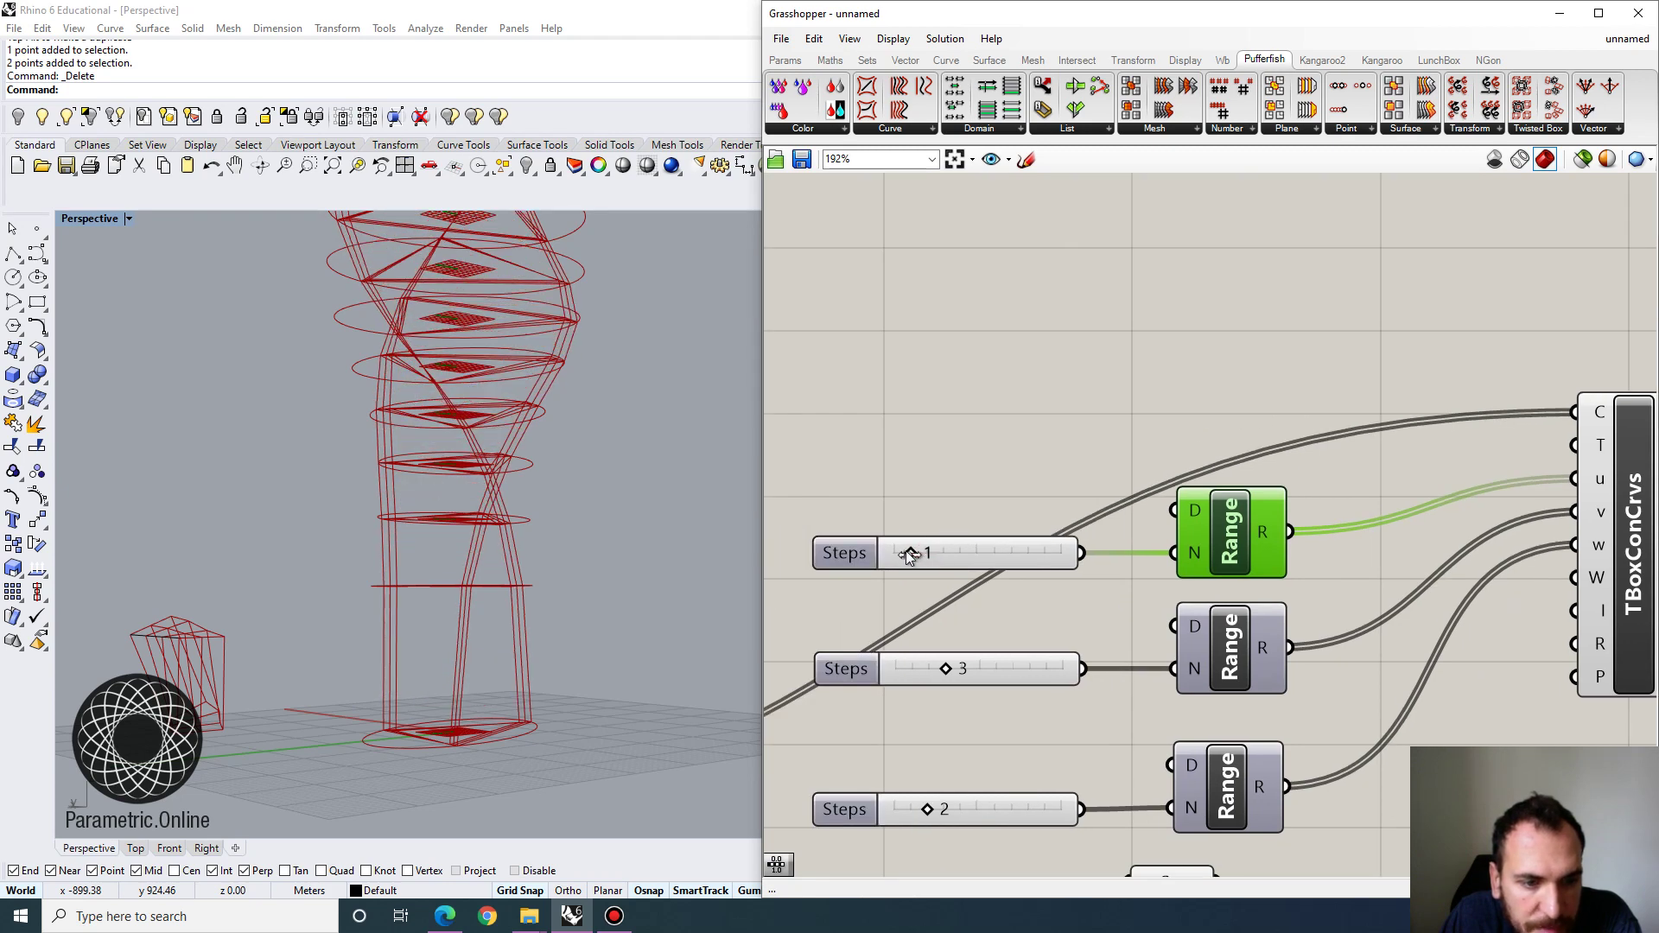
# Examine how the twisted boxes span between the rotated ellipses near the tower's base.
pyautogui.scroll(-2, 693, 543)
pyautogui.moveTo(998, 546); pyautogui.dragTo(1028, 594, button='right')
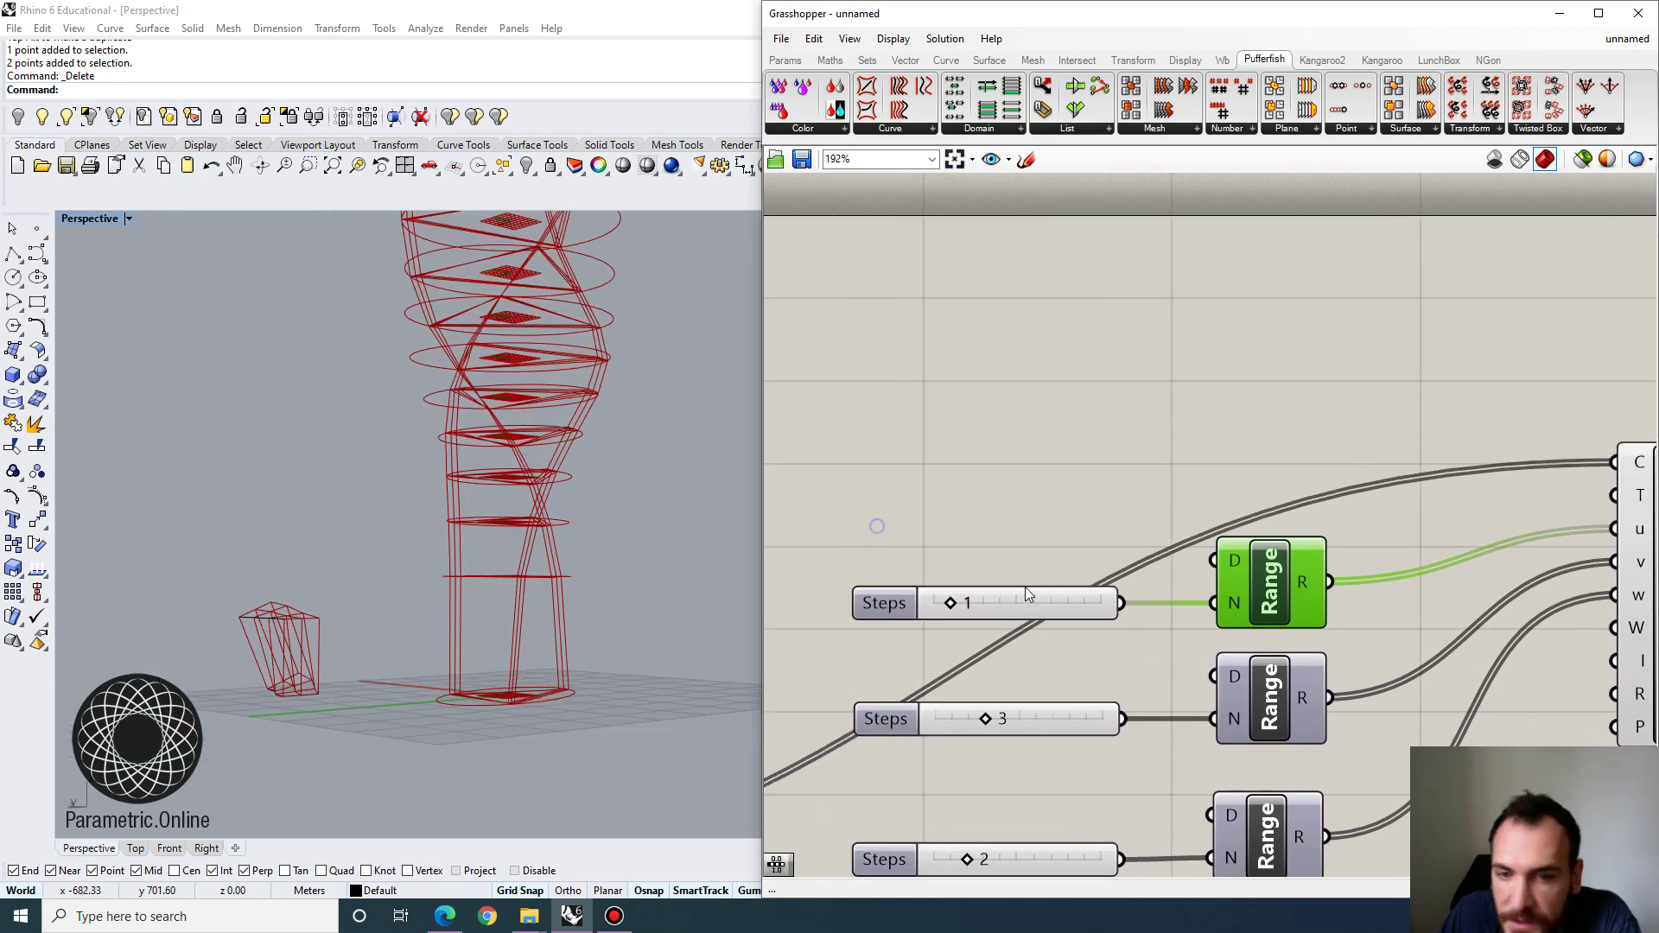
pyautogui.scroll(3, 640, 584)
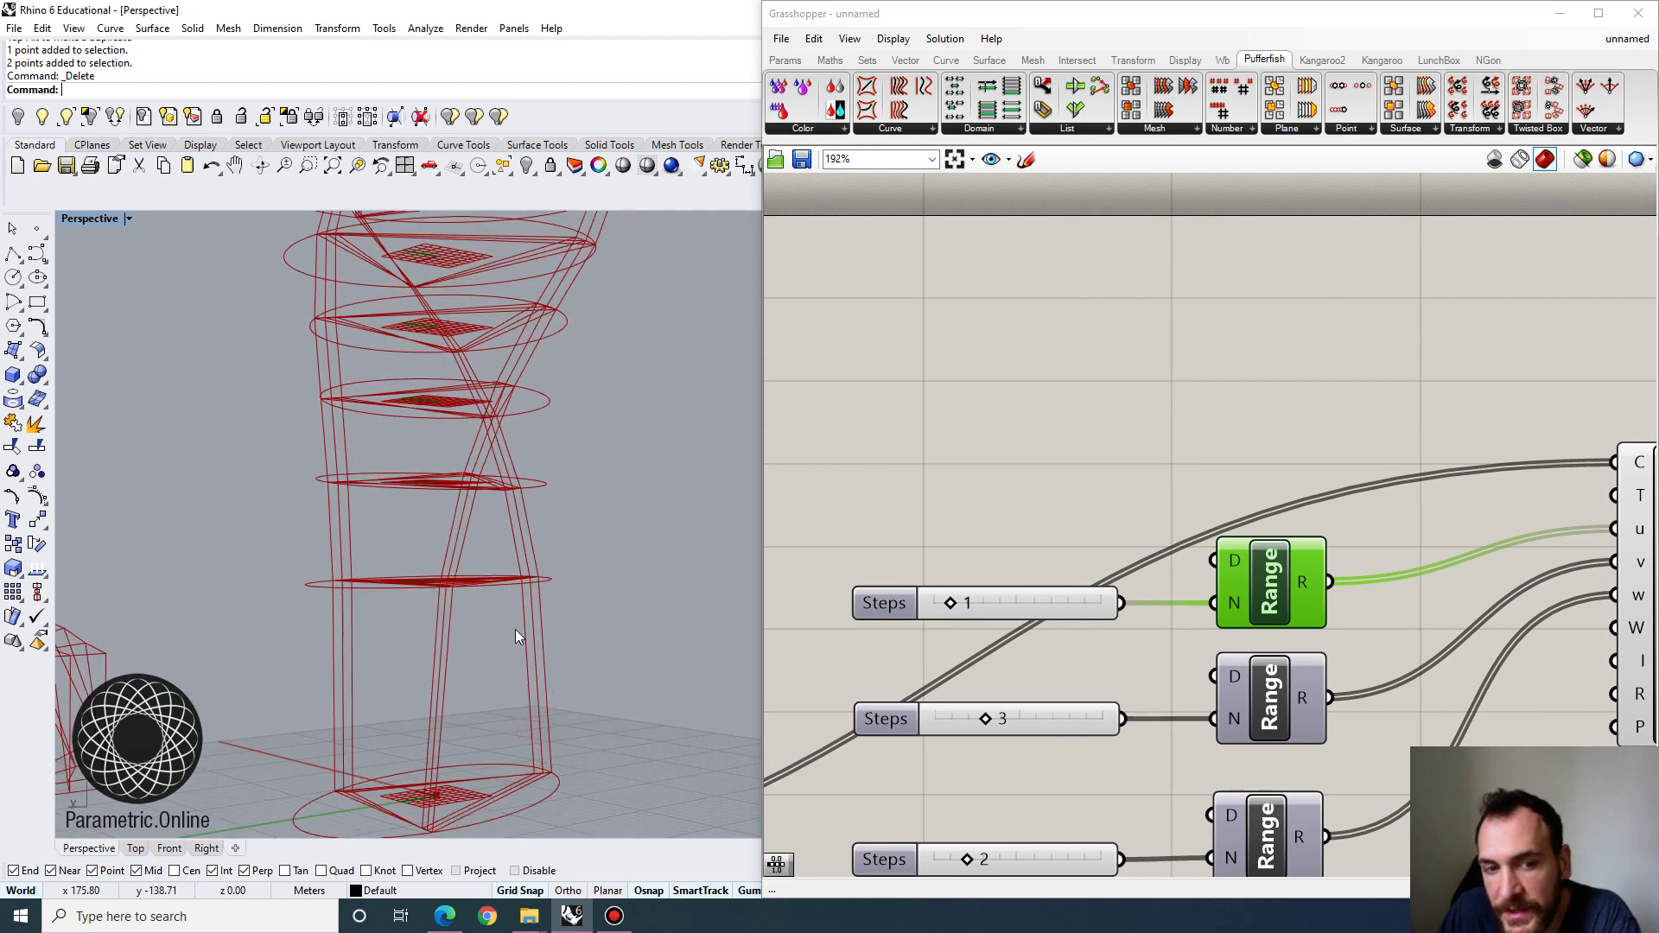
pyautogui.scroll(-3, 600, 583)
pyautogui.scroll(4, 519, 596)
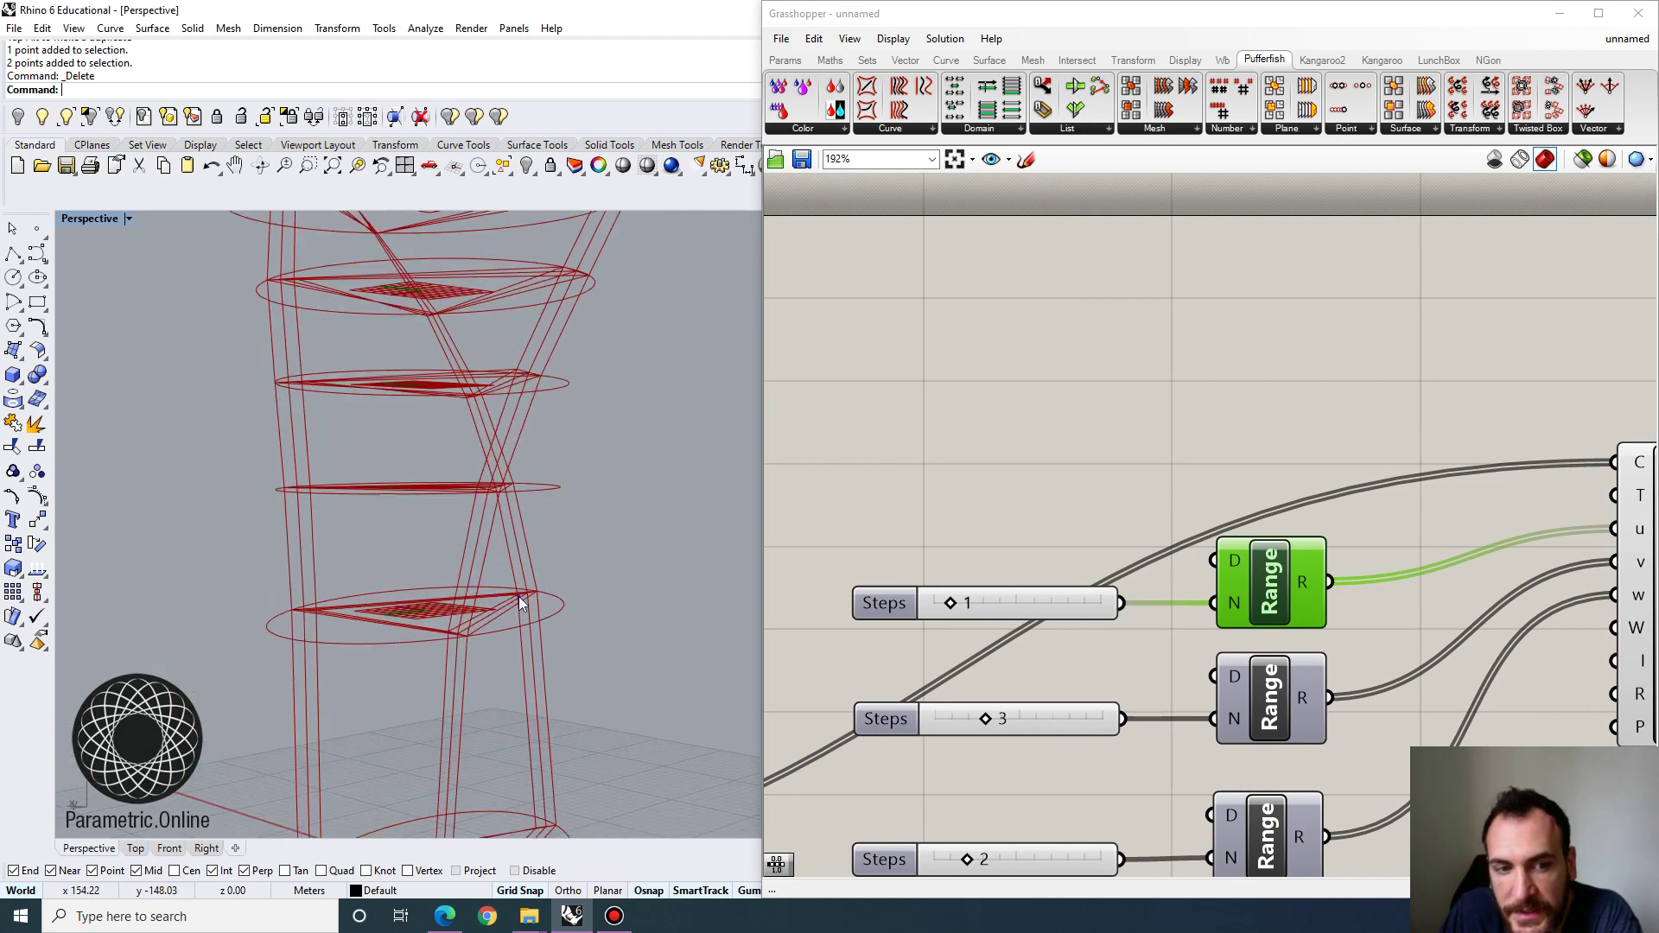
pyautogui.moveTo(539, 567); pyautogui.dragTo(542, 622, button='right')
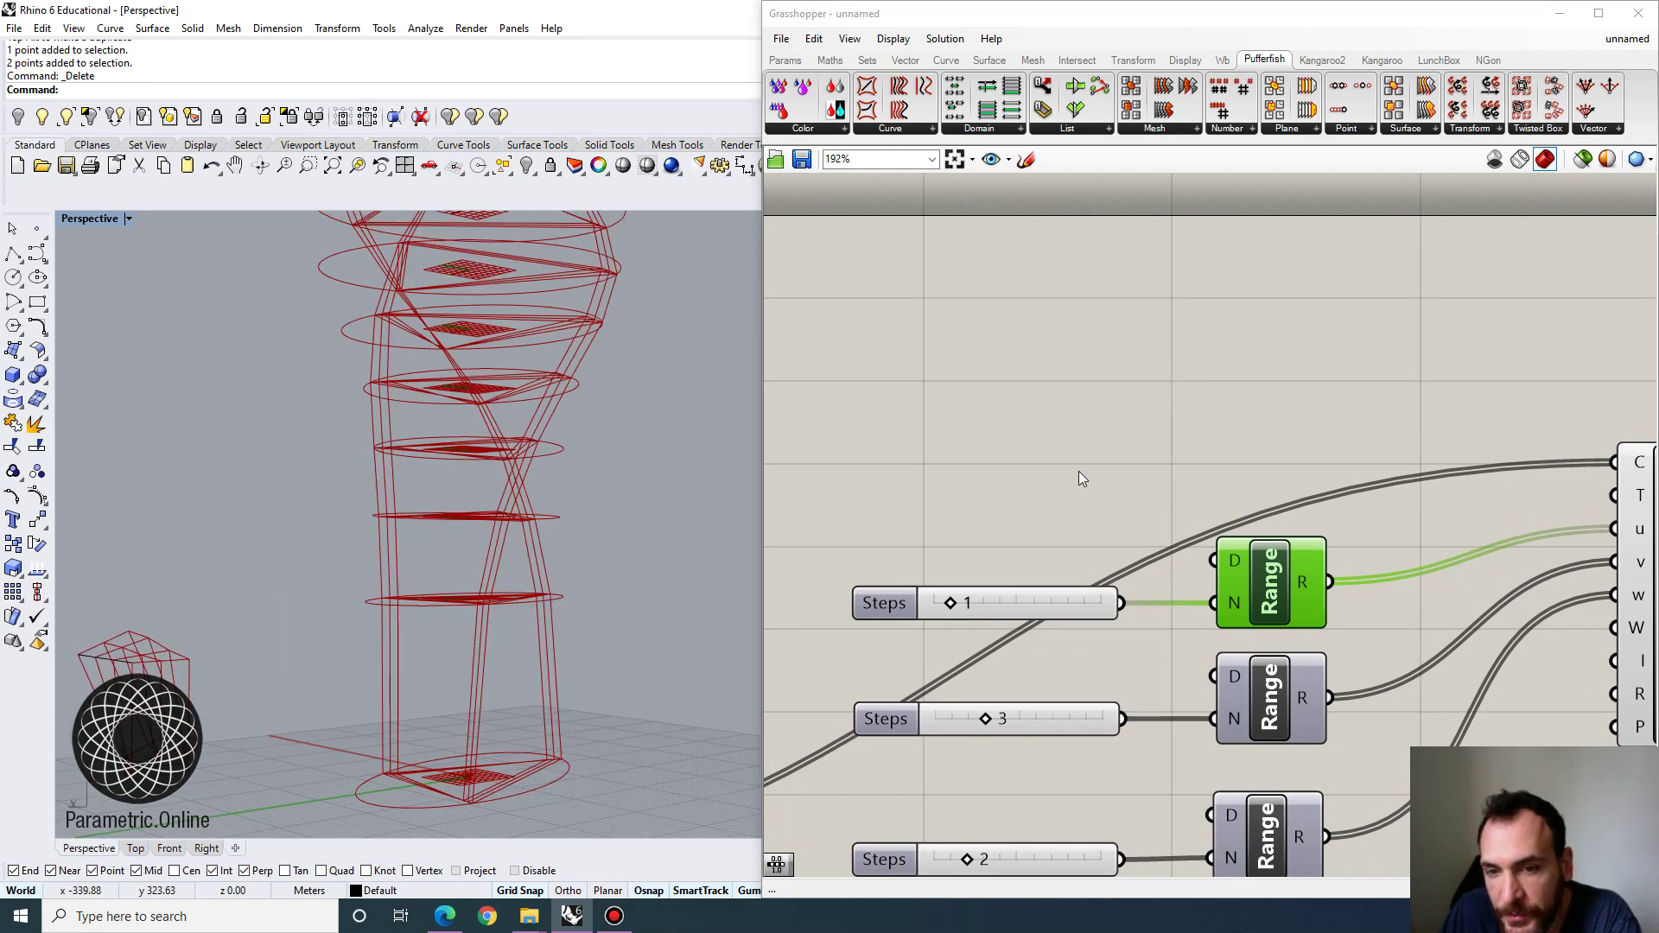
pyautogui.scroll(-3, 1085, 499)
pyautogui.scroll(2, 1401, 533)
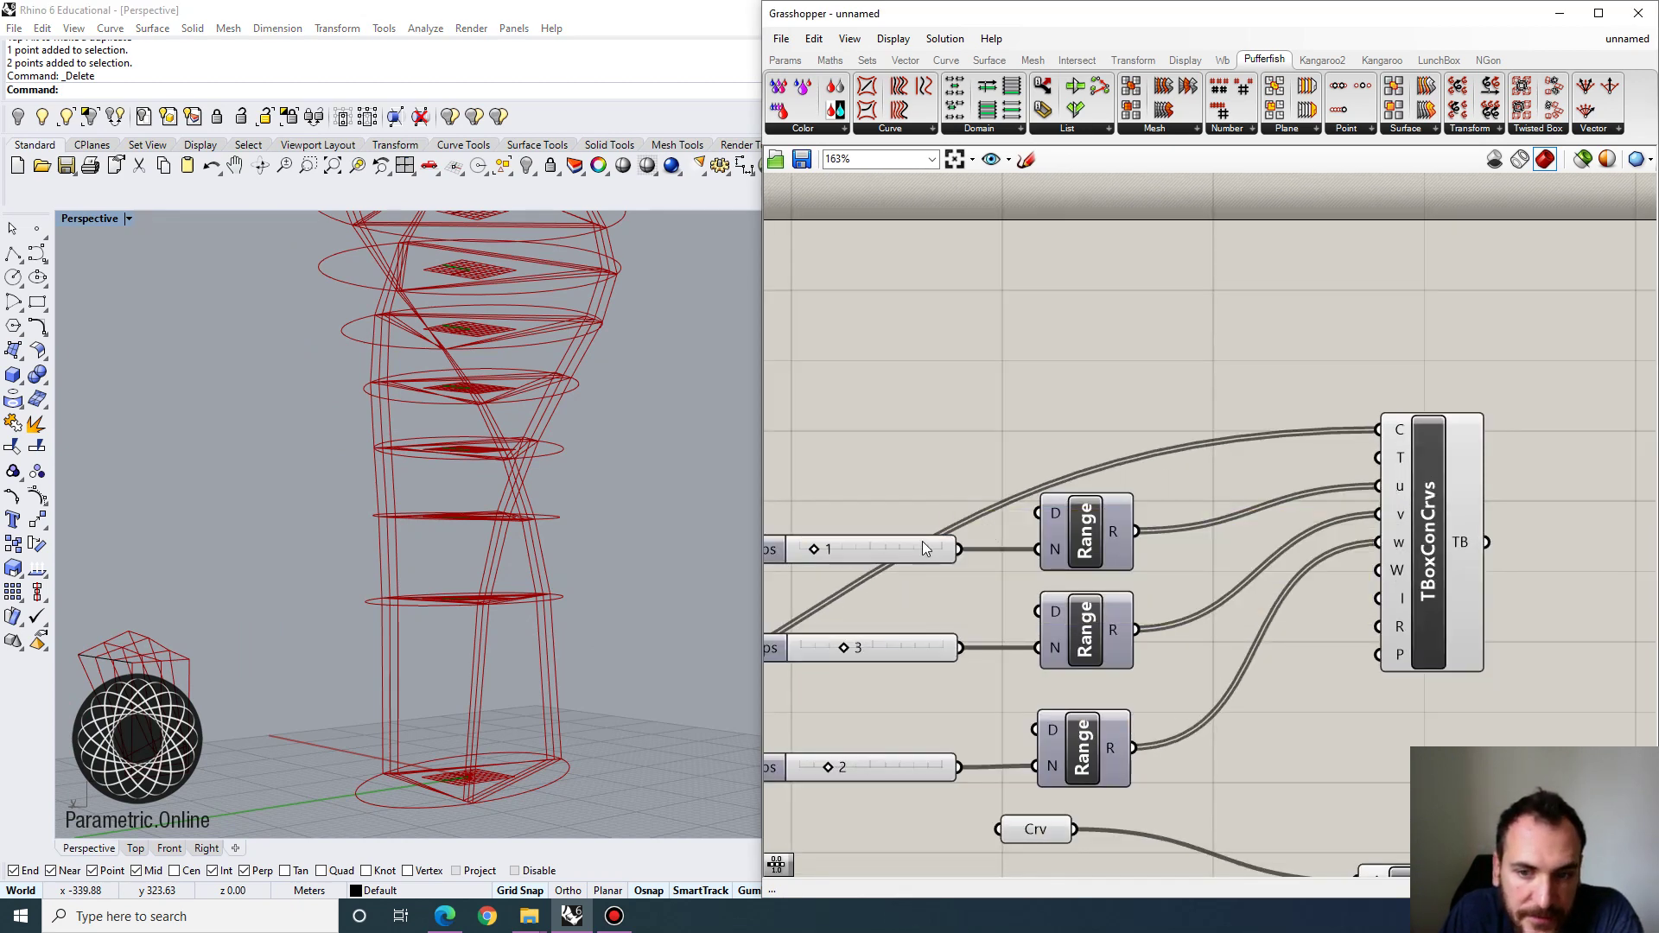
# Set the Steps slider of the Range feeding the v input to 10 and view the whole tower.
pyautogui.moveTo(876, 605); pyautogui.dragTo(911, 602, button='right')
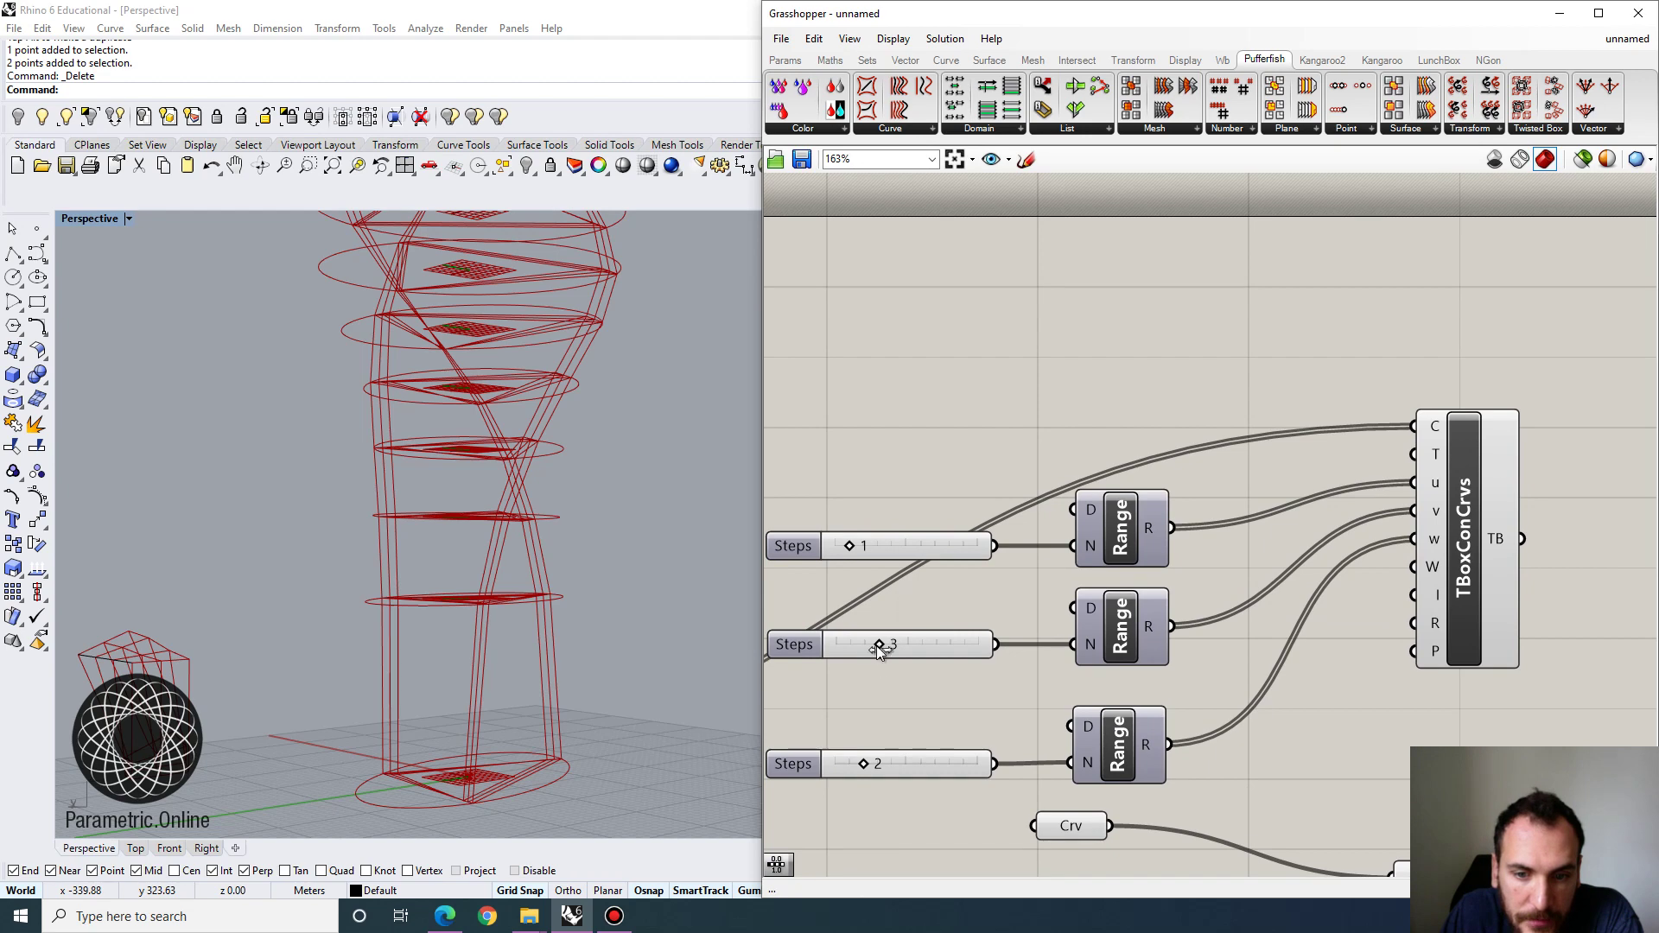
pyautogui.moveTo(879, 650); pyautogui.dragTo(987, 646)
pyautogui.moveTo(484, 519); pyautogui.dragTo(510, 596, button='right')
pyautogui.scroll(-7, 505, 640)
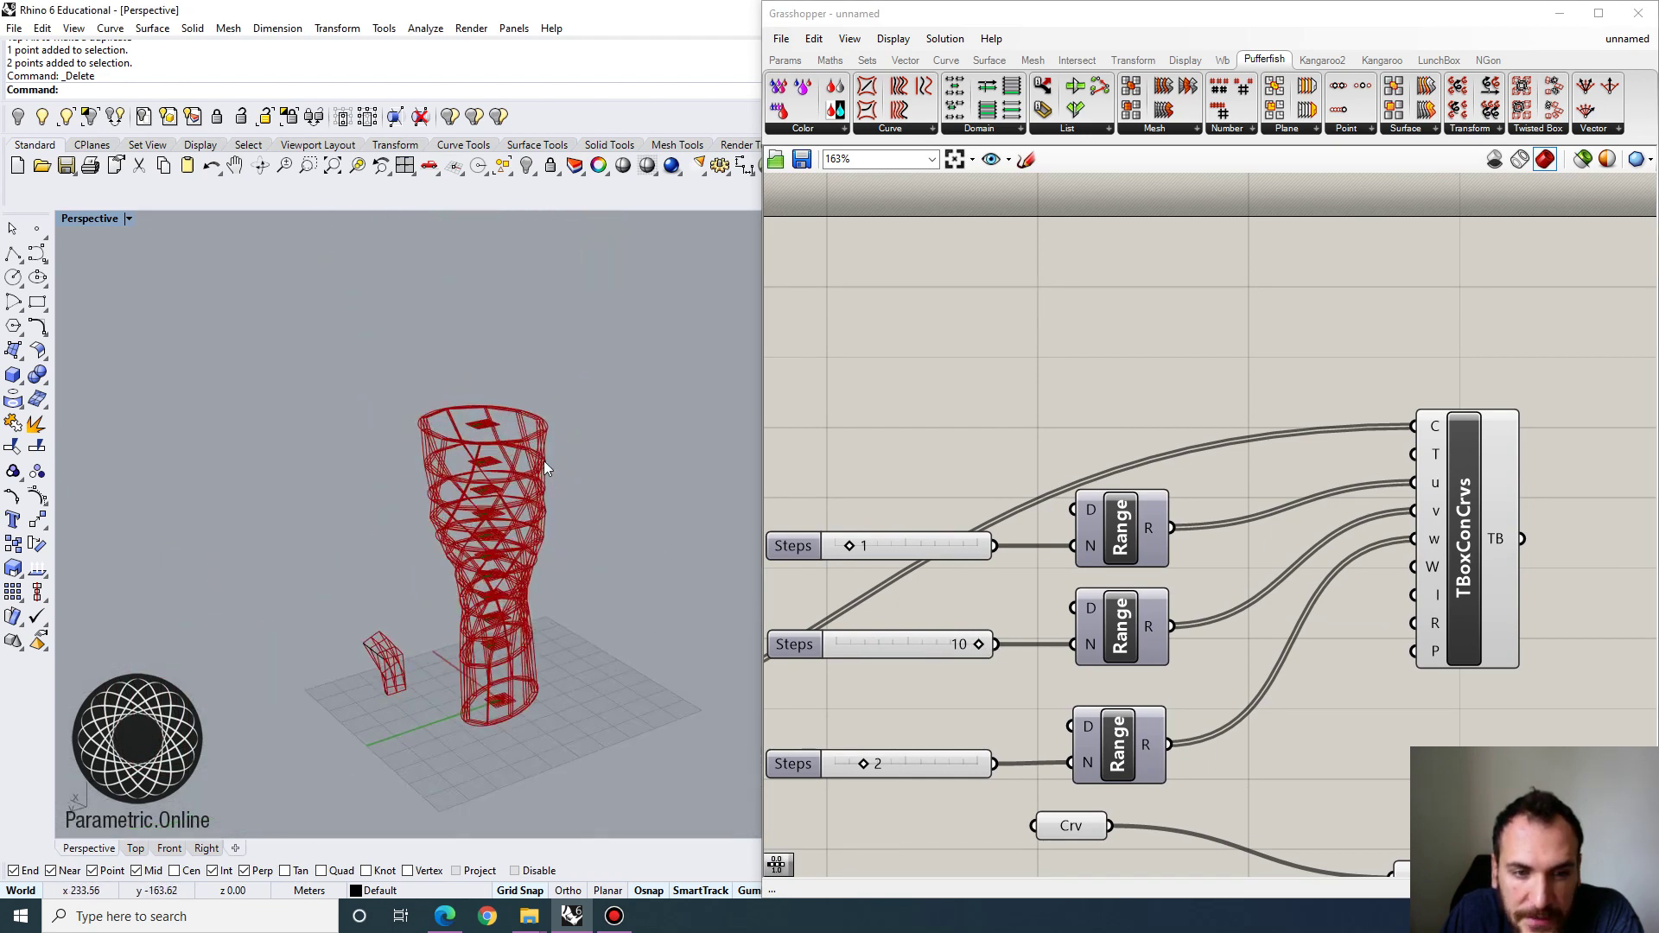
pyautogui.scroll(2, 544, 469)
# Raise the maximum of the v input's Steps slider to 20 and set its value to 12.
pyautogui.doubleClick(802, 649)
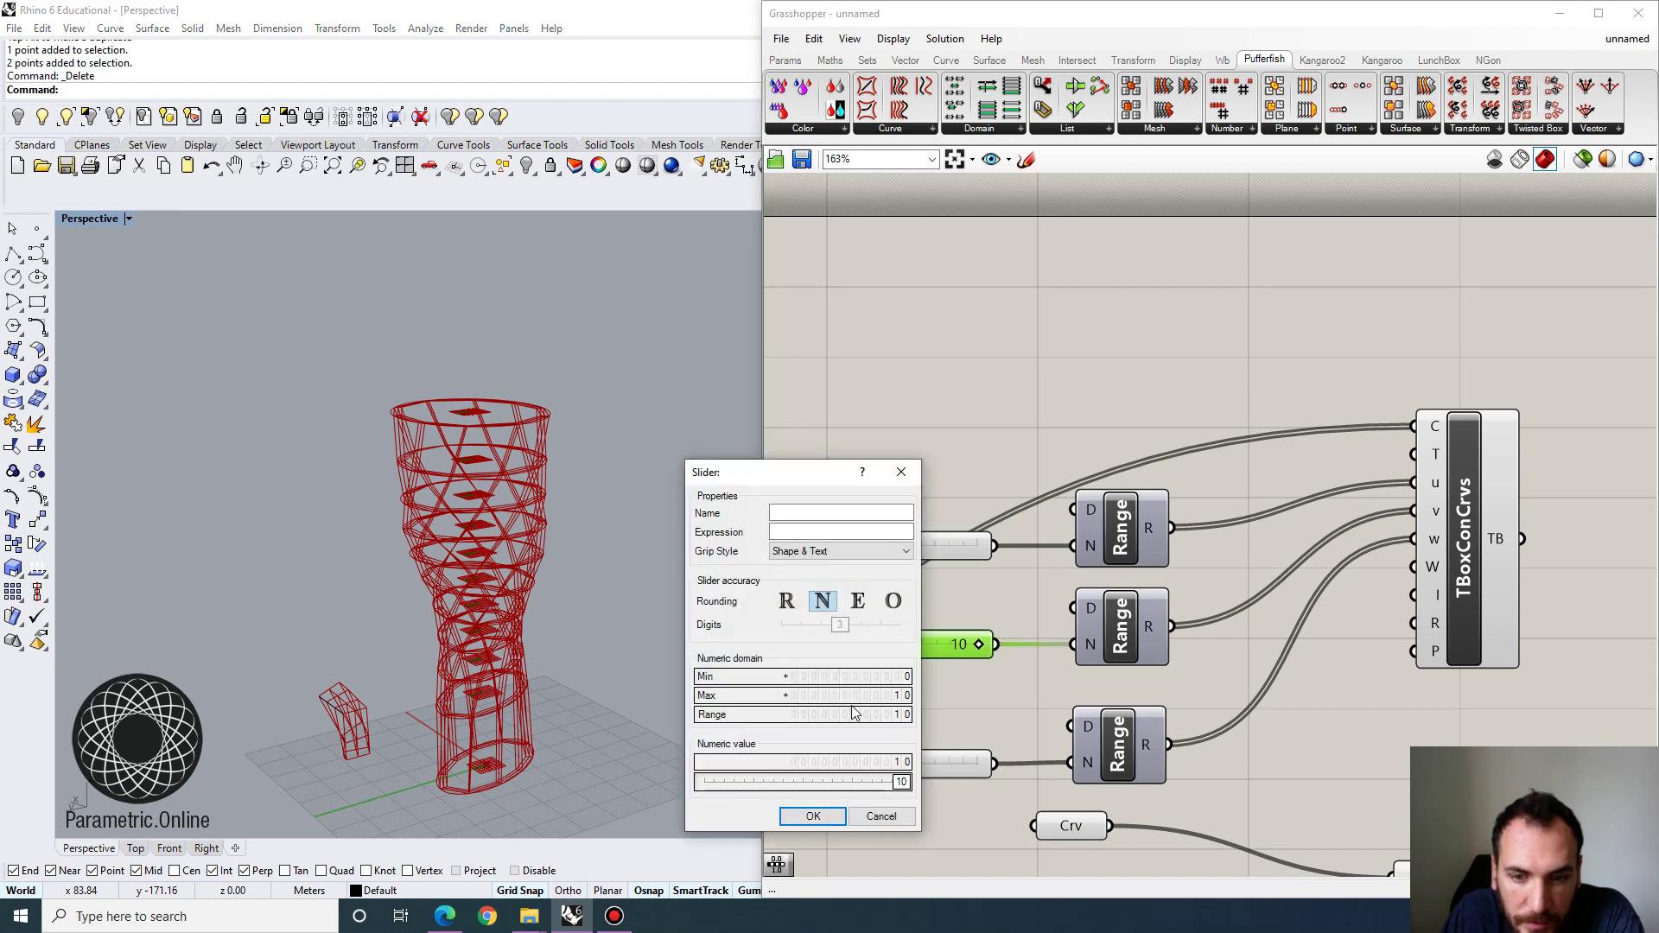
pyautogui.doubleClick(845, 695)
pyautogui.write('20')
pyautogui.press('Return')
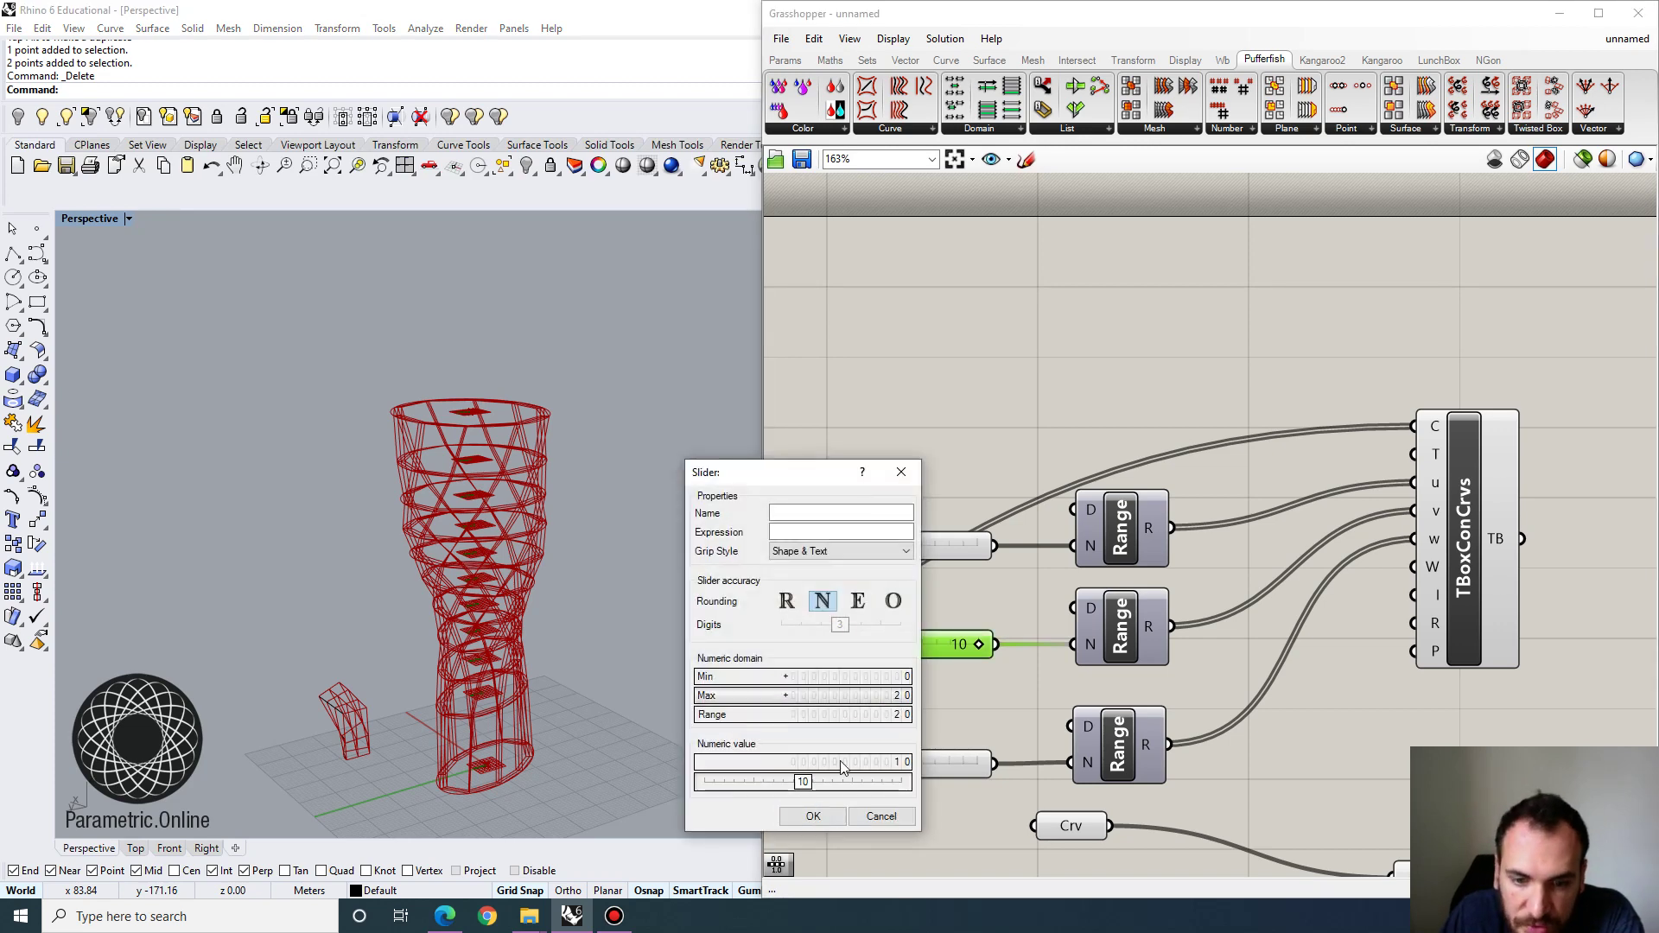
pyautogui.click(813, 816)
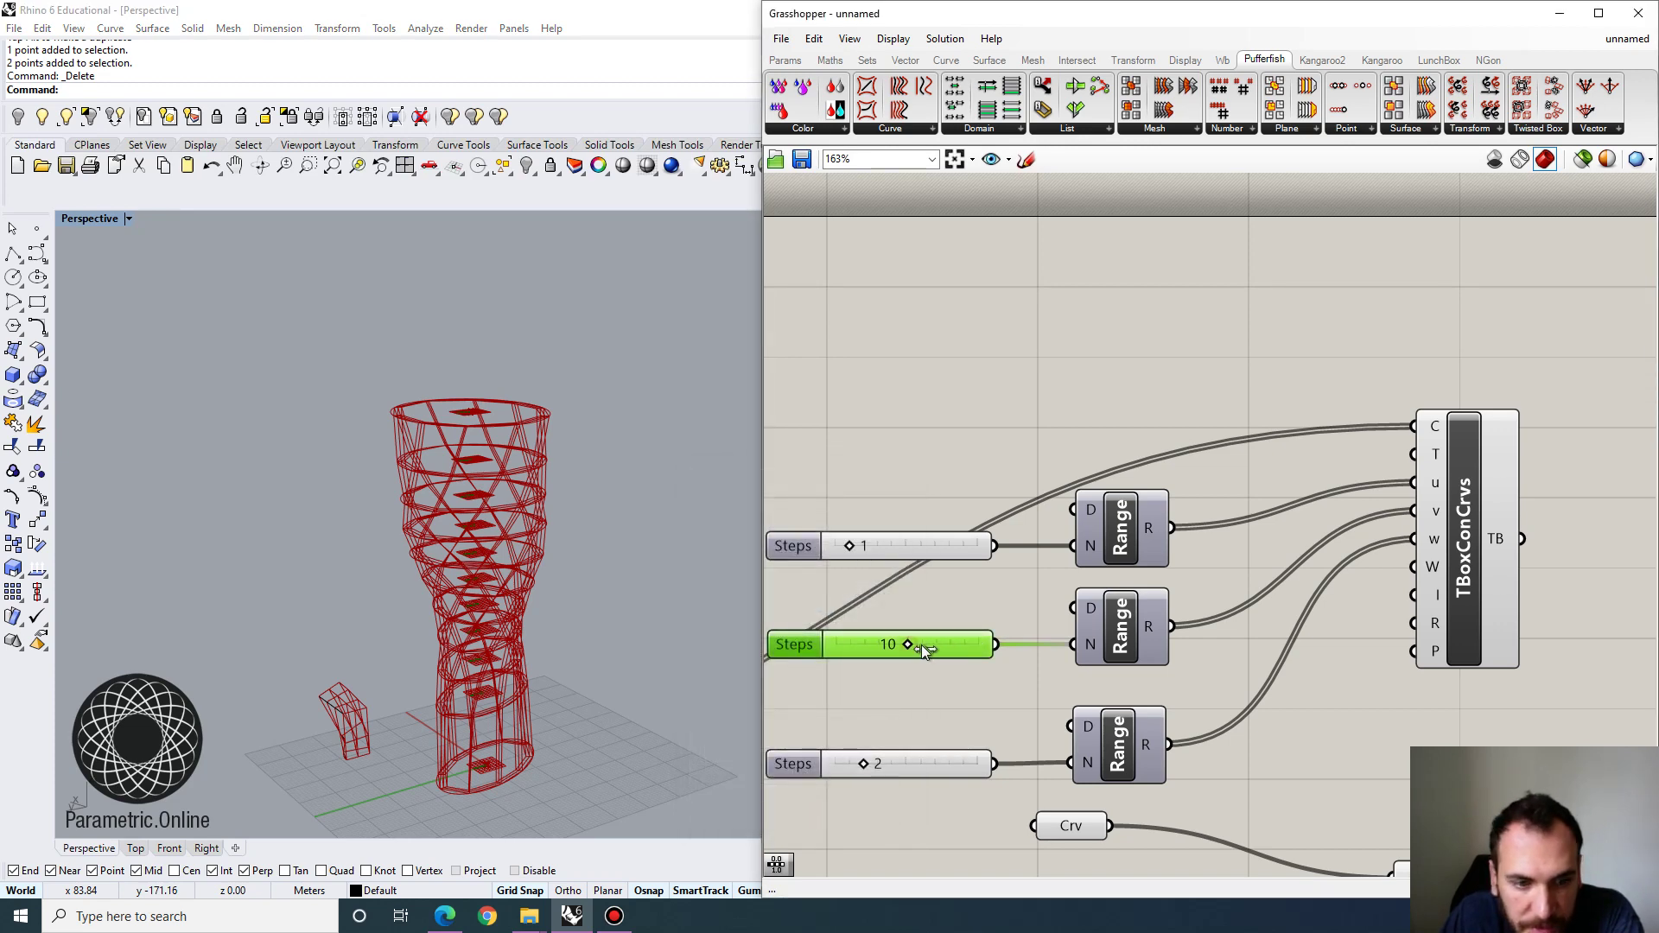
pyautogui.moveTo(921, 644); pyautogui.dragTo(922, 645)
# Set the Steps slider of the Range feeding the w input of Twisted Box Consecutive Curves to 4.
pyautogui.moveTo(916, 738); pyautogui.dragTo(919, 675, button='right')
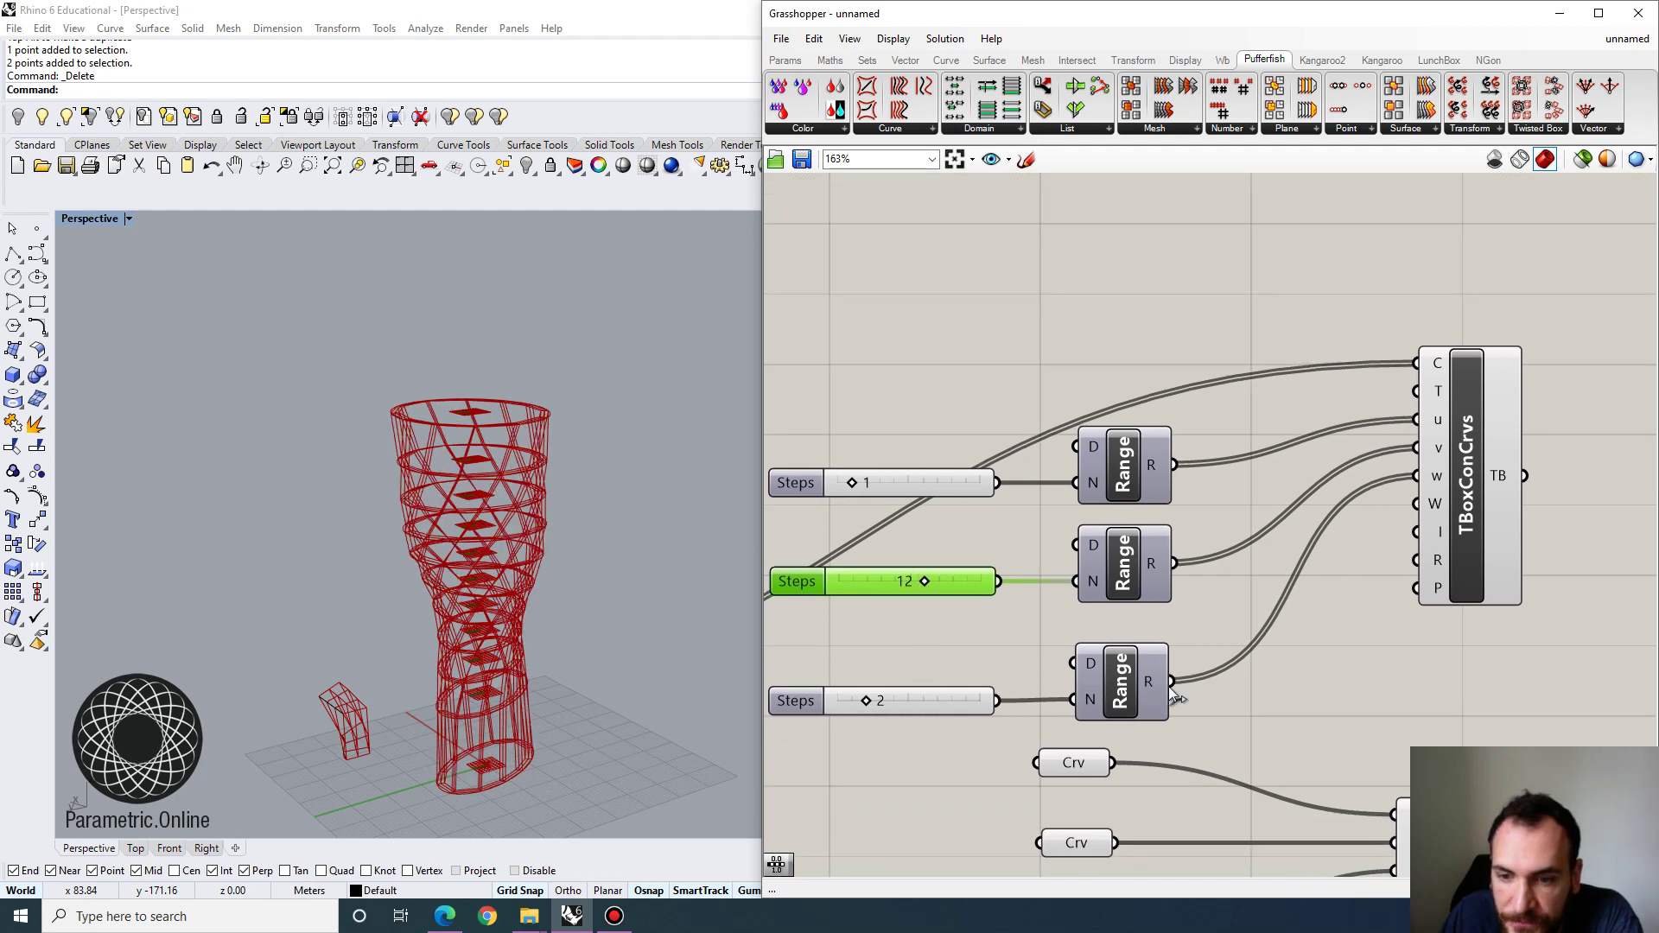
pyautogui.click(860, 702)
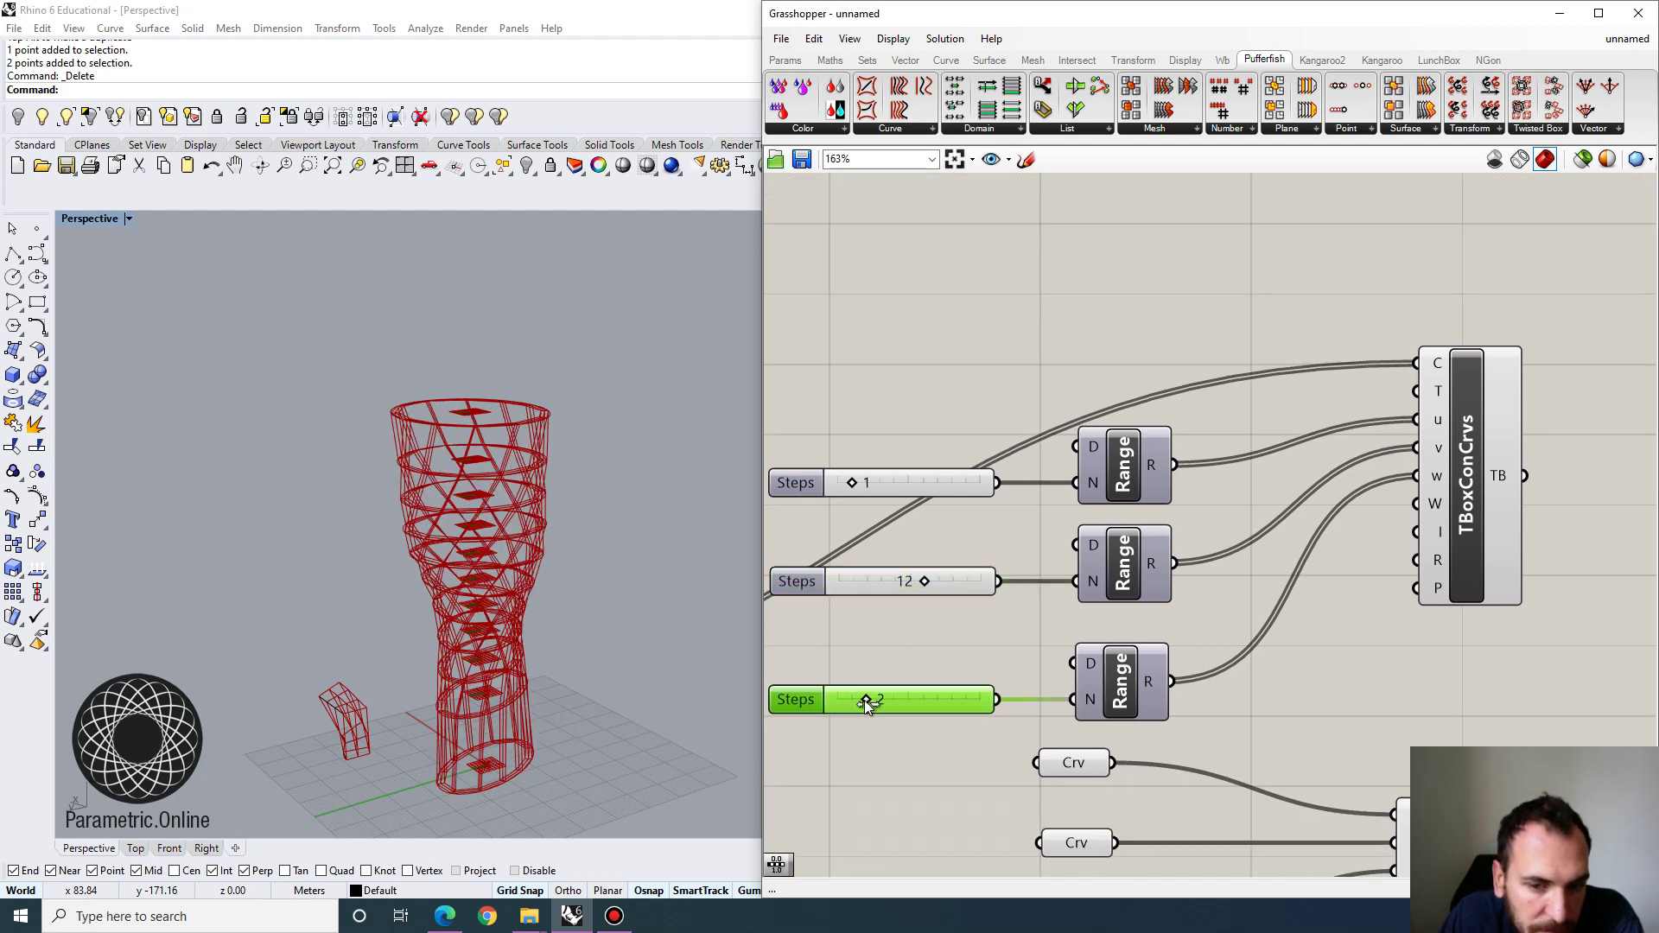
pyautogui.moveTo(867, 703)
pyautogui.mouseDown()
pyautogui.moveTo(881, 704)
pyautogui.moveTo(864, 703)
pyautogui.mouseUp()
pyautogui.moveTo(559, 767); pyautogui.dragTo(458, 771, button='right')
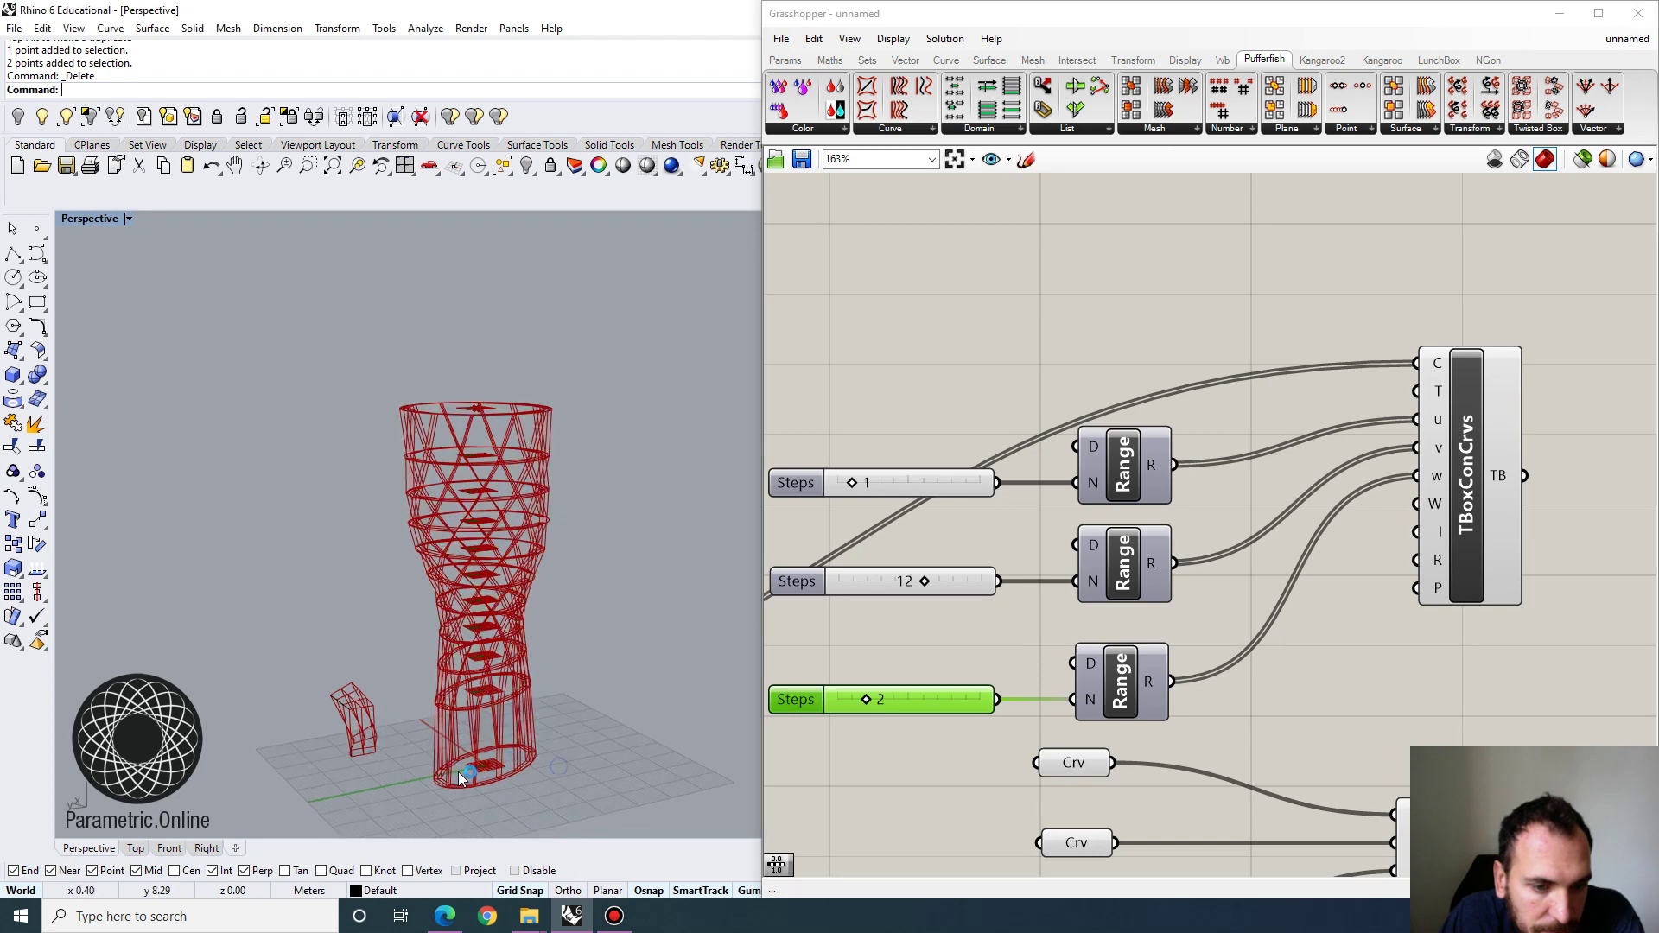
pyautogui.scroll(5, 466, 776)
pyautogui.scroll(6, 539, 748)
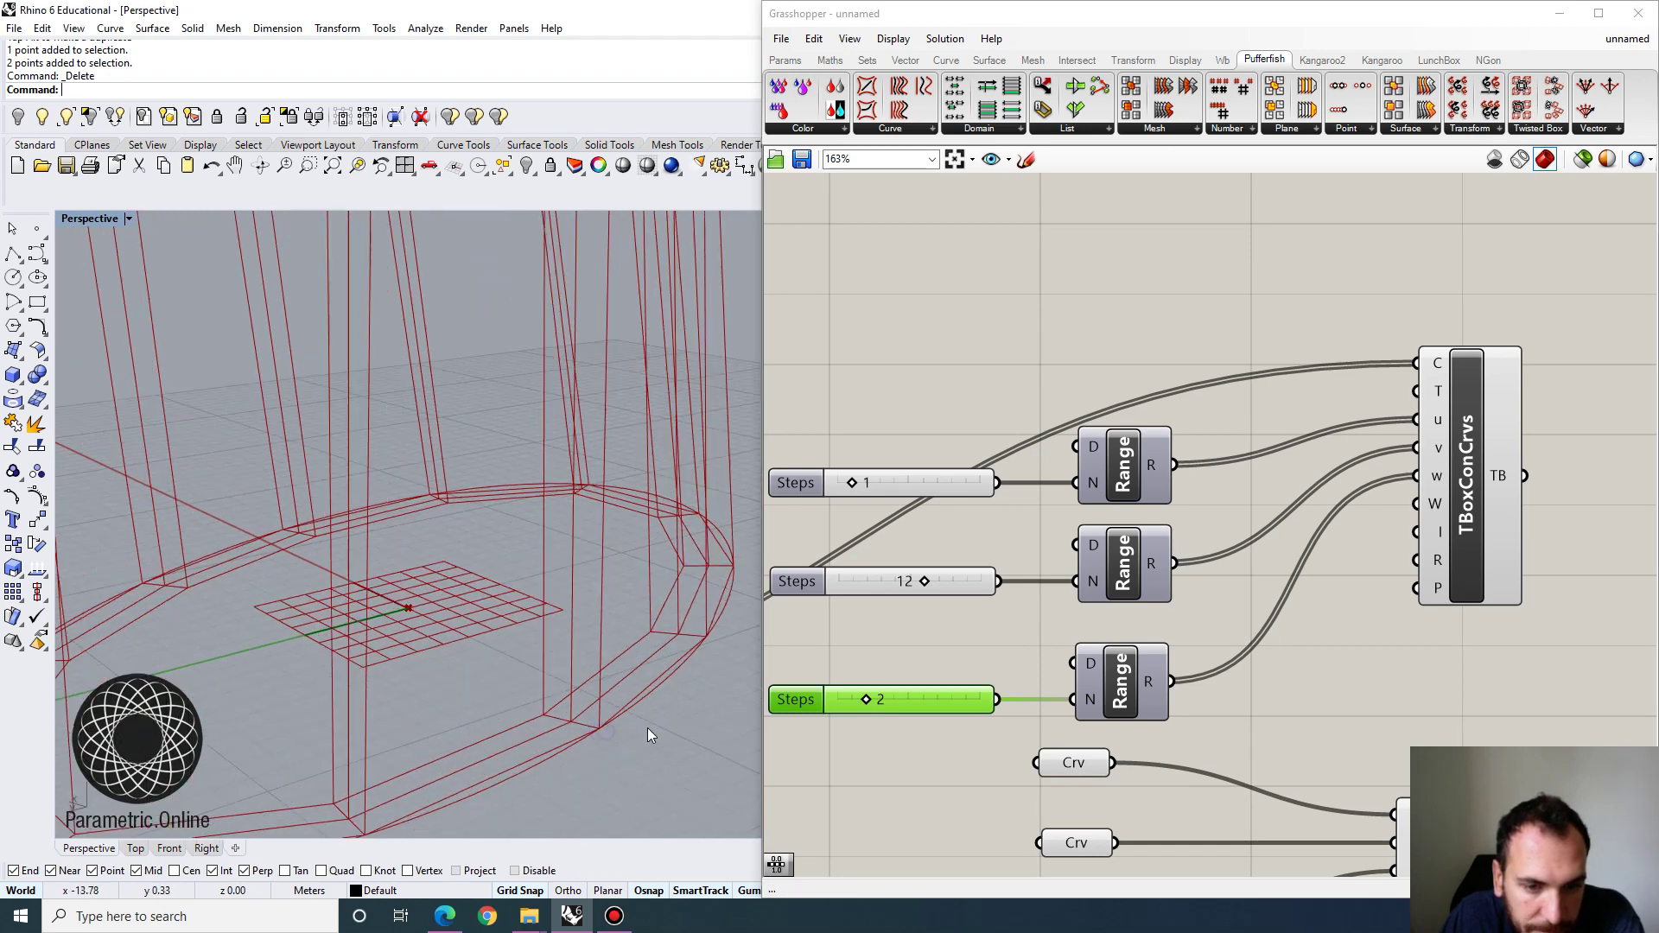
pyautogui.click(879, 703)
pyautogui.moveTo(880, 704); pyautogui.dragTo(899, 700)
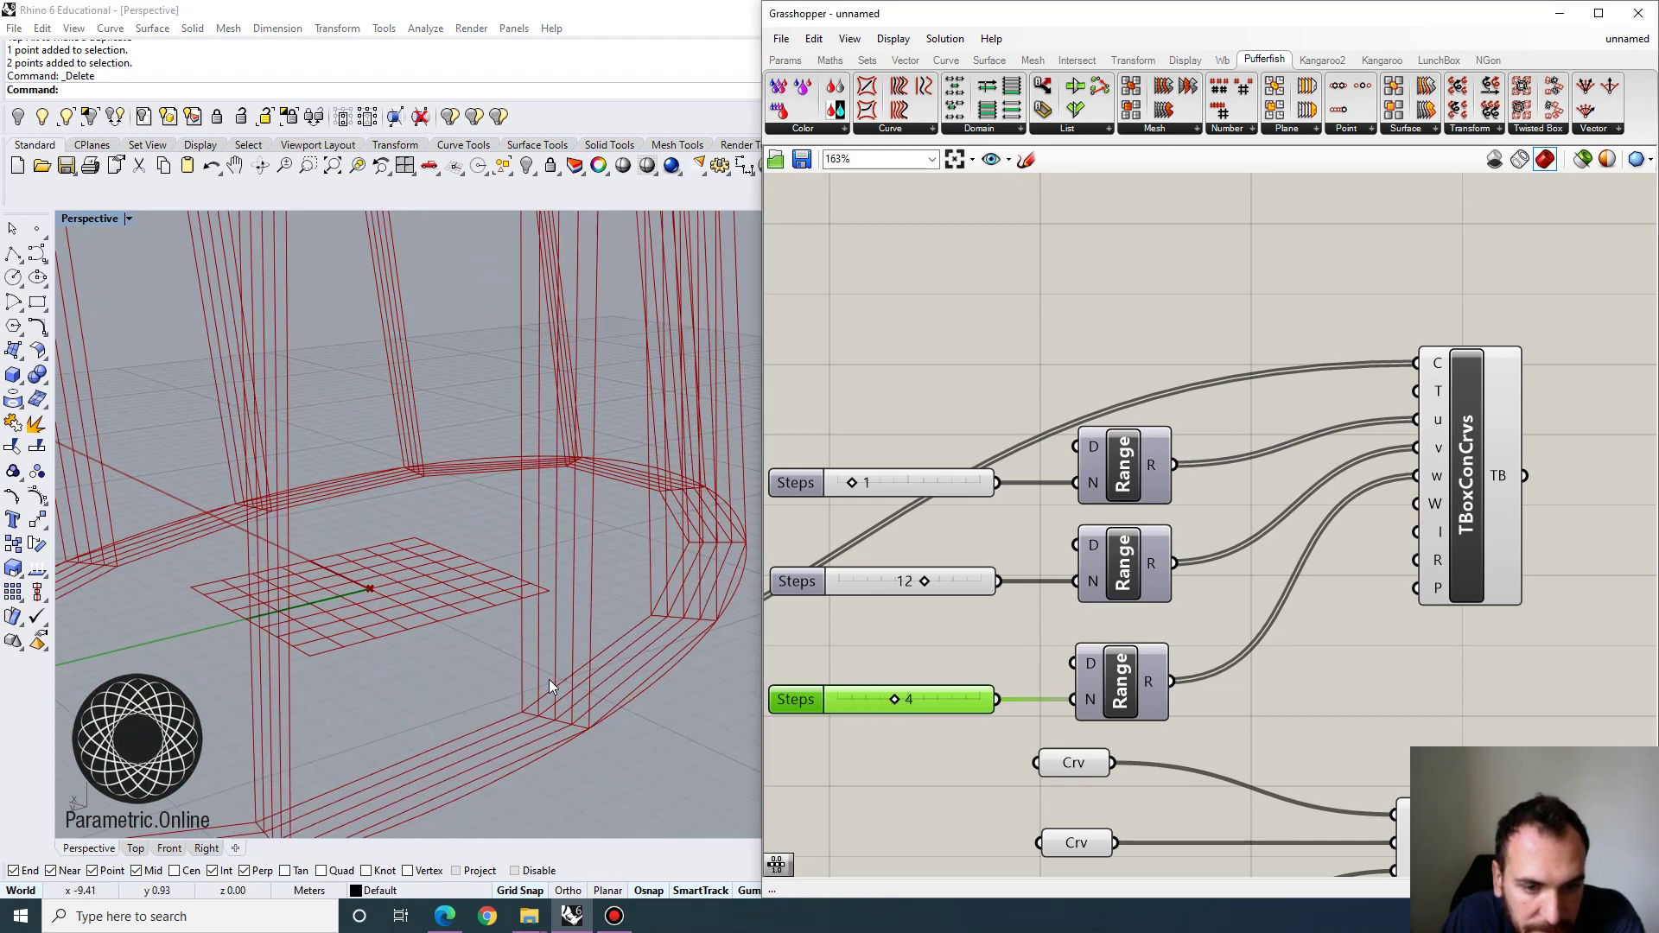
# Move the Thickness slider above the Steps sliders and connect it to the T input of Twisted Box Consecutive Curves.
pyautogui.scroll(-8, 612, 670)
pyautogui.scroll(-3, 1040, 640)
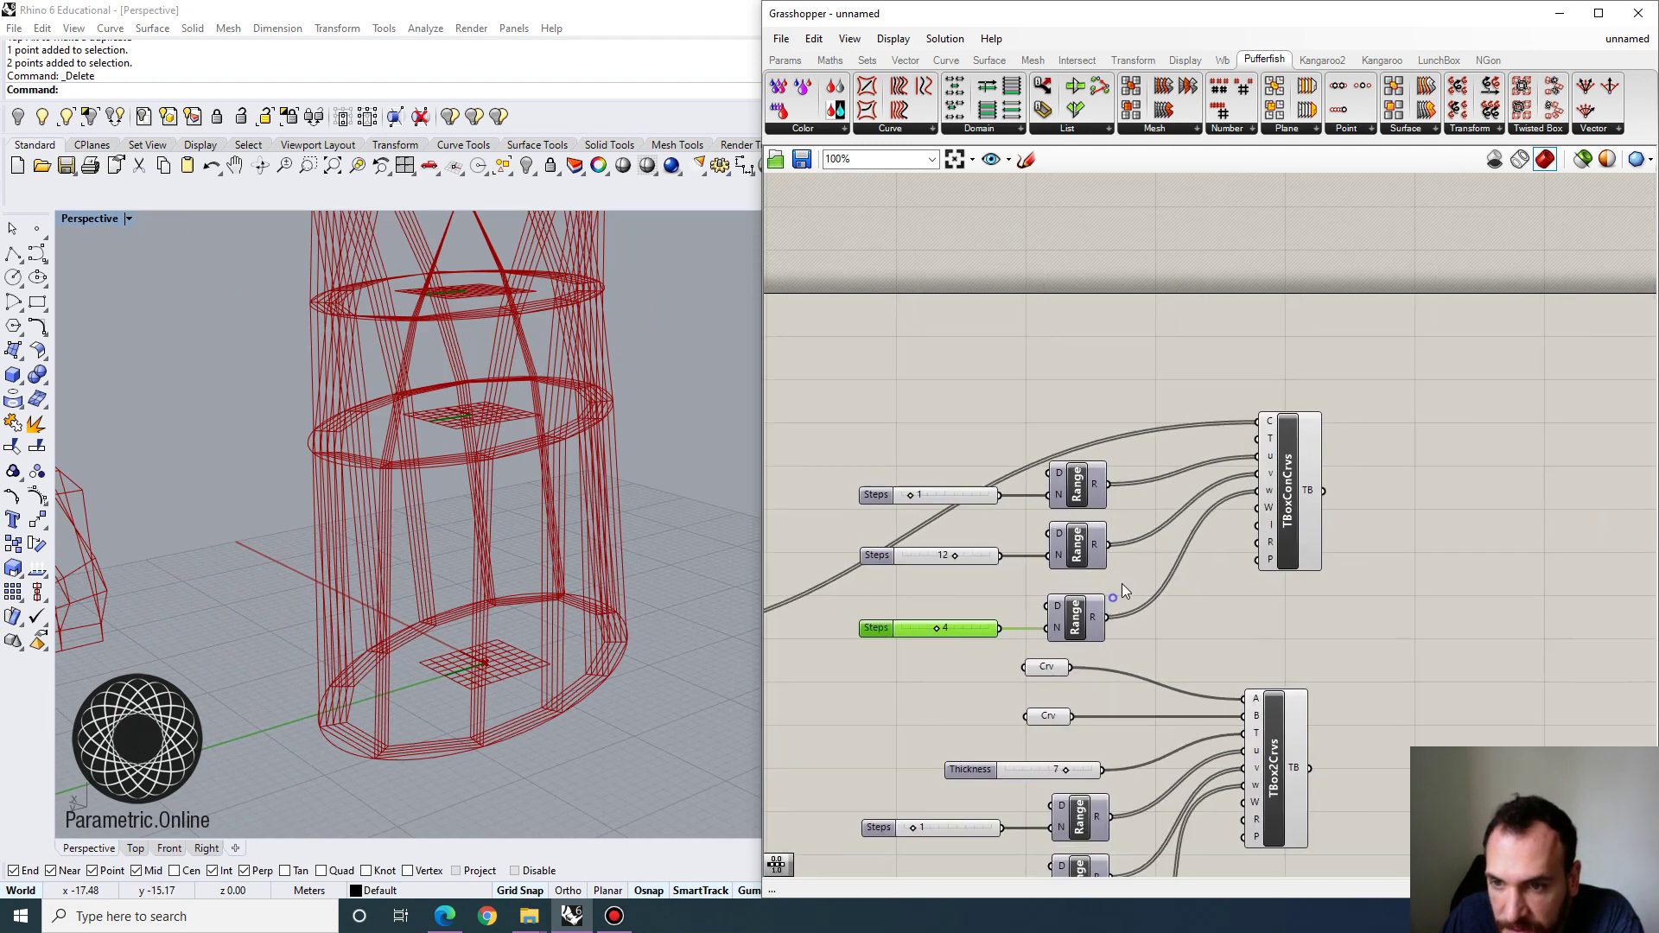
pyautogui.click(1282, 445)
pyautogui.moveTo(1134, 530); pyautogui.dragTo(1137, 578, button='right')
pyautogui.moveTo(1026, 818); pyautogui.dragTo(1257, 436)
# Turn off the preview of the TBox2Crvs component and select Twisted Box Consecutive Curves to highlight its boxes.
pyautogui.click(1298, 786)
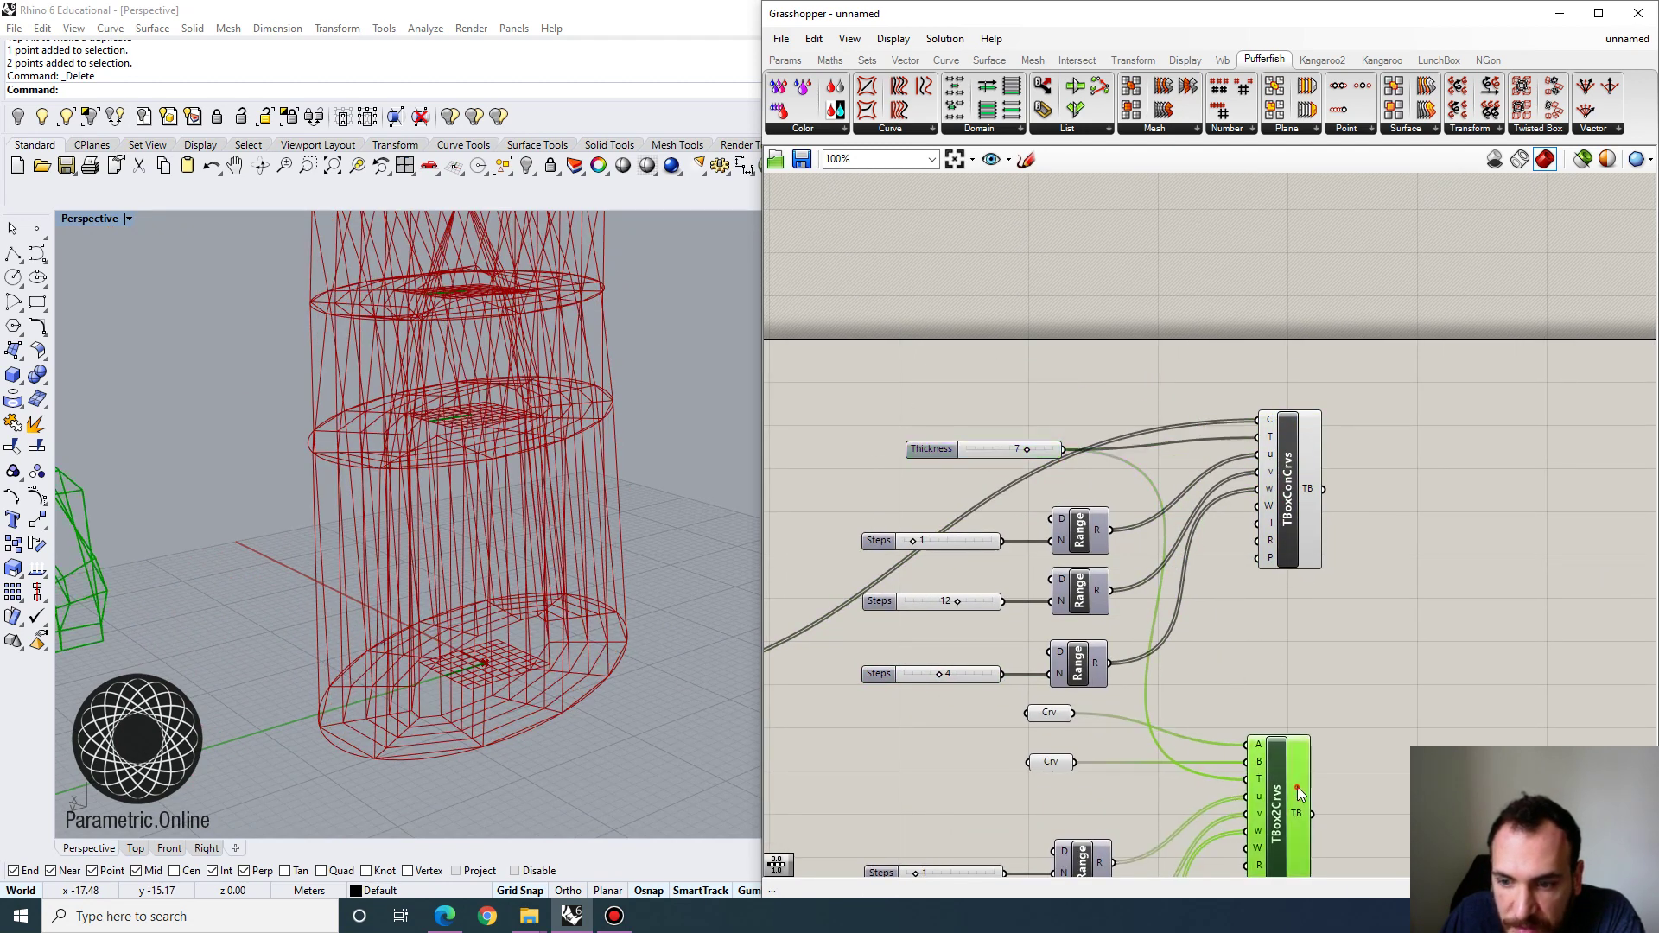
pyautogui.rightClick(1286, 792)
pyautogui.click(1330, 838)
pyautogui.click(1289, 481)
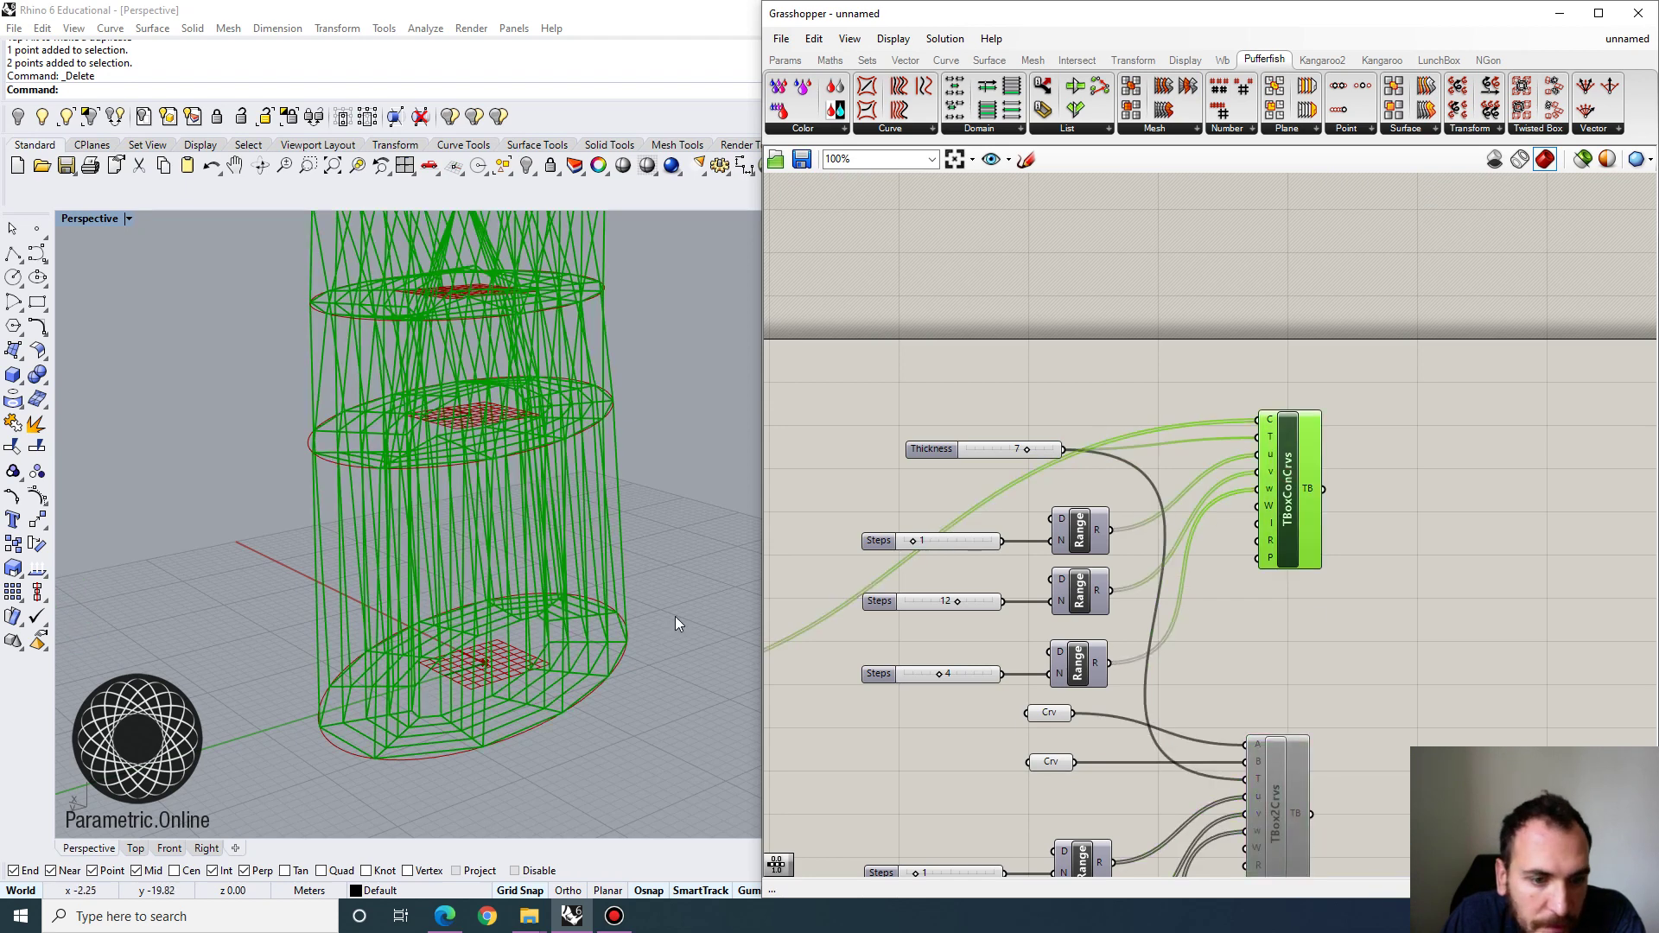
pyautogui.scroll(3, 1030, 503)
pyautogui.scroll(-1, 1043, 513)
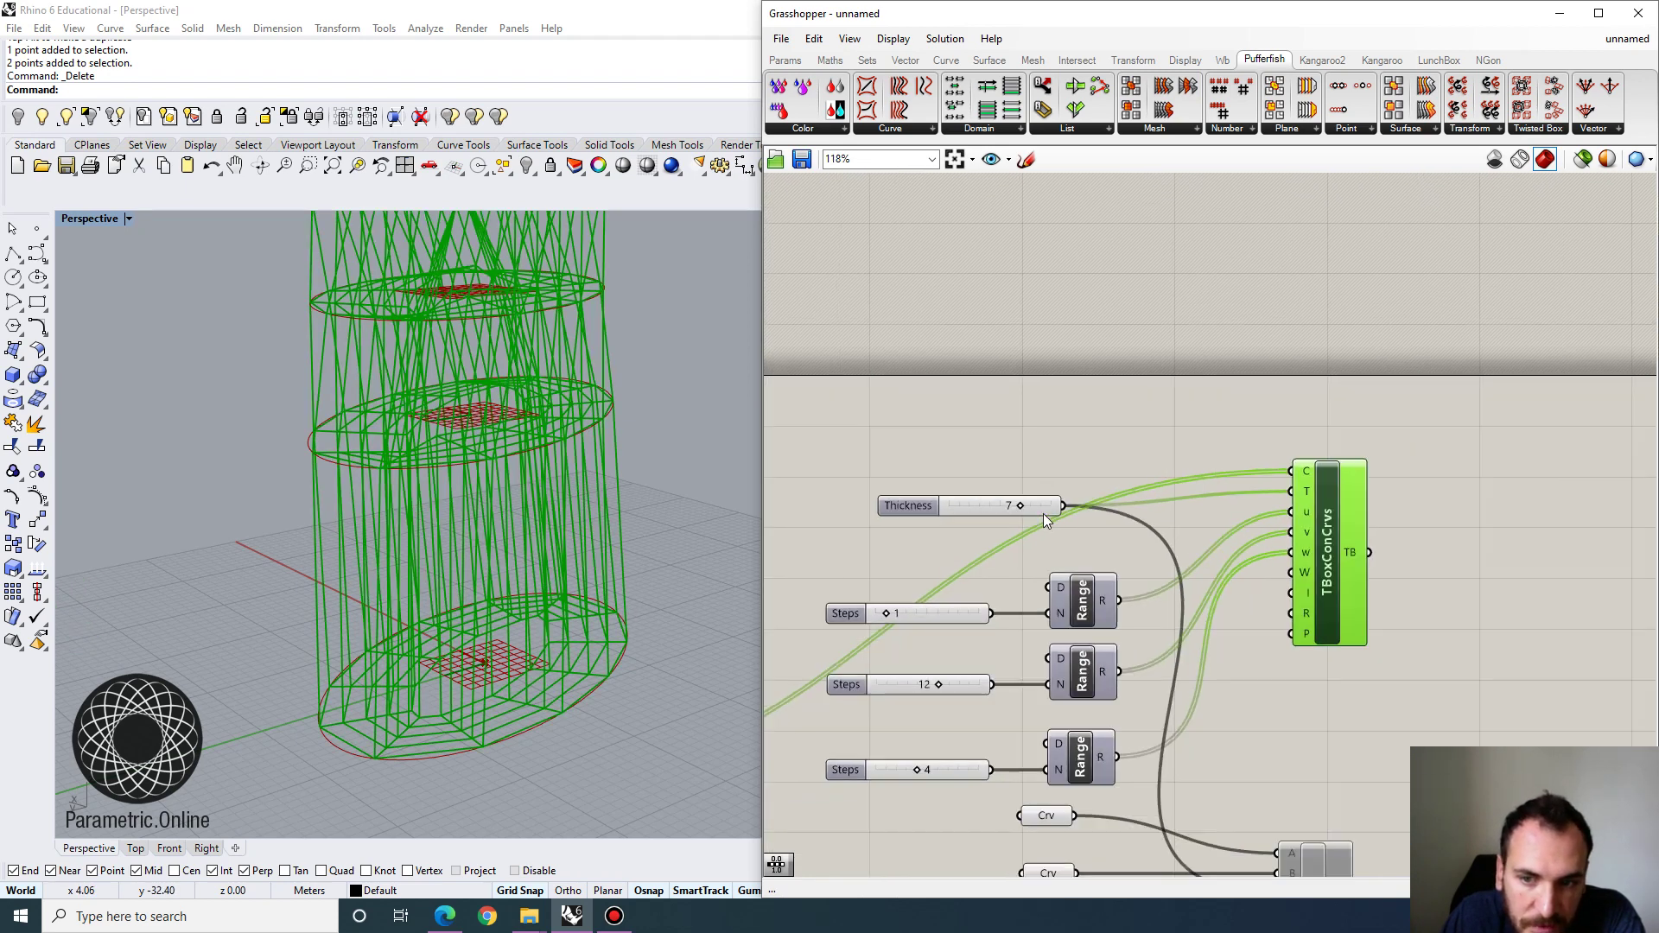
# Set the Thickness slider's minimum to -10 and its value to -7.
pyautogui.scroll(-3, 1217, 621)
pyautogui.scroll(4, 1263, 786)
pyautogui.click(969, 288)
pyautogui.moveTo(969, 289); pyautogui.dragTo(1066, 399, button='right')
pyautogui.doubleClick(941, 450)
pyautogui.click(1016, 478)
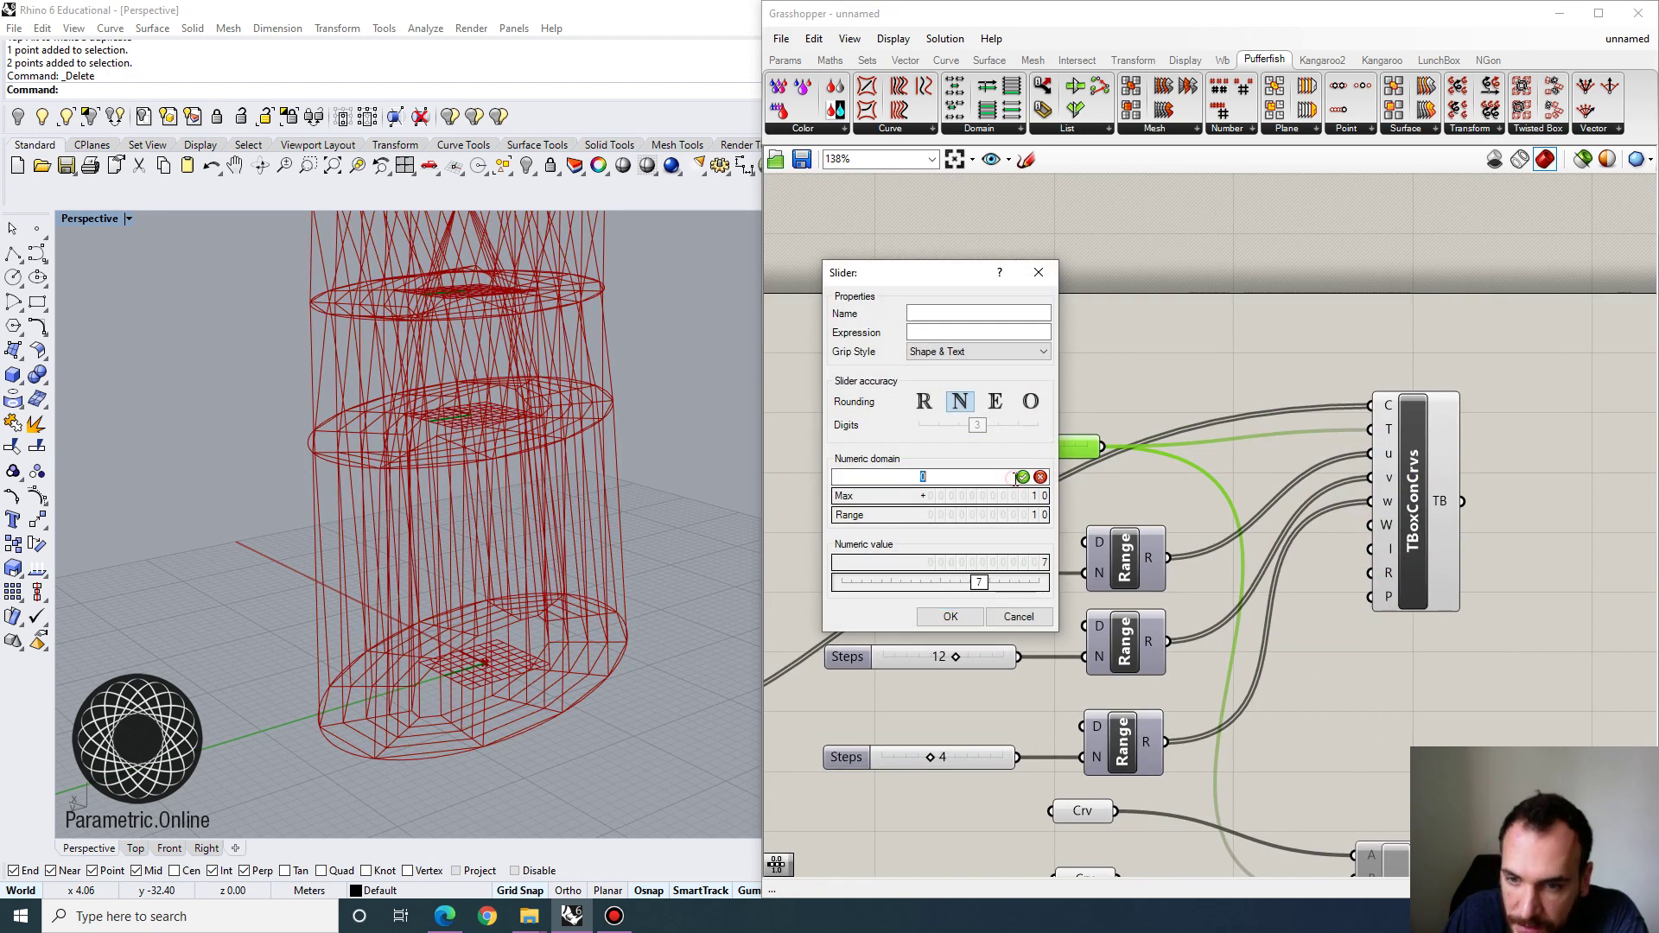
pyautogui.write('-10')
pyautogui.press('Return')
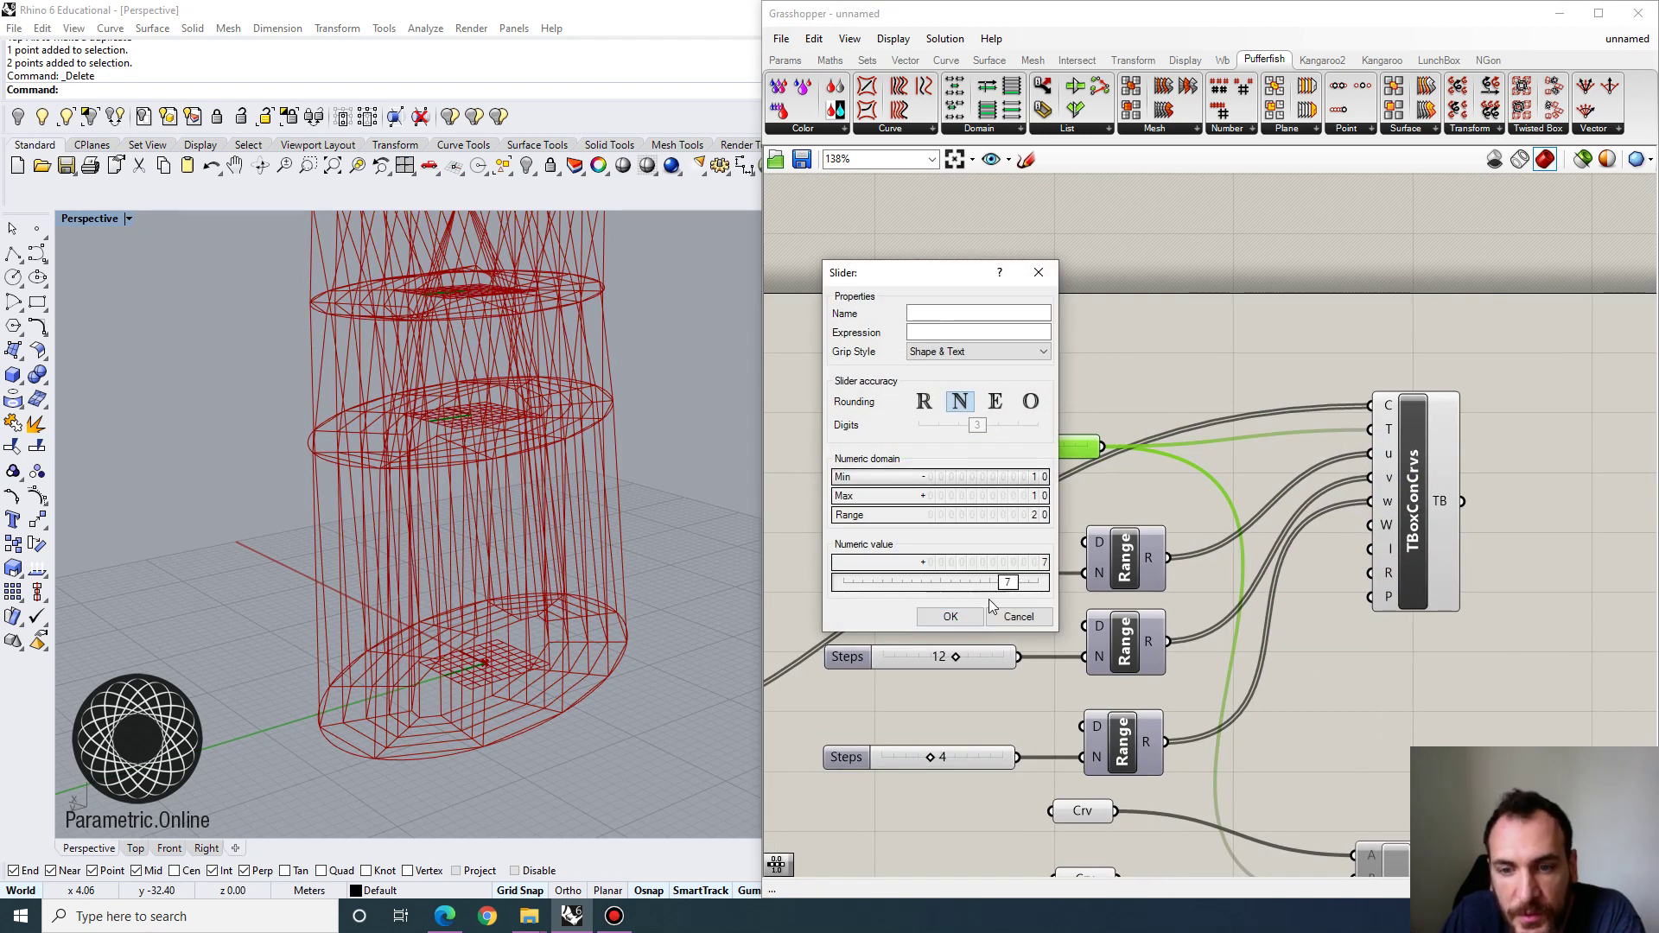
pyautogui.moveTo(1009, 583); pyautogui.dragTo(871, 584)
pyautogui.click(950, 616)
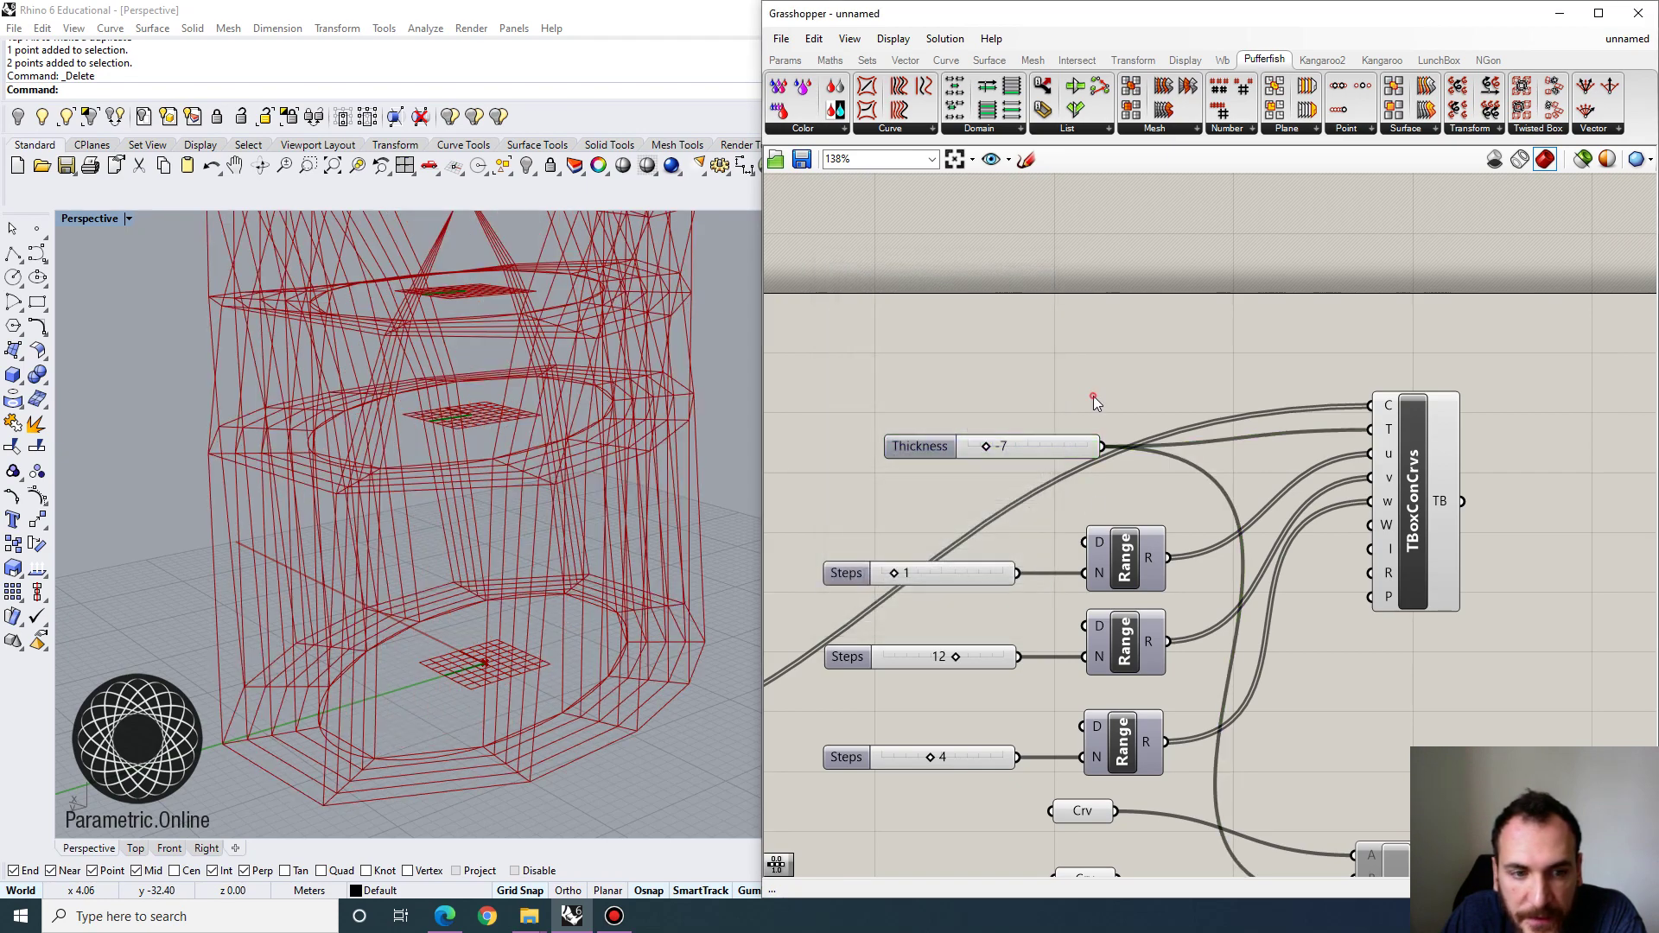
# View the whole tower from above and set the Thickness slider to -5.
pyautogui.scroll(-10, 380, 626)
pyautogui.scroll(6, 412, 579)
pyautogui.moveTo(401, 570); pyautogui.dragTo(406, 636, button='right')
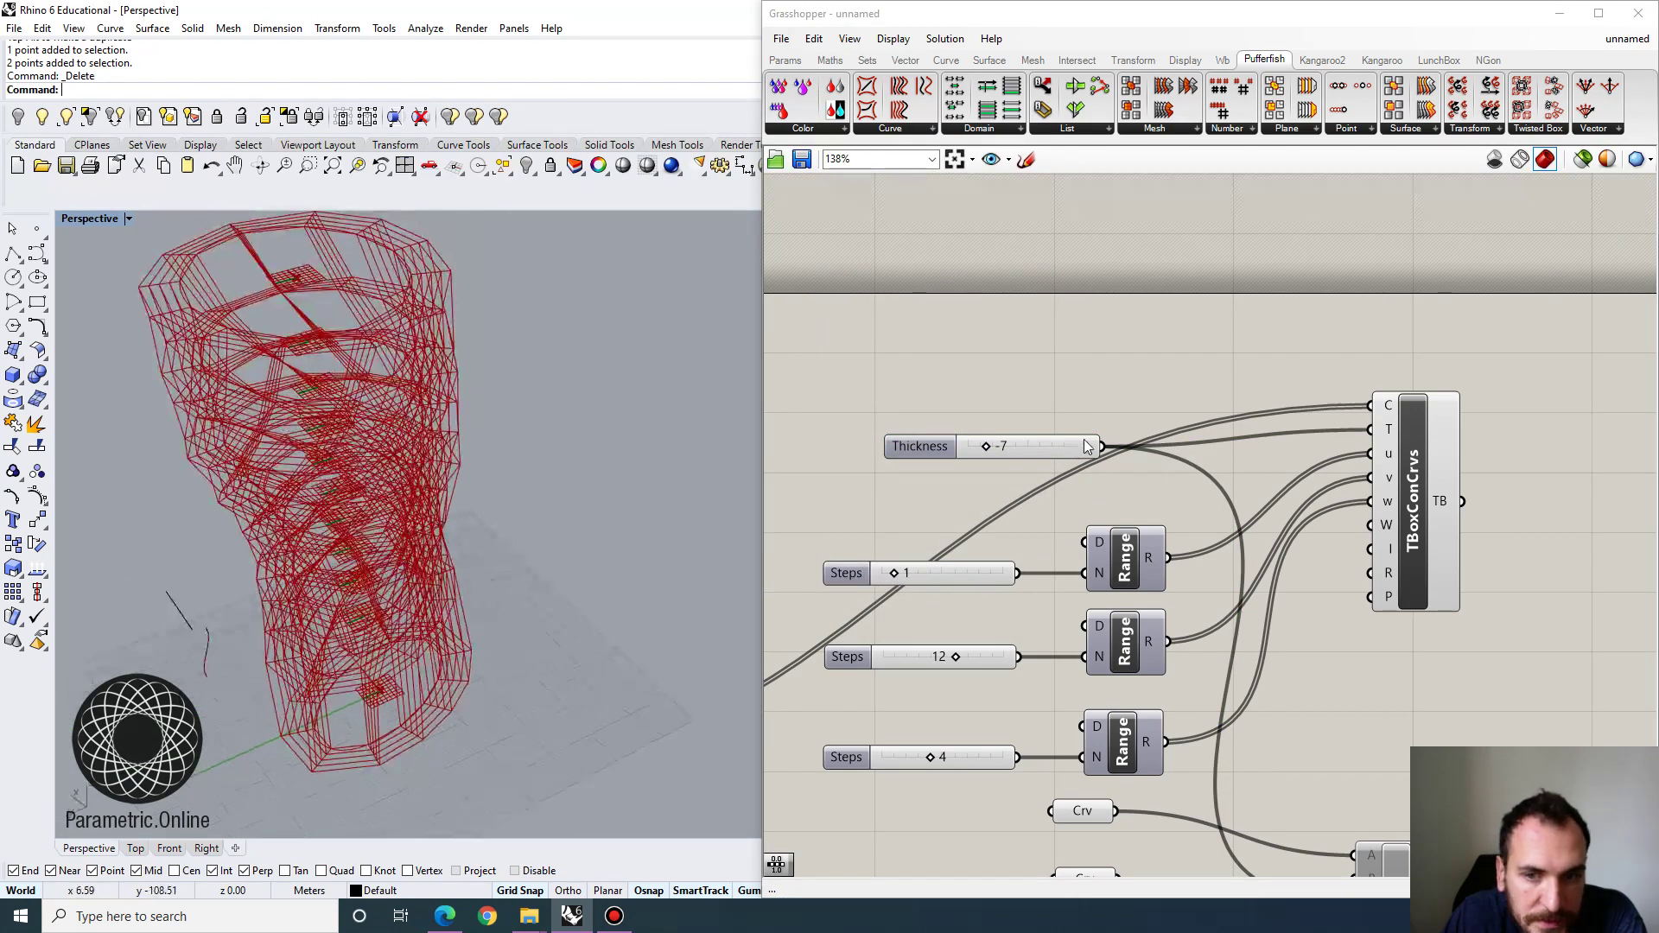
pyautogui.moveTo(984, 446); pyautogui.dragTo(996, 445)
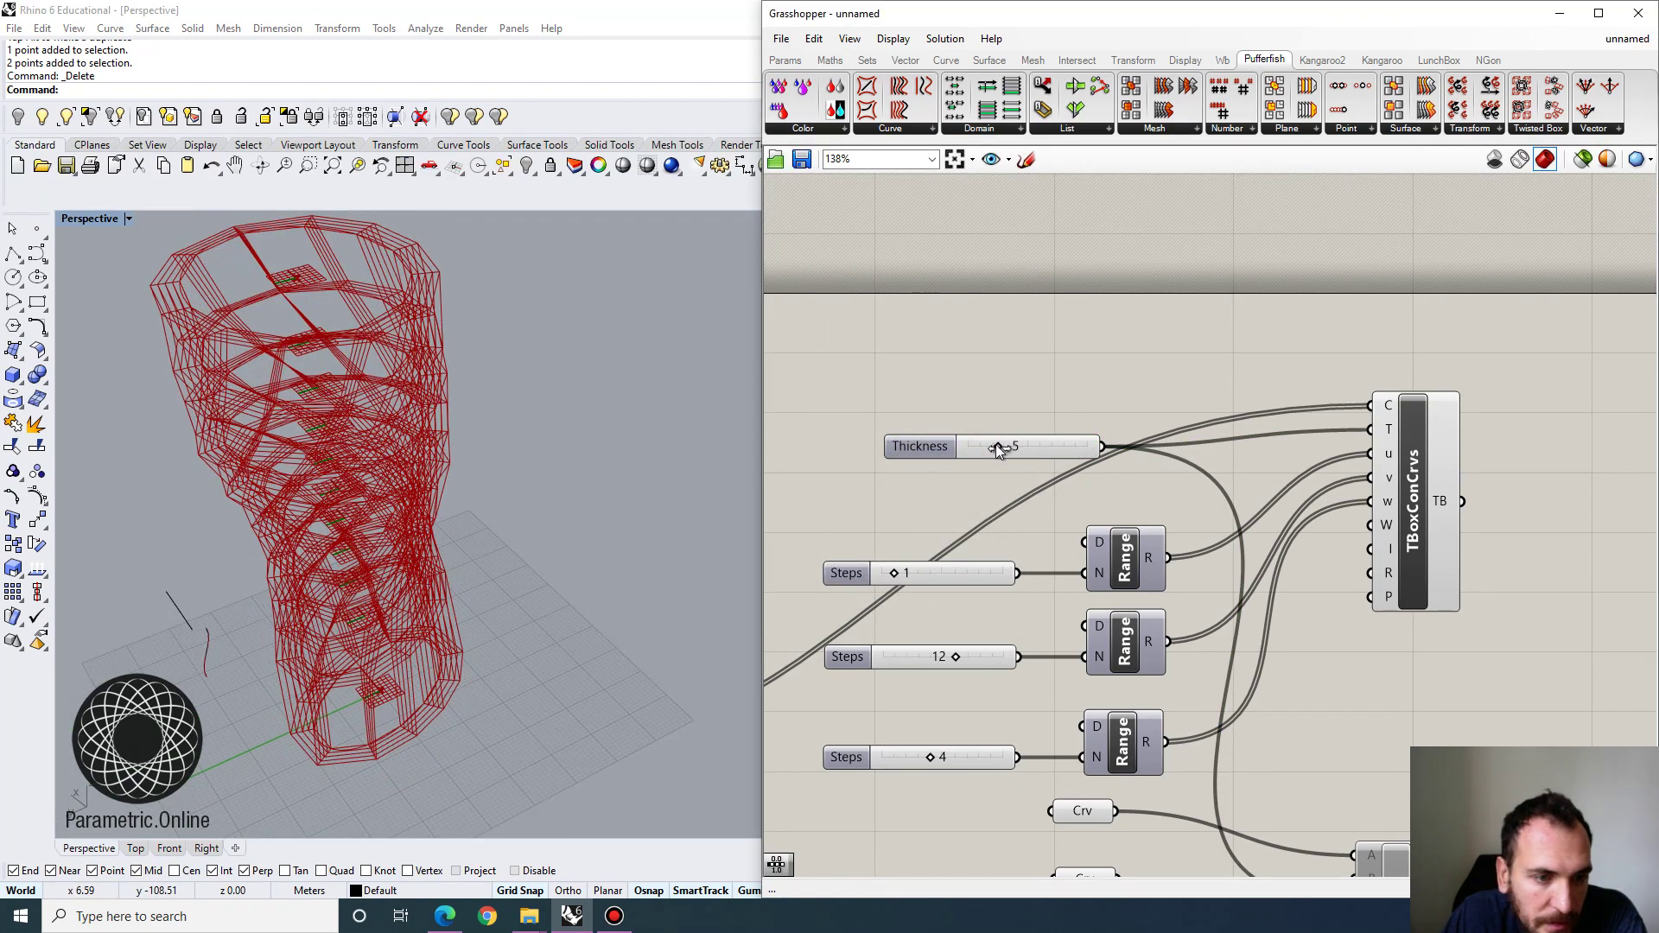
# Set the lowest Steps slider feeding Twisted Box Consecutive Curves to 3.
pyautogui.moveTo(423, 618); pyautogui.dragTo(481, 546, button='right')
pyautogui.scroll(-3, 474, 504)
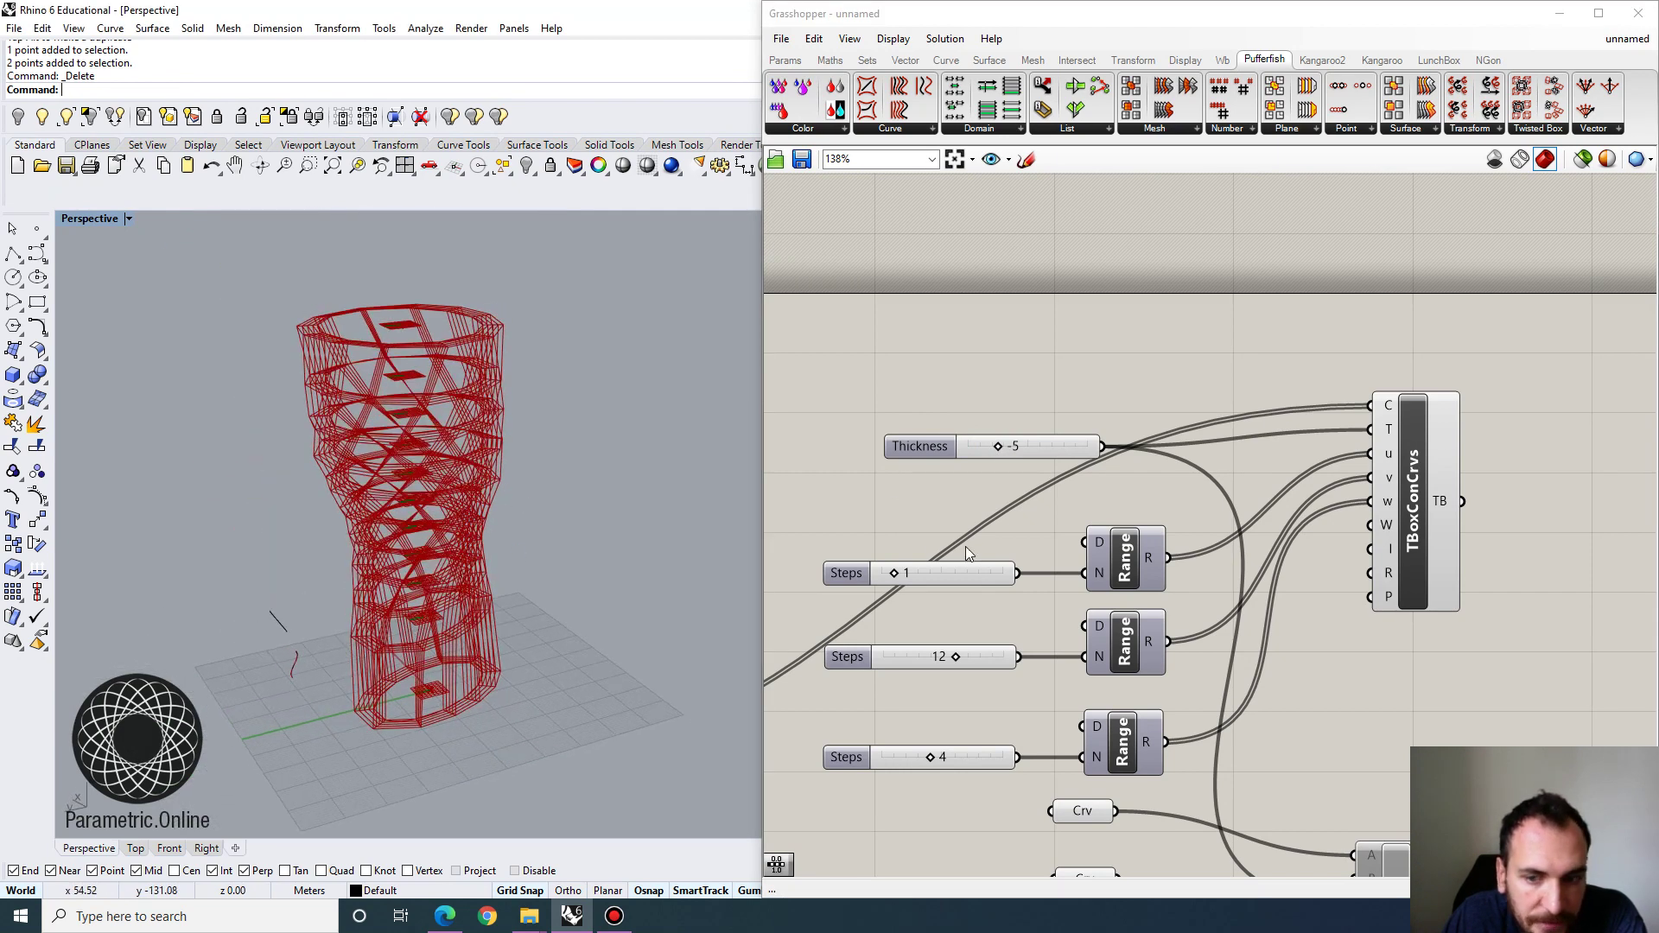
pyautogui.scroll(2, 966, 546)
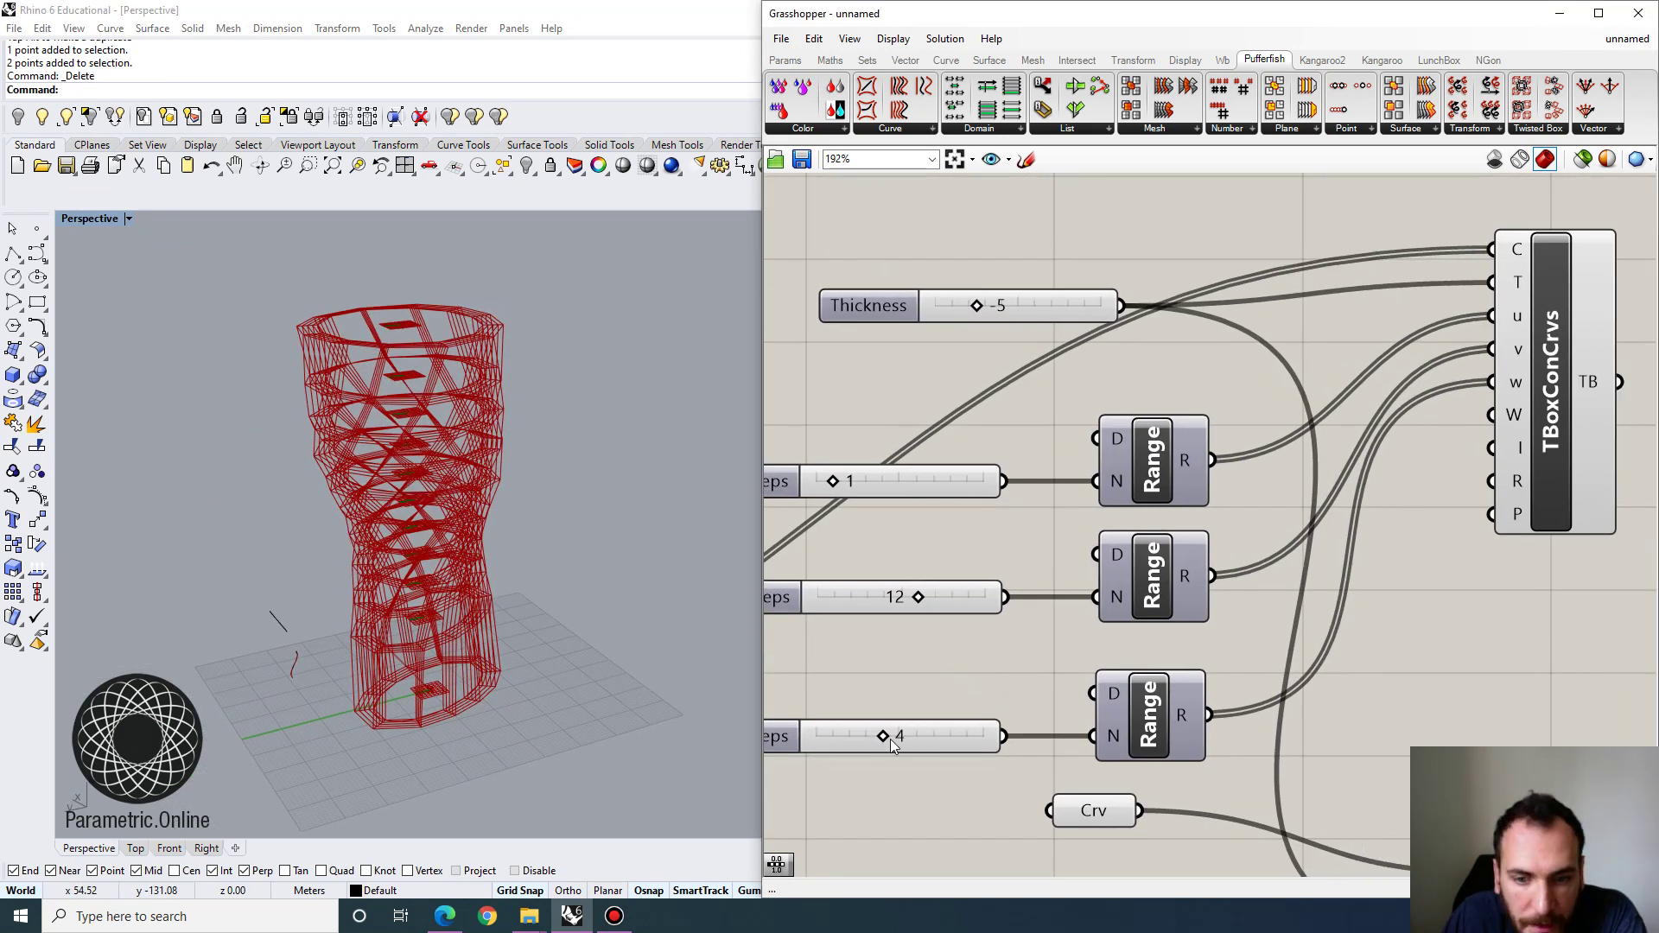
pyautogui.moveTo(864, 740)
pyautogui.mouseDown()
pyautogui.moveTo(832, 744)
pyautogui.moveTo(860, 743)
pyautogui.mouseUp()
pyautogui.moveTo(515, 605); pyautogui.dragTo(478, 542, button='right')
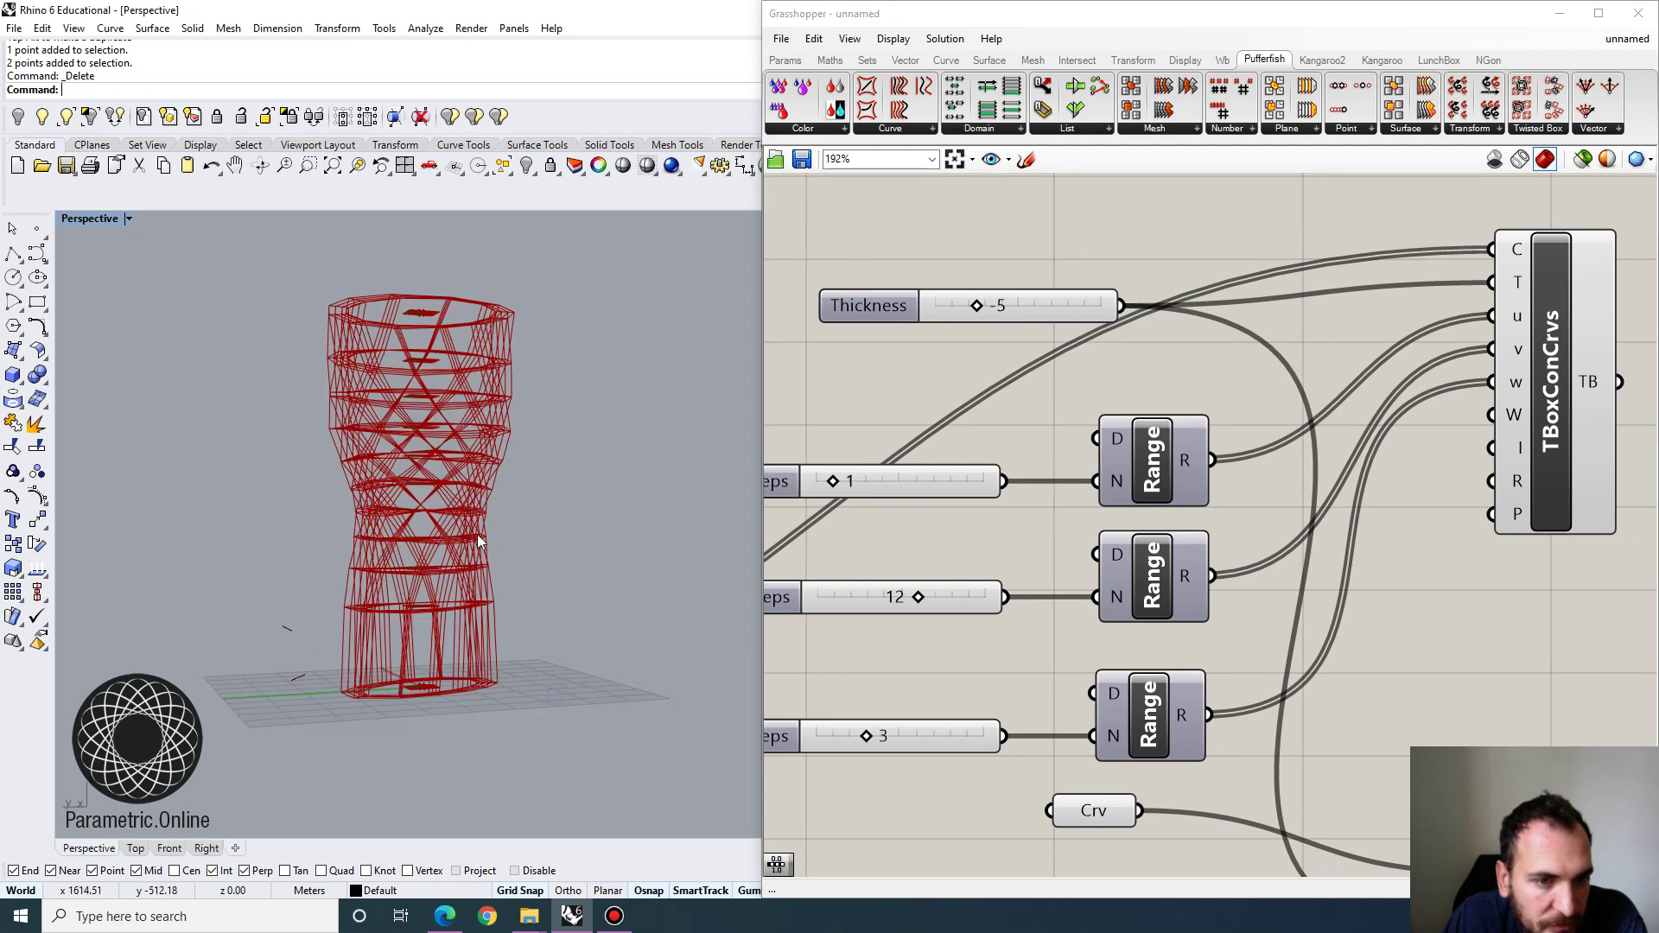
pyautogui.scroll(3, 480, 542)
pyautogui.scroll(-4, 532, 548)
# Reshape the uppermost Graph Mapper's Bezier curve by moving the handle of its end point slightly up and away from the edge.
pyautogui.scroll(-8, 857, 542)
pyautogui.moveTo(1089, 536); pyautogui.dragTo(1289, 553, button='right')
pyautogui.scroll(8, 986, 578)
pyautogui.scroll(-3, 983, 556)
pyautogui.moveTo(1004, 533); pyautogui.dragTo(933, 438, button='right')
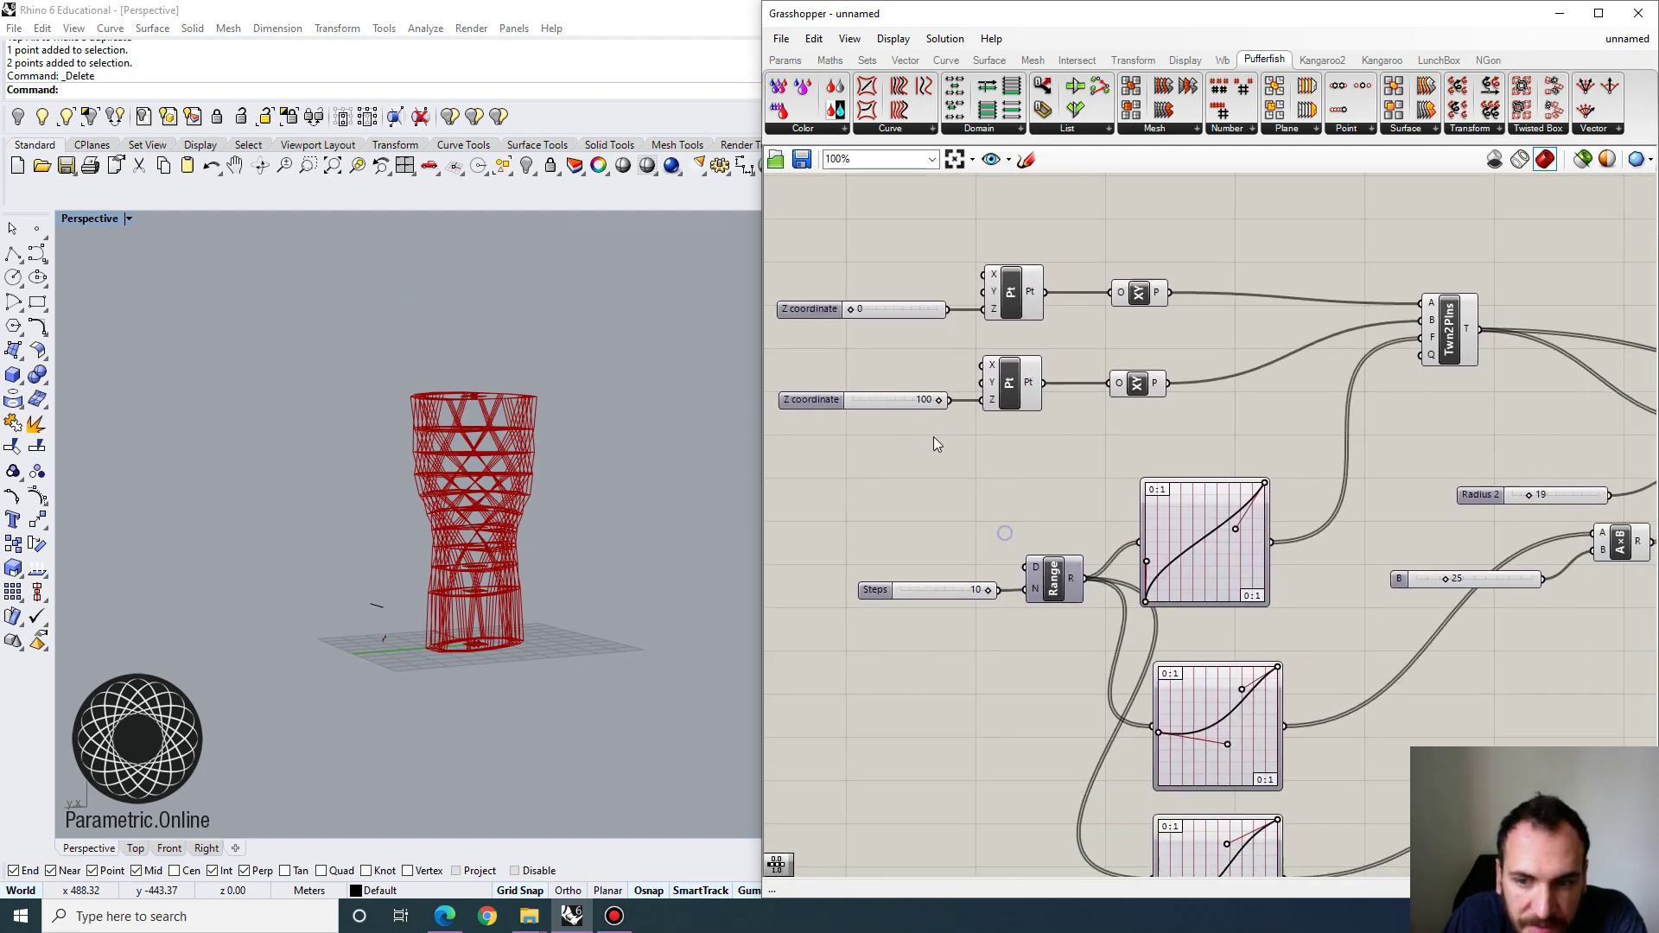
pyautogui.scroll(-1, 933, 441)
pyautogui.moveTo(1013, 491); pyautogui.dragTo(915, 439, button='right')
pyautogui.scroll(2, 1115, 441)
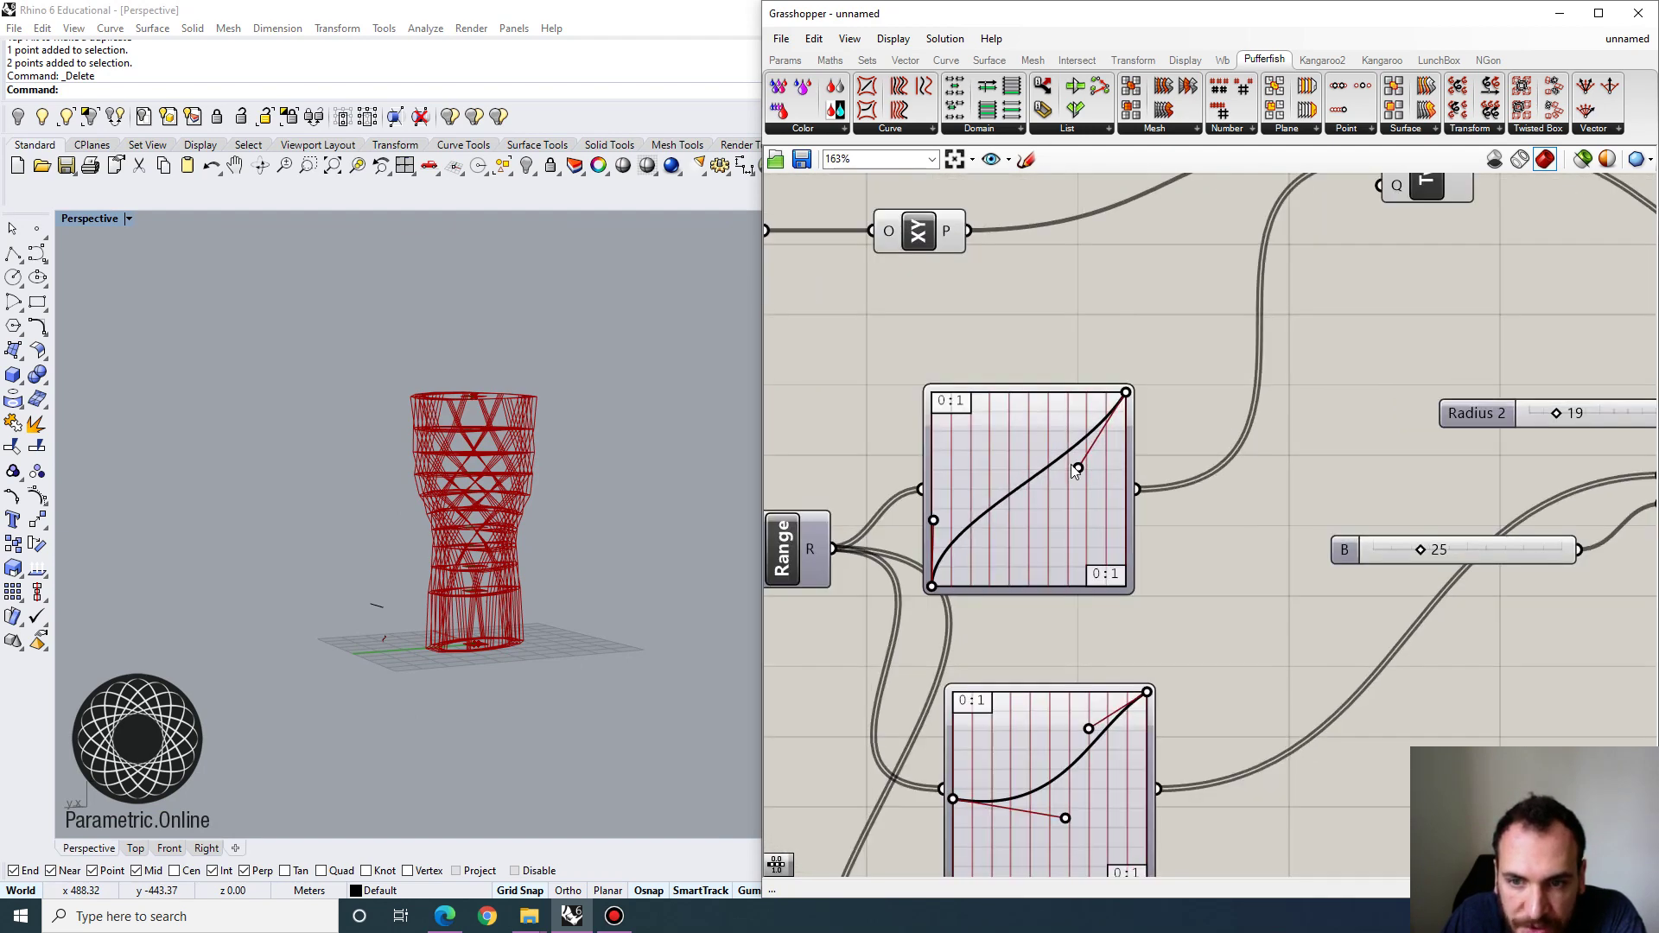
pyautogui.moveTo(1079, 468); pyautogui.dragTo(1051, 447)
# Examine the tower's floor spacing and twisted boxes from above, from the side and close up at its crown.
pyautogui.scroll(6, 492, 501)
pyautogui.moveTo(493, 501); pyautogui.dragTo(538, 709, button='right')
pyautogui.scroll(-3, 507, 507)
pyautogui.moveTo(575, 563); pyautogui.dragTo(453, 484, button='right')
pyautogui.scroll(-5, 1102, 311)
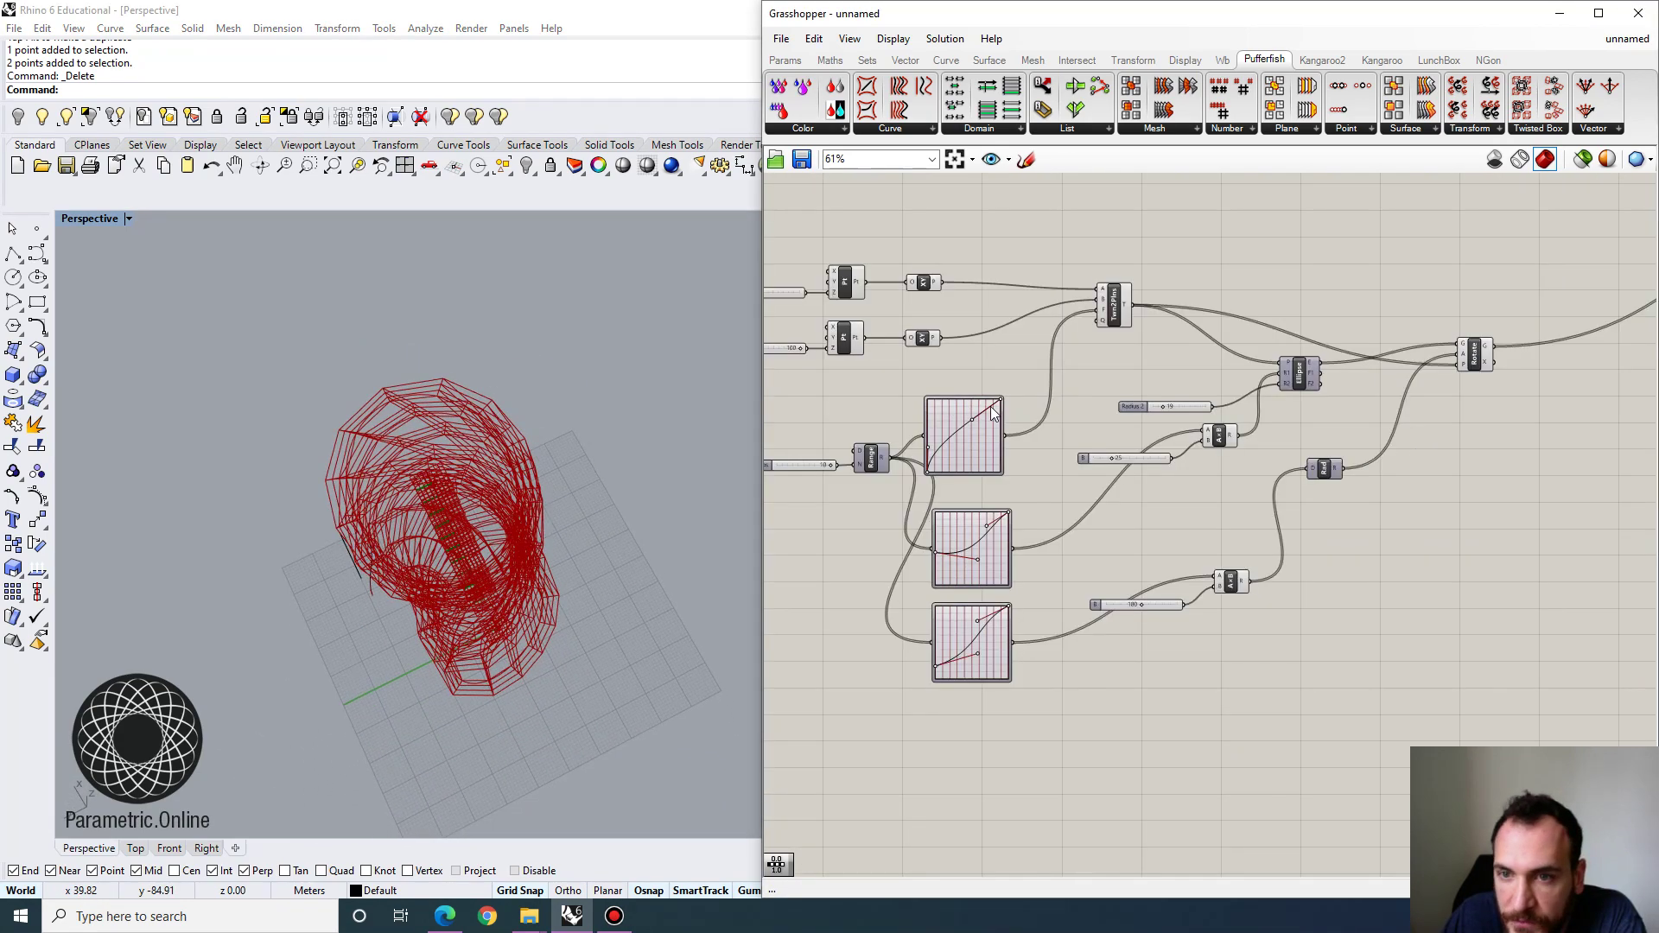
pyautogui.moveTo(1133, 417); pyautogui.dragTo(1138, 480, button='right')
pyautogui.moveTo(471, 562); pyautogui.dragTo(424, 406, button='right')
pyautogui.scroll(6, 424, 390)
pyautogui.moveTo(510, 489); pyautogui.dragTo(572, 441, button='right')
pyautogui.scroll(-7, 519, 439)
pyautogui.scroll(4, 568, 443)
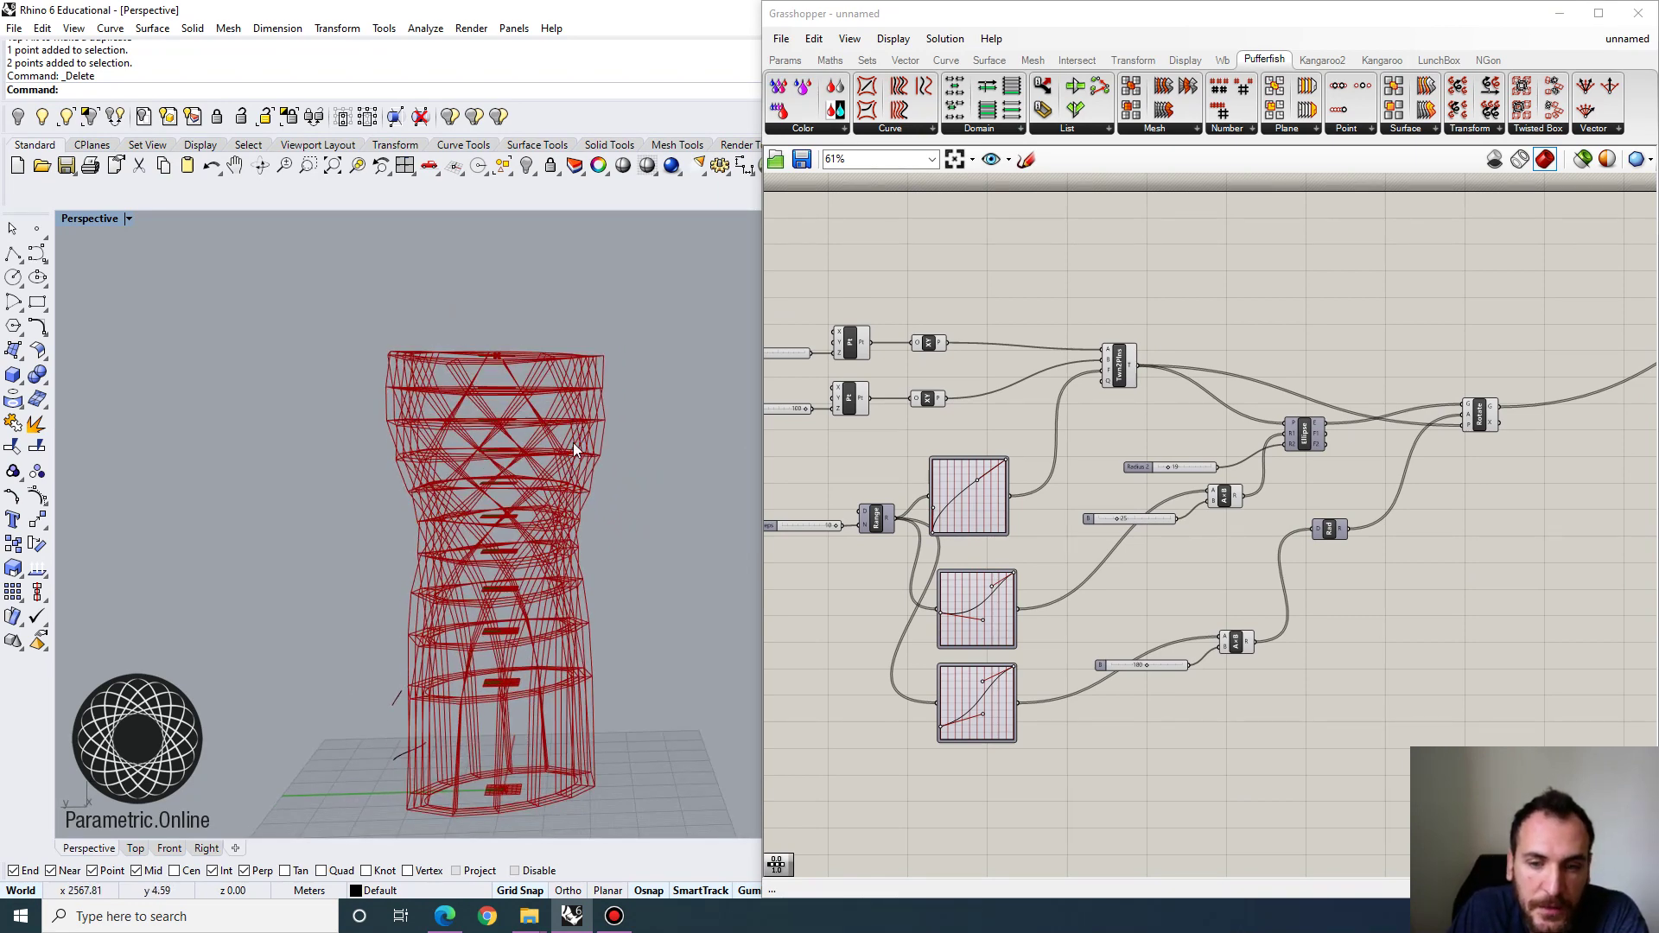
pyautogui.scroll(5, 573, 443)
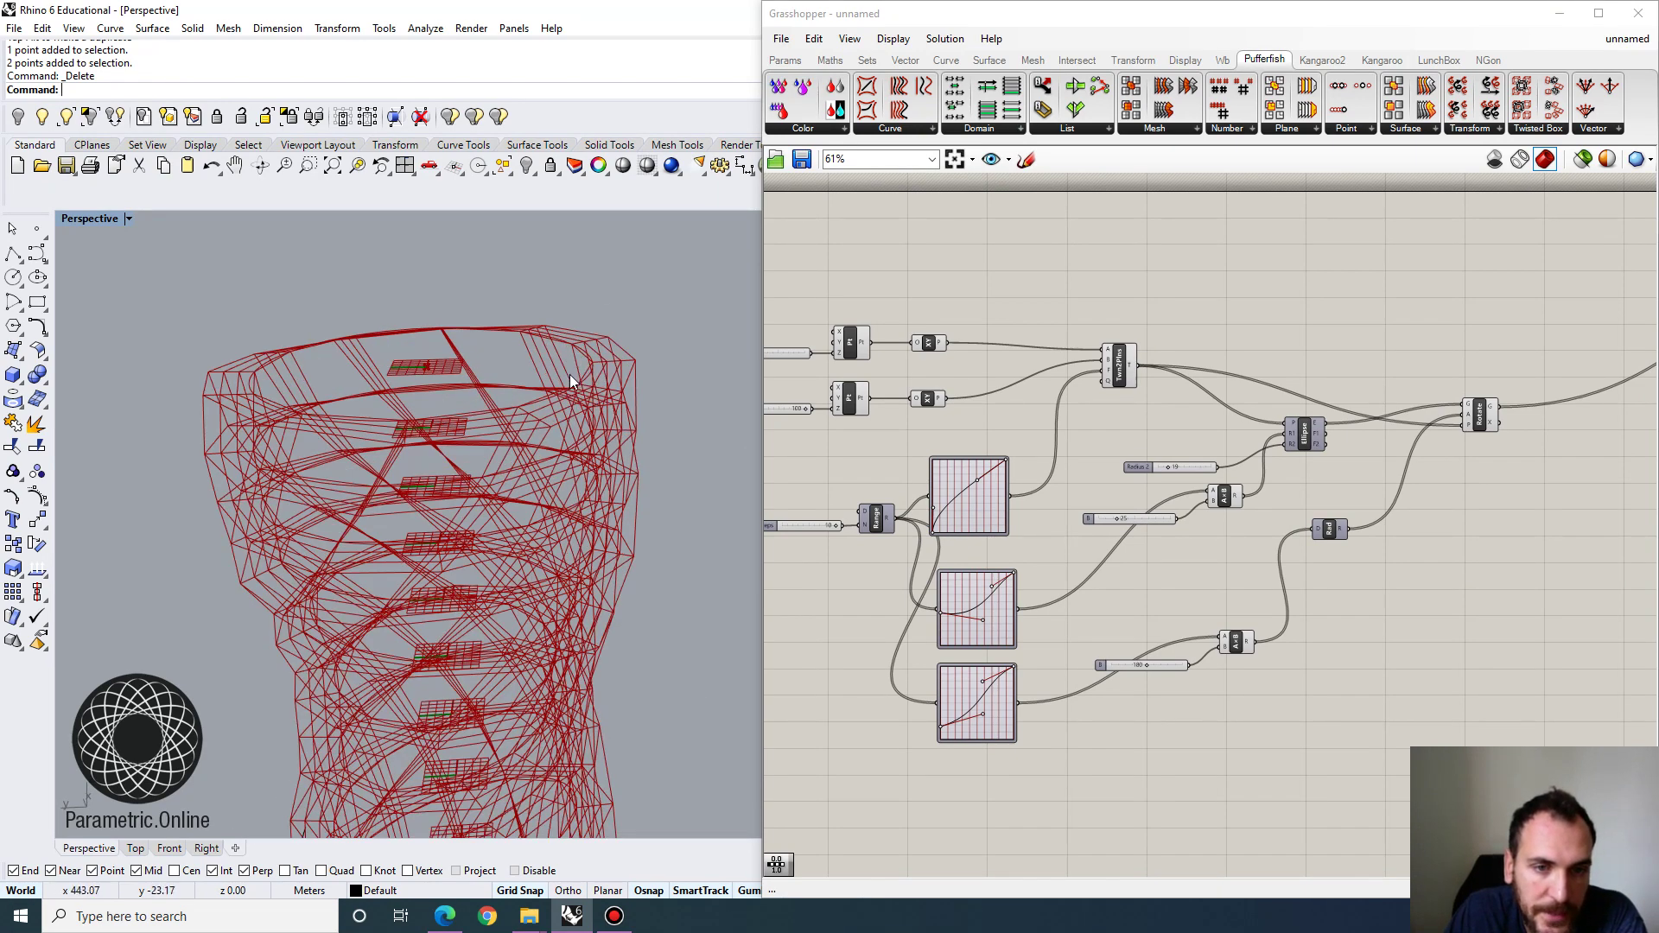
pyautogui.scroll(-5, 561, 432)
pyautogui.moveTo(411, 377); pyautogui.dragTo(574, 506, button='right')
pyautogui.scroll(-5, 1084, 484)
pyautogui.scroll(5, 1226, 449)
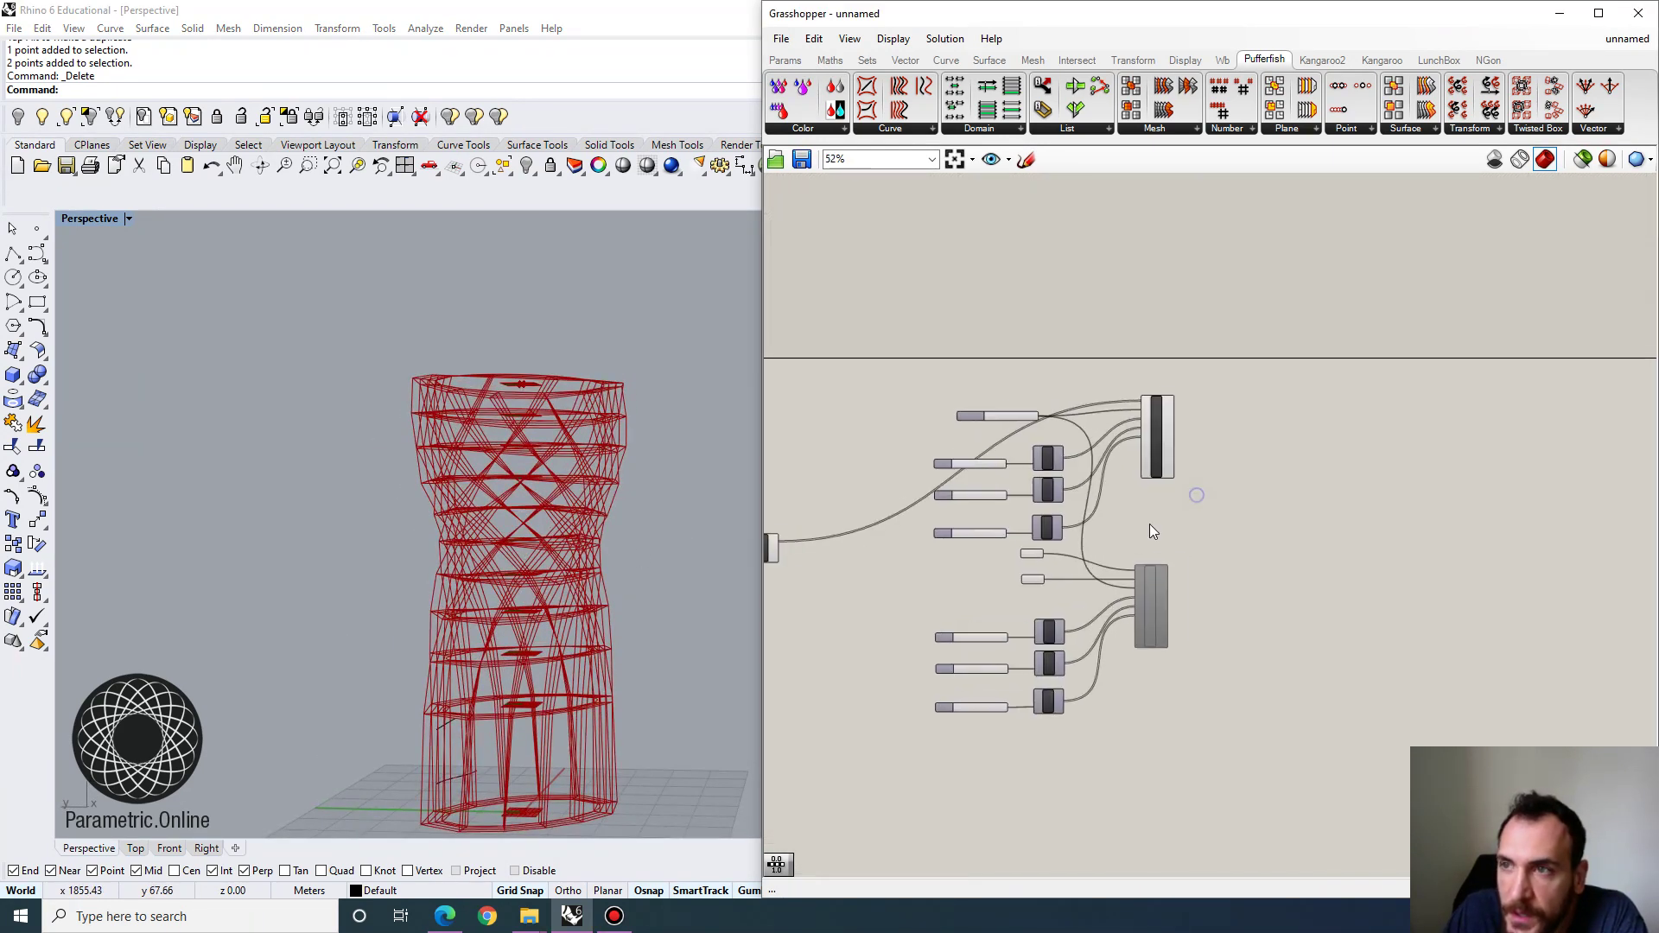
# Switch to the pufff definition and locate its box morphing components after Twisted Box Consecutive Curves.
pyautogui.click(1627, 39)
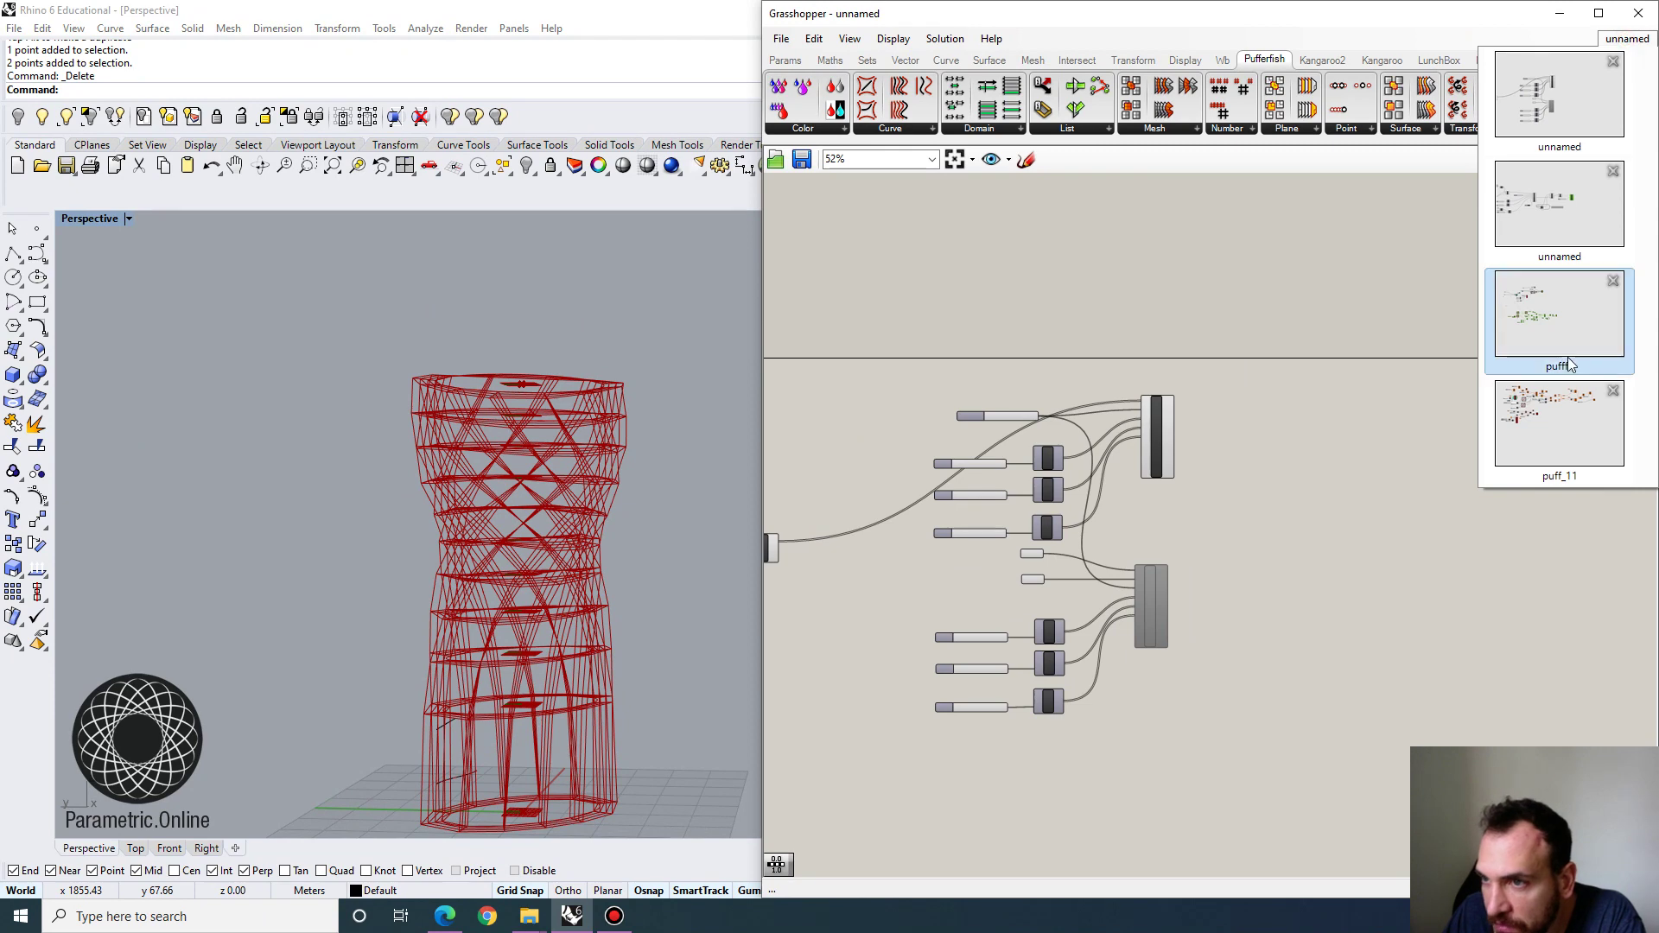
pyautogui.click(1559, 315)
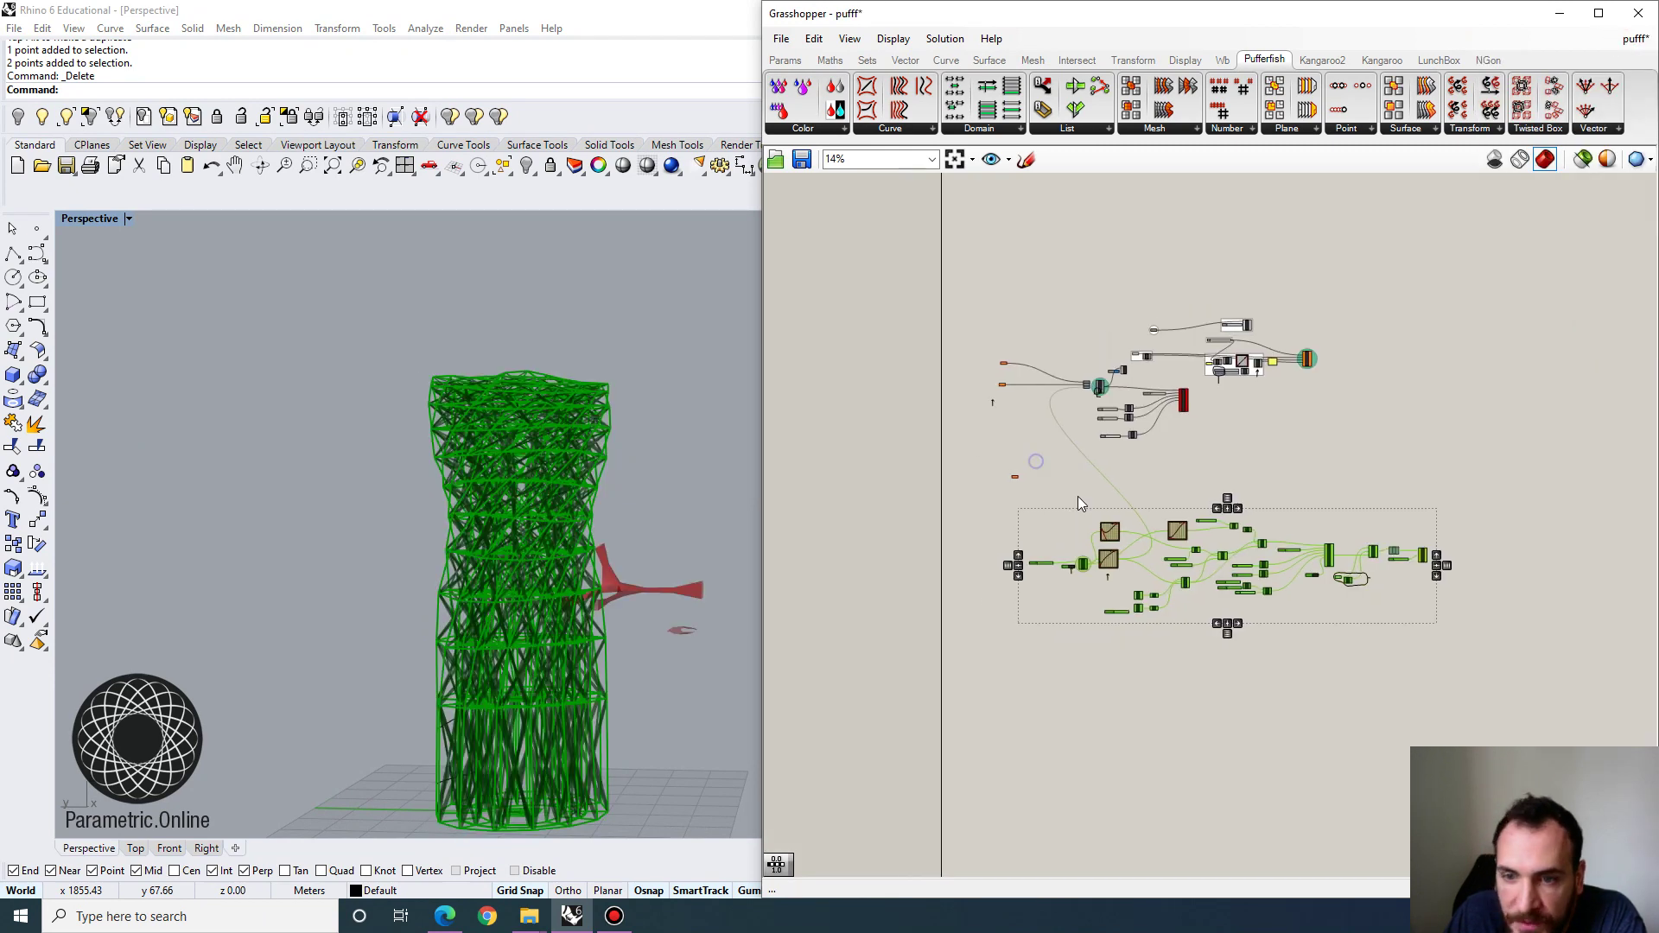
pyautogui.scroll(3, 1077, 496)
pyautogui.scroll(3, 1154, 563)
pyautogui.scroll(-3, 1295, 542)
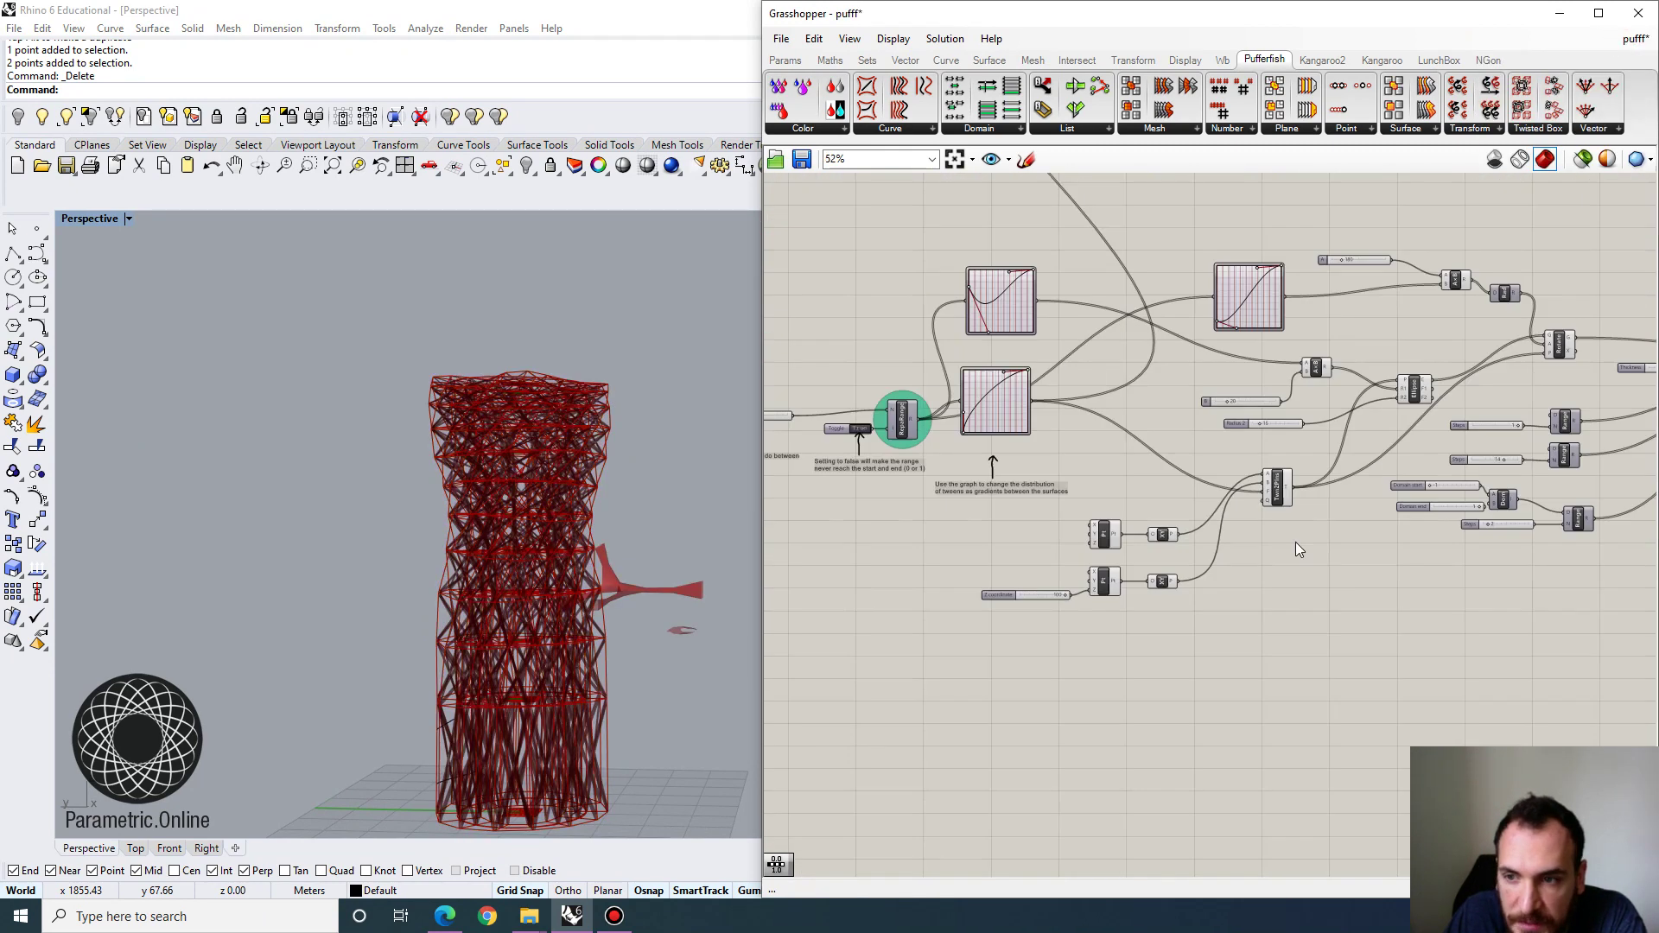
pyautogui.scroll(4, 1296, 535)
pyautogui.moveTo(1297, 506); pyautogui.dragTo(1139, 509, button='right')
# Copy the Mesh, Bounding Box, Morph To Twisted Box, wbJoin, Level slider and wbCatmullClark components with their annotation.
pyautogui.moveTo(1296, 685); pyautogui.dragTo(983, 516)
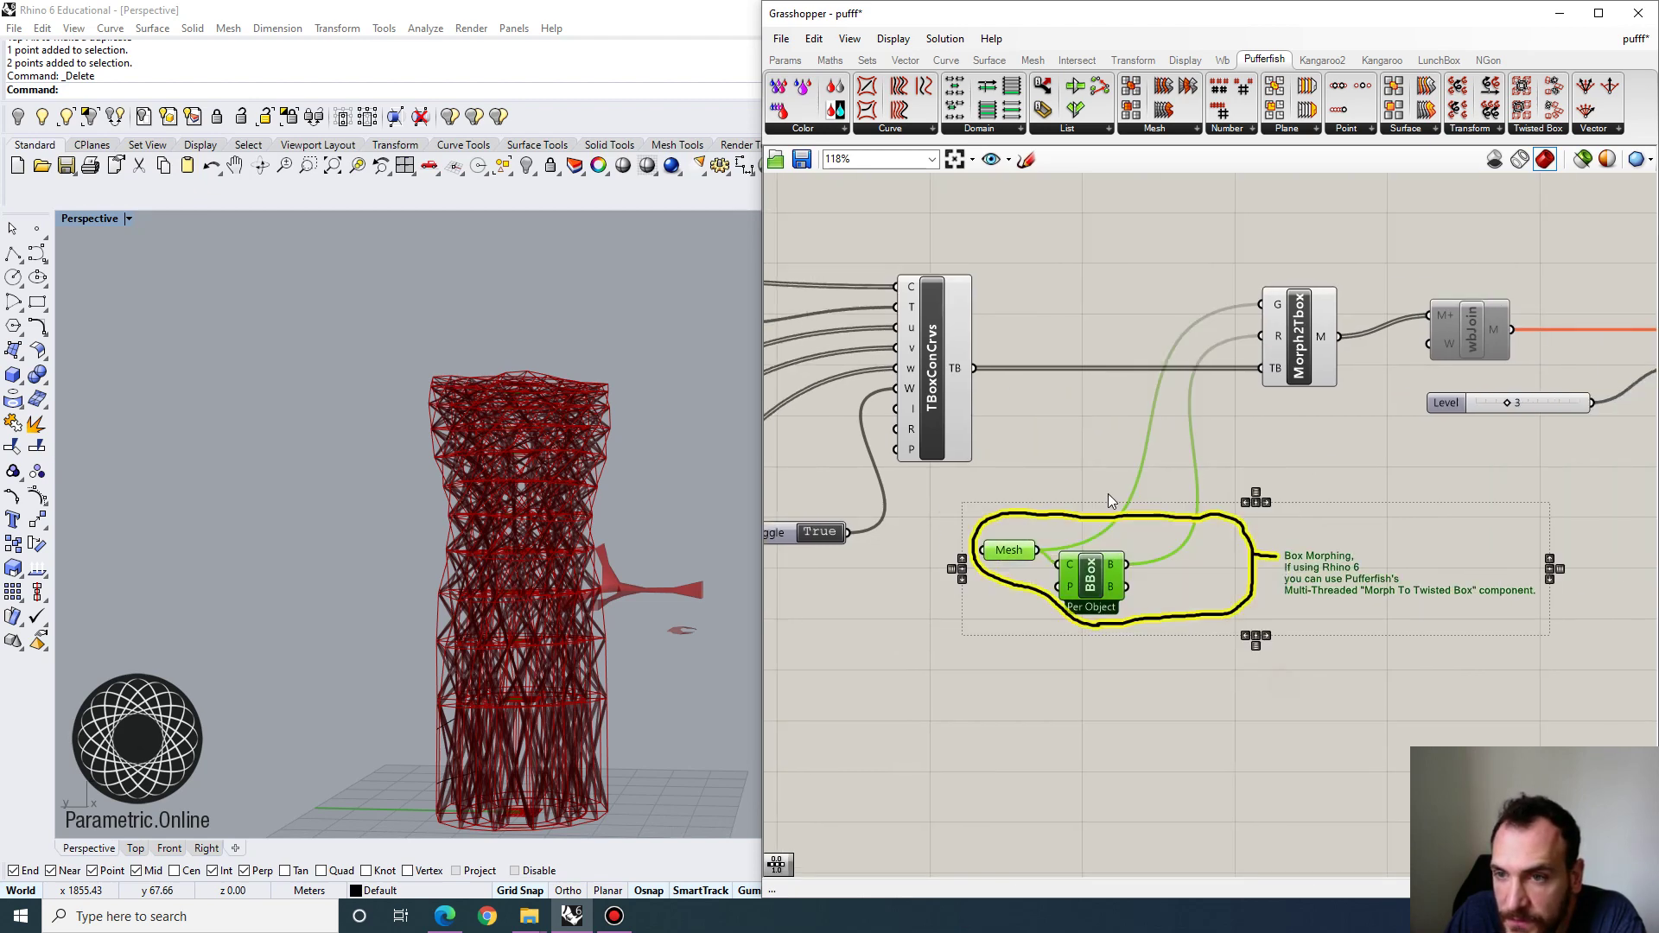
pyautogui.moveTo(1337, 456); pyautogui.dragTo(1292, 534, button='right')
pyautogui.click(1292, 528)
pyautogui.scroll(-2, 1091, 703)
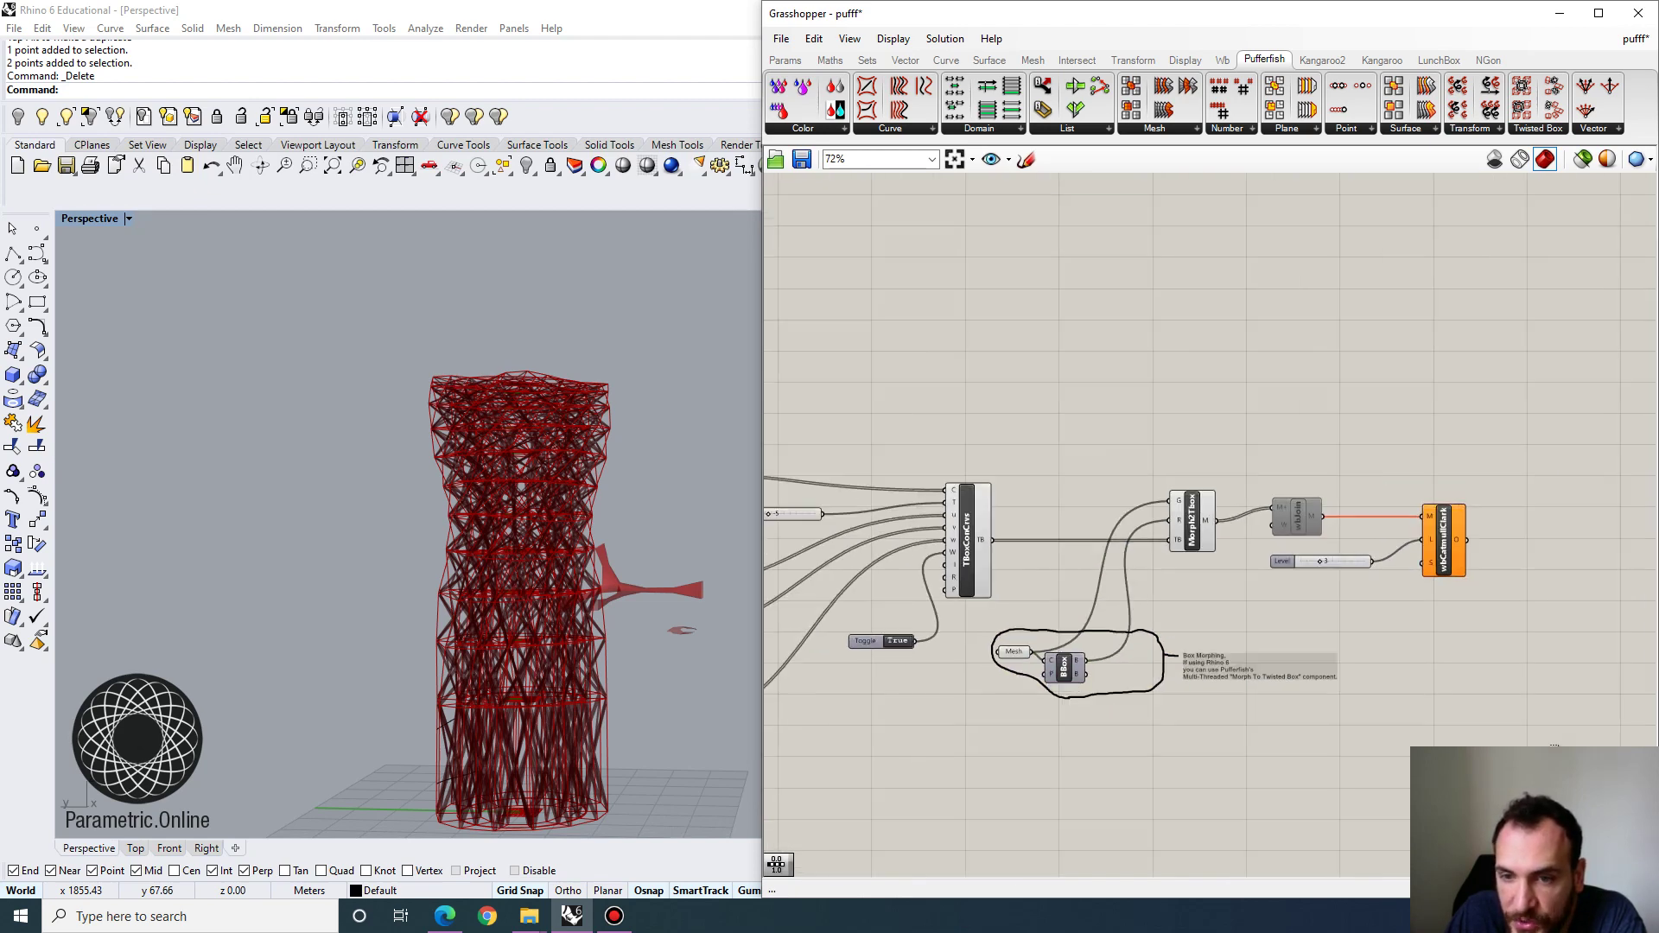
pyautogui.moveTo(1573, 748); pyautogui.dragTo(1007, 381)
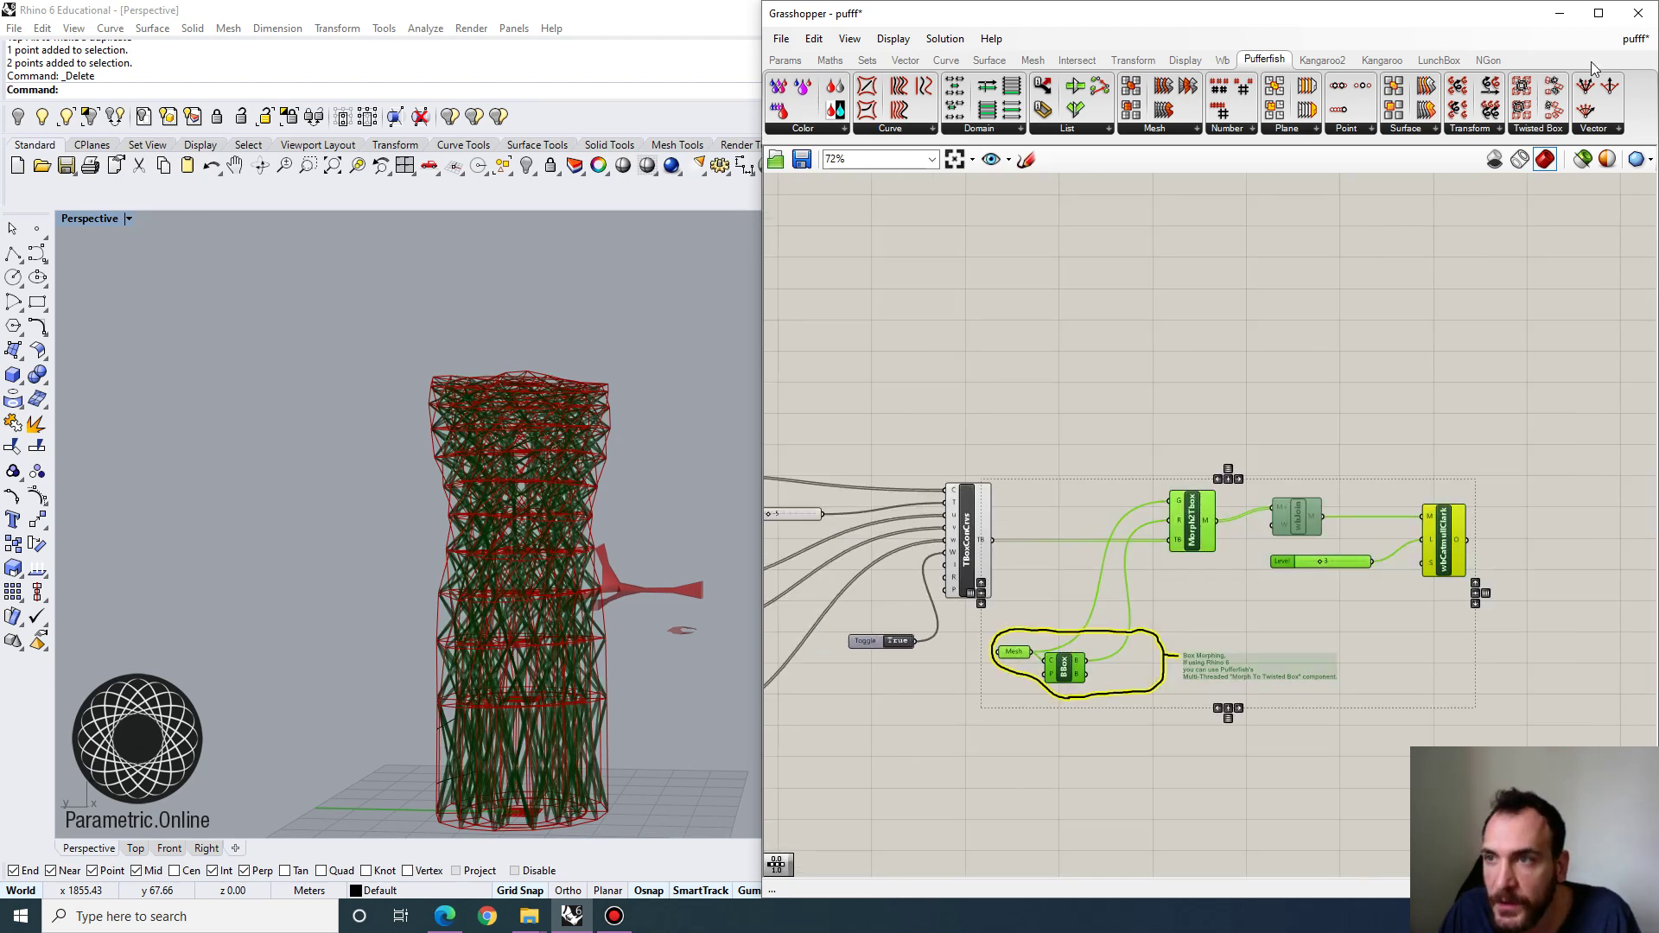
# Return to the unnamed tower definition, paste the copied morphing components and place them beside the twisted box components.
pyautogui.moveTo(1633, 39)
pyautogui.click(1580, 223)
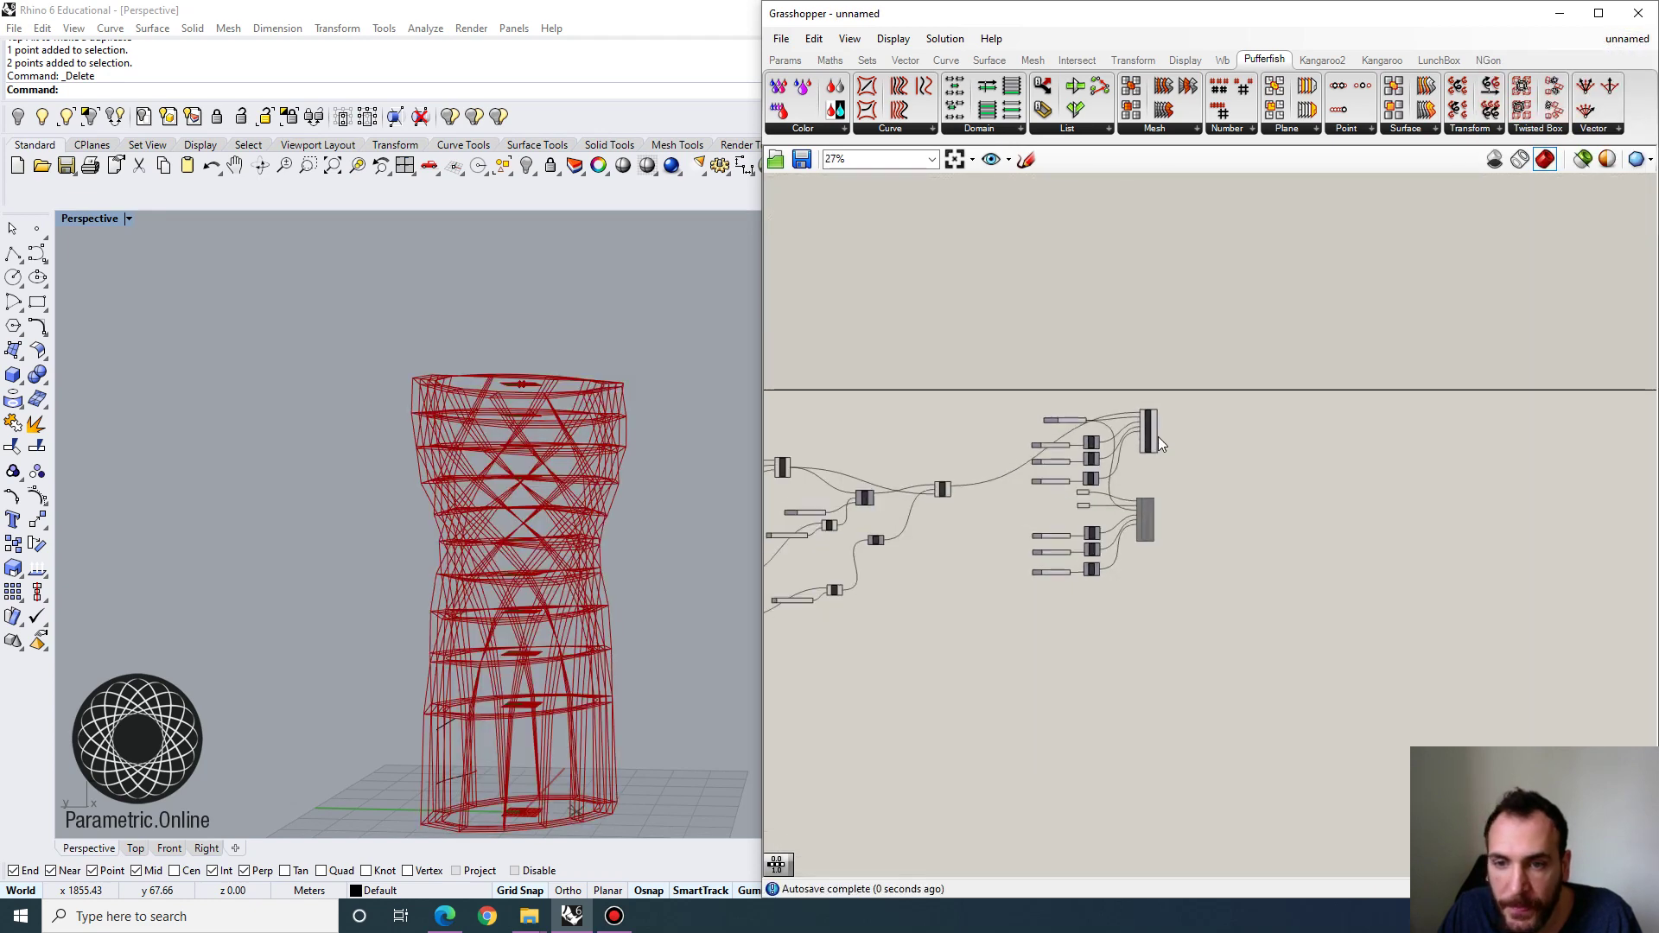
pyautogui.scroll(-2, 1158, 438)
pyautogui.scroll(-2, 1152, 560)
pyautogui.hotkey('ctrl', 'v')
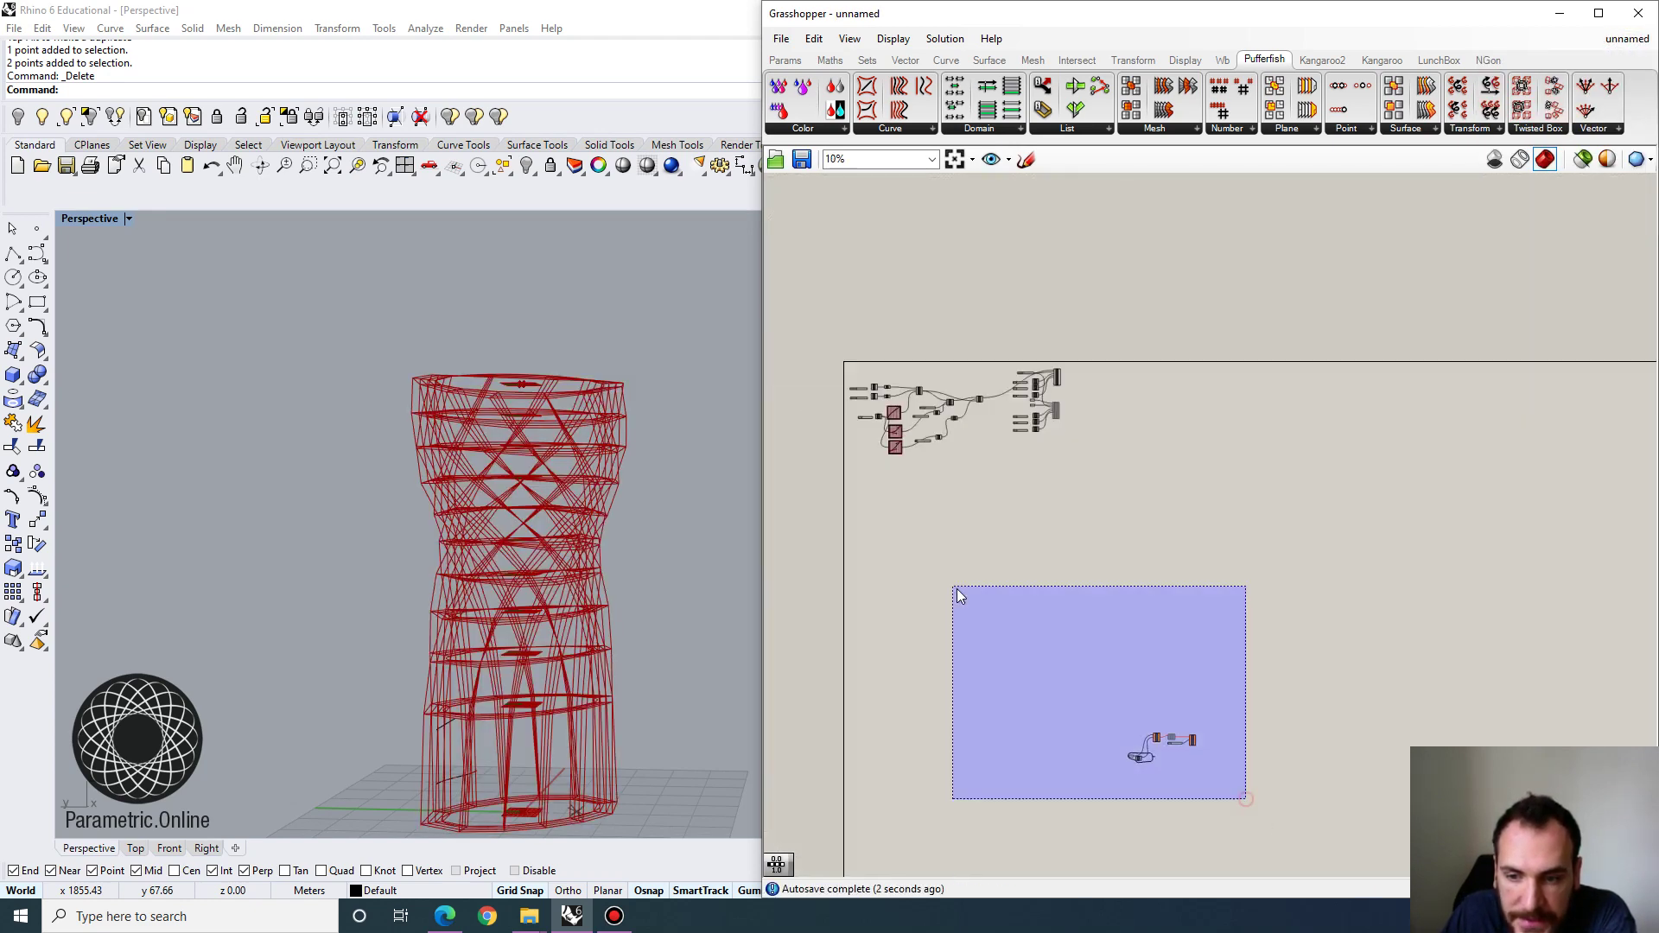
pyautogui.click(1070, 345)
pyautogui.scroll(10, 1093, 411)
pyautogui.scroll(-9, 505, 495)
pyautogui.moveTo(541, 511); pyautogui.dragTo(521, 526, button='right')
pyautogui.scroll(8, 521, 525)
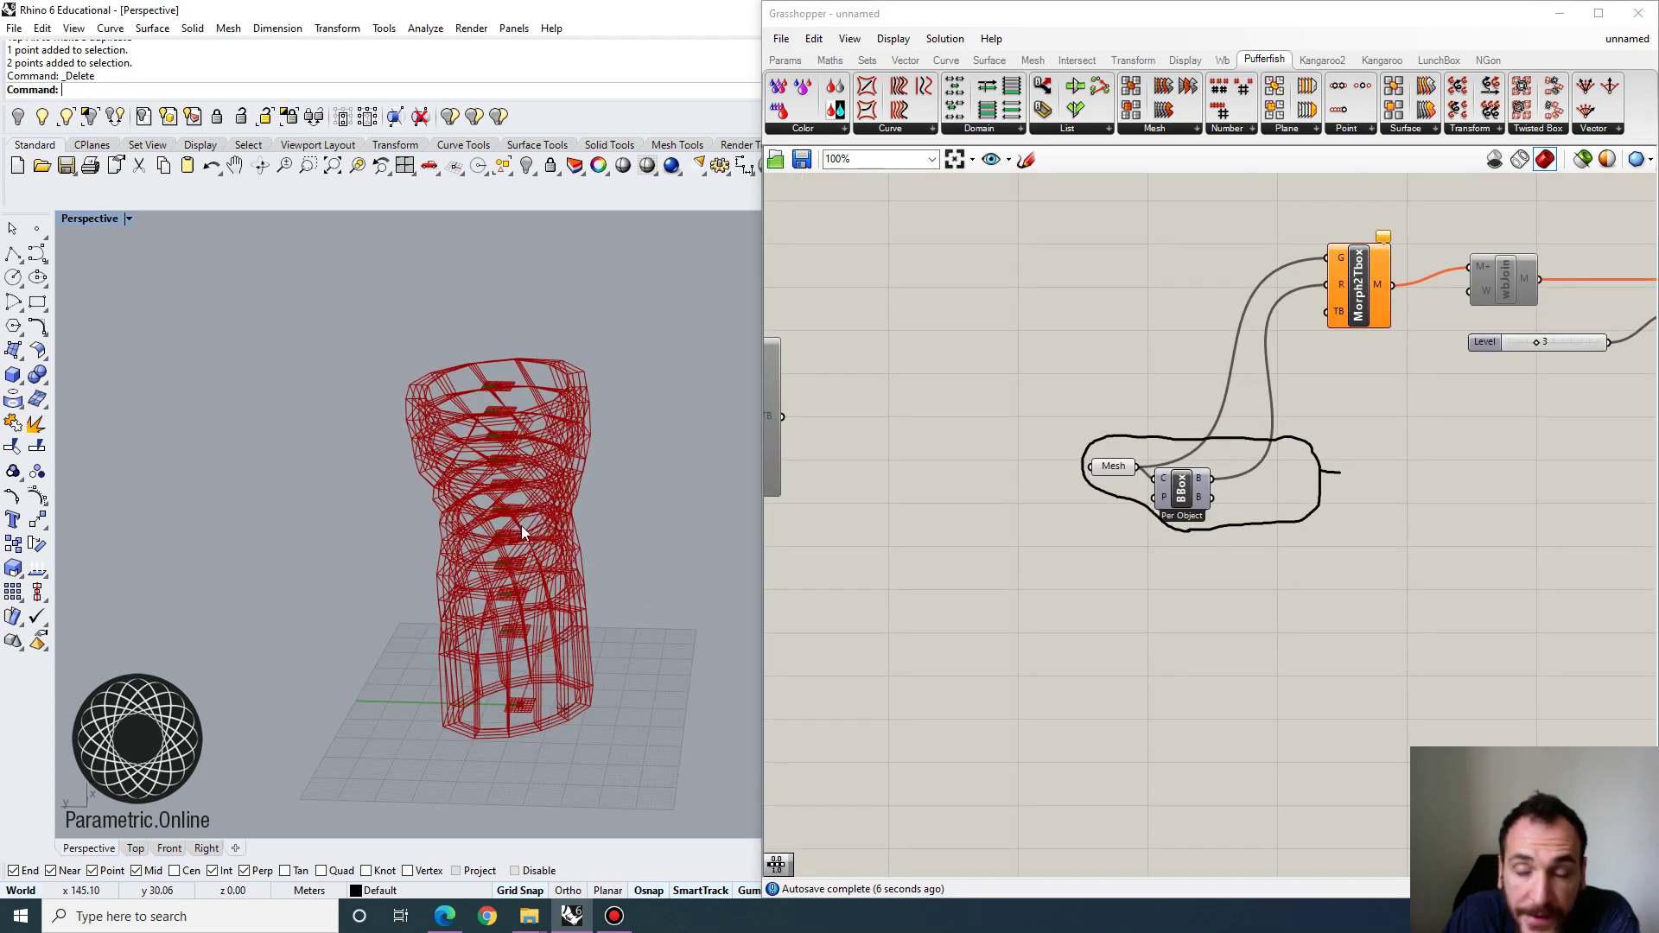
# Bake the mesh from the Mesh parameter and move the baked mesh outside the tower's base.
pyautogui.scroll(3, 1158, 449)
pyautogui.rightClick(1025, 562)
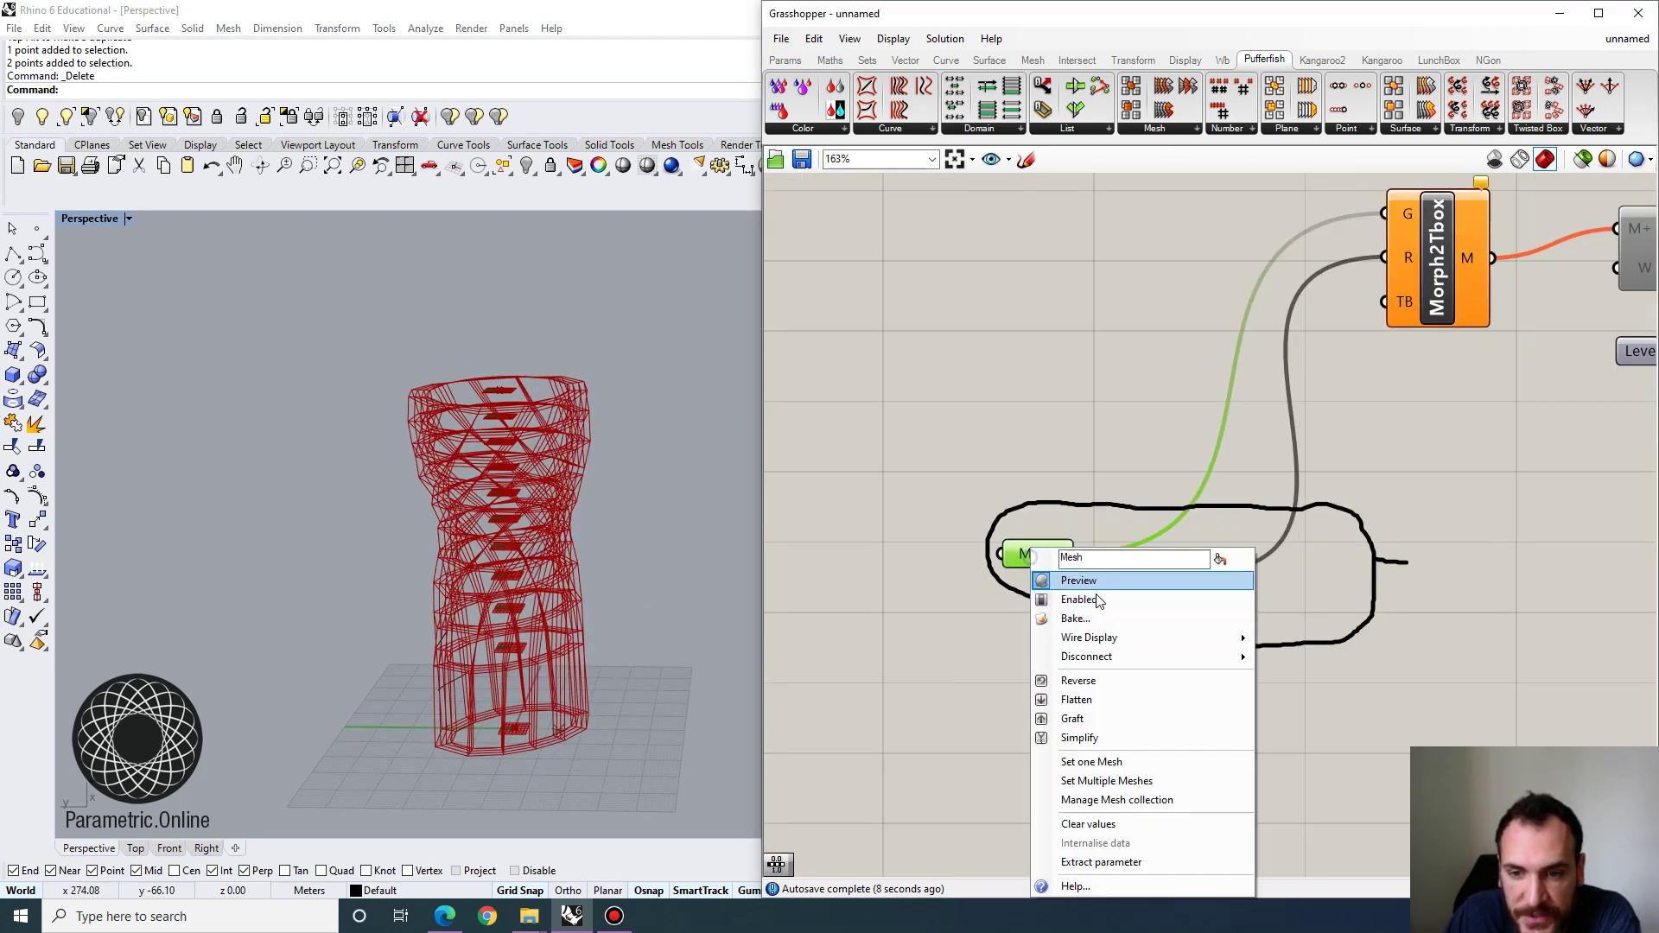
pyautogui.click(1101, 619)
pyautogui.click(1117, 773)
pyautogui.scroll(3, 514, 766)
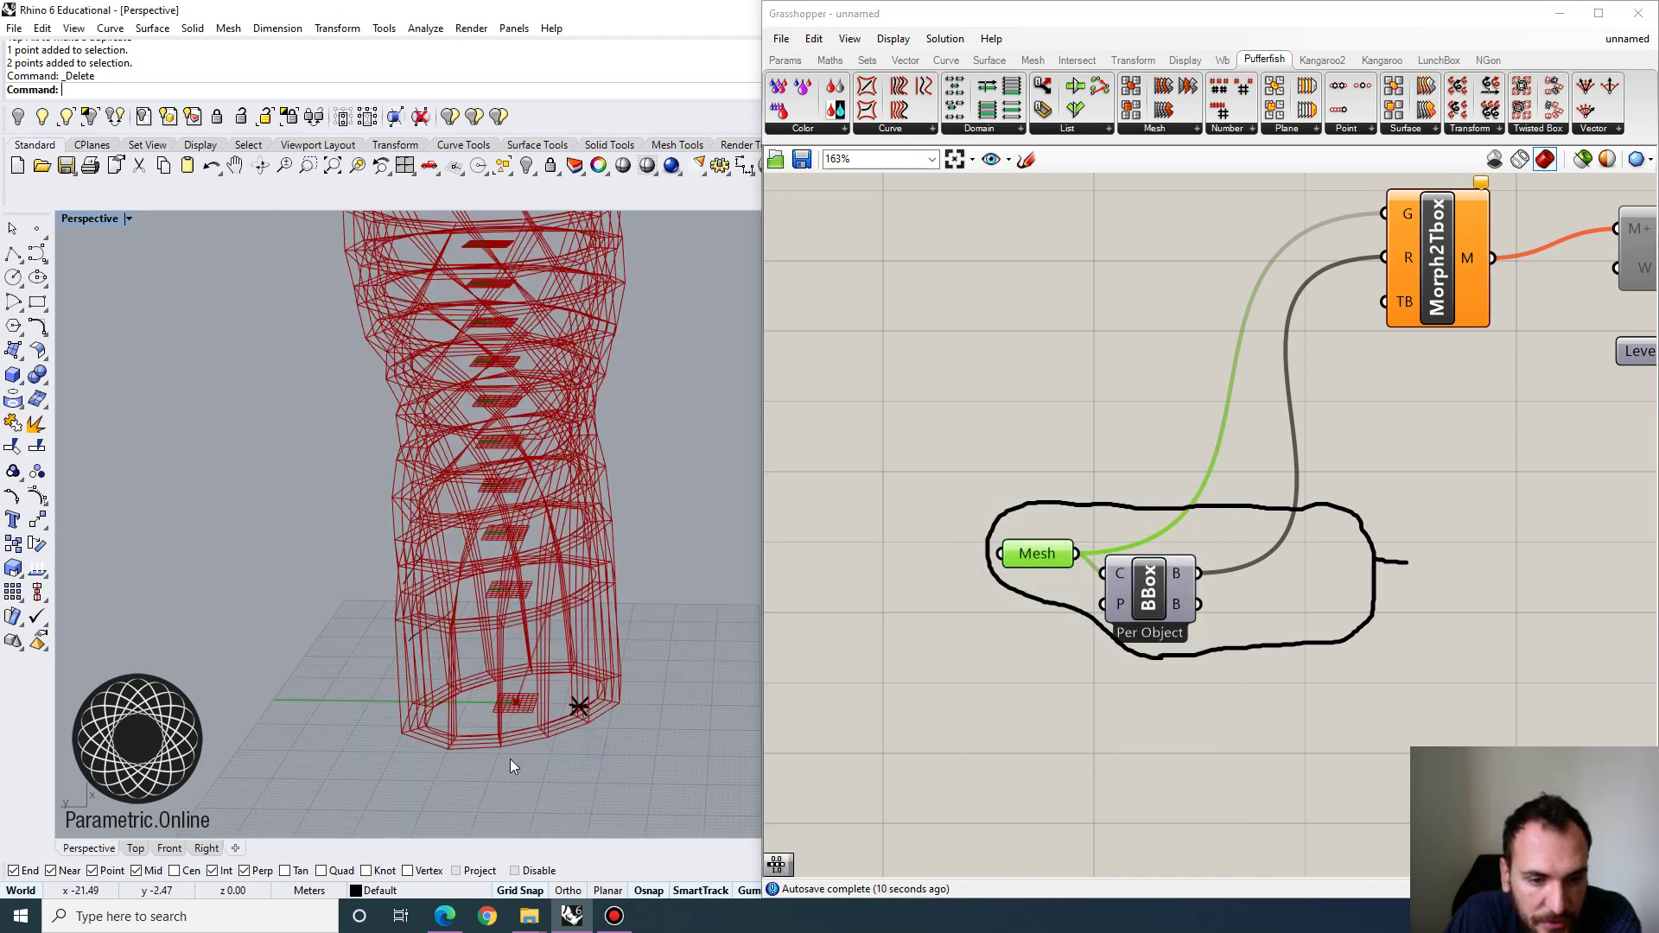
pyautogui.moveTo(600, 749); pyautogui.dragTo(679, 612, button='right')
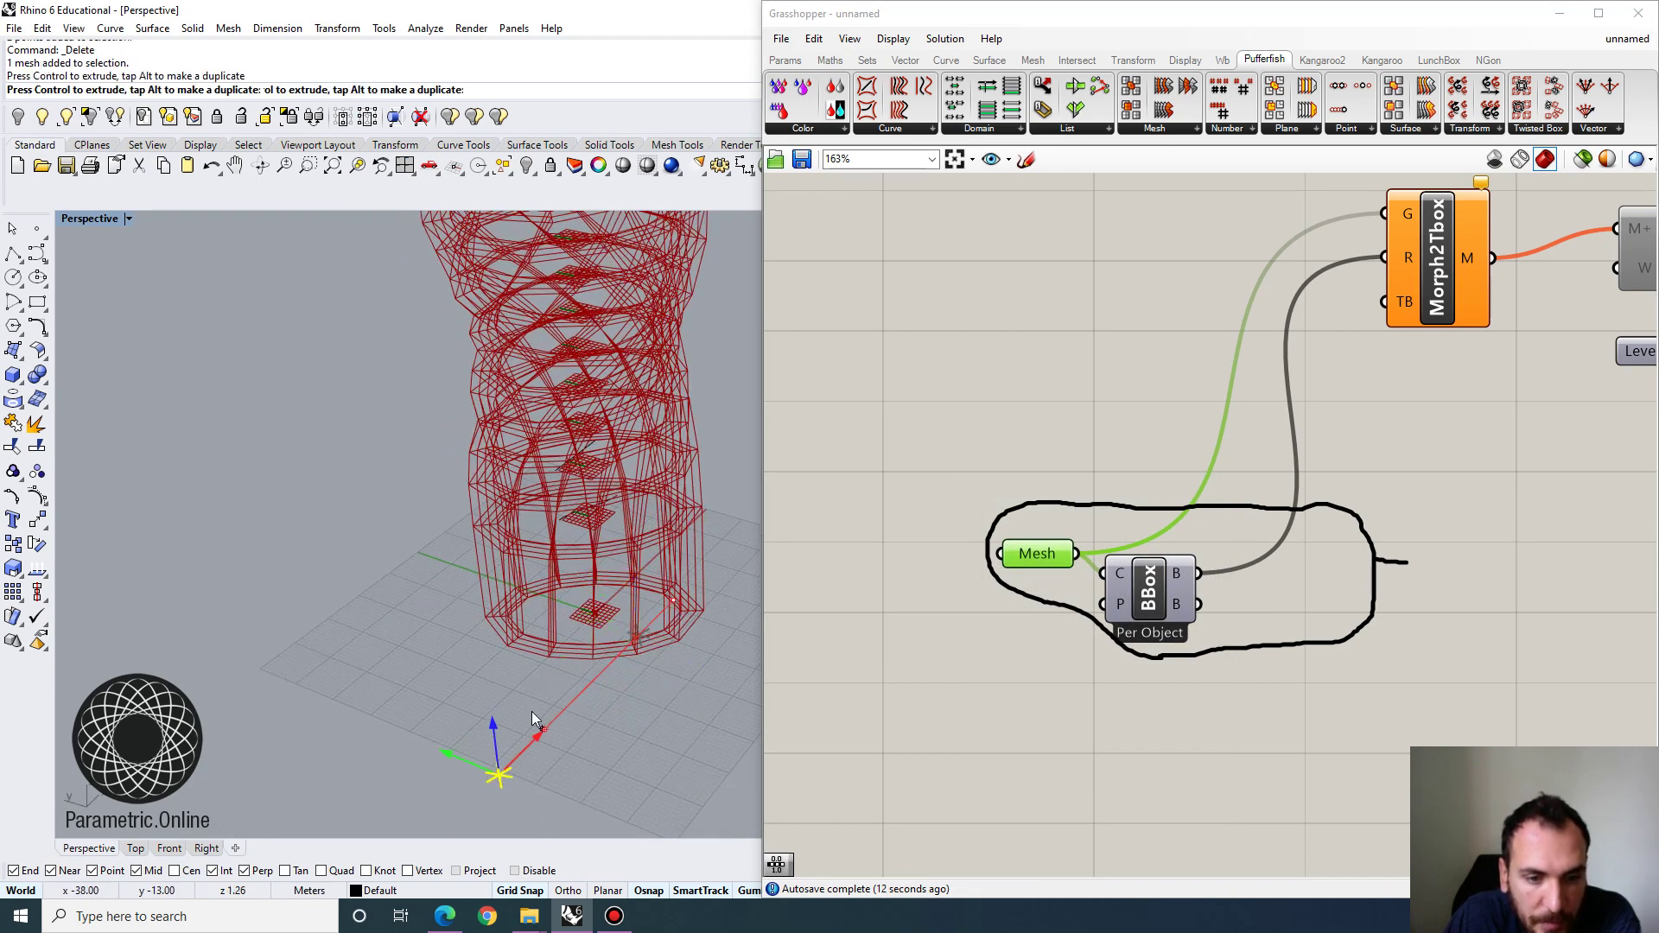
pyautogui.scroll(5, 534, 718)
# Display the Perspective viewport as Rendered, select the baked mesh and zoom to it.
pyautogui.click(97, 220)
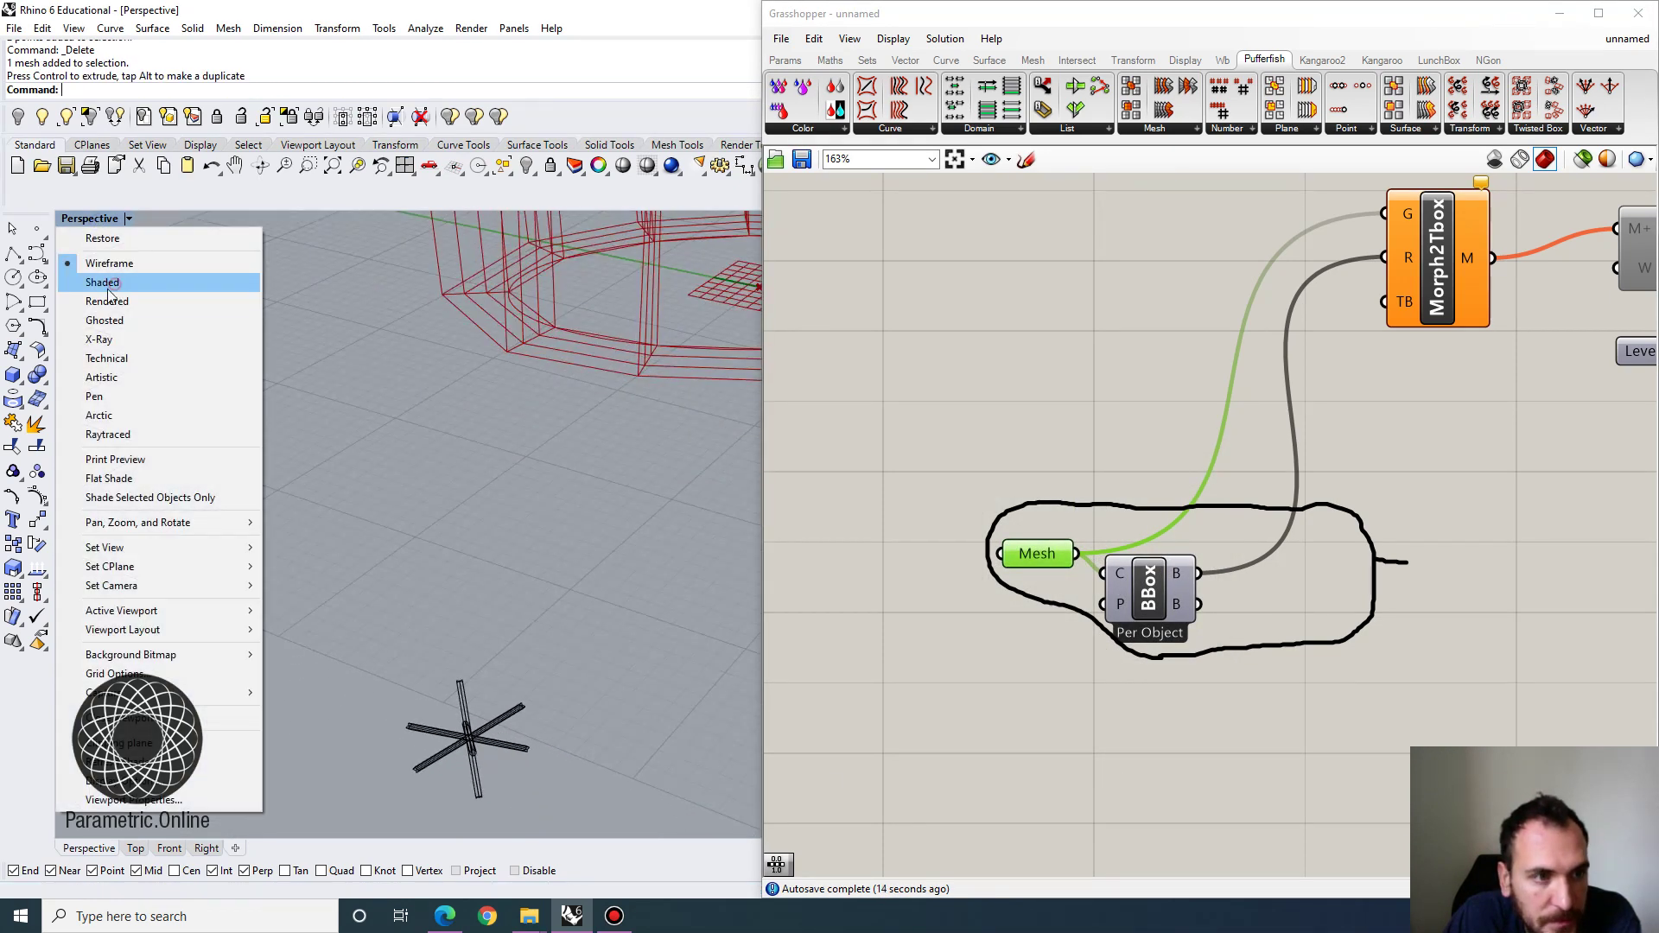
pyautogui.click(108, 301)
pyautogui.scroll(3, 492, 593)
pyautogui.moveTo(300, 591); pyautogui.dragTo(562, 801)
pyautogui.press('Return')
pyautogui.click(190, 507)
pyautogui.scroll(-7, 297, 419)
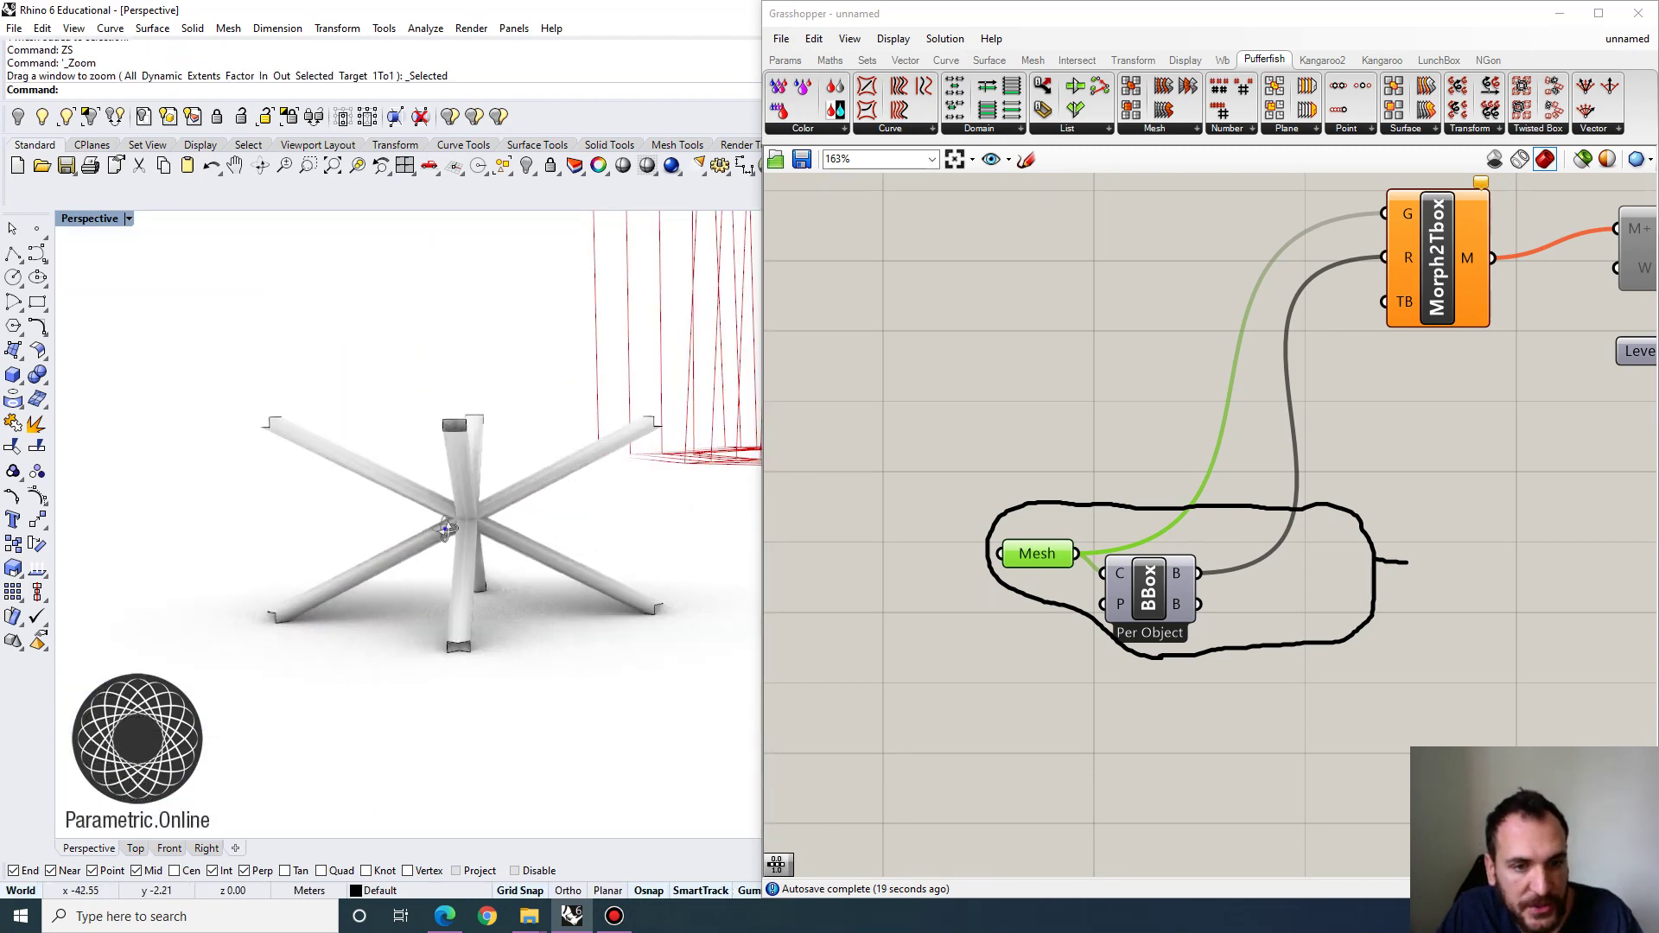
# Examine the baked star-shaped mesh module and its open strut ends from several angles.
pyautogui.moveTo(298, 419); pyautogui.dragTo(439, 662, button='right')
pyautogui.scroll(4, 408, 501)
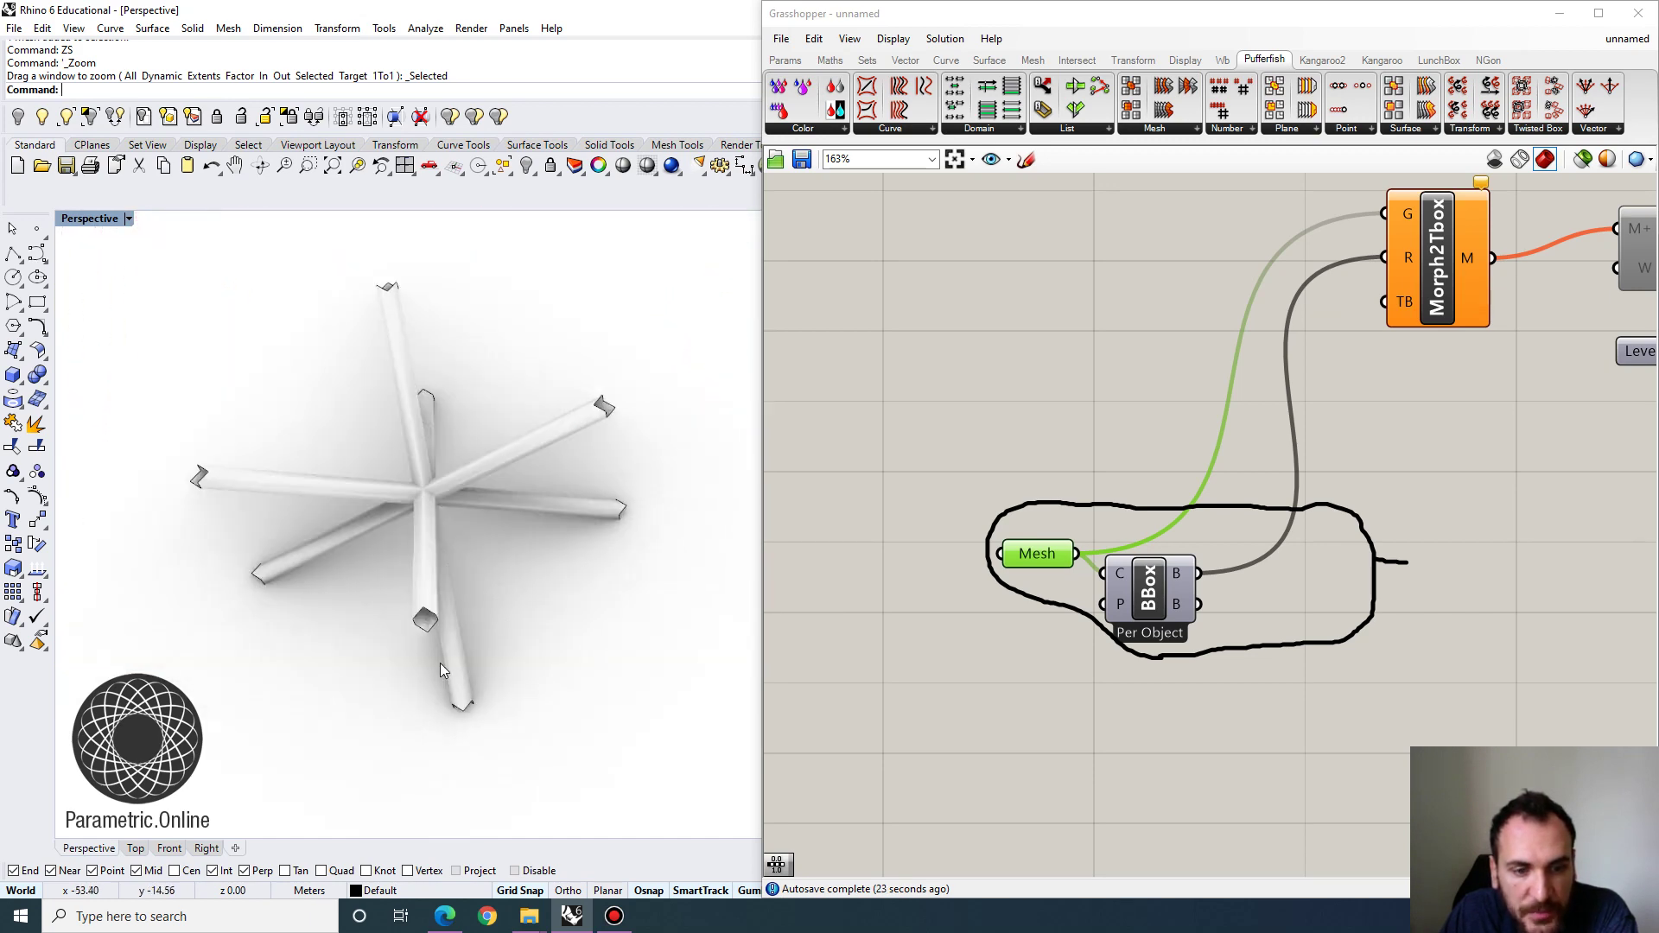
pyautogui.moveTo(594, 394); pyautogui.dragTo(654, 400, button='right')
pyautogui.moveTo(515, 598); pyautogui.dragTo(544, 624, button='right')
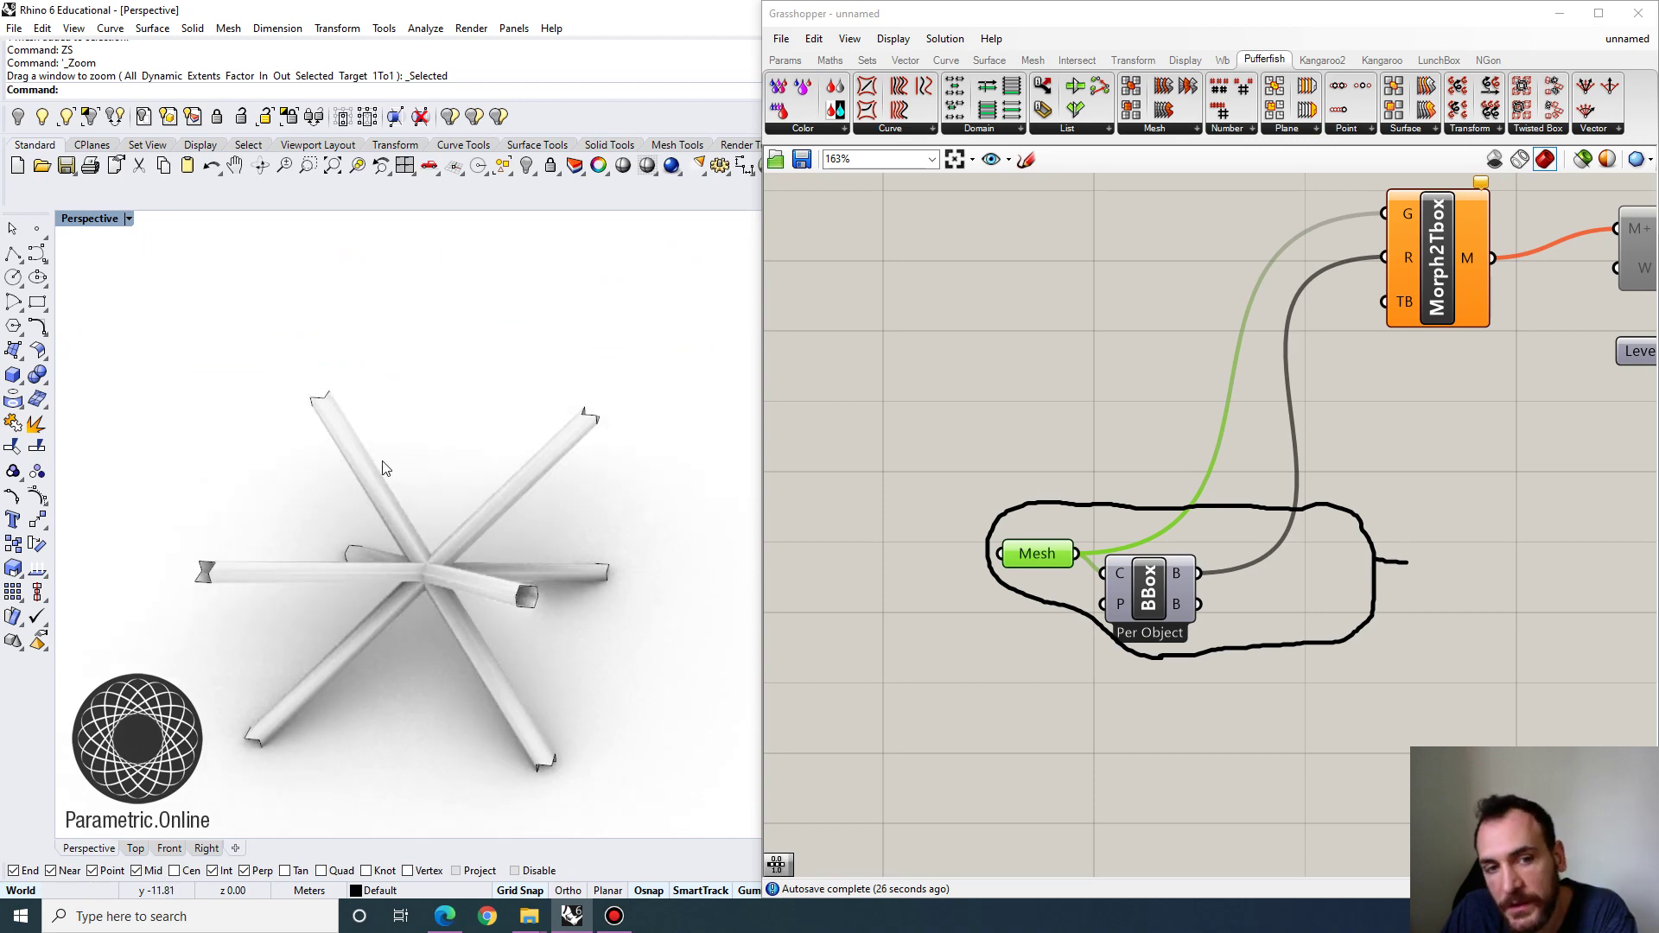
pyautogui.scroll(-3, 458, 538)
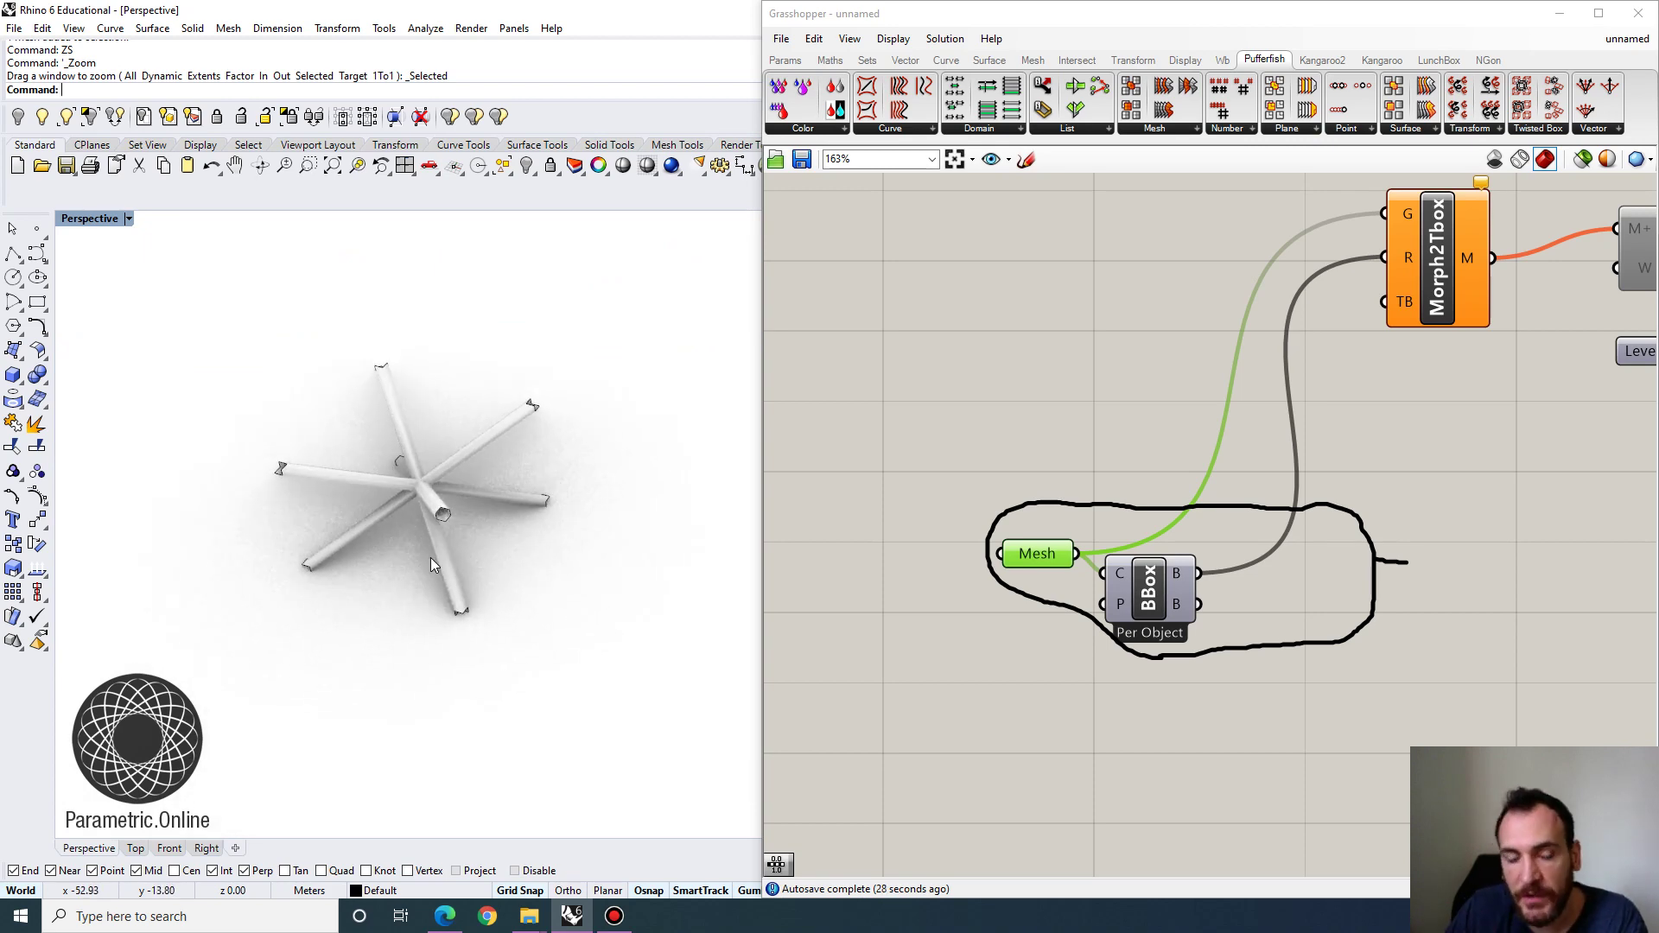
pyautogui.moveTo(482, 555); pyautogui.dragTo(346, 414, button='right')
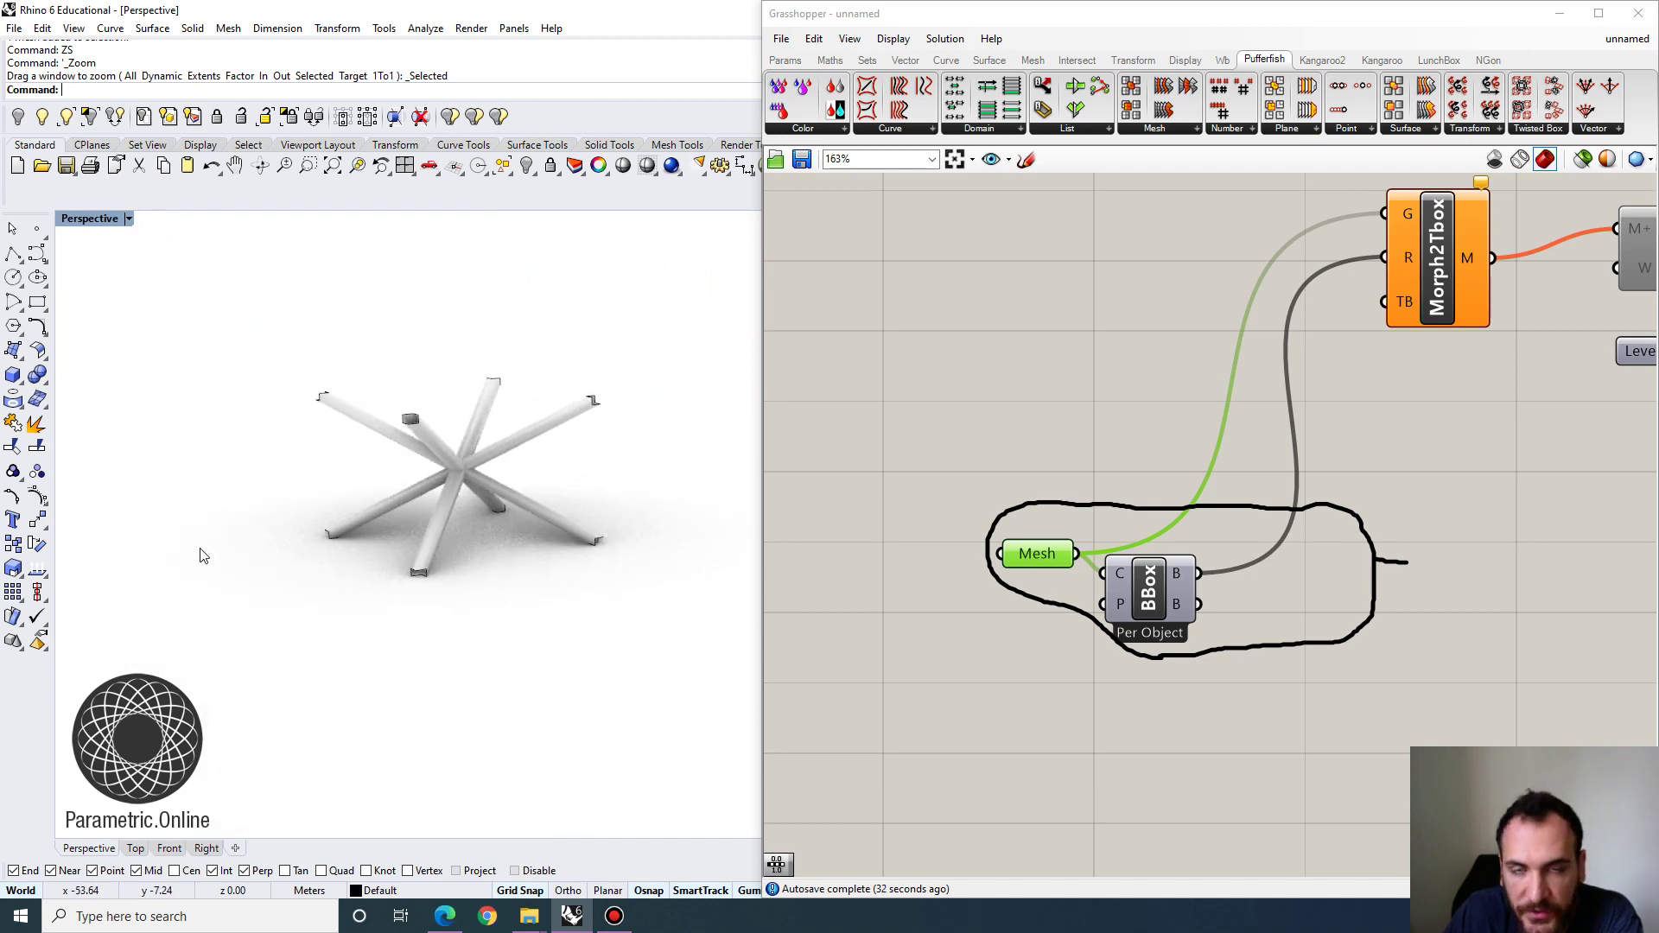
pyautogui.scroll(-5, 173, 566)
pyautogui.scroll(-3, 172, 577)
# Delete the sketched outline around the Mesh and Bounding Box components and reposition Morph To Twisted Box slightly.
pyautogui.click(225, 553)
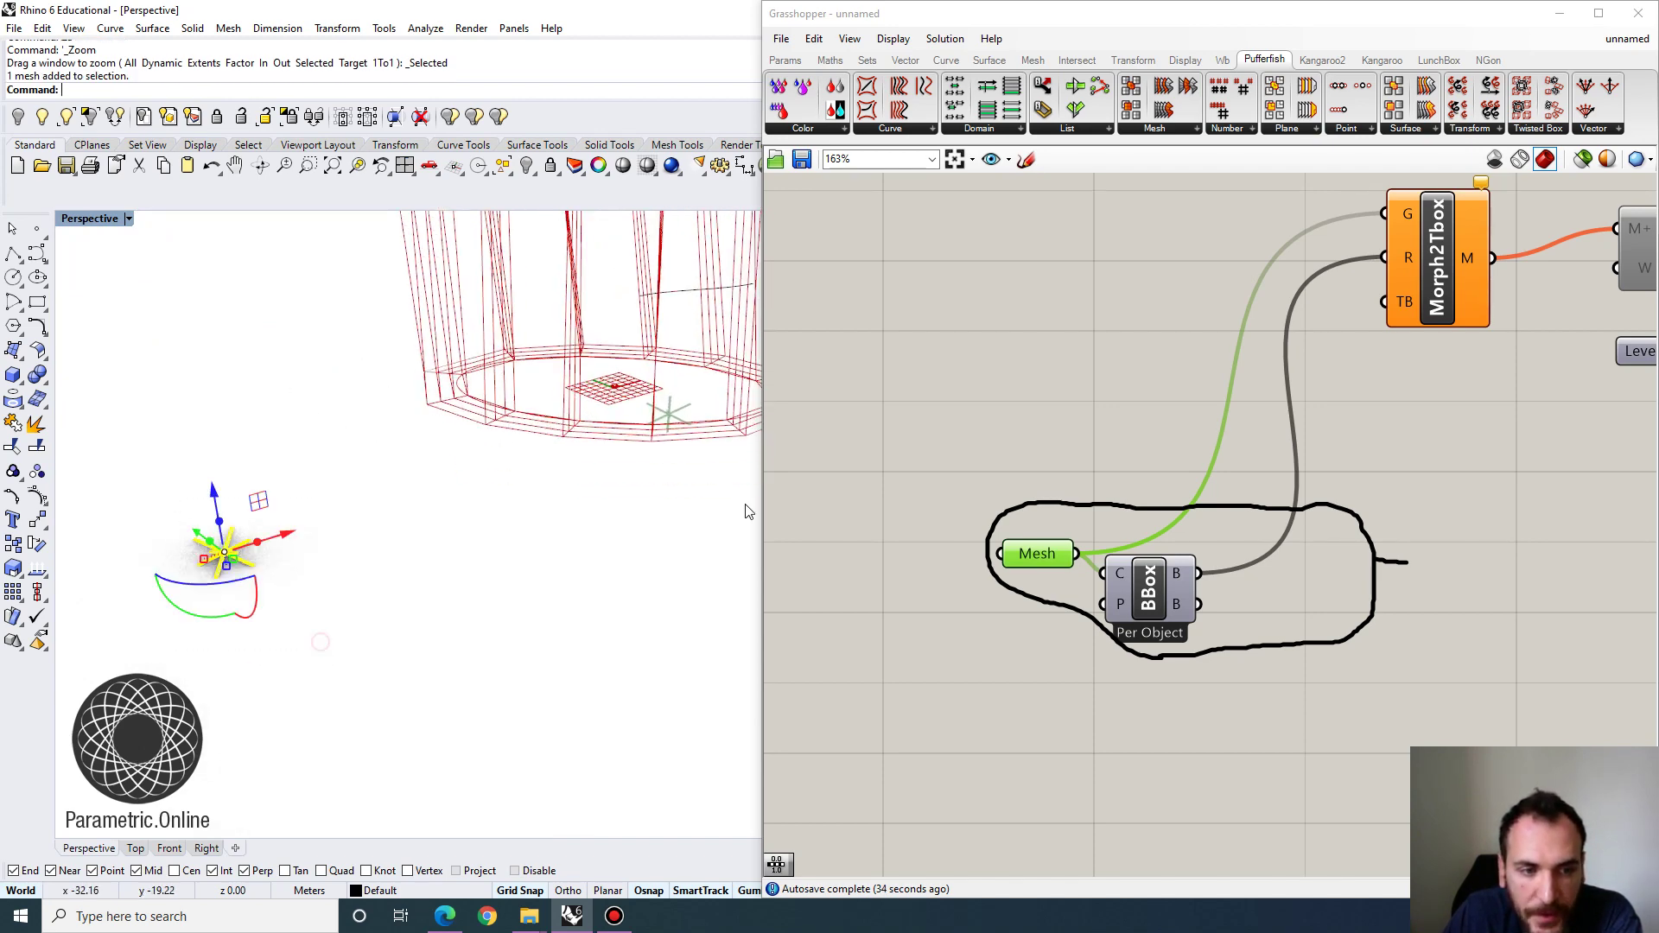
pyautogui.scroll(-5, 1013, 510)
pyautogui.scroll(3, 1014, 517)
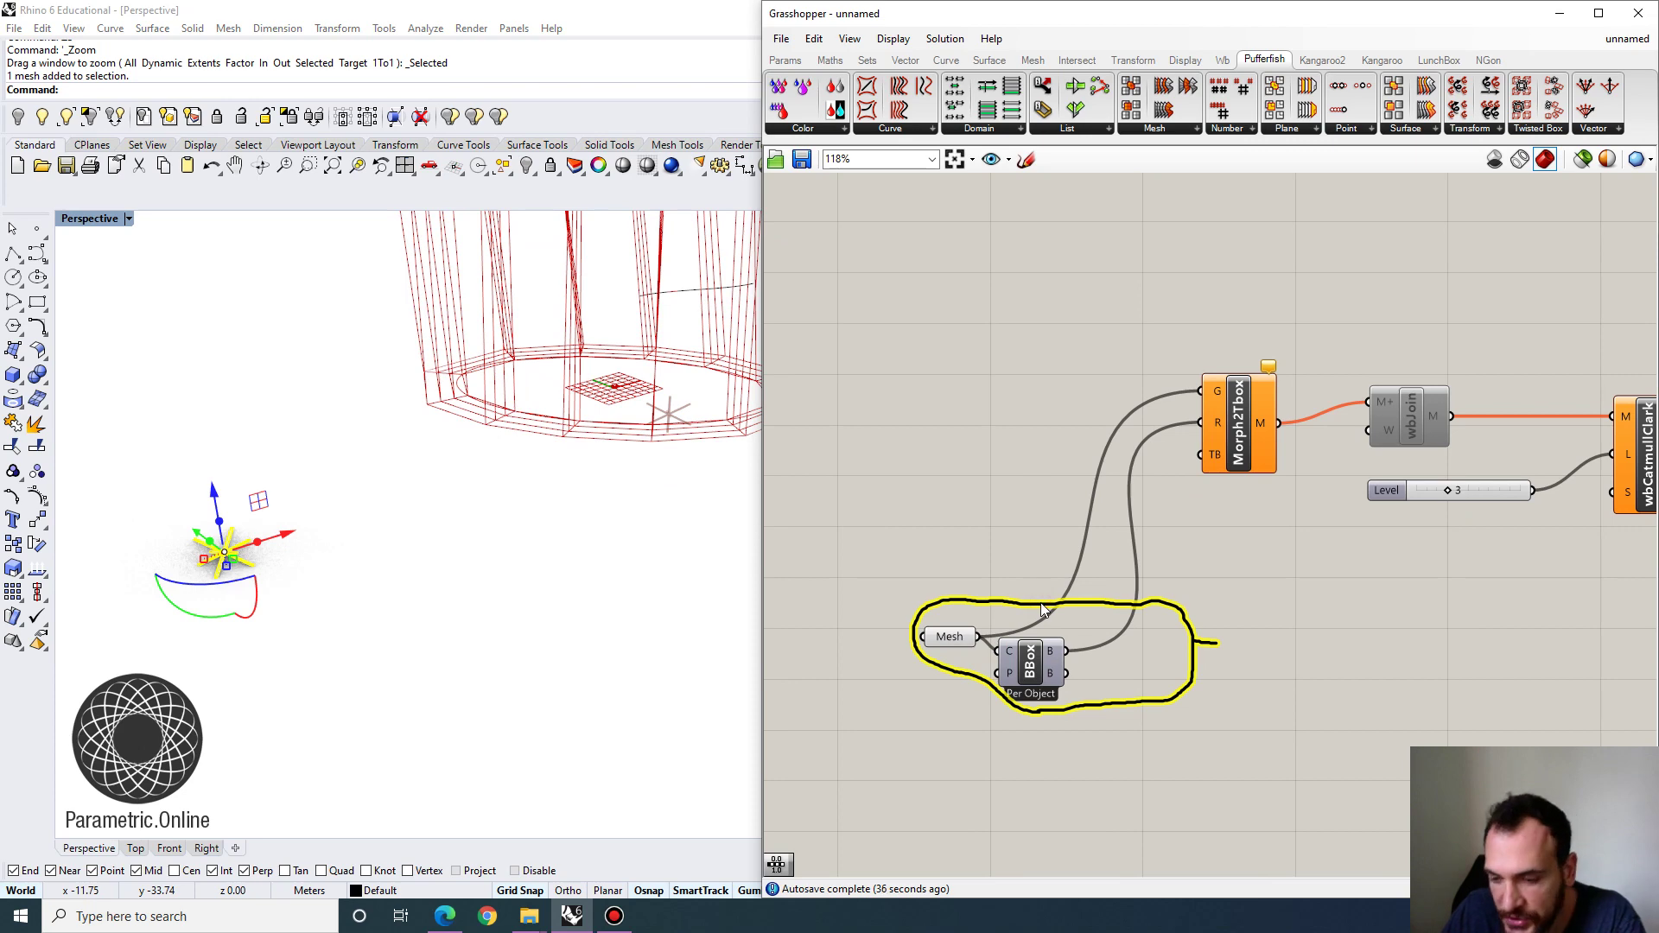
pyautogui.moveTo(1239, 410); pyautogui.dragTo(1209, 433)
pyautogui.scroll(-3, 1173, 420)
pyautogui.moveTo(985, 414); pyautogui.dragTo(1051, 470, button='right')
# Nudge Twisted Box Consecutive Curves and connect its TB output to the TB input of Morph To Twisted Box.
pyautogui.moveTo(489, 458); pyautogui.dragTo(489, 489, button='right')
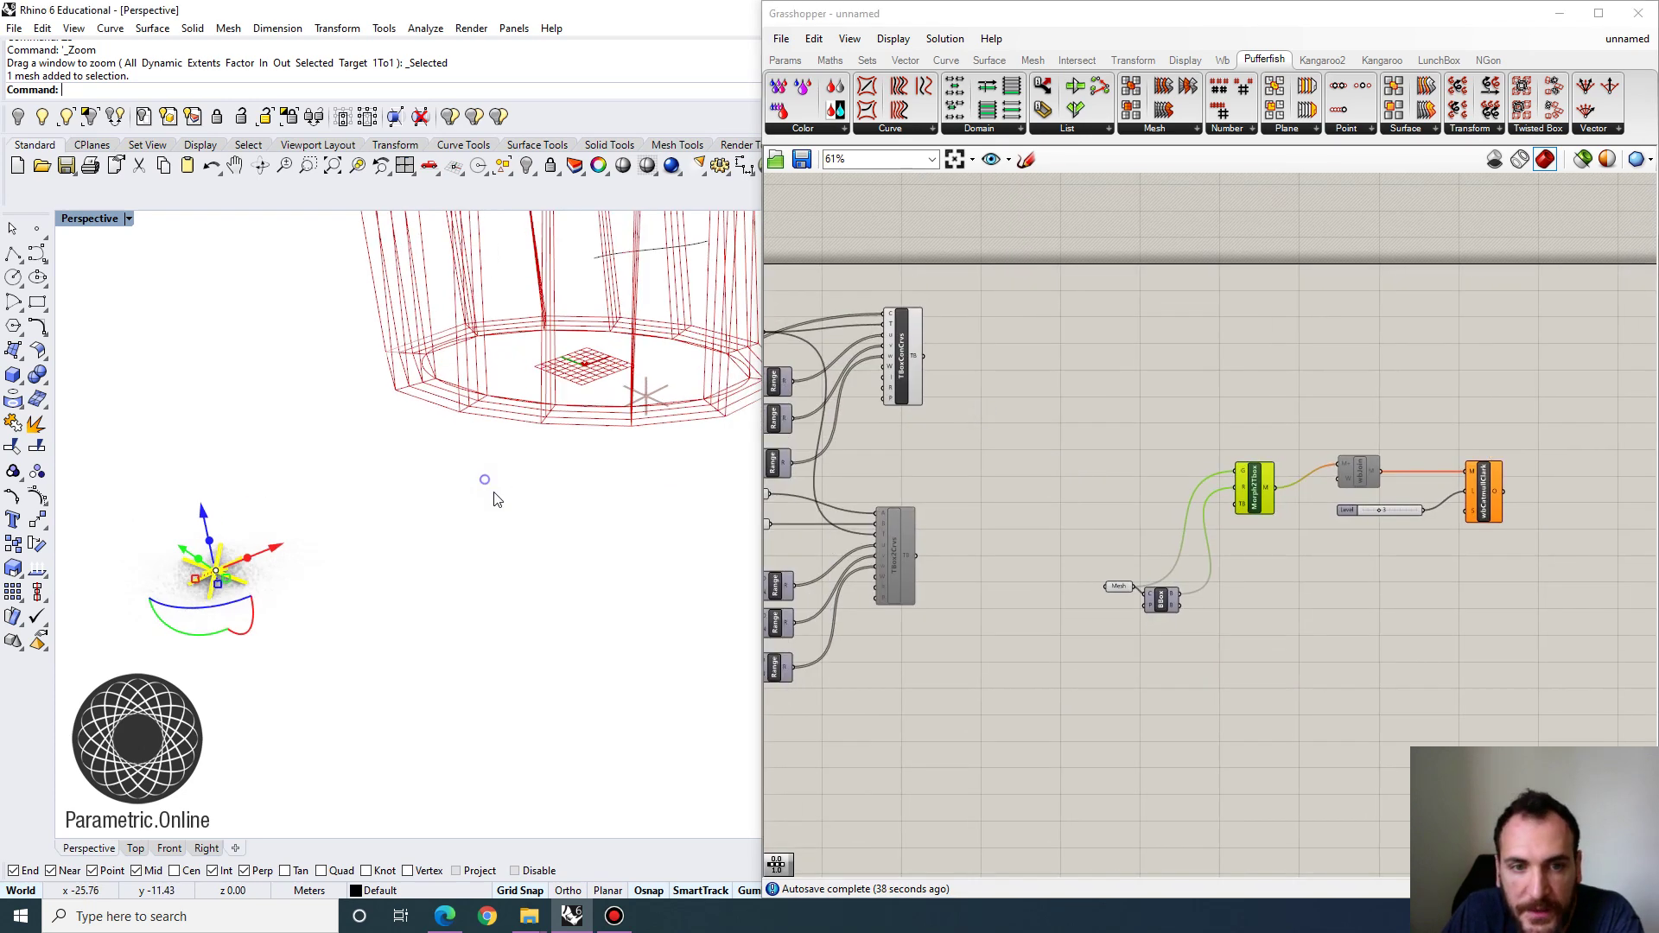
pyautogui.scroll(-3, 451, 526)
pyautogui.scroll(-6, 451, 551)
pyautogui.scroll(7, 493, 250)
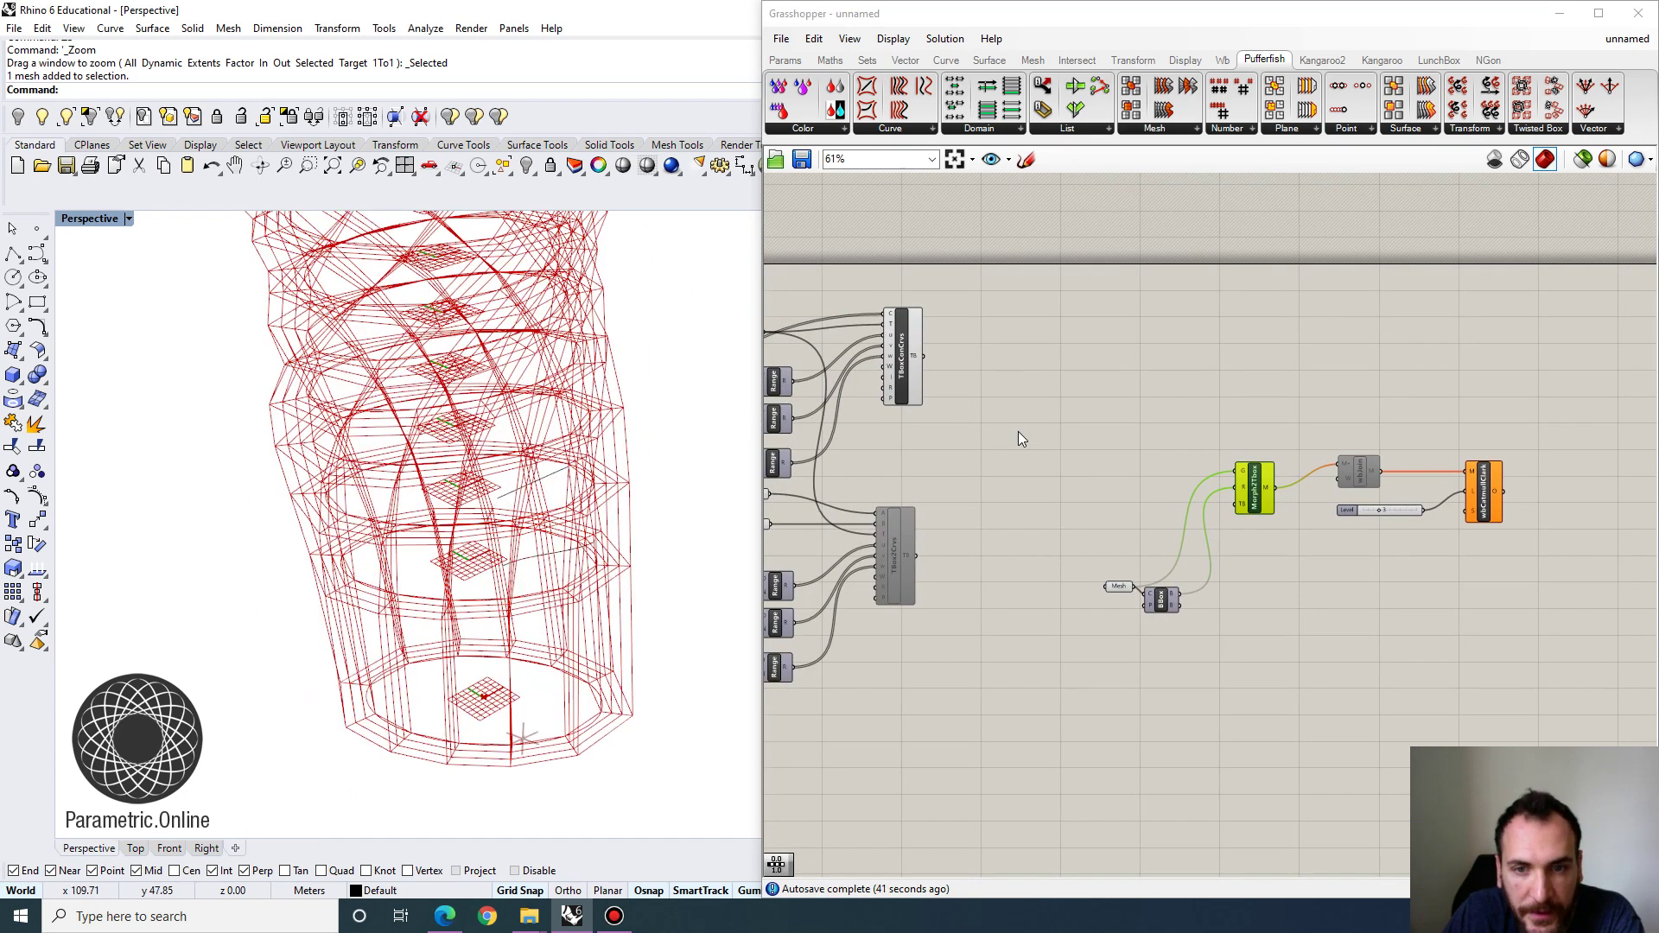
pyautogui.scroll(2, 1102, 518)
pyautogui.scroll(2, 956, 405)
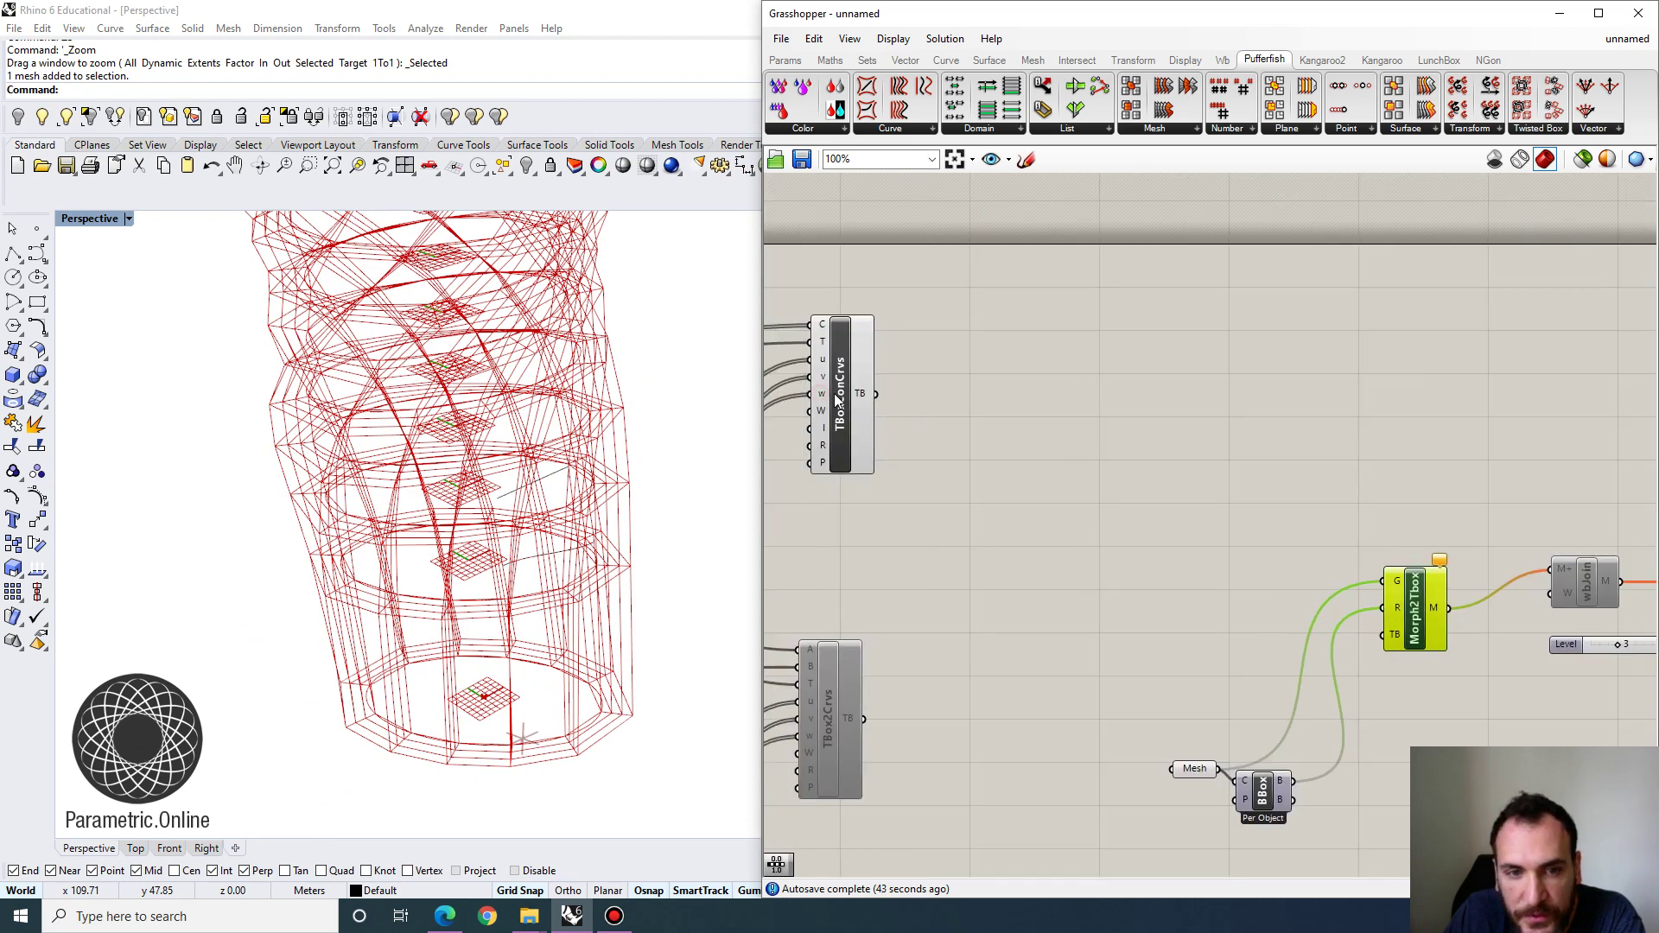
pyautogui.moveTo(838, 399); pyautogui.dragTo(857, 438)
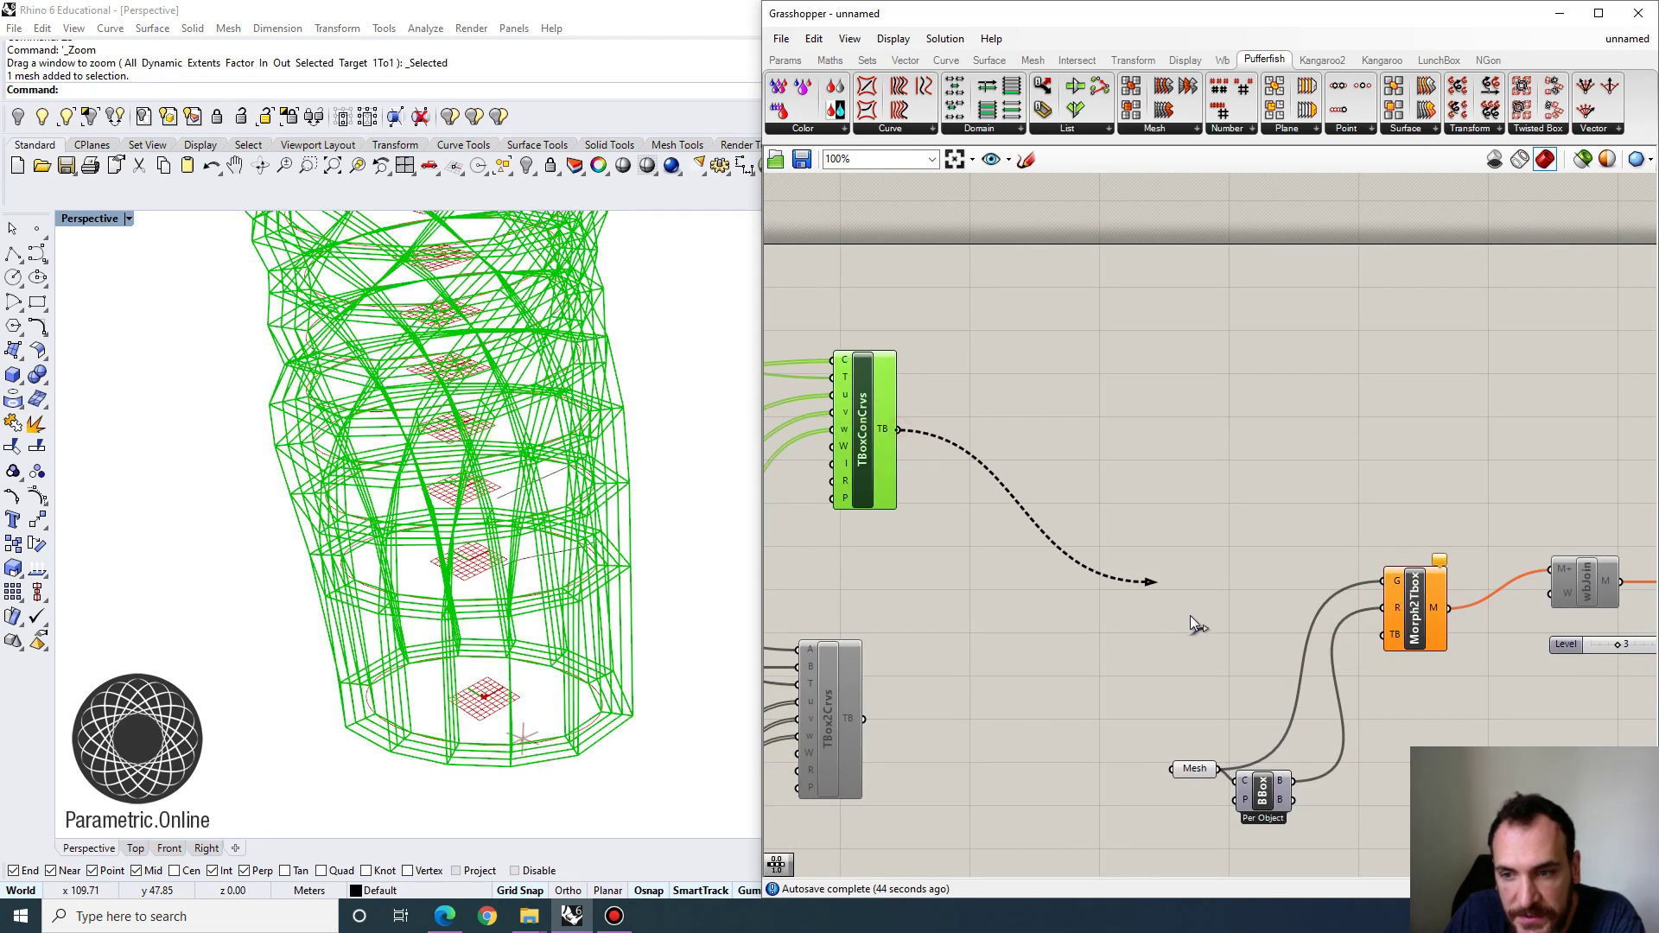
pyautogui.moveTo(1413, 648); pyautogui.dragTo(1412, 646)
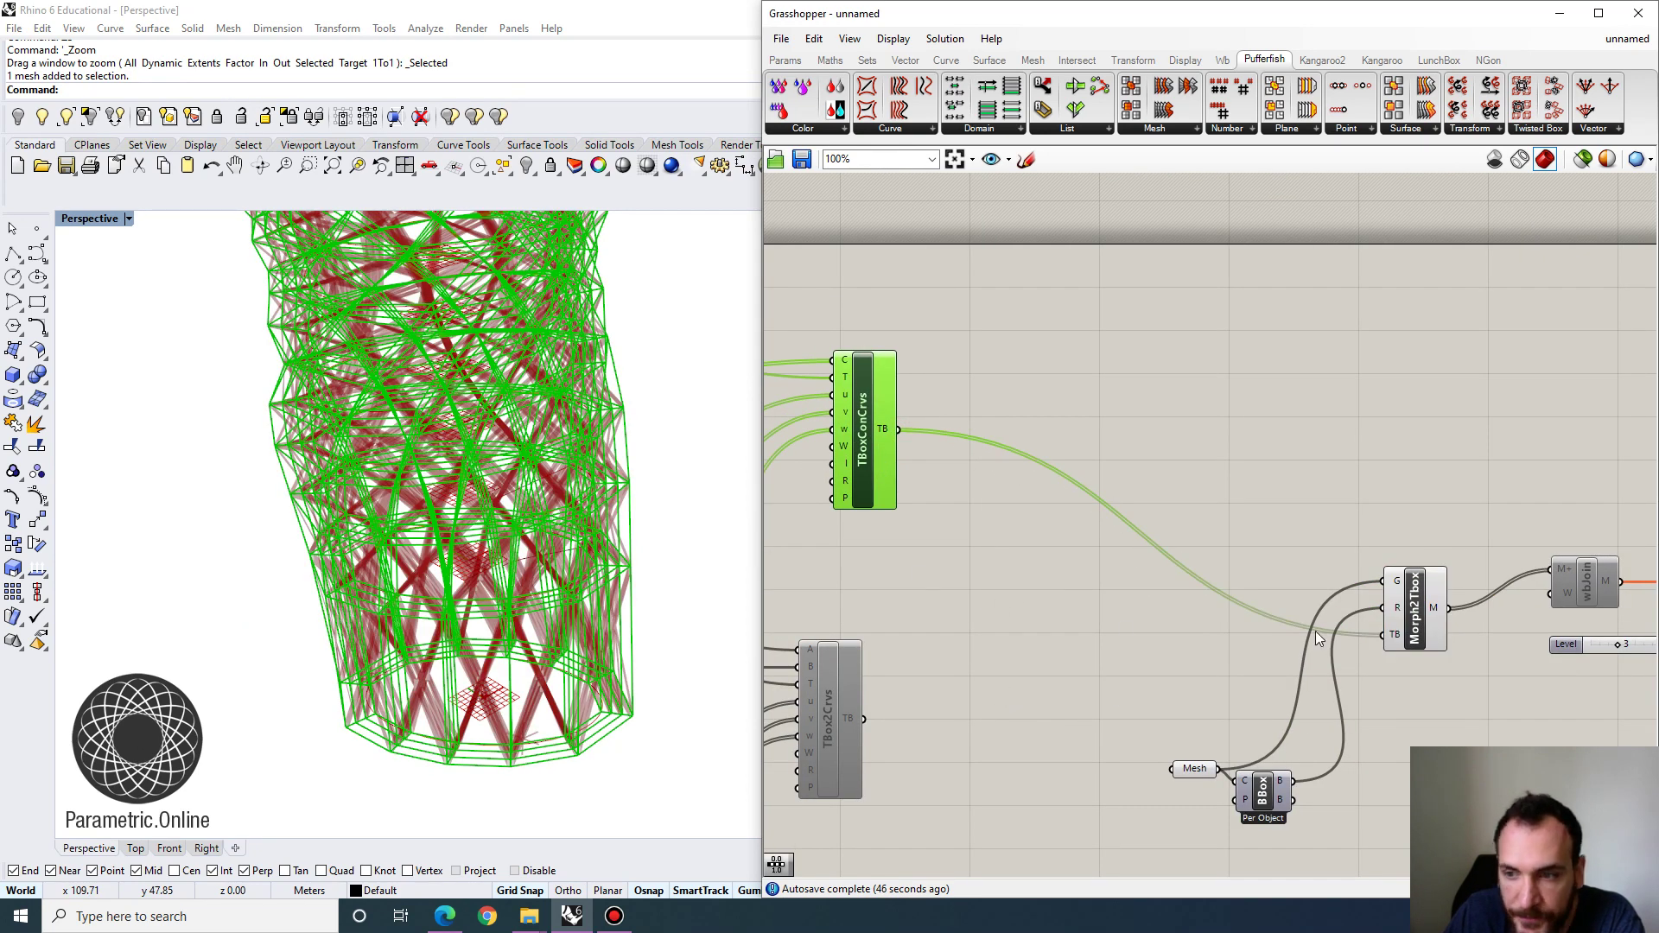
# Select Morph To Twisted Box to highlight its morphed meshes and view the whole tower.
pyautogui.moveTo(1315, 638); pyautogui.dragTo(1130, 549, button='right')
pyautogui.click(1244, 531)
pyautogui.scroll(-5, 624, 535)
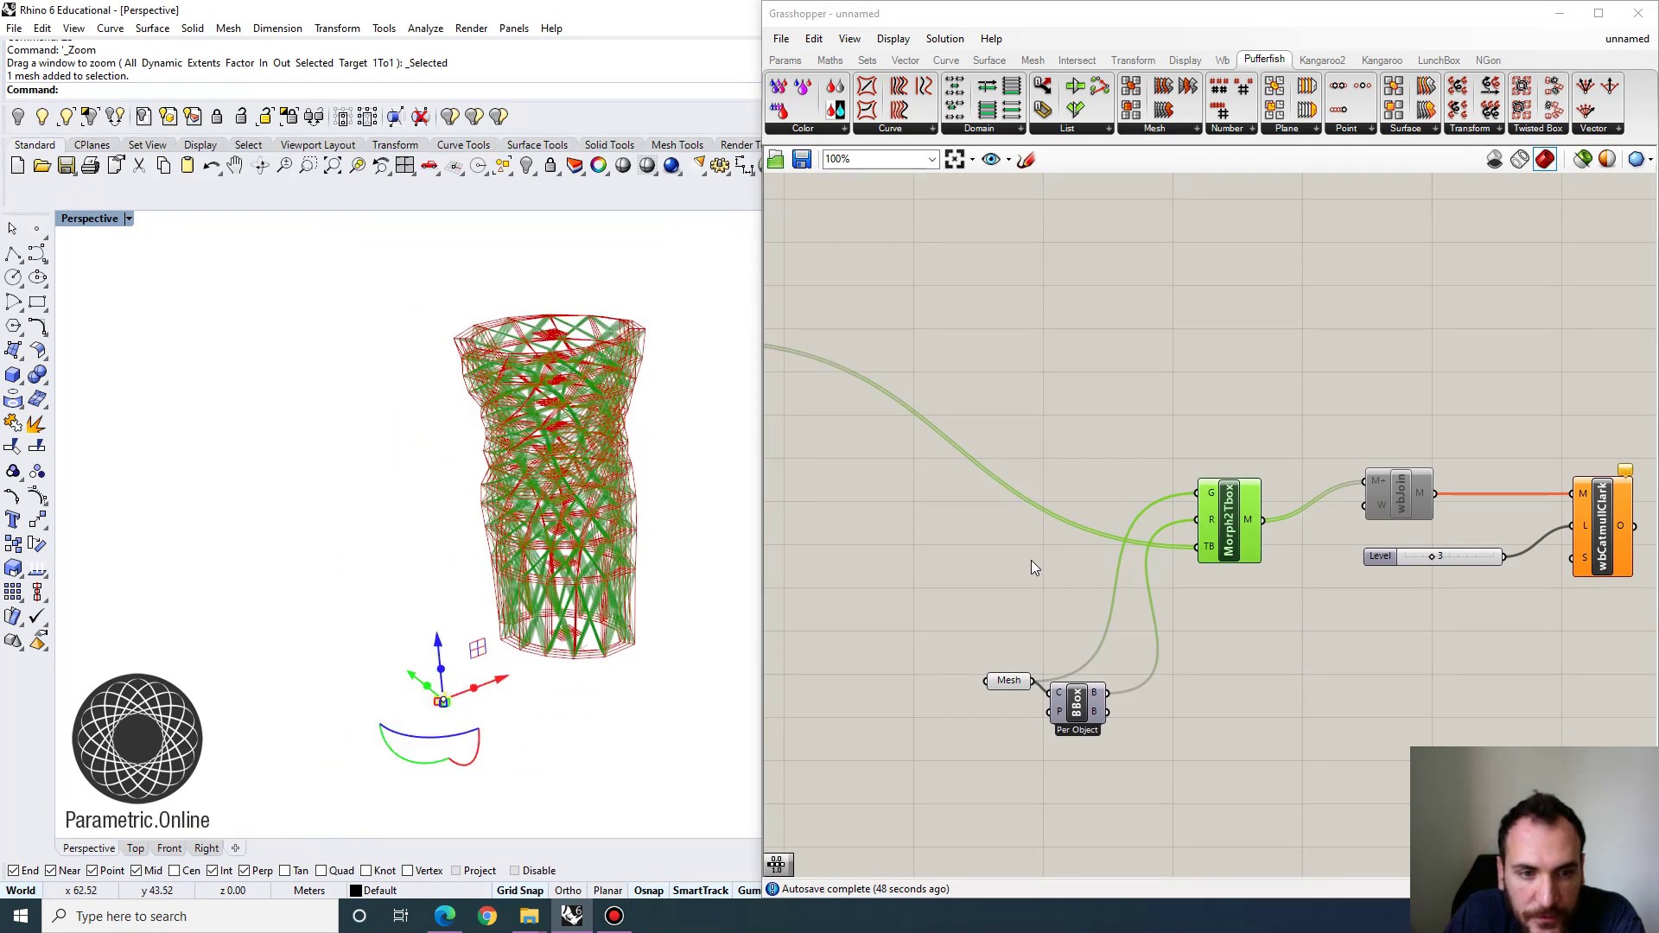
# Bake the morphed meshes from Morph To Twisted Box with the default attributes.
pyautogui.scroll(2, 1246, 517)
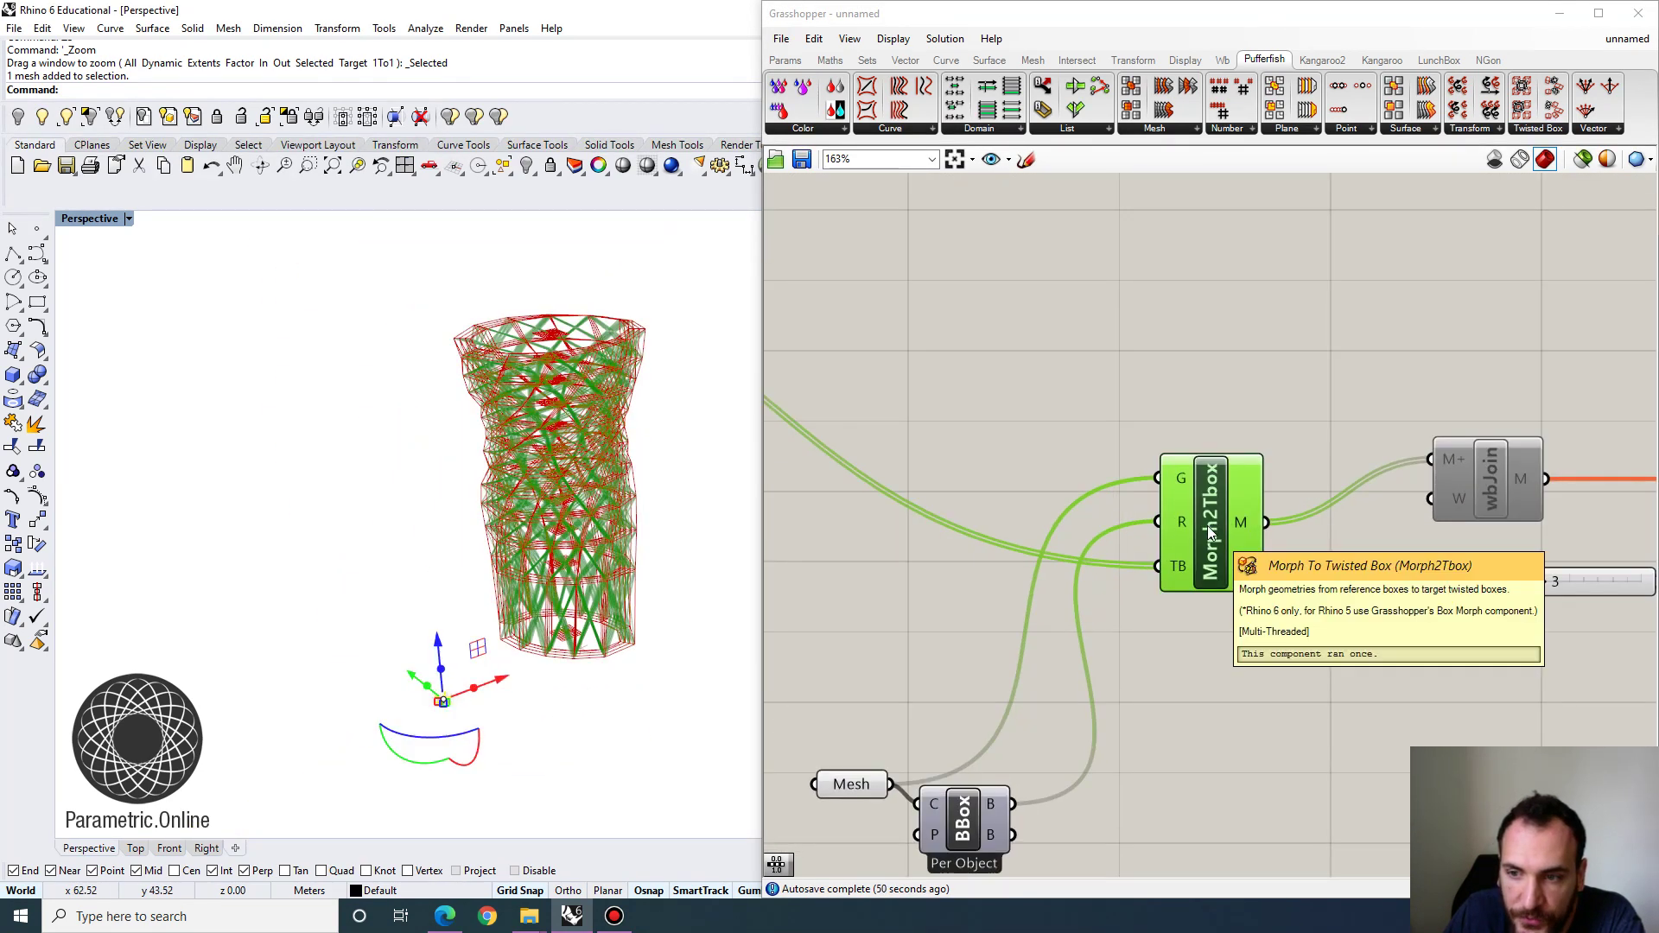
pyautogui.scroll(5, 648, 400)
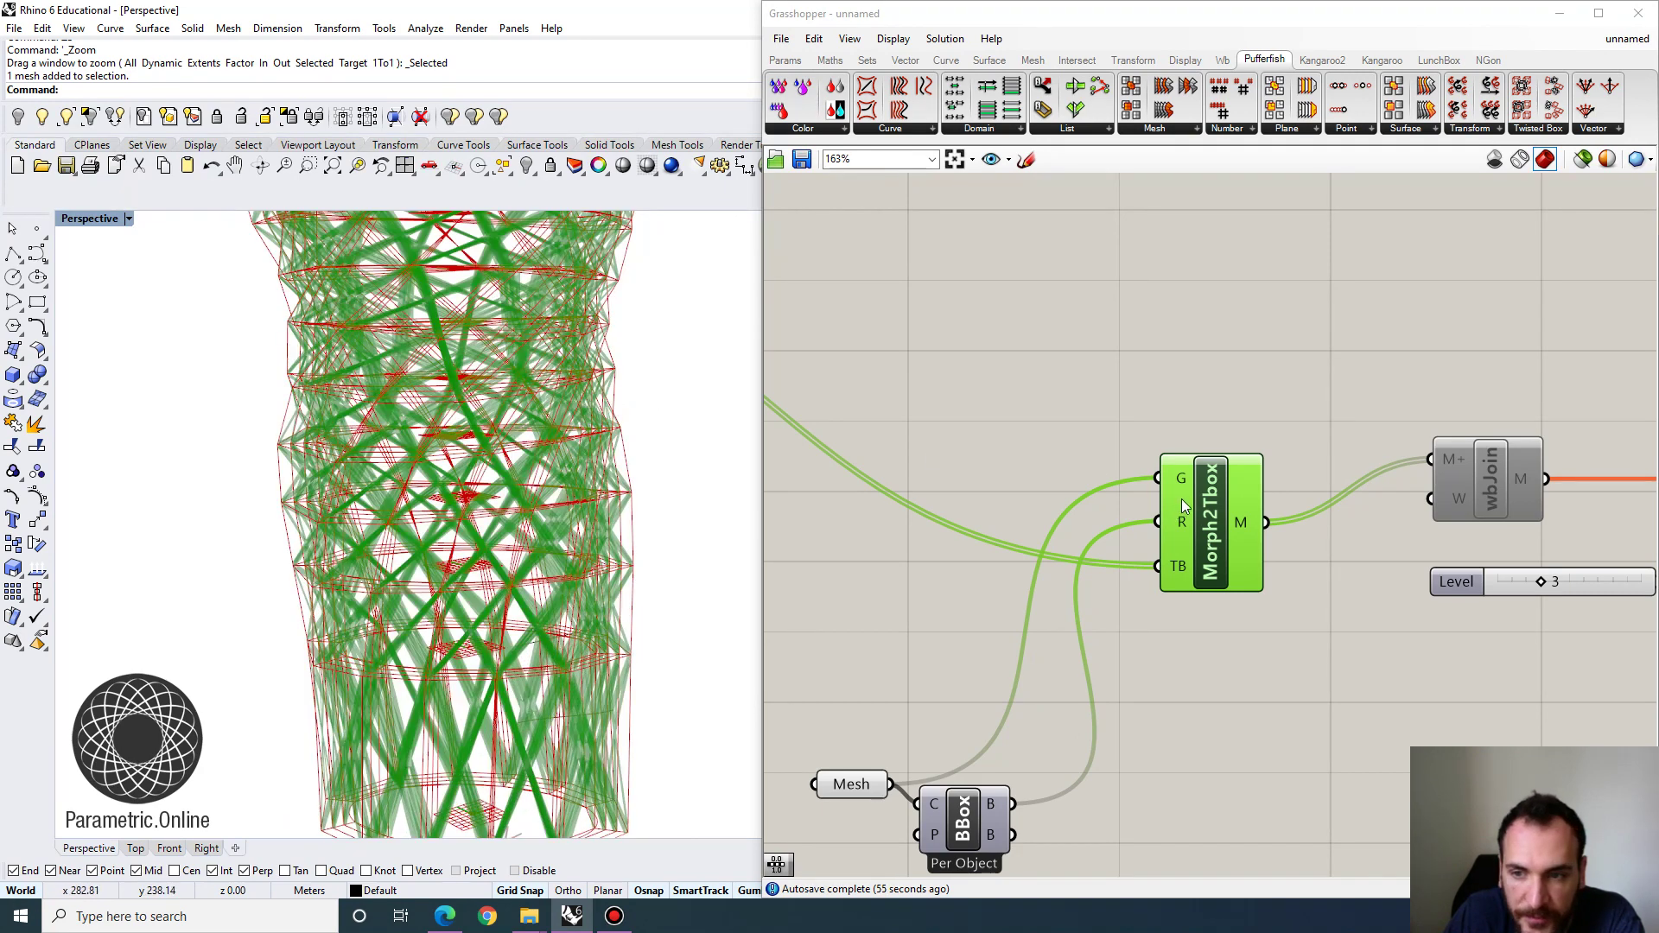
pyautogui.rightClick(1212, 516)
pyautogui.click(1255, 584)
pyautogui.click(1279, 733)
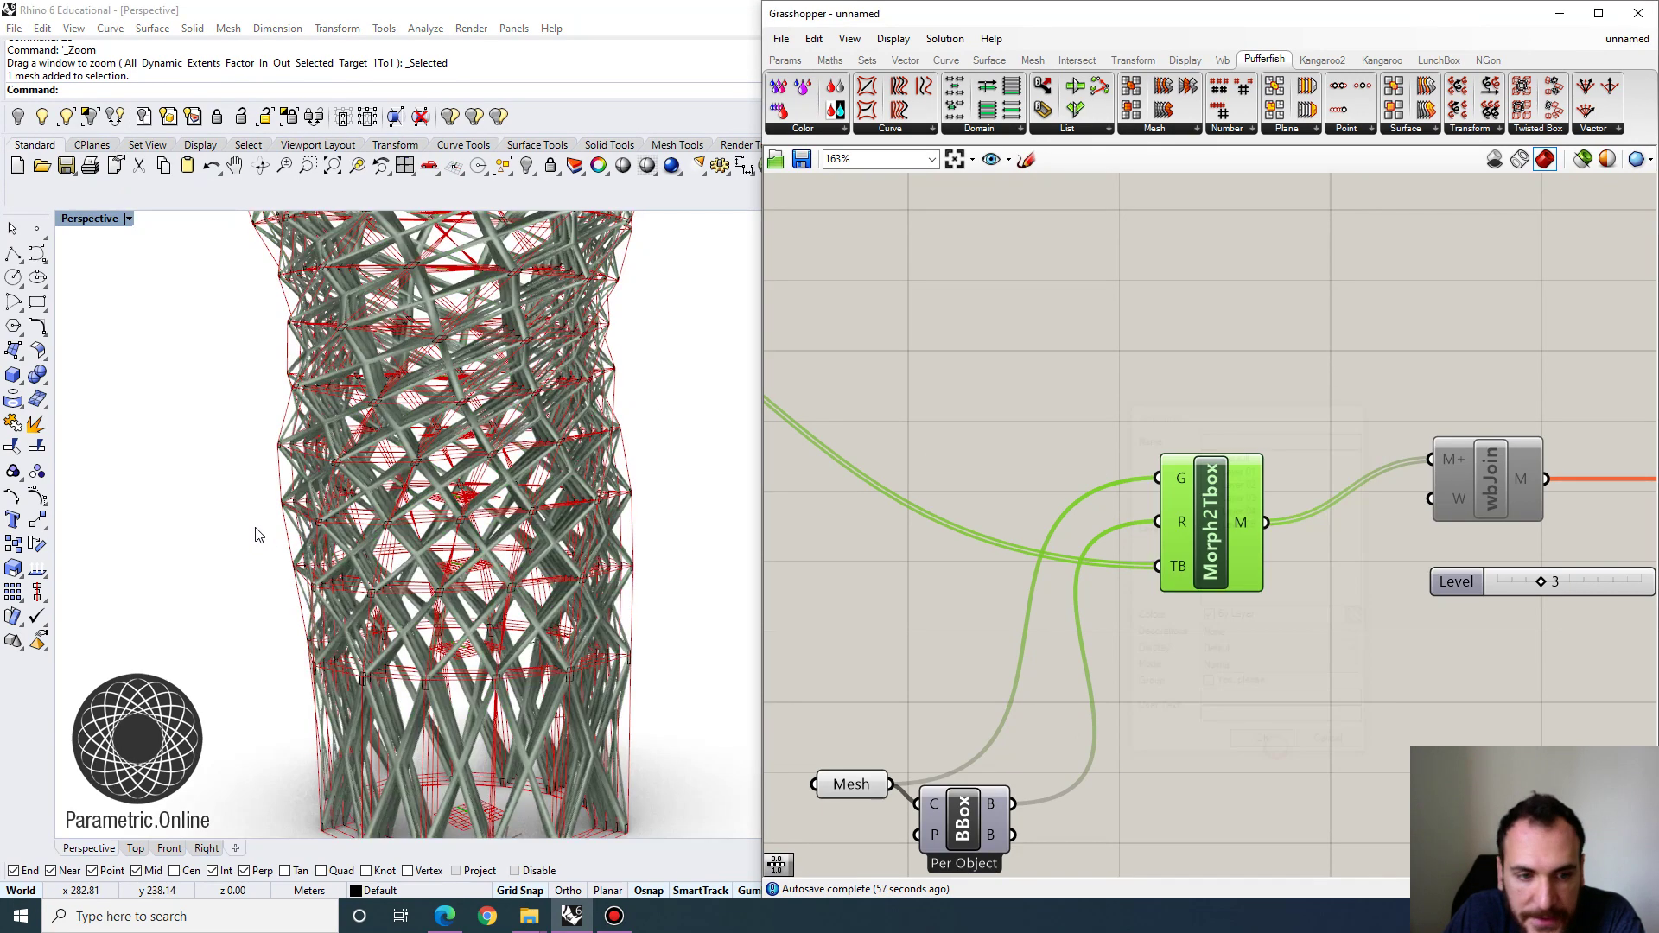
# Move the baked tower meshes clear of the Grasshopper preview and zoom to the selection.
pyautogui.scroll(-5, 256, 534)
pyautogui.moveTo(435, 593); pyautogui.dragTo(381, 524)
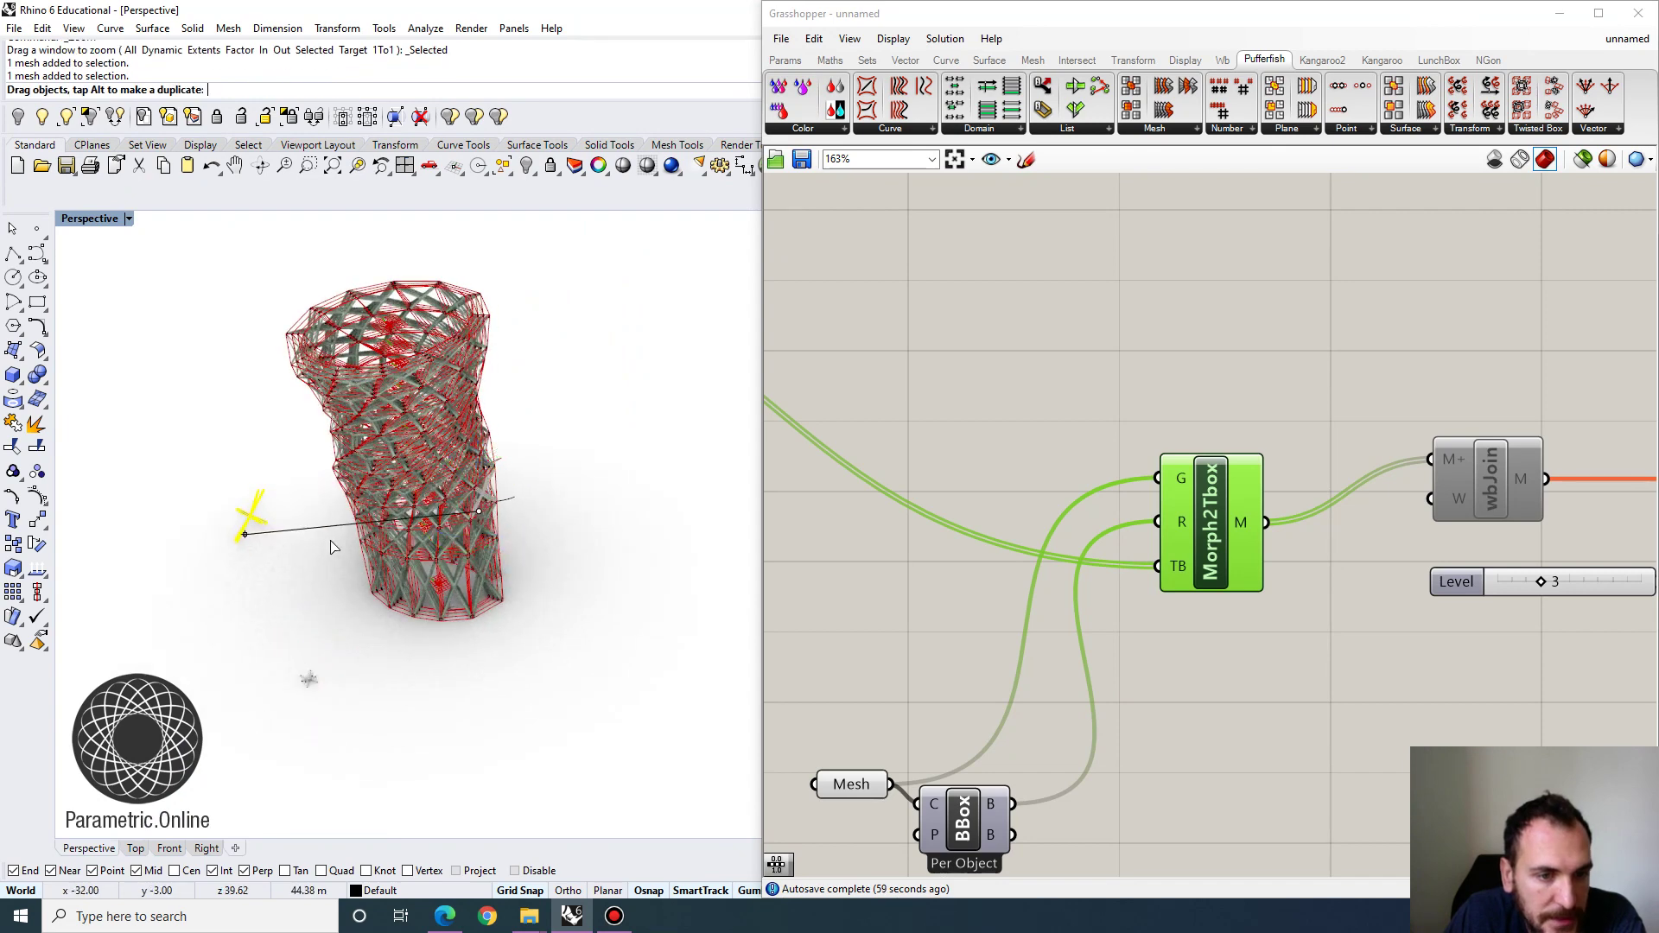
pyautogui.moveTo(558, 644); pyautogui.dragTo(210, 190)
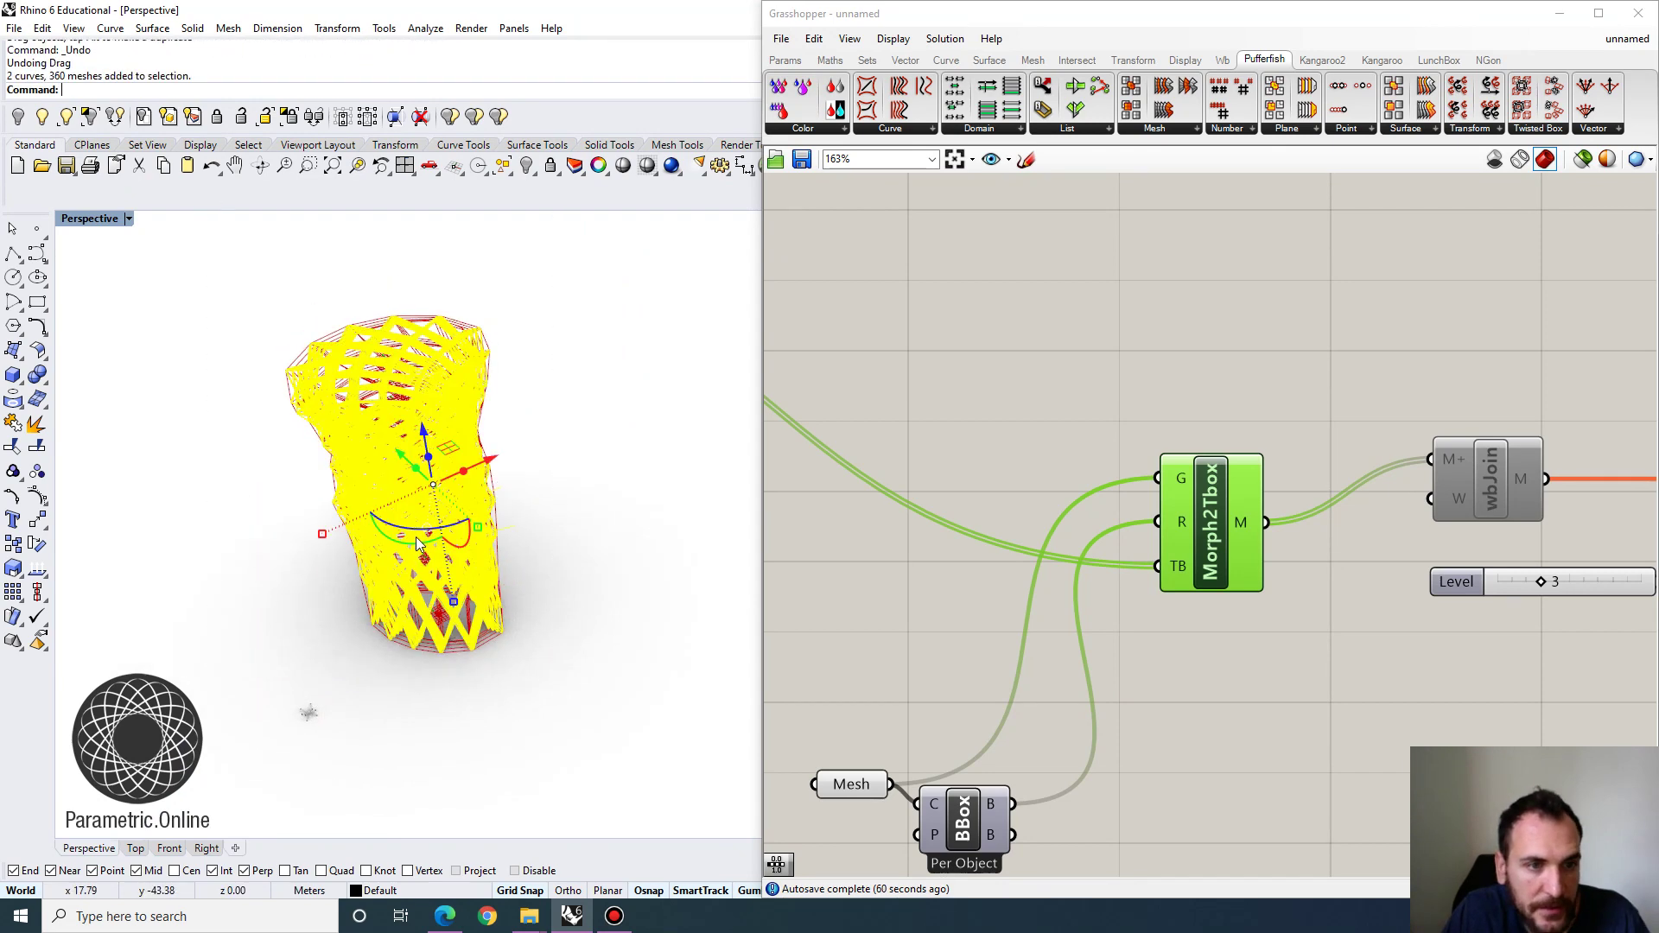
pyautogui.moveTo(402, 459); pyautogui.dragTo(573, 646)
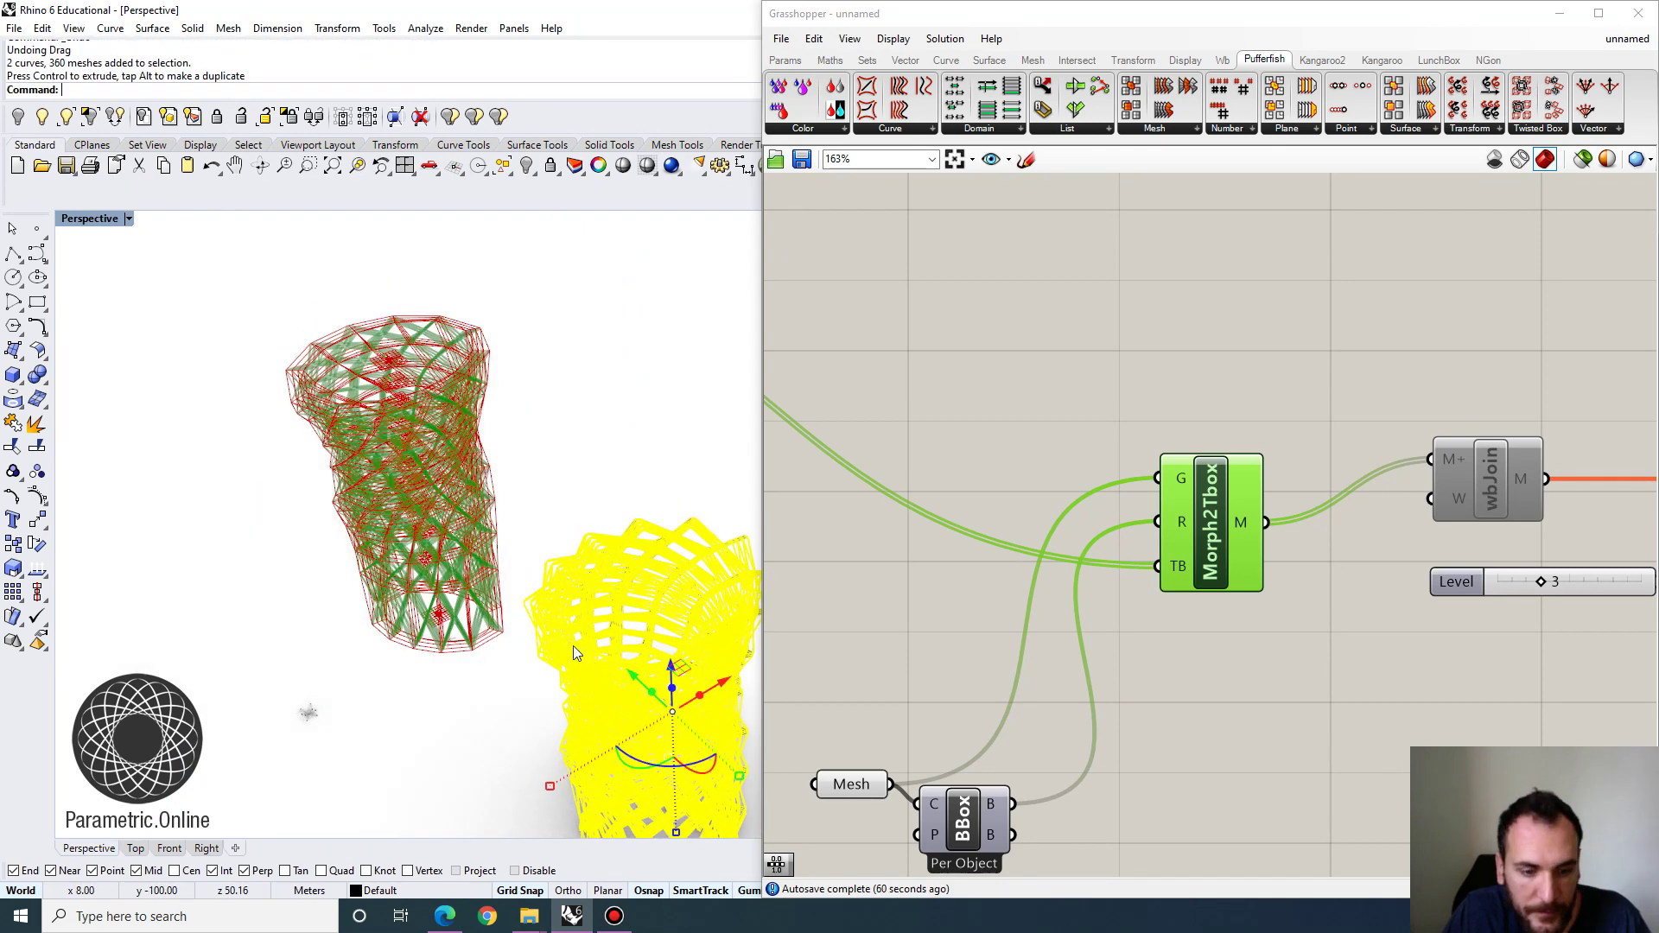
pyautogui.keyDown('shift'); pyautogui.moveTo(484, 782); pyautogui.dragTo(321, 362, button='right'); pyautogui.keyUp('shift')
pyautogui.click(332, 567)
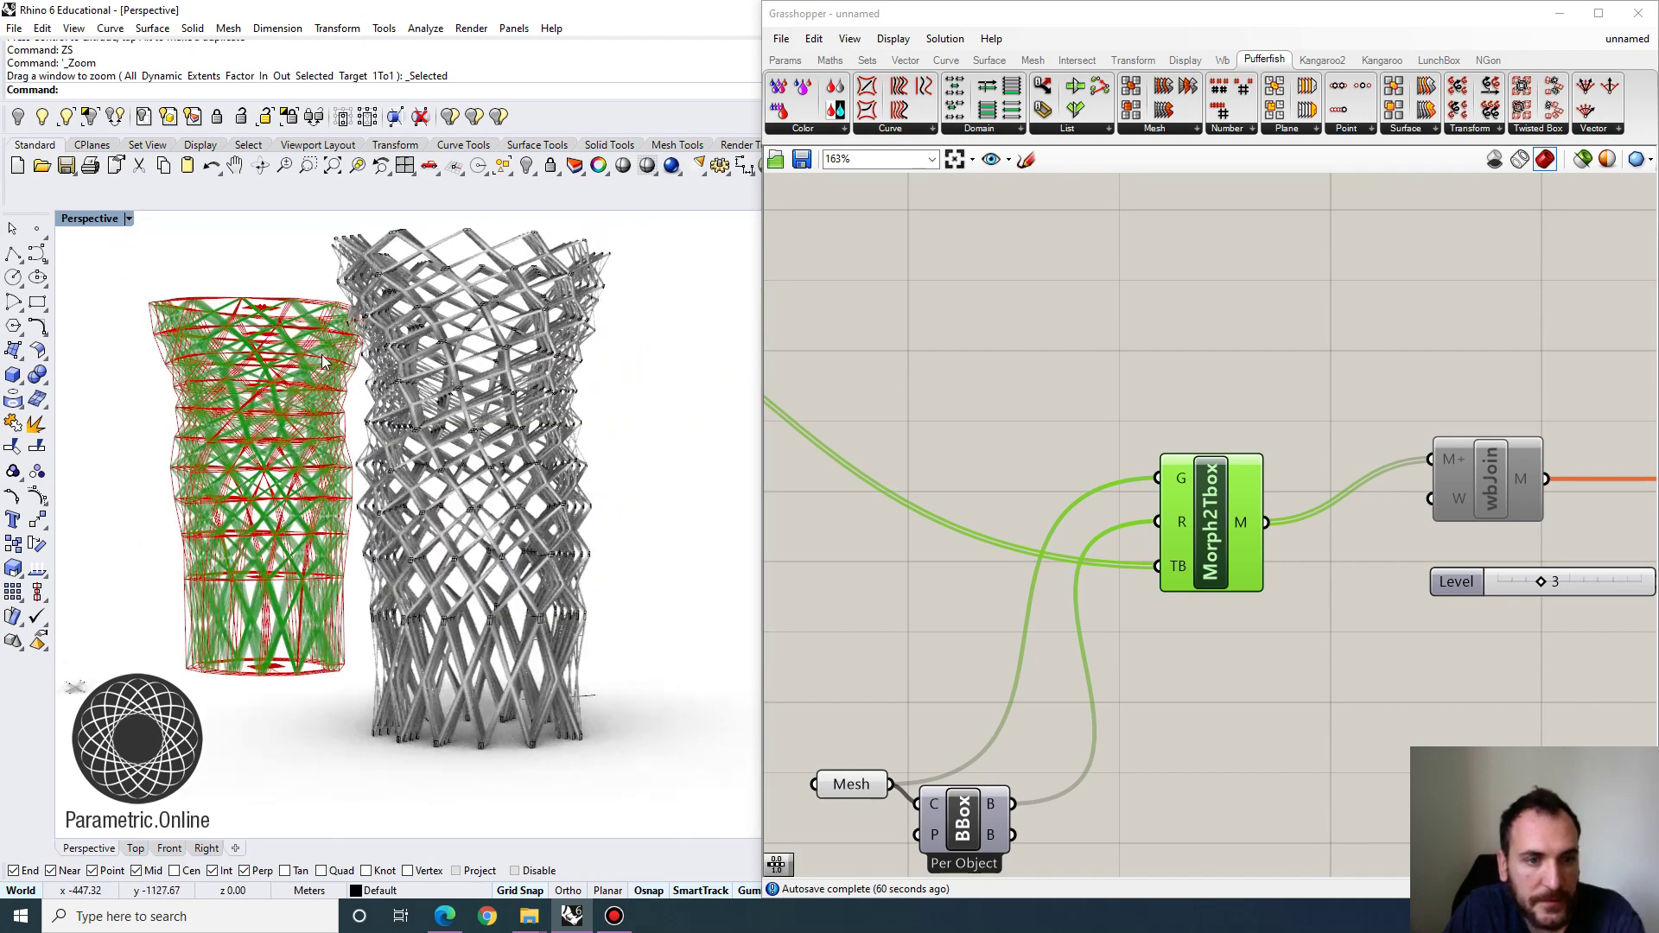
# Examine the baked strut tower from outside and inside, including its joints and upper rim.
pyautogui.click(102, 221)
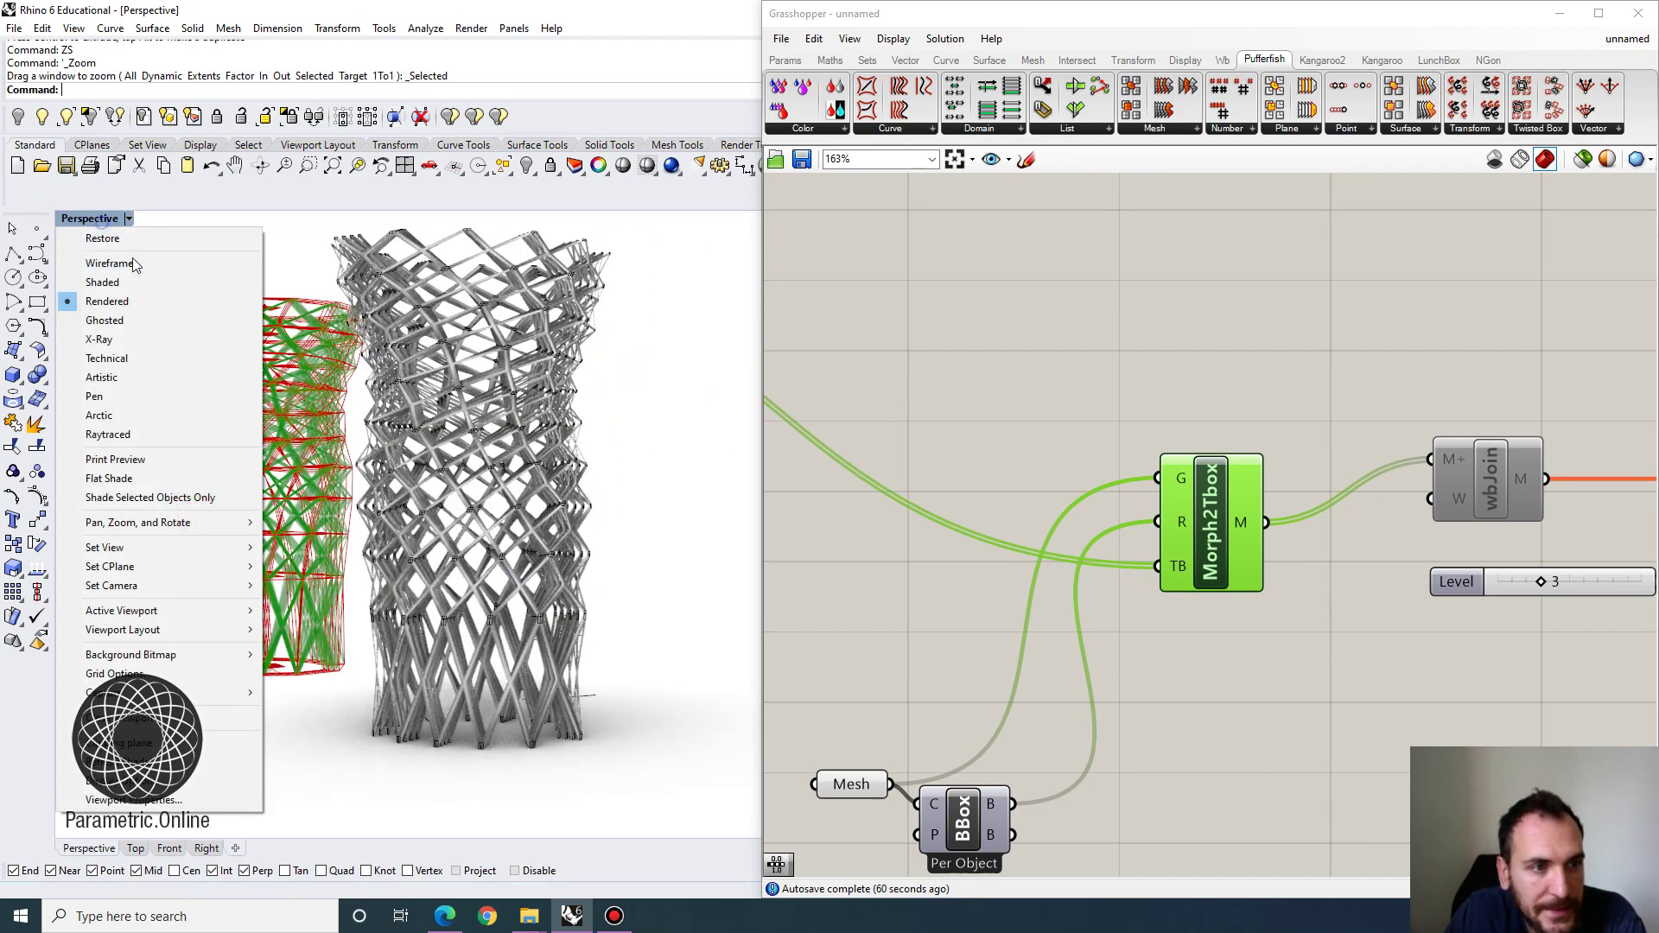
pyautogui.click(370, 335)
pyautogui.scroll(8, 540, 458)
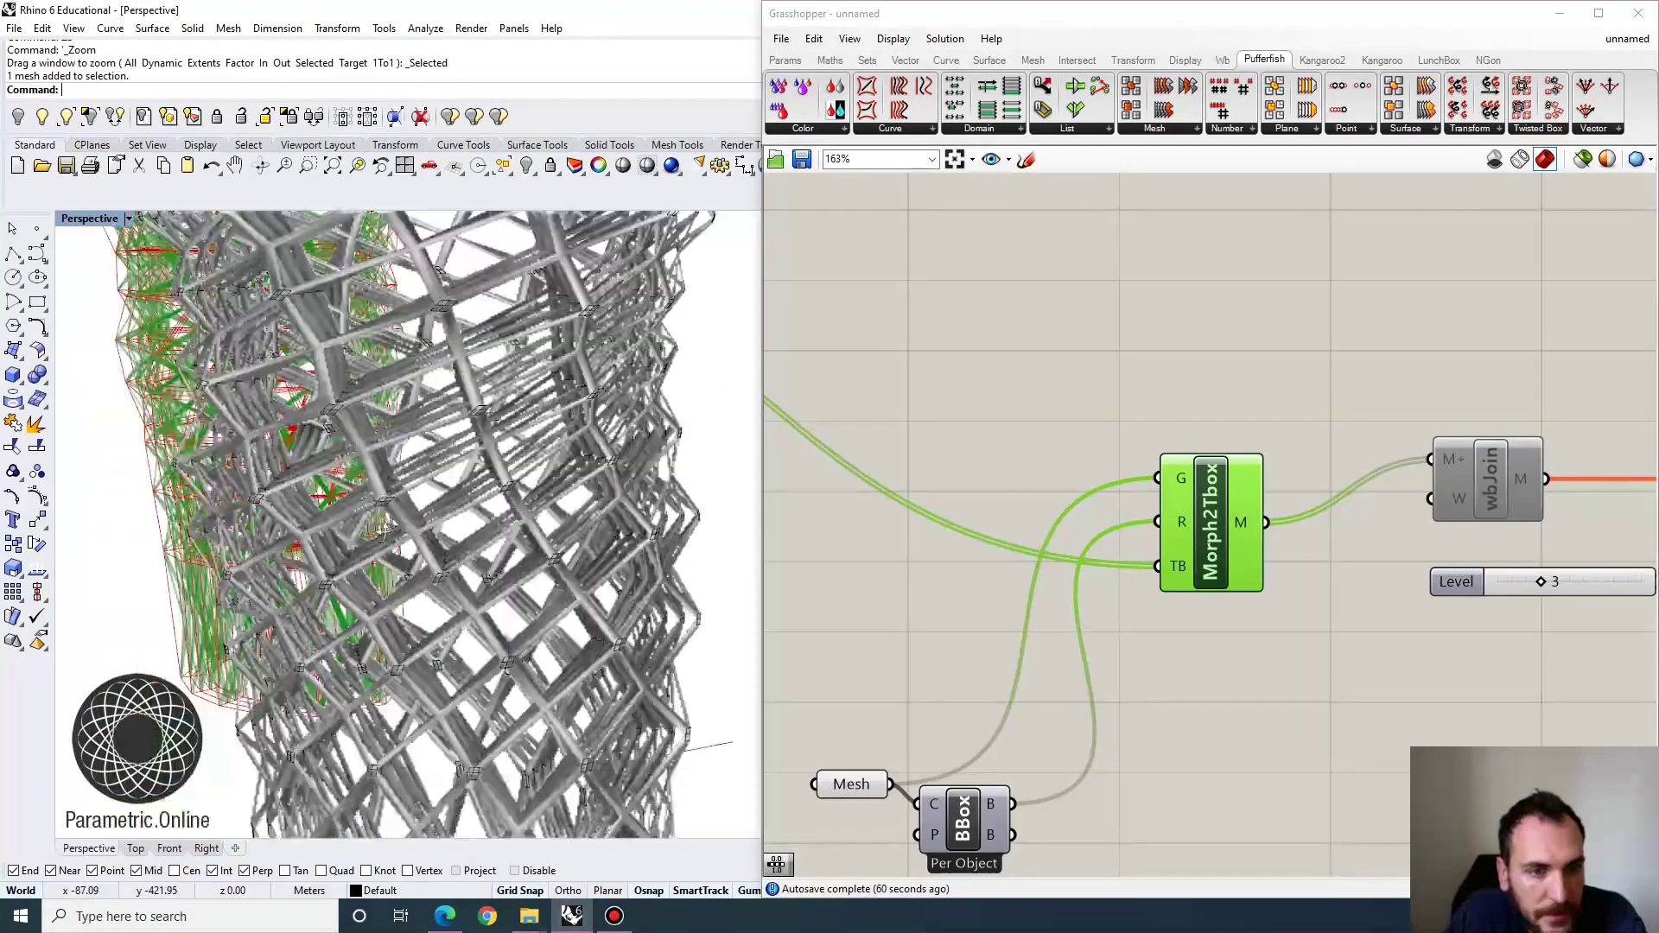
pyautogui.scroll(10, 382, 531)
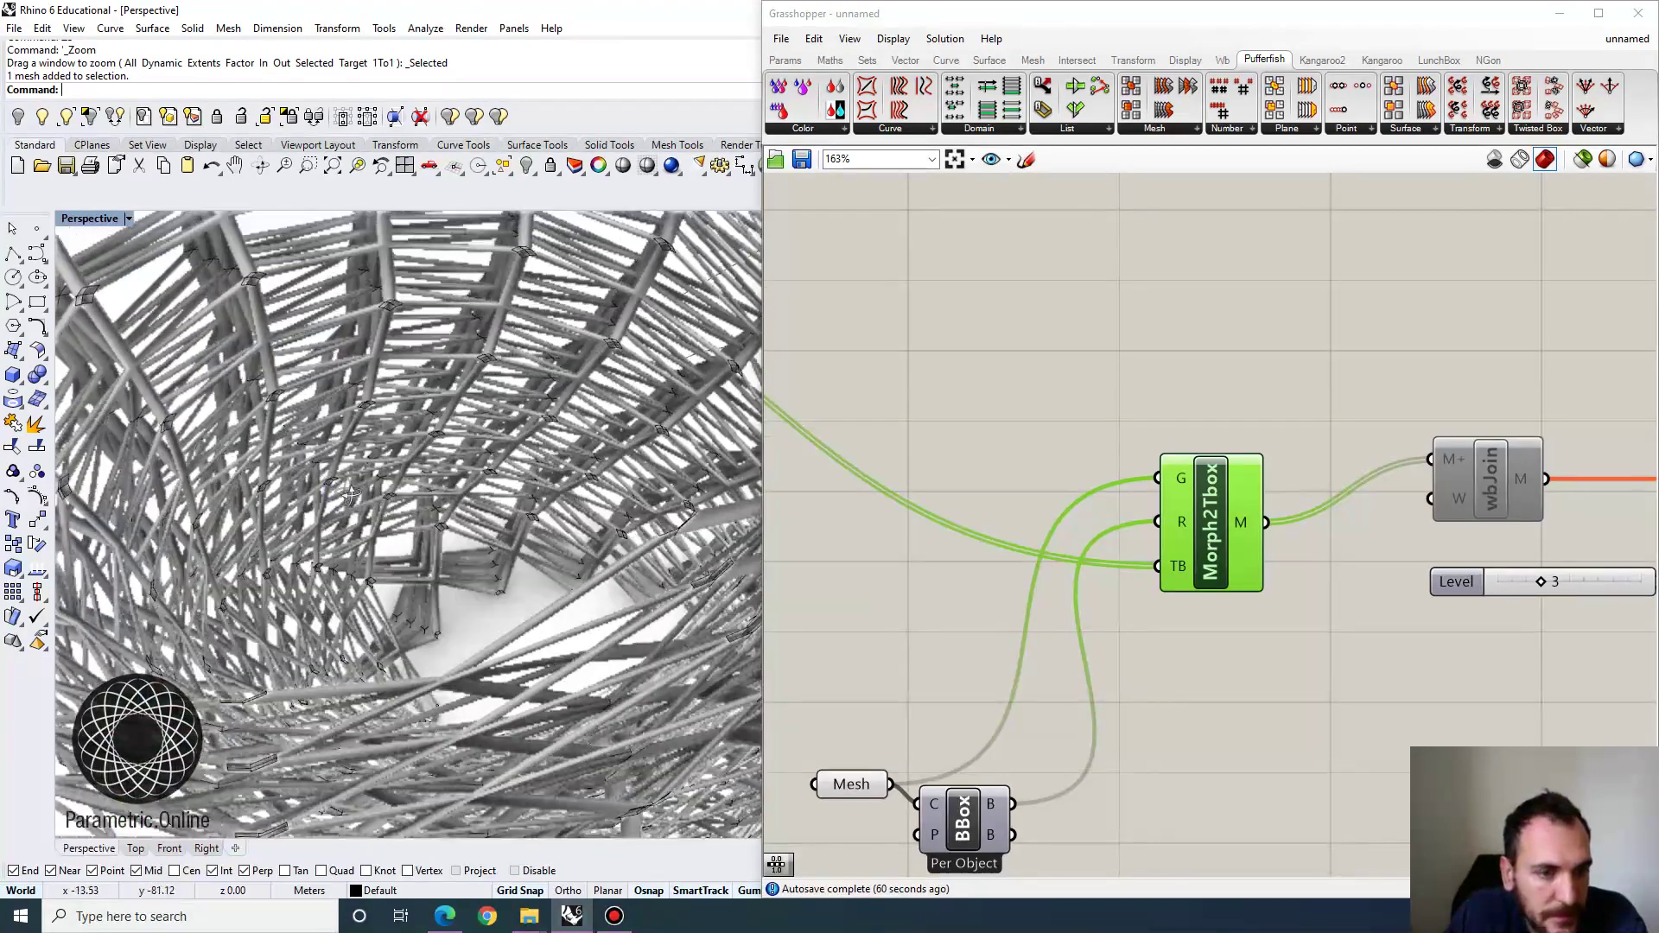
pyautogui.scroll(3, 453, 615)
pyautogui.scroll(-12, 413, 612)
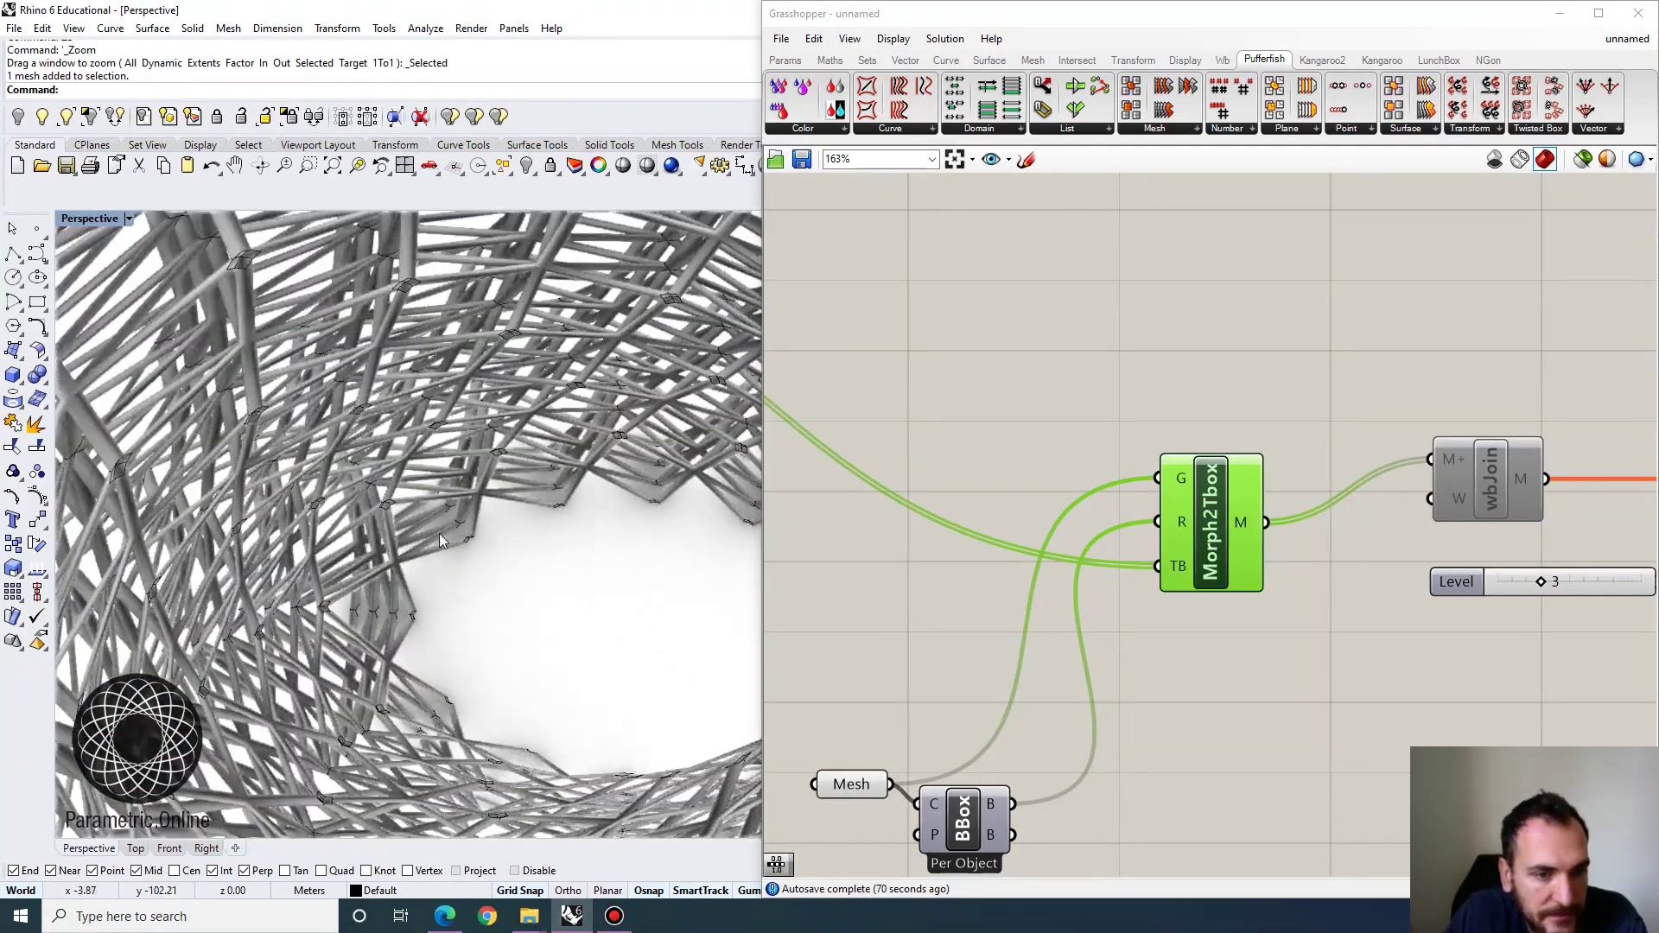
pyautogui.moveTo(325, 463); pyautogui.dragTo(435, 348, button='right')
pyautogui.scroll(4, 199, 323)
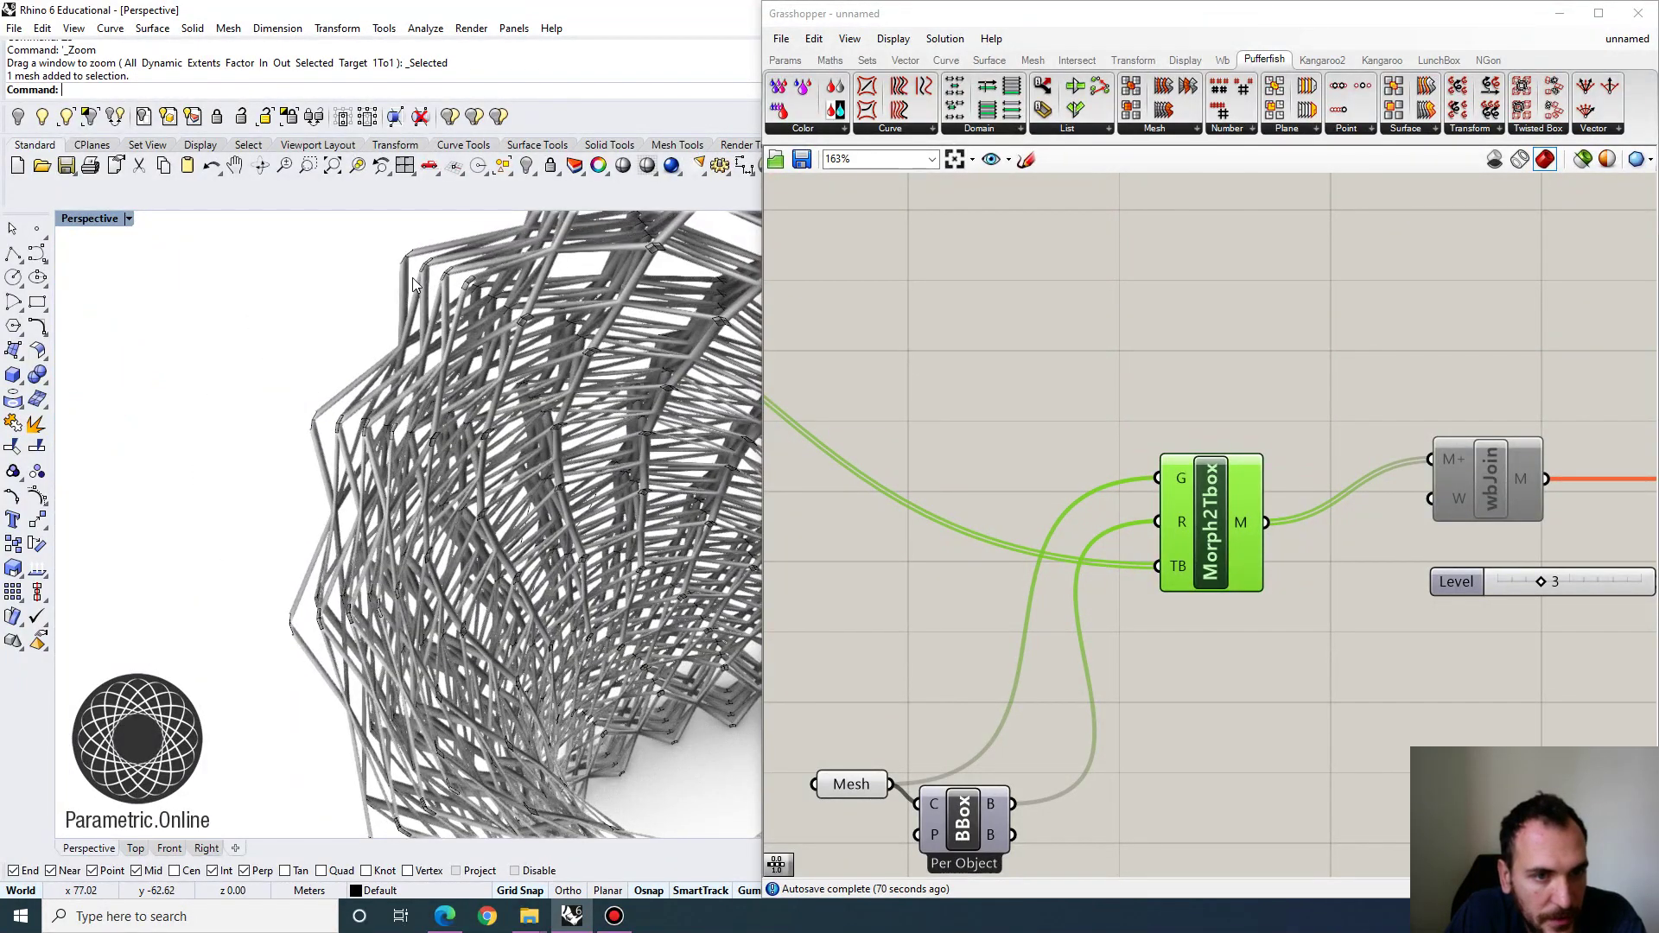
pyautogui.scroll(-6, 453, 286)
# Set the Steps slider feeding the w Range of Twisted Box Consecutive Curves to 2.
pyautogui.moveTo(968, 515); pyautogui.dragTo(1616, 485, button='right')
pyautogui.scroll(-3, 1348, 443)
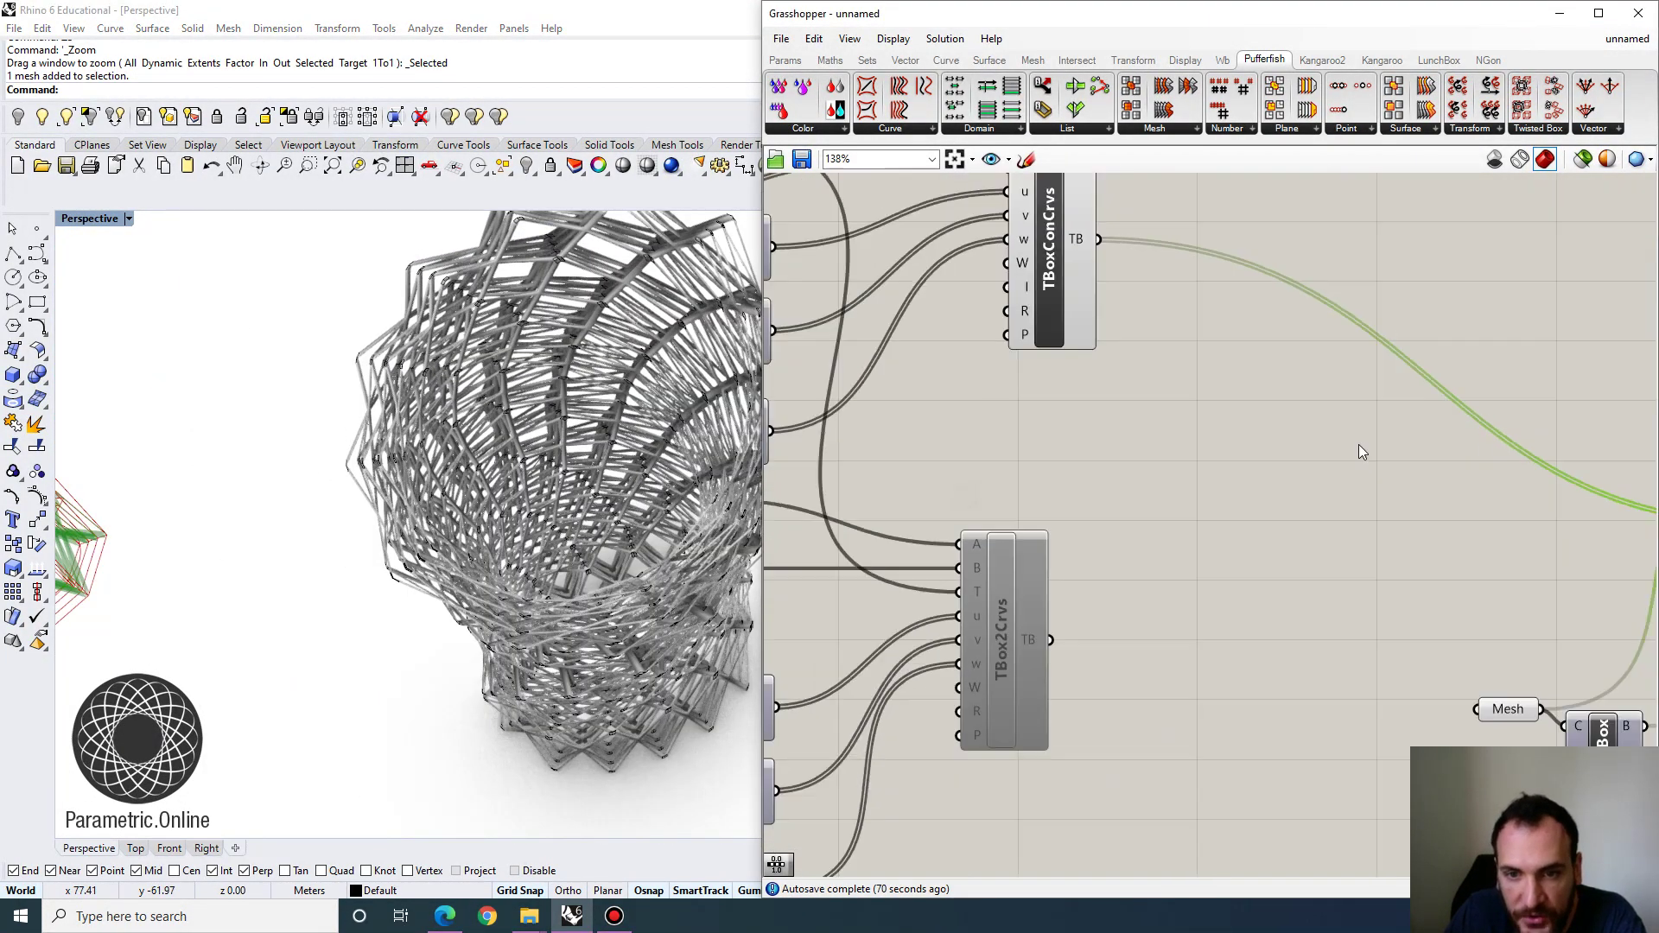
pyautogui.moveTo(1194, 422); pyautogui.dragTo(1331, 486, button='right')
pyautogui.scroll(3, 805, 506)
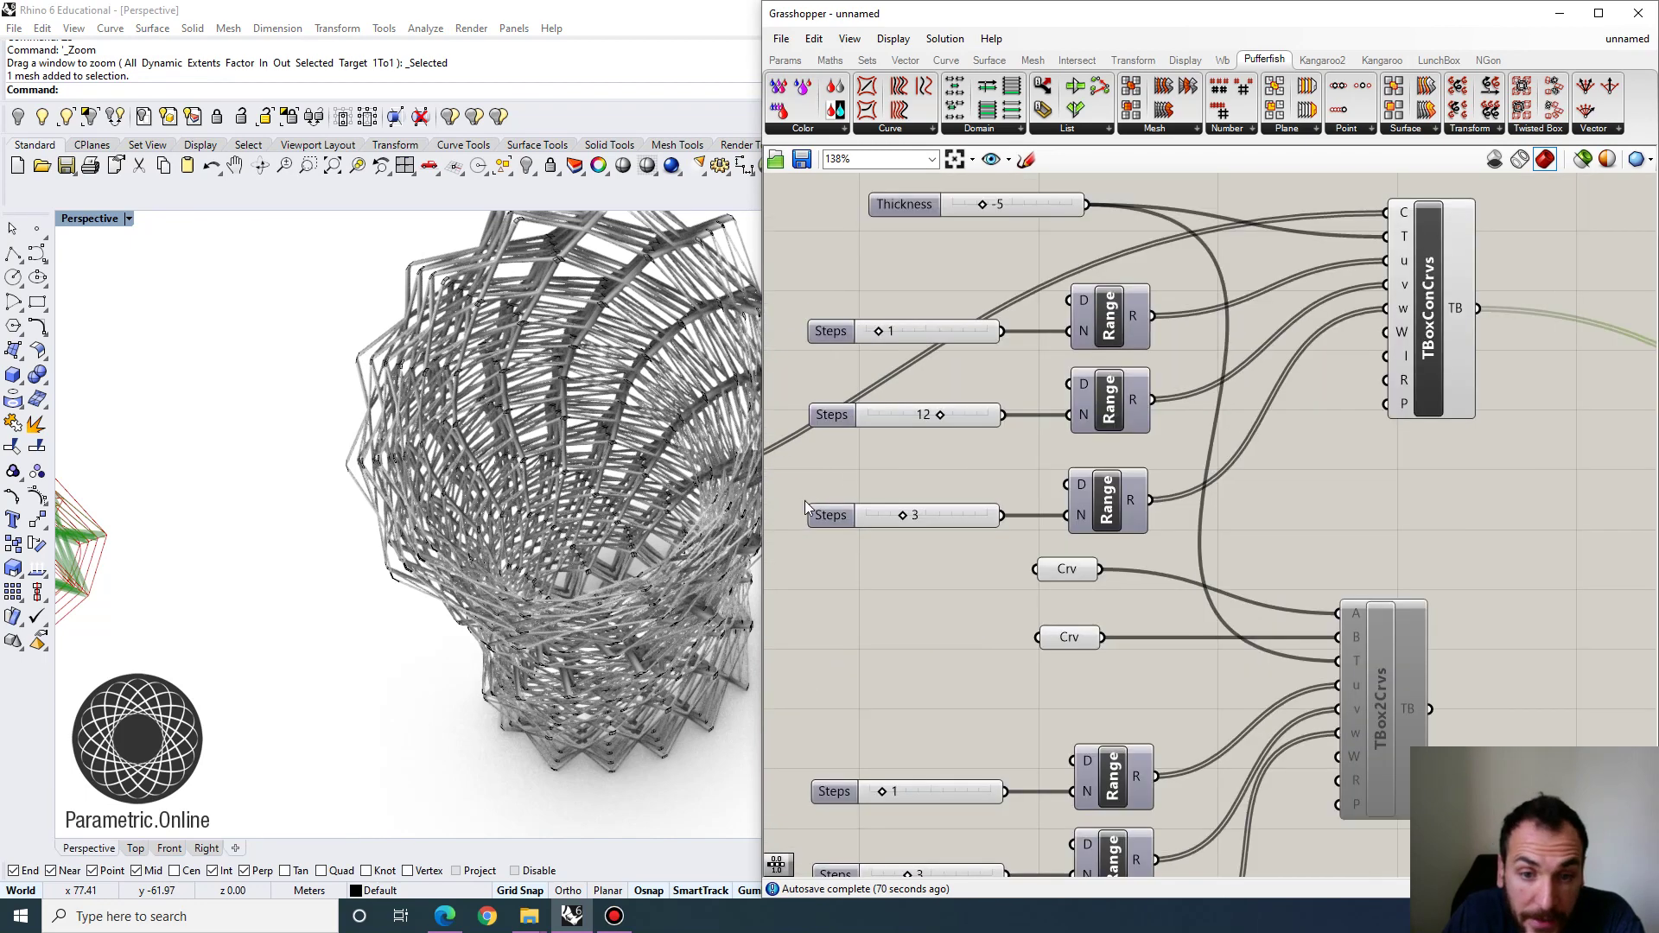
pyautogui.click(220, 554)
pyautogui.scroll(-4, 344, 525)
pyautogui.scroll(7, 113, 528)
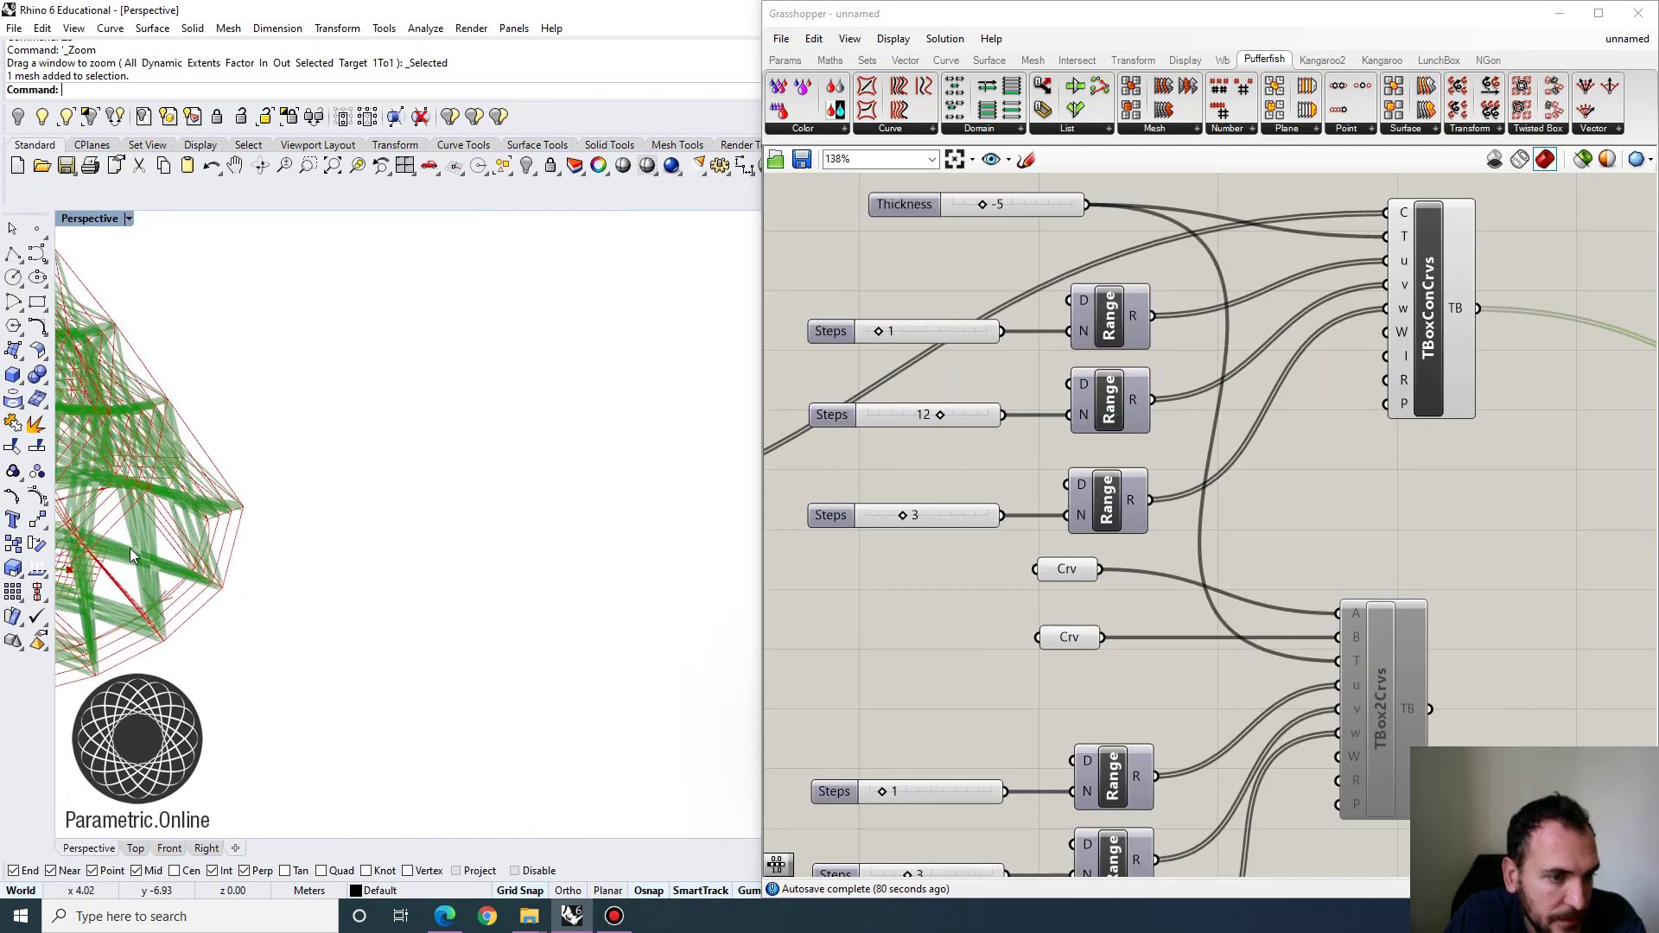
pyautogui.scroll(1, 223, 528)
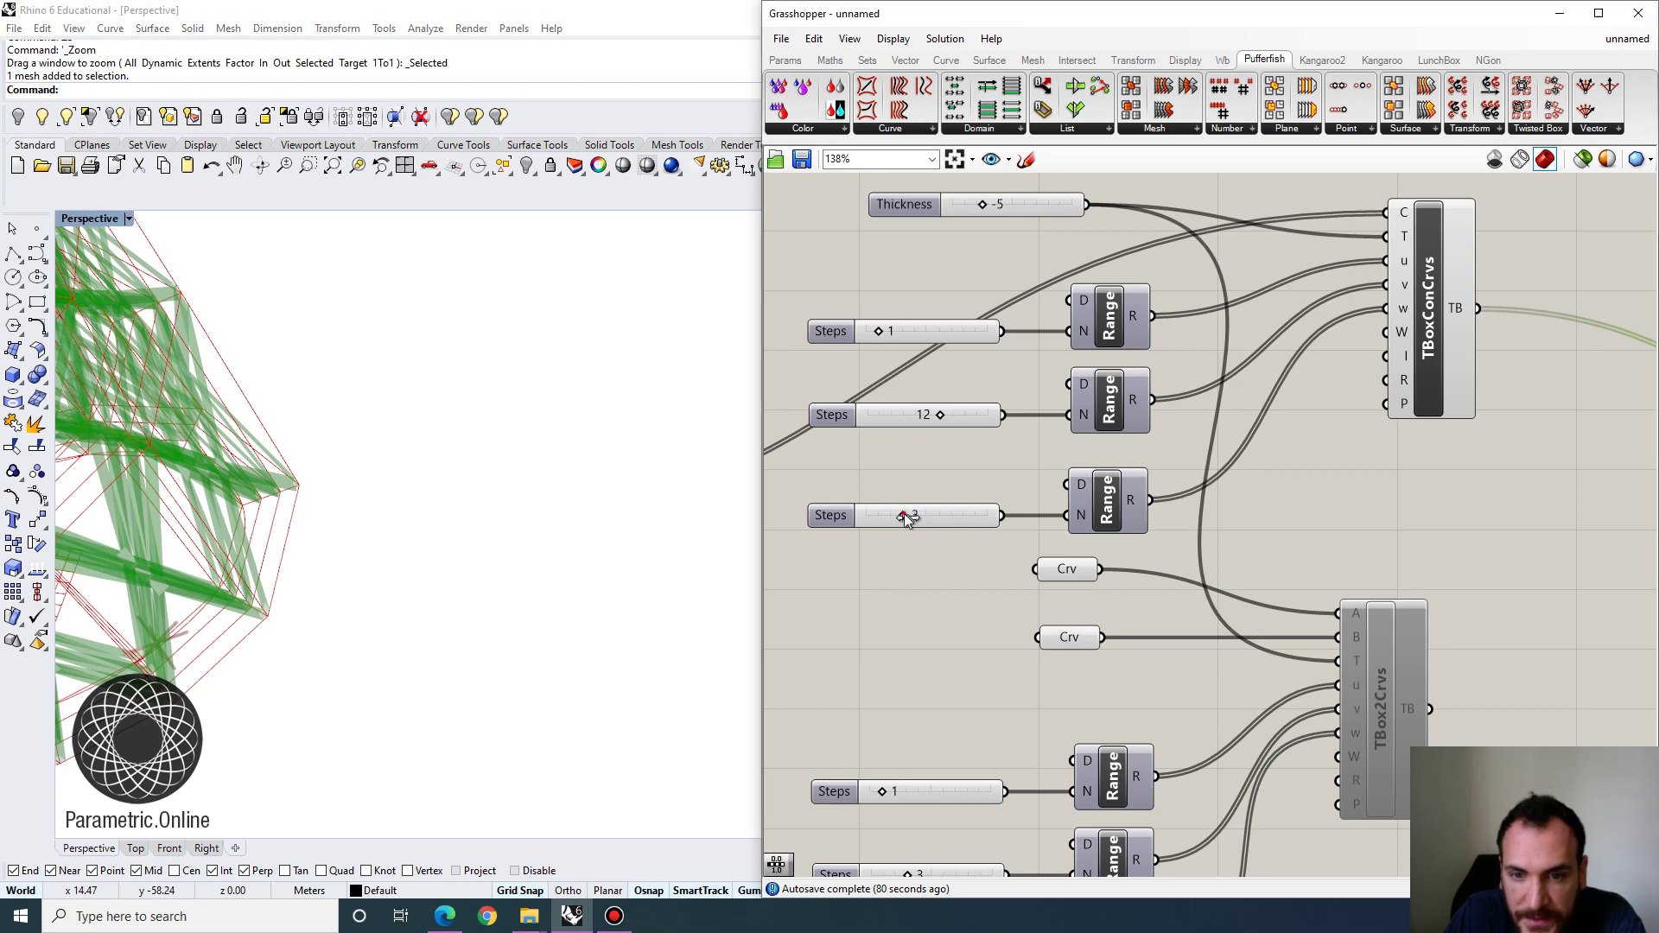
pyautogui.moveTo(902, 516); pyautogui.dragTo(890, 515)
pyautogui.scroll(-5, 333, 609)
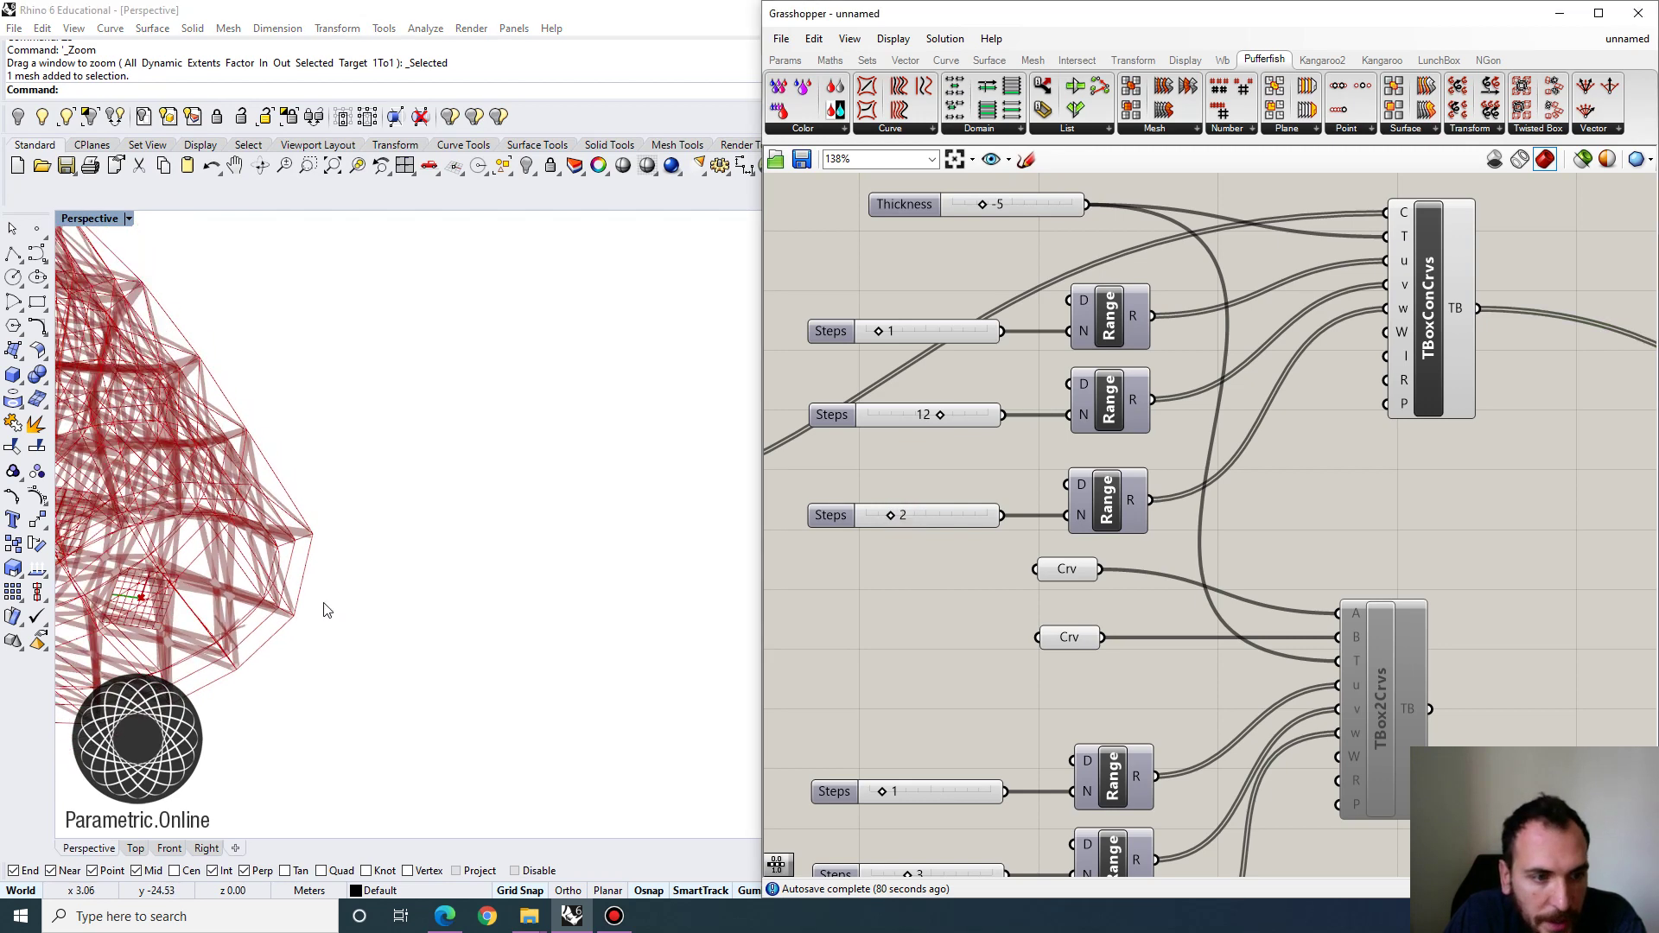
# Delete the baked strut tower standing beside the preview.
pyautogui.moveTo(726, 744); pyautogui.dragTo(460, 363)
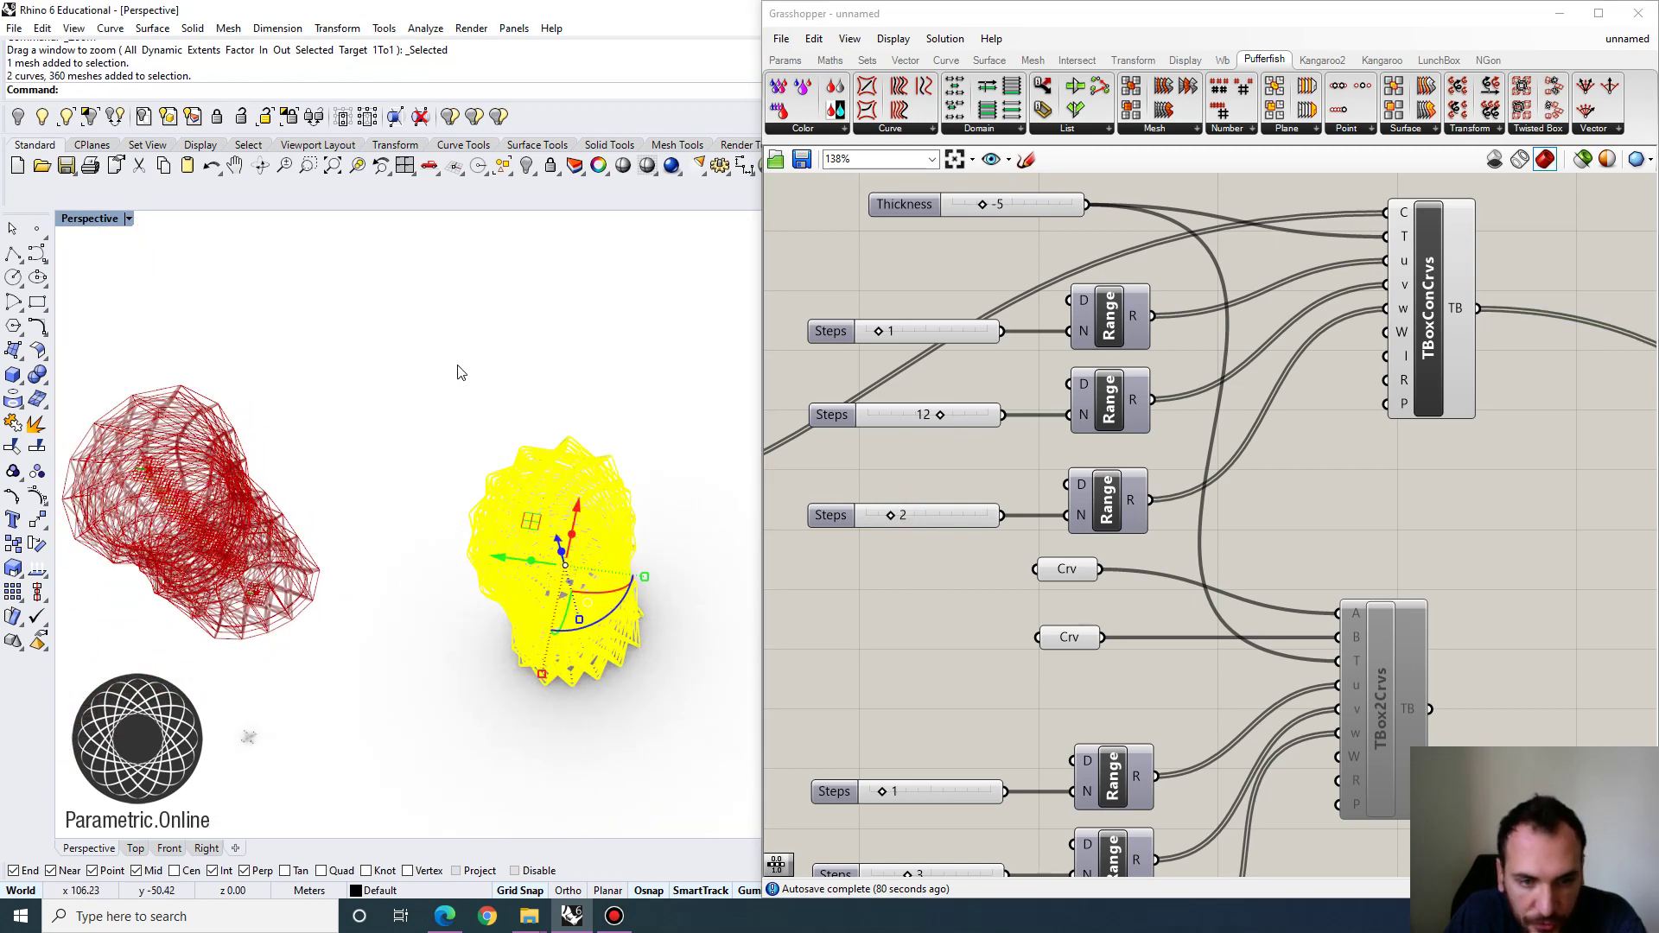
pyautogui.press('Delete')
pyautogui.scroll(5, 107, 542)
# Select Morph To Twisted Box to highlight its updated meshes on the tower.
pyautogui.moveTo(1167, 613); pyautogui.dragTo(1058, 526, button='right')
pyautogui.scroll(-5, 1058, 519)
pyautogui.moveTo(1314, 472); pyautogui.dragTo(1029, 477, button='right')
pyautogui.scroll(3, 1029, 477)
pyautogui.scroll(3, 1241, 486)
pyautogui.click(1244, 489)
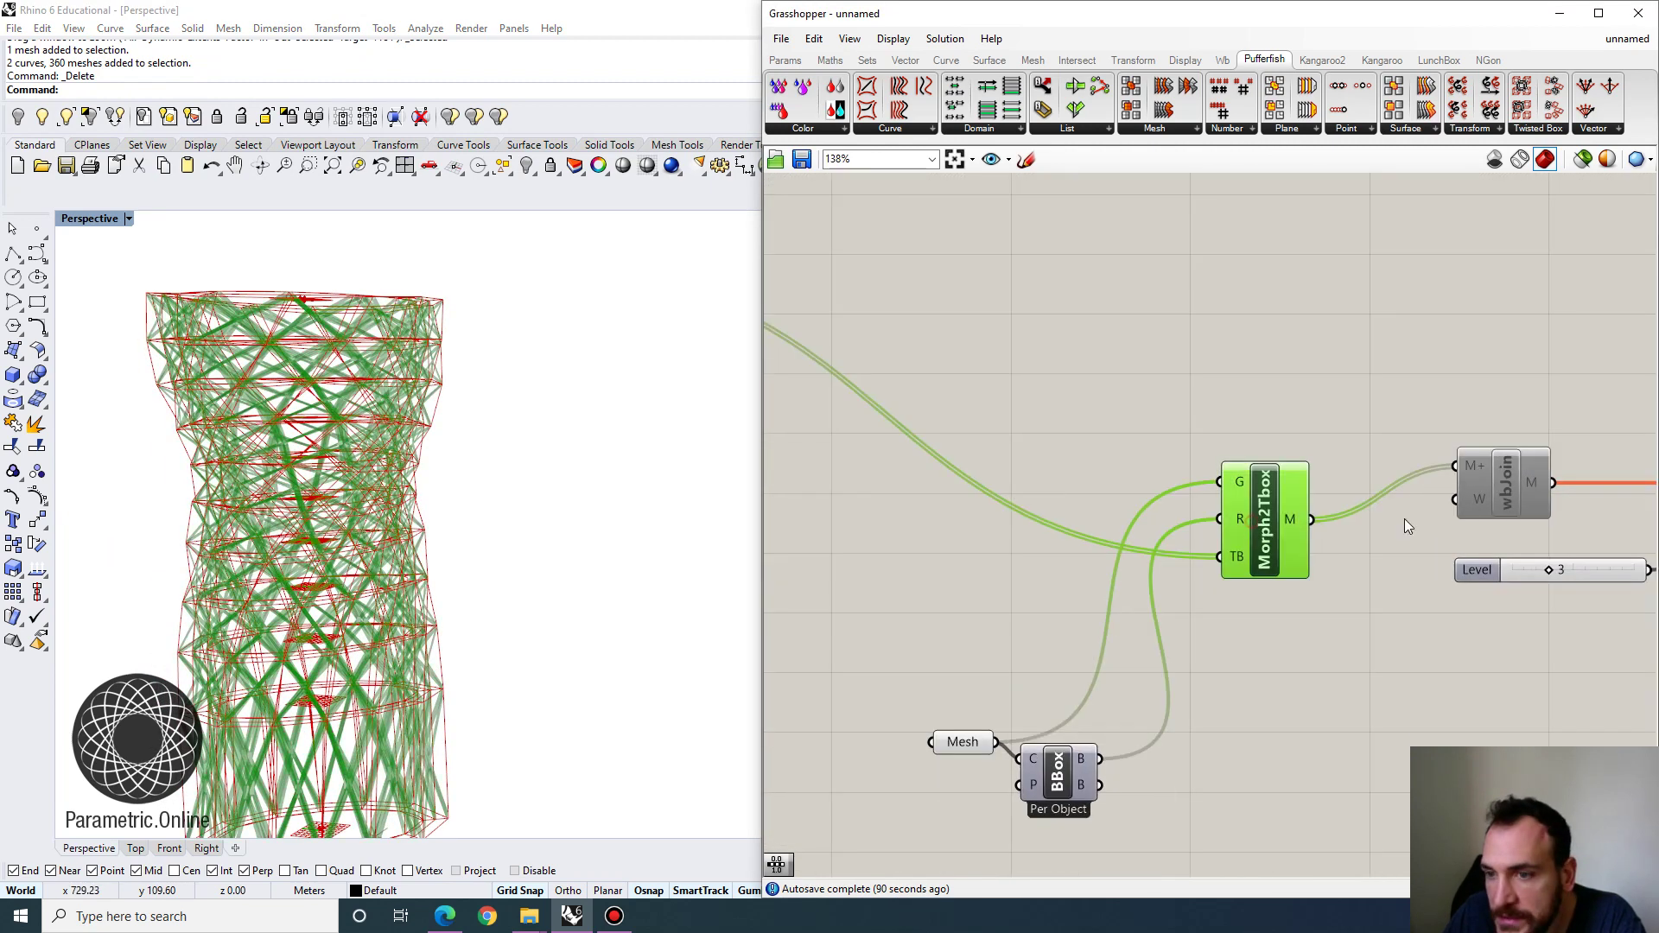
# Reposition the wbJoin component slightly and enable it so the morphed meshes are joined.
pyautogui.moveTo(1504, 510); pyautogui.dragTo(1137, 510, button='right')
pyautogui.click(1127, 482)
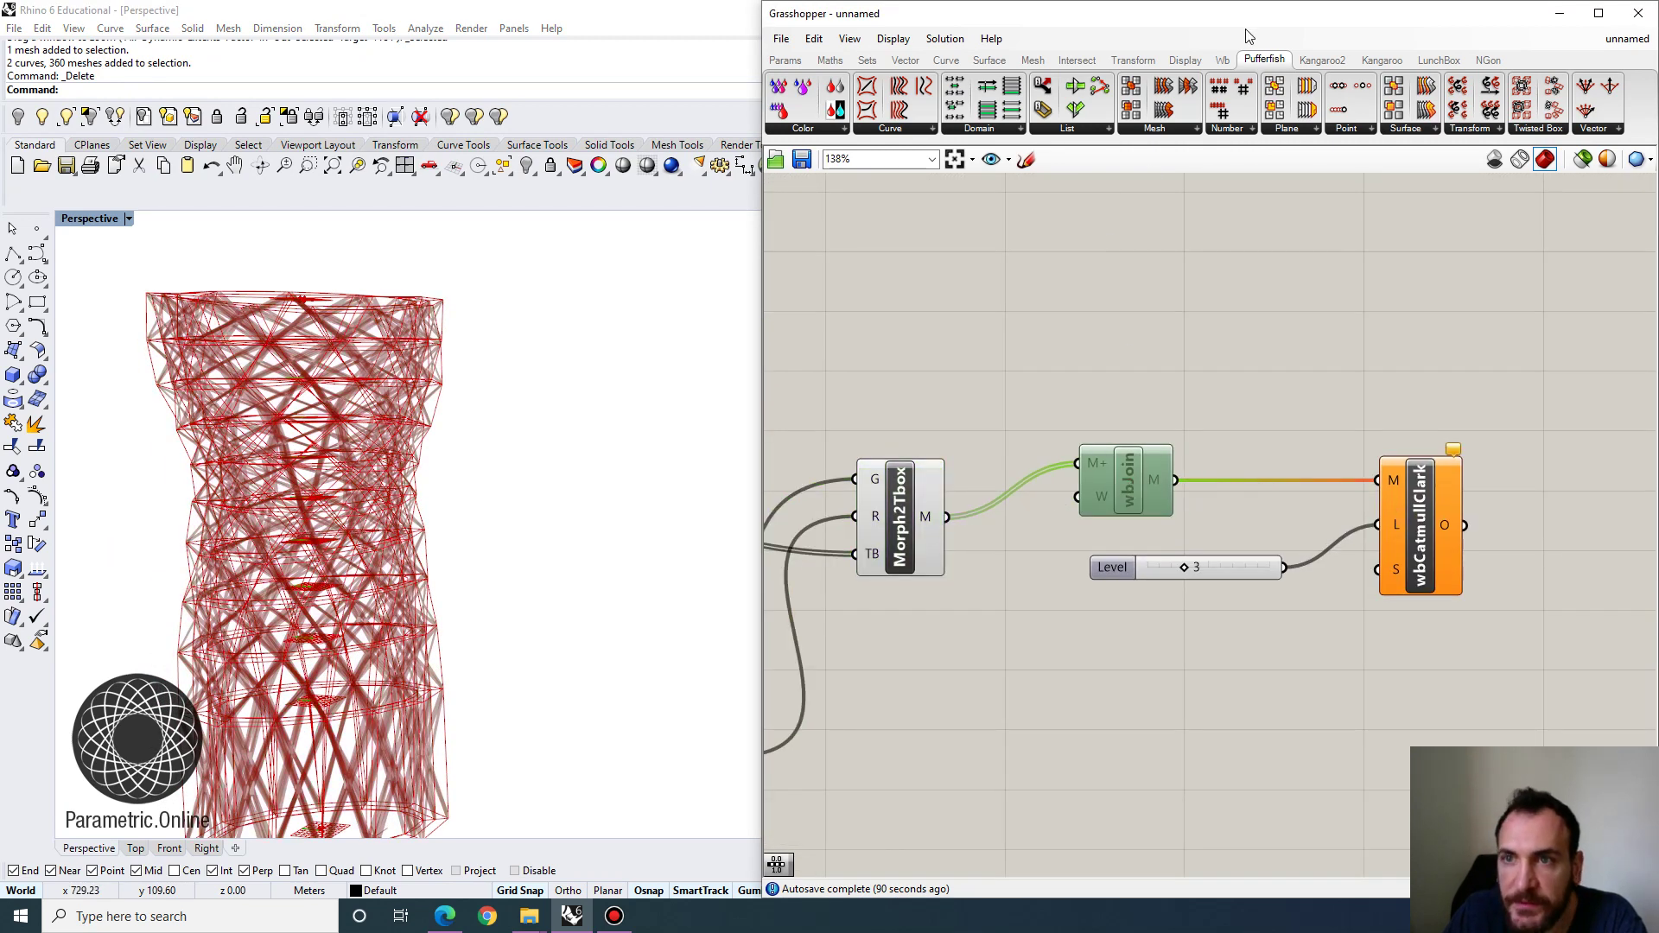
pyautogui.click(1222, 59)
pyautogui.click(1024, 133)
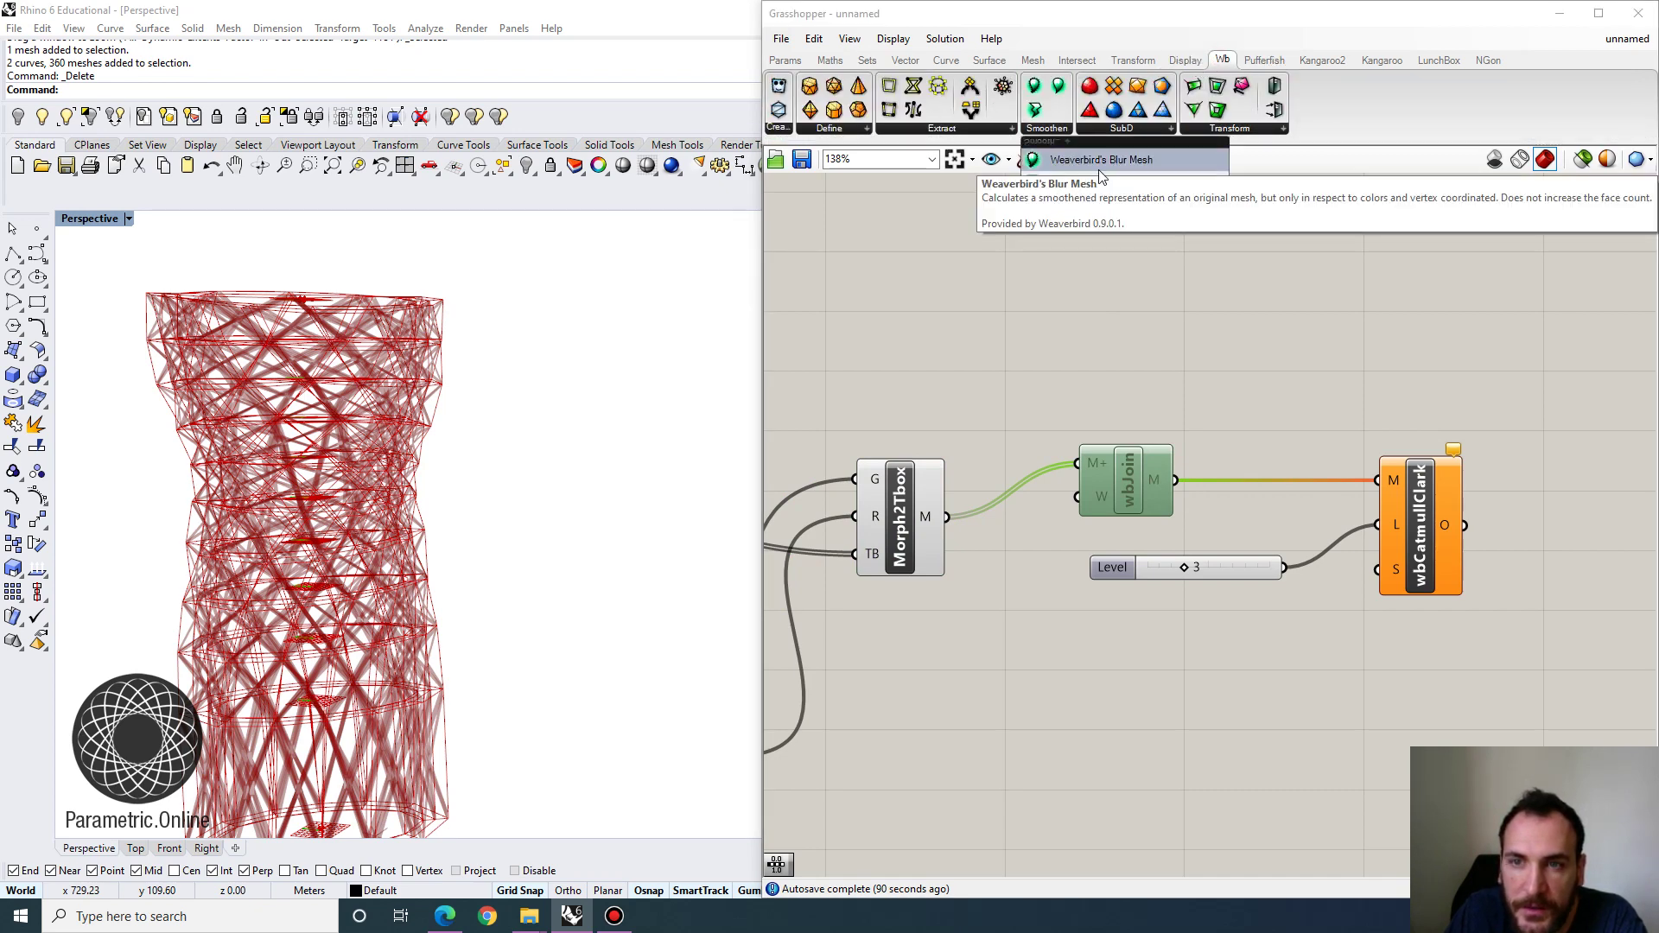
pyautogui.click(1175, 365)
pyautogui.moveTo(1175, 365); pyautogui.dragTo(1100, 368, button='right')
pyautogui.moveTo(1061, 477); pyautogui.dragTo(1068, 449)
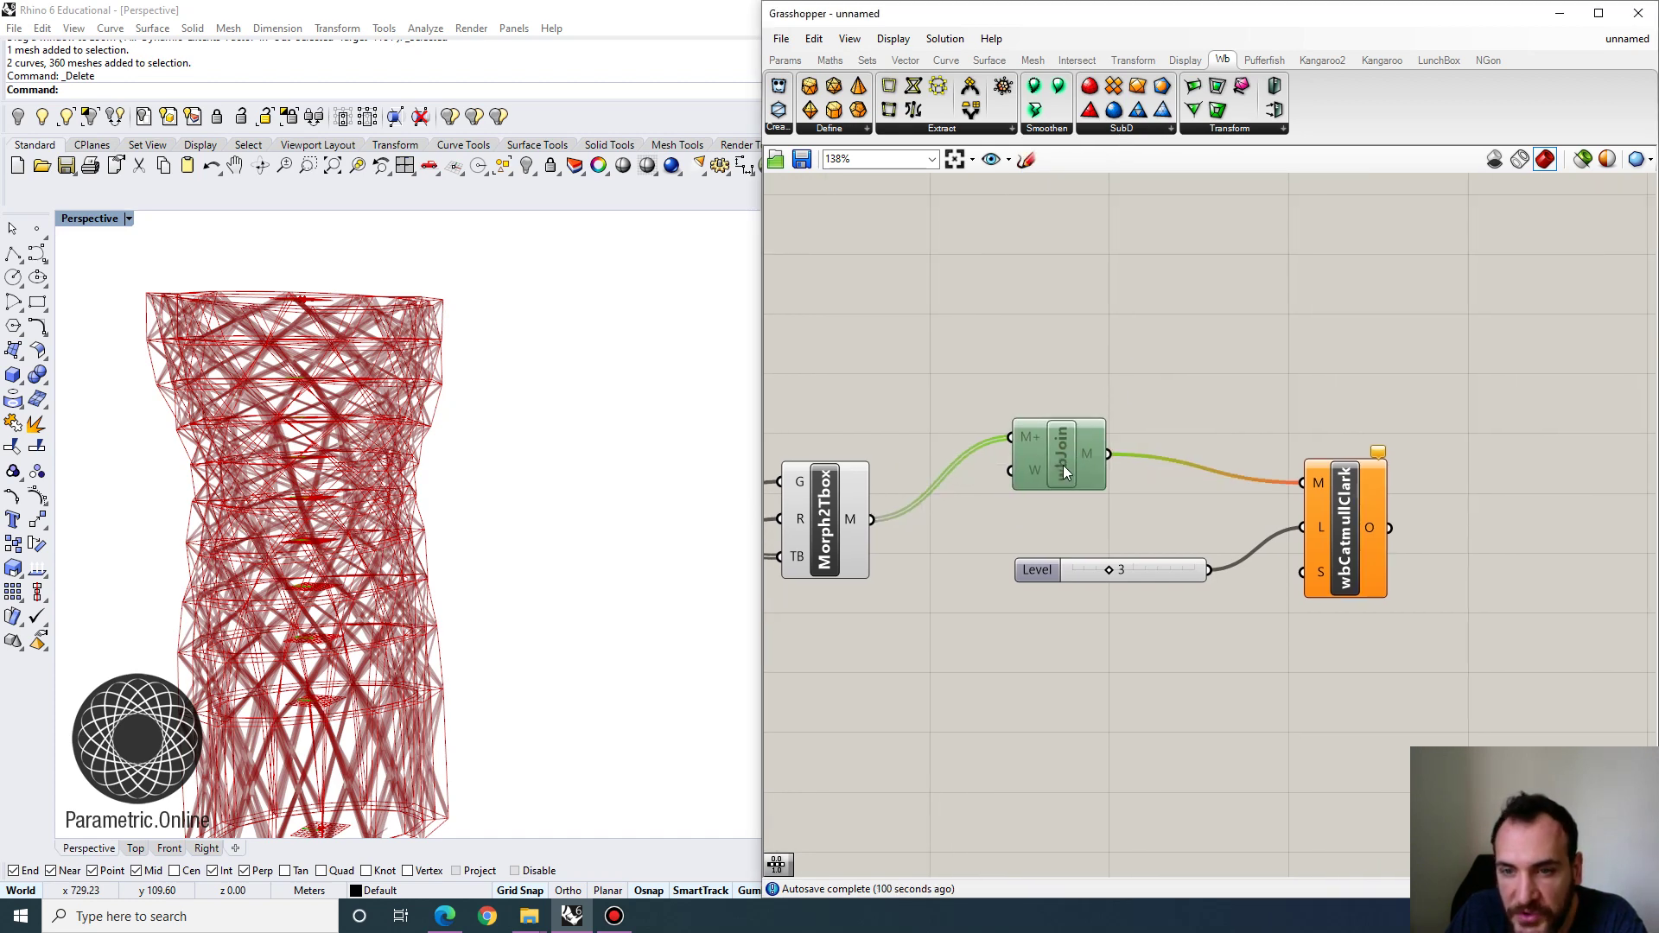
pyautogui.rightClick(1063, 465)
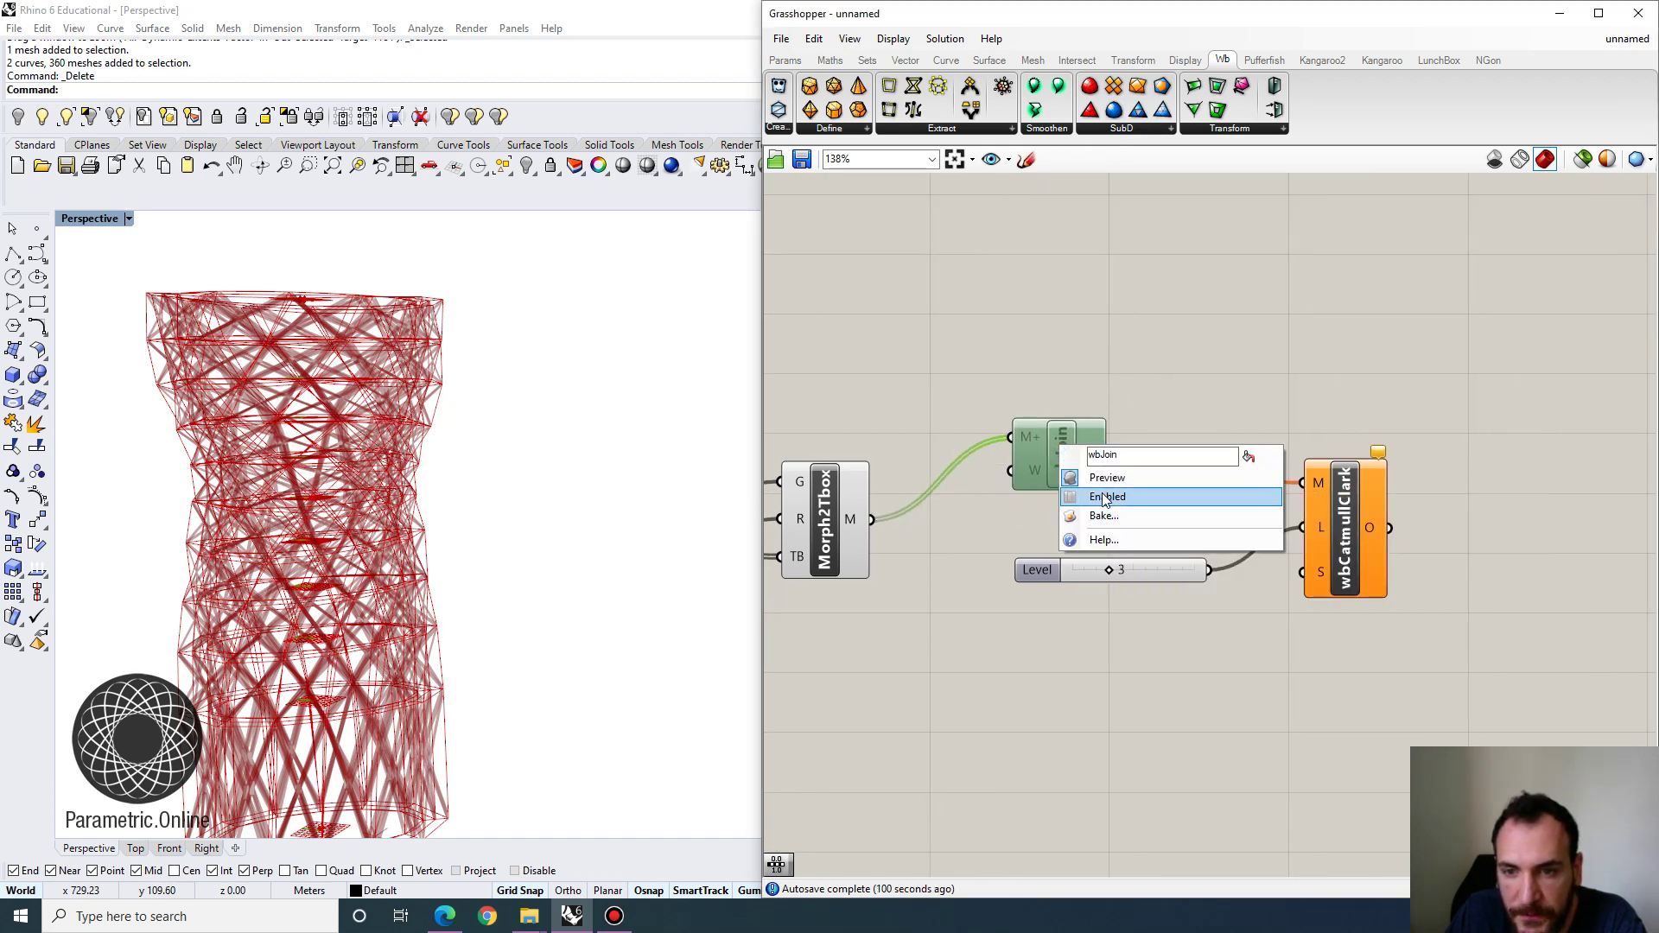
pyautogui.click(1148, 361)
pyautogui.click(1065, 451)
pyautogui.rightClick(1063, 451)
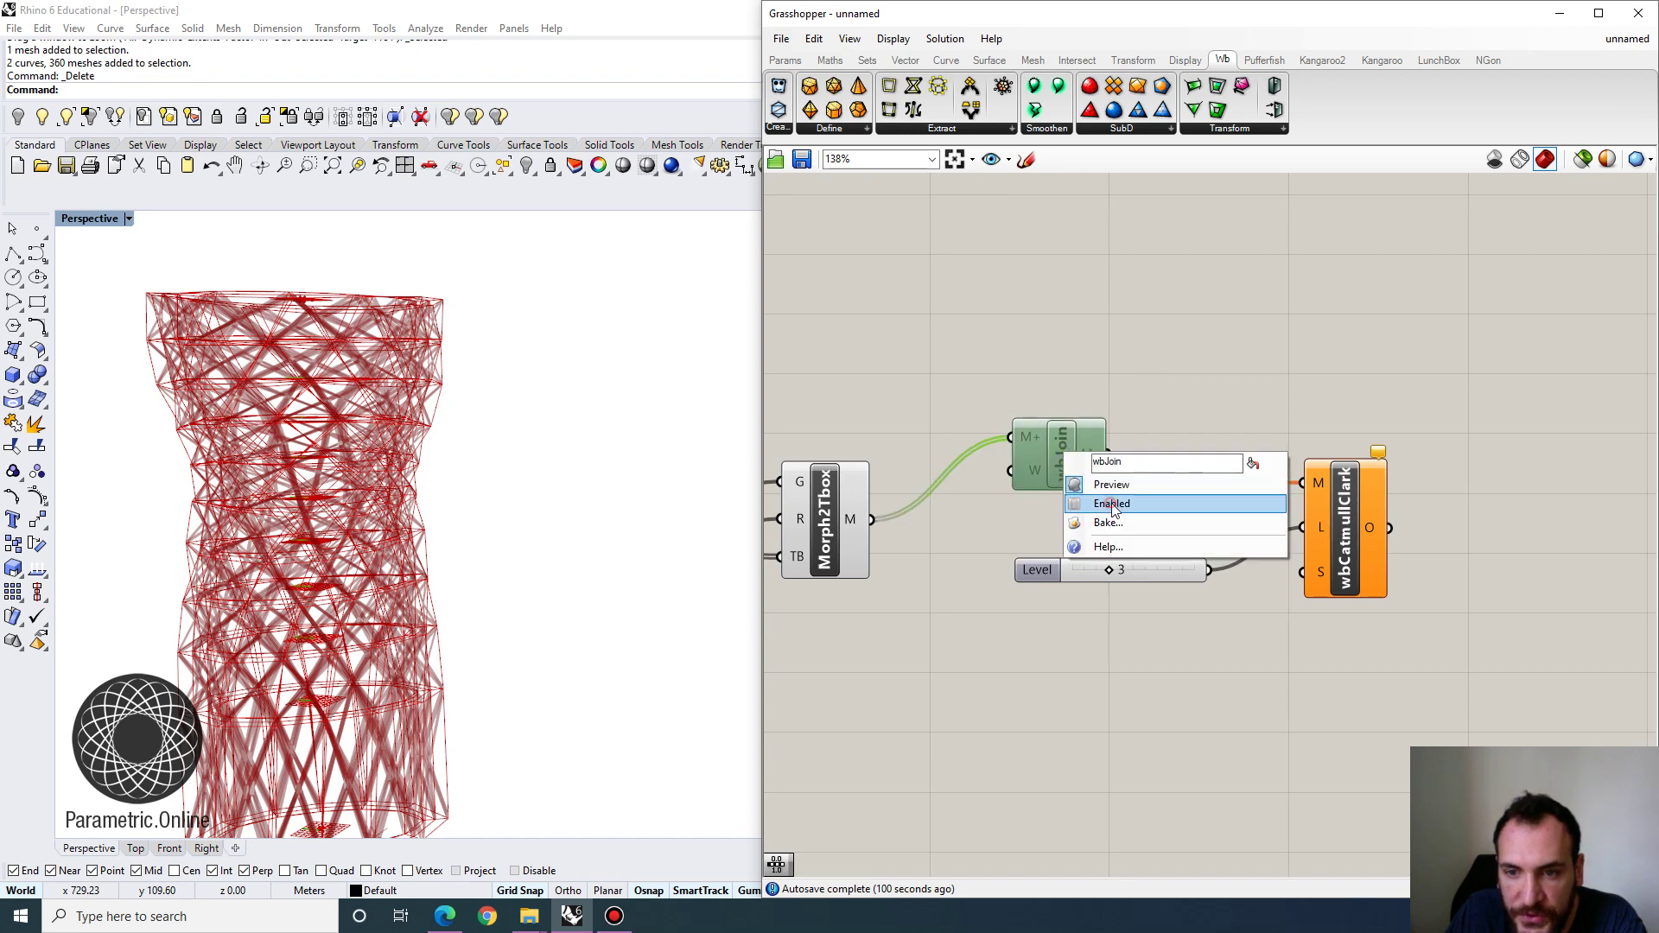
pyautogui.click(1113, 502)
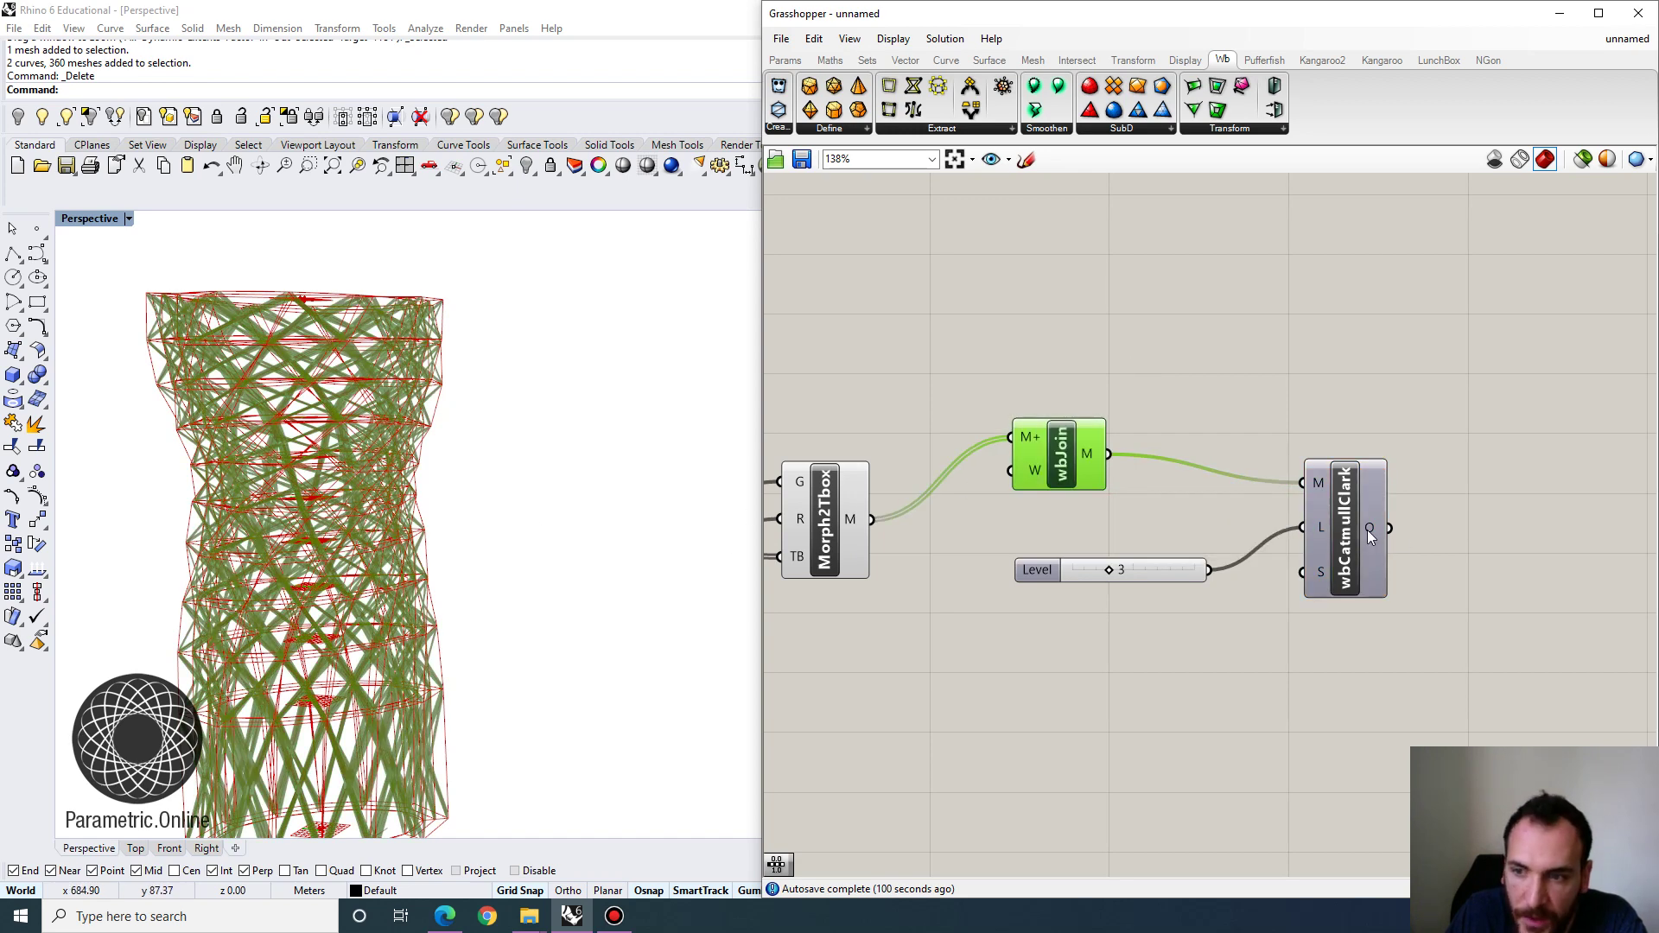
# Align wbCatmullClark with wbJoin and bake its subdivided mesh with the default attributes.
pyautogui.moveTo(1367, 531); pyautogui.dragTo(1341, 491)
pyautogui.moveTo(1341, 491); pyautogui.dragTo(1223, 551, button='right')
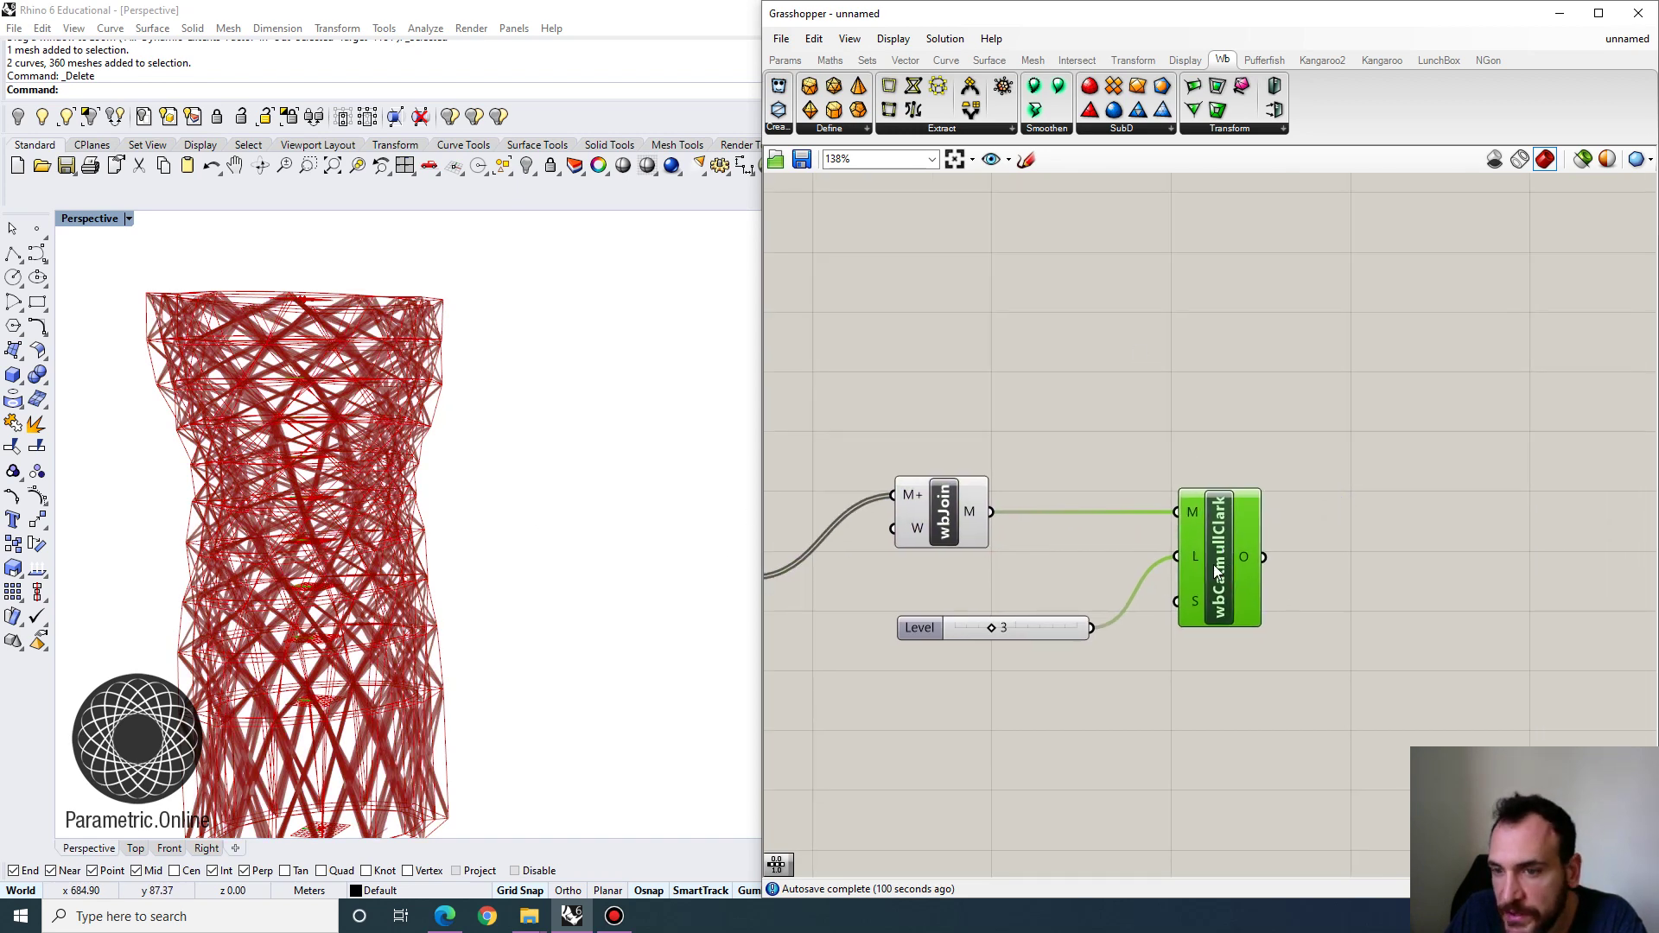
pyautogui.click(1106, 127)
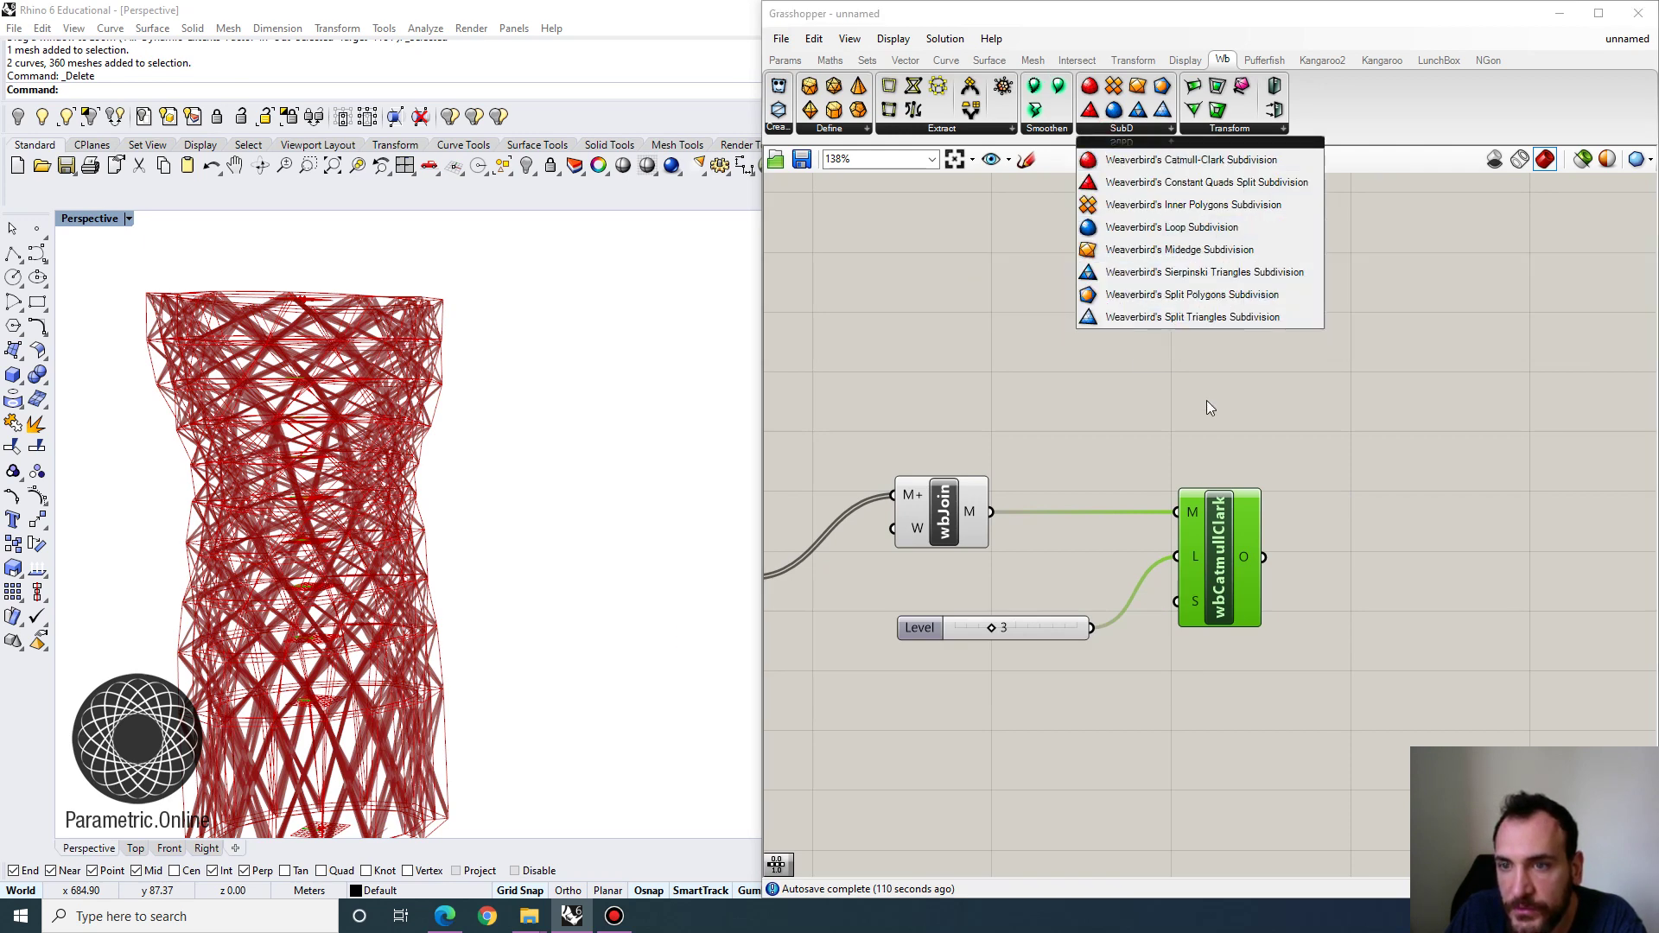
pyautogui.click(1227, 440)
pyautogui.rightClick(1231, 525)
pyautogui.click(1244, 628)
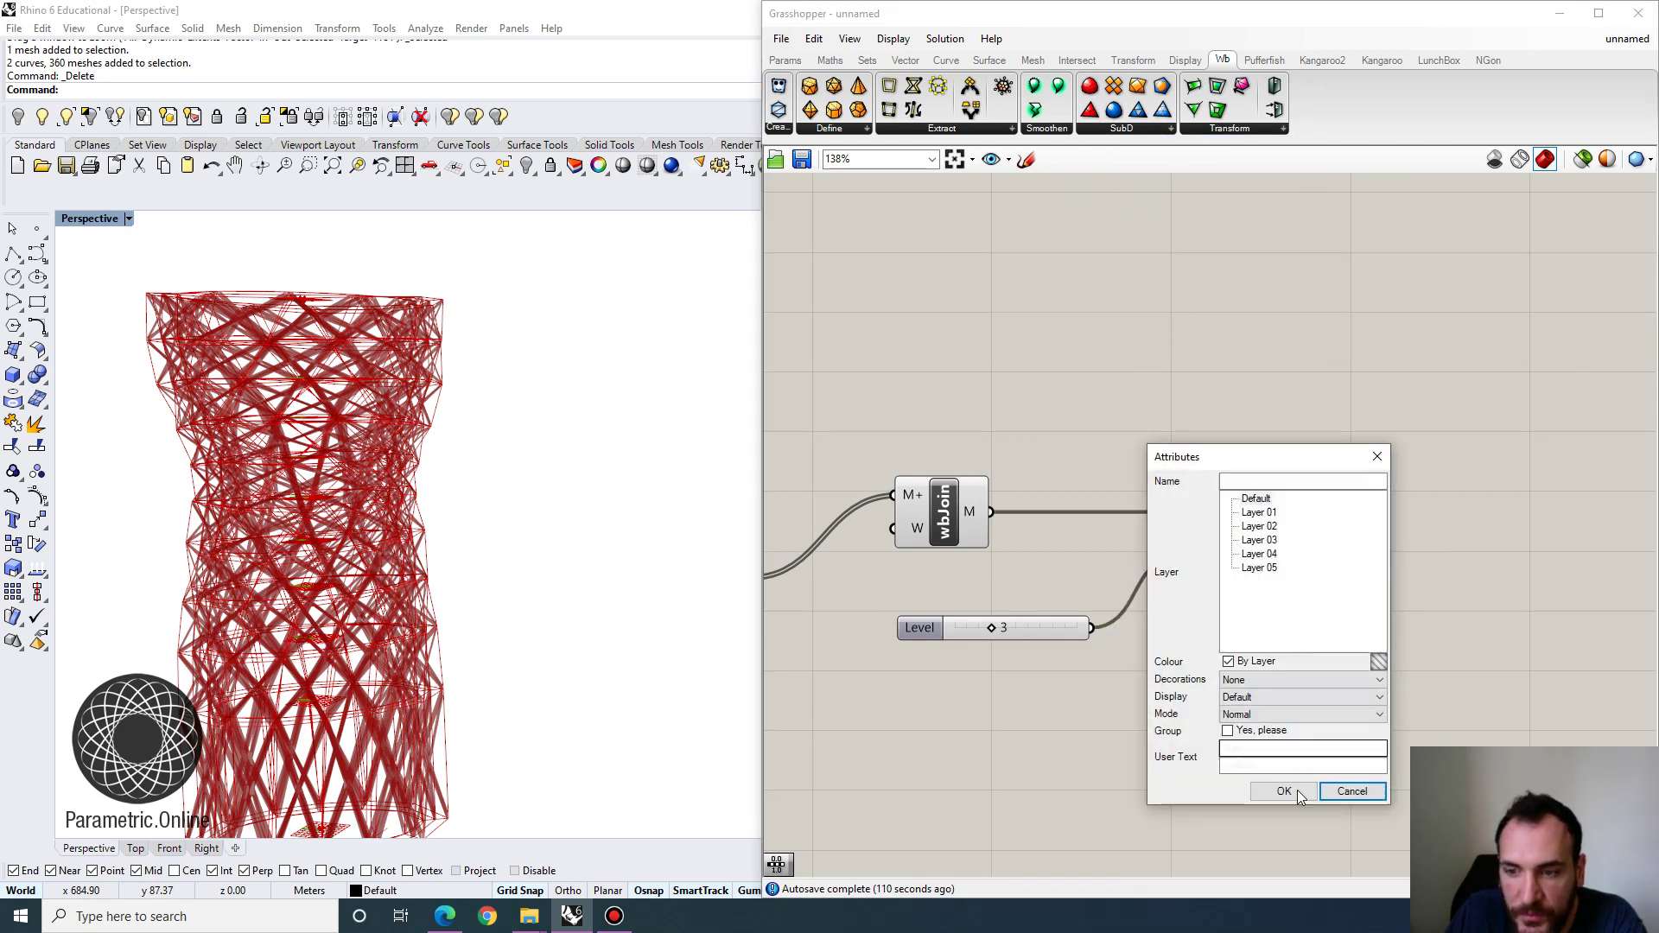
pyautogui.click(1290, 789)
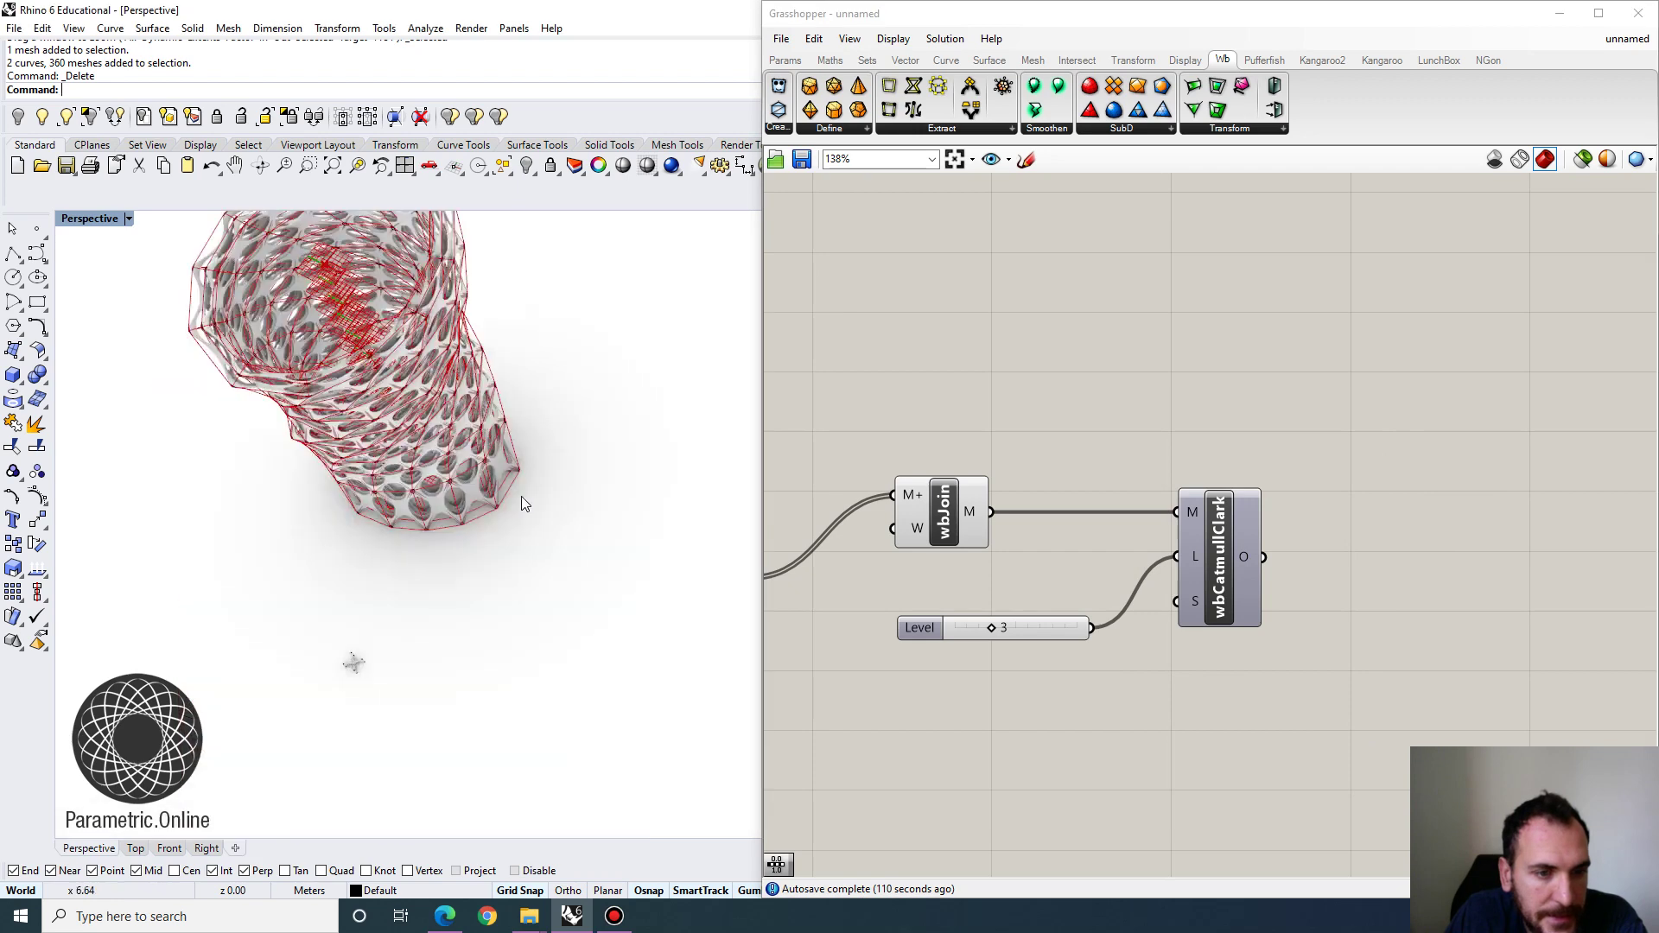
# Move the baked smooth tower away from the preview, zoom to it with ZS, and clear the selection.
pyautogui.scroll(-3, 521, 496)
pyautogui.moveTo(542, 496); pyautogui.dragTo(553, 456, button='right')
pyautogui.scroll(-5, 494, 562)
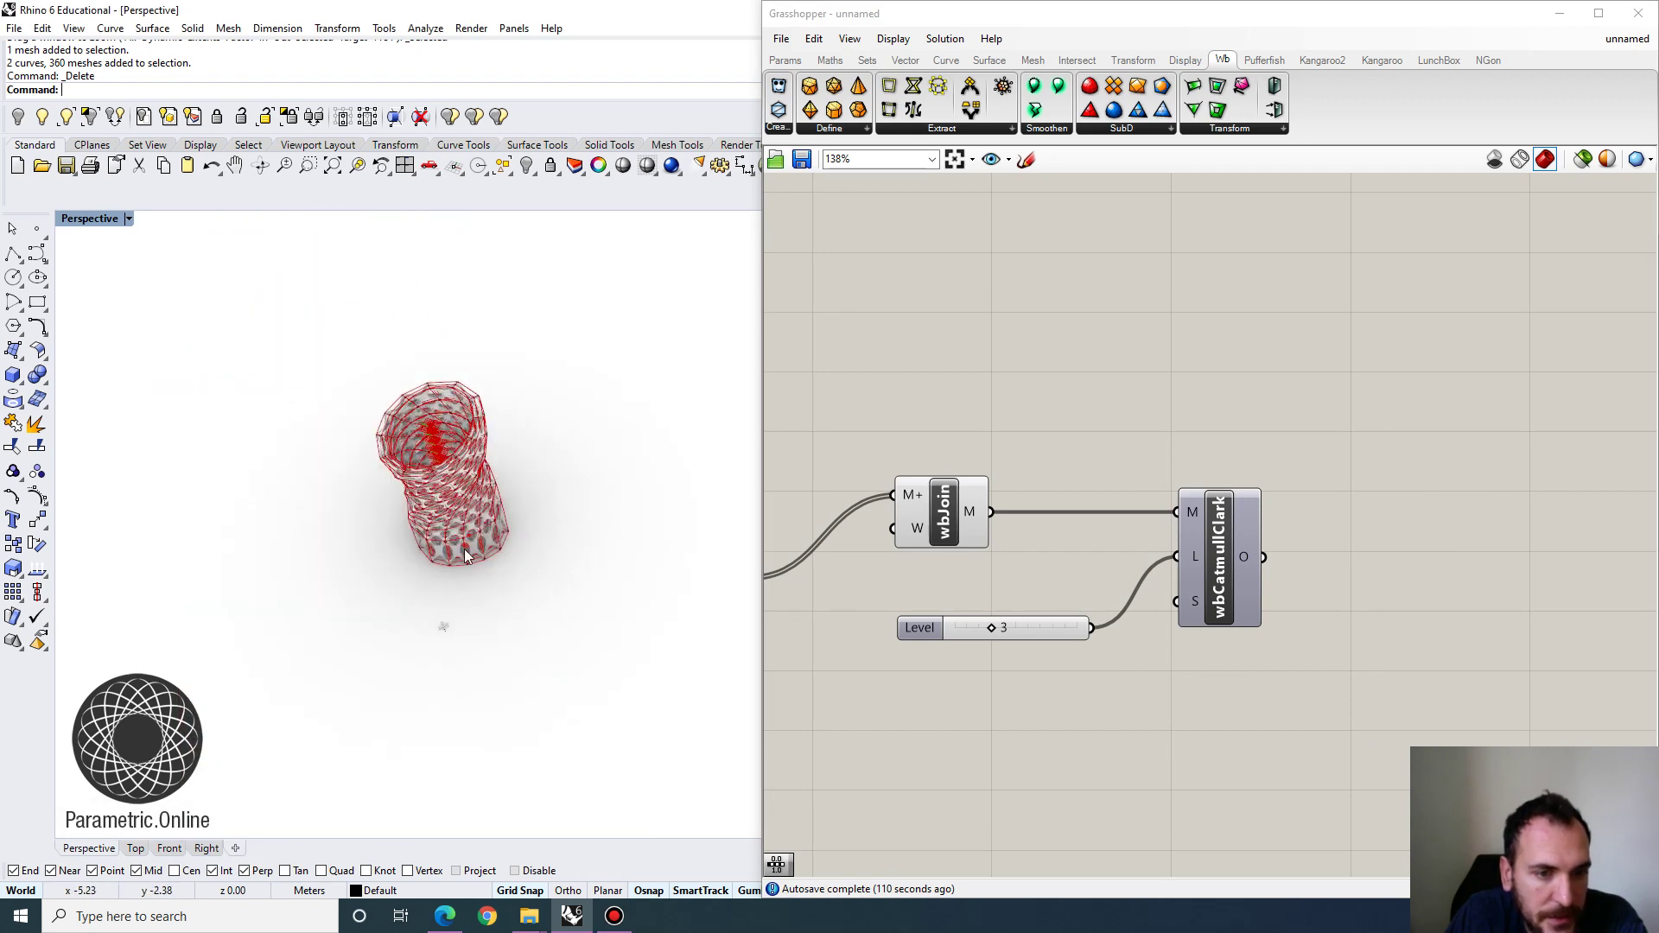
pyautogui.moveTo(478, 542); pyautogui.dragTo(363, 629)
pyautogui.write('ZS')
pyautogui.press('Return')
pyautogui.press('Escape')
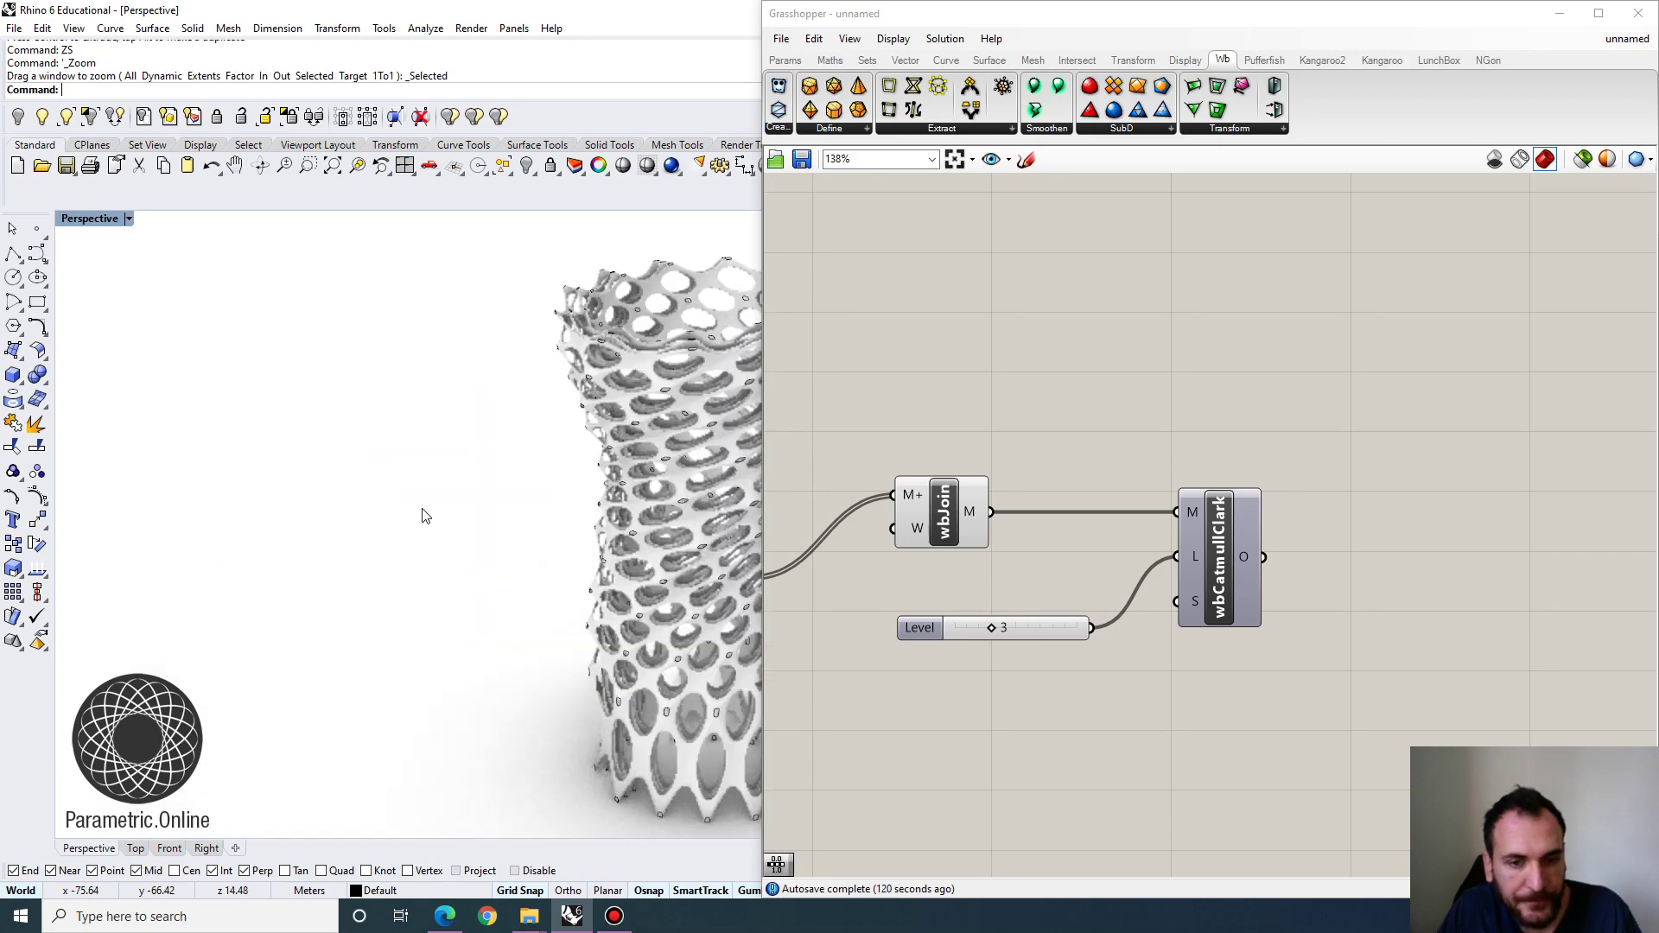
# Examine the smooth baked tower's openings, module joints and upper rim up close from several angles.
pyautogui.scroll(10, 724, 594)
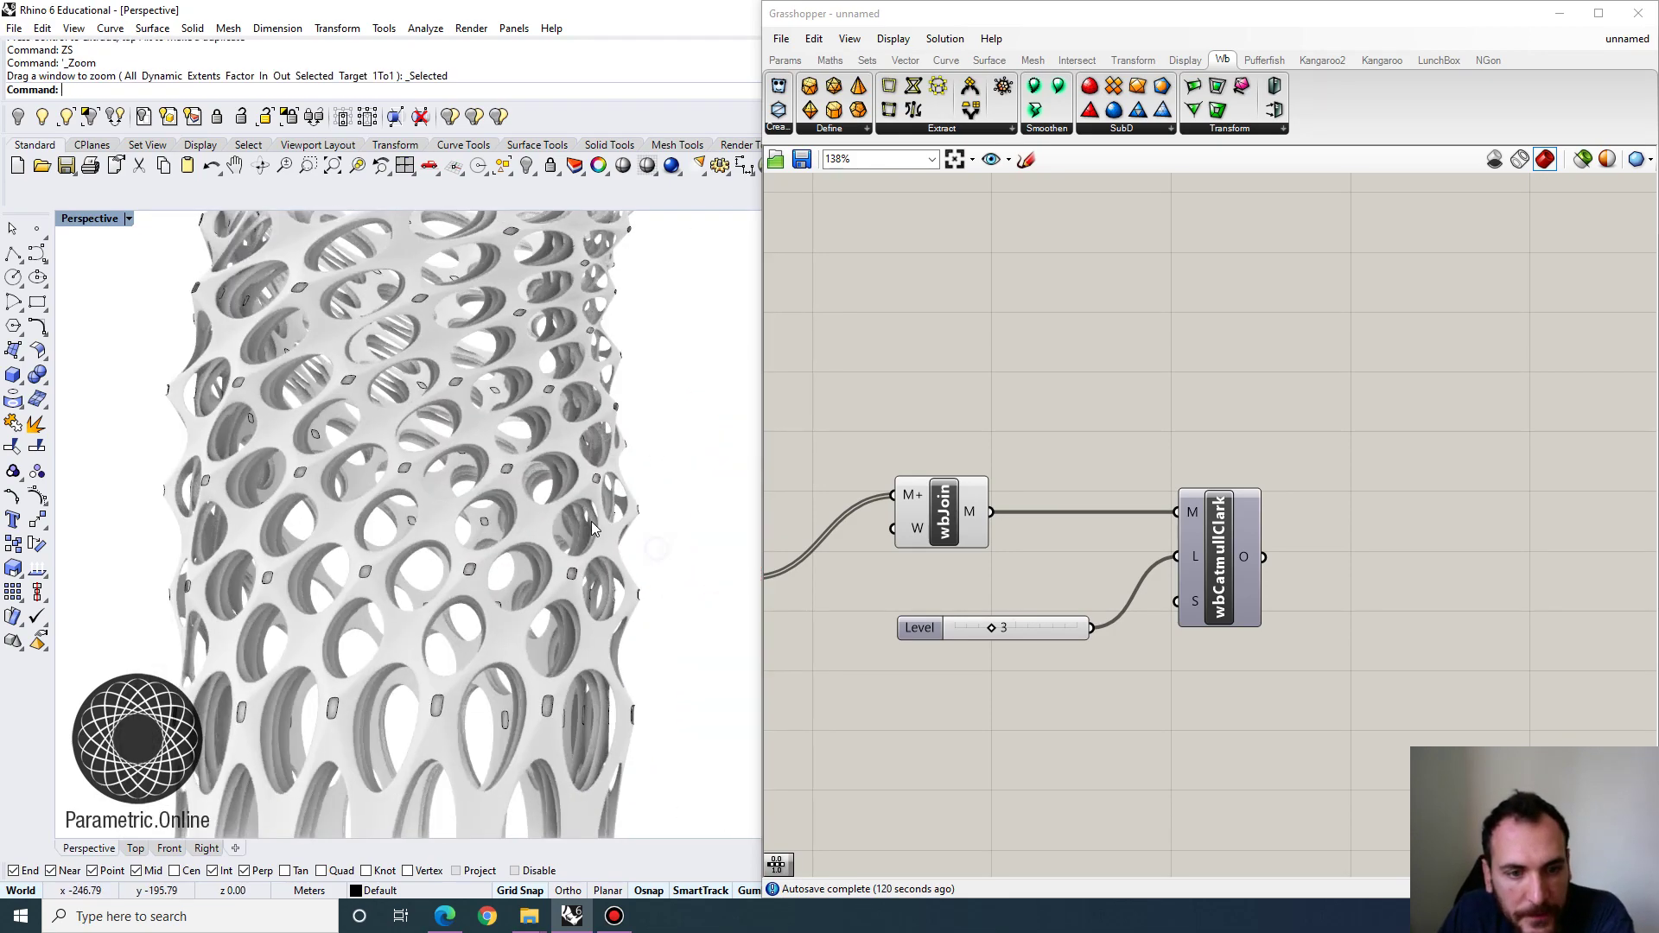
pyautogui.moveTo(526, 397); pyautogui.dragTo(475, 424, button='right')
pyautogui.scroll(8, 475, 423)
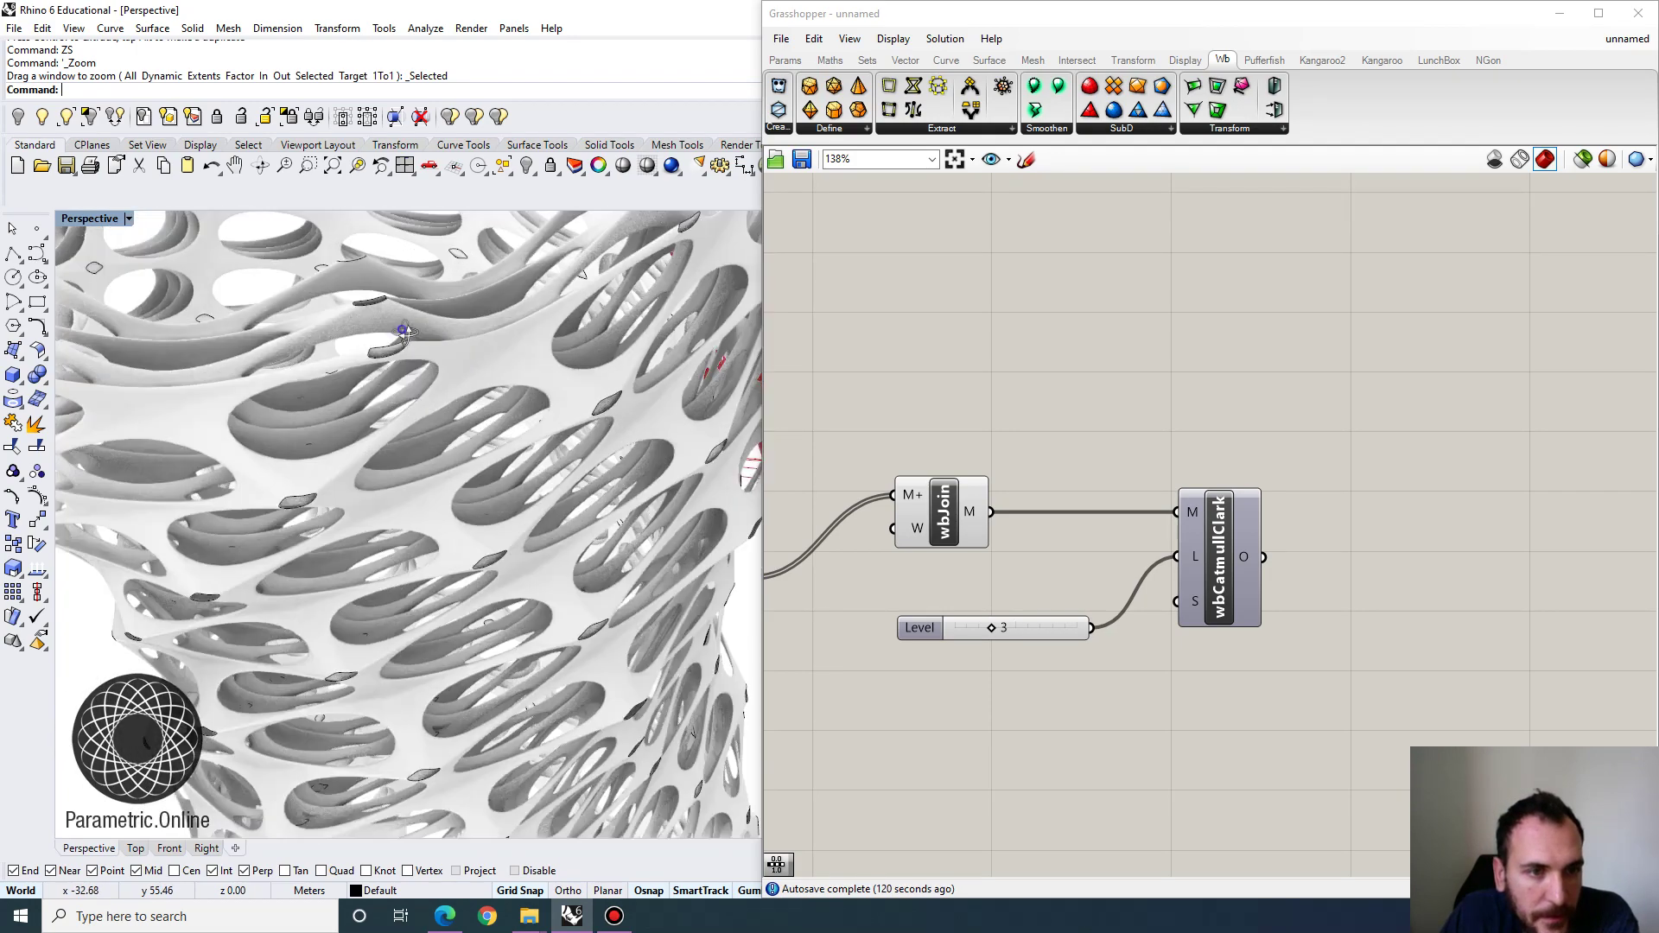
pyautogui.scroll(-7, 465, 505)
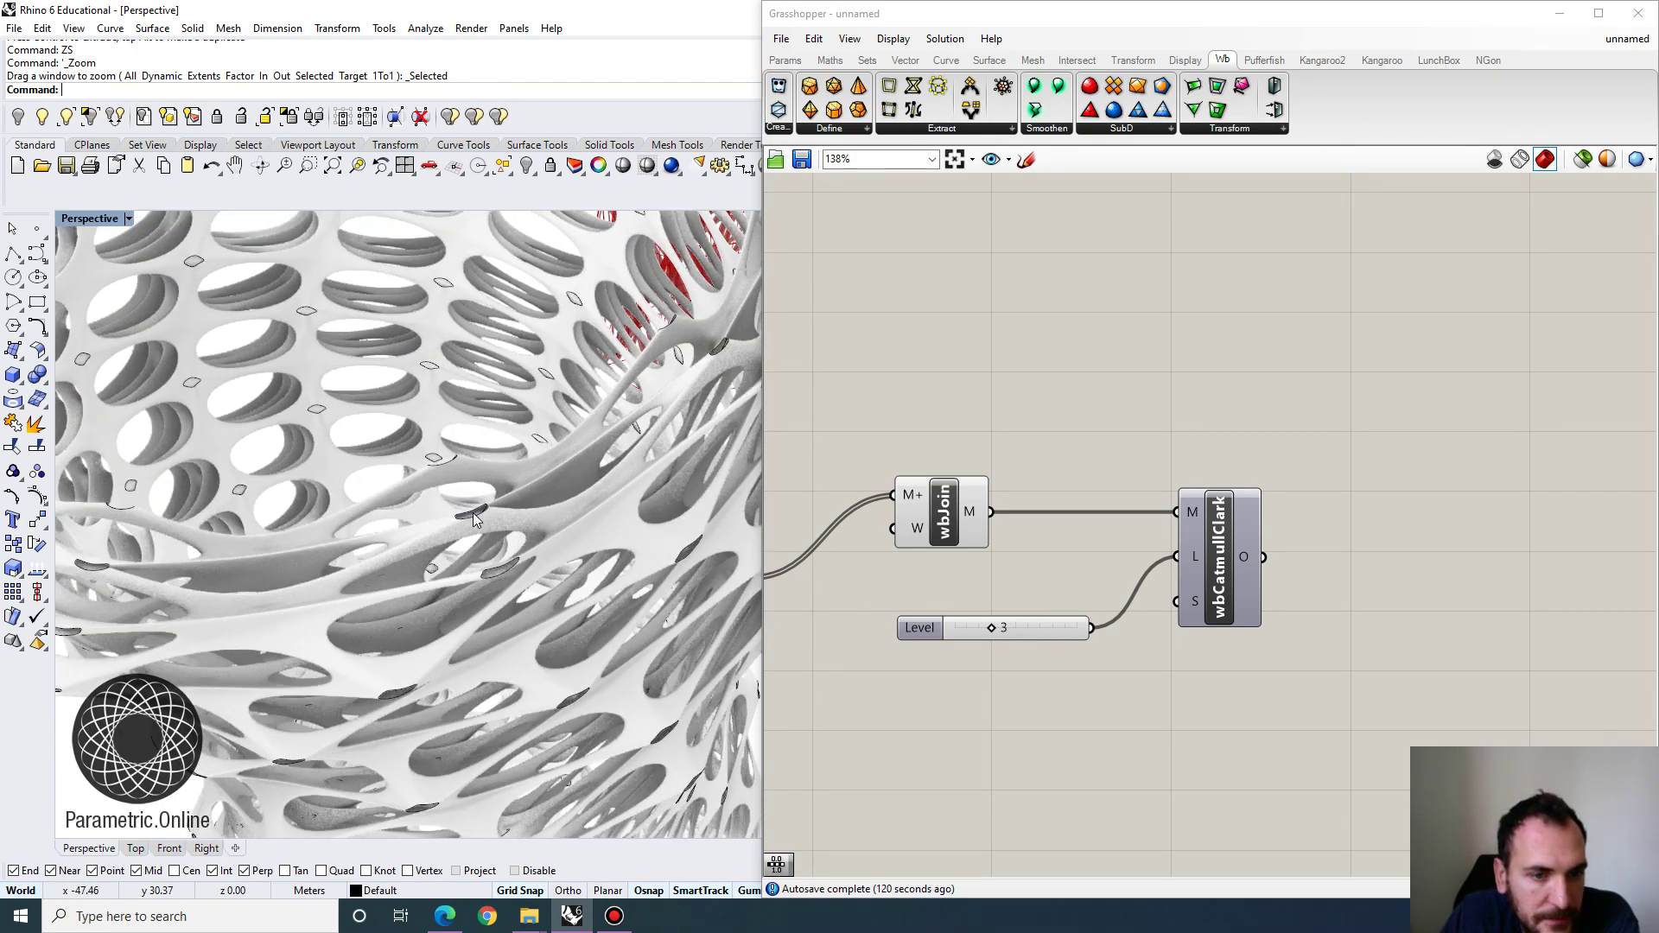
pyautogui.moveTo(465, 505); pyautogui.dragTo(470, 615, button='right')
pyautogui.scroll(6, 458, 695)
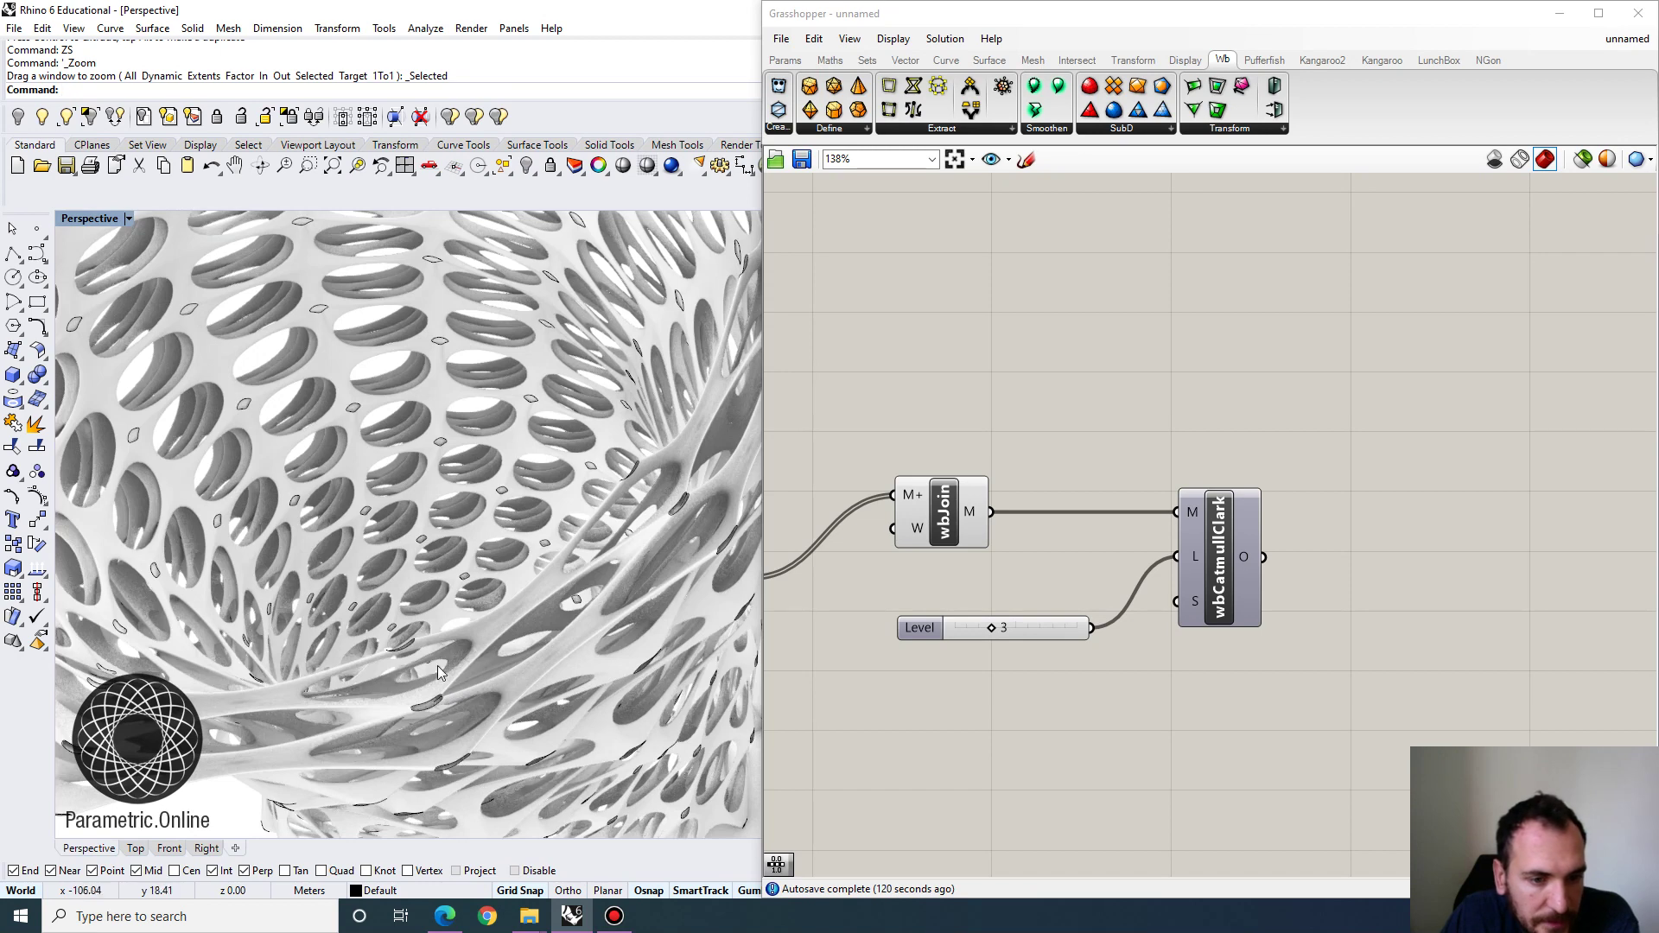
# Examine the baked tower from its open upper rim down to its base, including a full view beside the preview.
pyautogui.scroll(-3, 454, 724)
pyautogui.moveTo(363, 406); pyautogui.dragTo(288, 379, button='right')
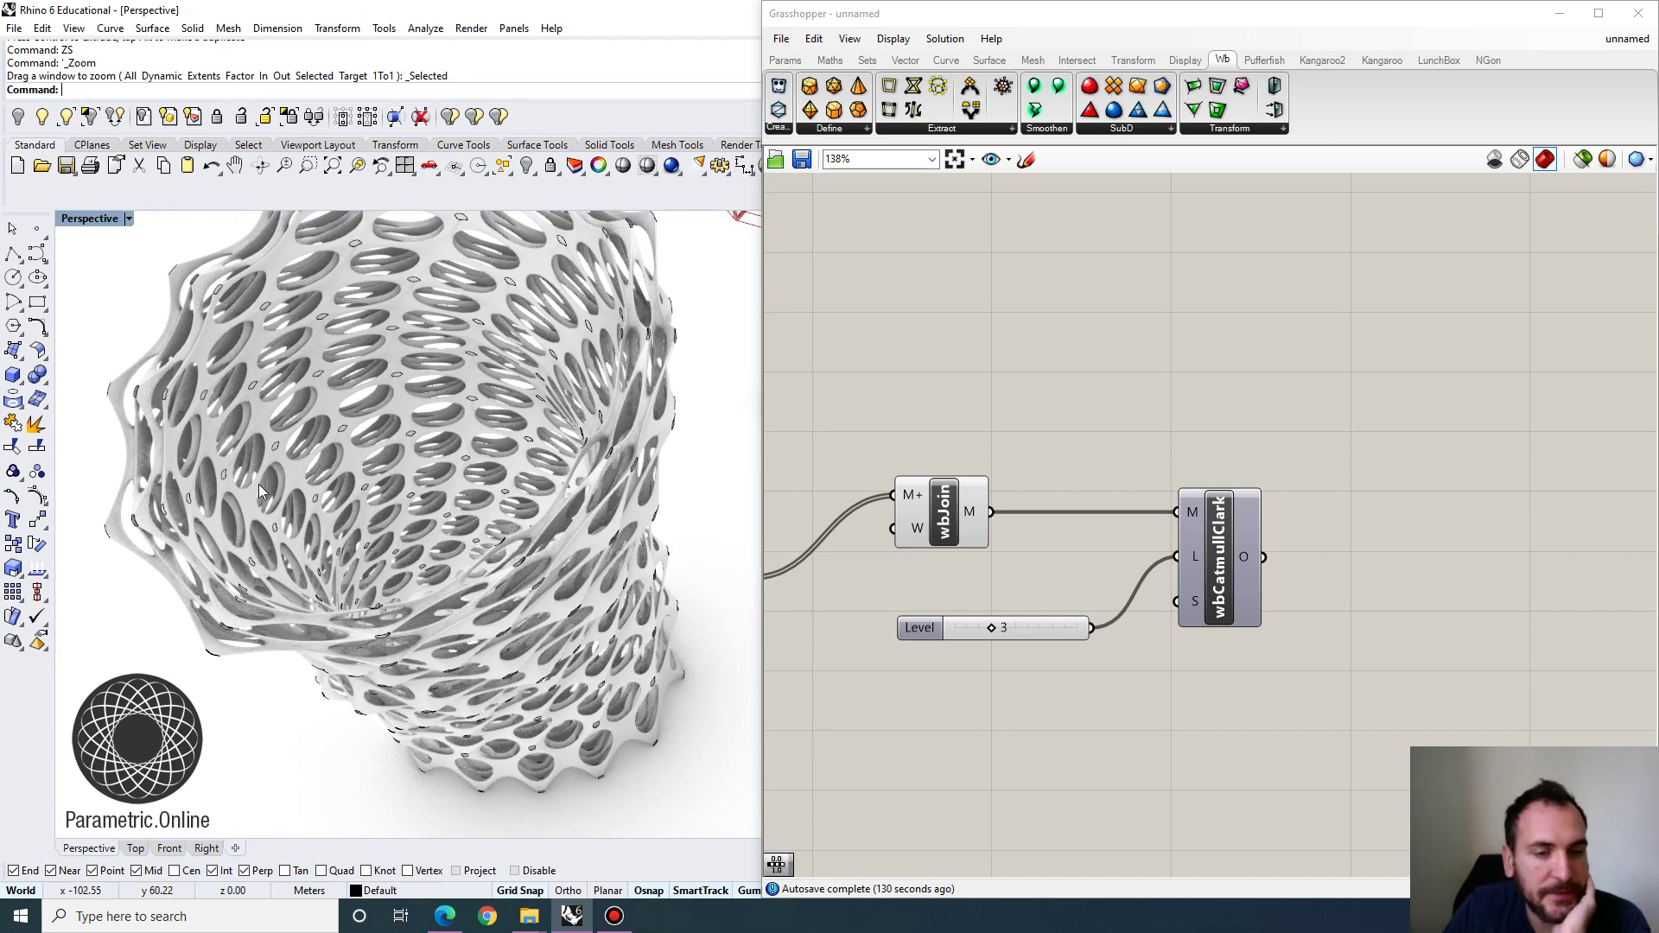
pyautogui.scroll(-4, 258, 483)
pyautogui.moveTo(471, 652); pyautogui.dragTo(510, 467, button='right')
pyautogui.scroll(4, 469, 671)
pyautogui.scroll(-5, 469, 671)
pyautogui.moveTo(465, 684); pyautogui.dragTo(455, 717, button='right')
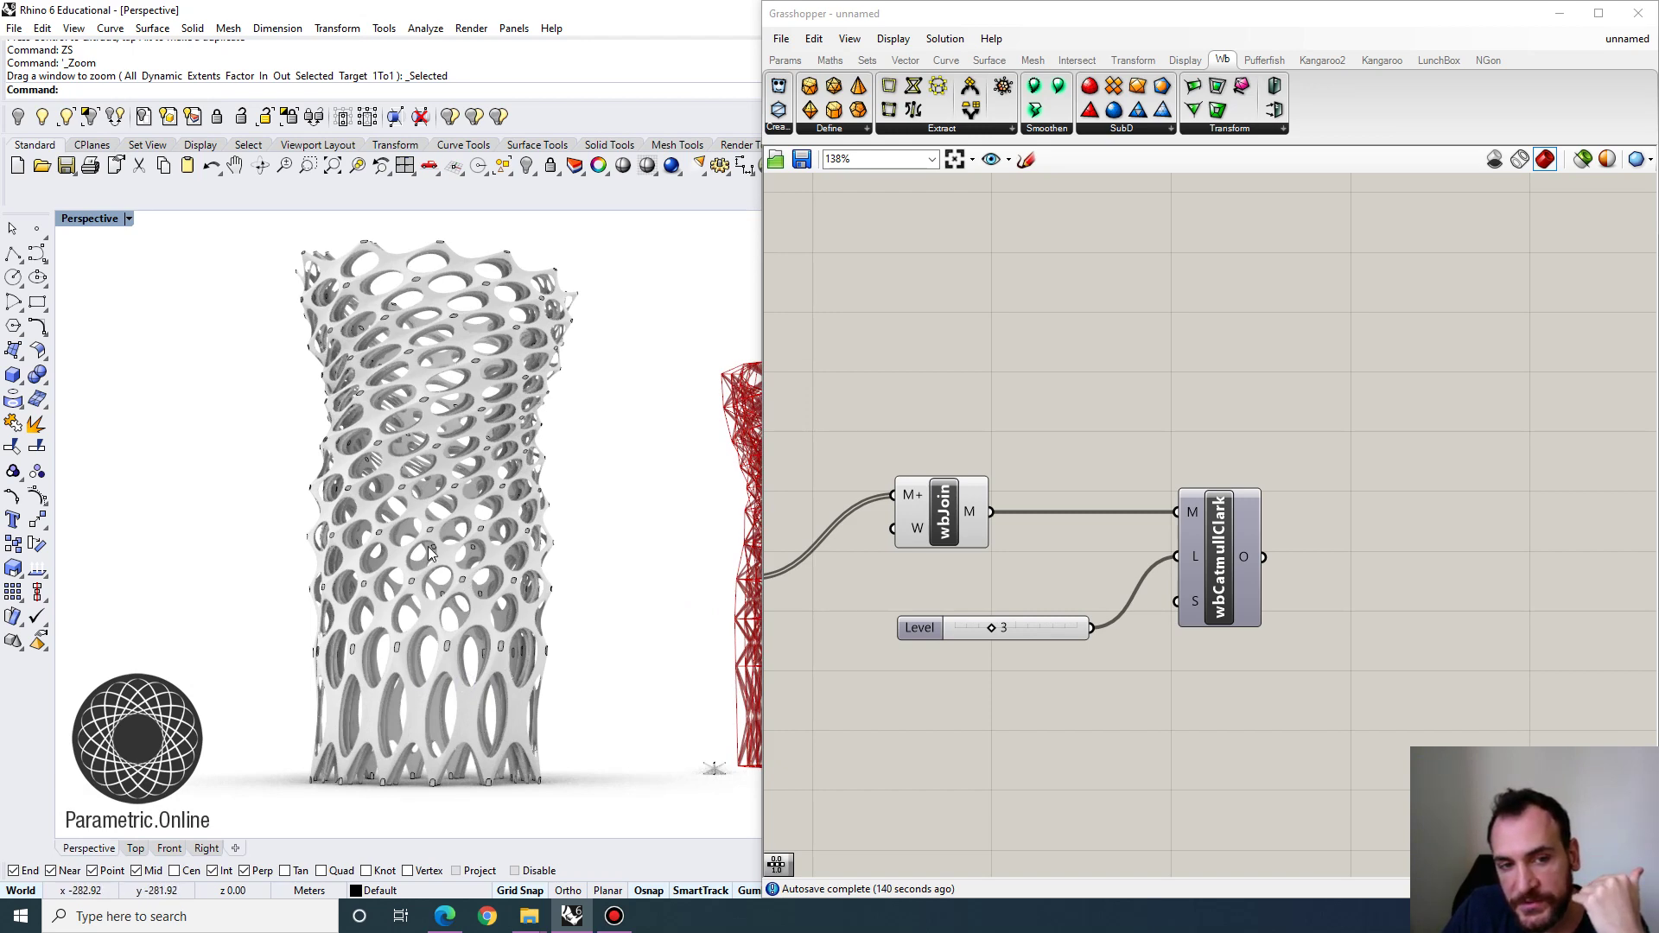
pyautogui.scroll(-4, 498, 527)
pyautogui.scroll(4, 557, 441)
pyautogui.scroll(-2, 500, 510)
pyautogui.moveTo(450, 481); pyautogui.dragTo(697, 524, button='right')
pyautogui.scroll(-4, 557, 544)
pyautogui.scroll(4, 656, 510)
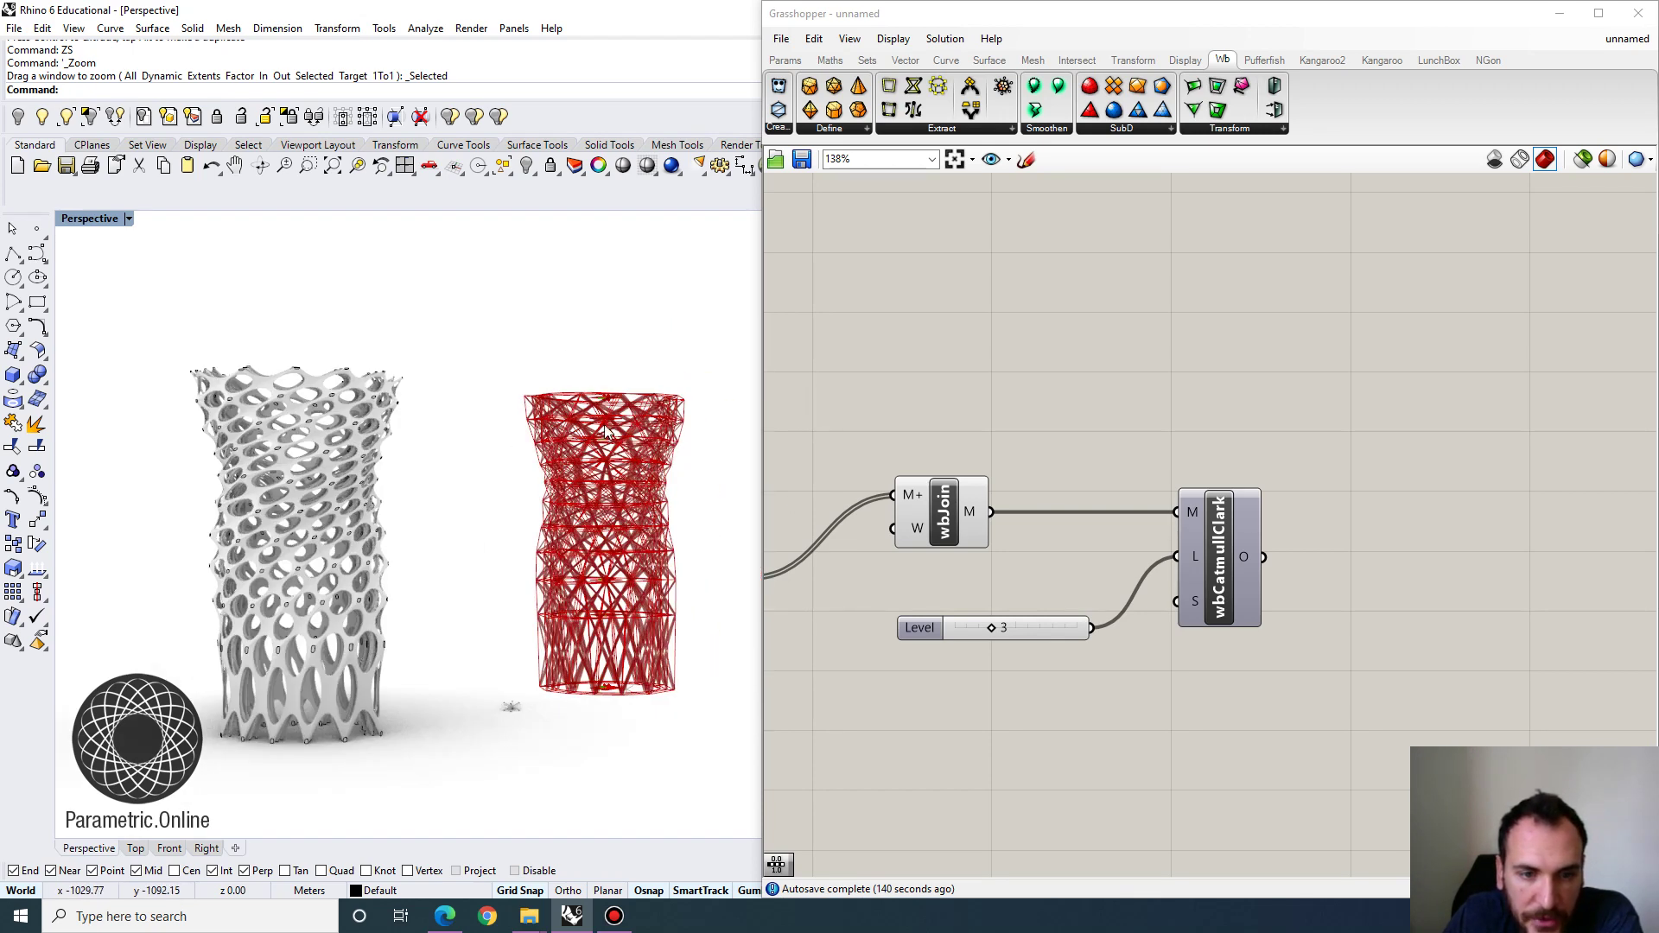
# Review the definition's base logic, from the height points, tween planes and graph mappers to the ellipses and their rotation.
pyautogui.moveTo(504, 574); pyautogui.dragTo(1108, 470, button='right')
pyautogui.scroll(-6, 1024, 427)
pyautogui.scroll(3, 843, 433)
pyautogui.moveTo(933, 501); pyautogui.dragTo(1099, 517, button='right')
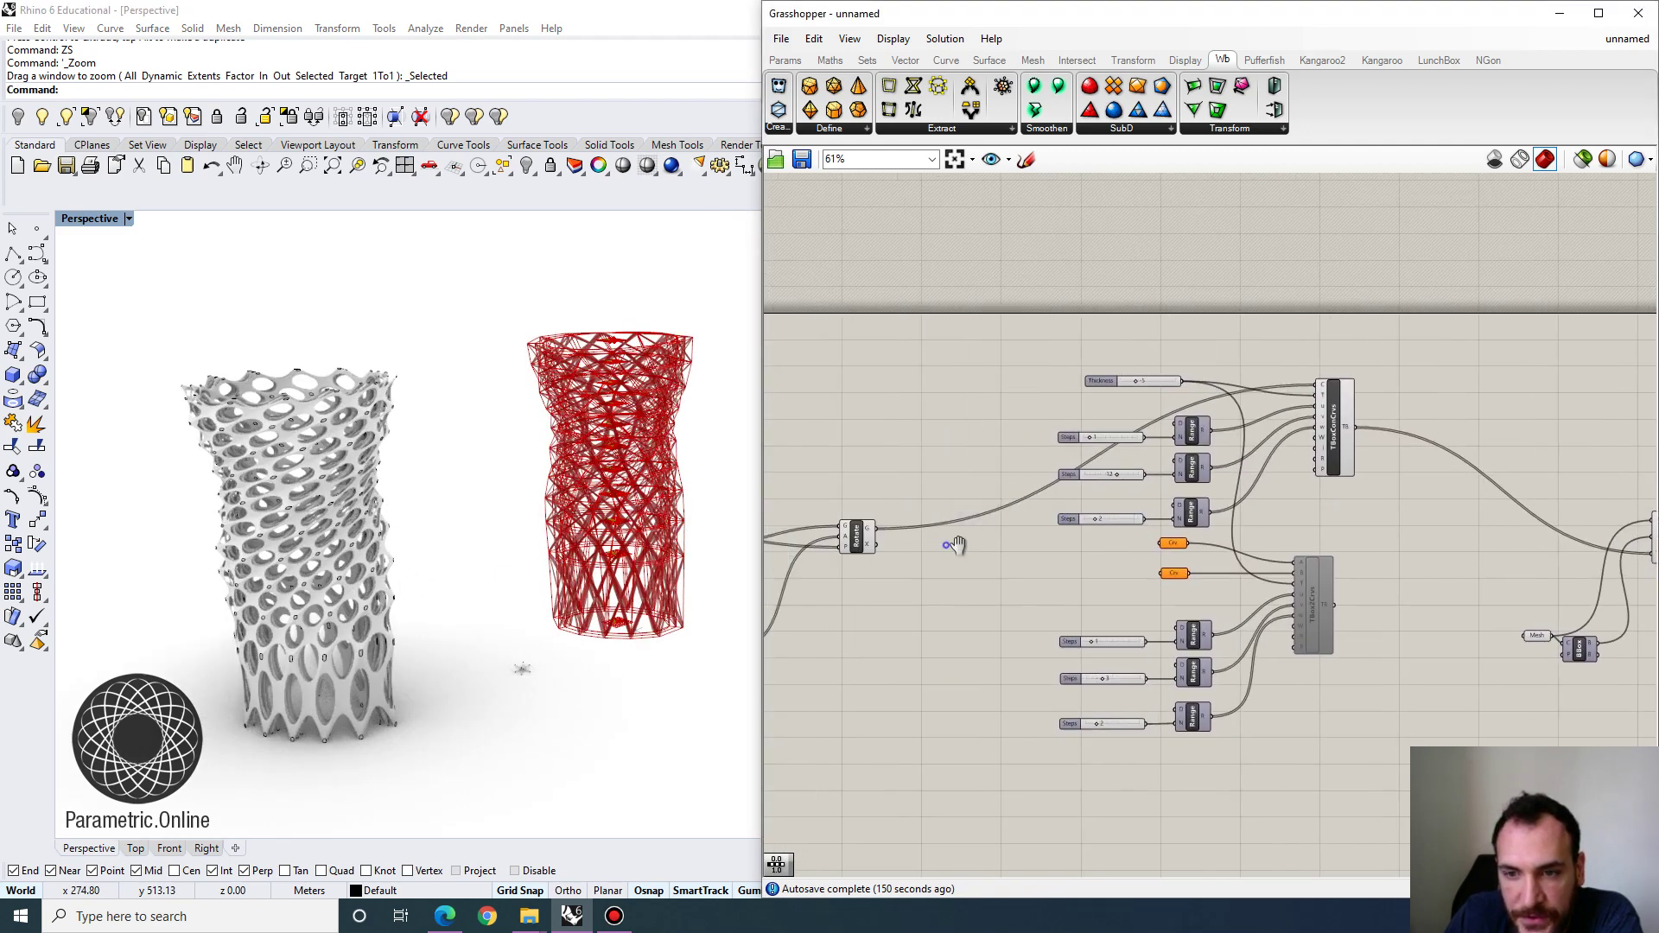
pyautogui.moveTo(955, 544); pyautogui.dragTo(1321, 515, button='right')
pyautogui.moveTo(900, 522); pyautogui.dragTo(1170, 523, button='right')
pyautogui.scroll(1, 966, 491)
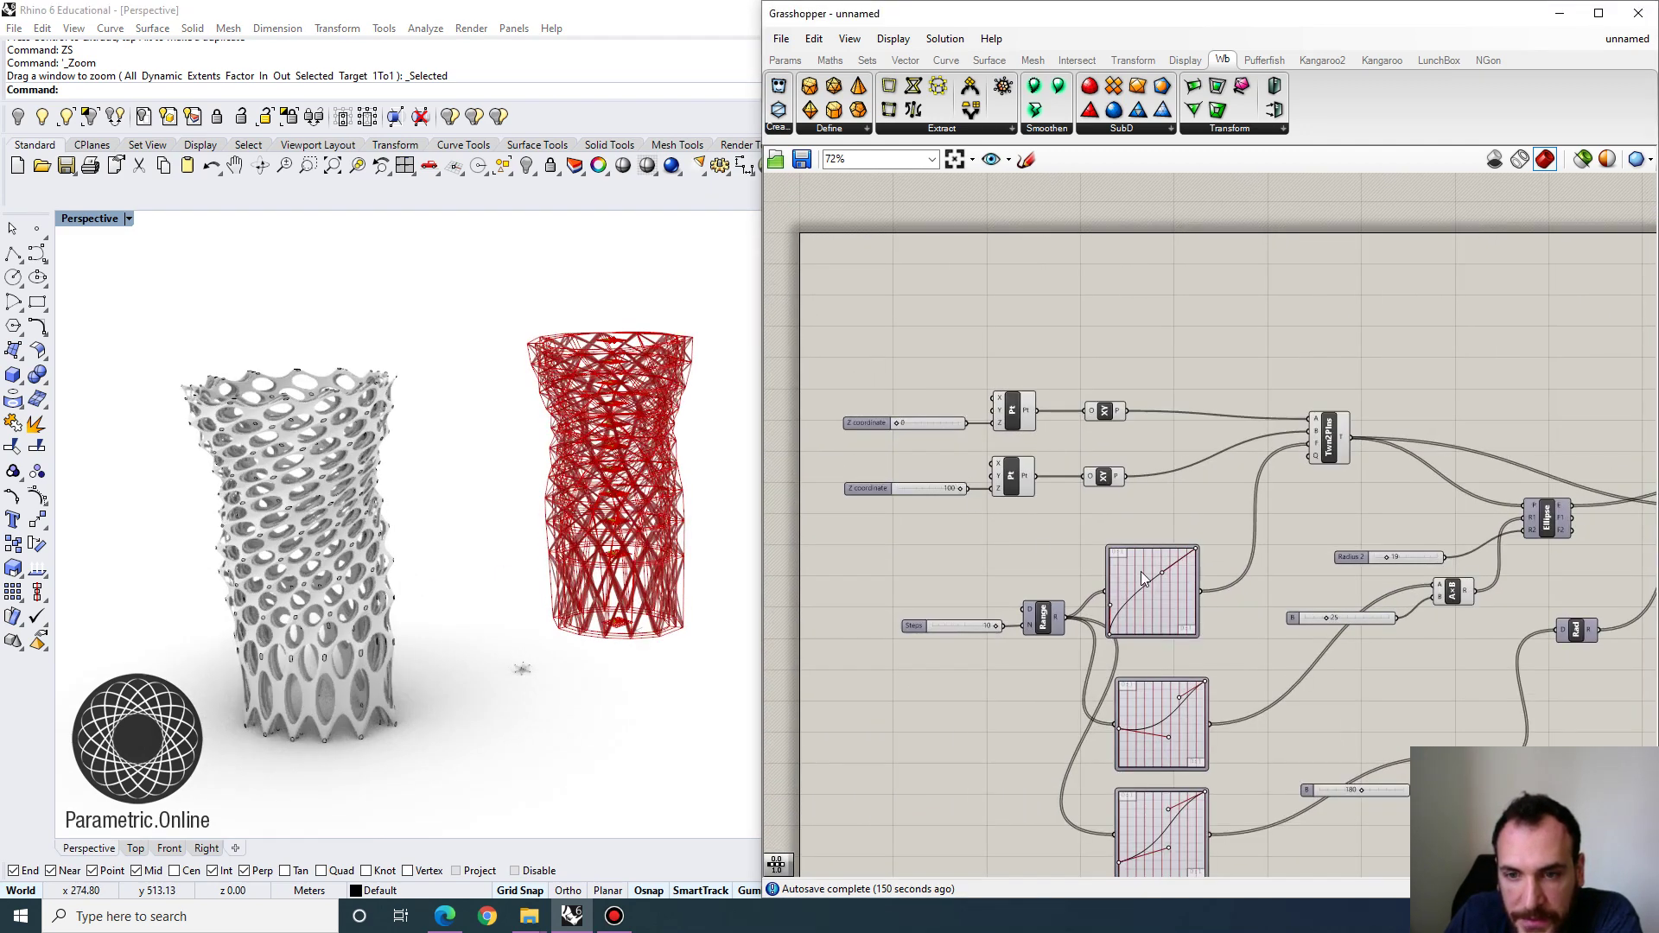
pyautogui.moveTo(1142, 578); pyautogui.dragTo(1067, 557, button='right')
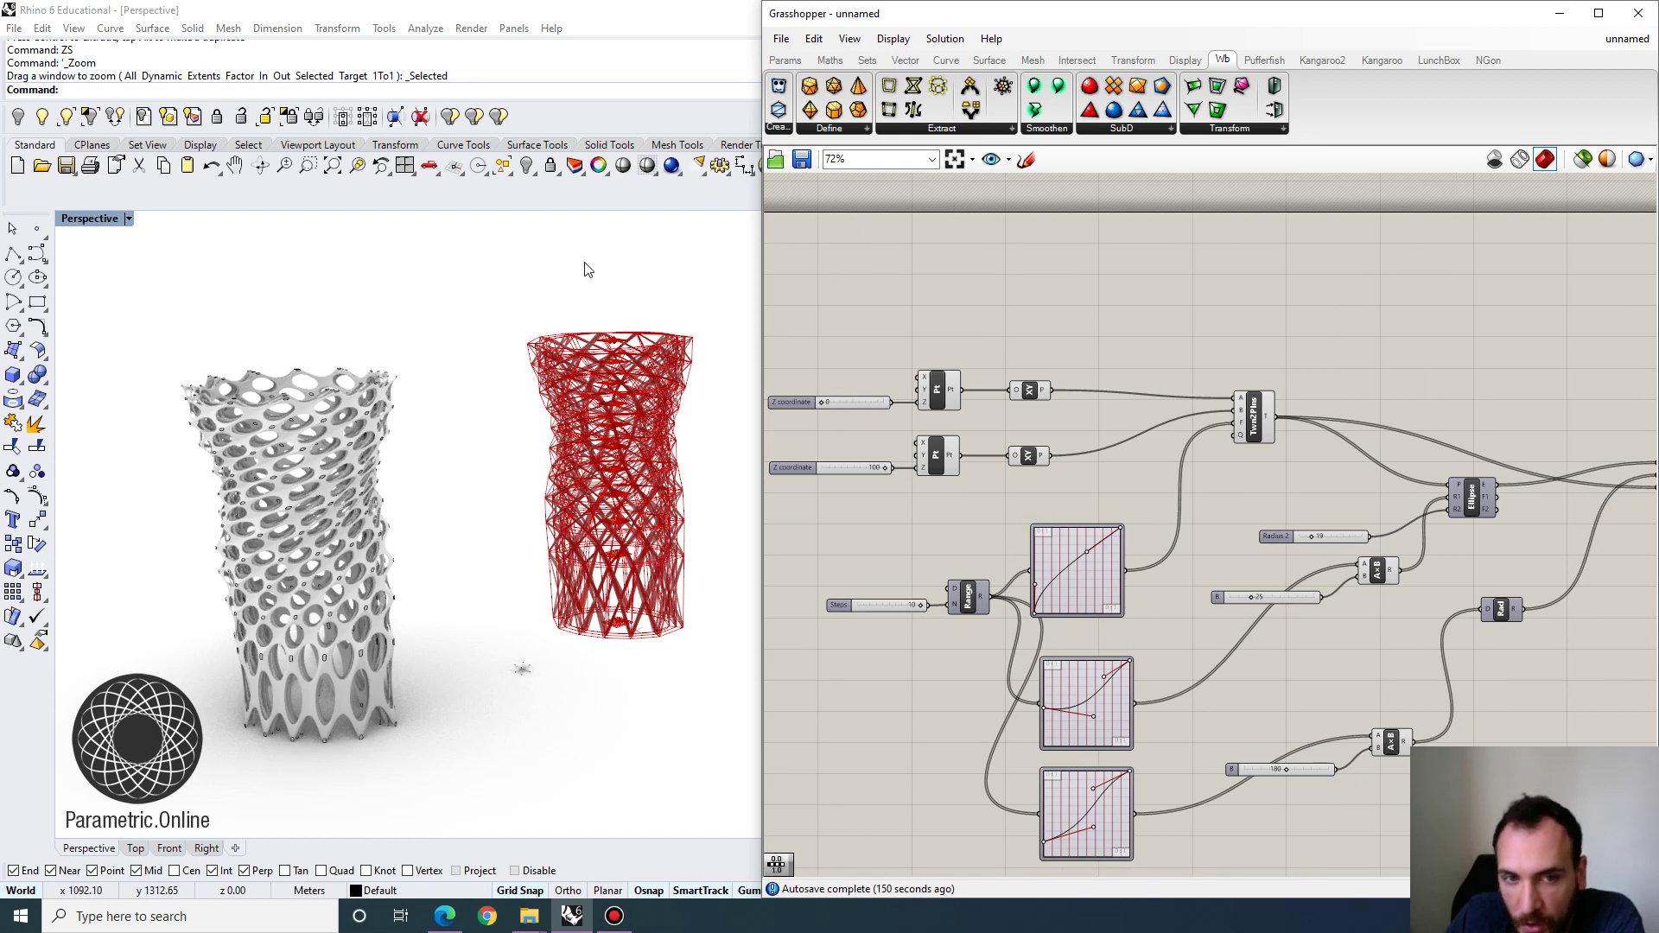
pyautogui.moveTo(1098, 491); pyautogui.dragTo(1088, 430, button='right')
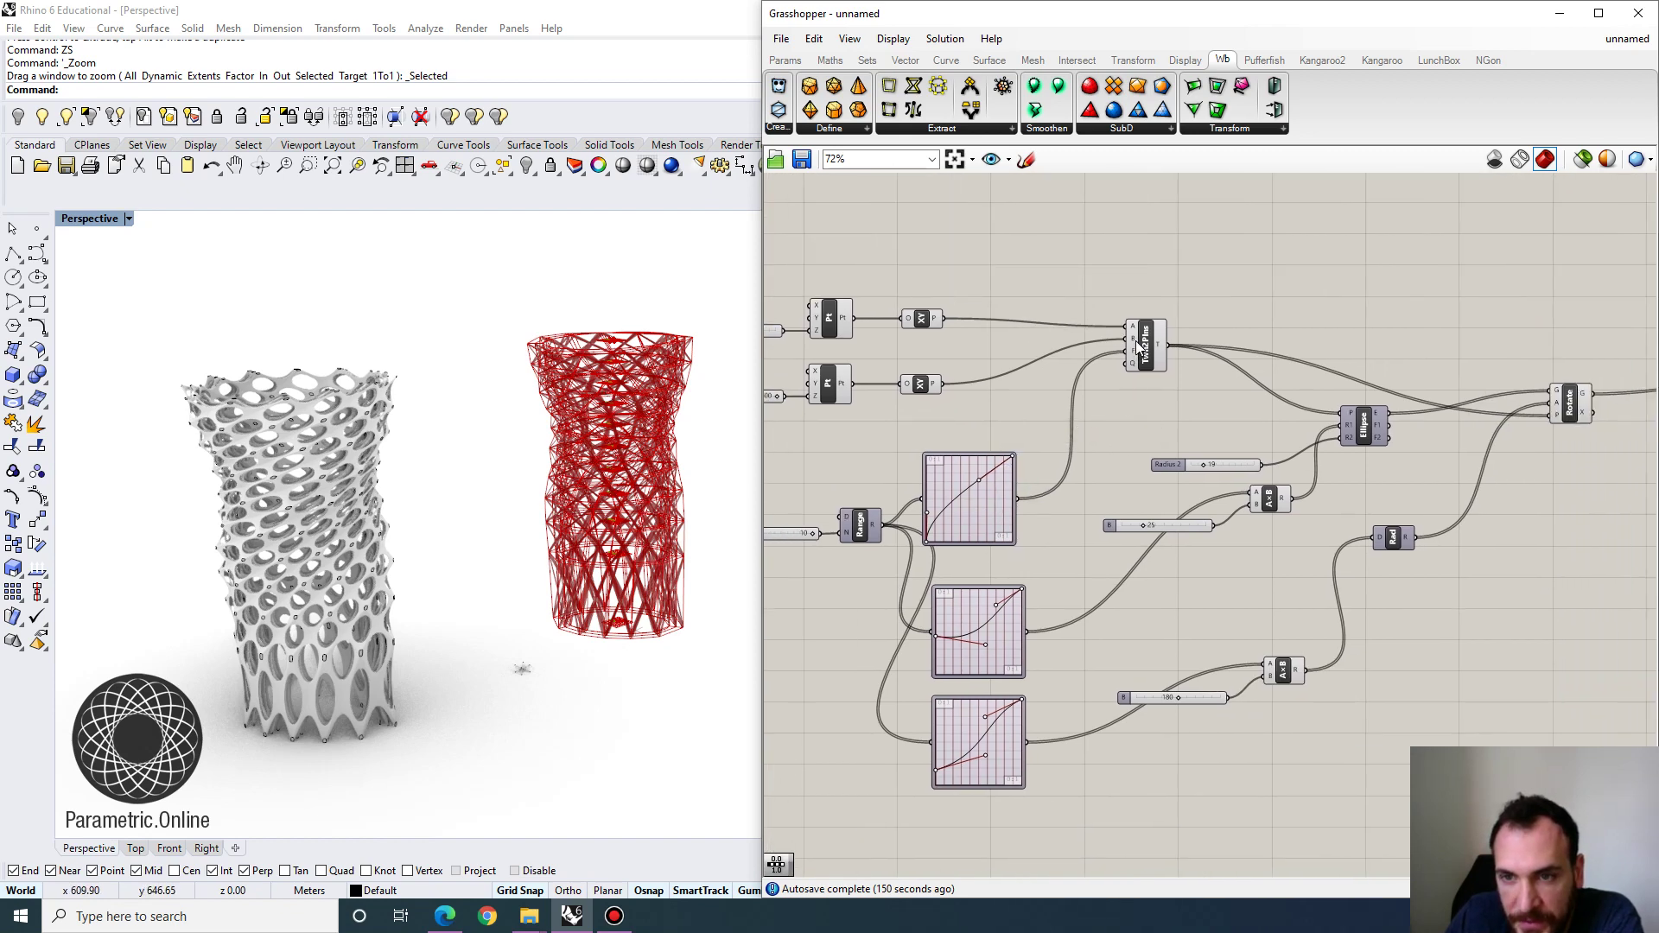
pyautogui.scroll(-2, 1146, 349)
pyautogui.moveTo(1501, 374); pyautogui.dragTo(1088, 425, button='right')
pyautogui.scroll(4, 1088, 425)
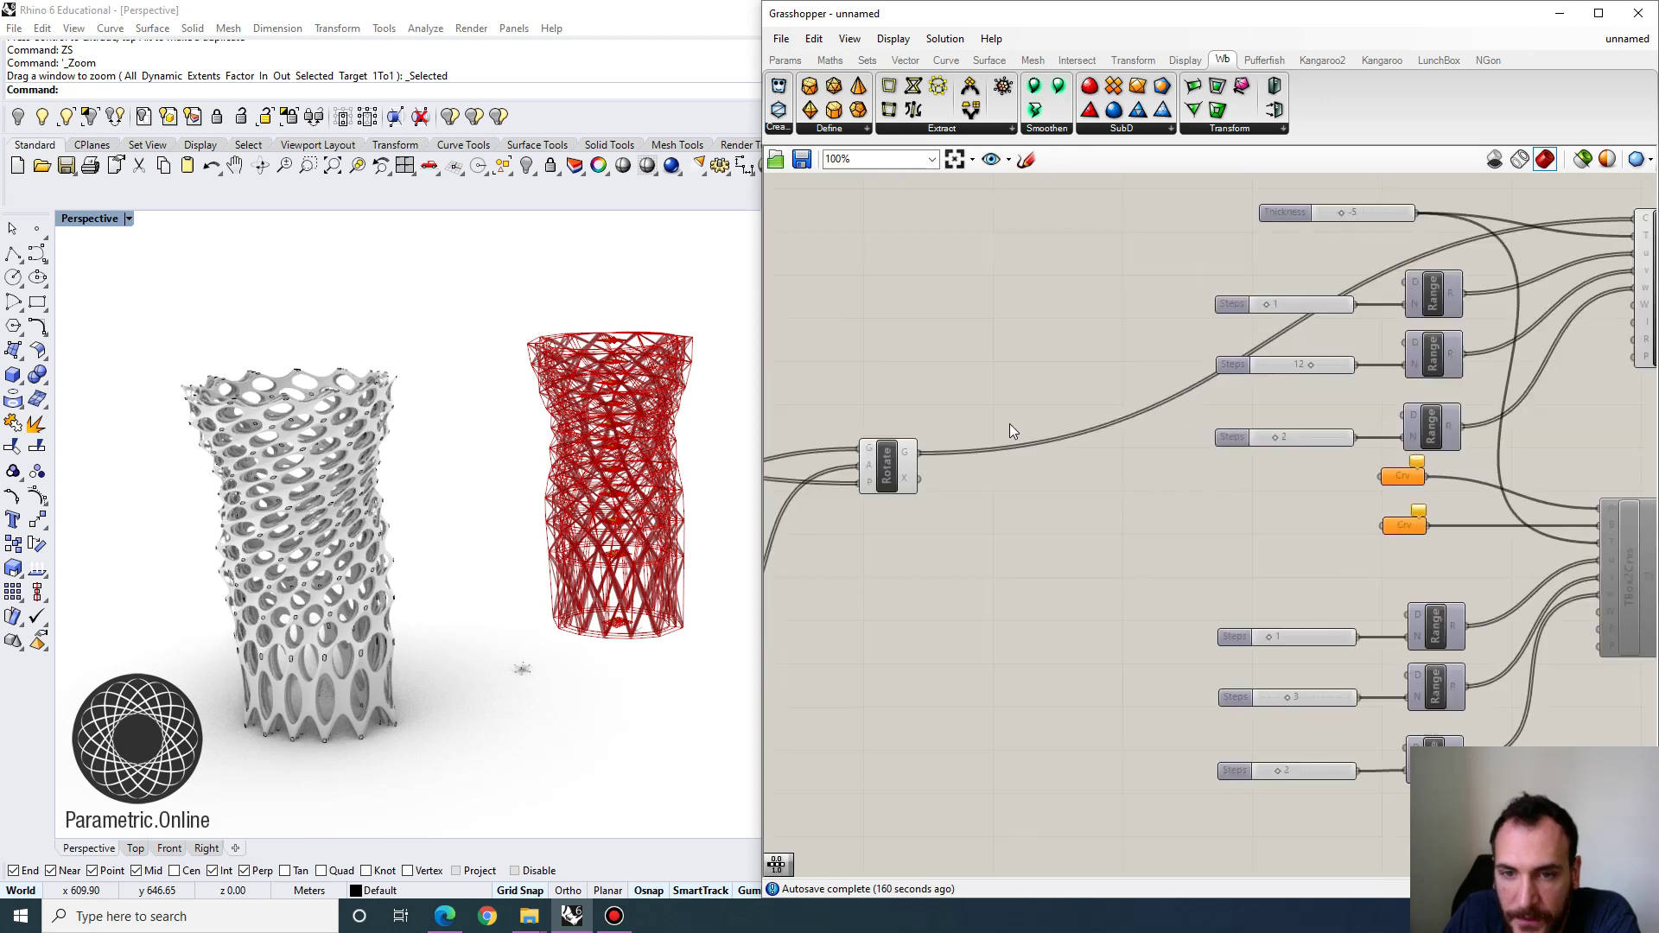
# Select the TBoxConCrvs component and inspect its highlighted twisted boxes around the tower preview.
pyautogui.scroll(-3, 1009, 424)
pyautogui.moveTo(1226, 409); pyautogui.dragTo(1202, 408, button='right')
pyautogui.scroll(3, 1202, 409)
pyautogui.click(1217, 373)
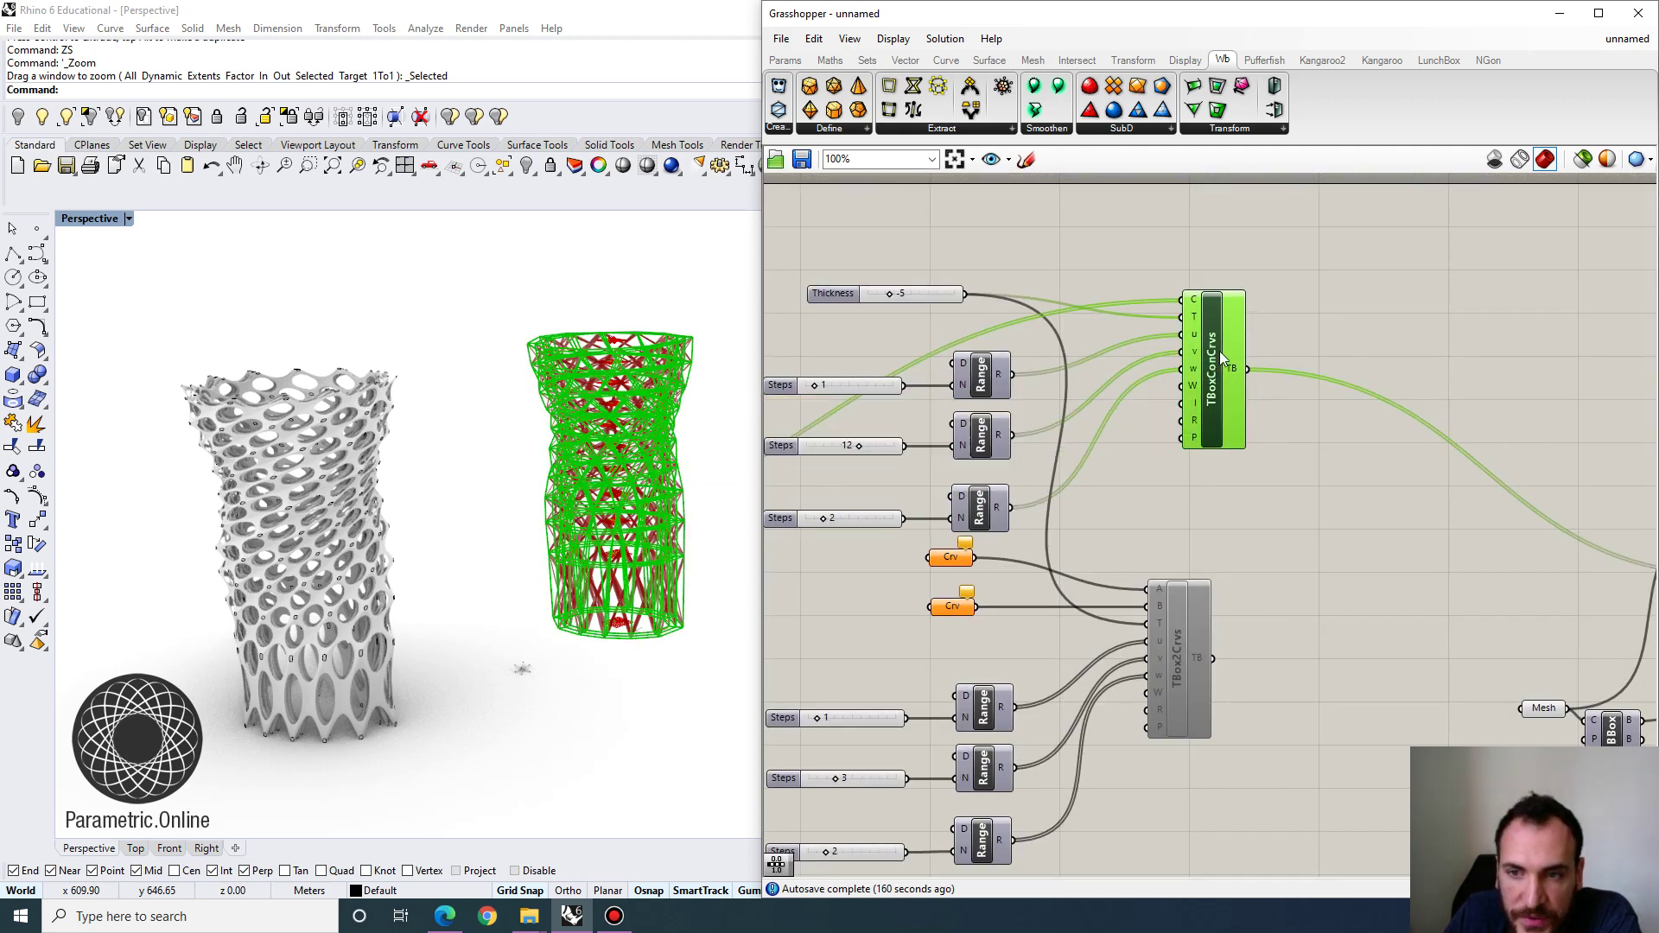
pyautogui.scroll(2, 669, 556)
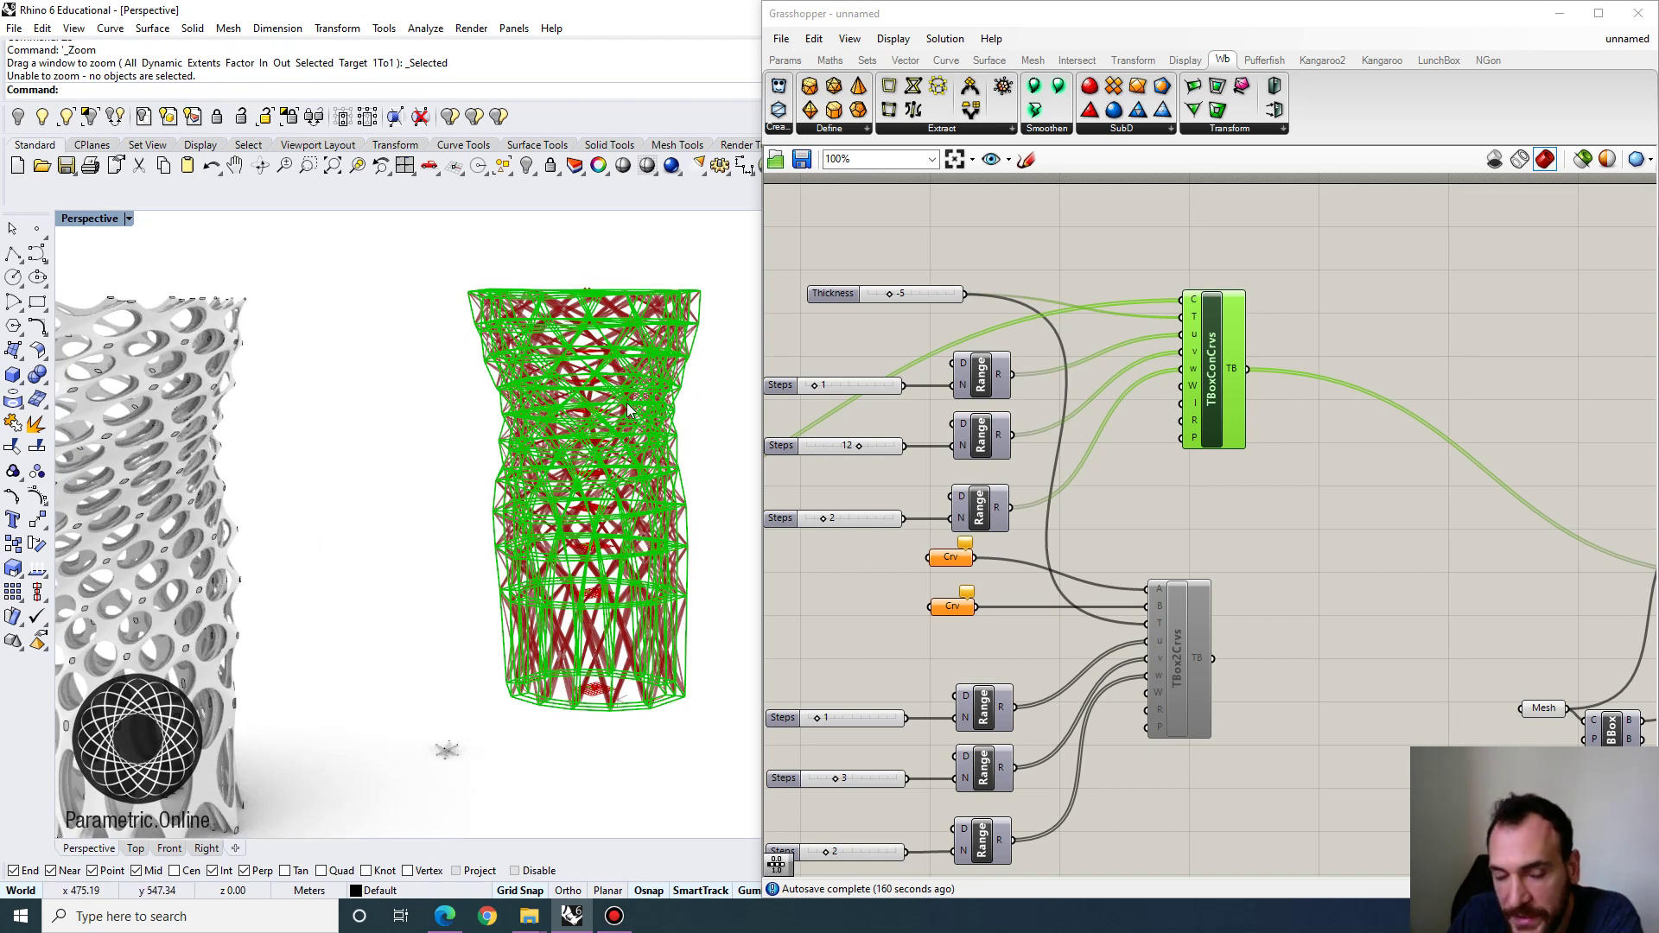
# Review the morph, join and subdivision components, and zoom to the star-shaped mesh module with ZS to inspect it.
pyautogui.scroll(-2, 1336, 517)
pyautogui.moveTo(1353, 467); pyautogui.dragTo(916, 430, button='right')
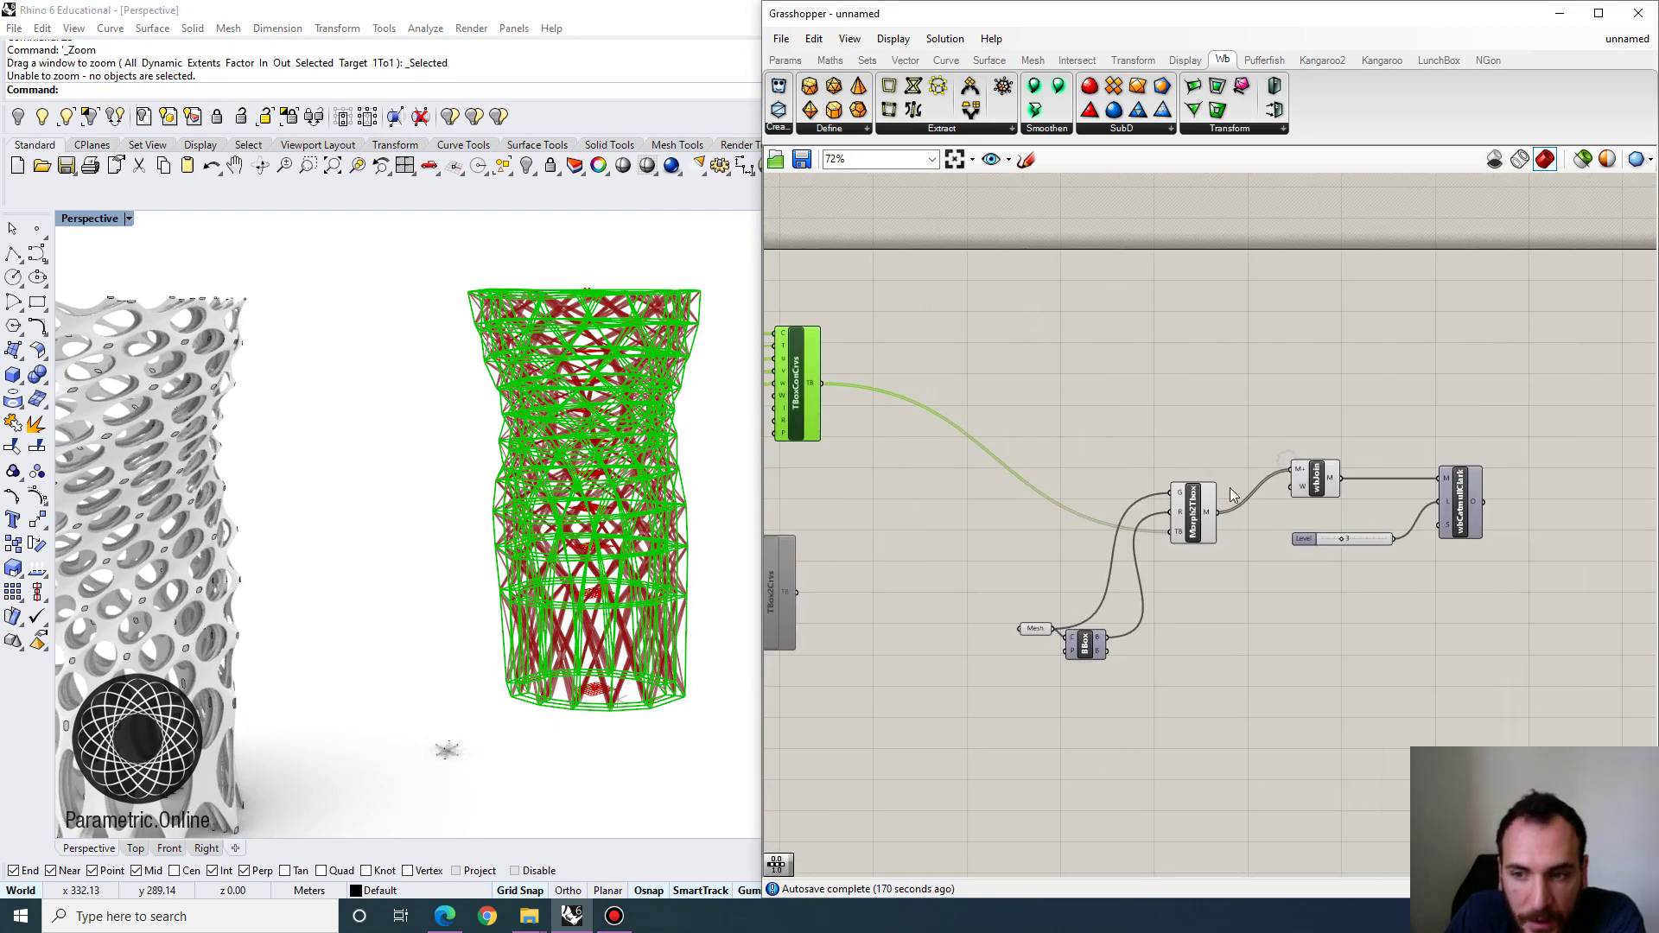
pyautogui.scroll(1, 1083, 504)
pyautogui.moveTo(1221, 493); pyautogui.dragTo(1193, 518, button='right')
pyautogui.scroll(1, 1084, 505)
pyautogui.moveTo(381, 611); pyautogui.dragTo(496, 725, button='right')
pyautogui.scroll(-4, 496, 726)
pyautogui.scroll(5, 471, 670)
pyautogui.moveTo(428, 675); pyautogui.dragTo(529, 770)
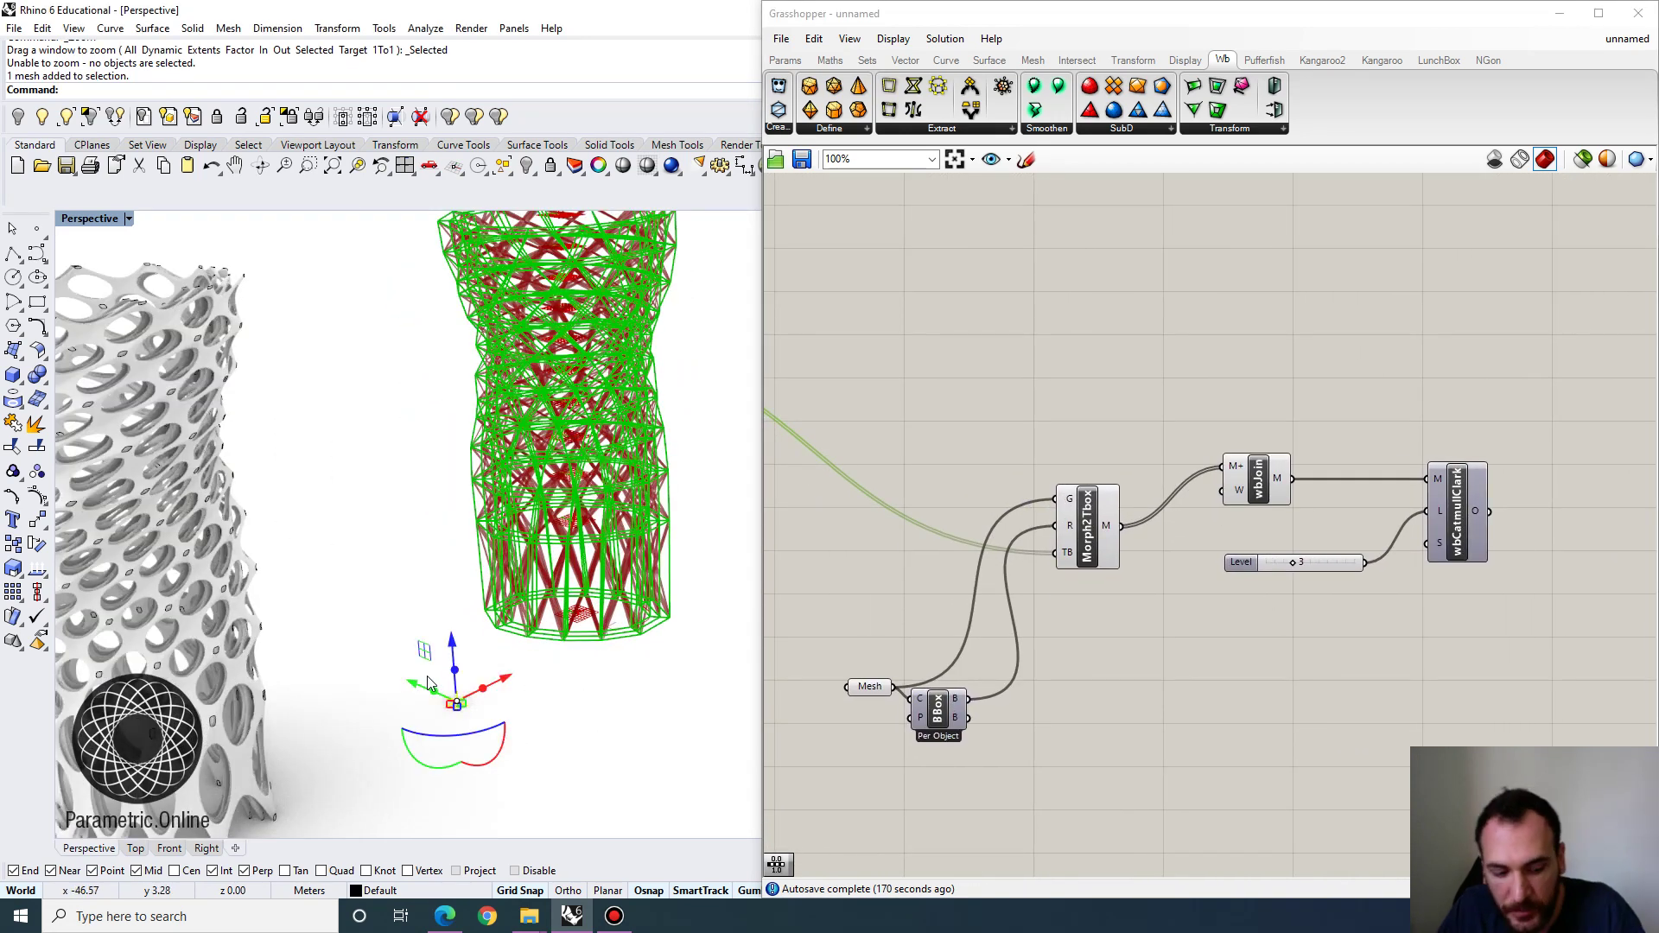
pyautogui.write('S')
pyautogui.press('Return')
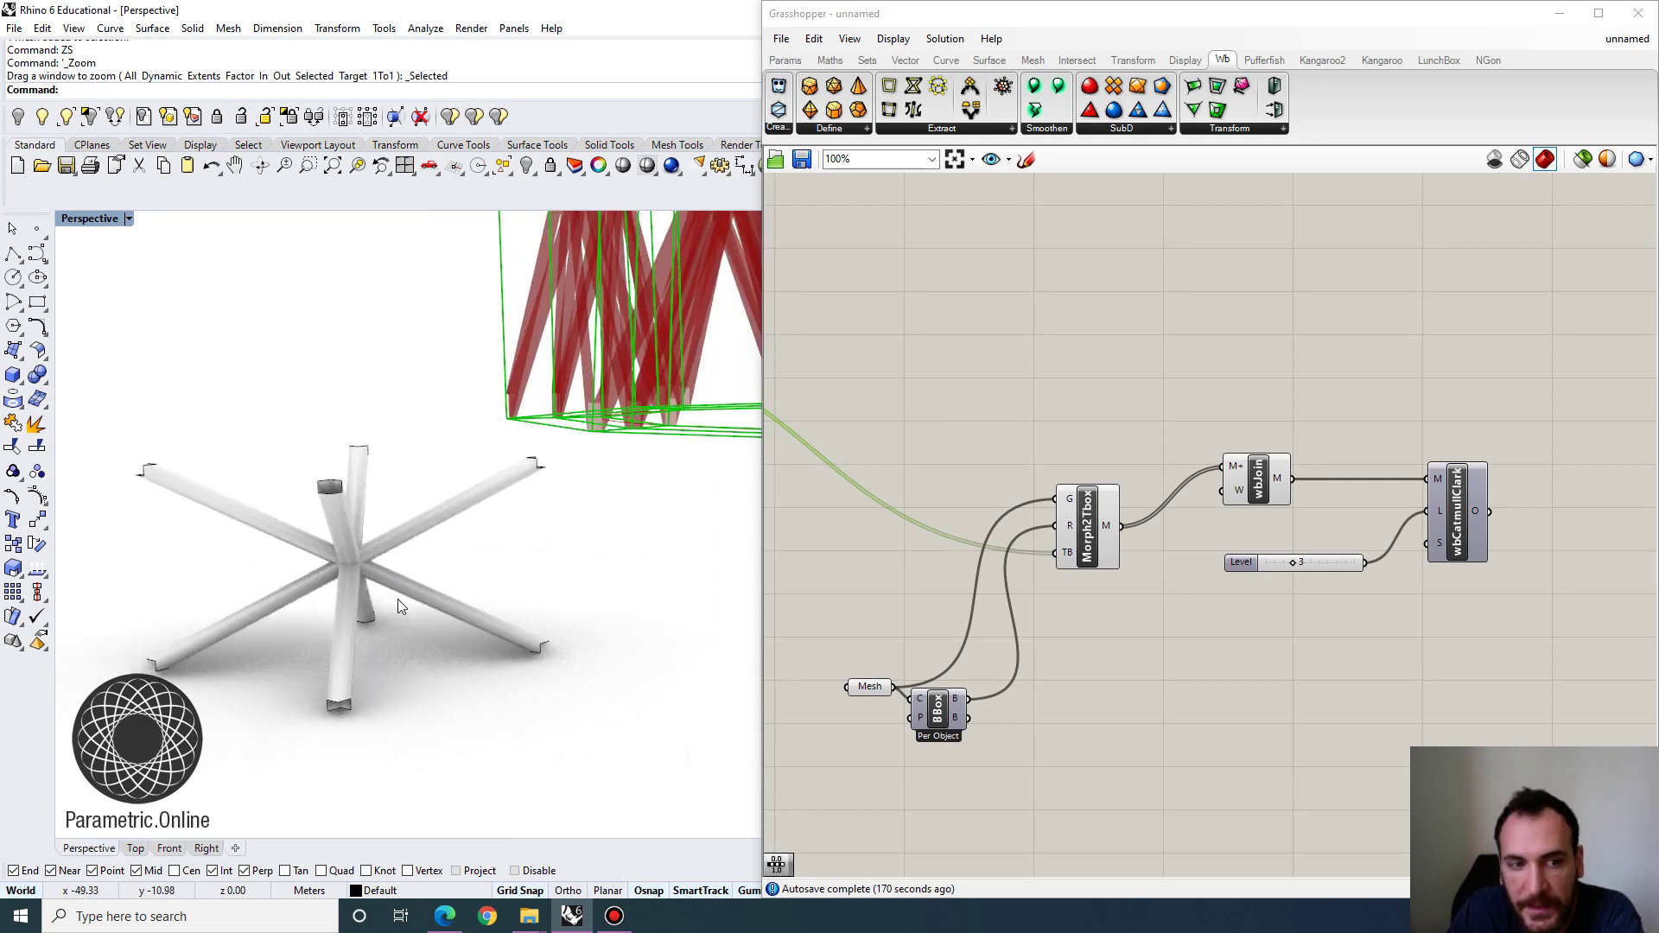
pyautogui.scroll(-5, 397, 604)
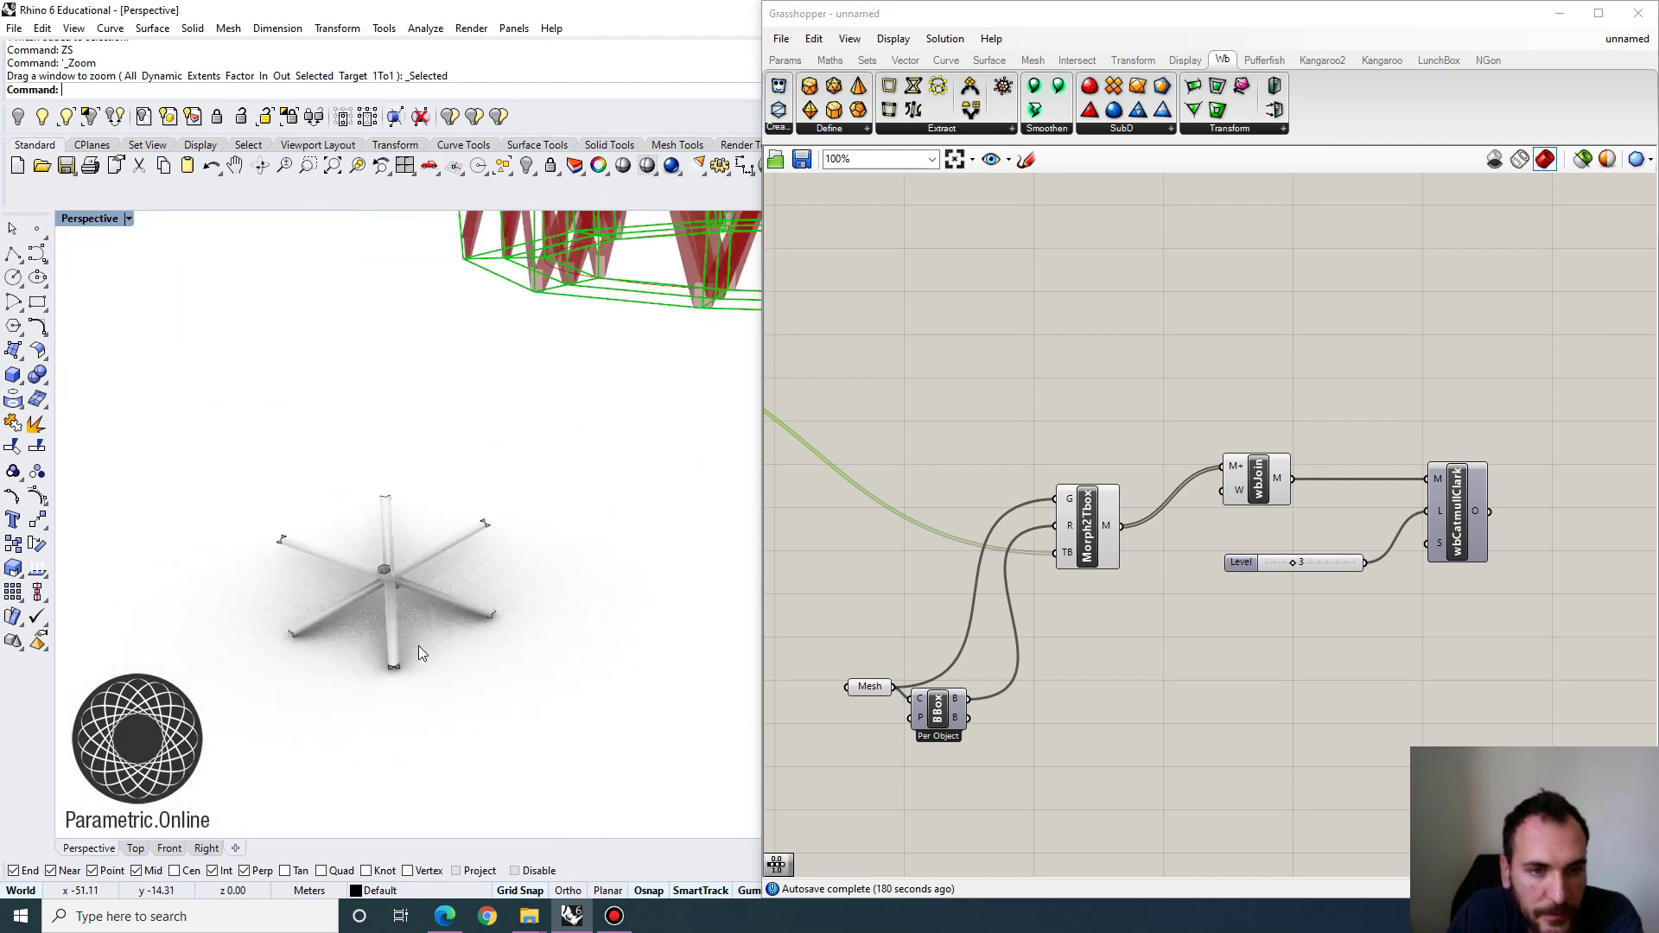
pyautogui.scroll(-6, 418, 645)
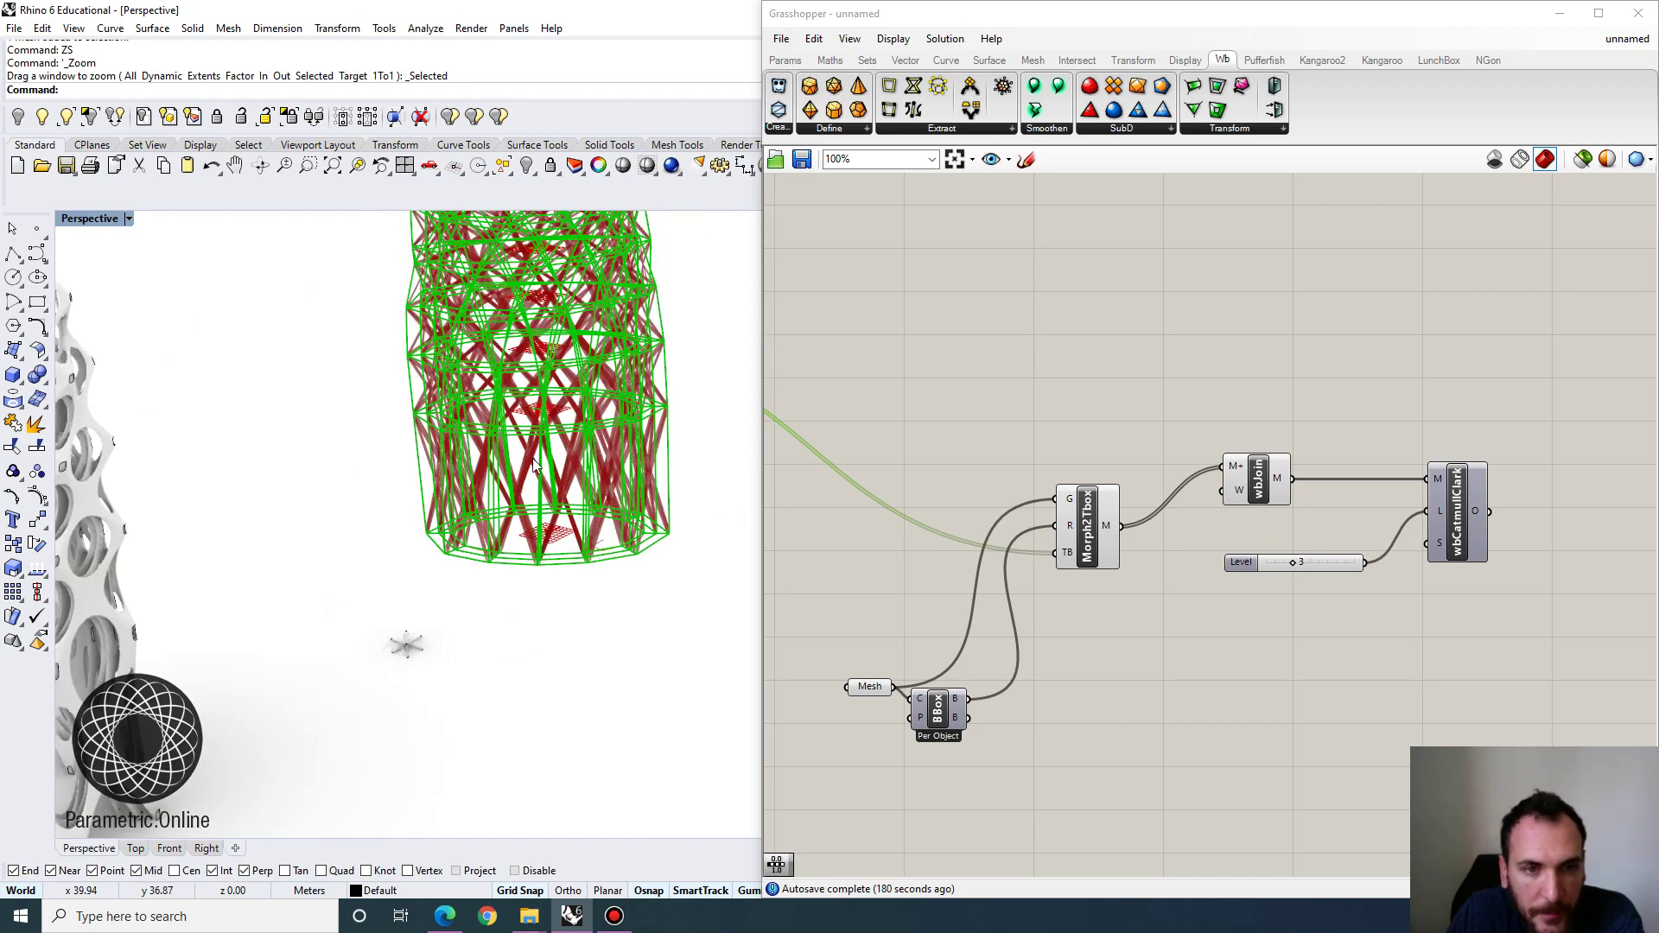
# Compare the baked smooth tower with the highlighted twisted-box preview at full height.
pyautogui.scroll(-5, 532, 460)
pyautogui.moveTo(285, 363); pyautogui.dragTo(236, 274, button='right')
pyautogui.scroll(4, 236, 275)
pyautogui.moveTo(256, 345); pyautogui.dragTo(364, 382, button='right')
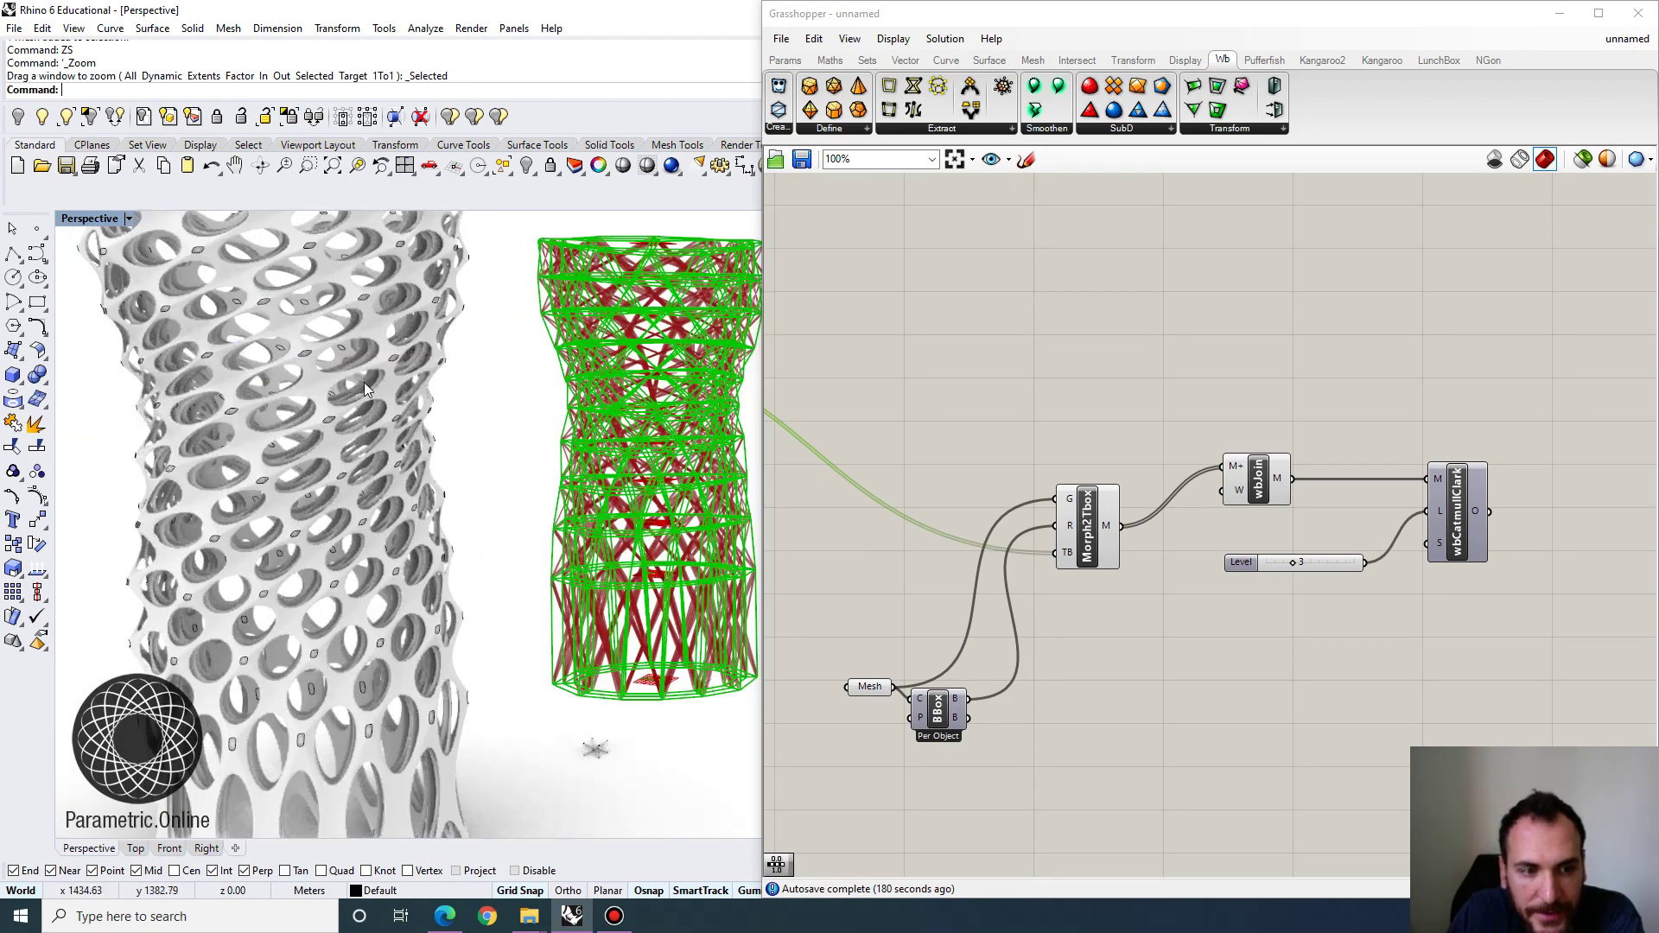
pyautogui.scroll(-3, 337, 359)
# Browse the Pufferfish mesh and twisted box components, and clear the selection of TBoxConCrvs.
pyautogui.scroll(-3, 1148, 413)
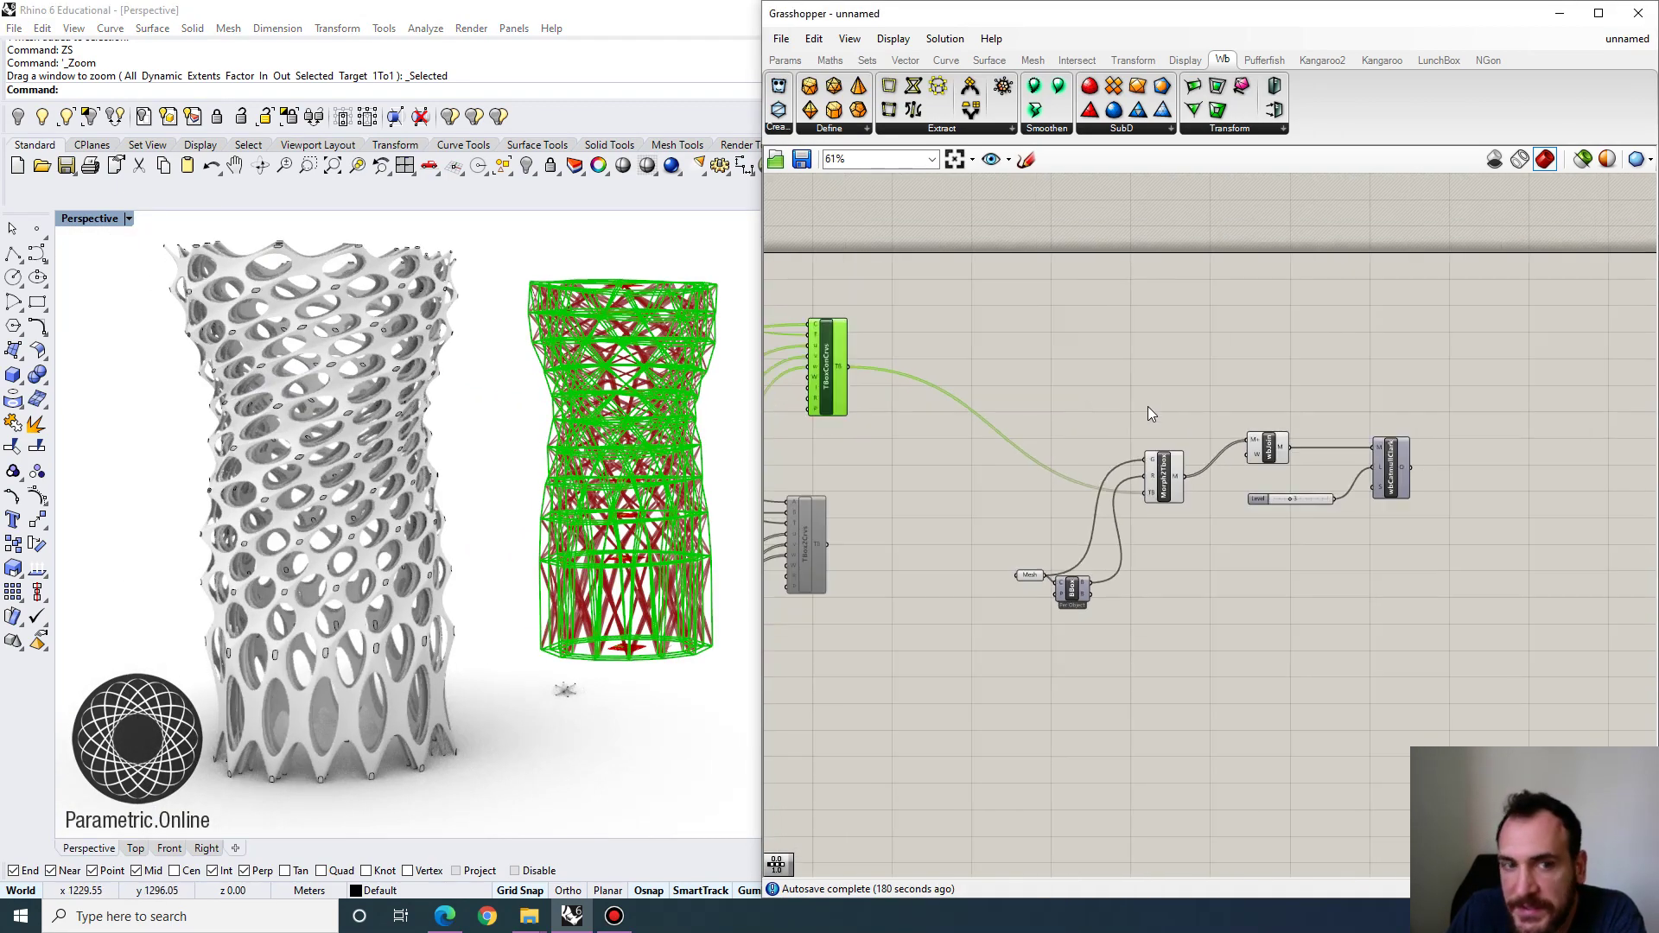
pyautogui.click(1264, 59)
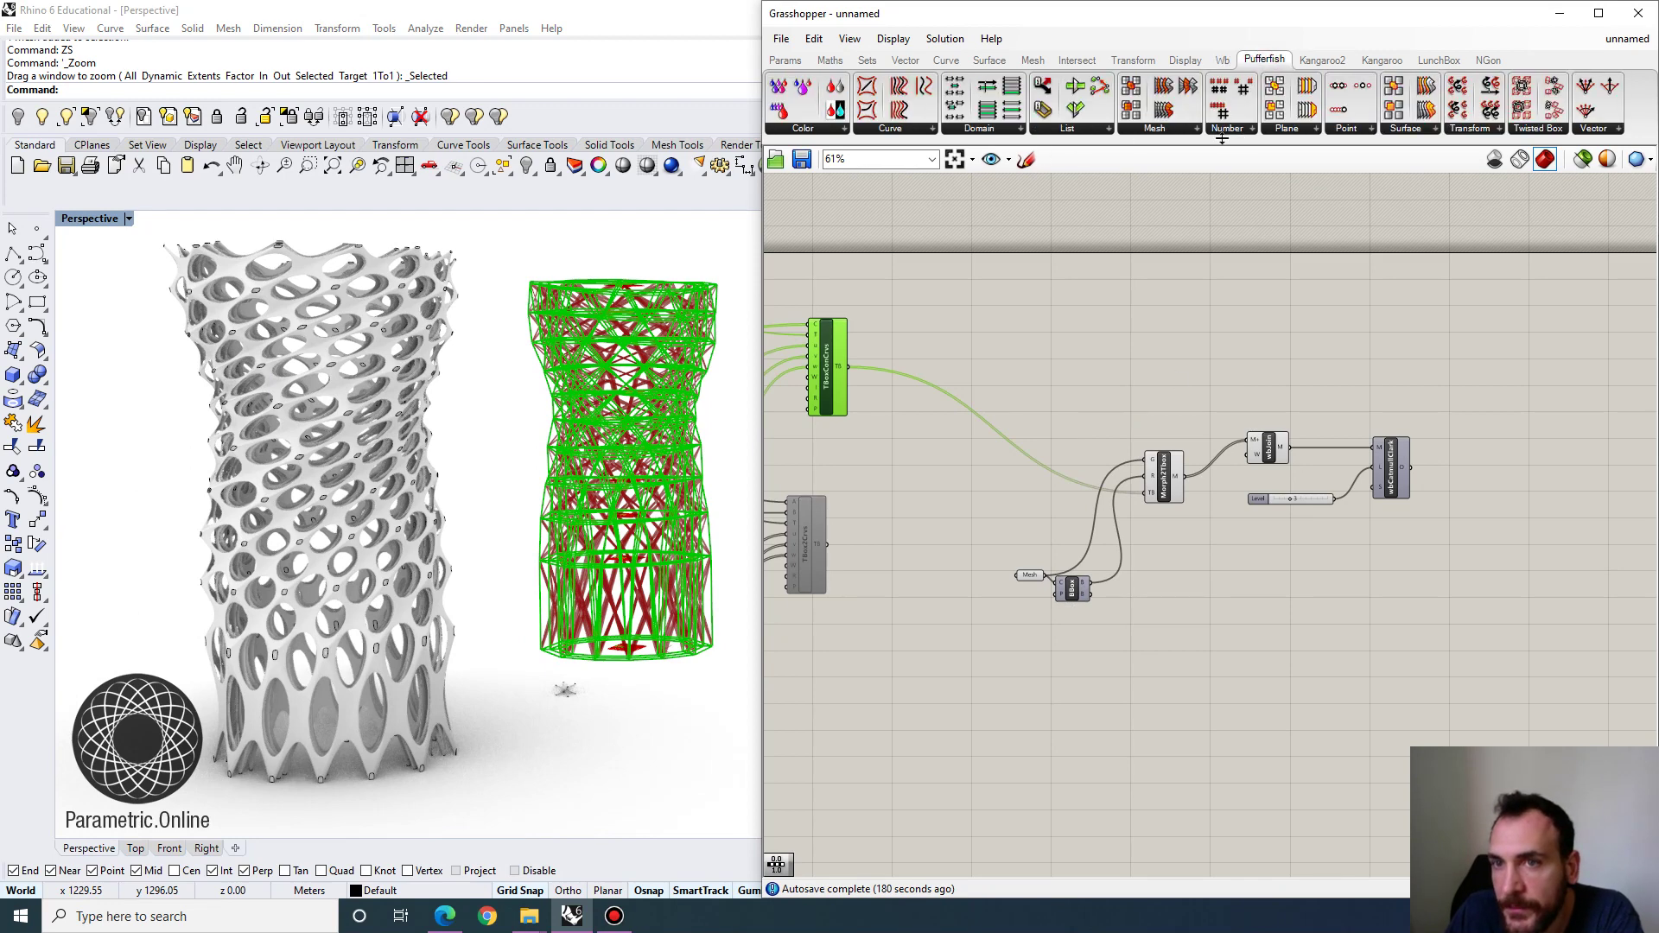
pyautogui.click(907, 130)
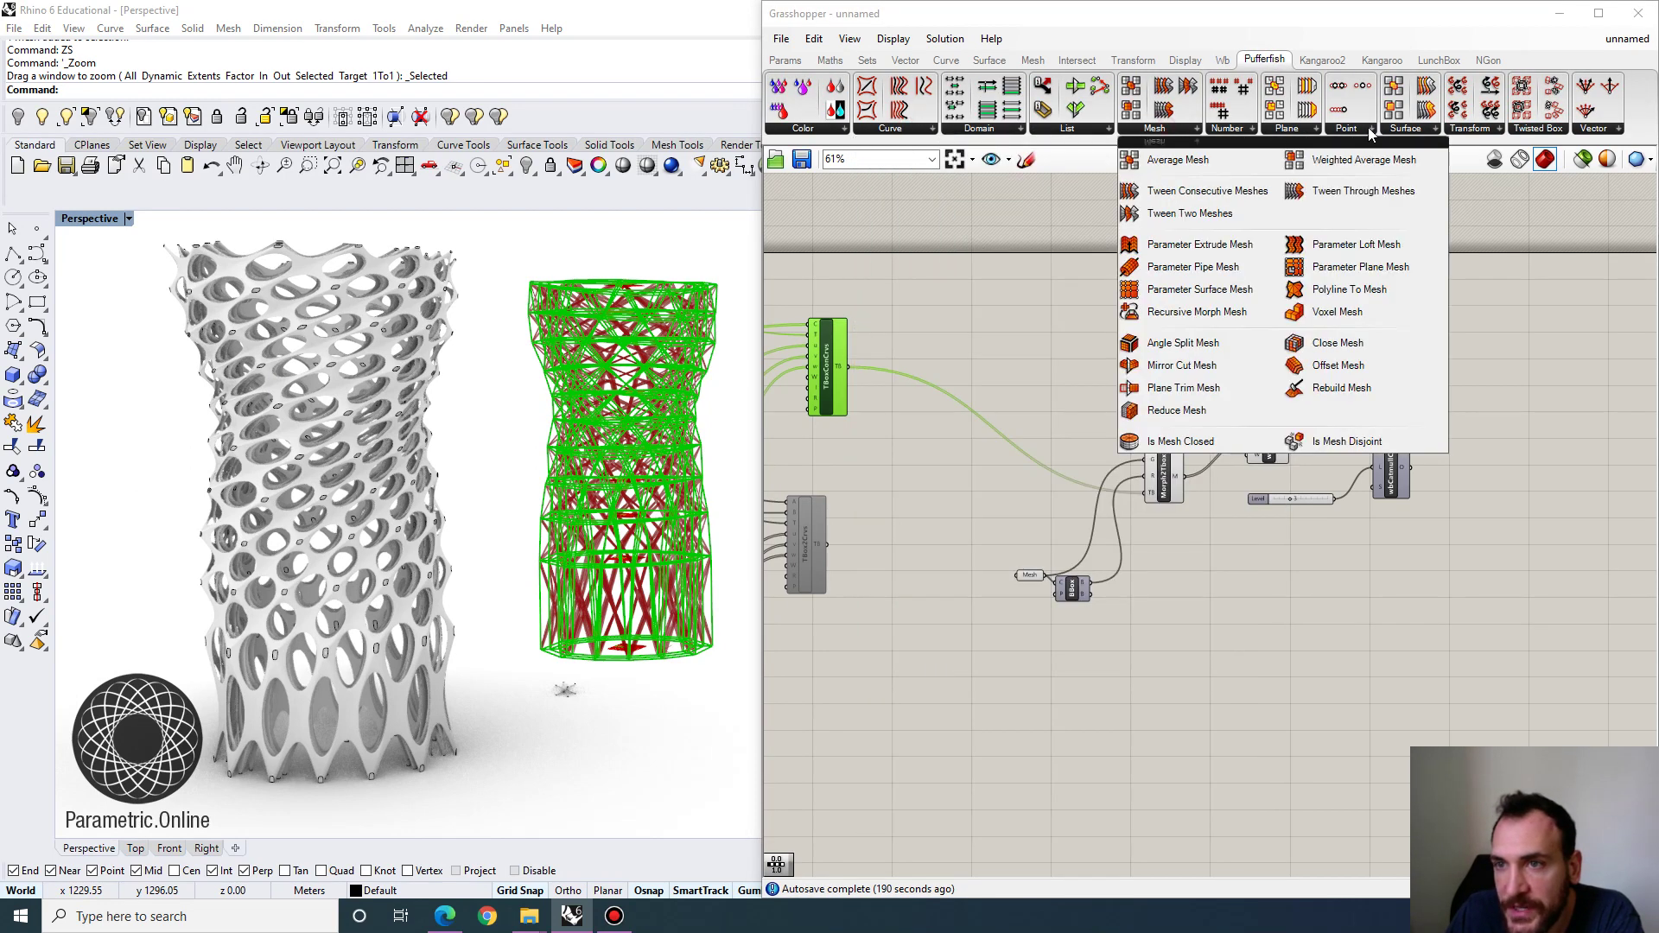
pyautogui.moveTo(1483, 131)
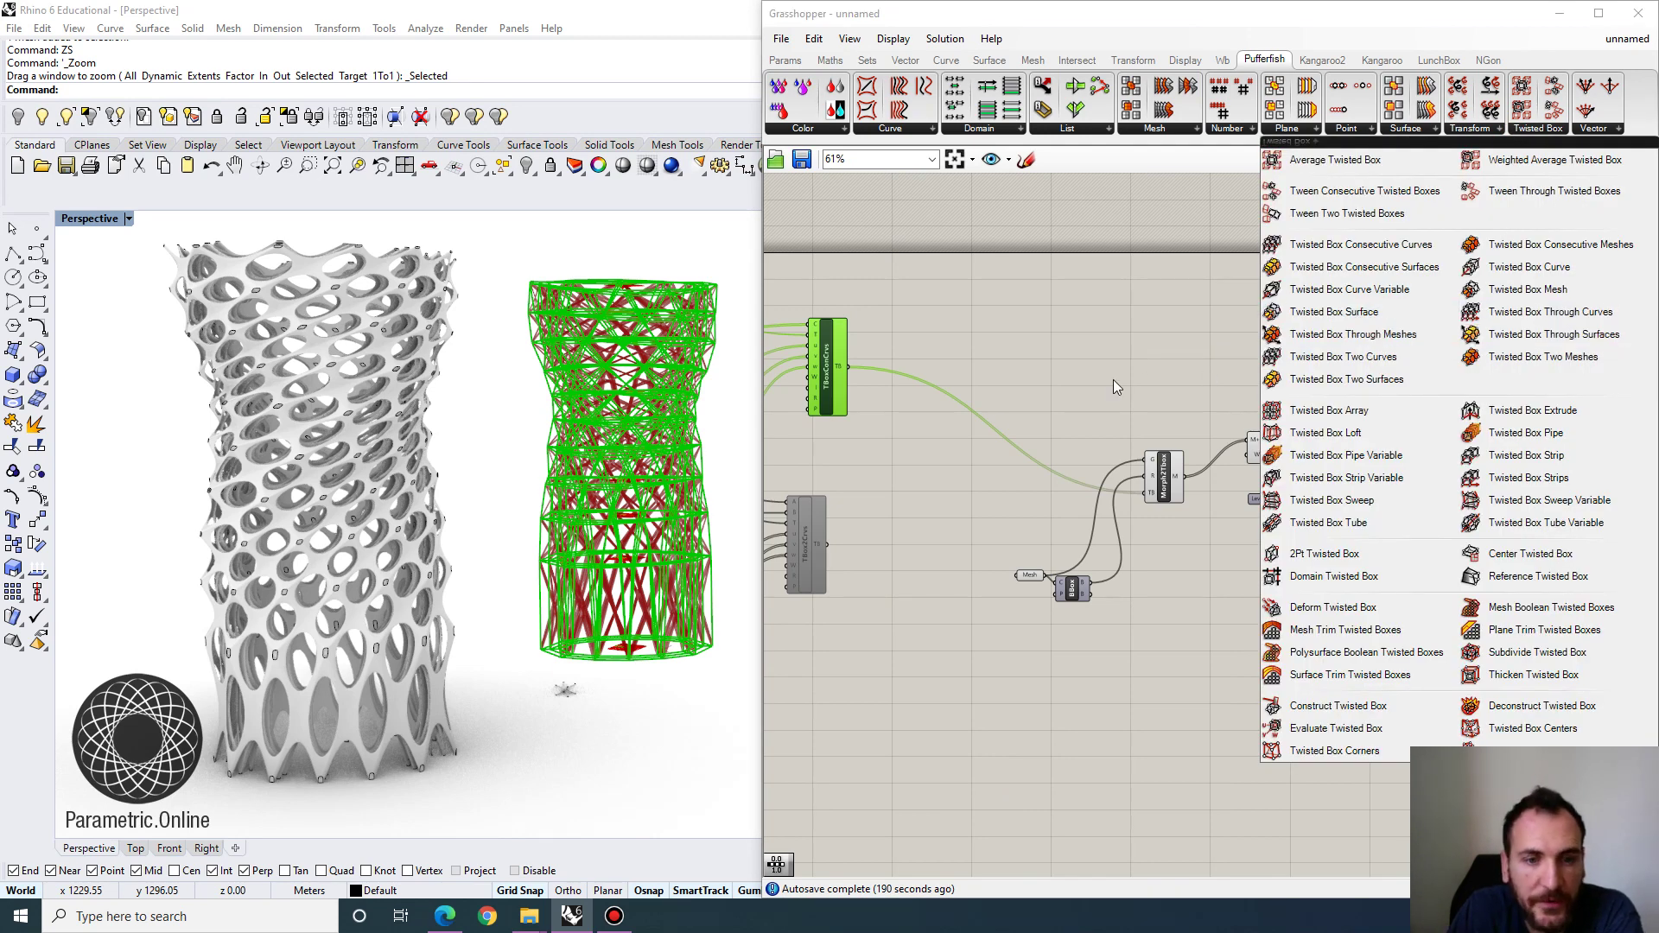
pyautogui.click(992, 422)
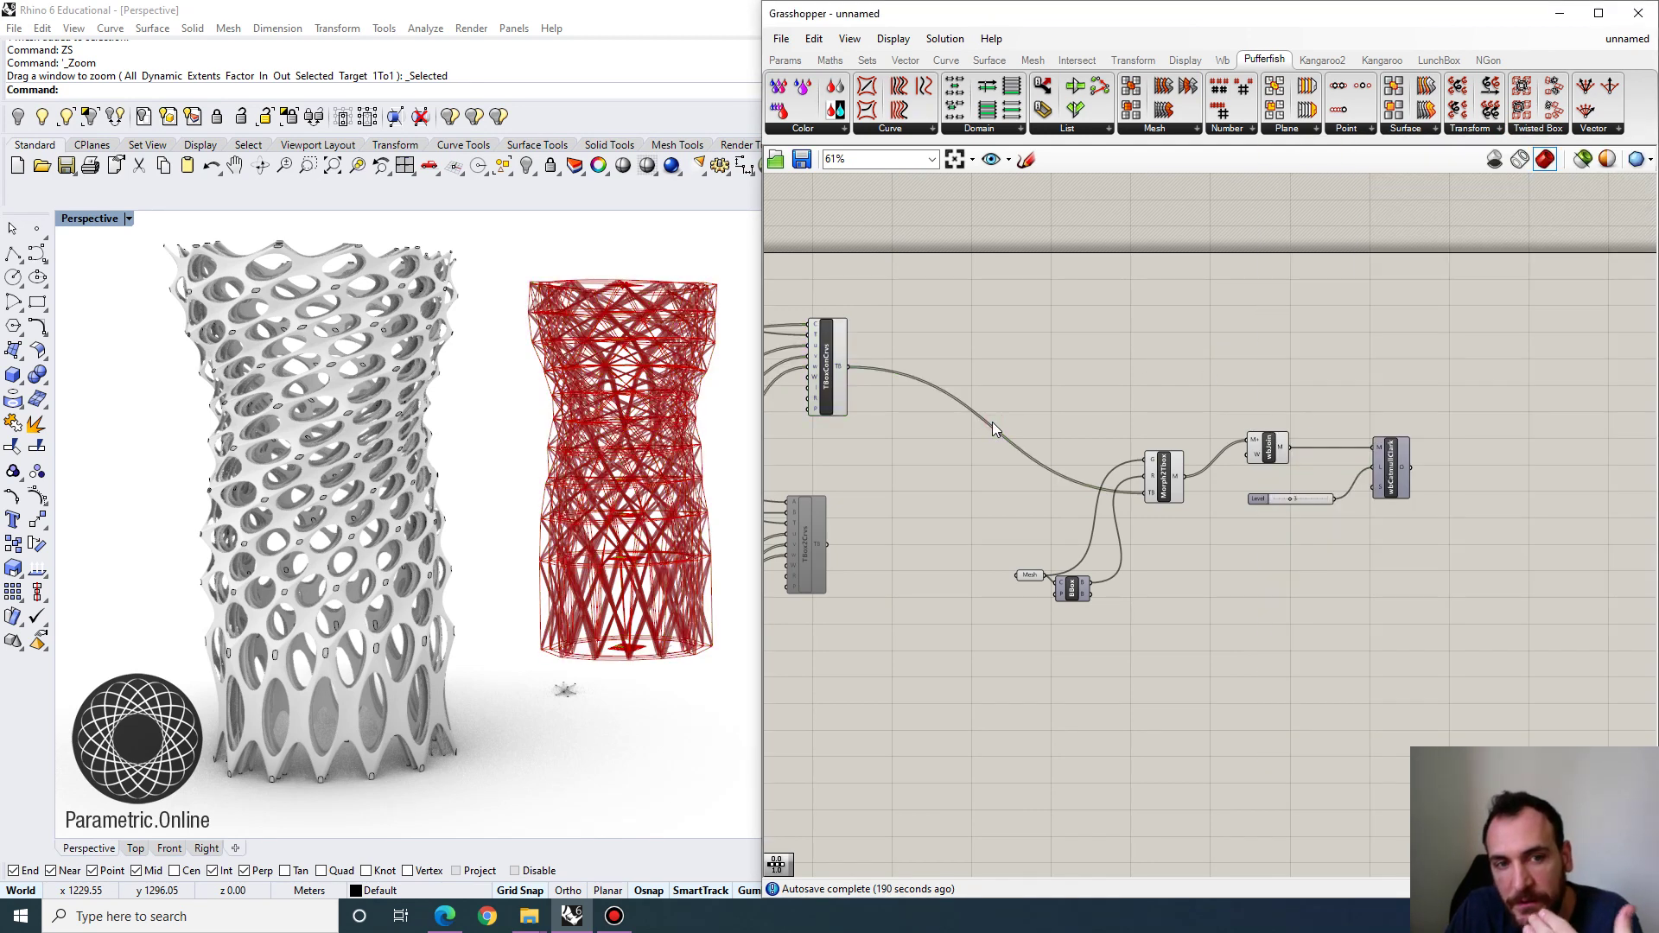
# Inspect the inputs of TBoxConCrvs and the Twn2Plns component with the graph mapper driving its factors.
pyautogui.scroll(5, 963, 449)
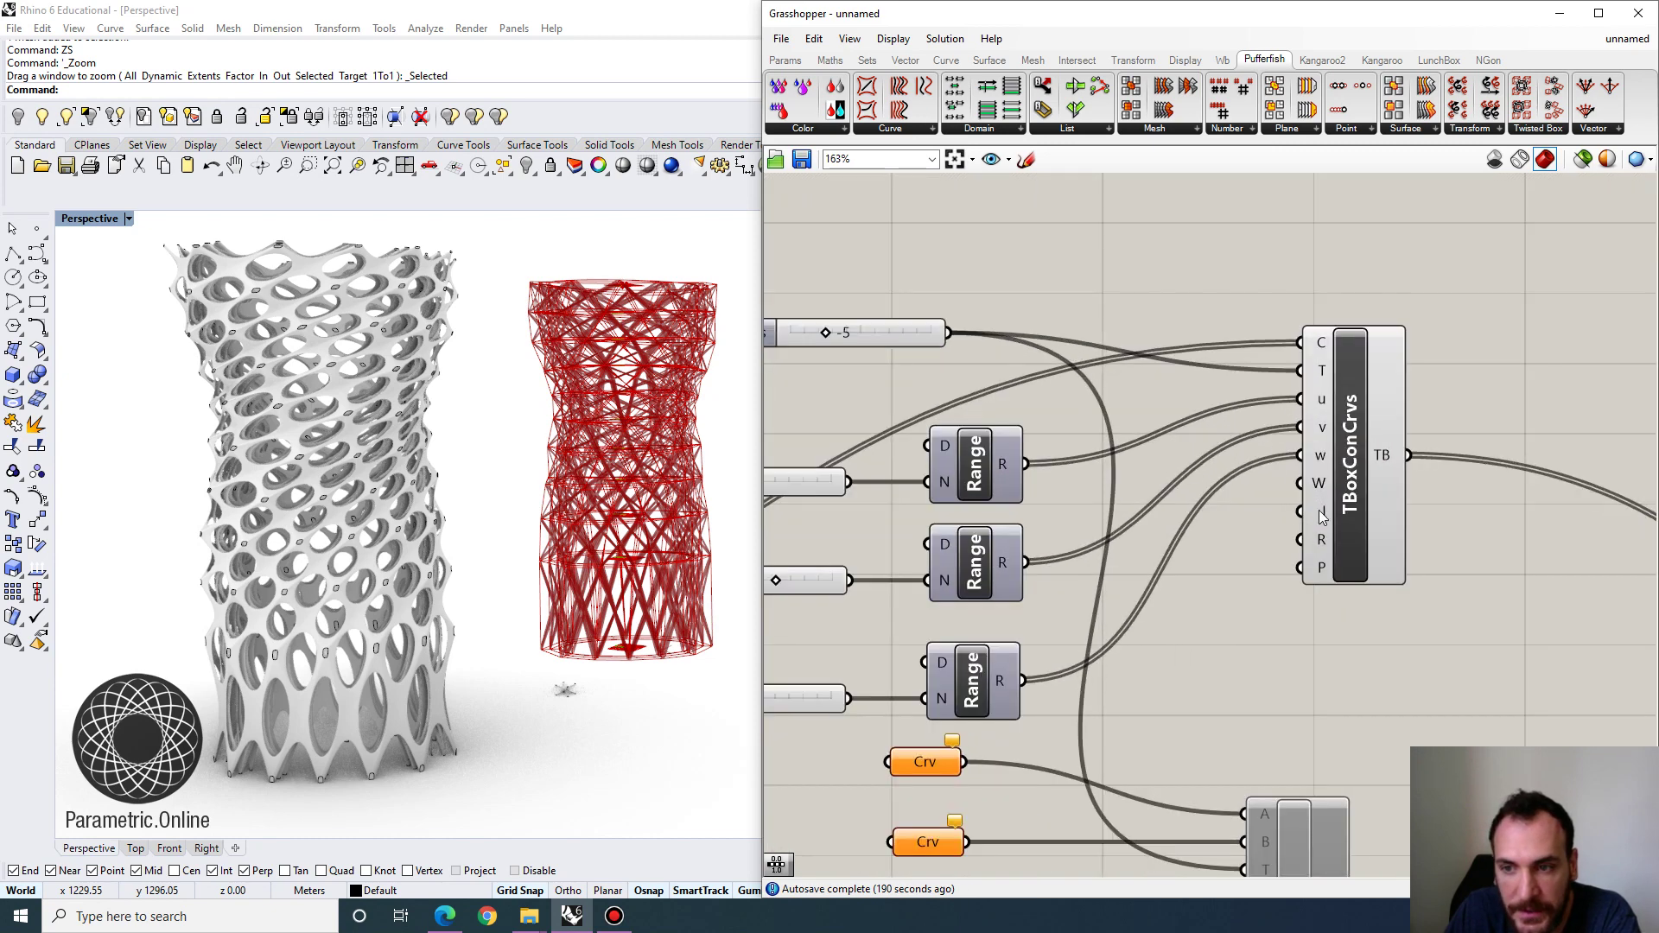
pyautogui.scroll(-6, 1331, 408)
pyautogui.moveTo(950, 474); pyautogui.dragTo(1212, 459, button='right')
pyautogui.scroll(4, 820, 590)
pyautogui.moveTo(821, 590); pyautogui.dragTo(1029, 614, button='right')
pyautogui.scroll(2, 1097, 350)
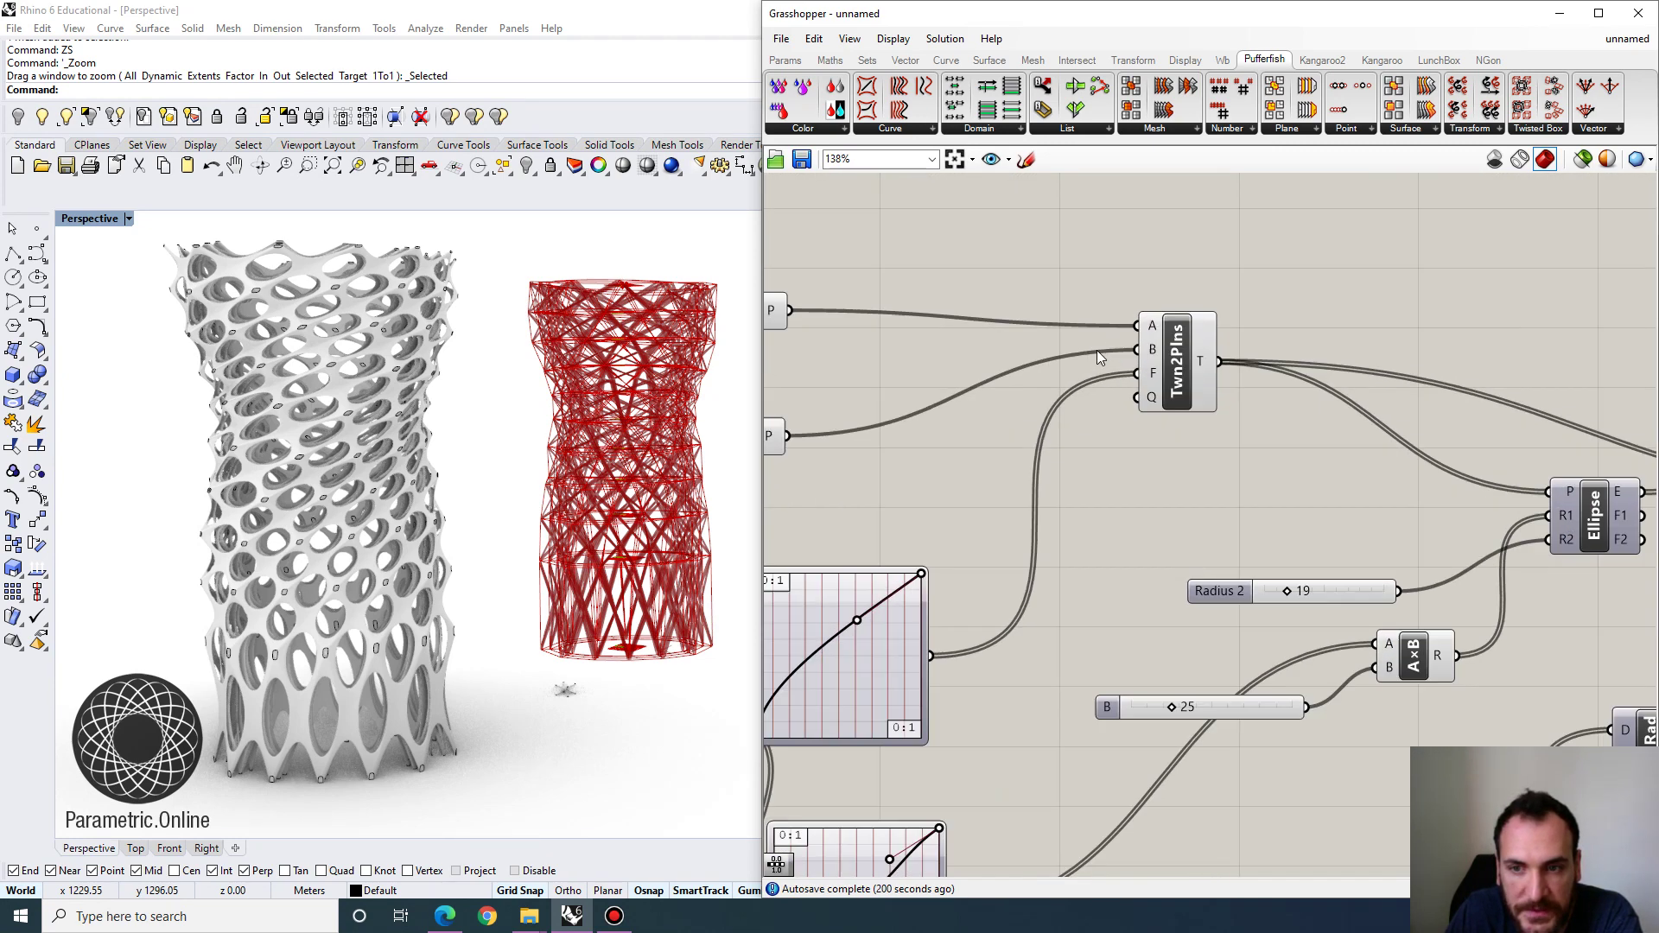
pyautogui.scroll(1, 1096, 357)
pyautogui.scroll(-3, 436, 553)
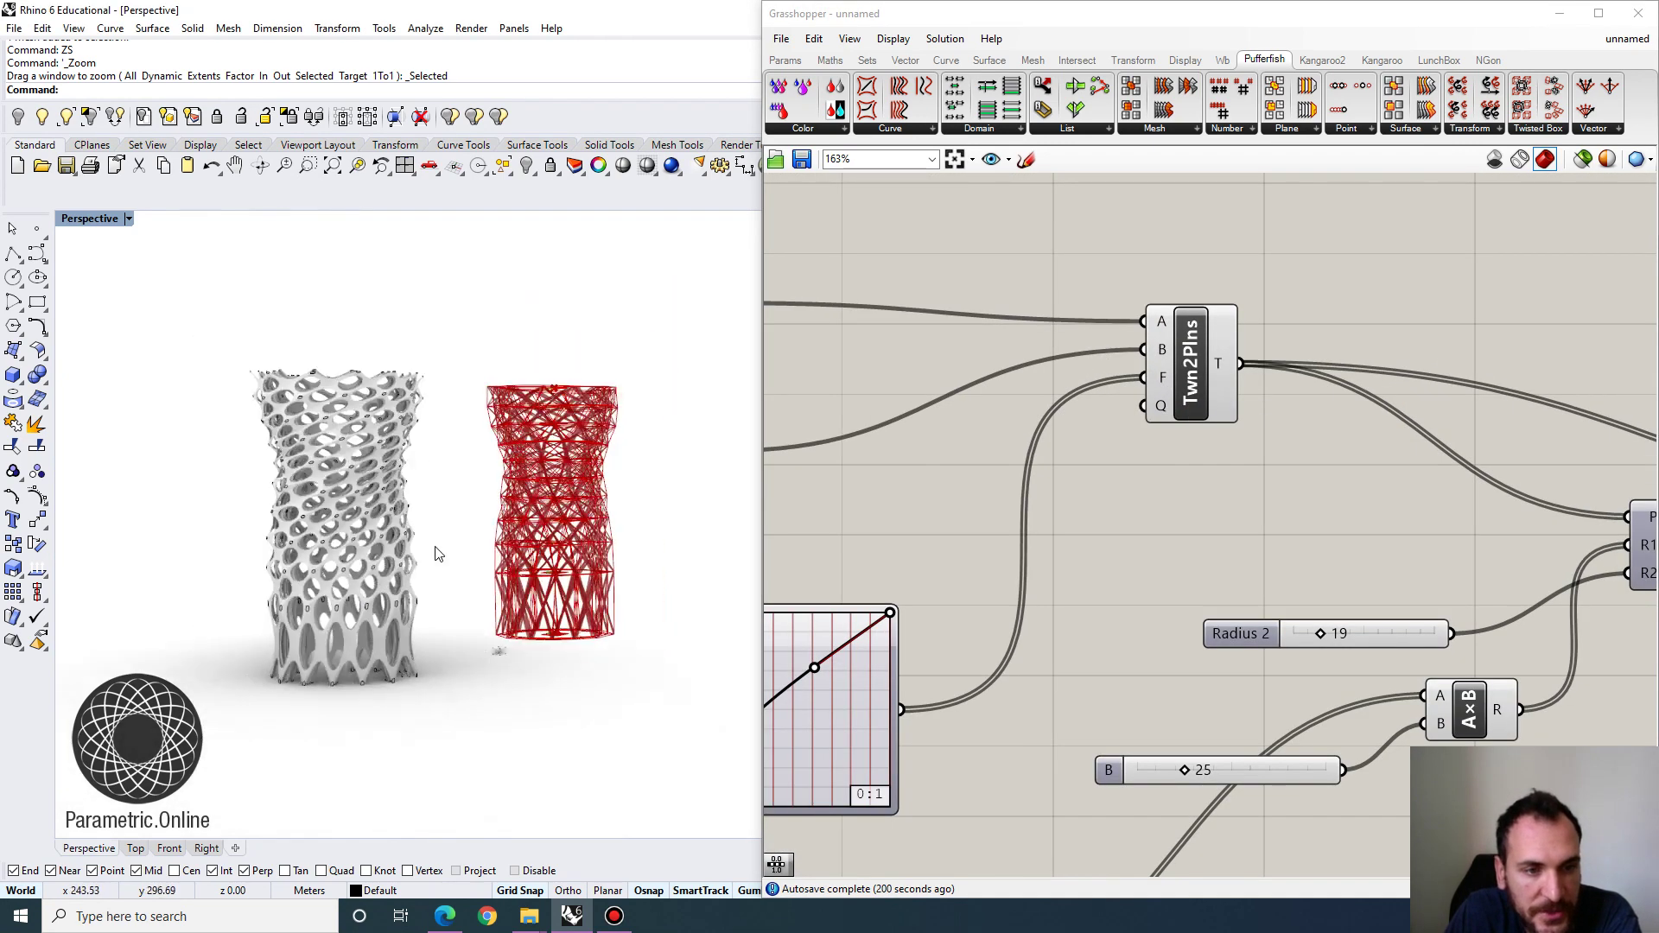
# View the finished baked tower and the Grasshopper preview side by side from several angles and distances.
pyautogui.scroll(4, 500, 684)
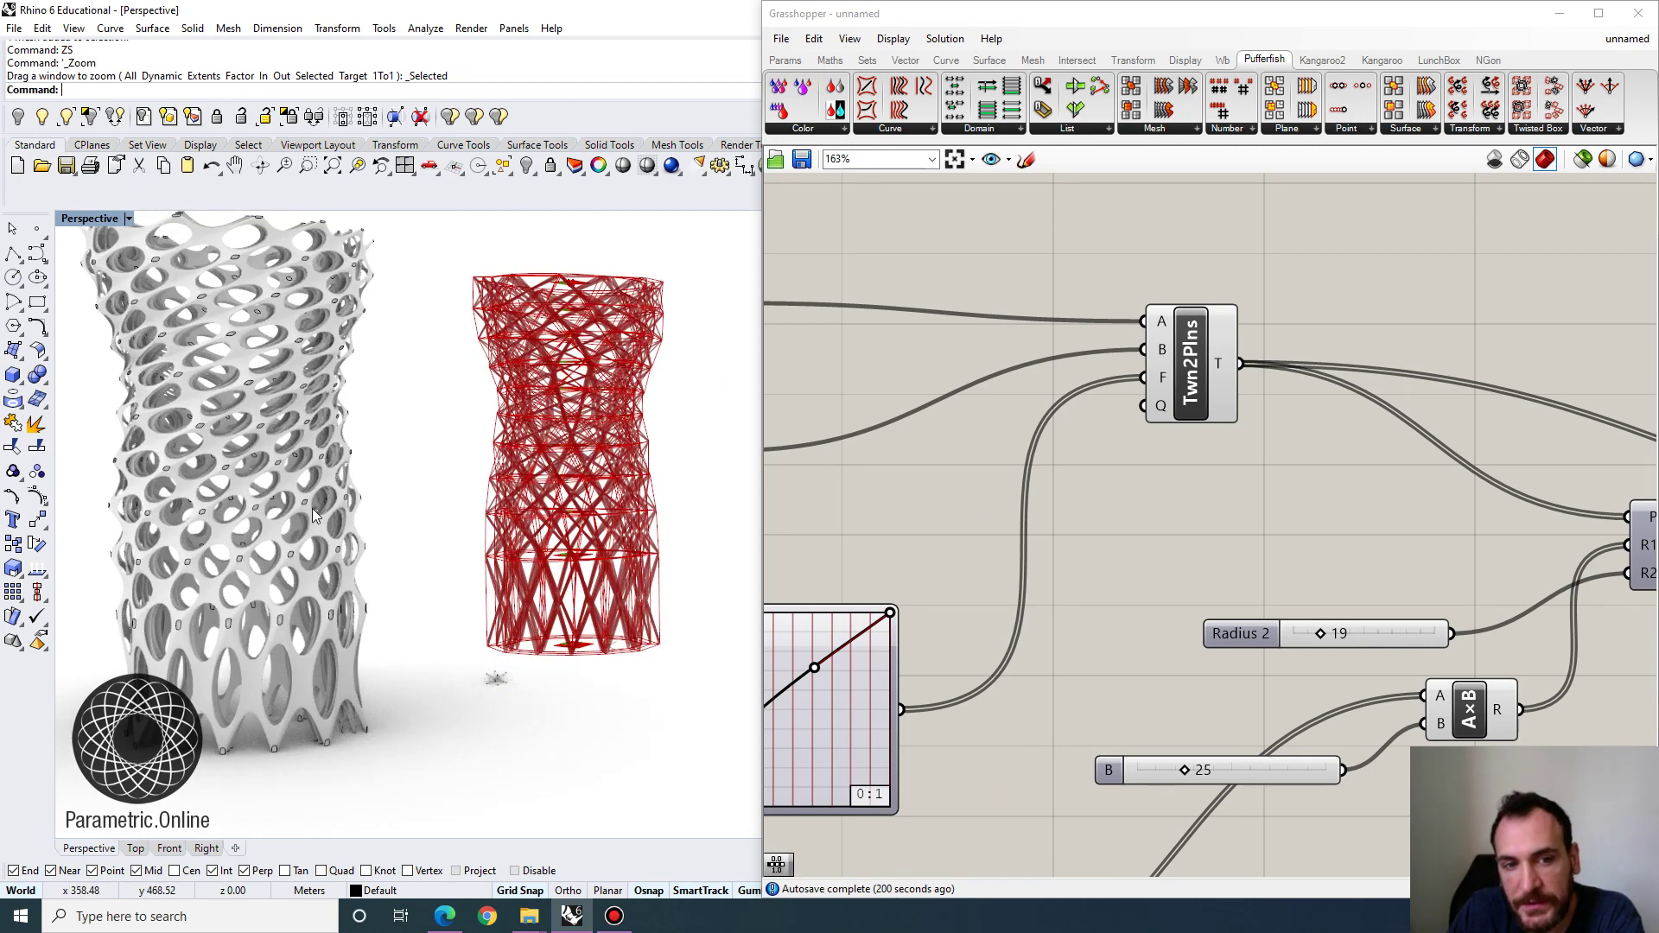
pyautogui.moveTo(475, 550); pyautogui.dragTo(505, 553, button='right')
pyautogui.scroll(-3, 949, 532)
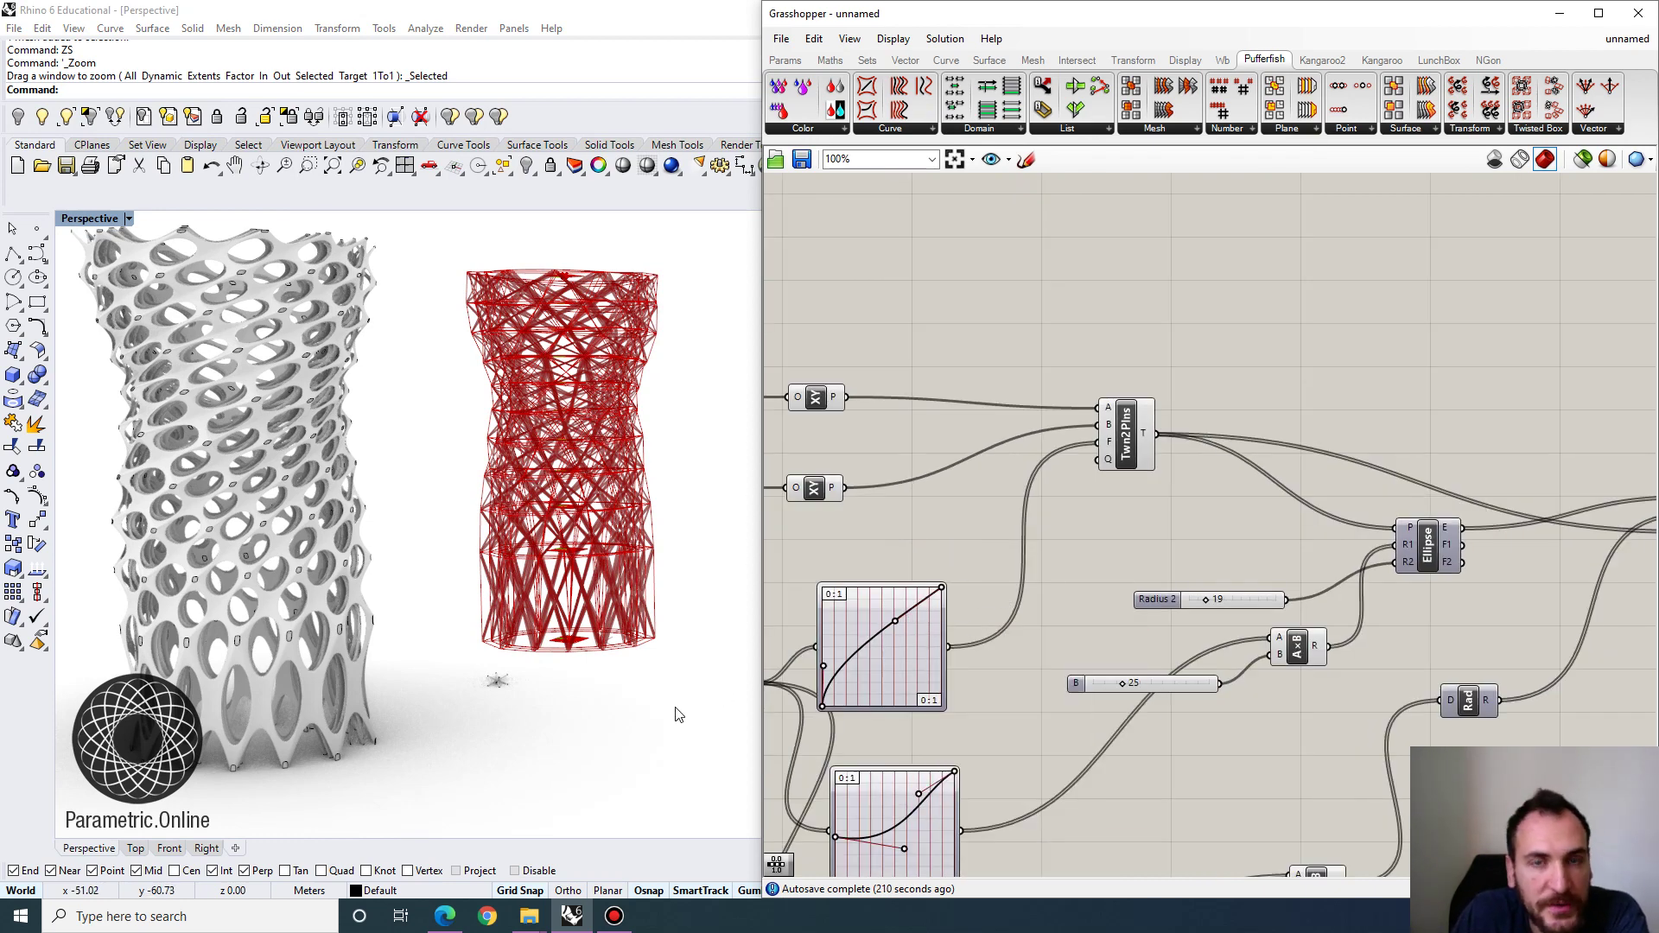
pyautogui.scroll(-3, 656, 691)
pyautogui.scroll(3, 548, 666)
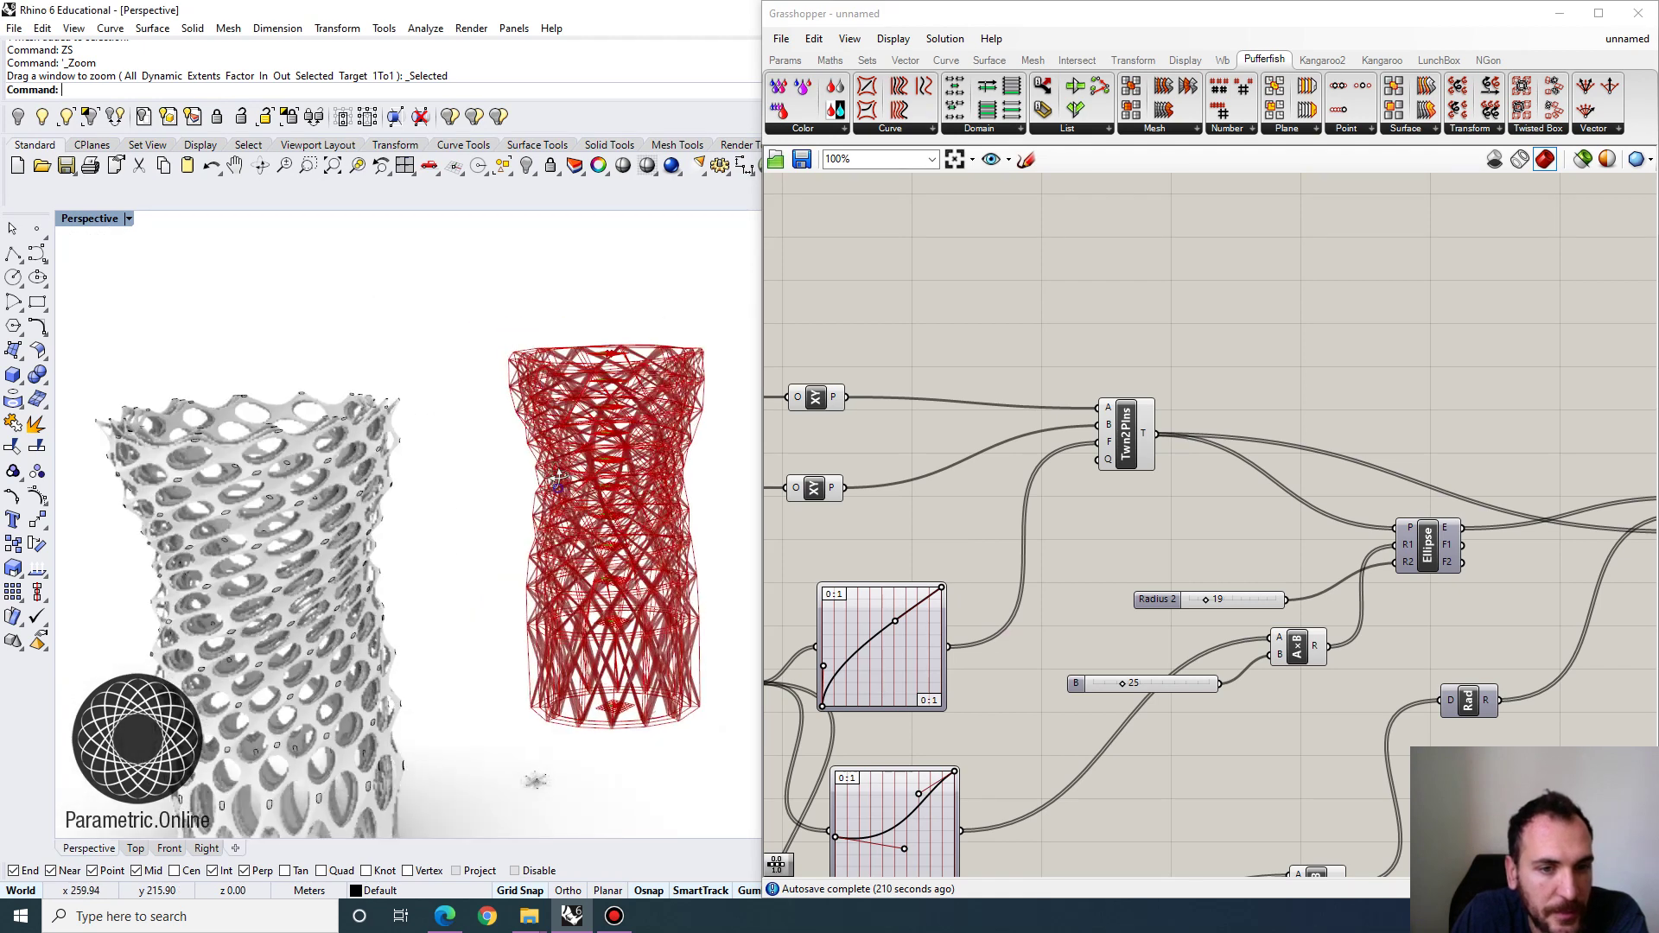
pyautogui.scroll(-3, 564, 489)
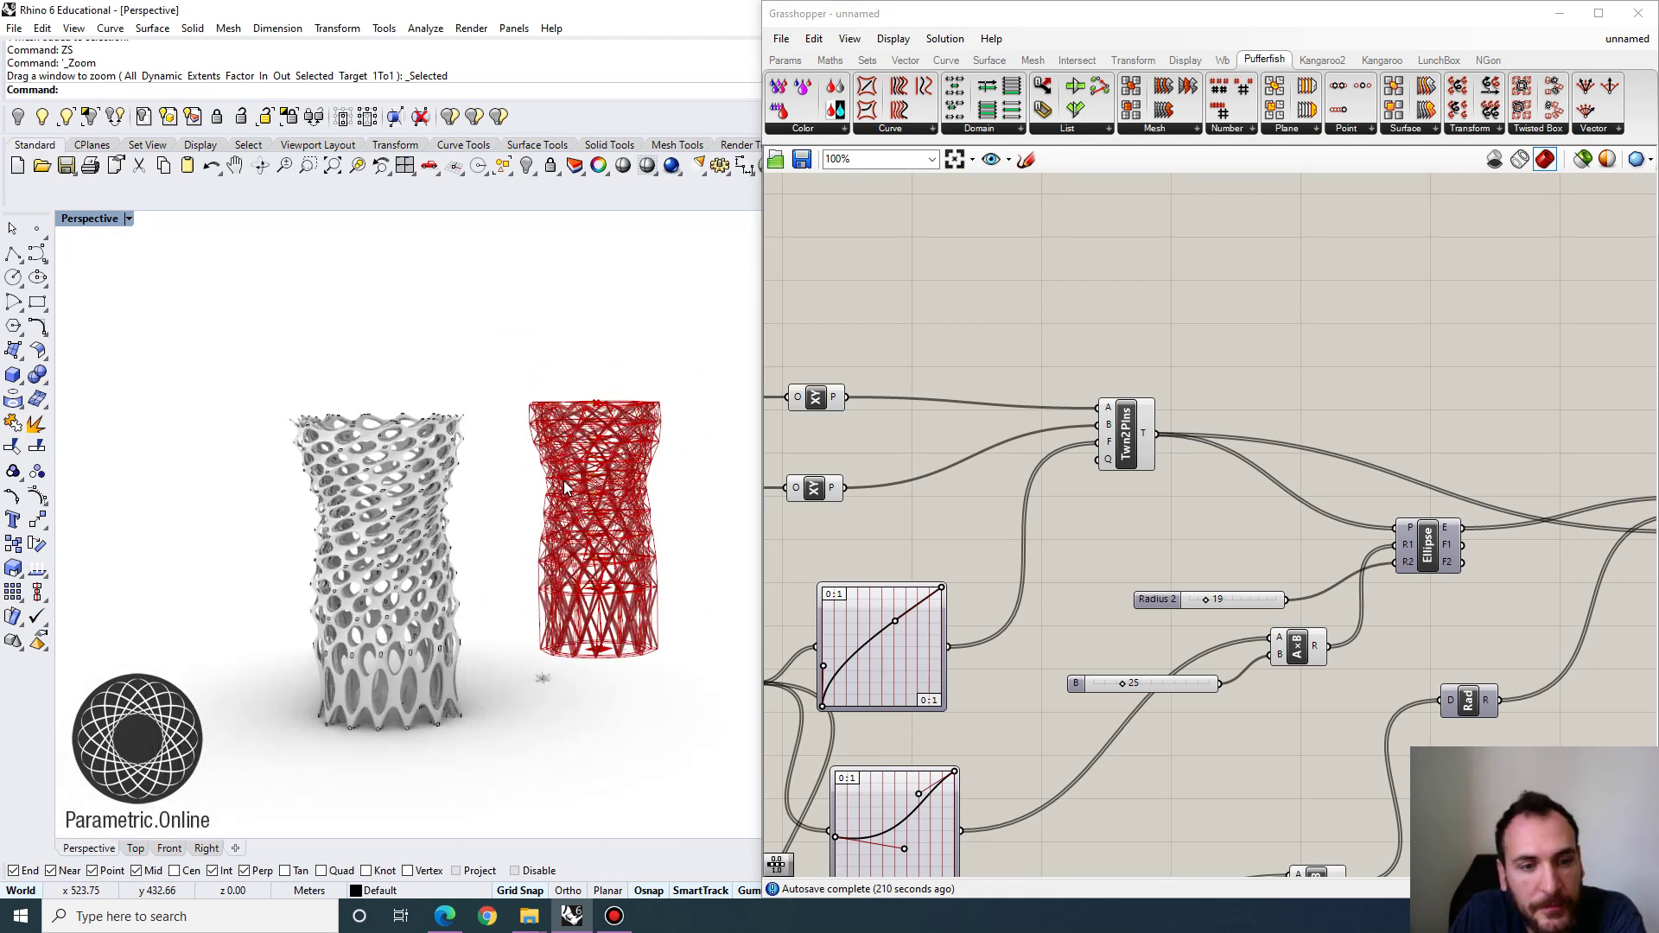
pyautogui.scroll(3, 564, 486)
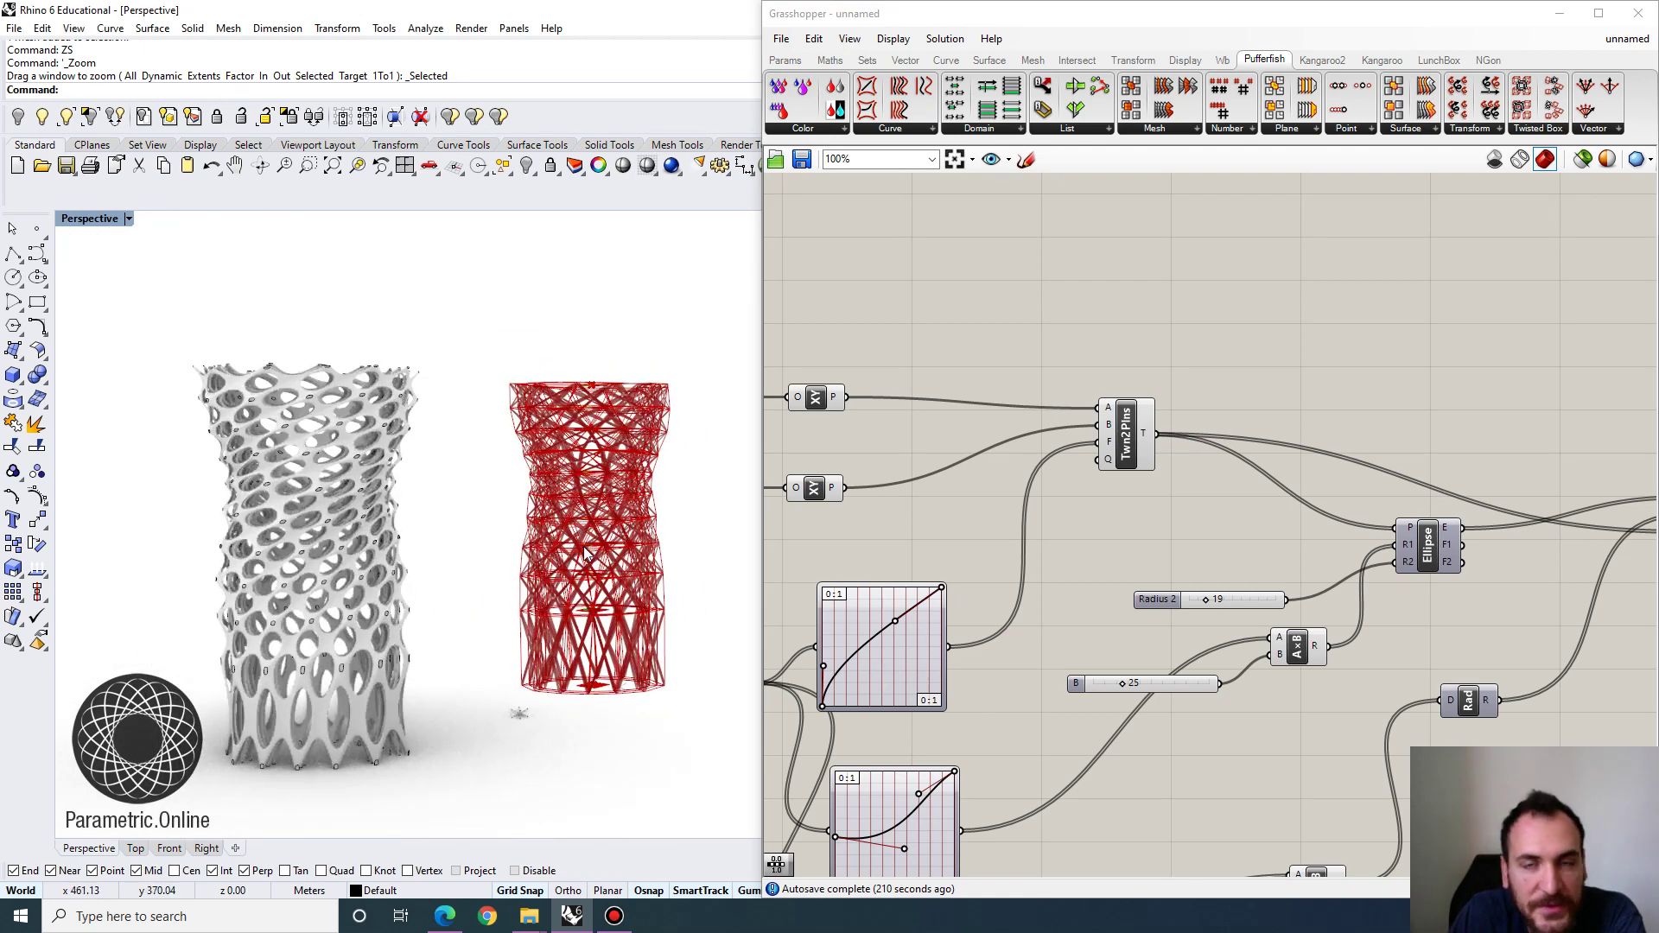